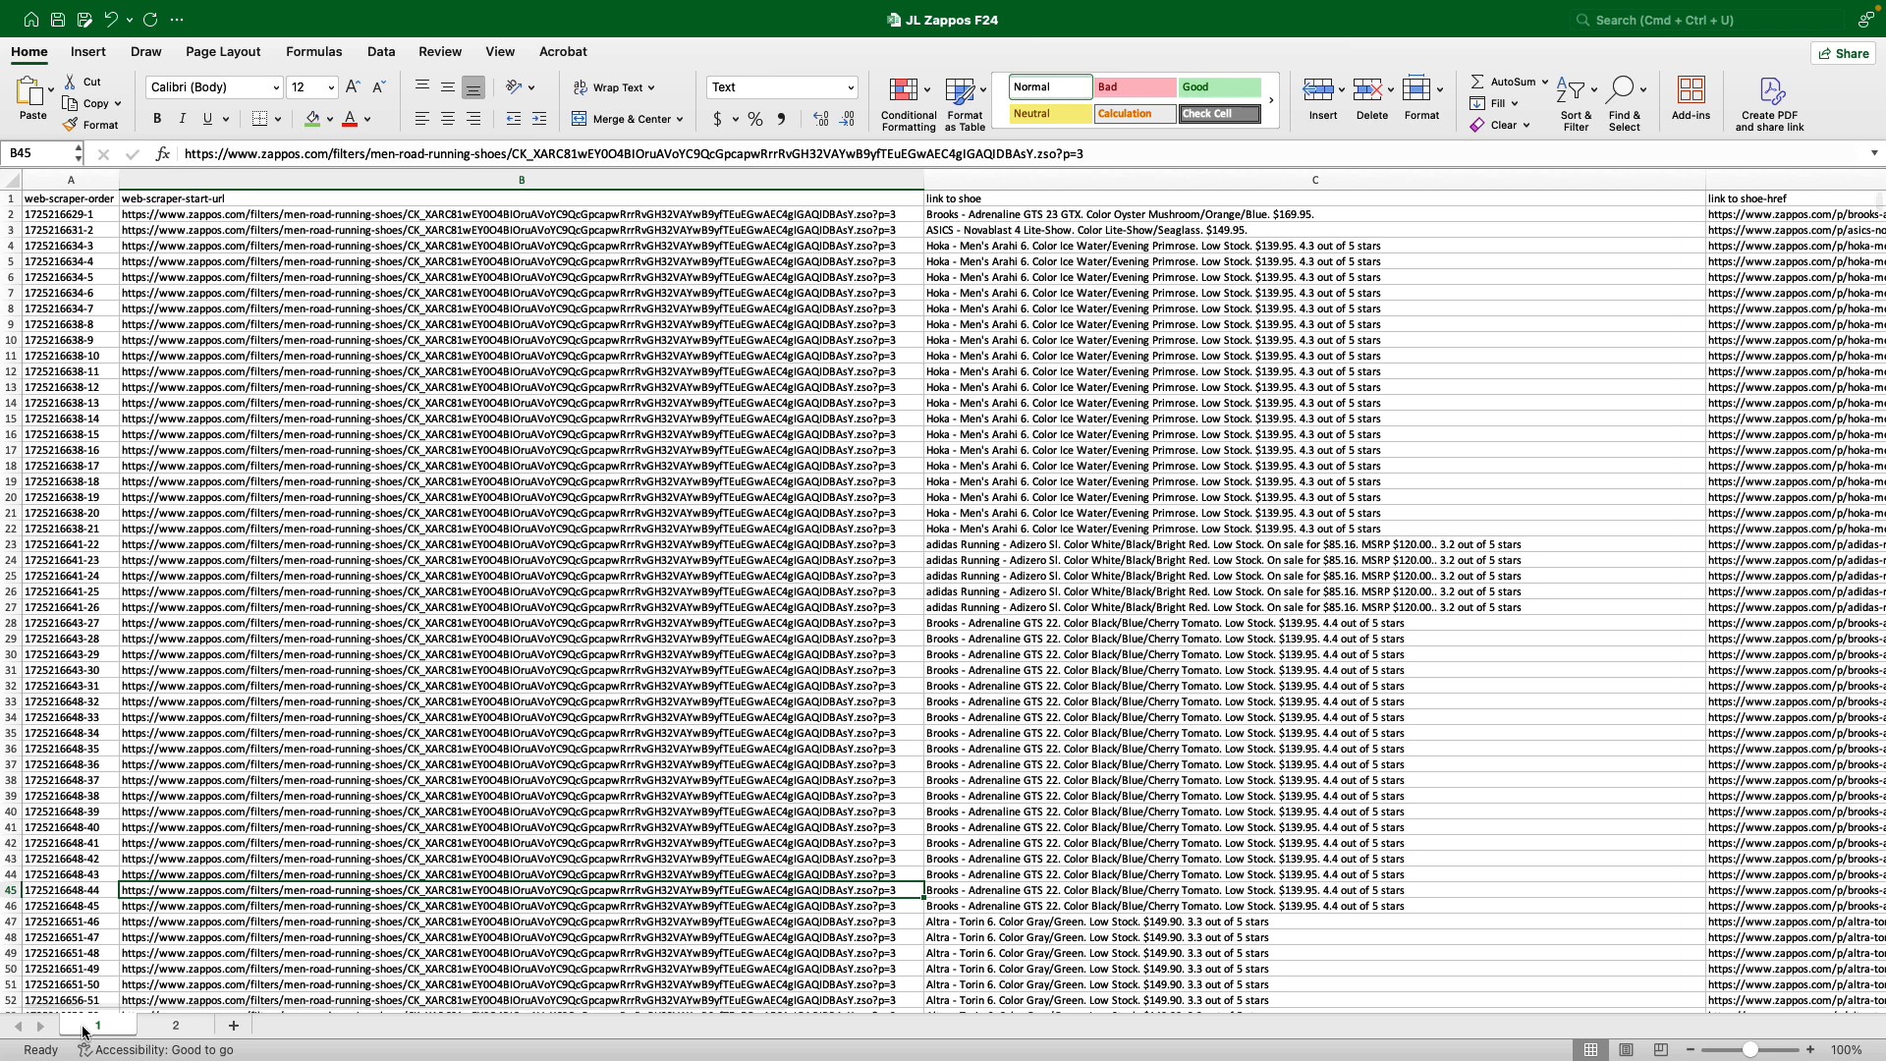
Open worksheet 2 and look through the running shoe data from the header row down to the last record.
left_click(176, 1025)
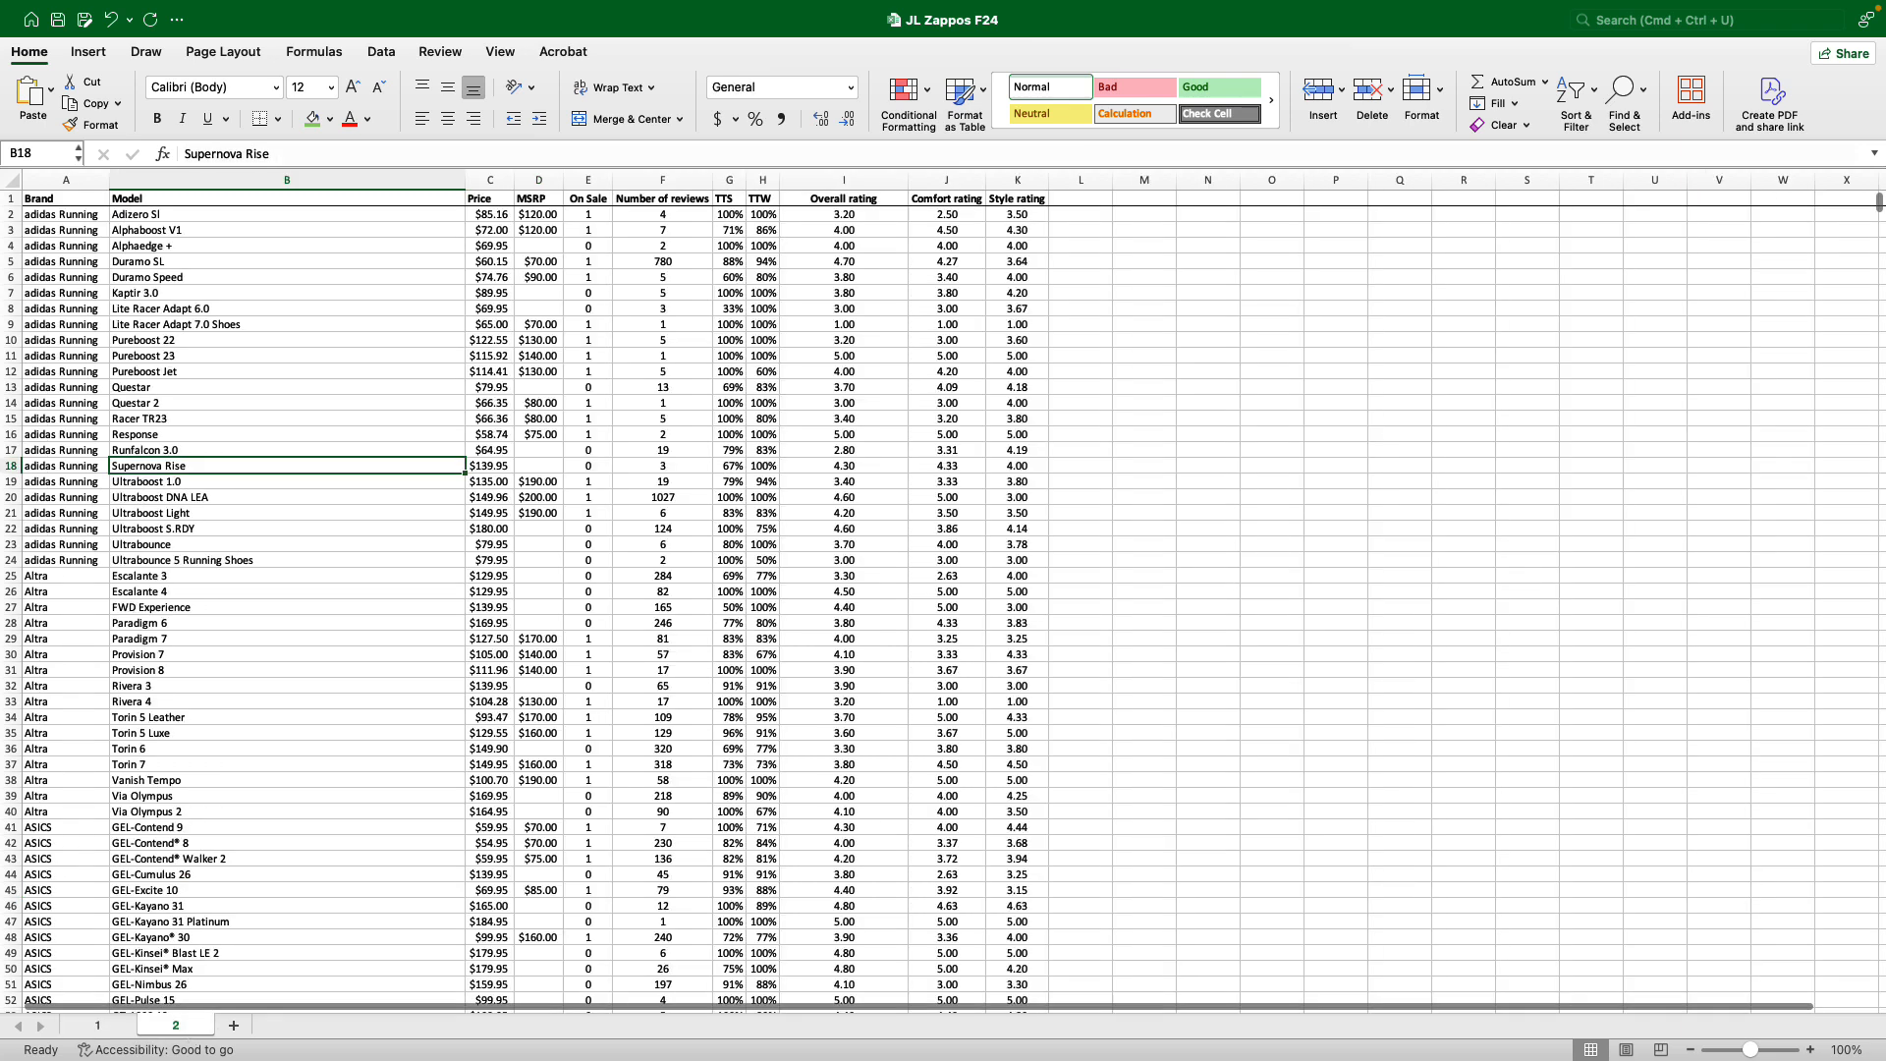
left_click(92, 858)
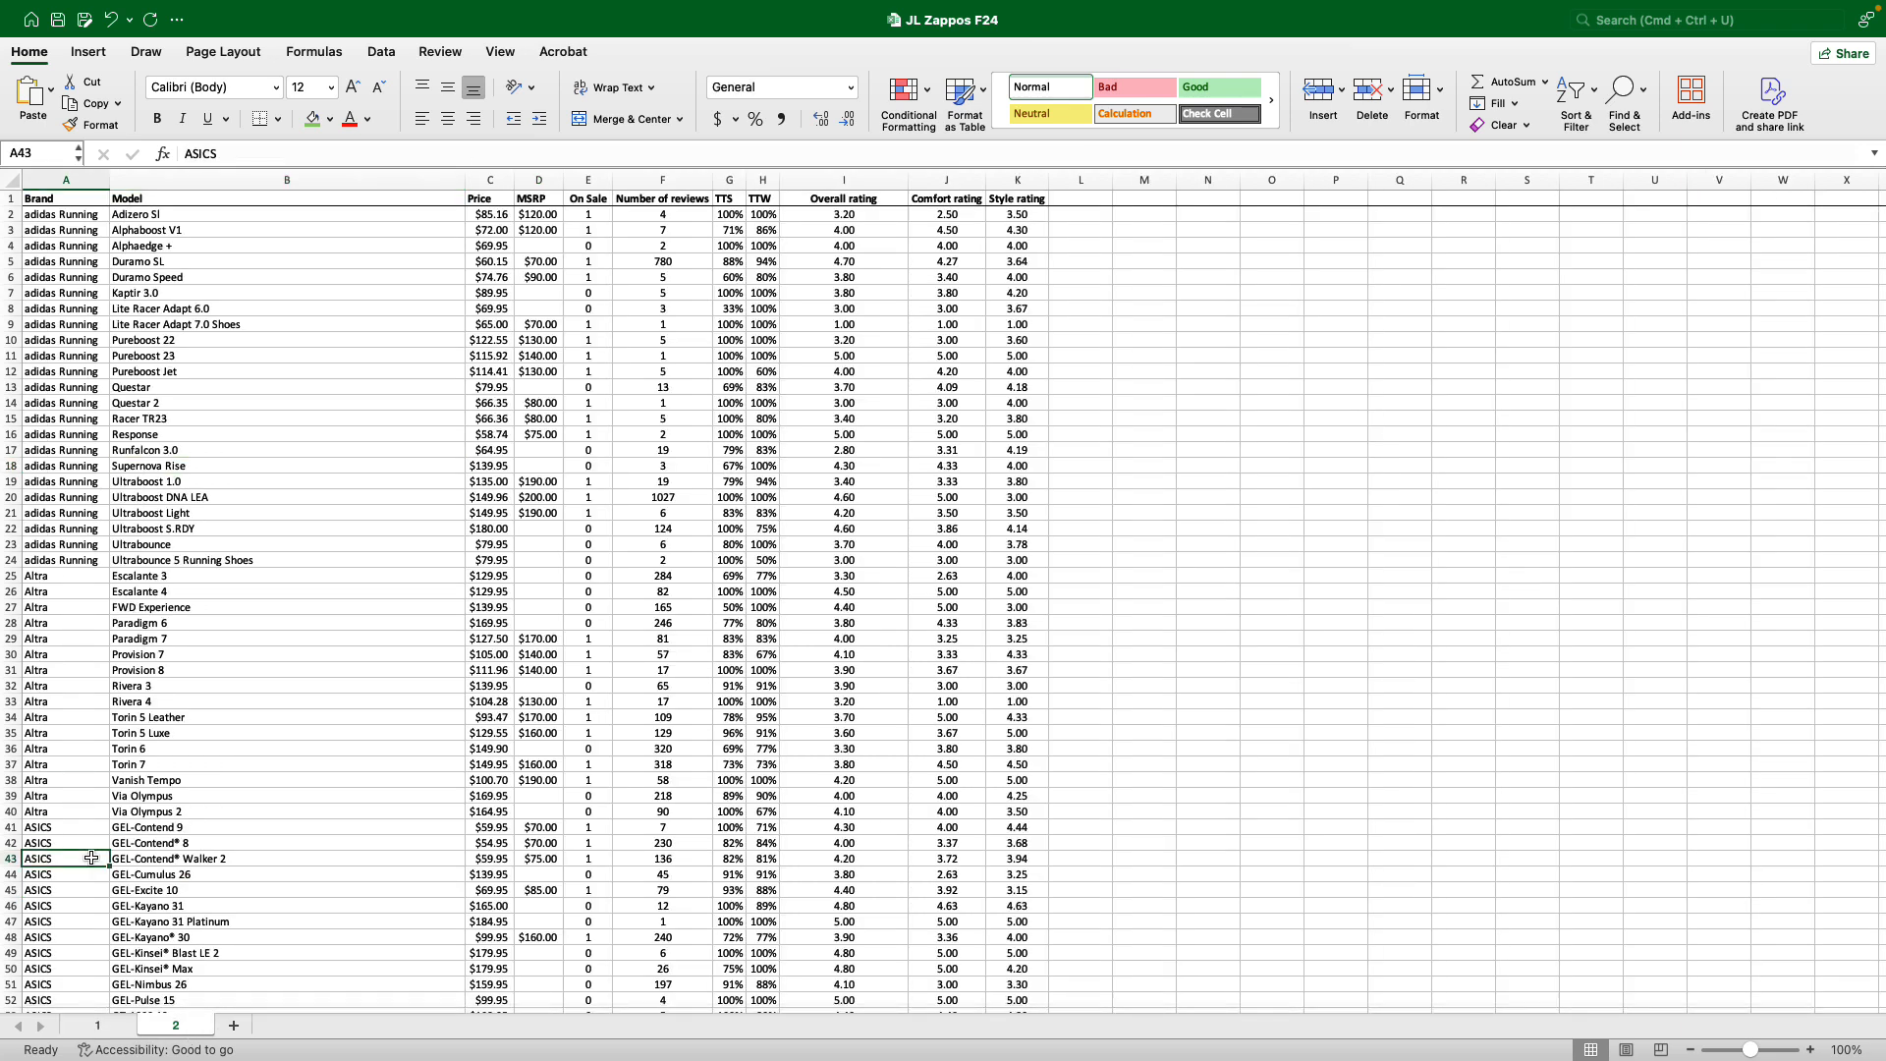
key("super+Down")
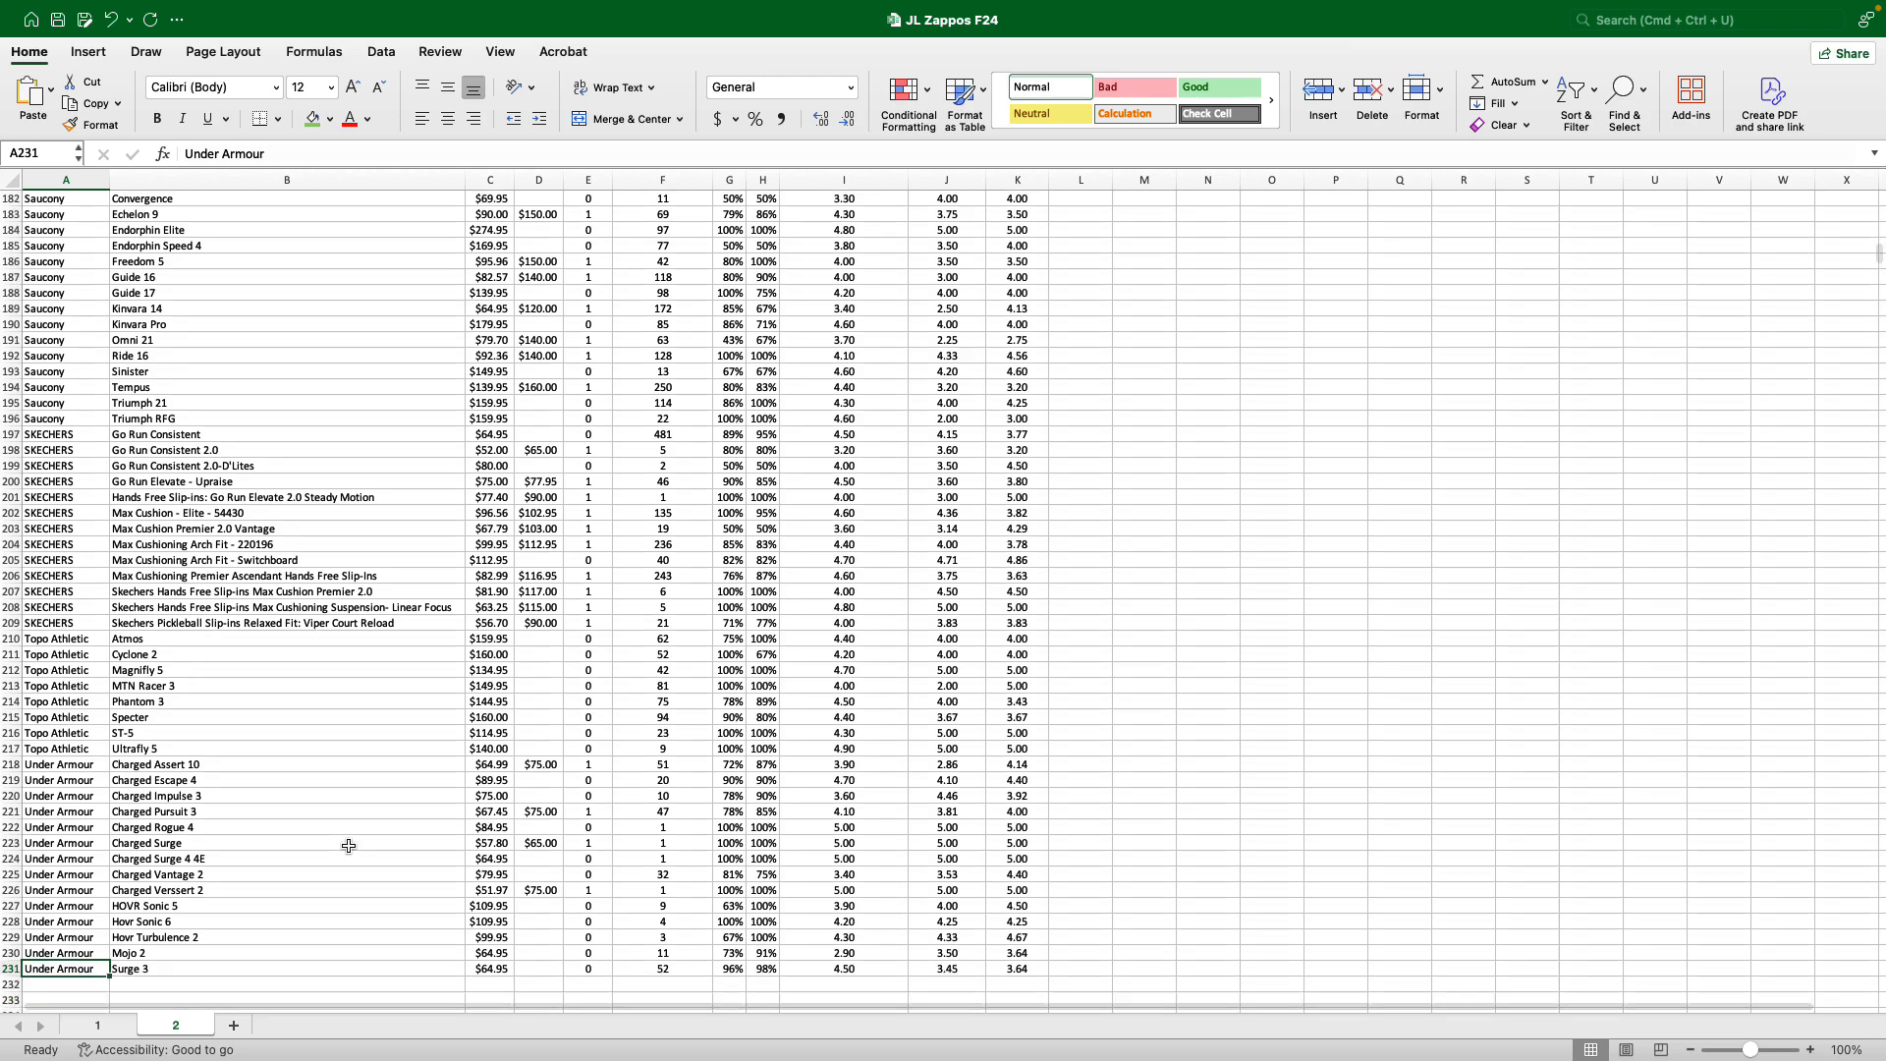
scroll(349, 846, "up", 20)
scroll(348, 845, "up", 5)
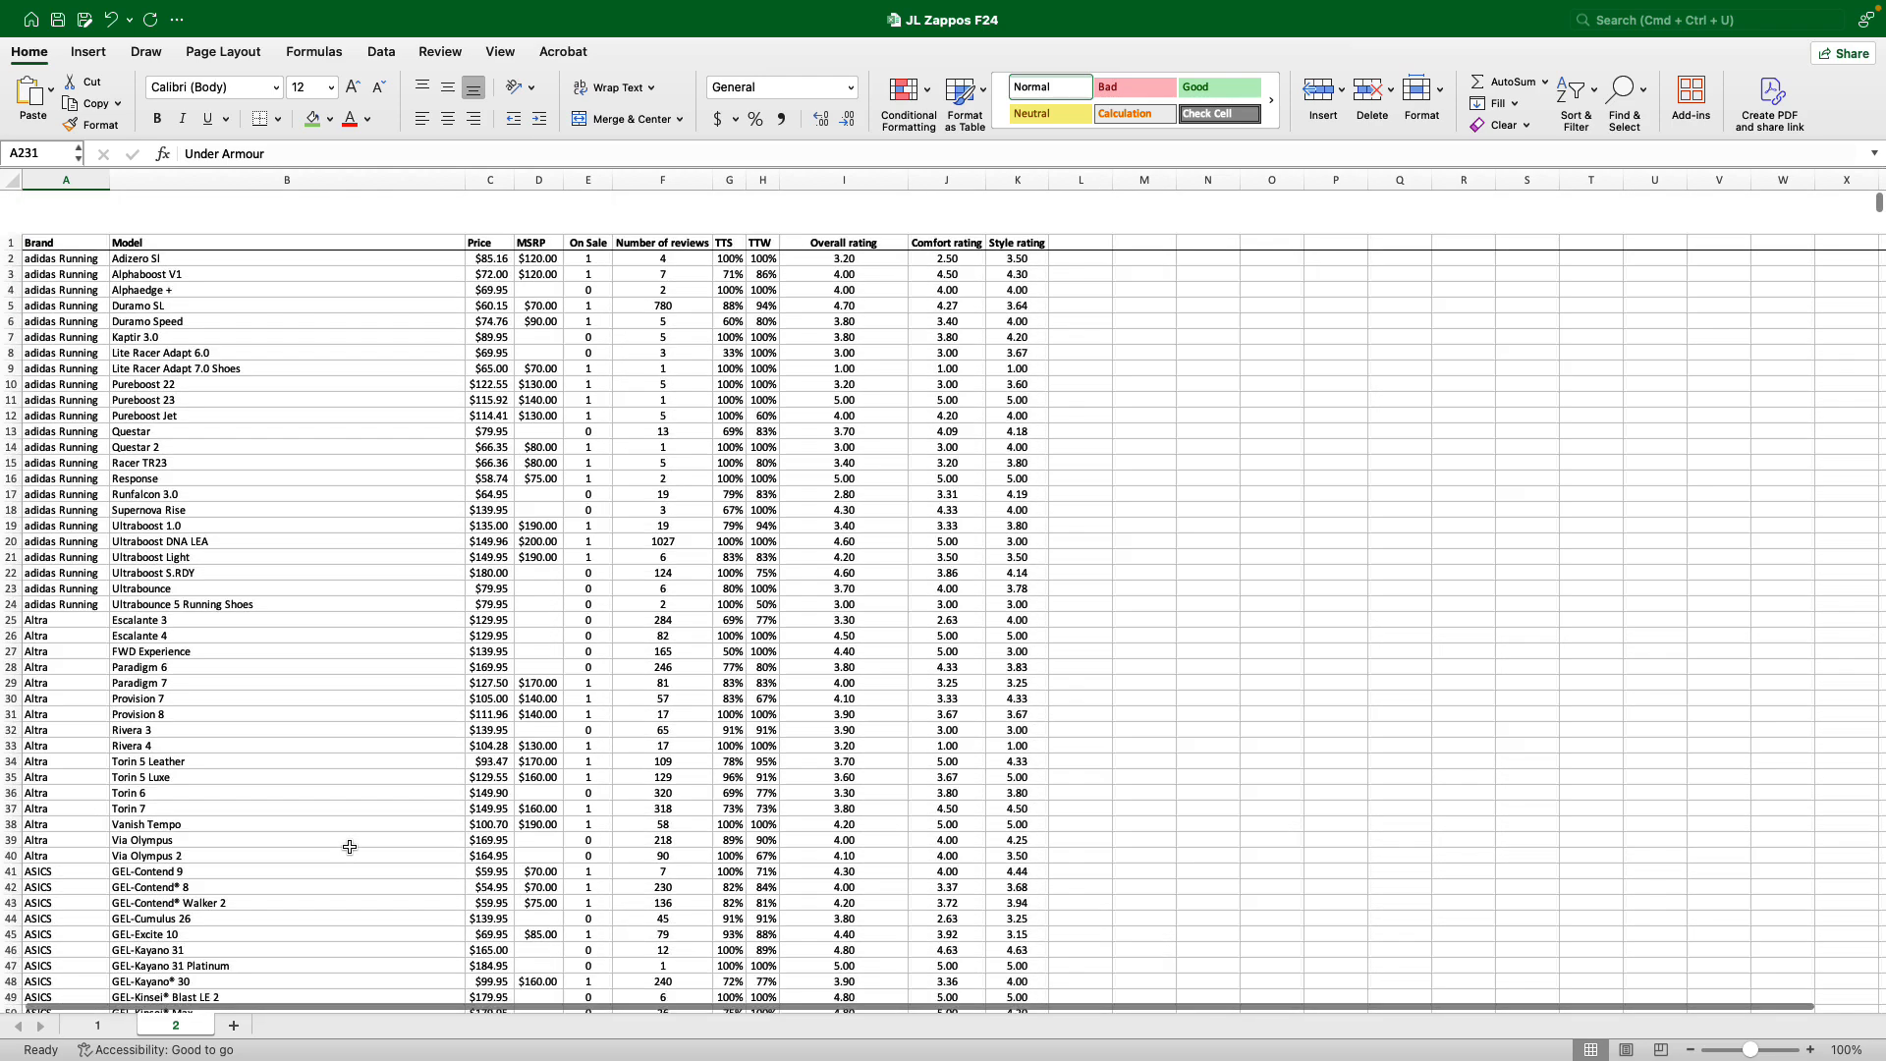
scroll(177, 562, "up", 1)
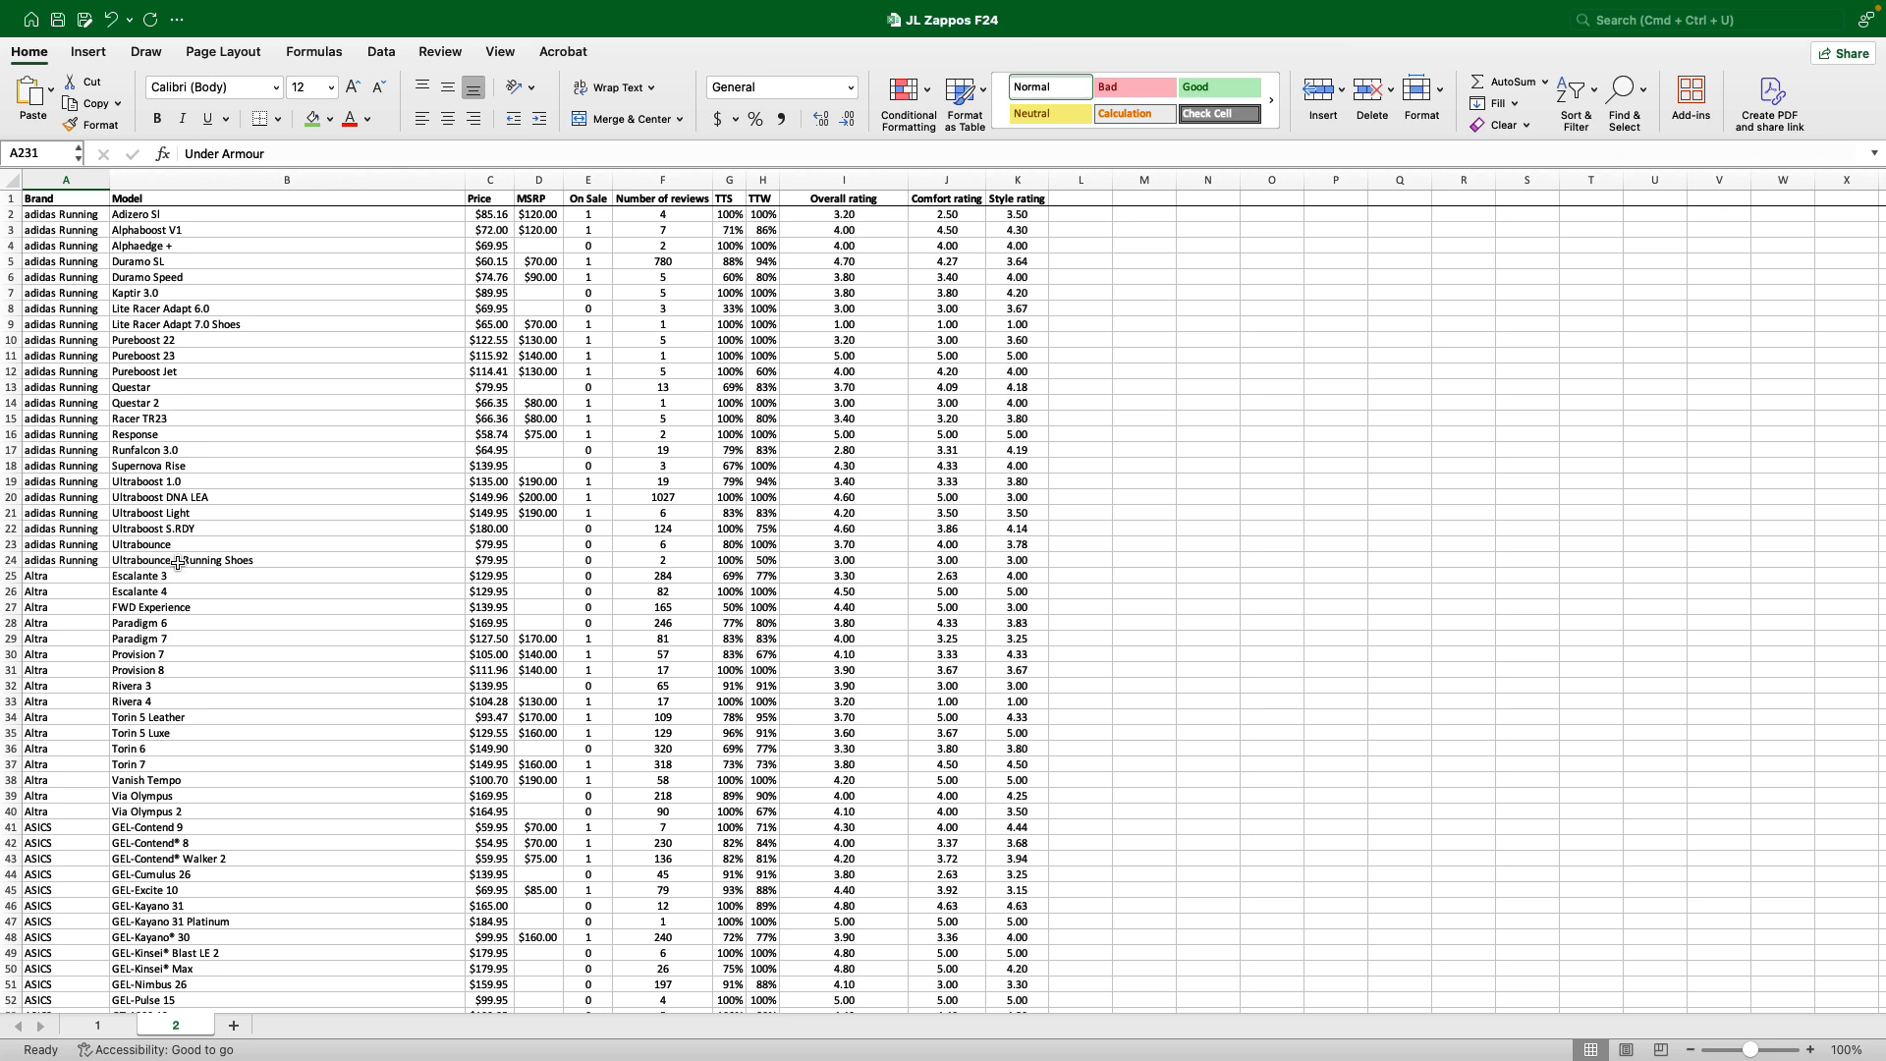
left_click(533, 606)
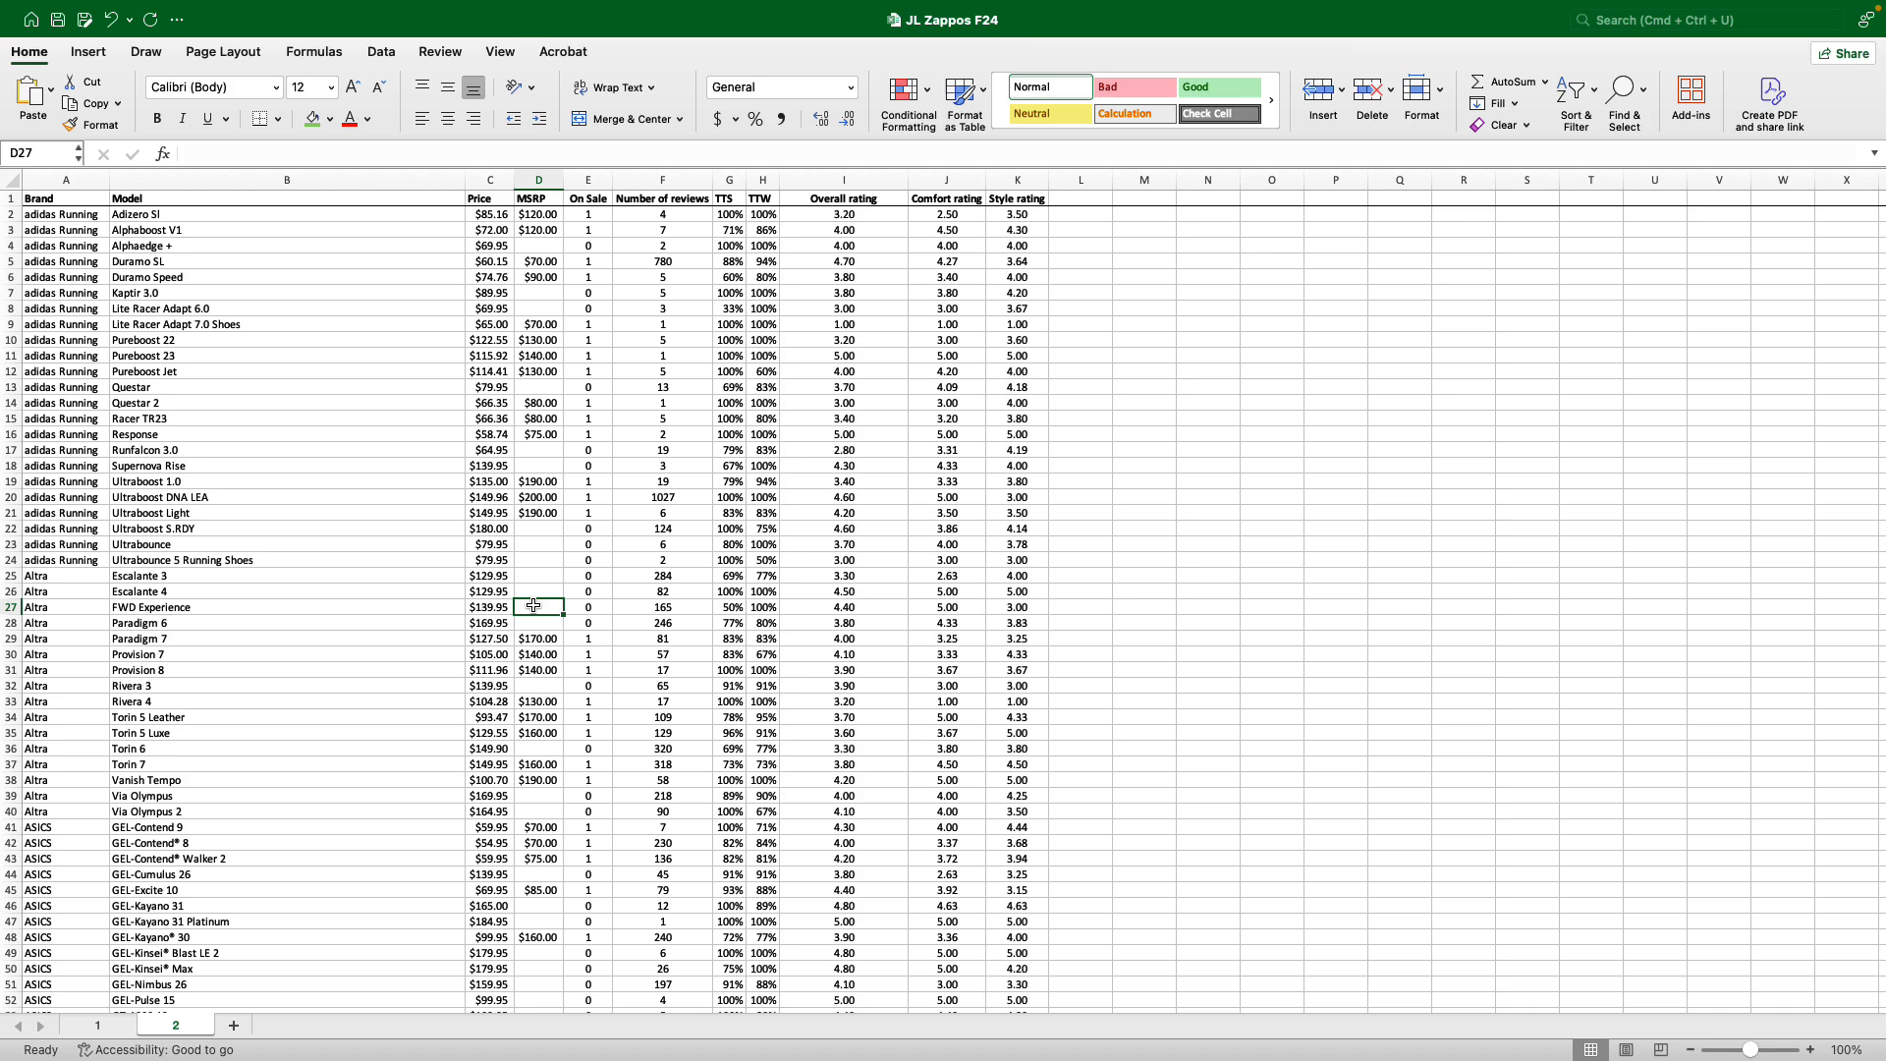
Examine the TTS, TTW, Overall rating, Comfort rating and Style rating columns one after another.
left_click(728, 180)
left_click(766, 181)
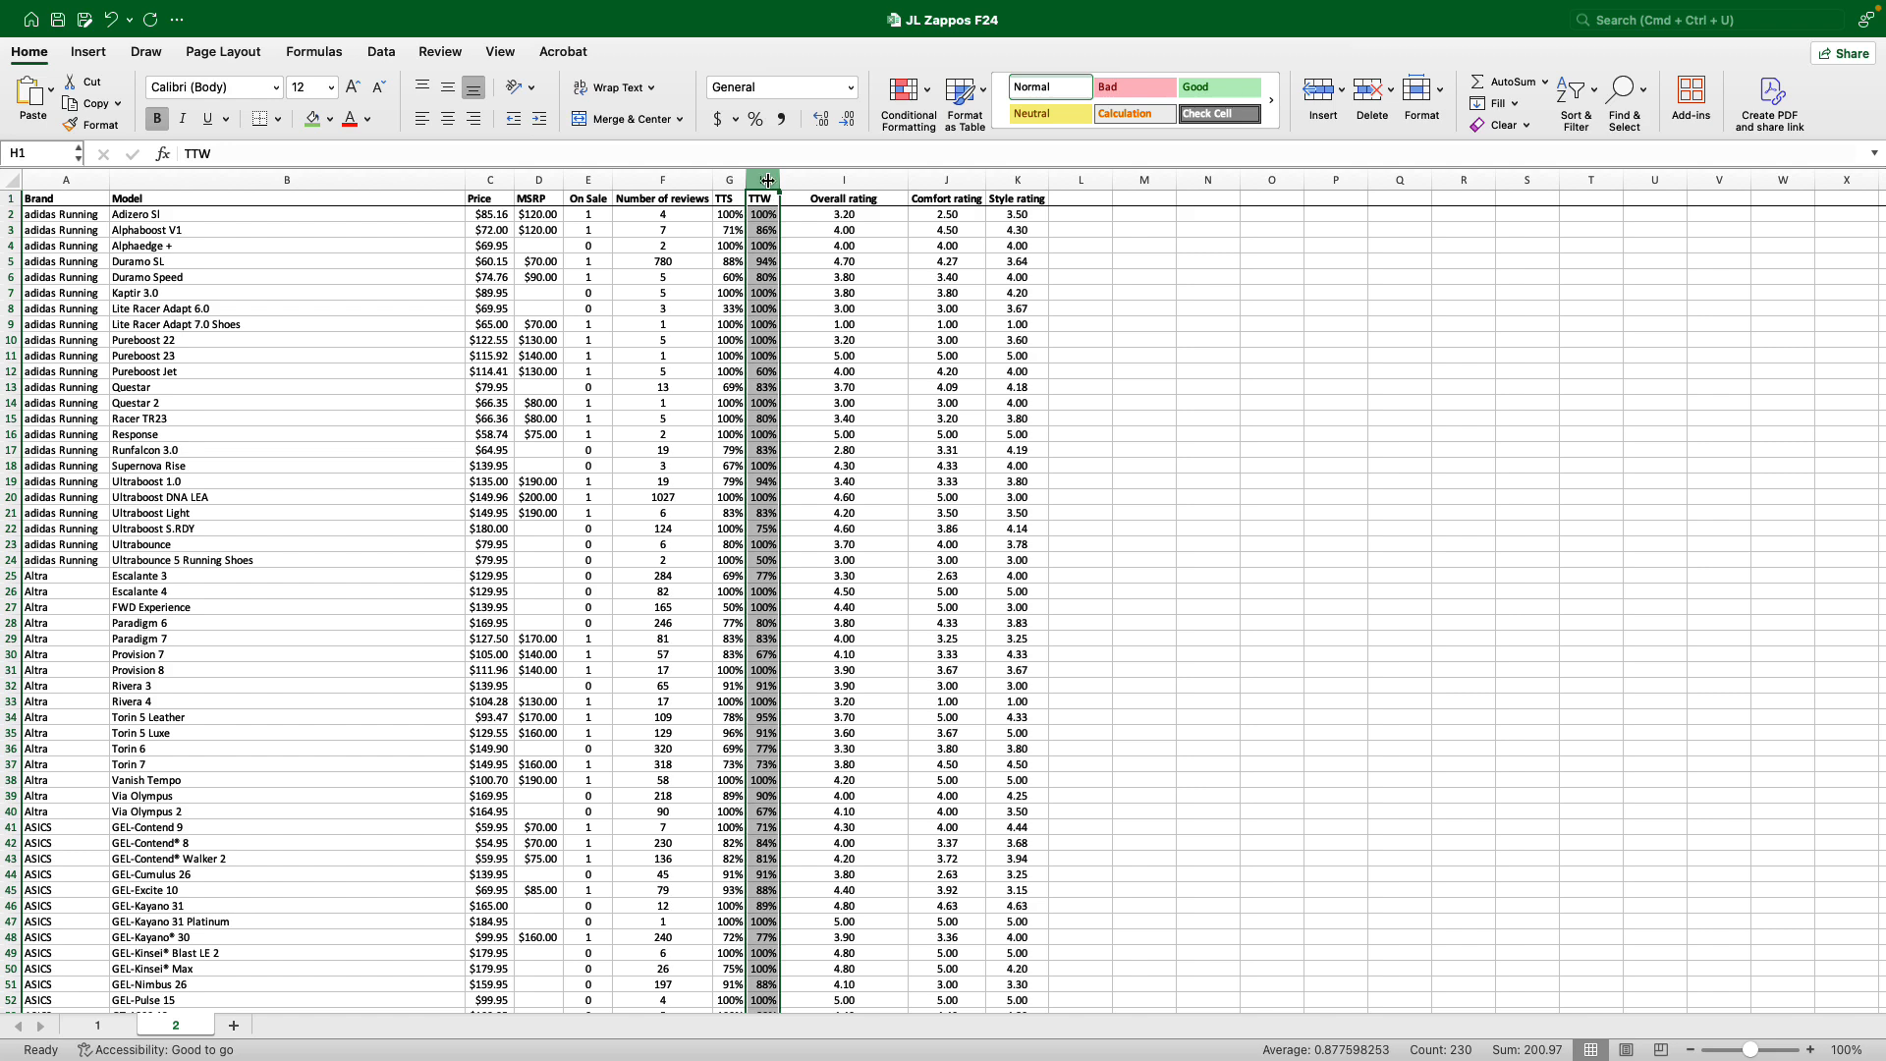
left_click(823, 182)
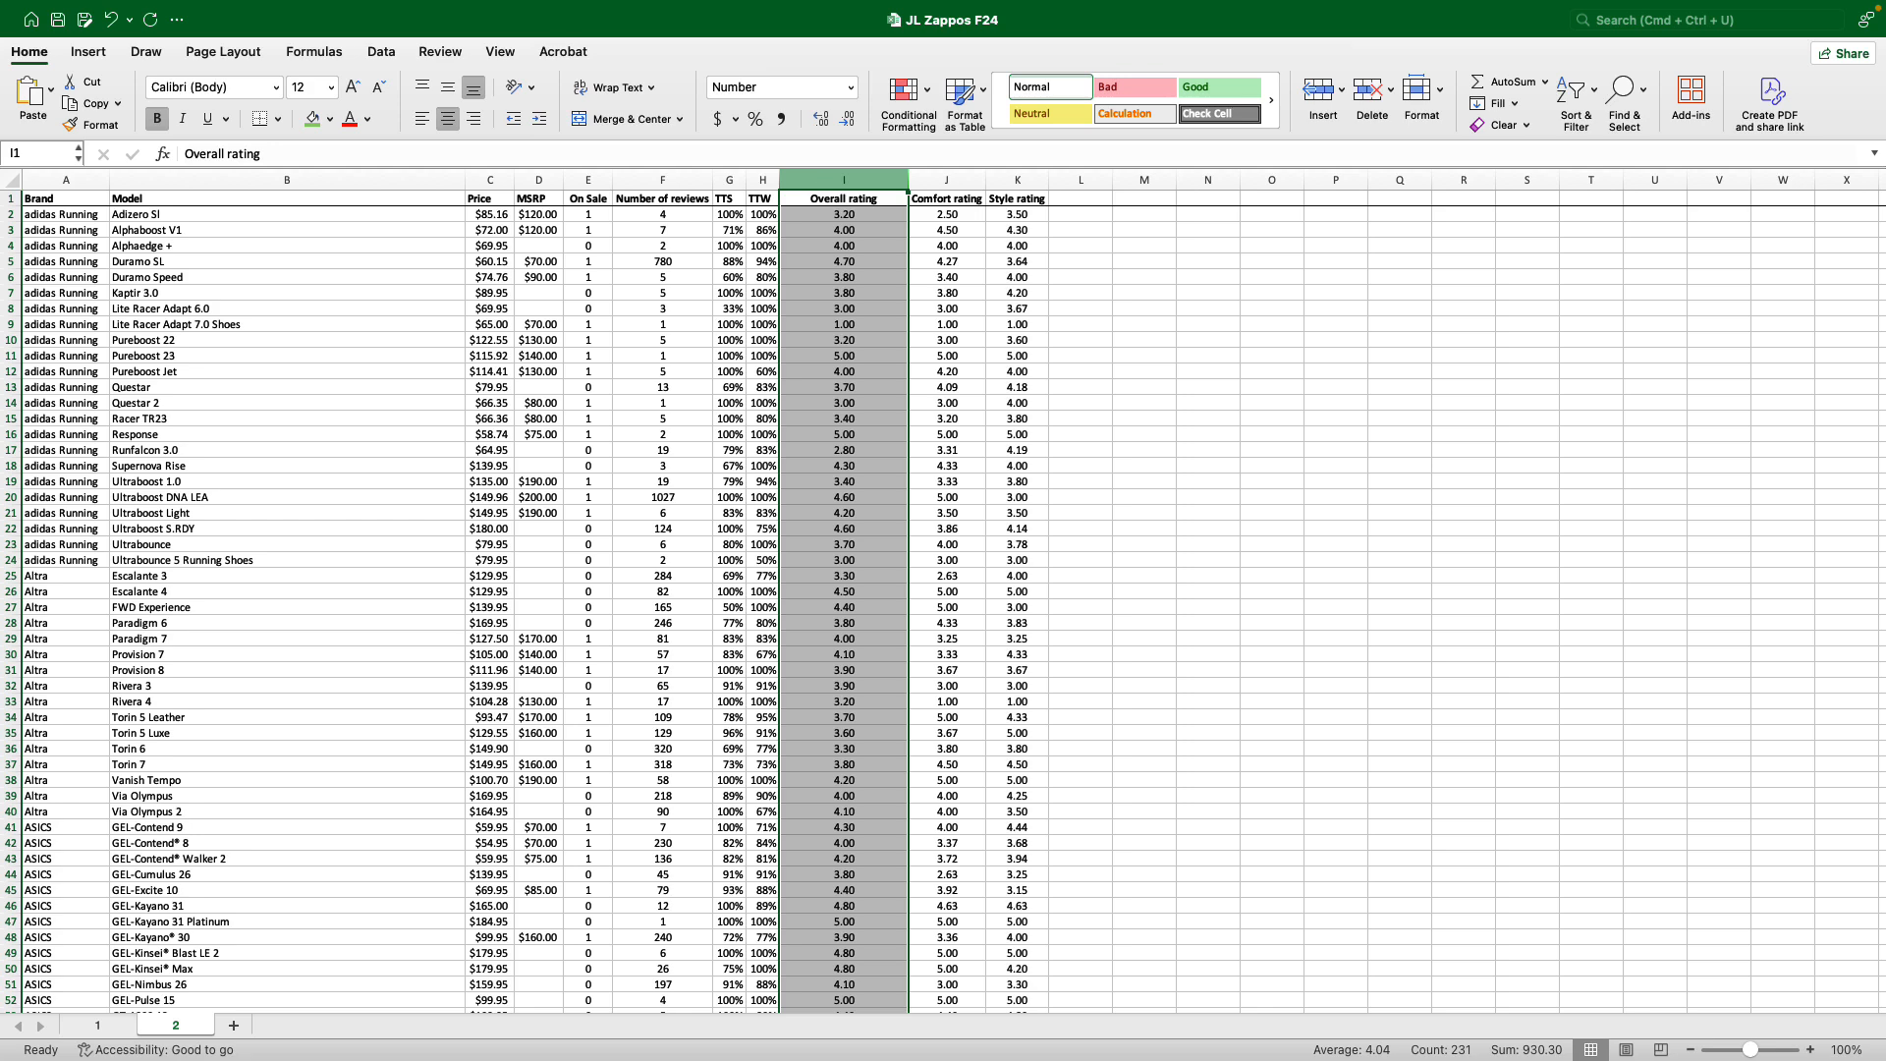
left_click(947, 181)
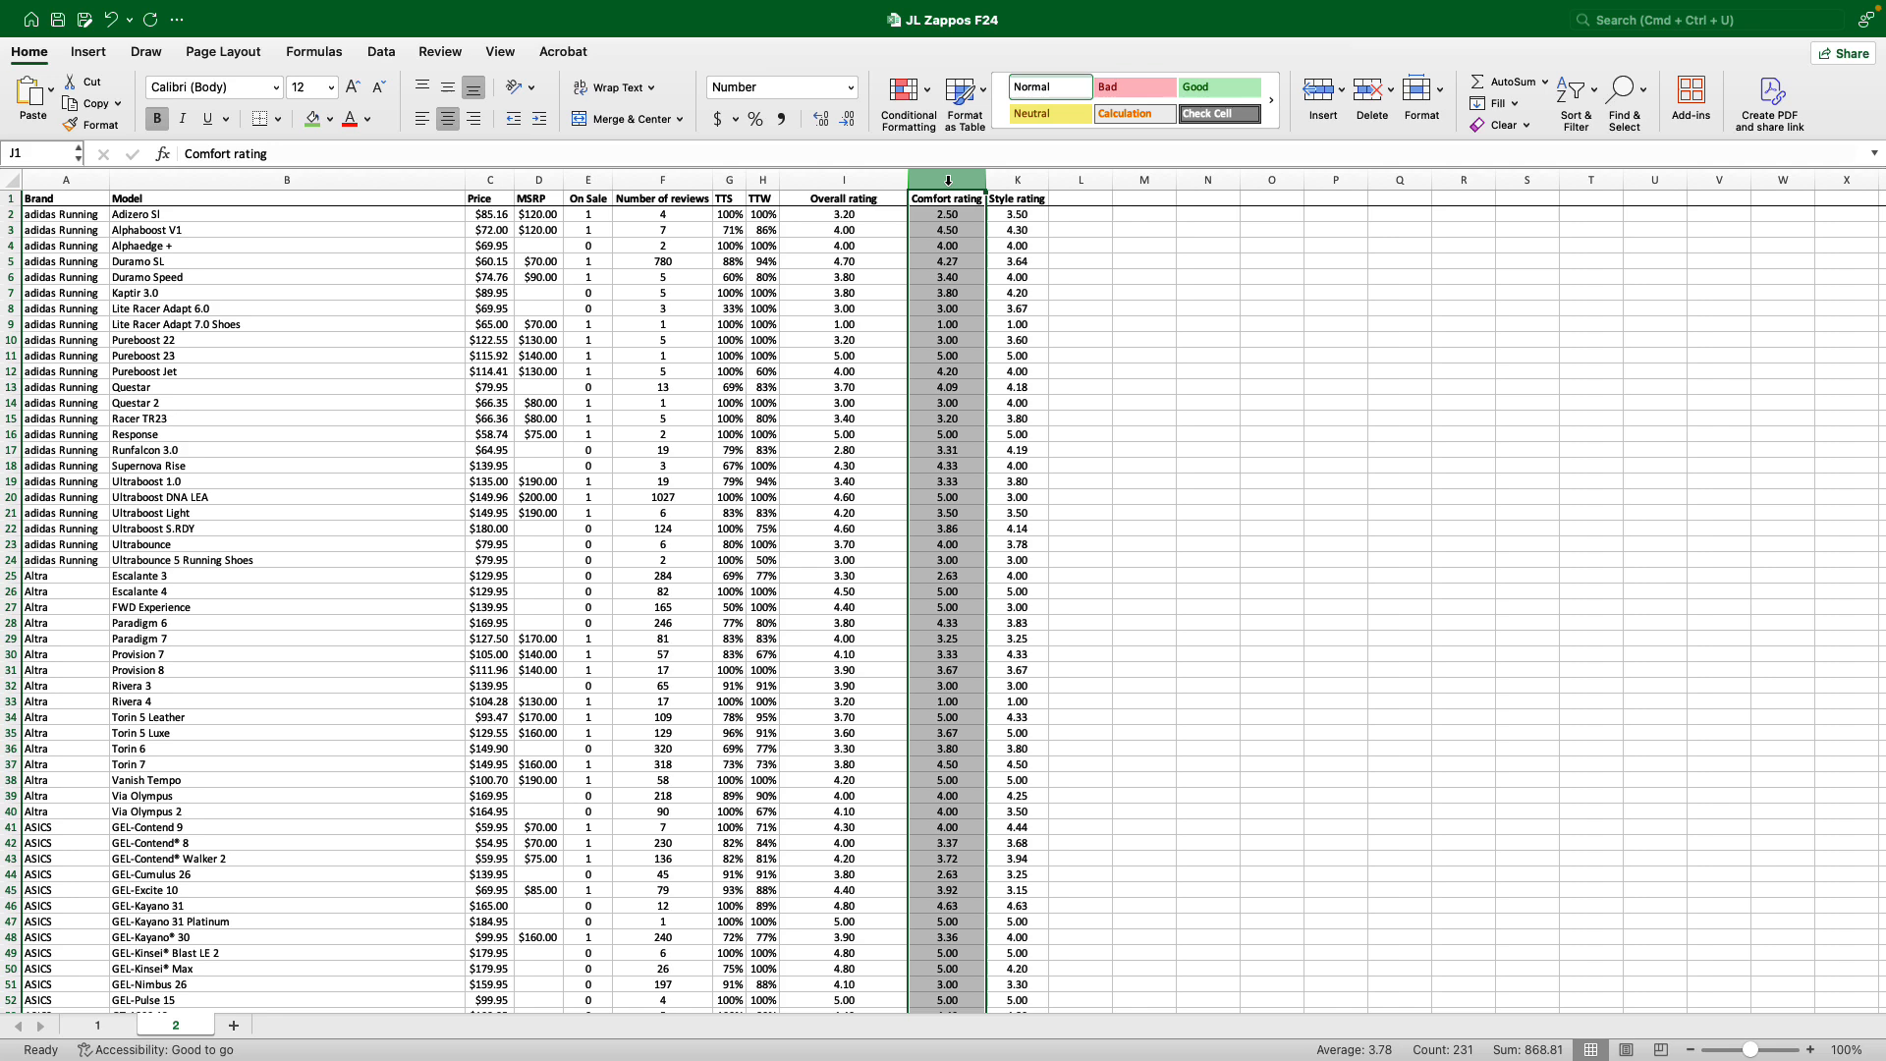
left_click(1017, 181)
left_click(955, 181)
left_click(1017, 180)
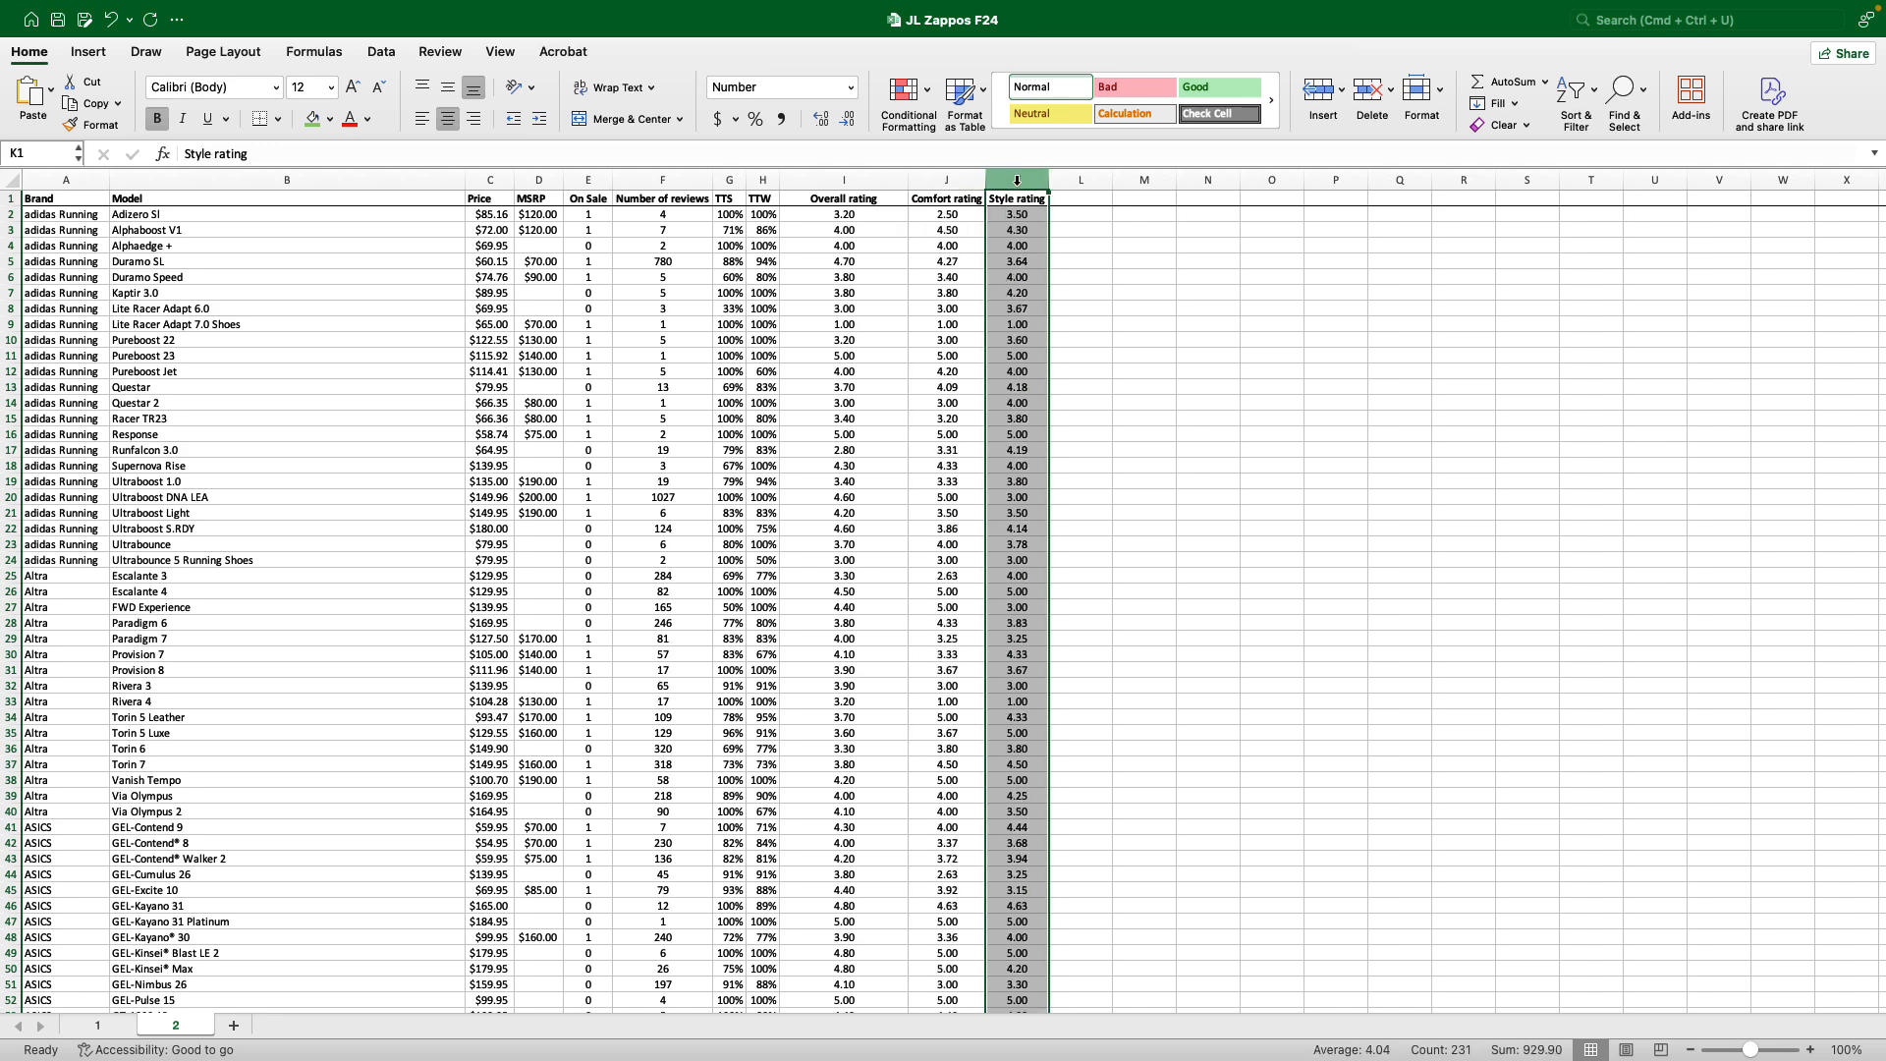
left_click(252, 513)
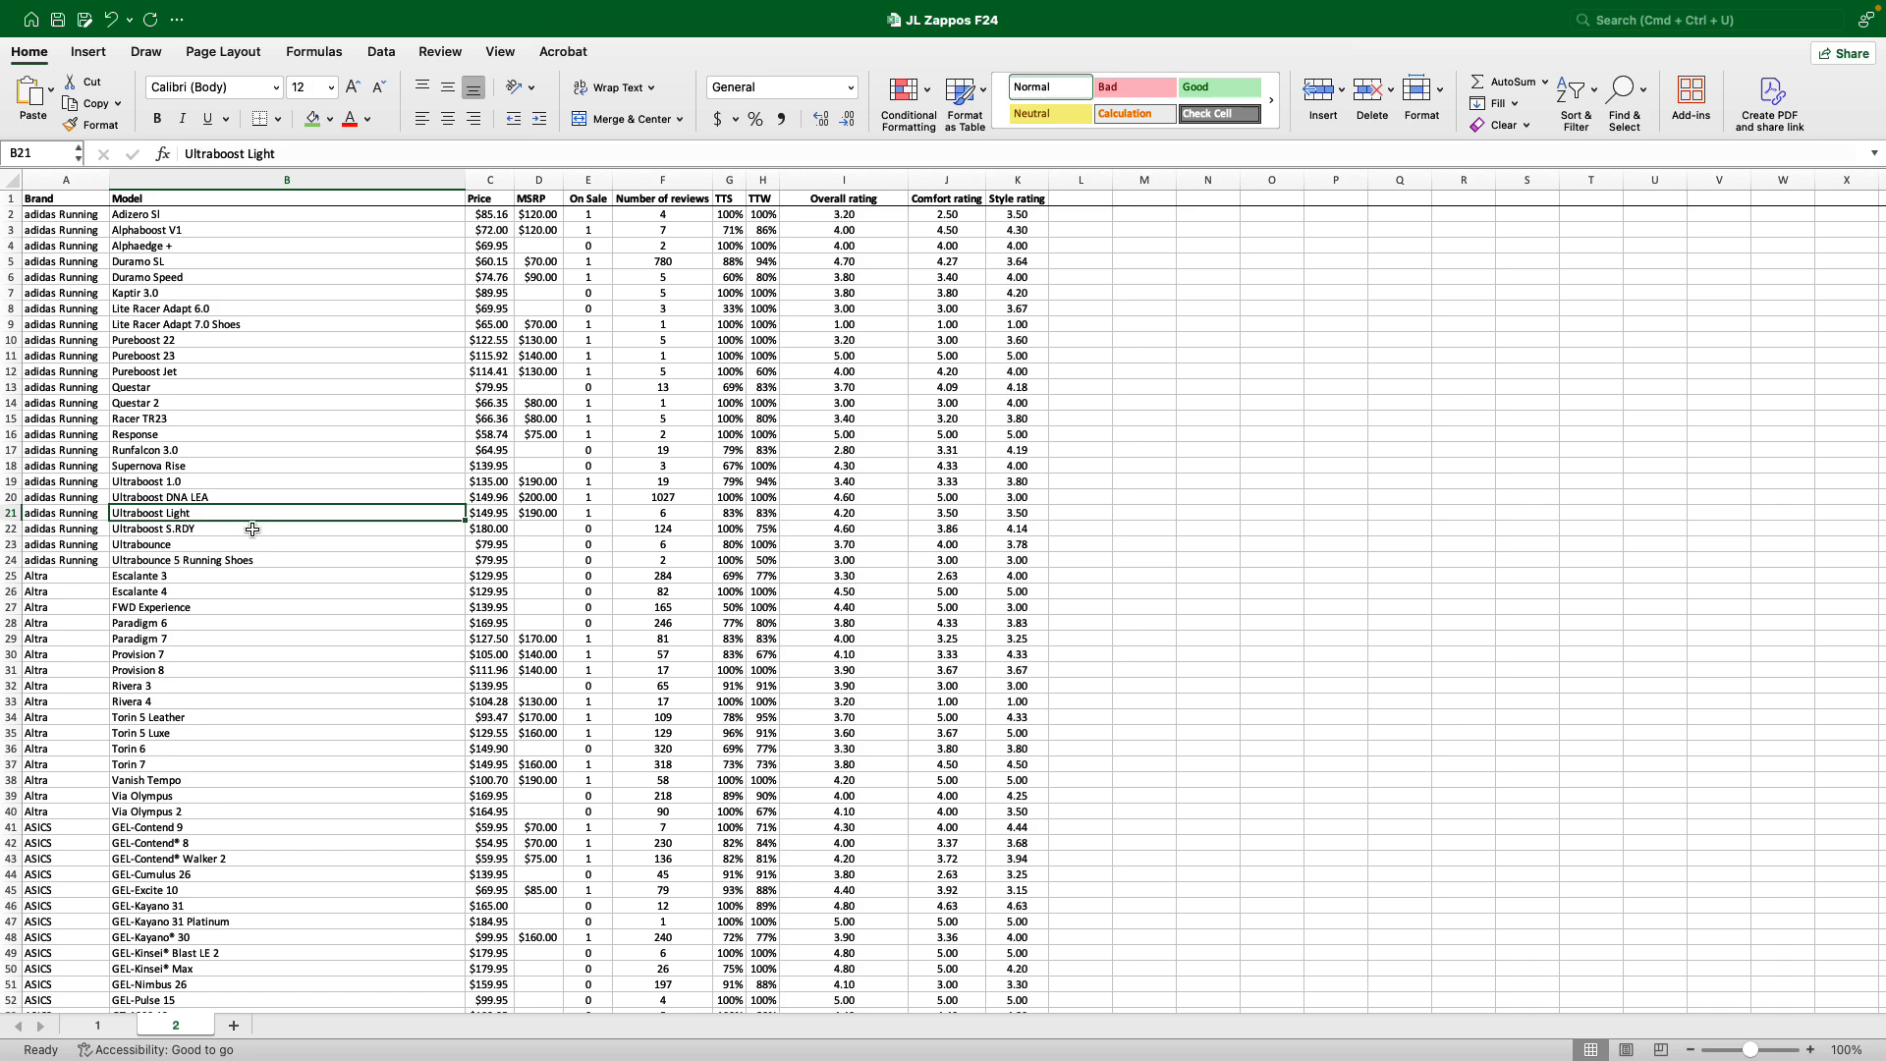
left_click(502, 558)
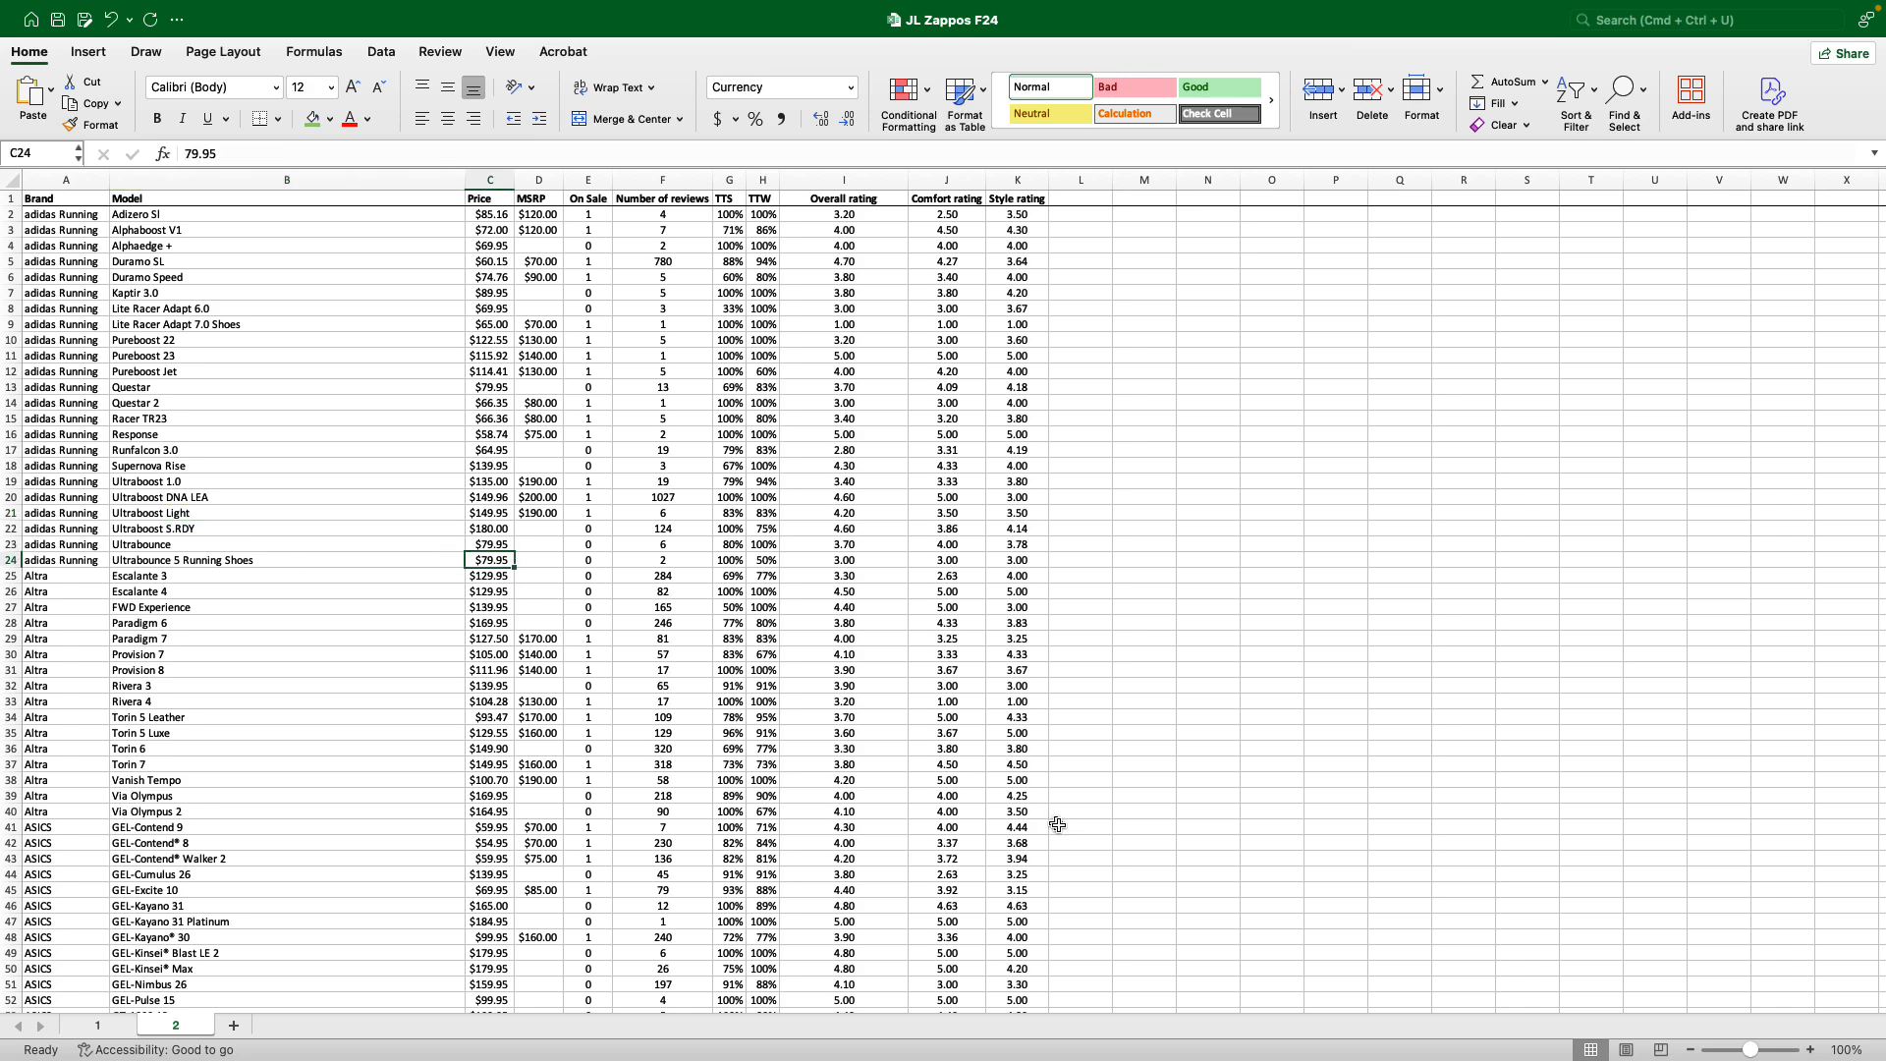
left_click(31, 201)
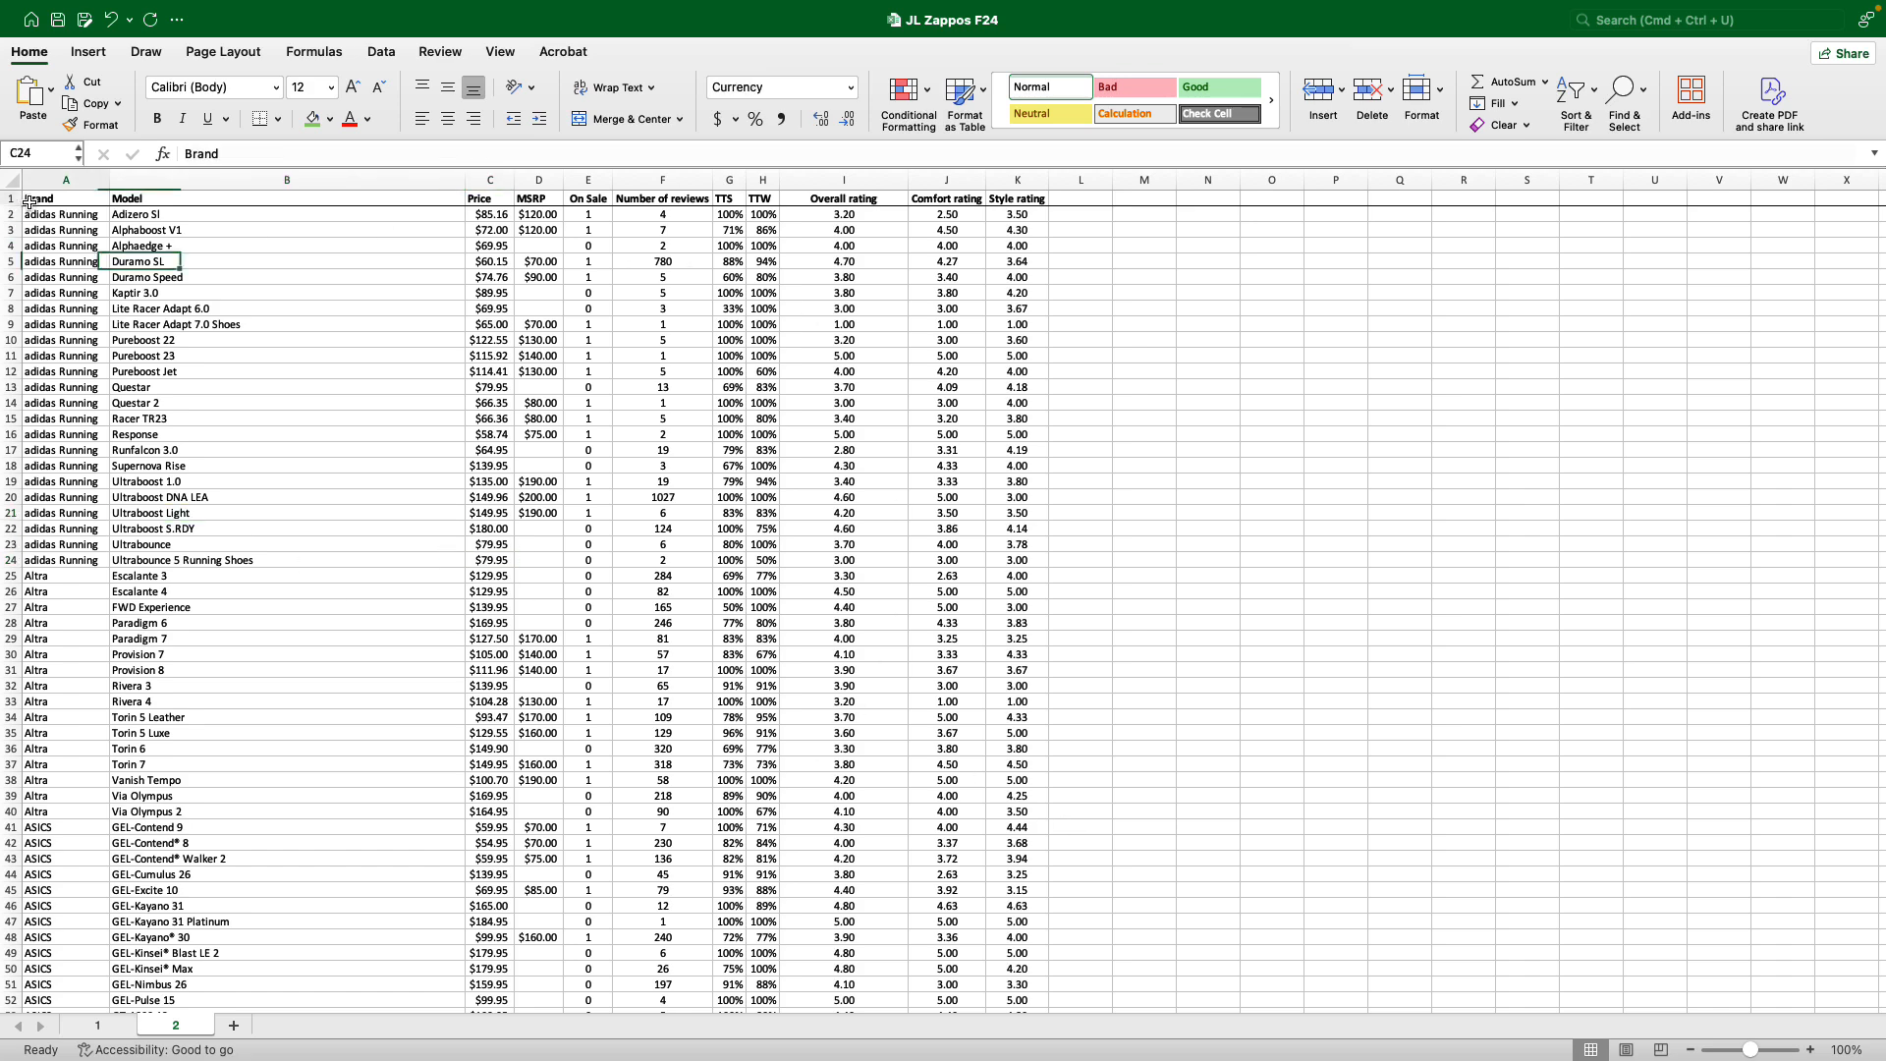
left_click_drag(31, 201, 966, 827)
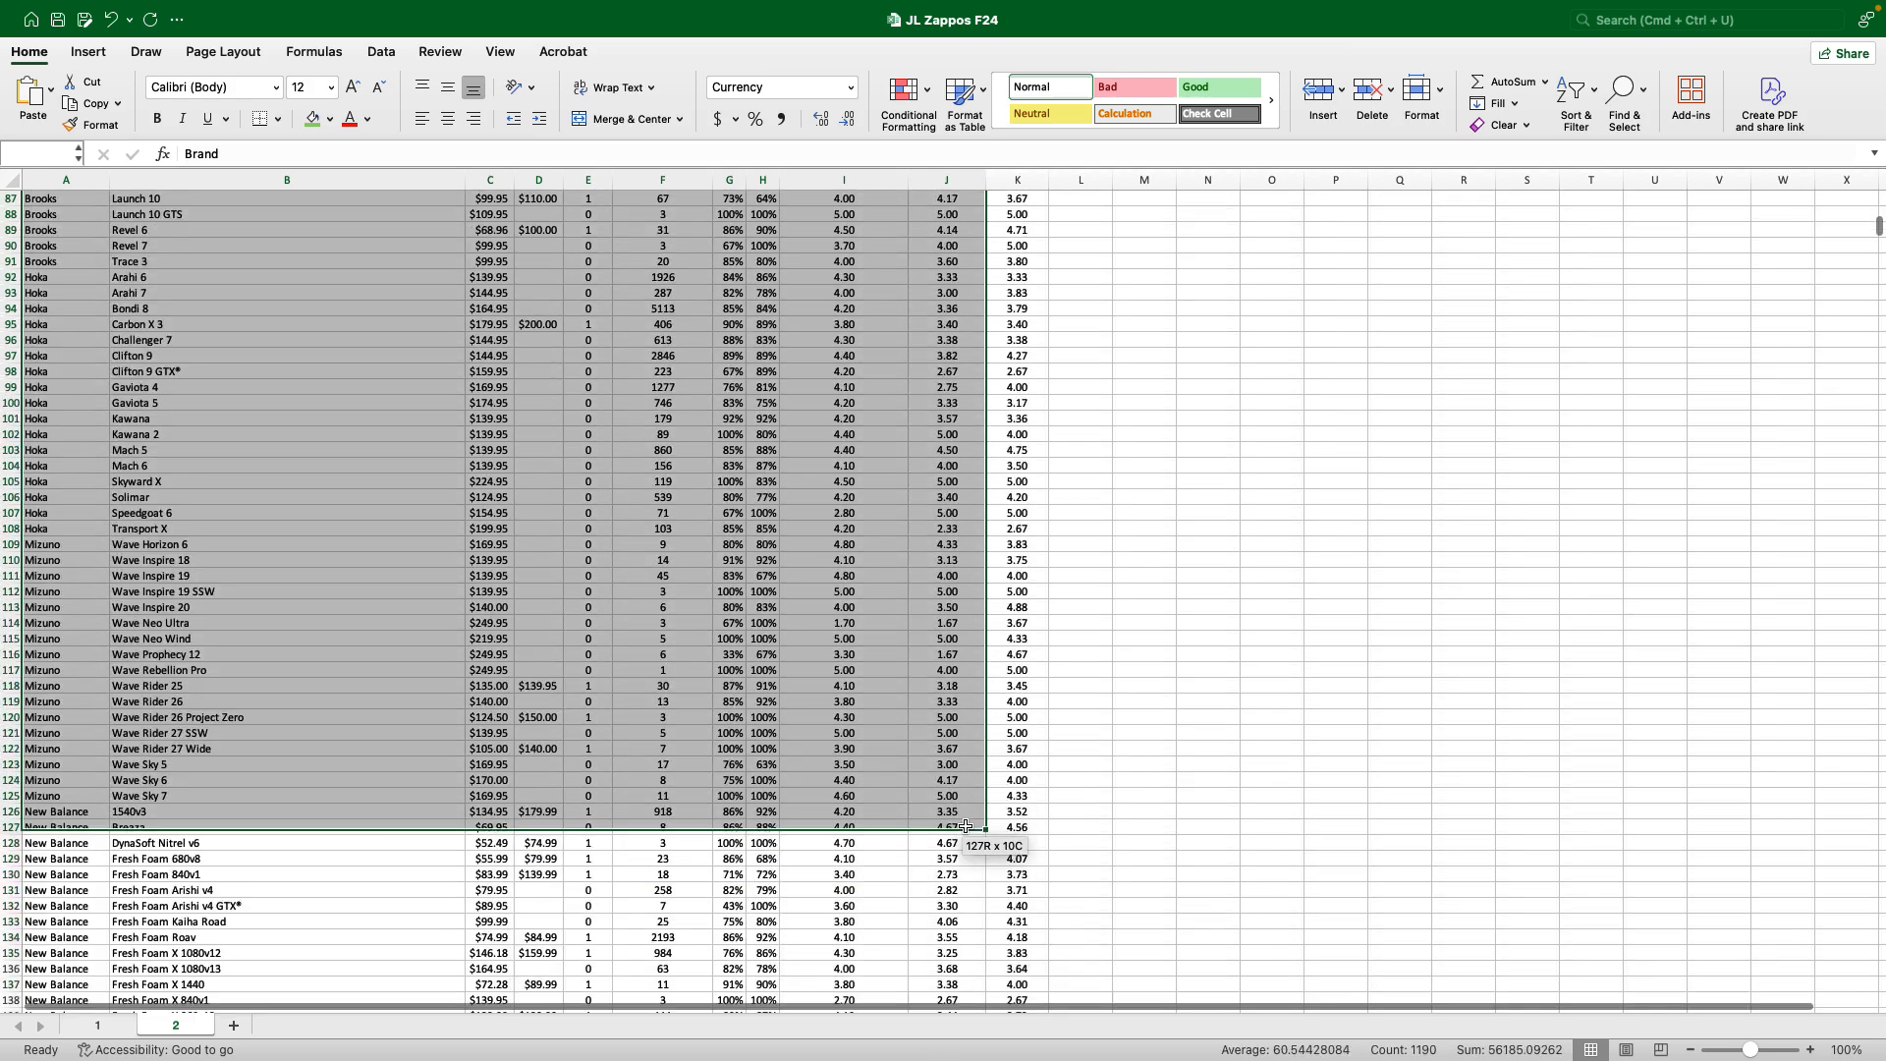
left_click(501, 531)
scroll(511, 544, "up", 1)
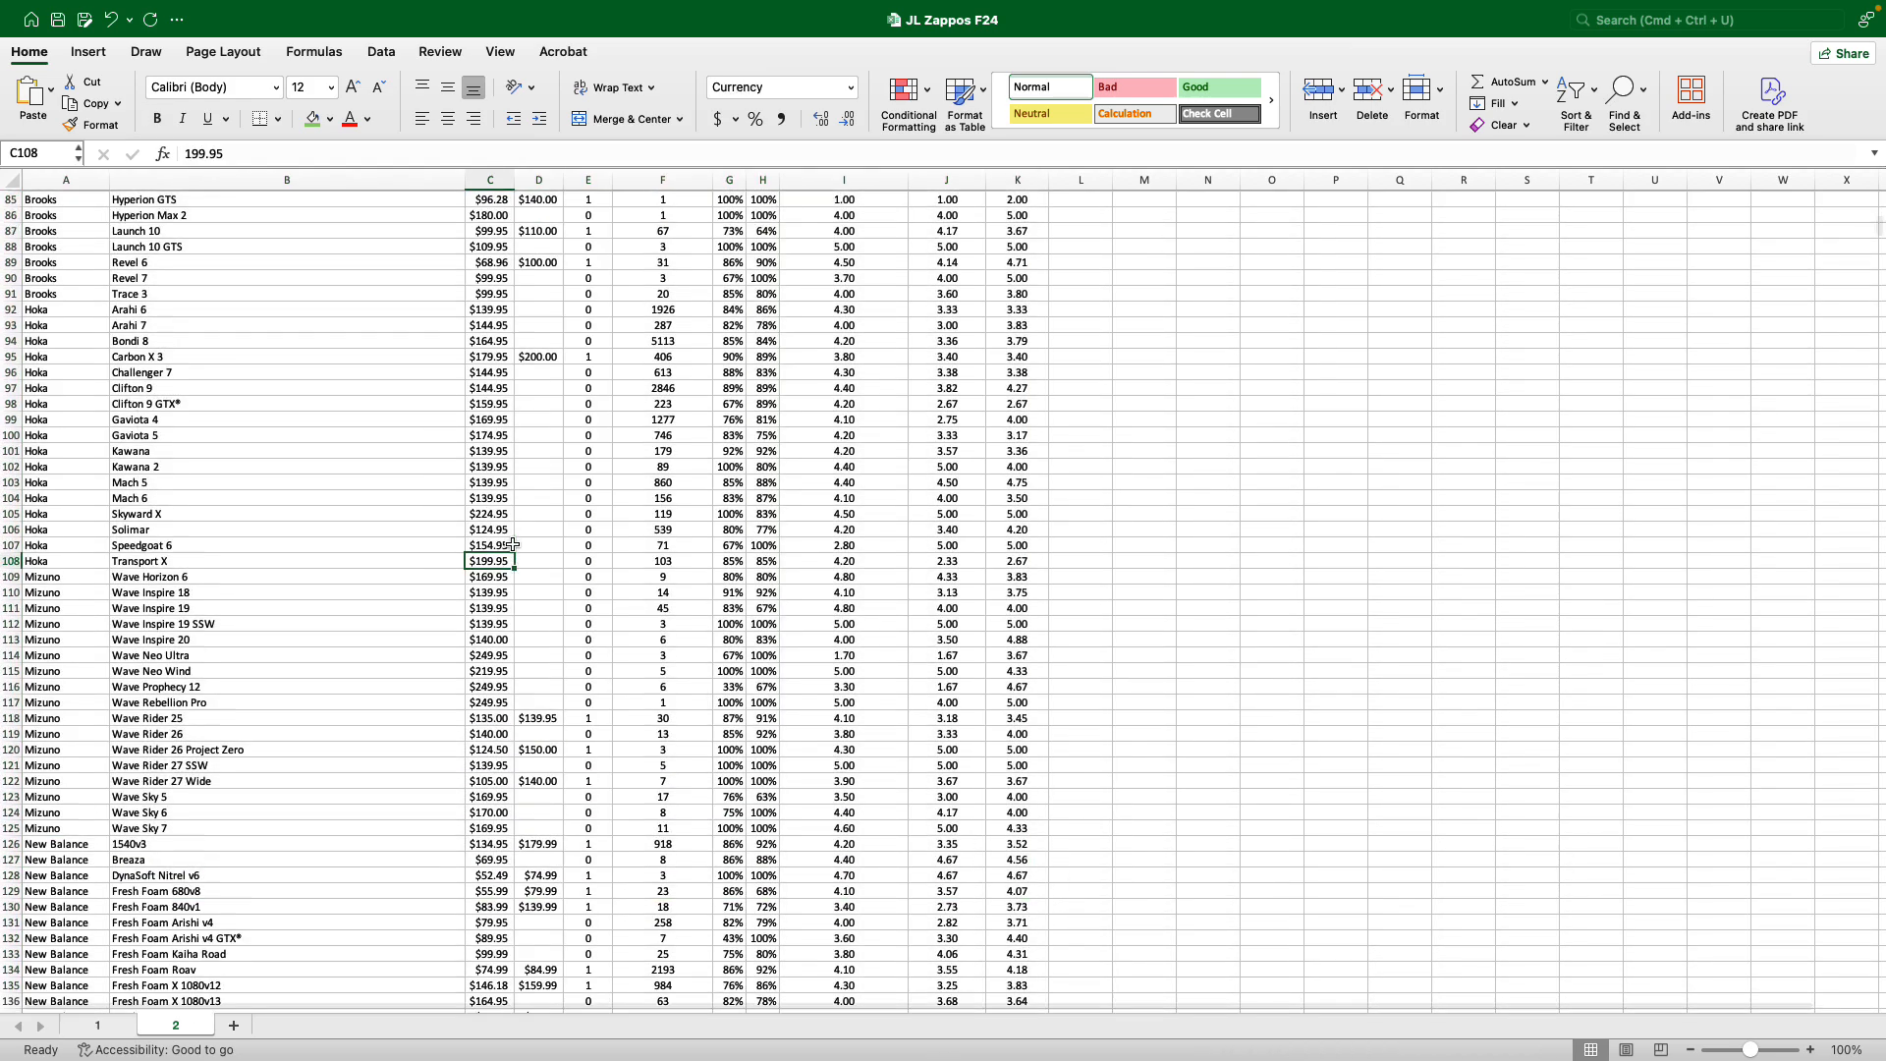
scroll(511, 544, "up", 20)
Create a PivotTable from the full shoe data range '2'!$A$1:$K$231, placed on a new worksheet.
left_click(471, 528)
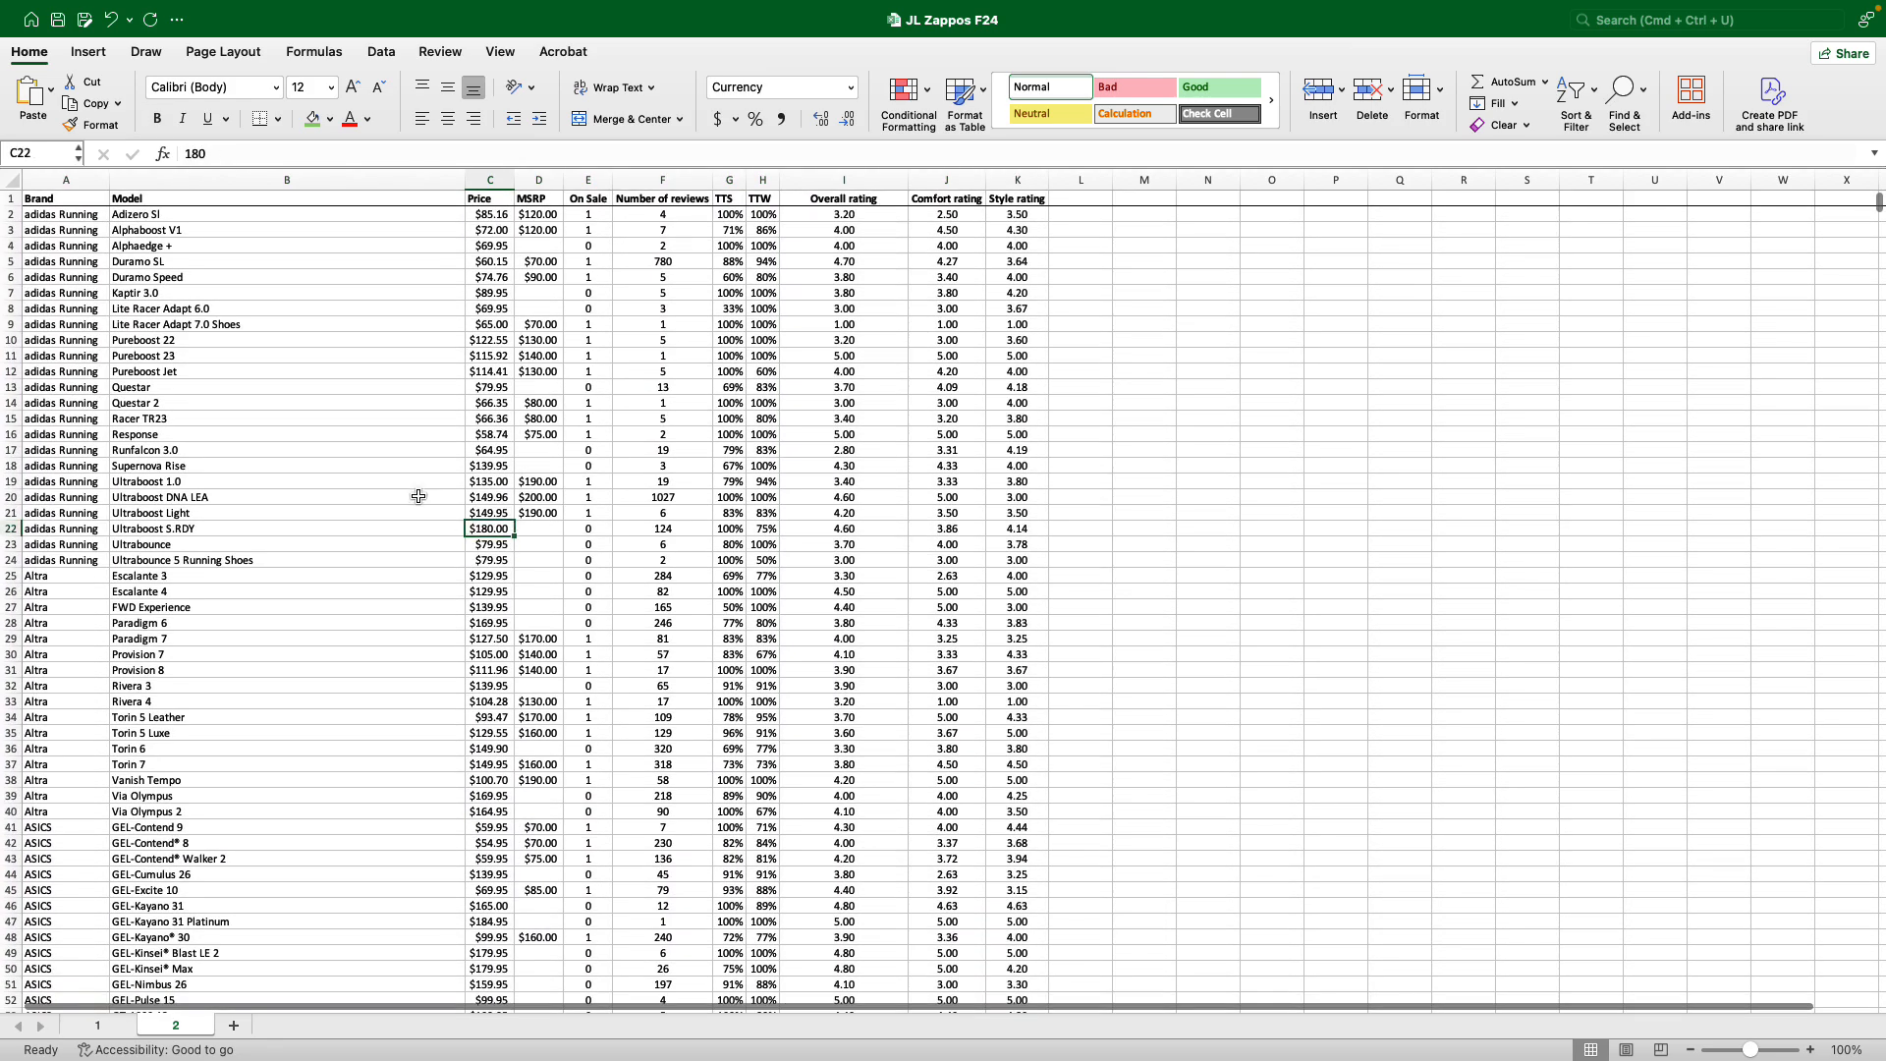
left_click(91, 57)
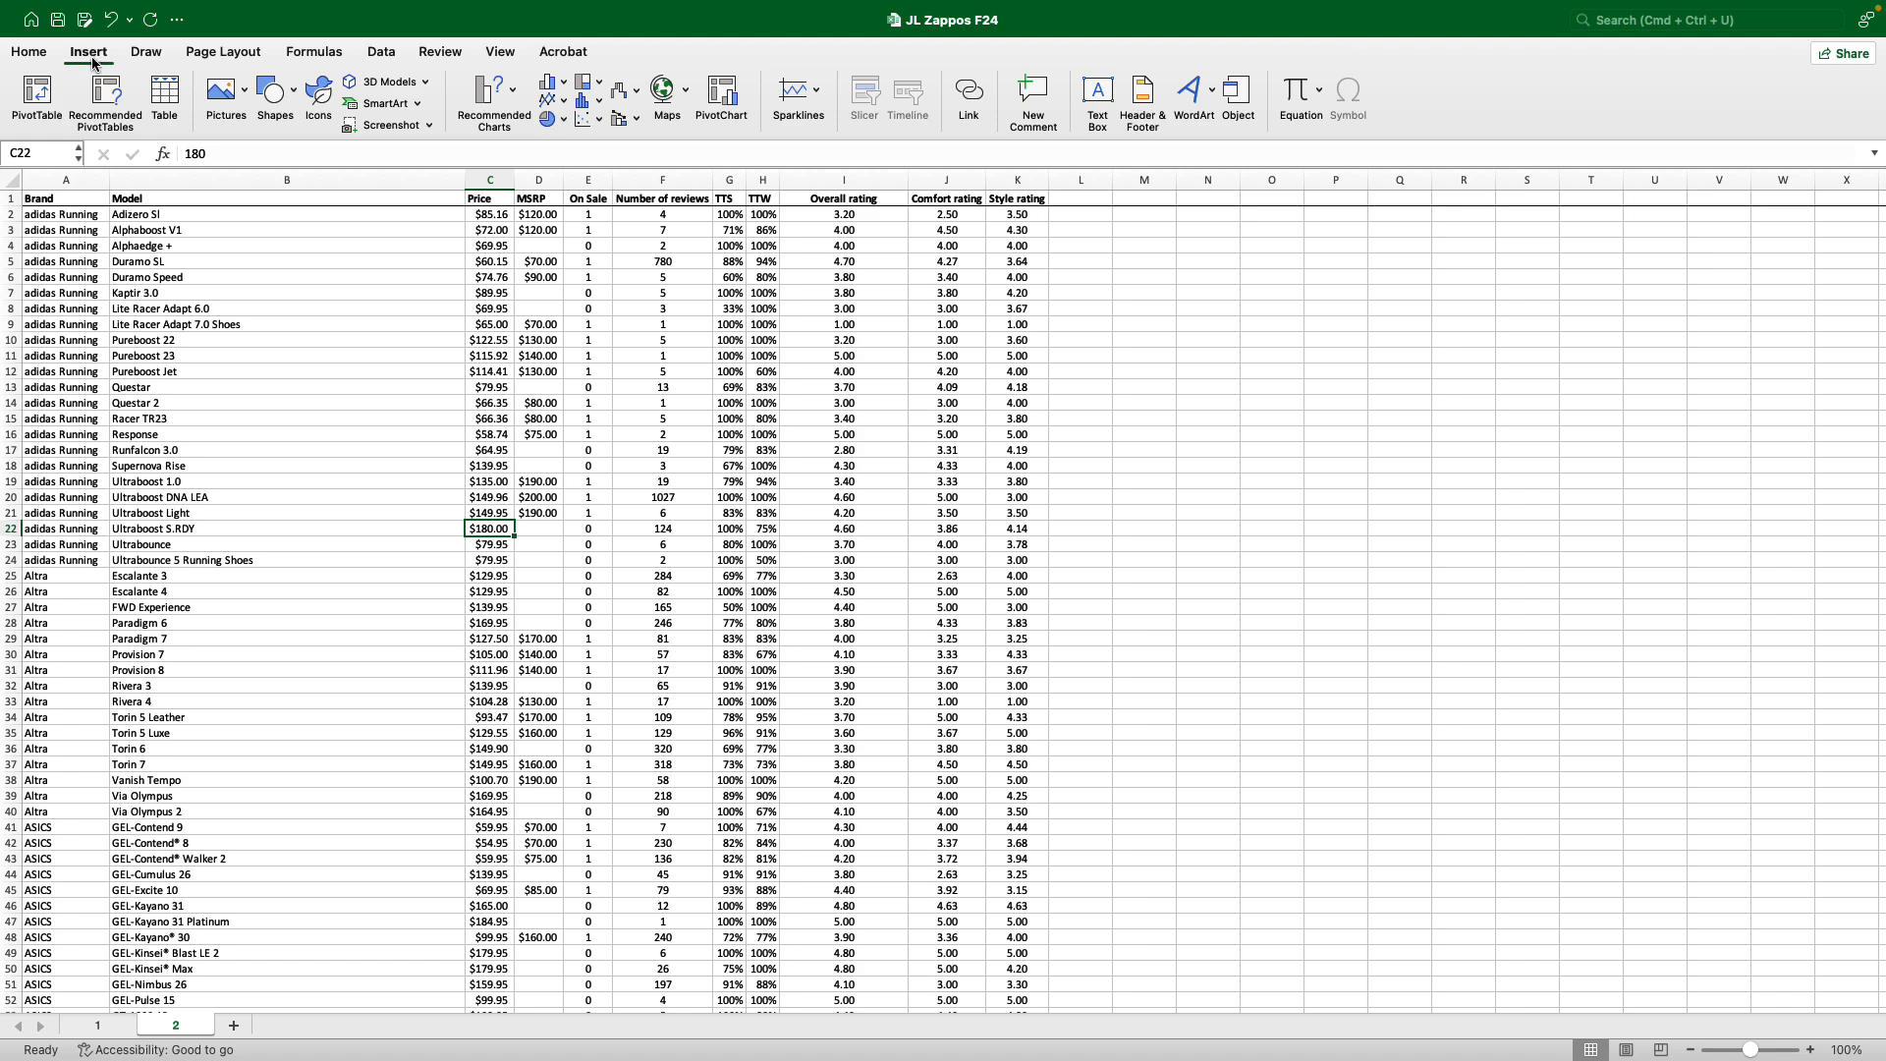
left_click(43, 106)
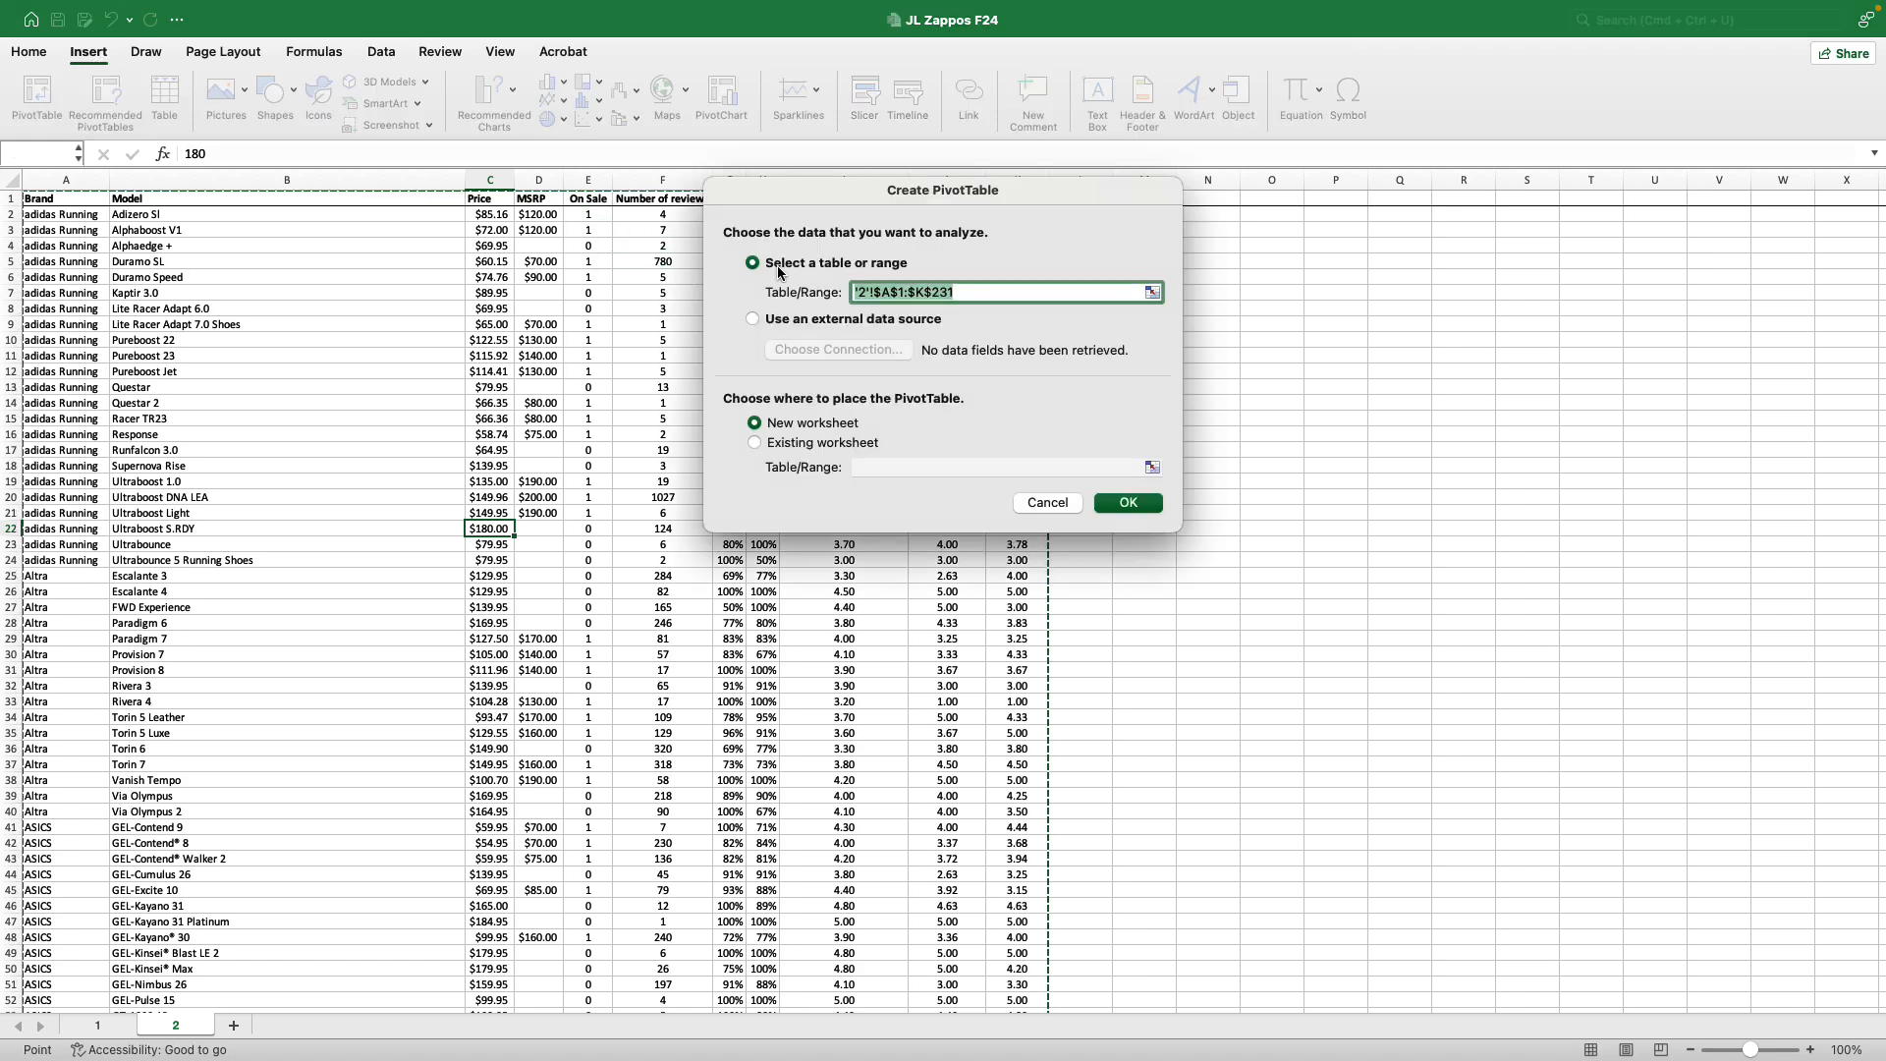
scroll(305, 516, "up", 2)
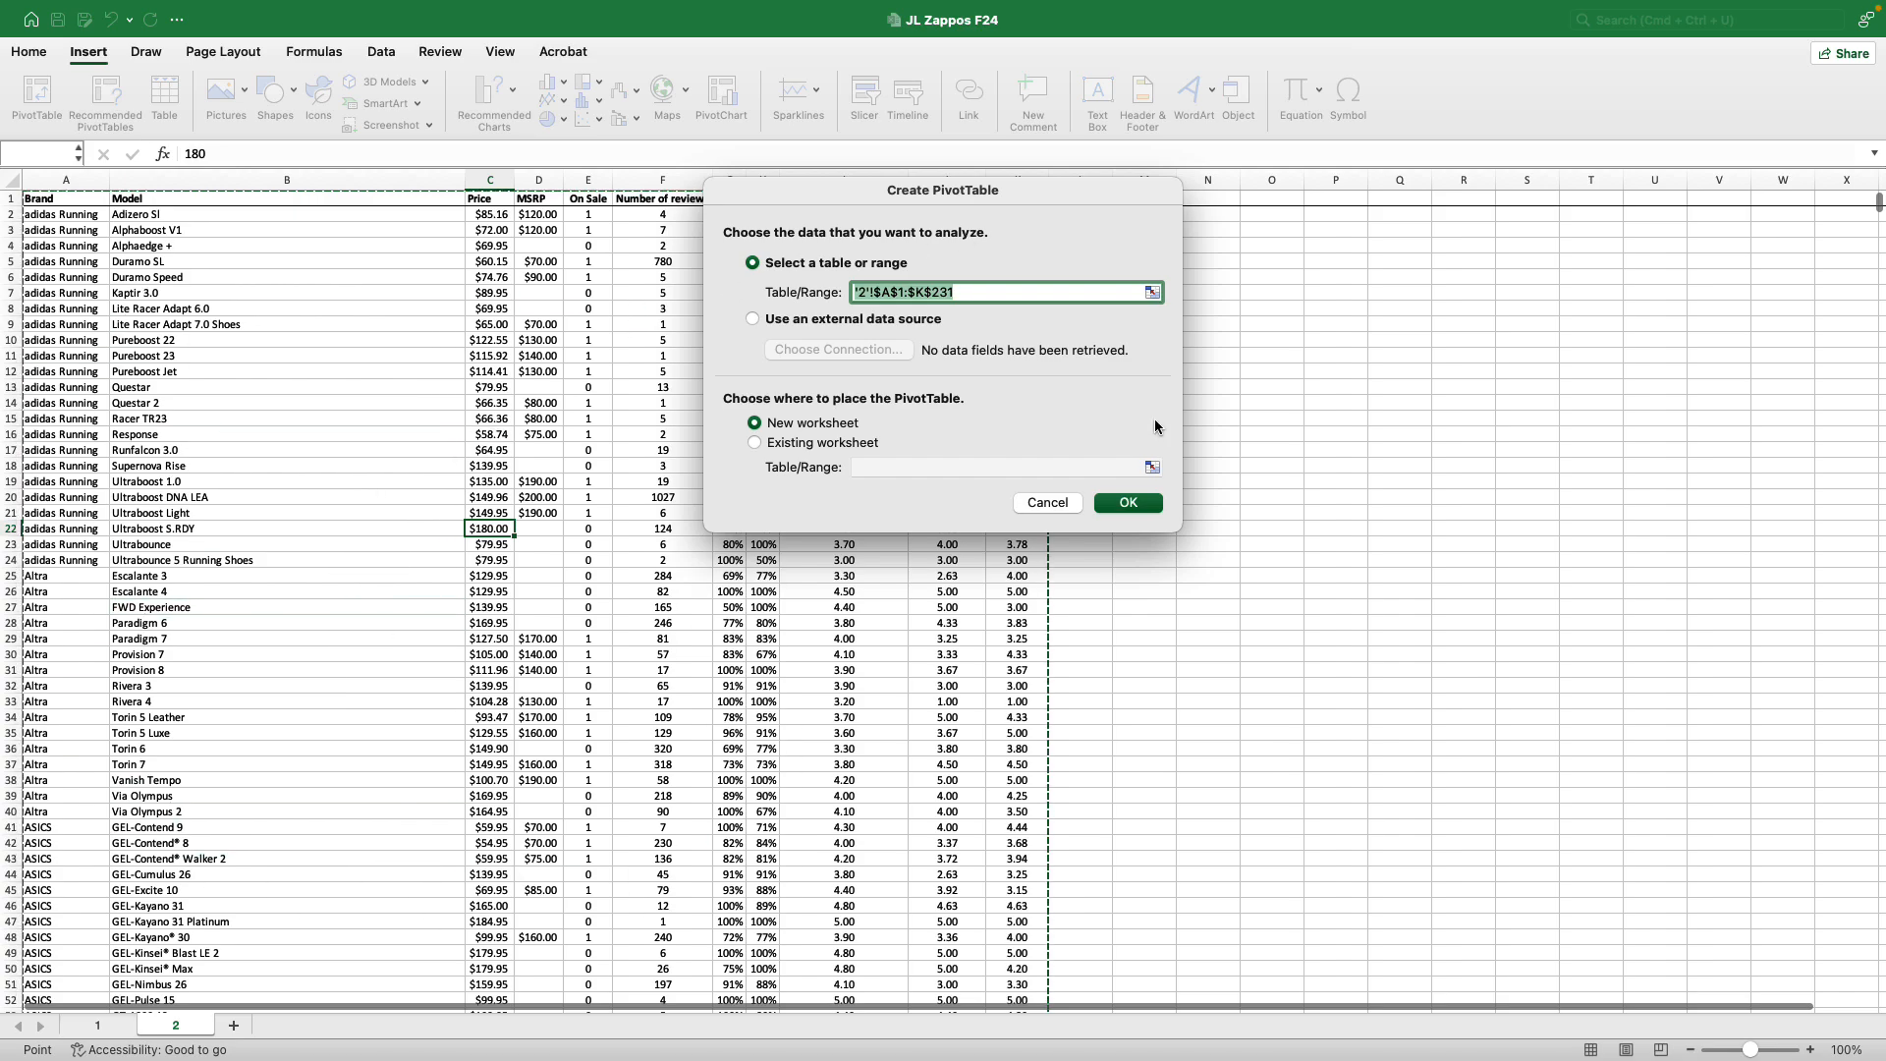
scroll(717, 733, "down", 5)
scroll(717, 733, "down", 20)
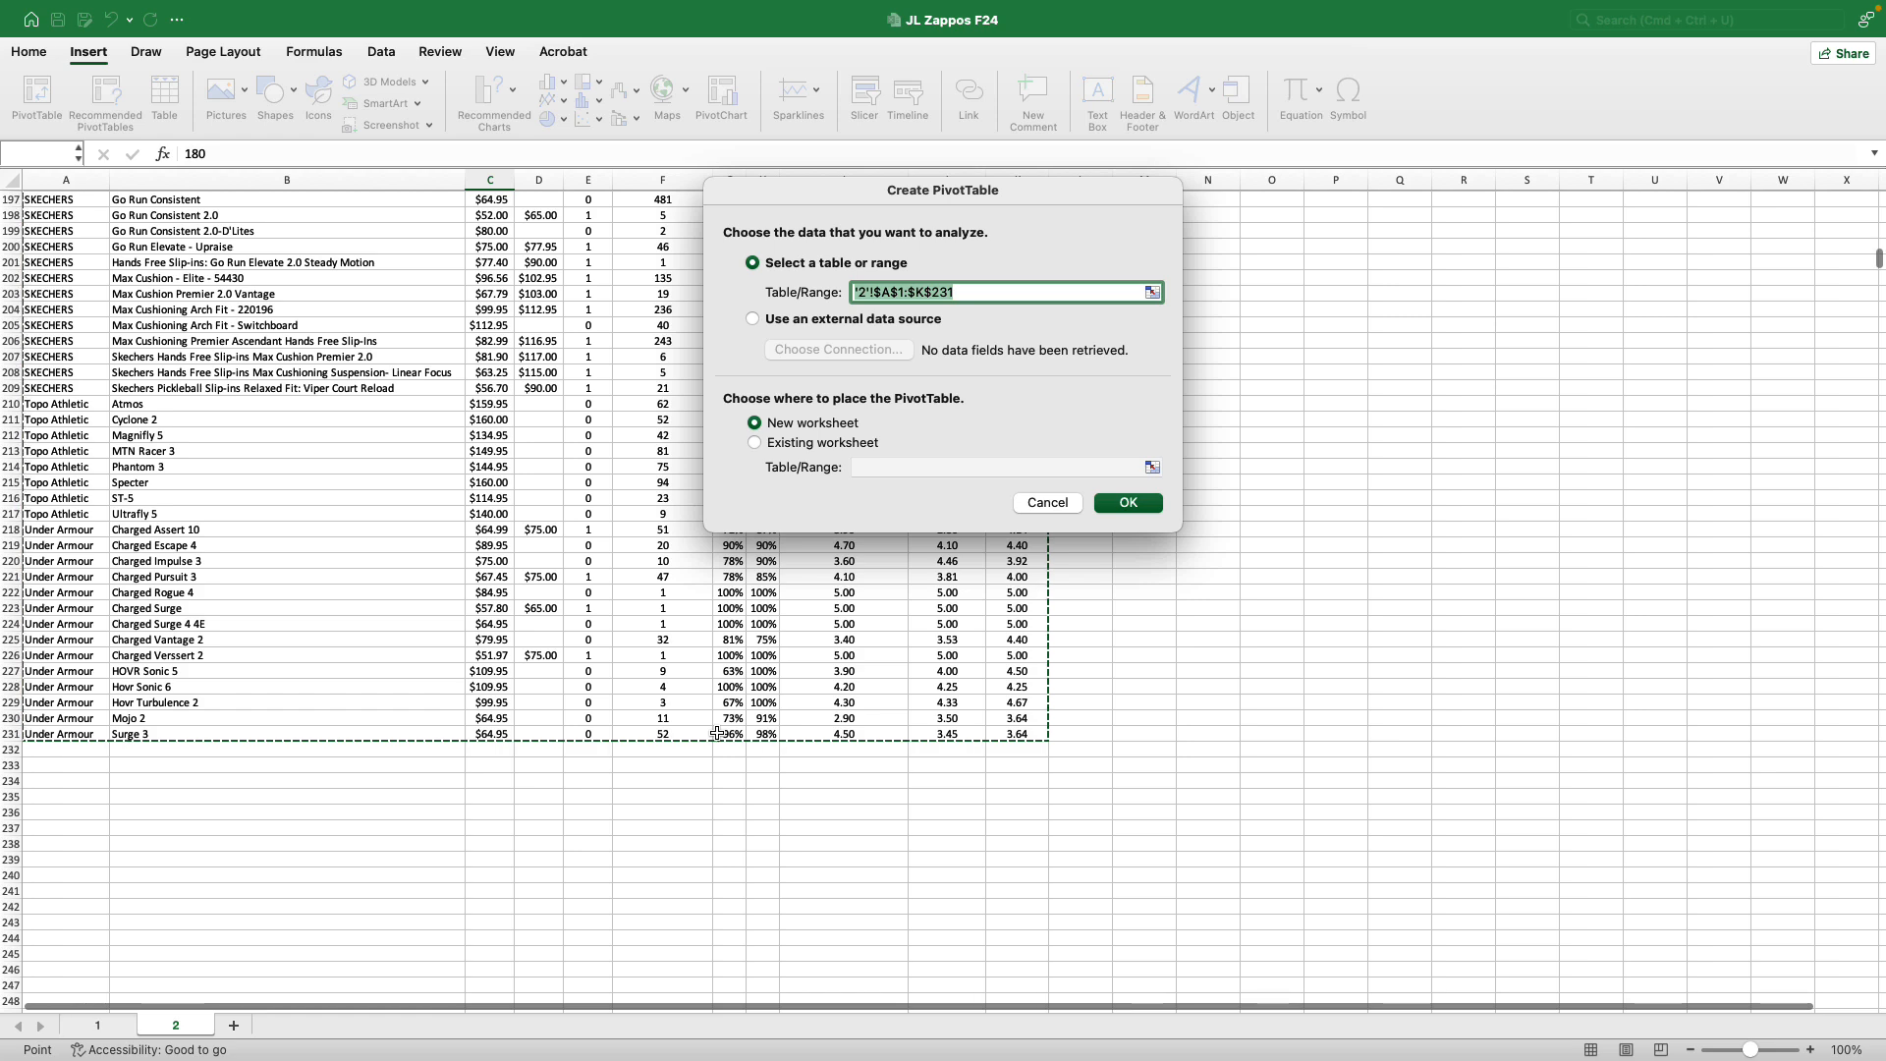
scroll(717, 733, "up", 20)
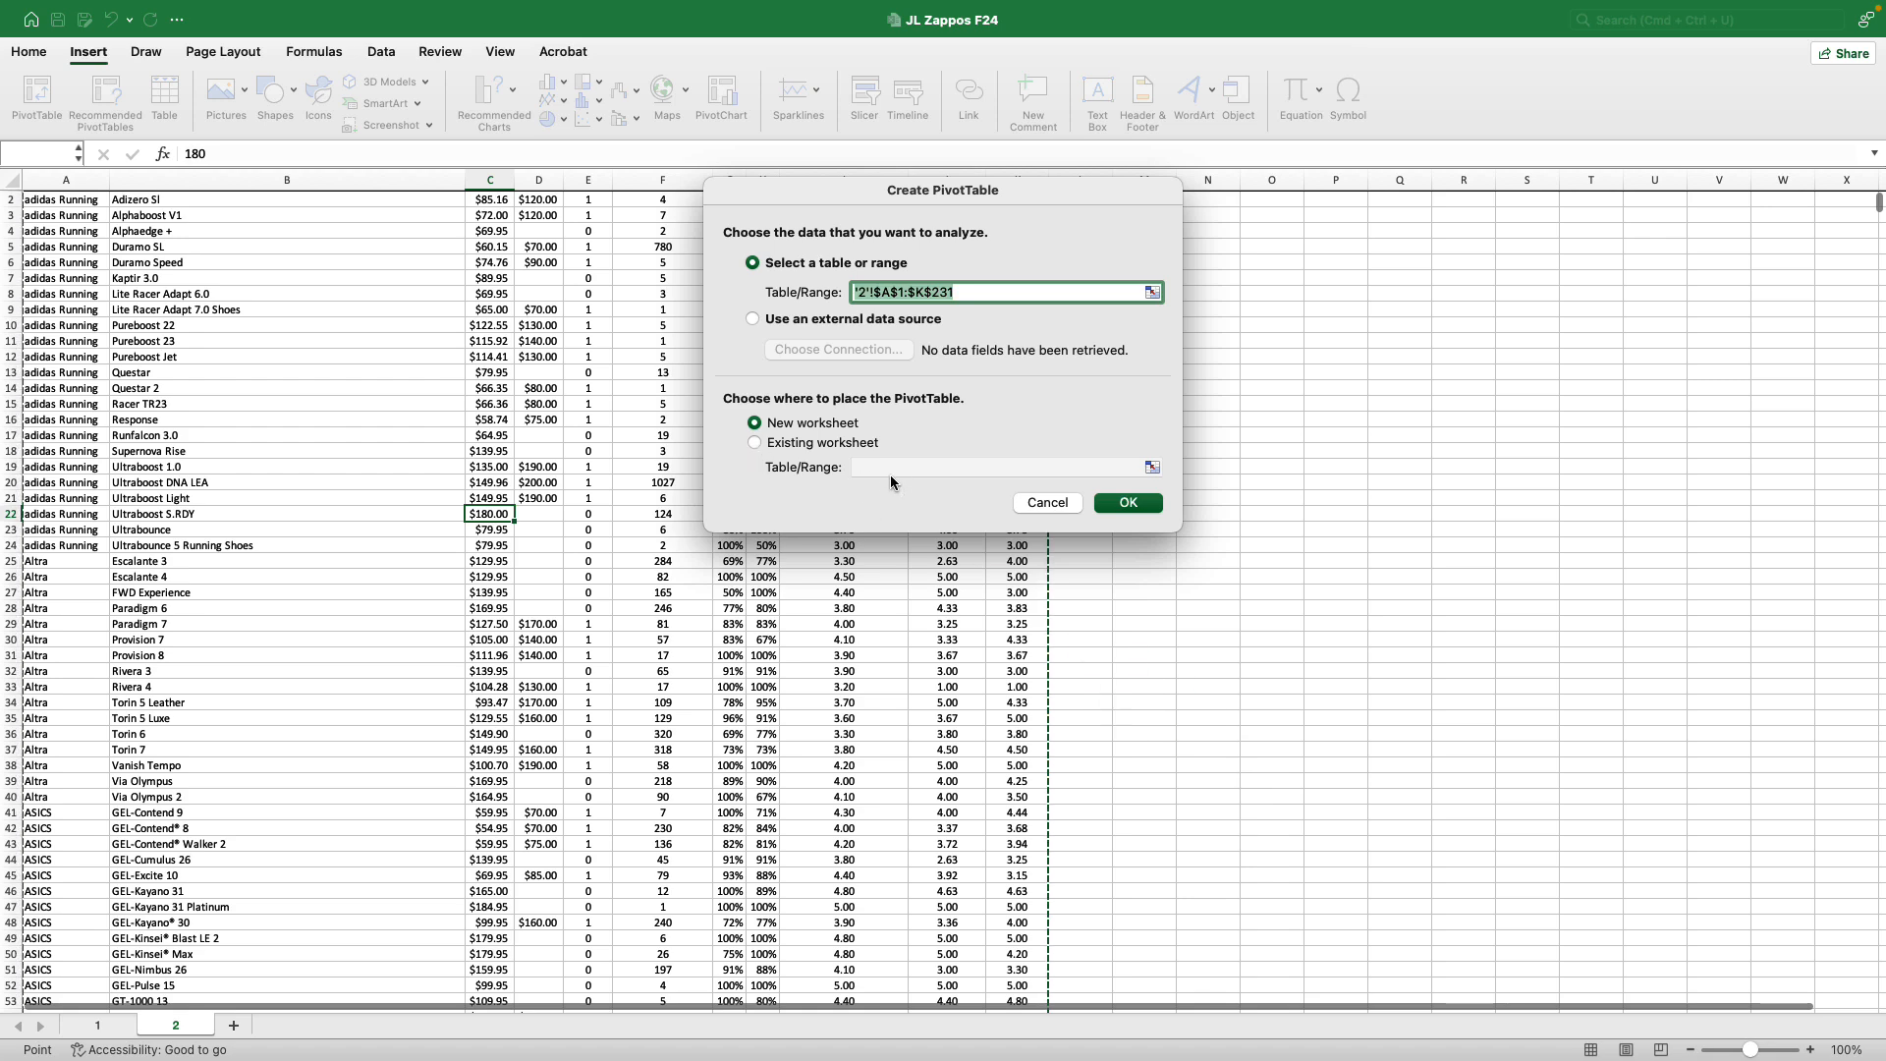
left_click(1125, 508)
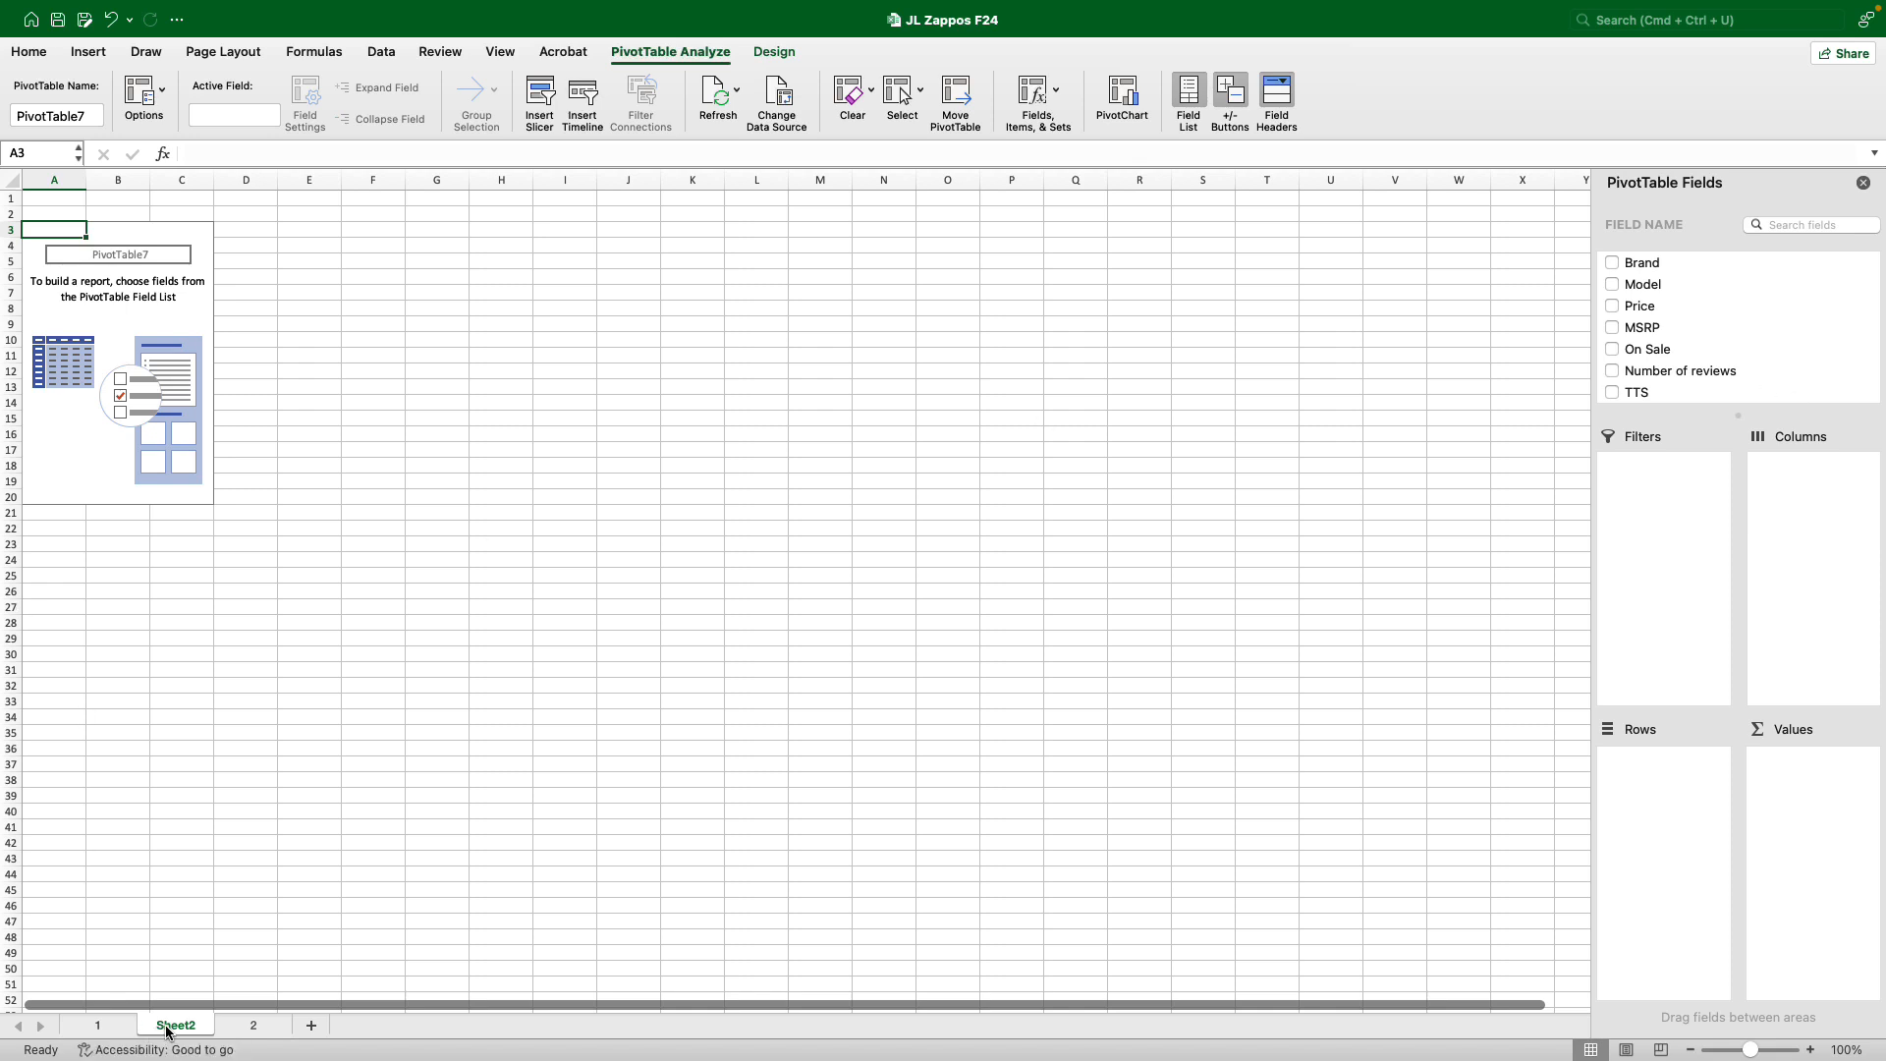
Move the new PivotTable worksheet behind worksheet 2 and rename it A1.
left_click_drag(167, 1028, 295, 1031)
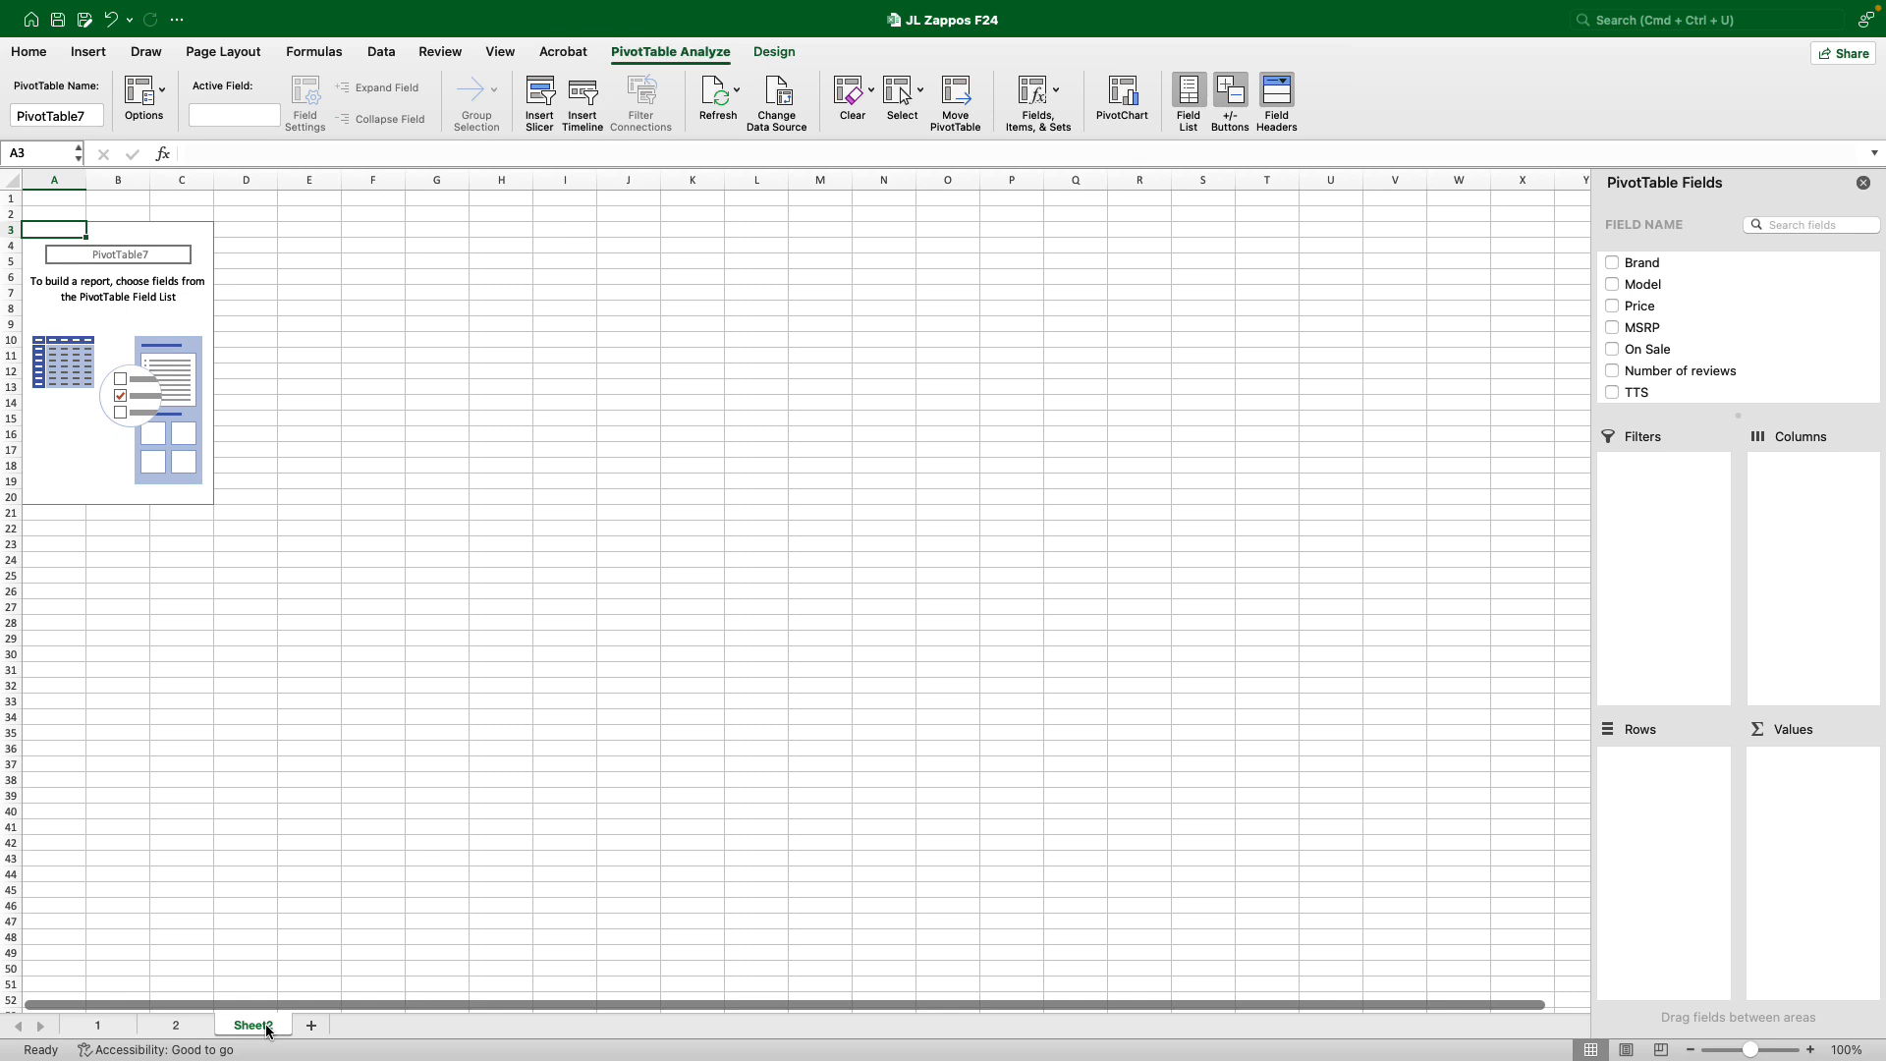
double_click(254, 1025)
type("A")
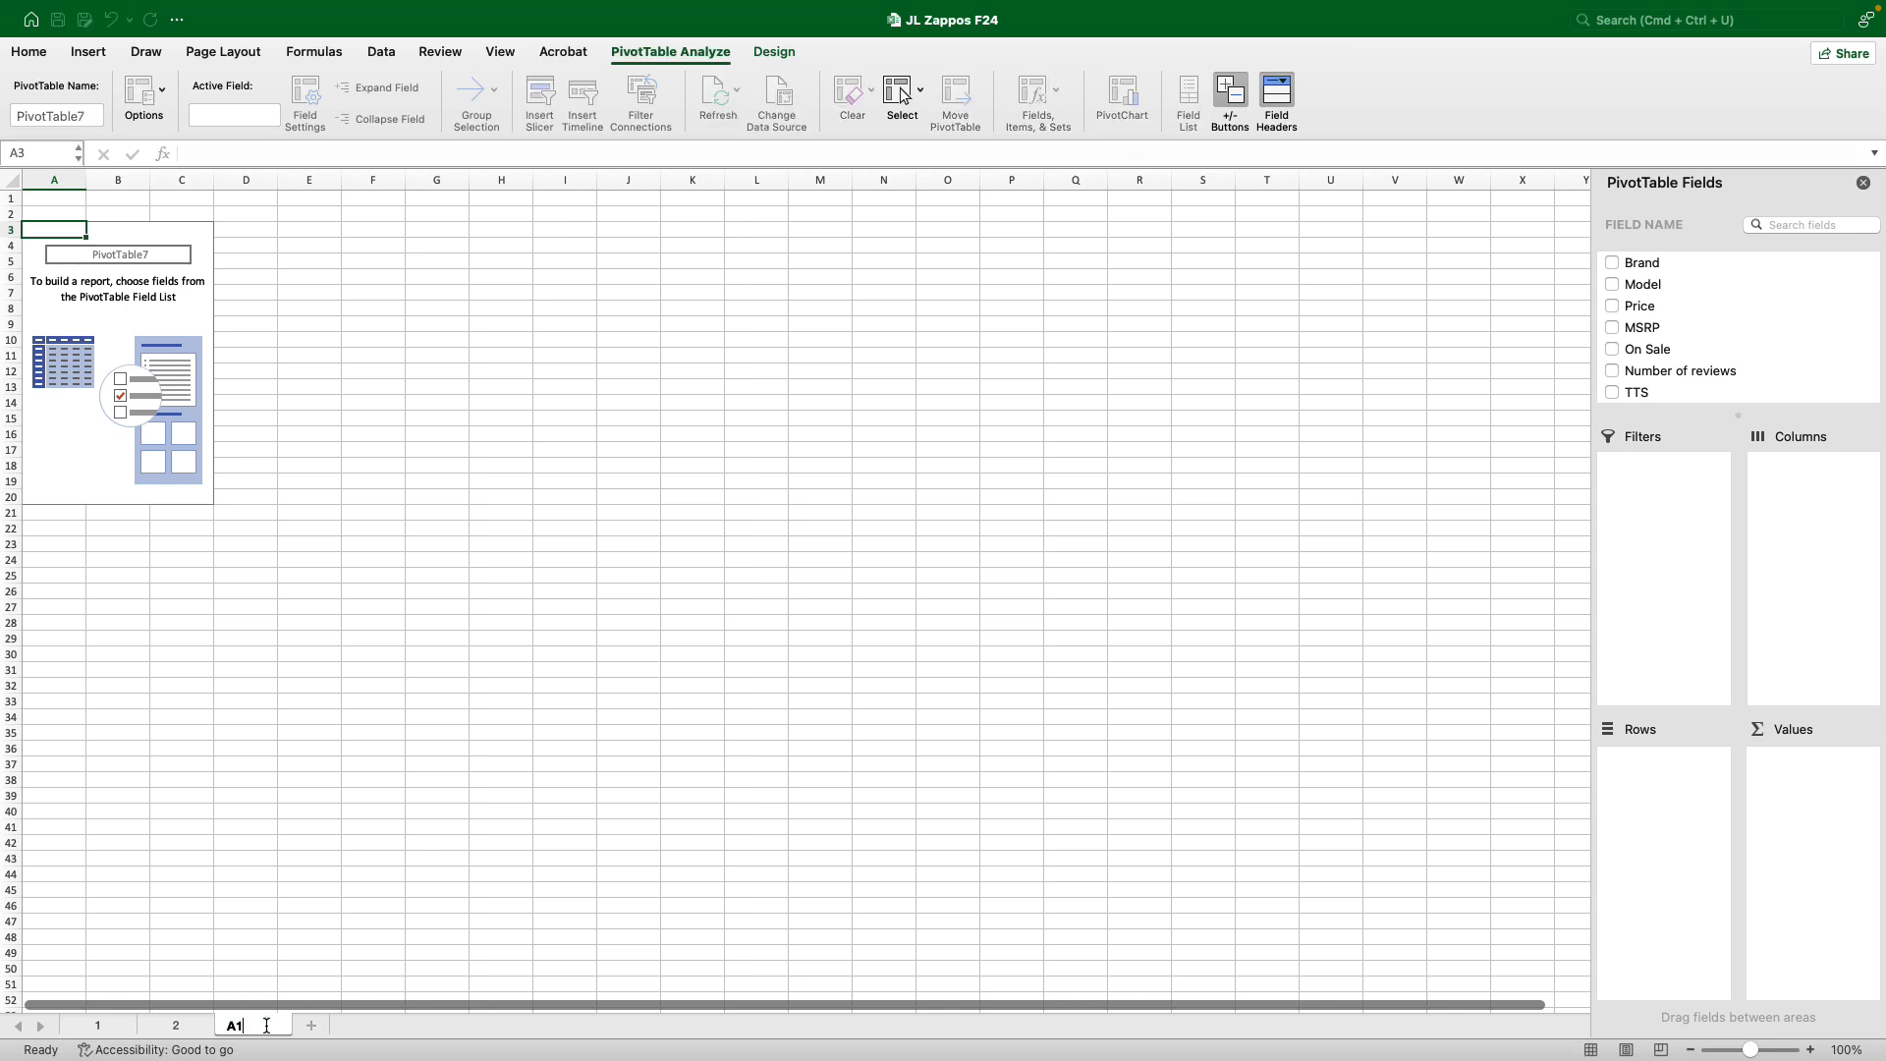
type("1")
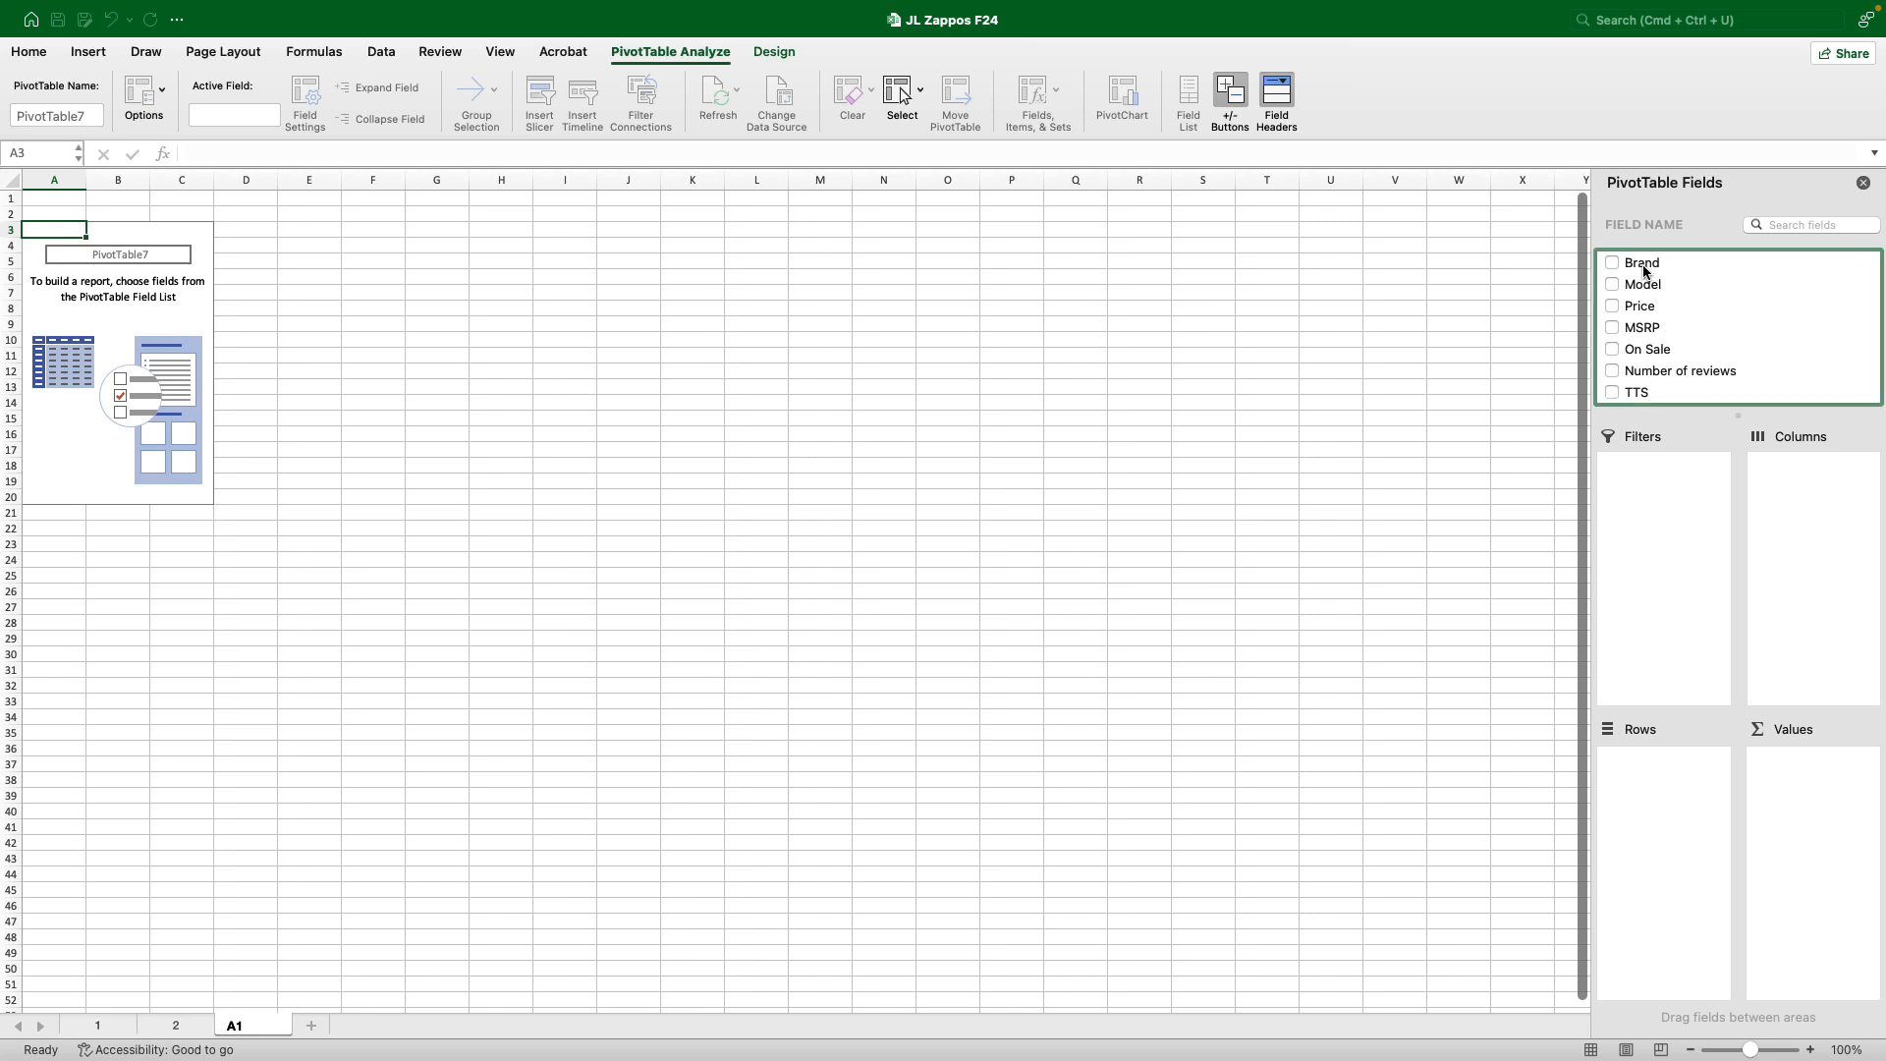
Set up the PivotTable with Brand as rows and Count of Model as values, and centre-align column B.
left_click_drag(1645, 272, 1658, 793)
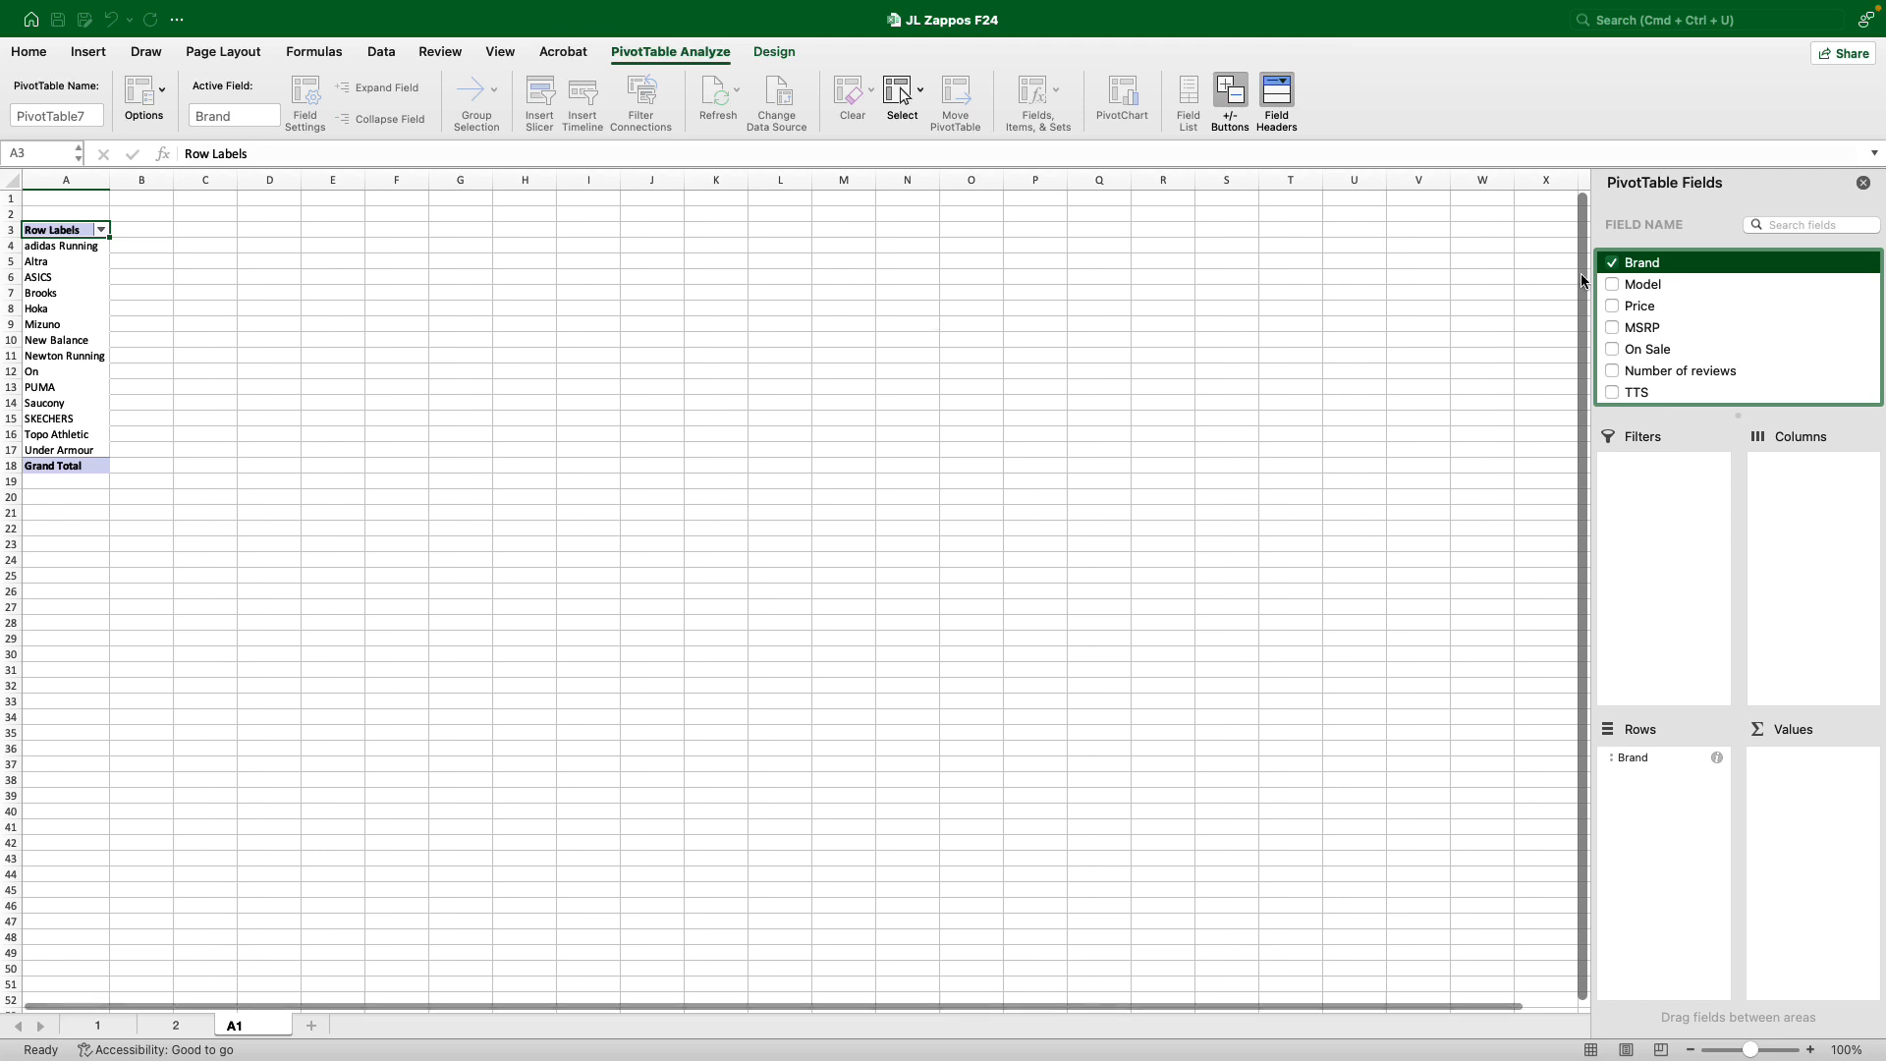
left_click_drag(1653, 287, 1817, 776)
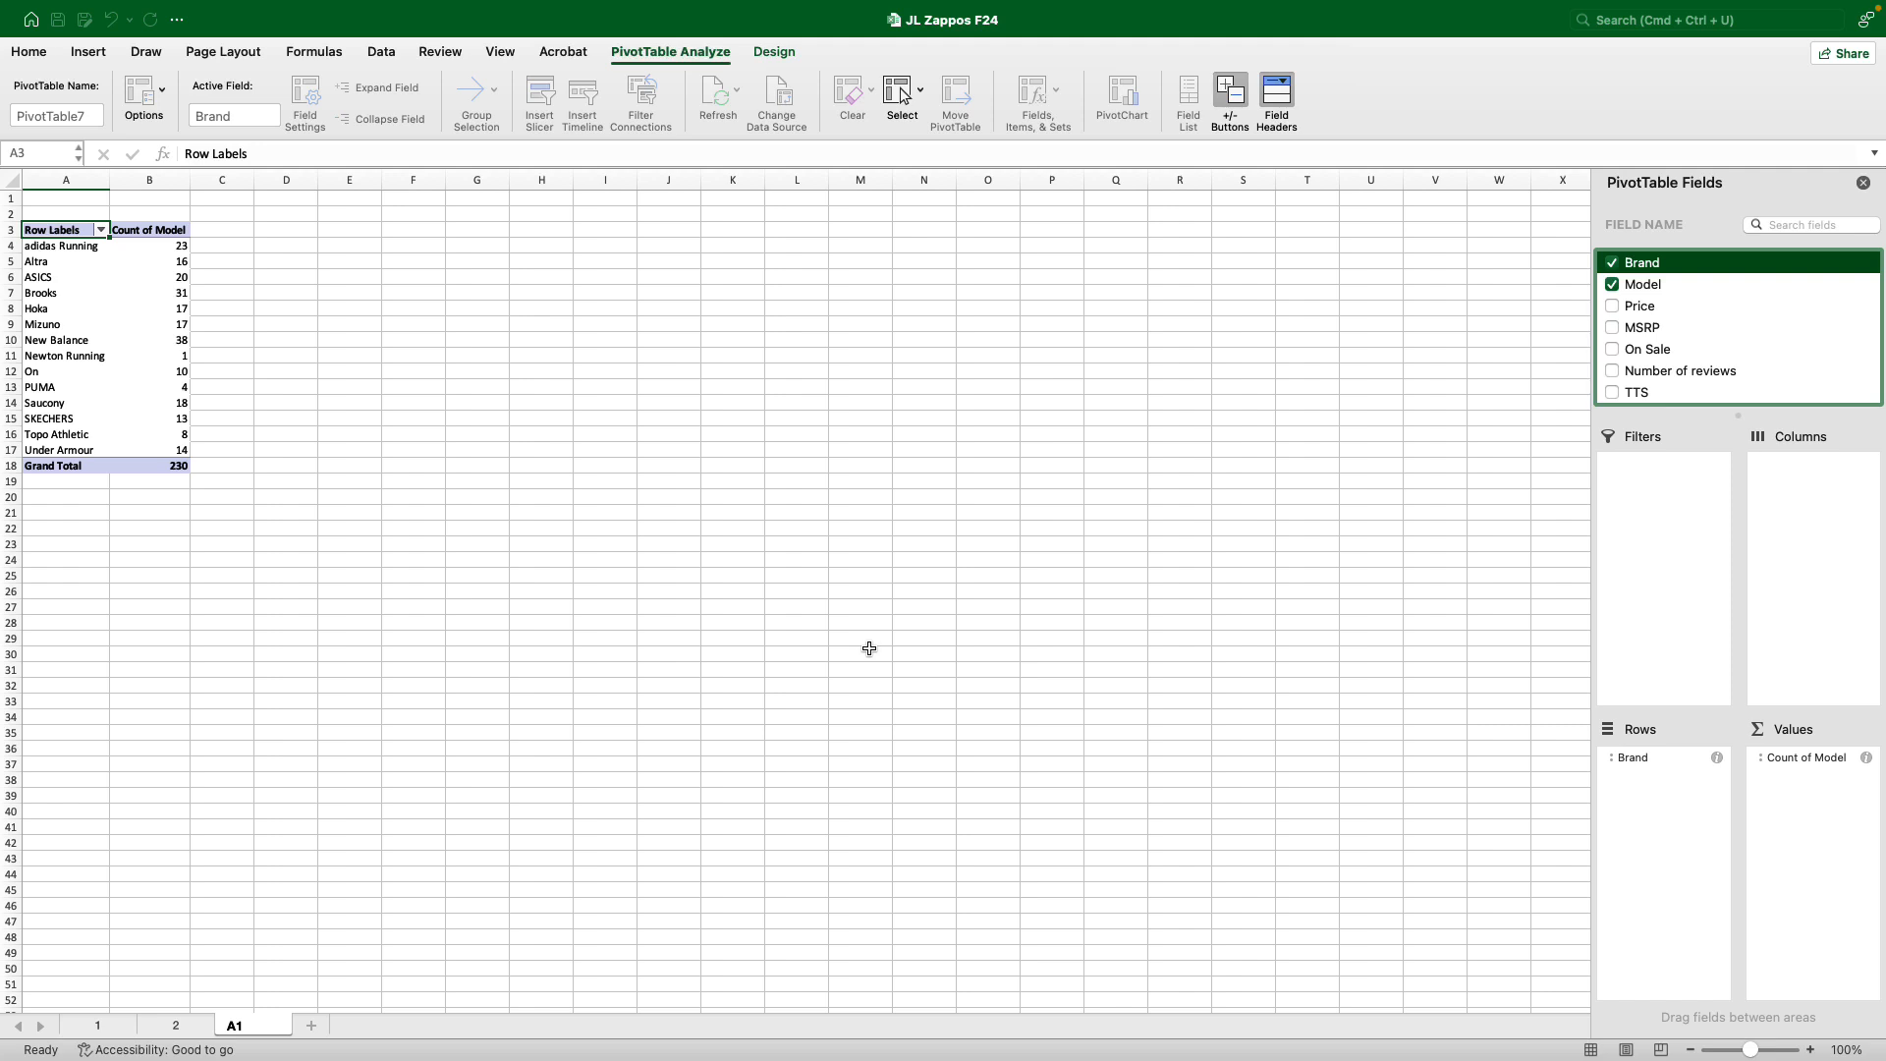
left_click(163, 180)
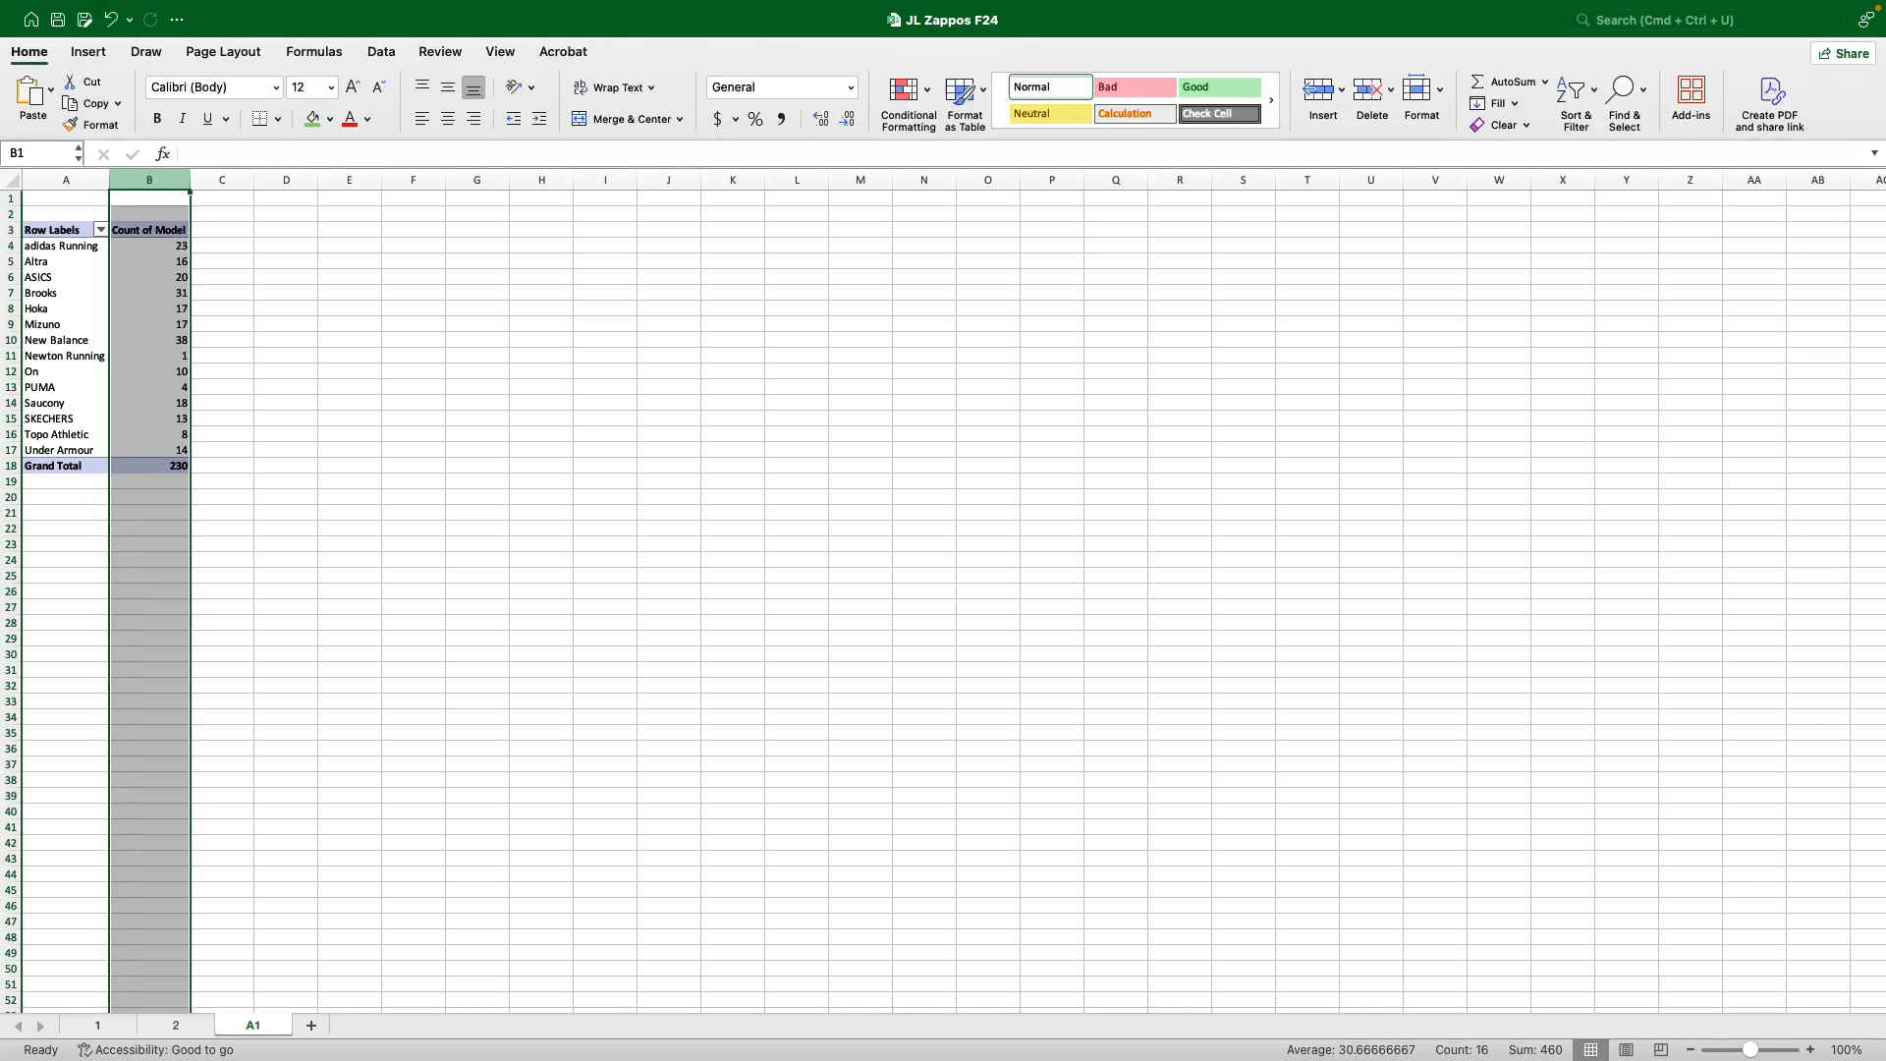
left_click(447, 118)
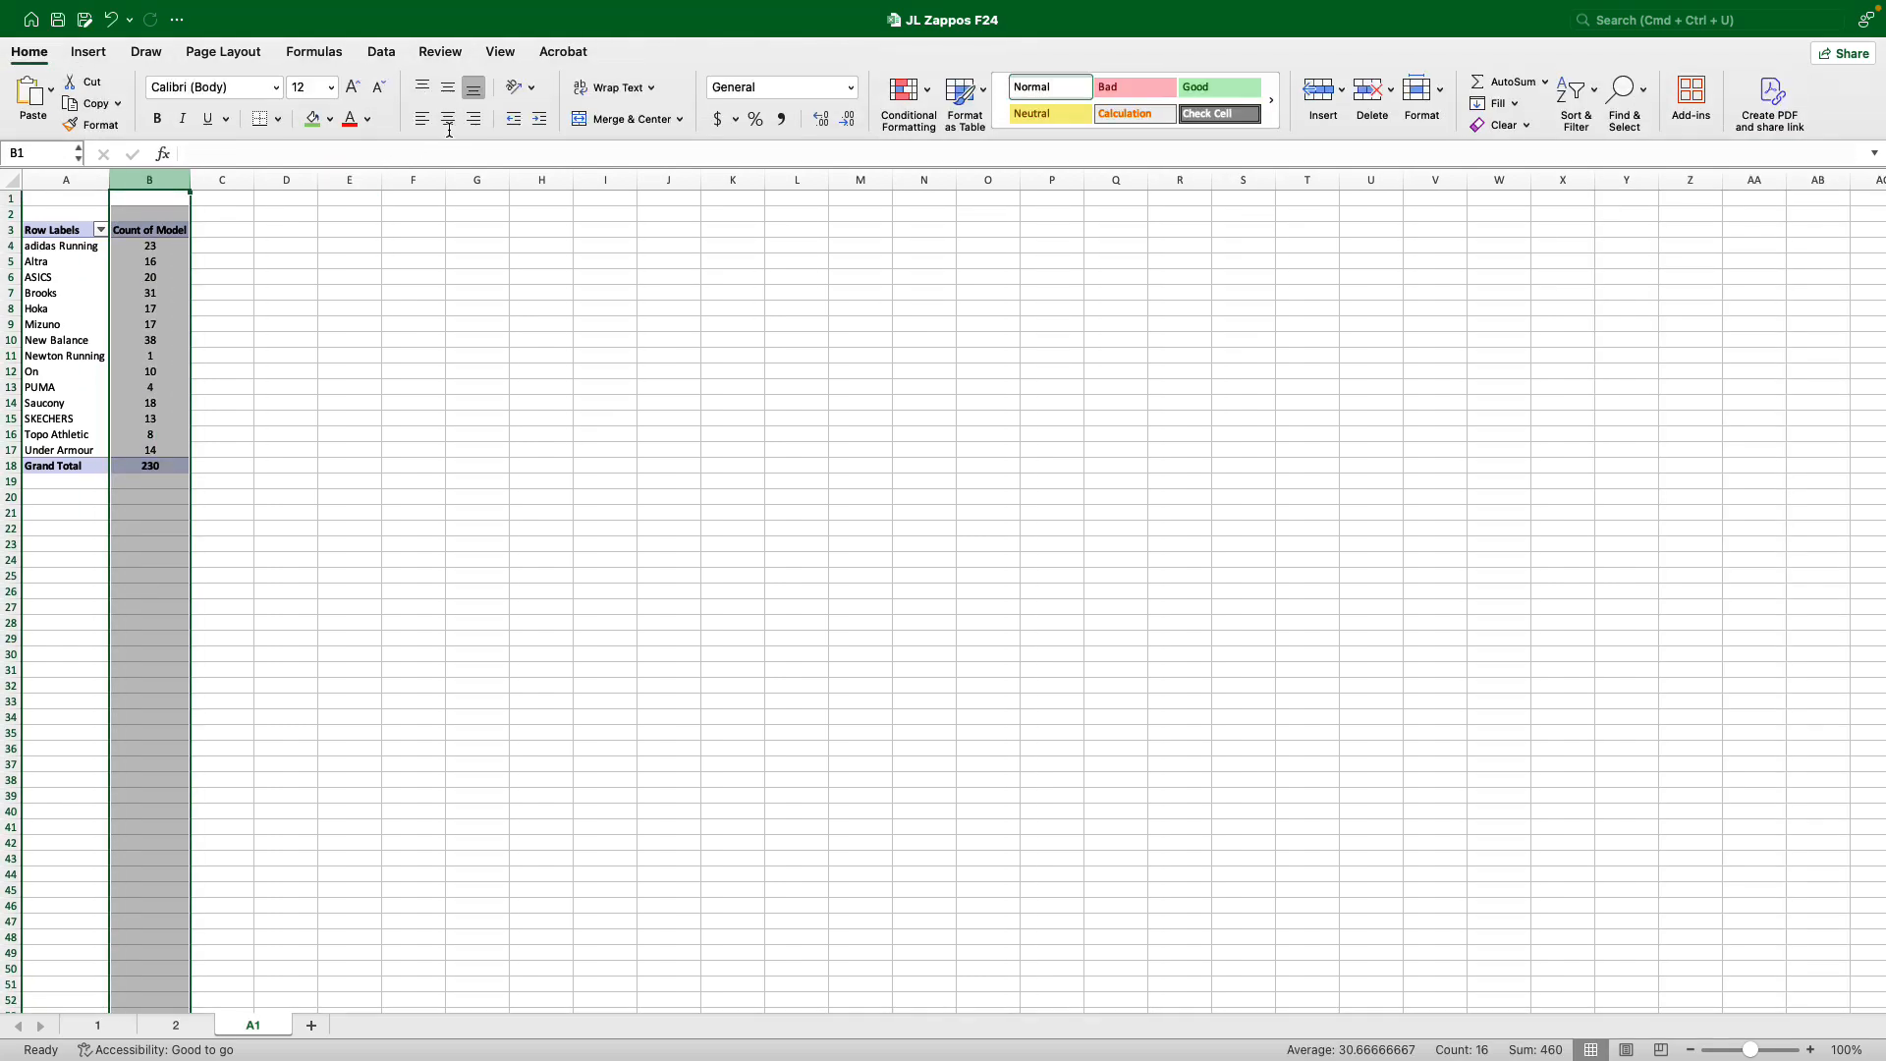
left_click(436, 498)
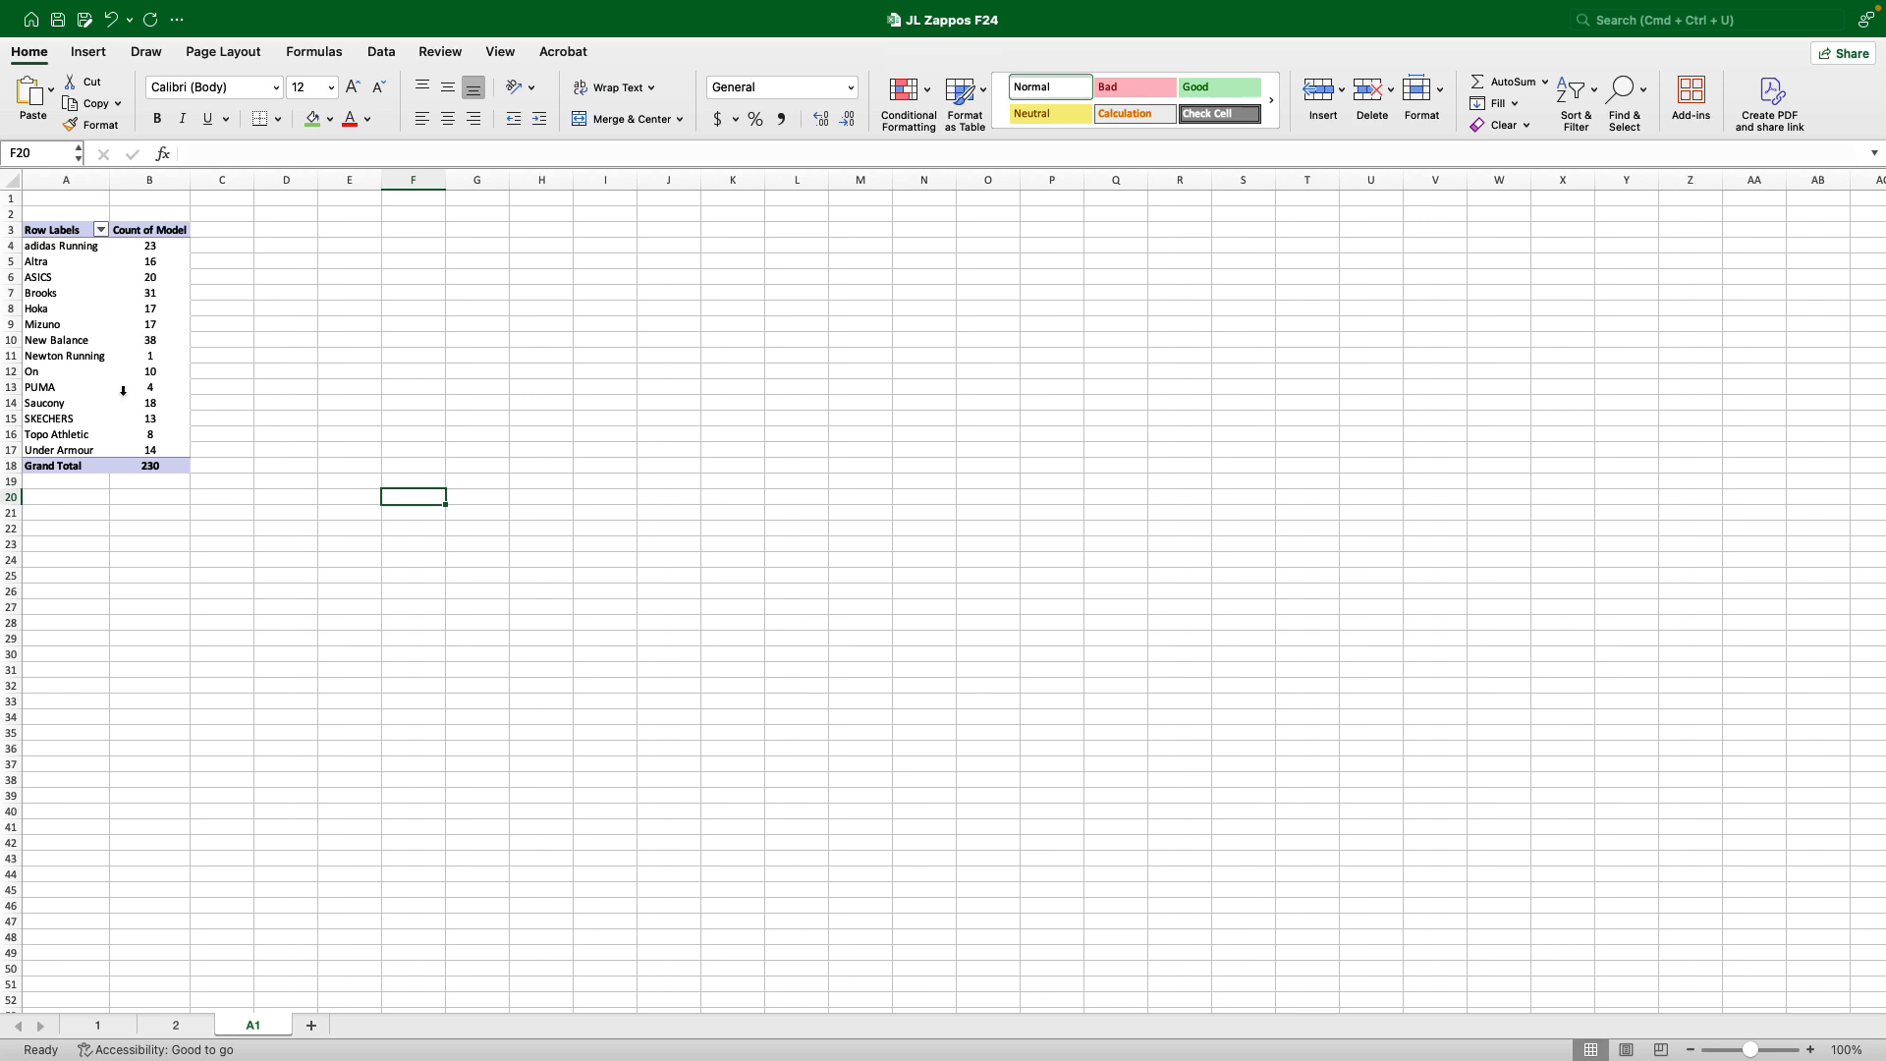
Examine the model counts in the Newton Running and PUMA rows of the PivotTable.
left_click(8, 355)
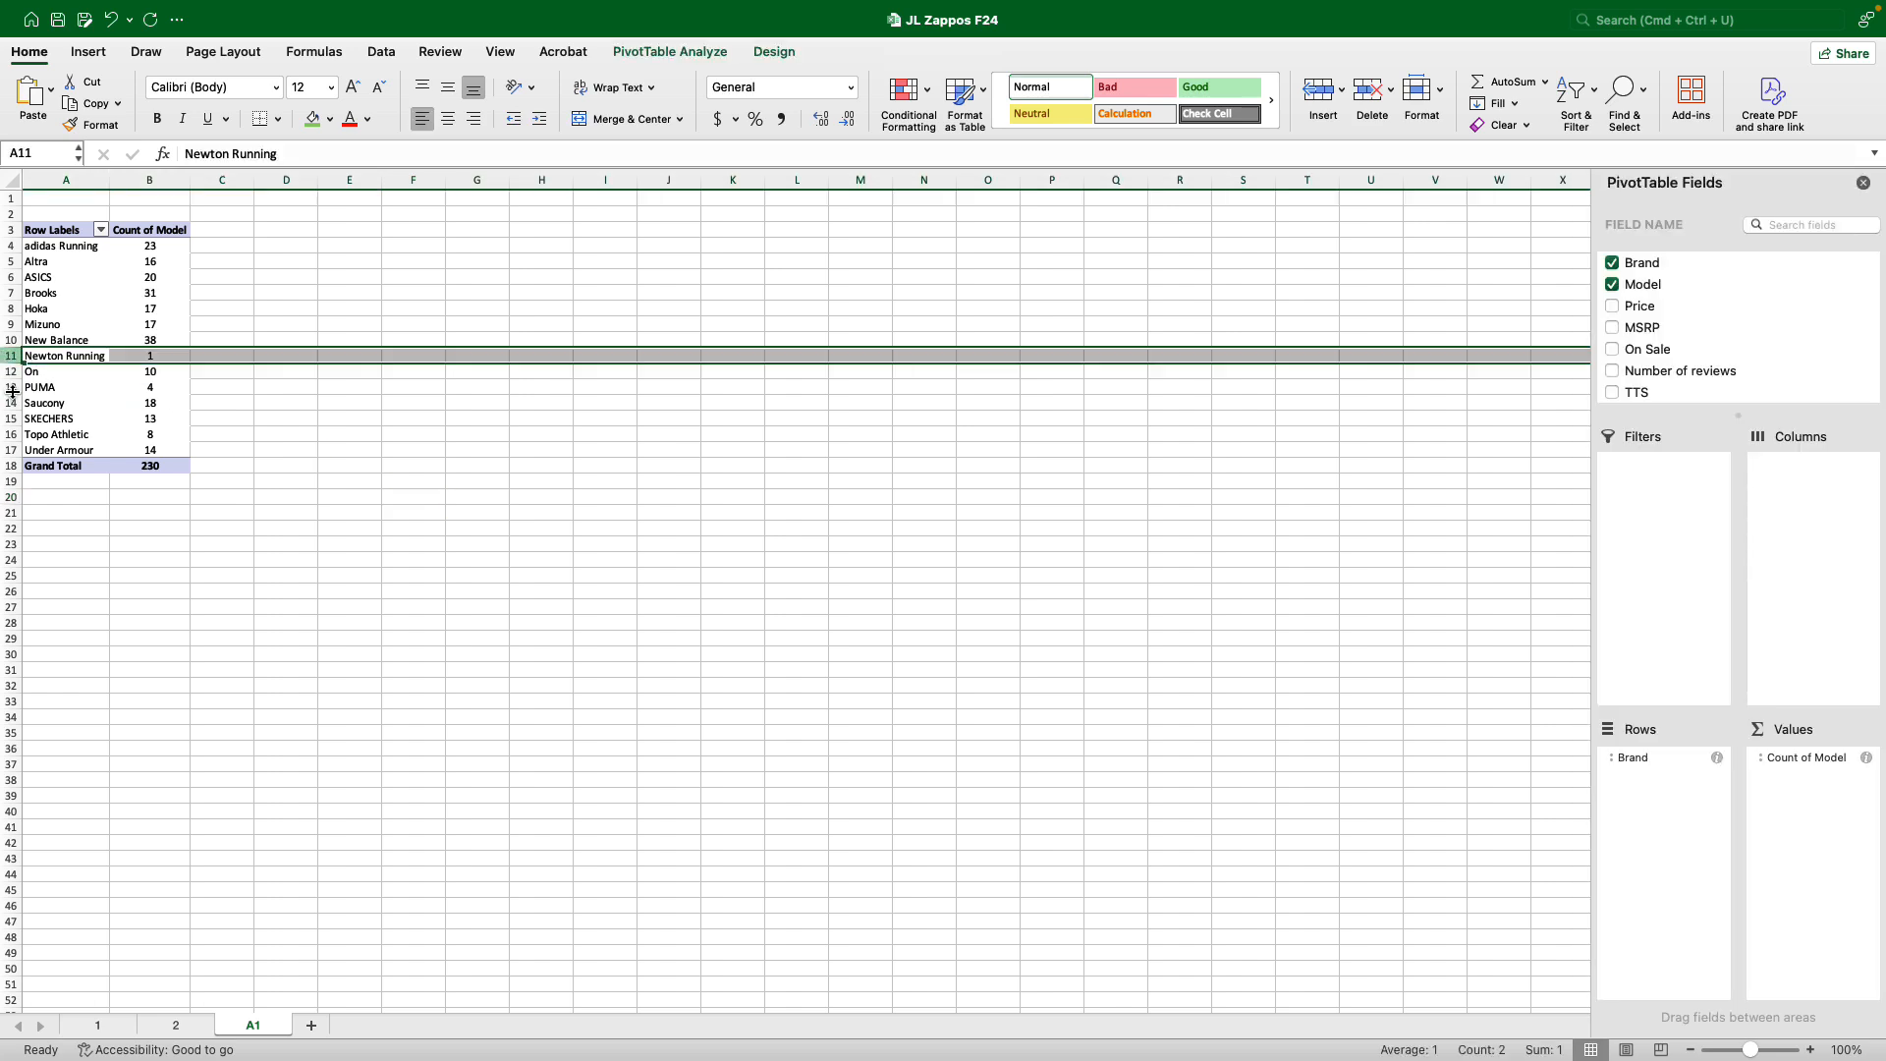
left_click(10, 387)
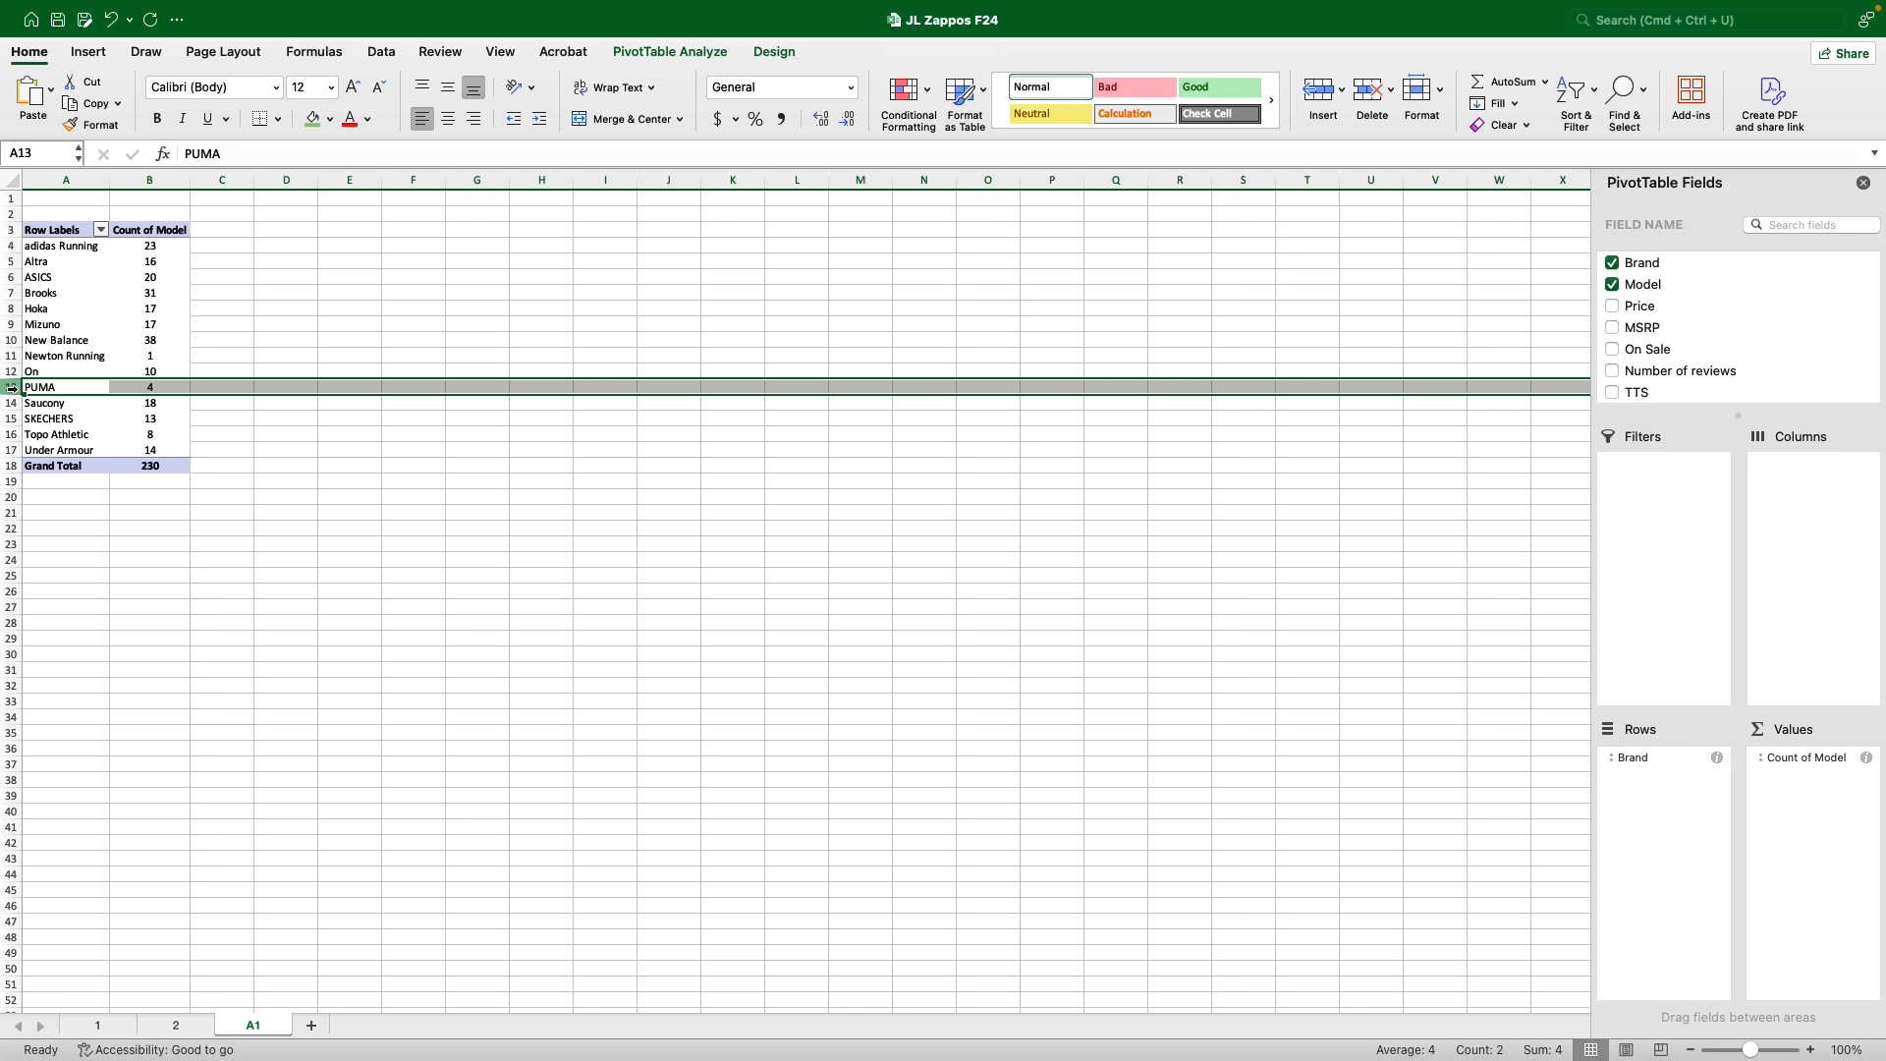
left_click(12, 355)
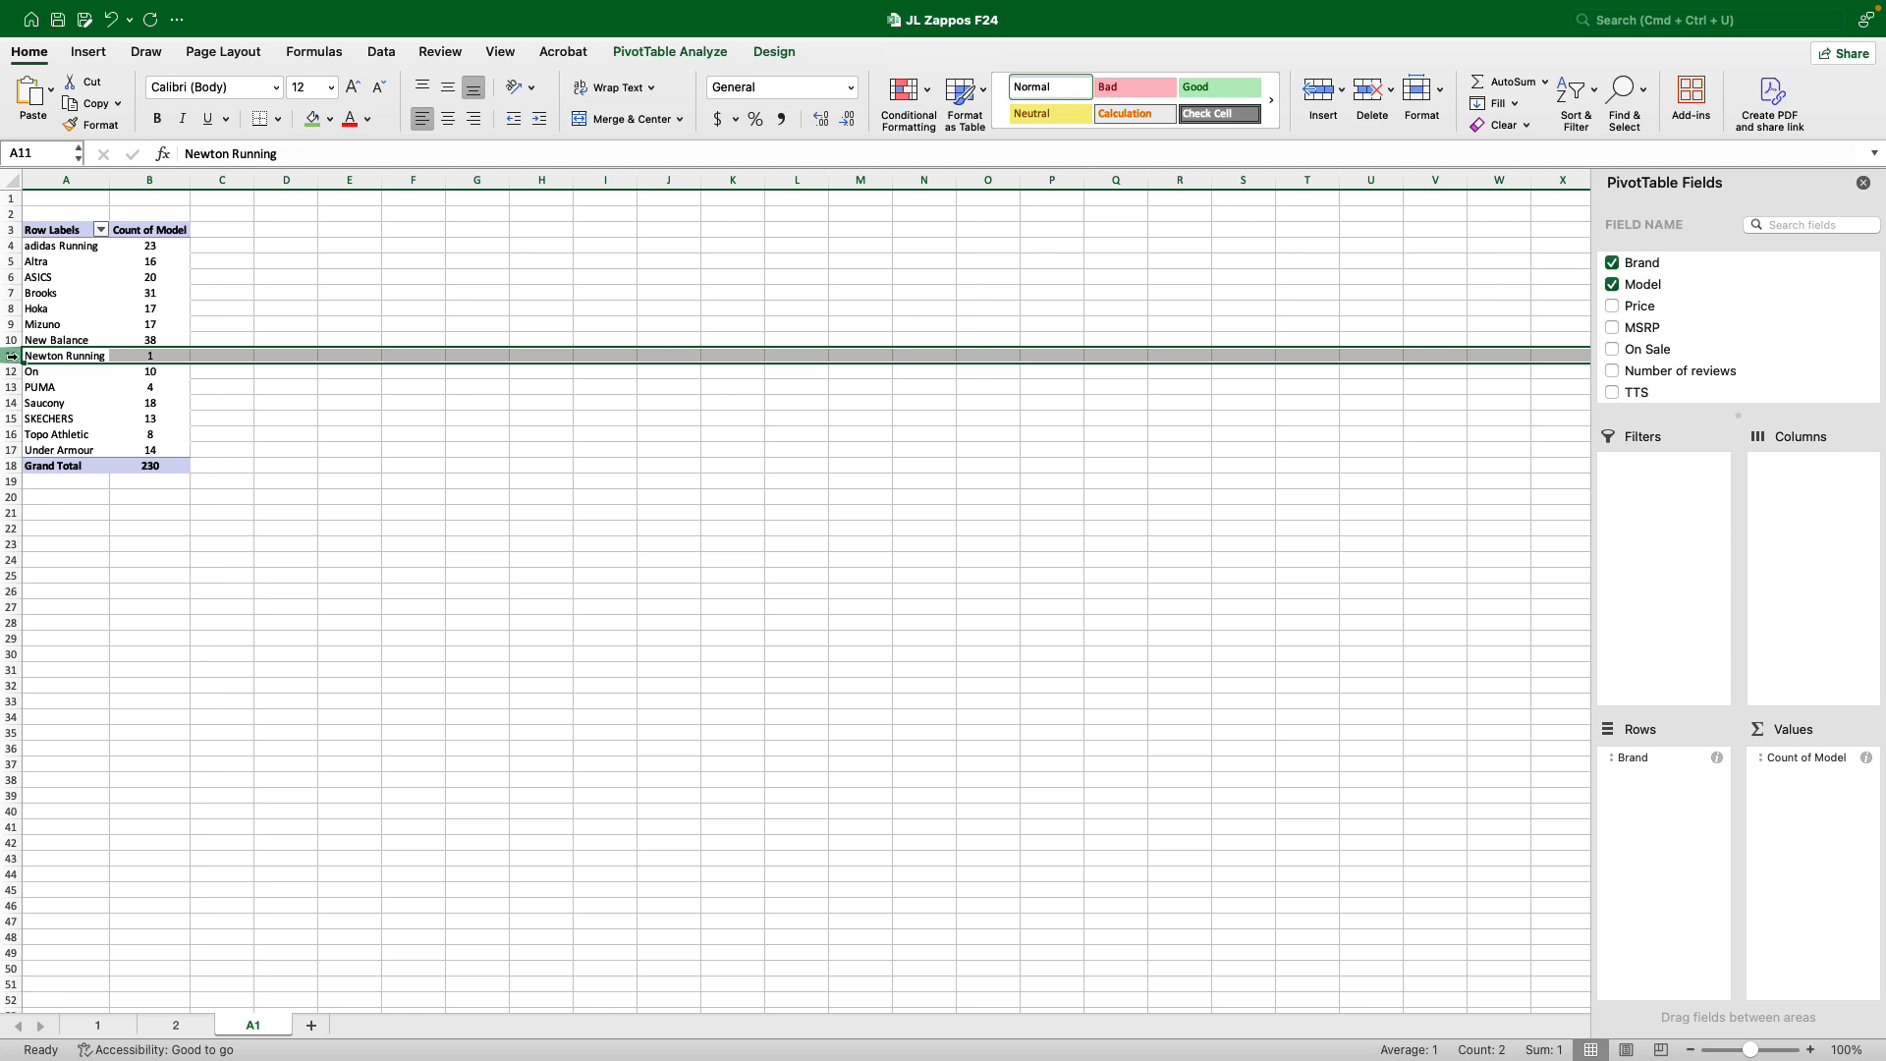
left_click(9, 387)
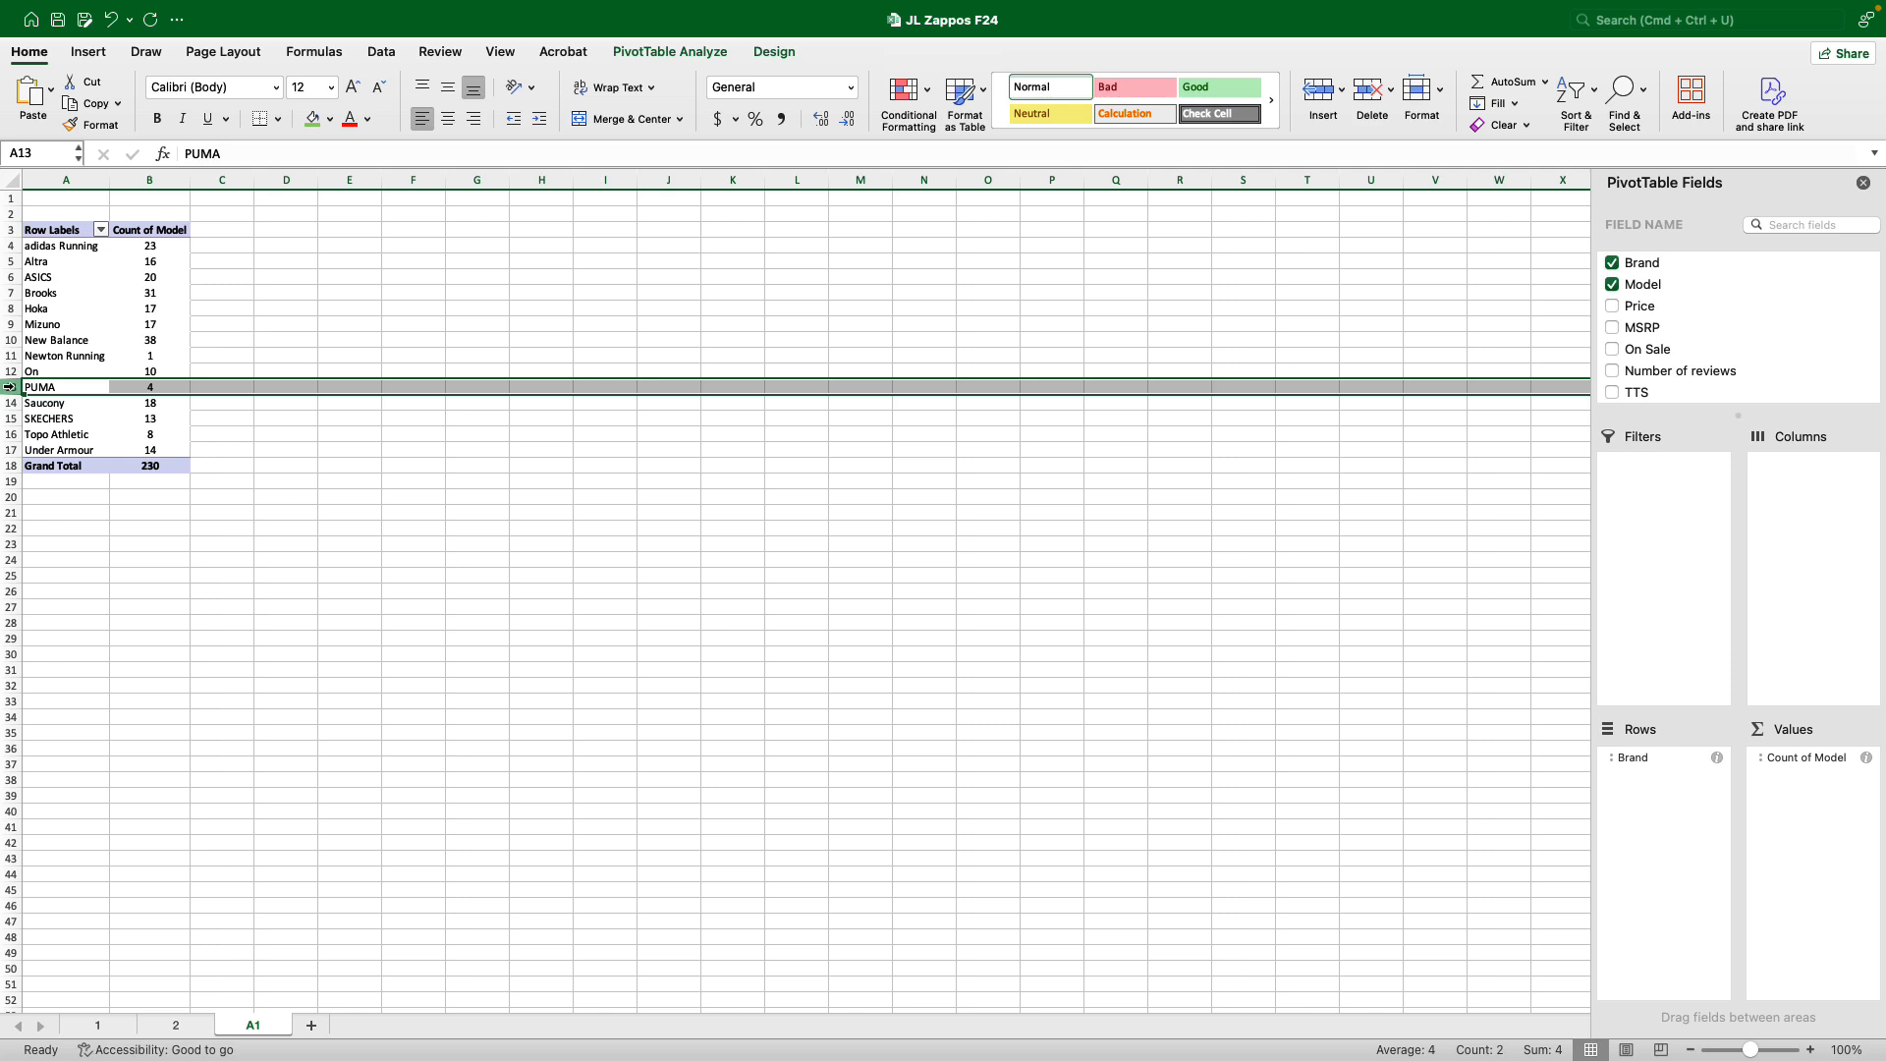
left_click(442, 561)
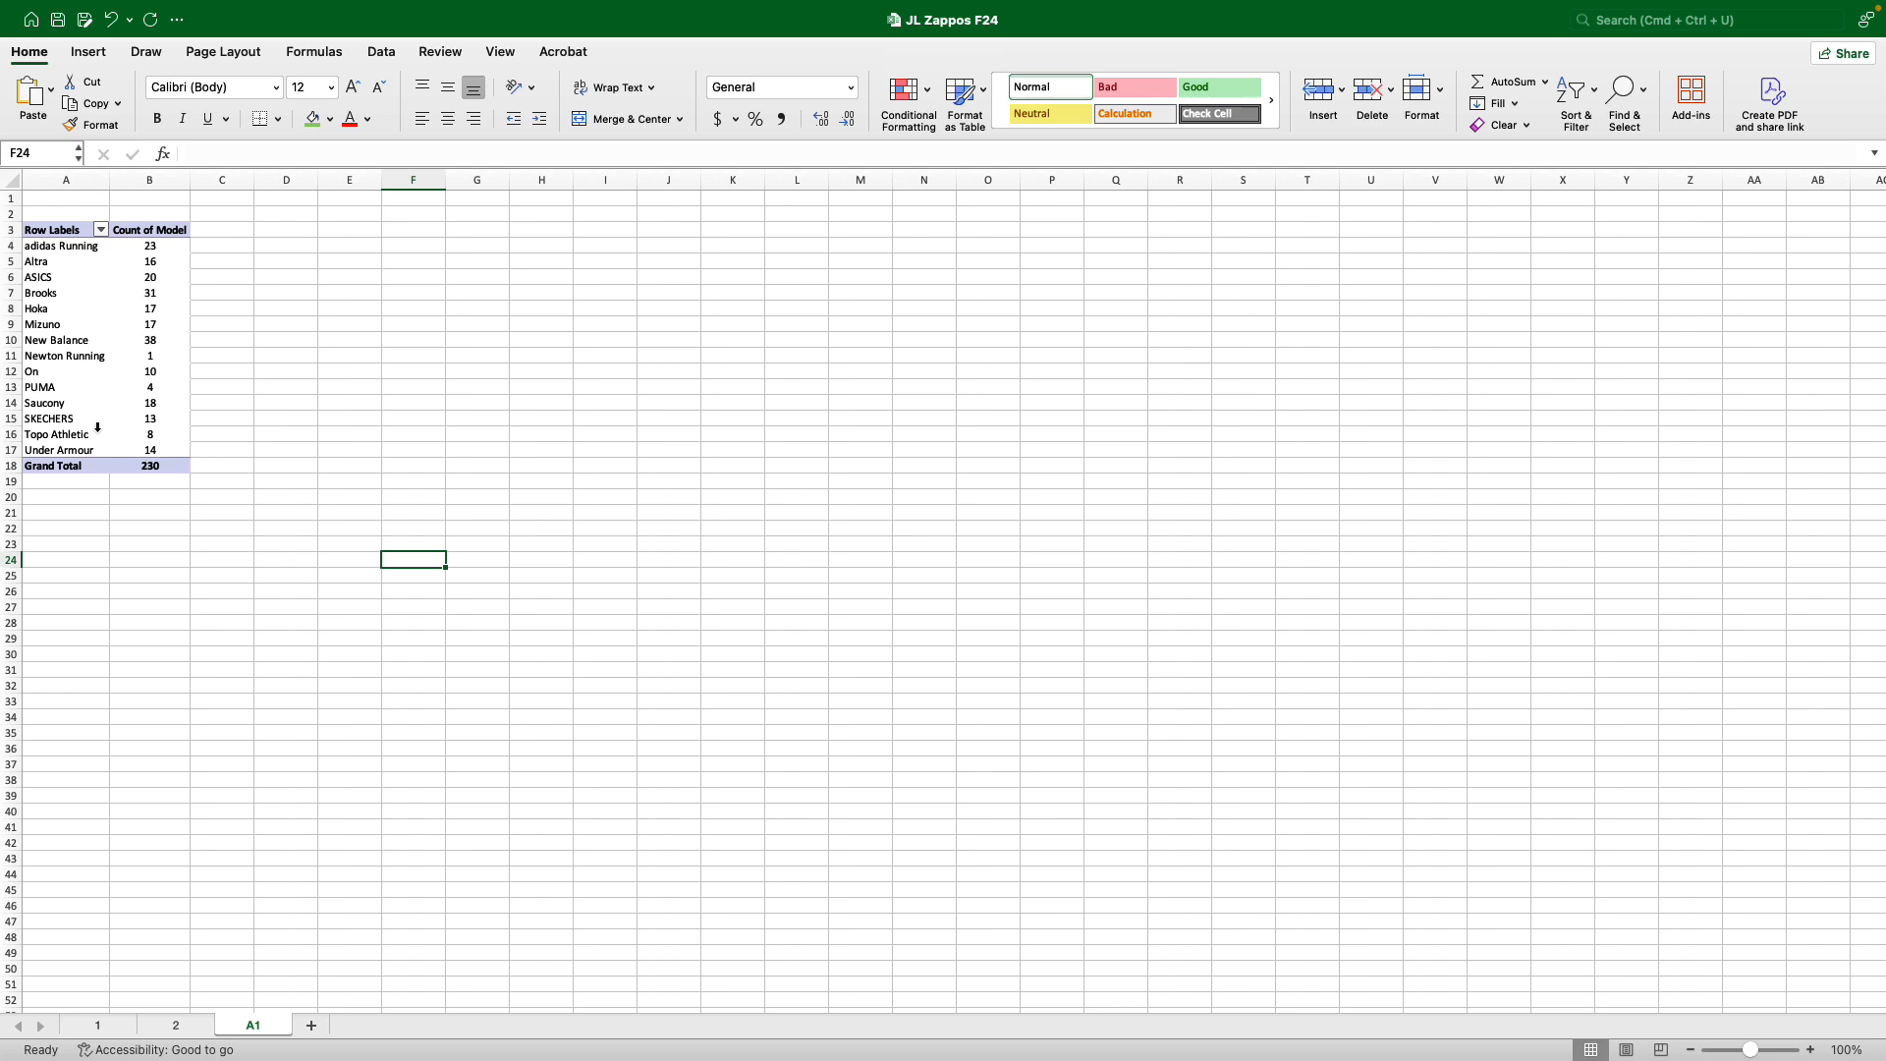
left_click(11, 356)
left_click(11, 387)
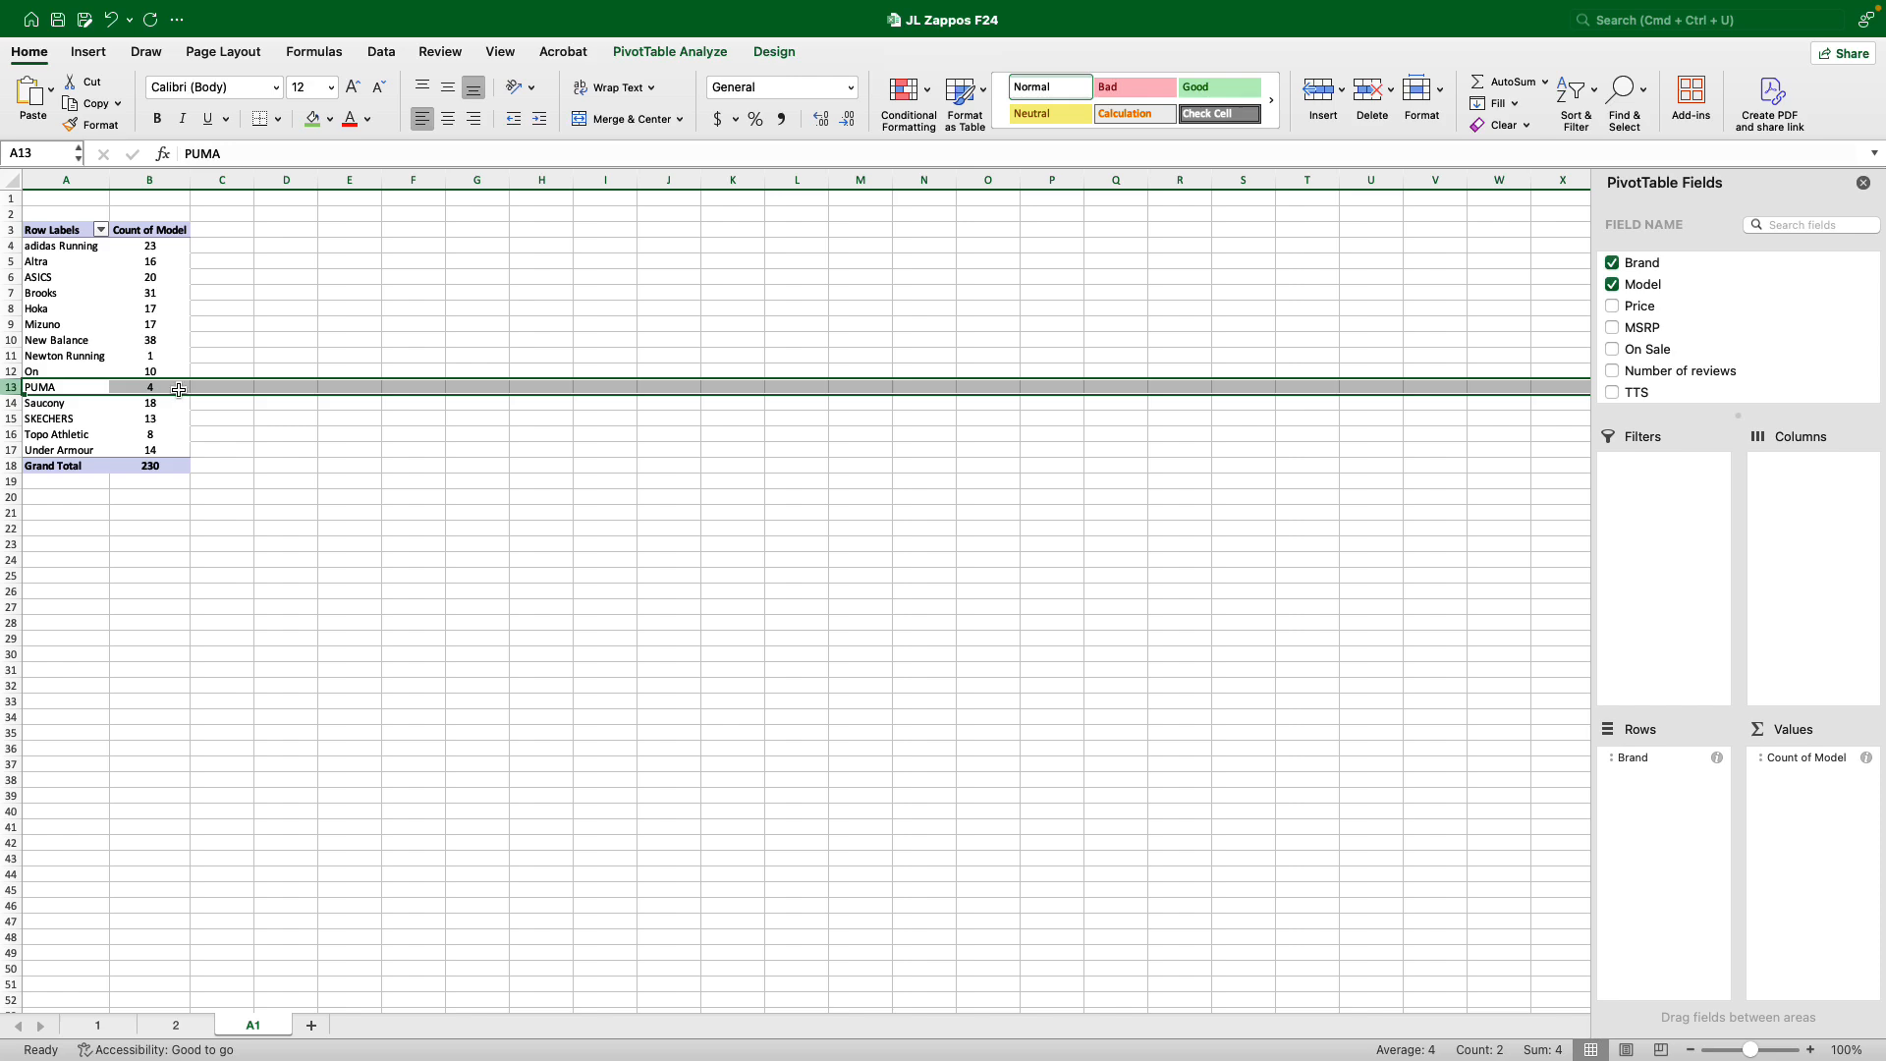
left_click(286, 417)
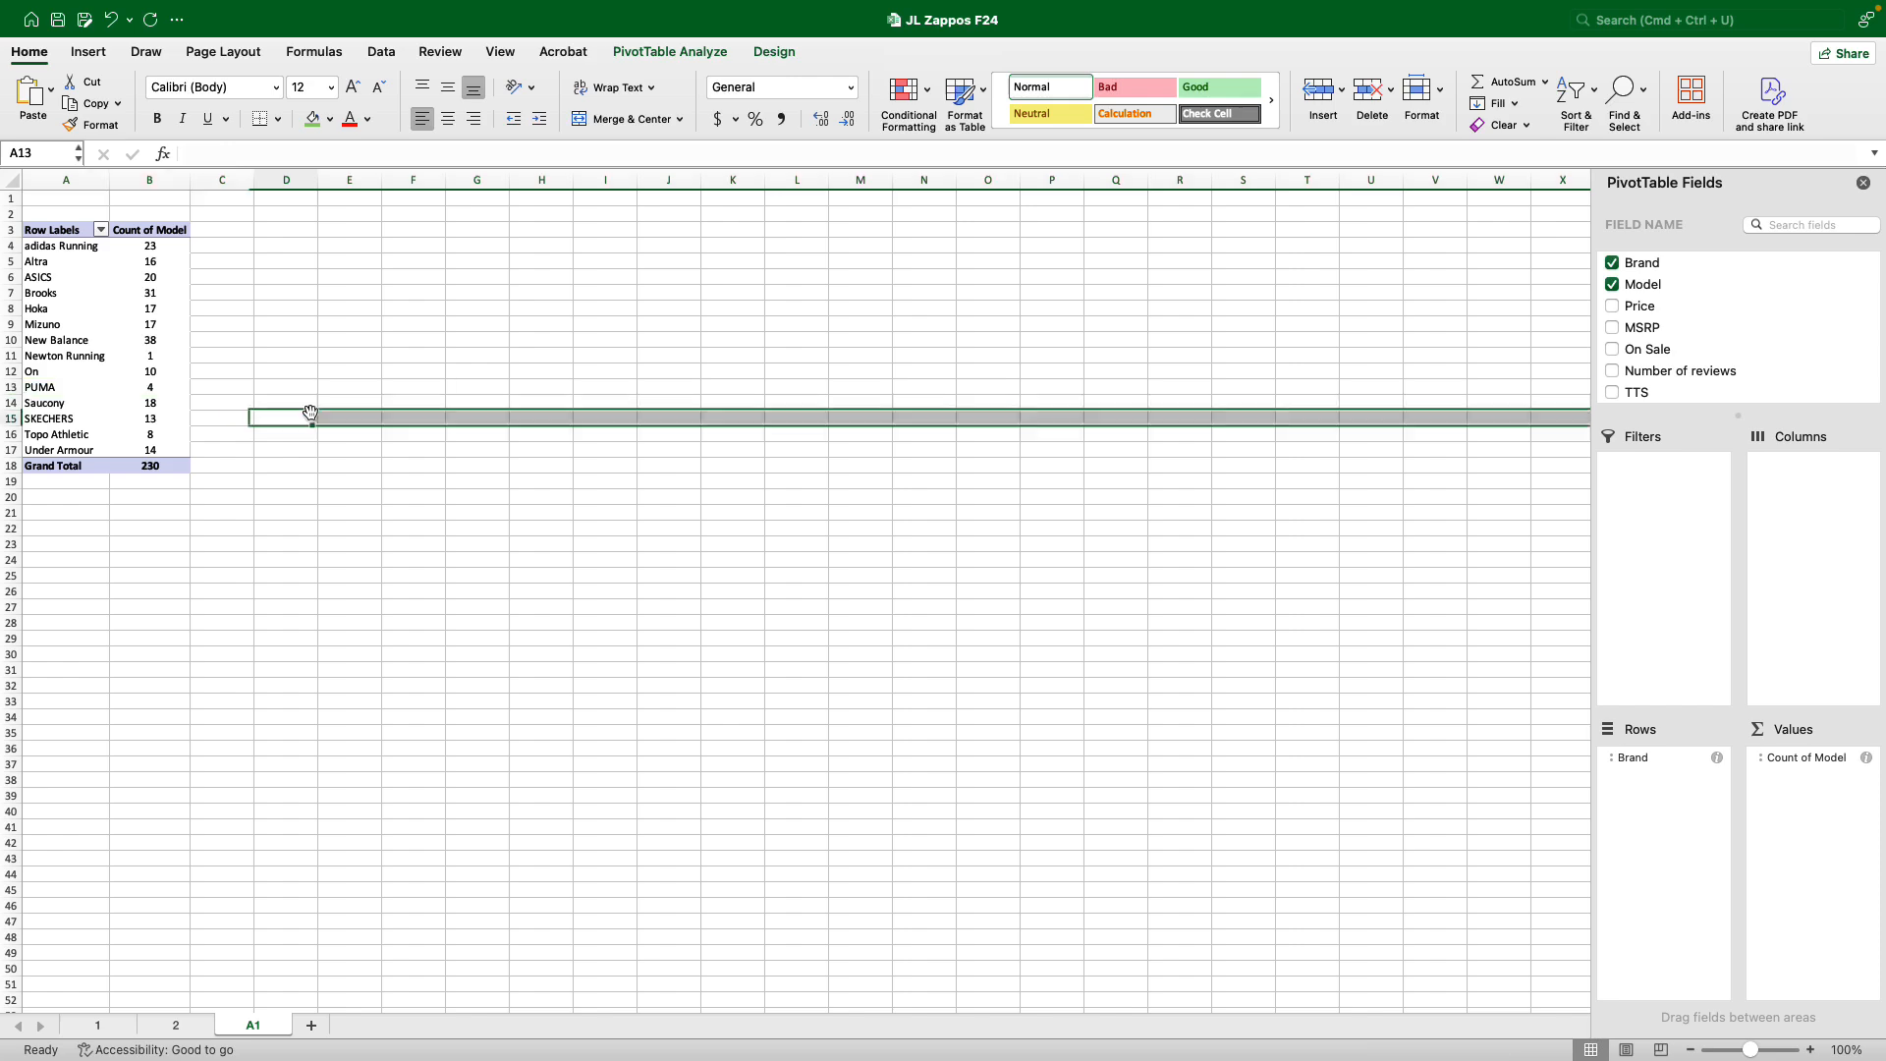
Turn on column filters for the shoe data on worksheet 2.
left_click(177, 1027)
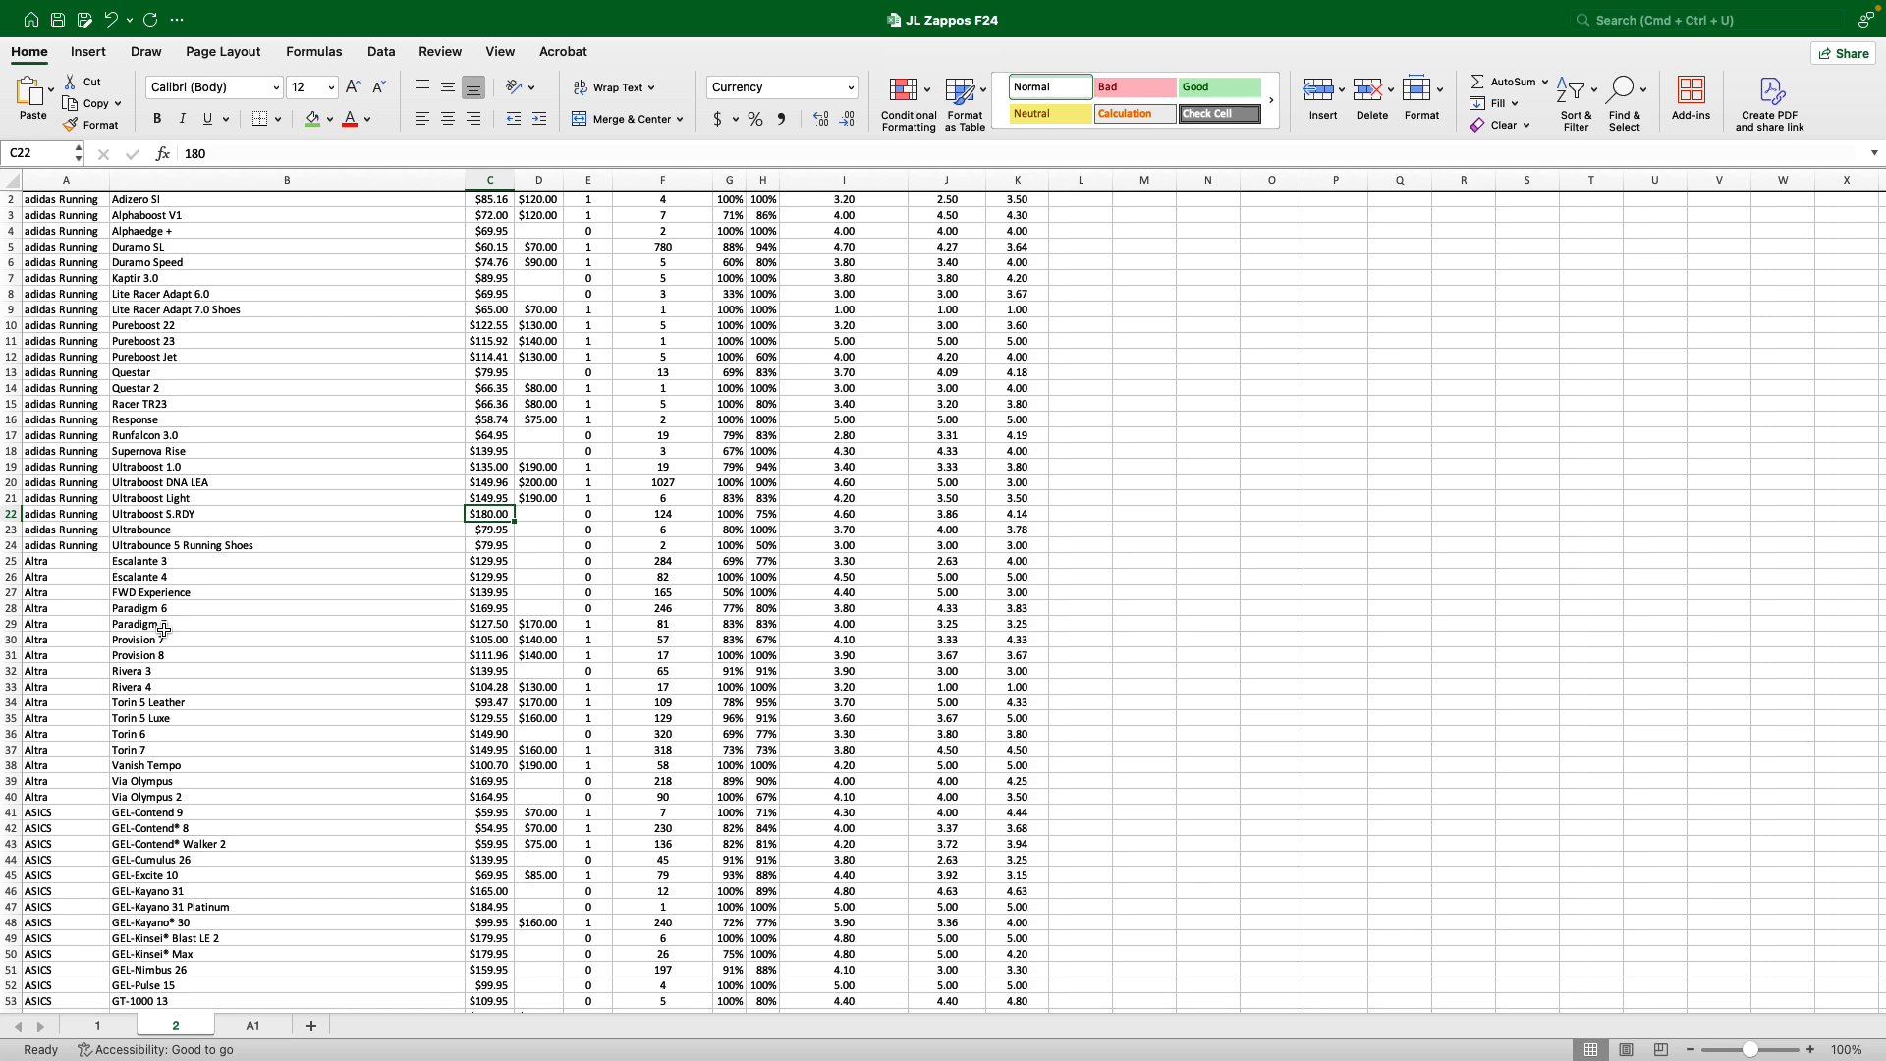
left_click(278, 380)
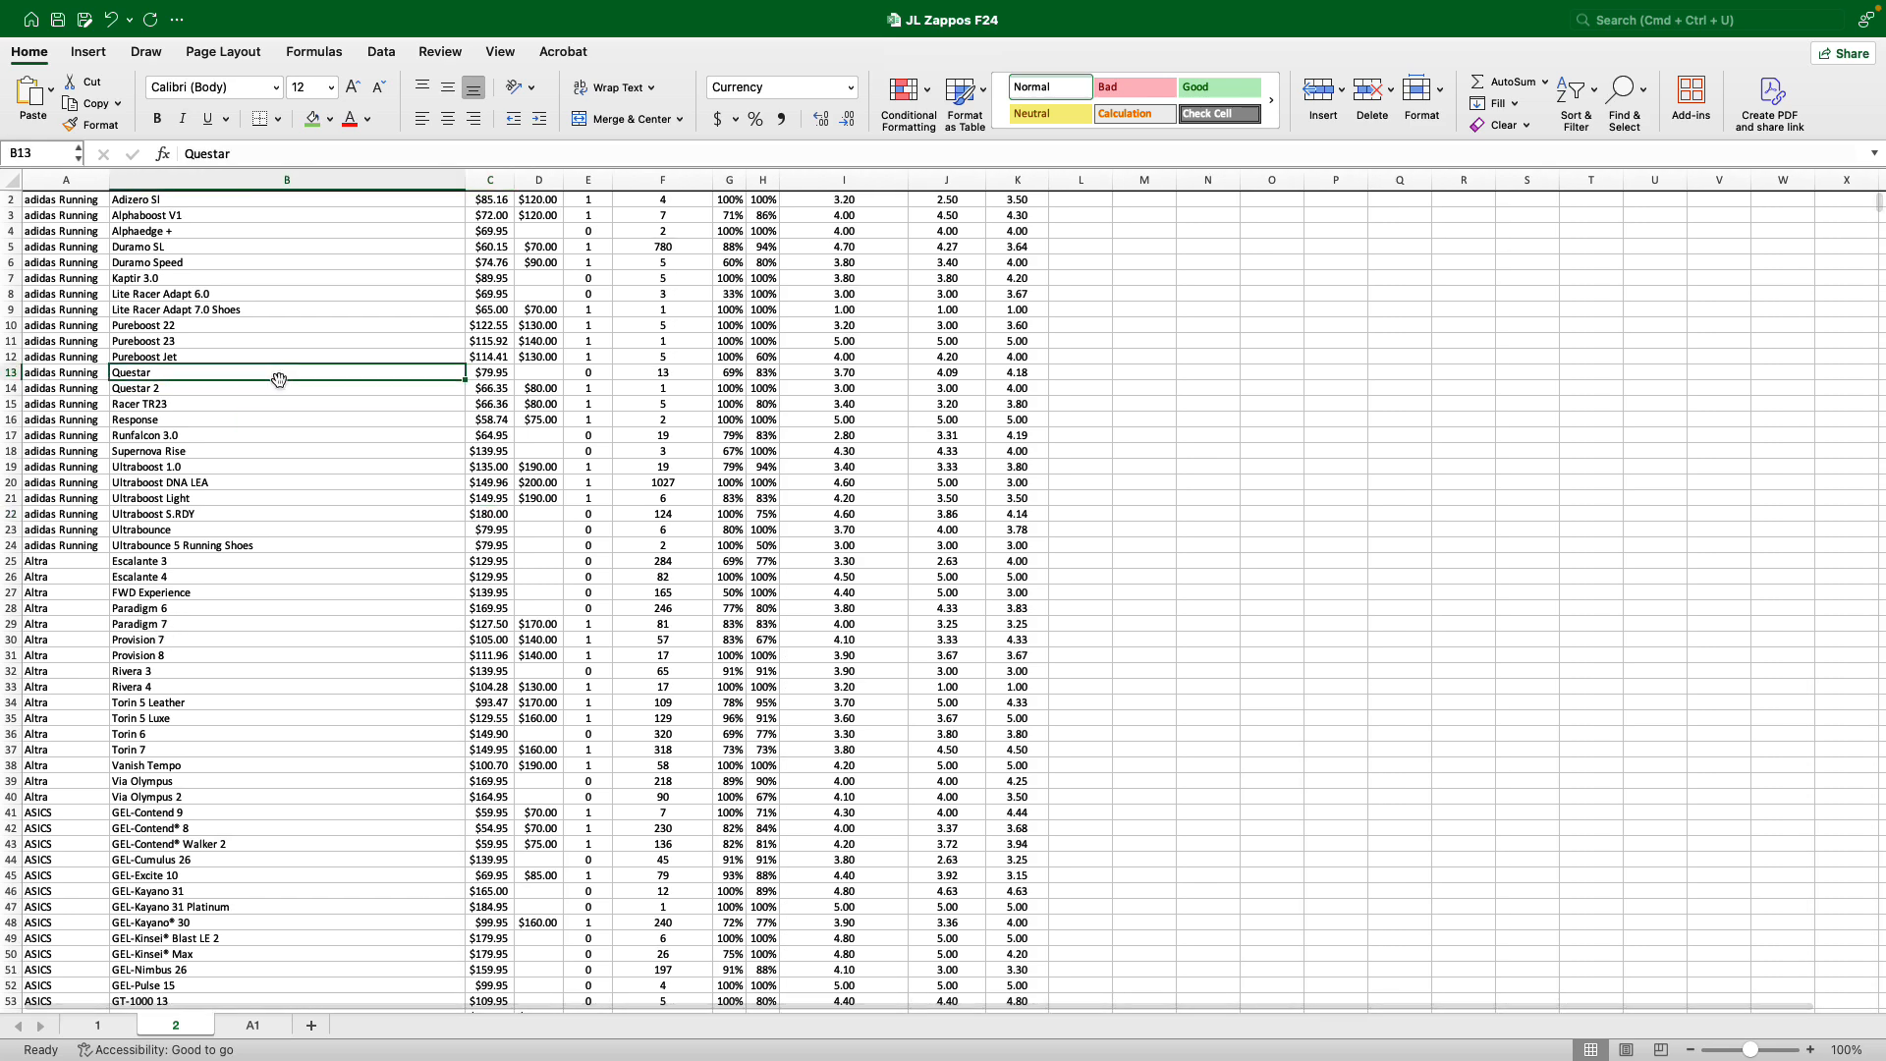
left_click(379, 55)
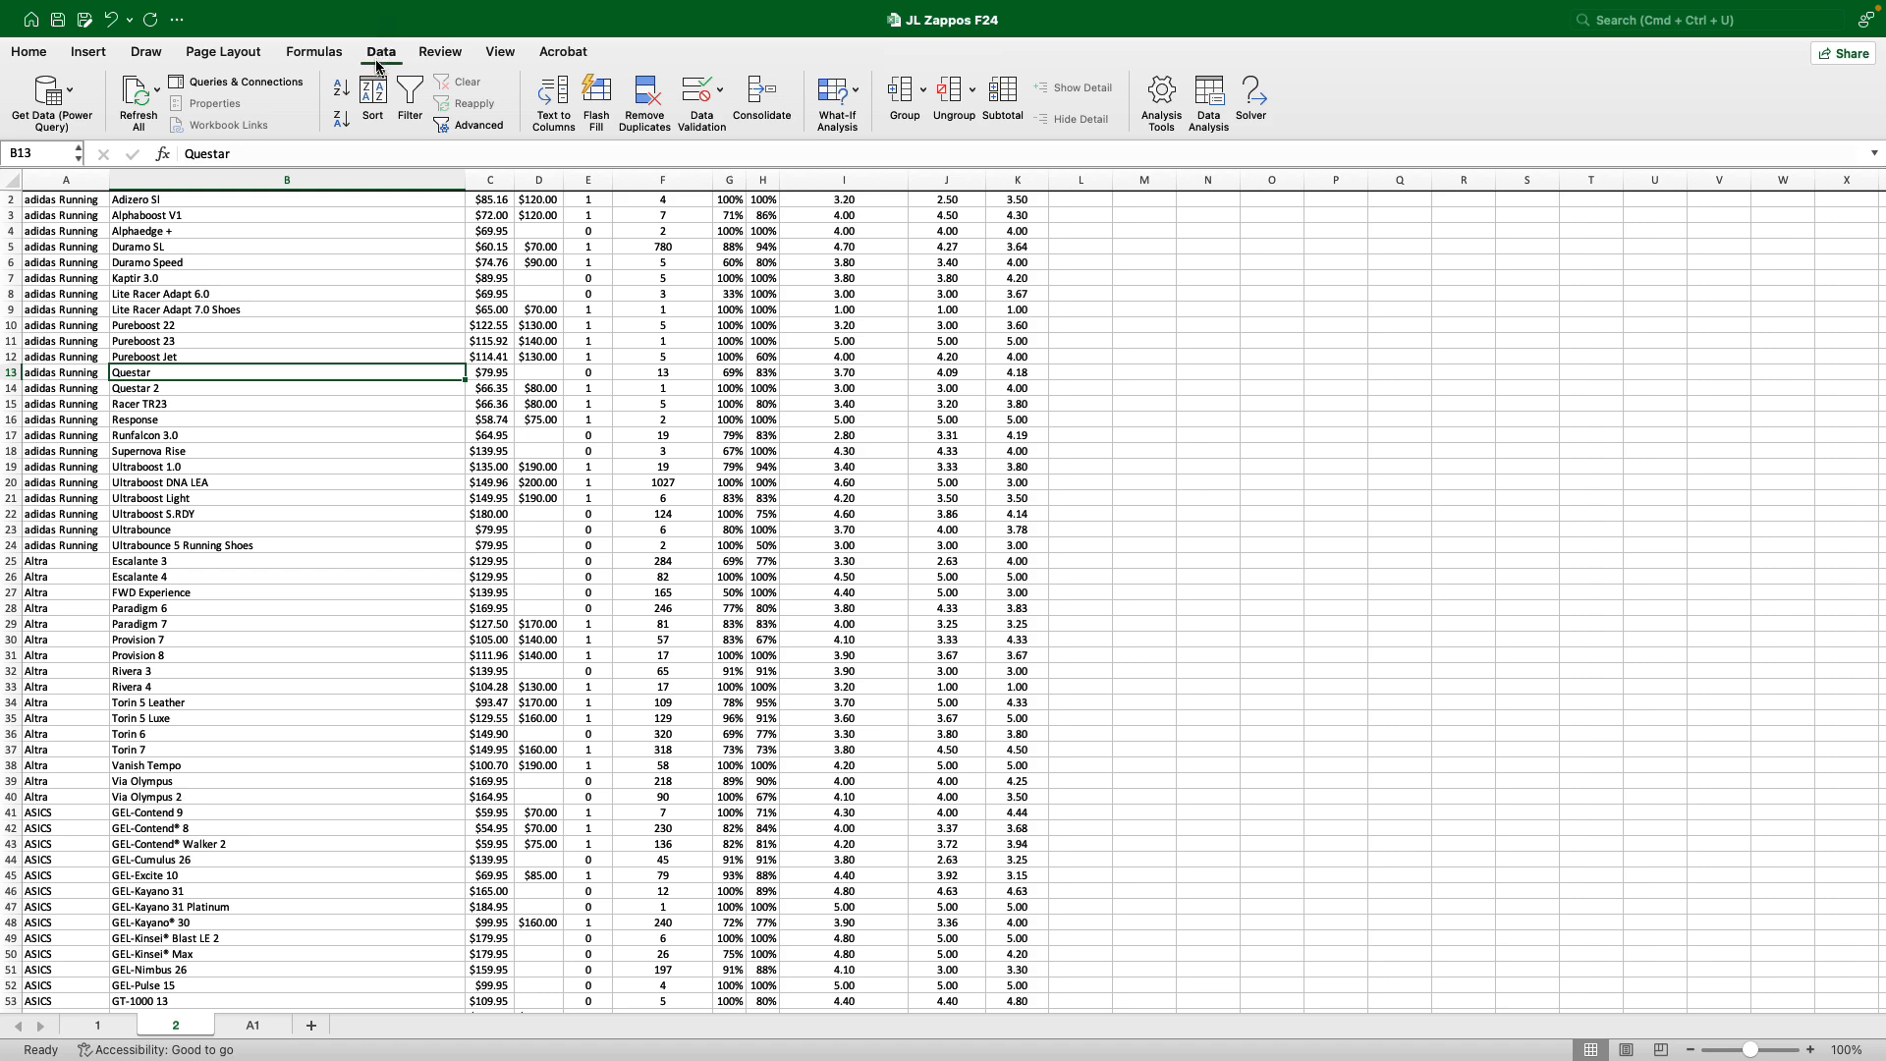
left_click(412, 99)
scroll(423, 294, "up", 2)
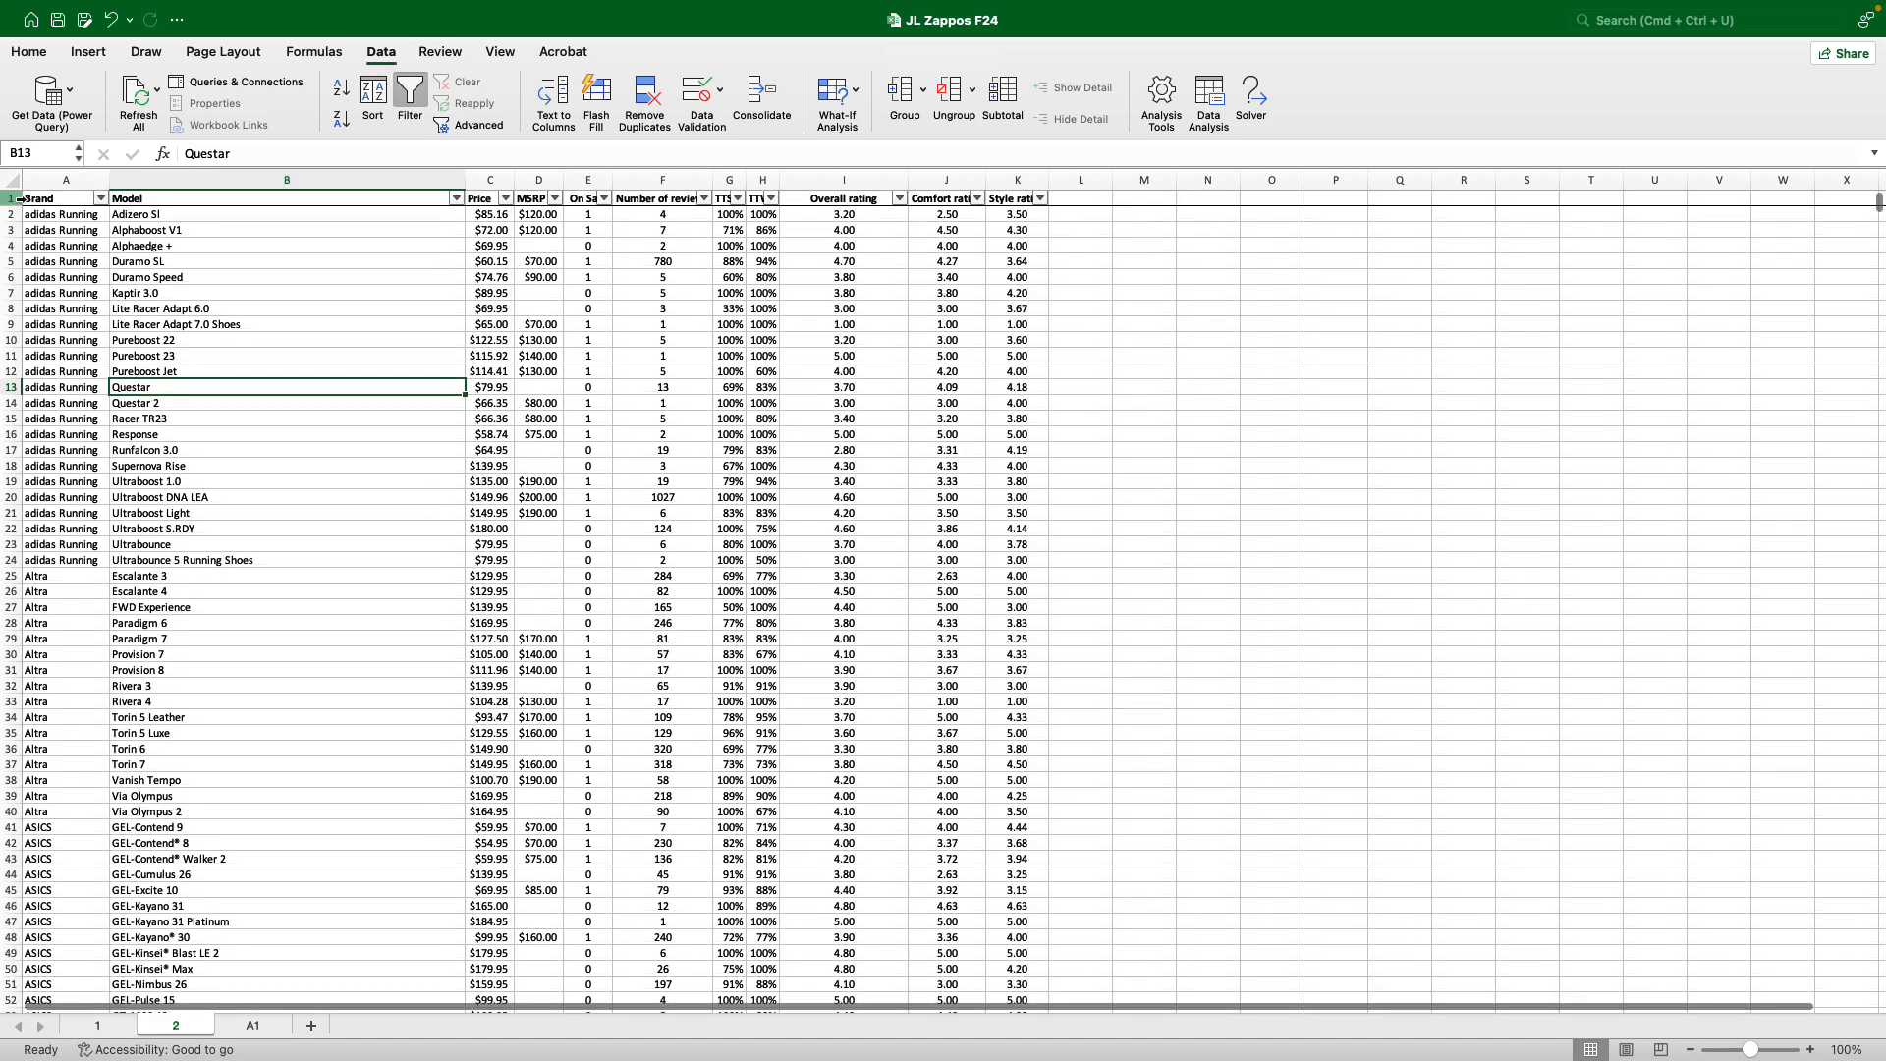
Filter the Brand column to show only Newton Running and PUMA.
left_click(101, 198)
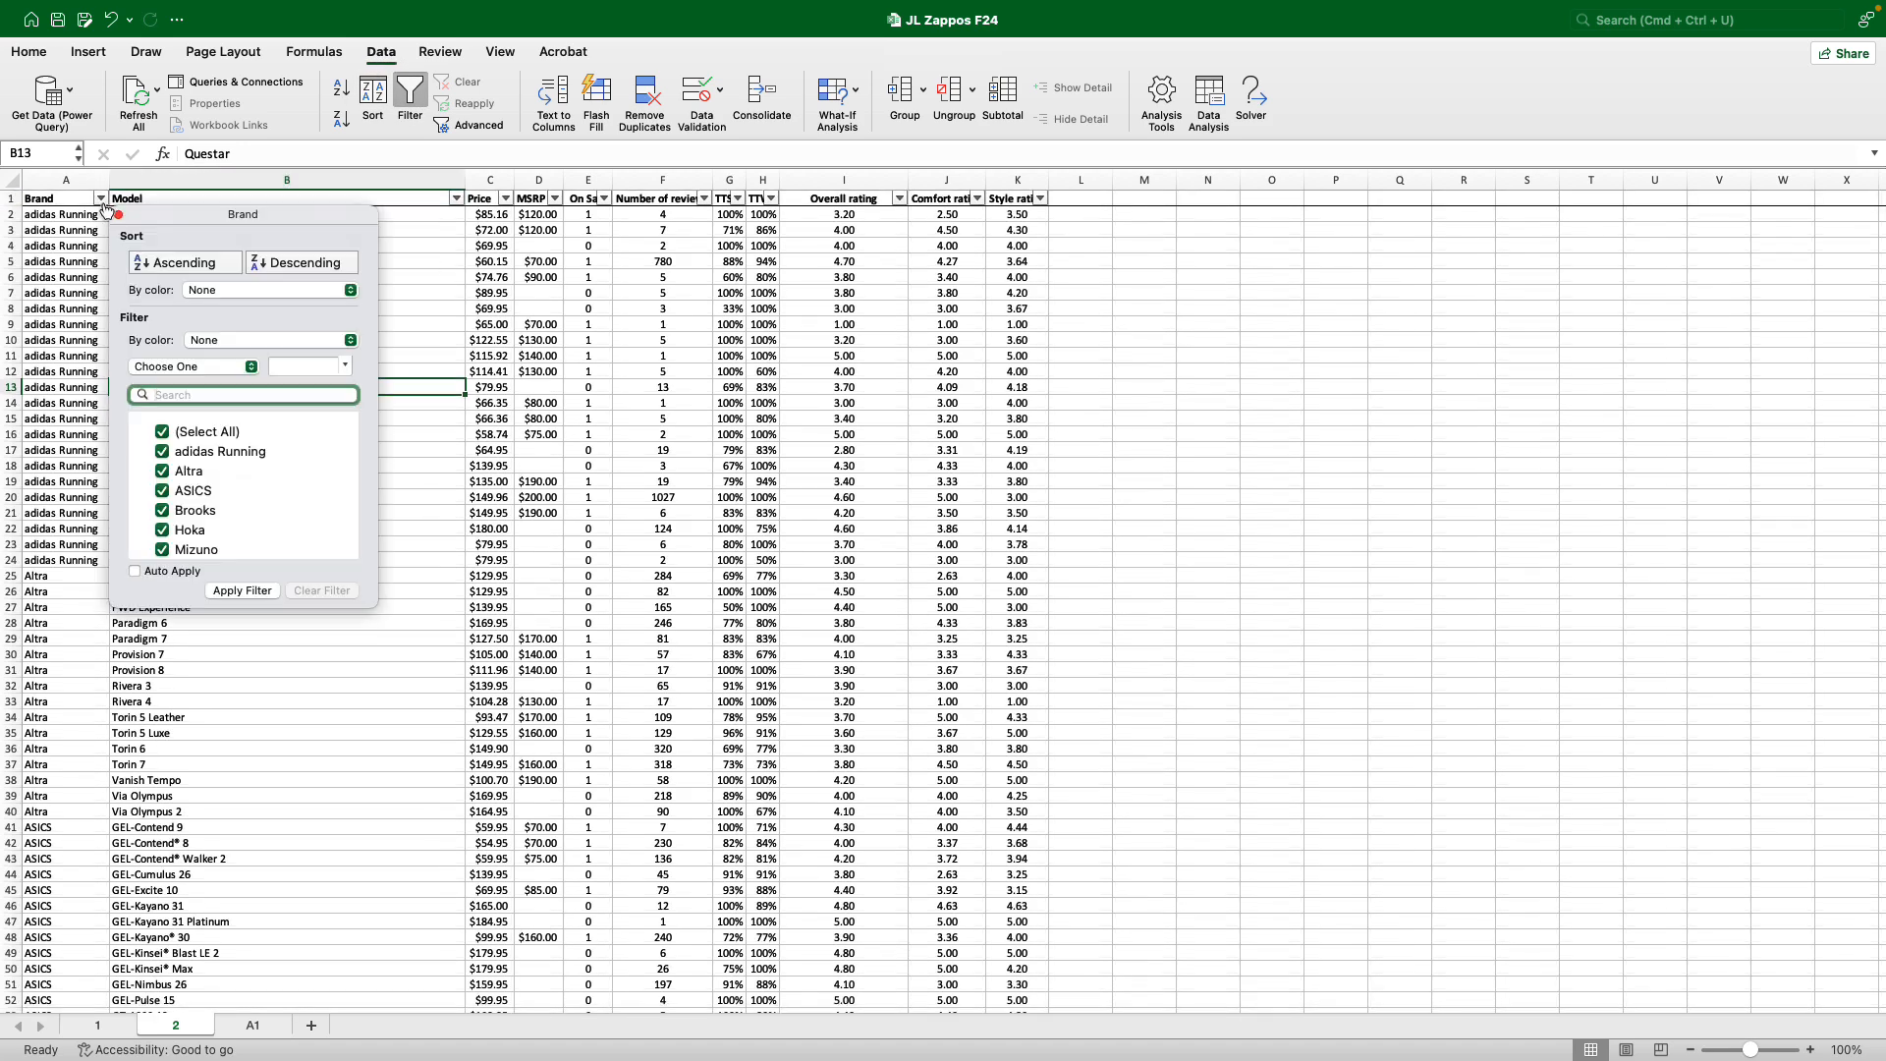
left_click(163, 431)
scroll(200, 491, "down", 5)
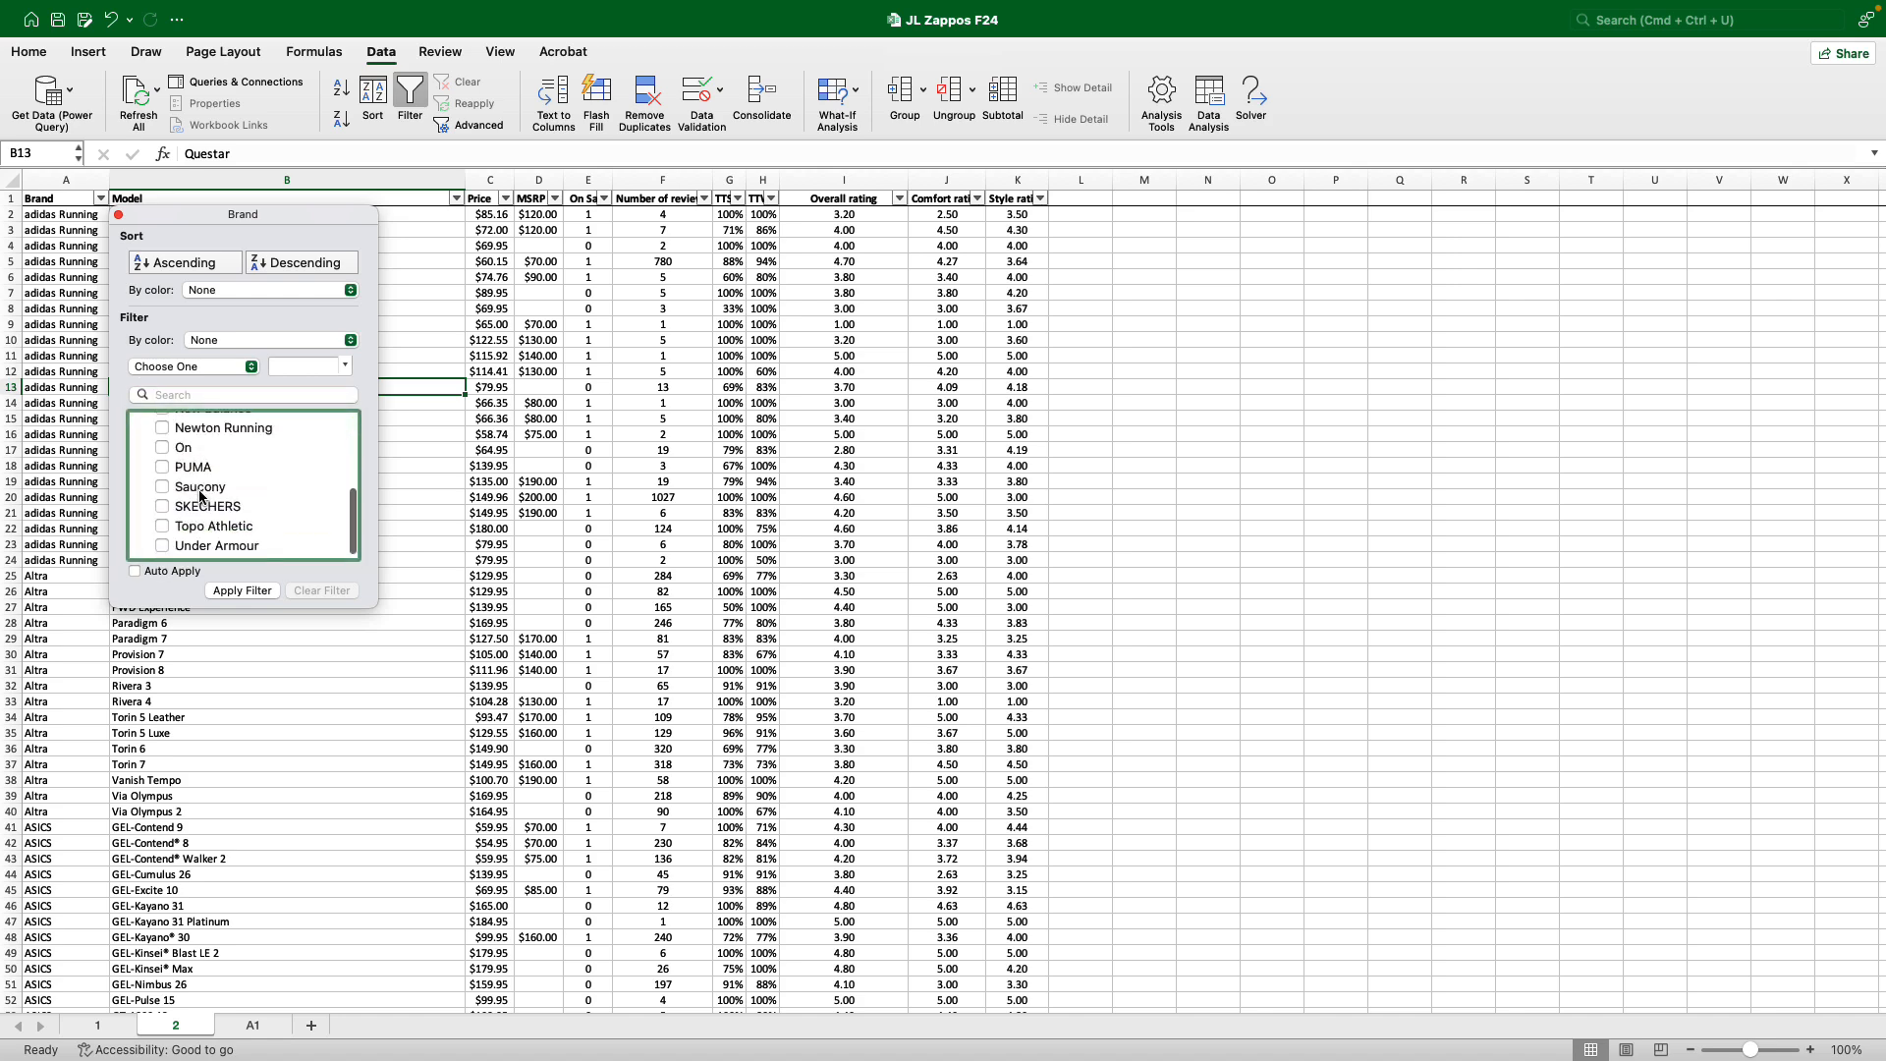
left_click(163, 429)
left_click(163, 466)
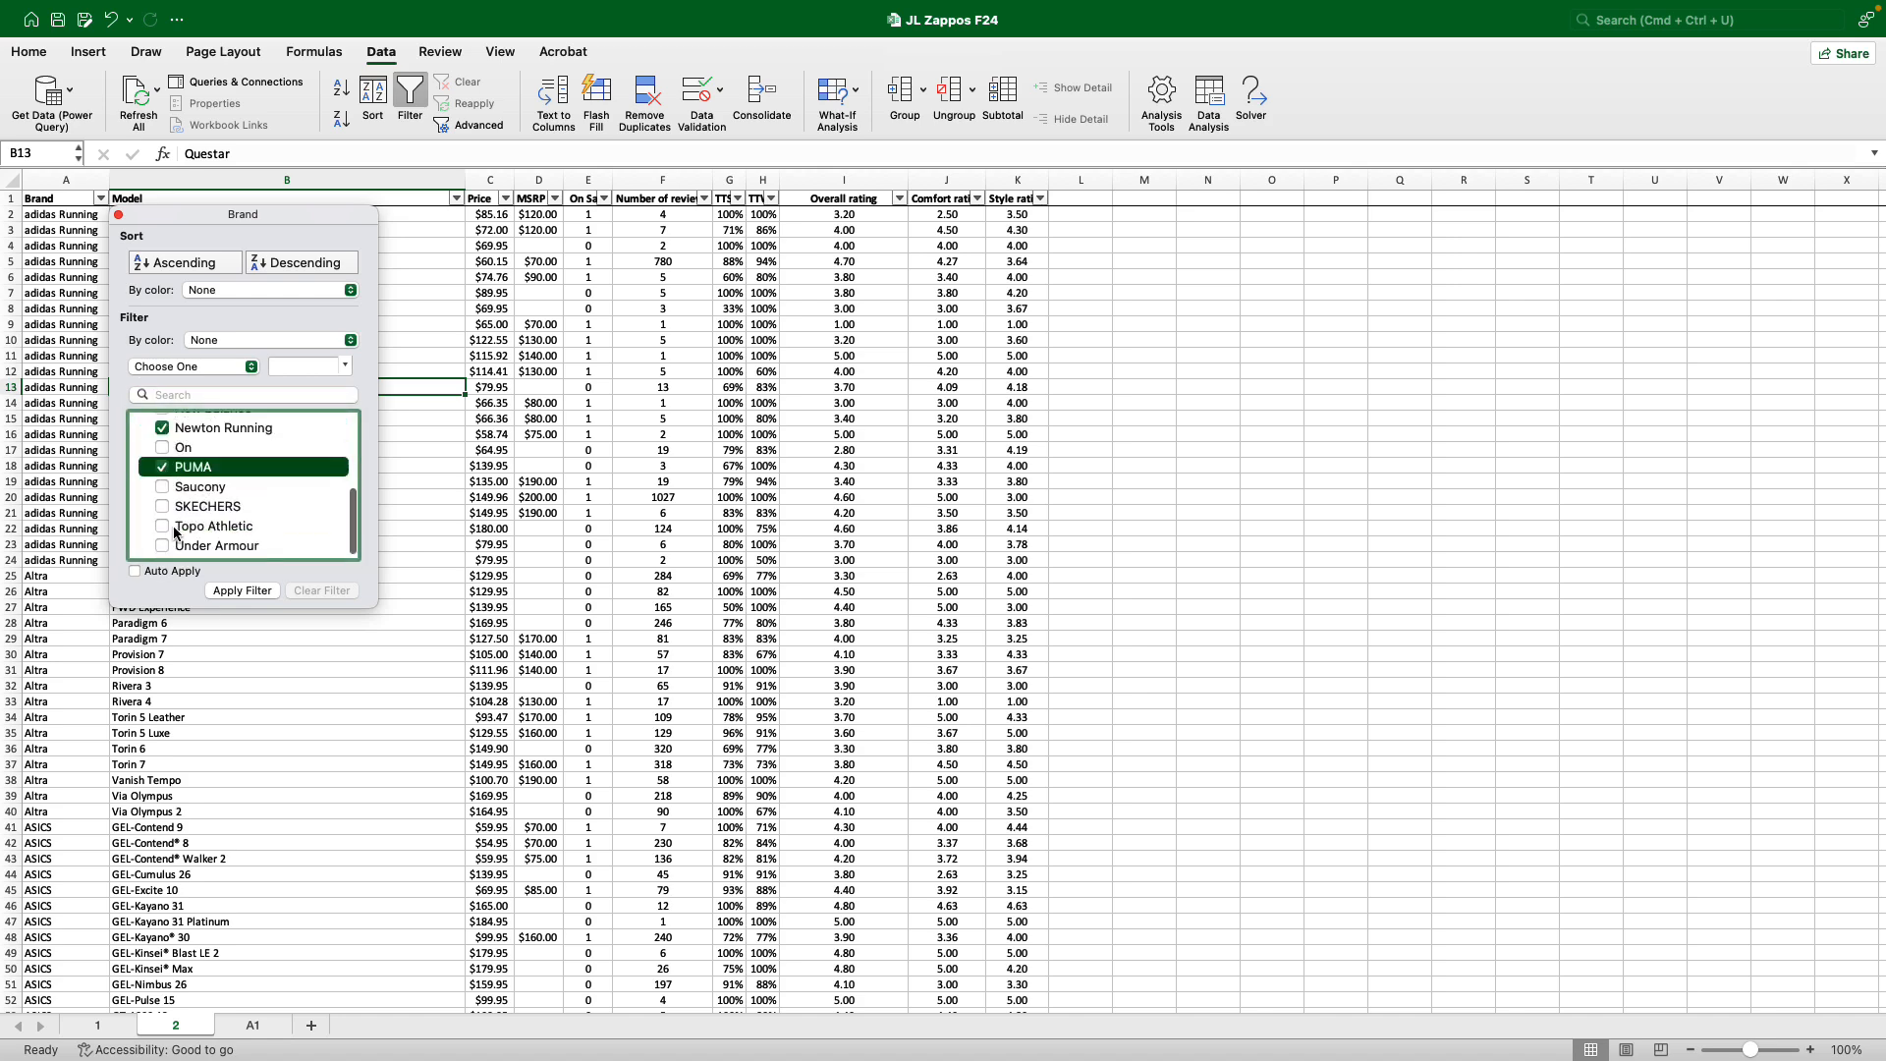
left_click(236, 592)
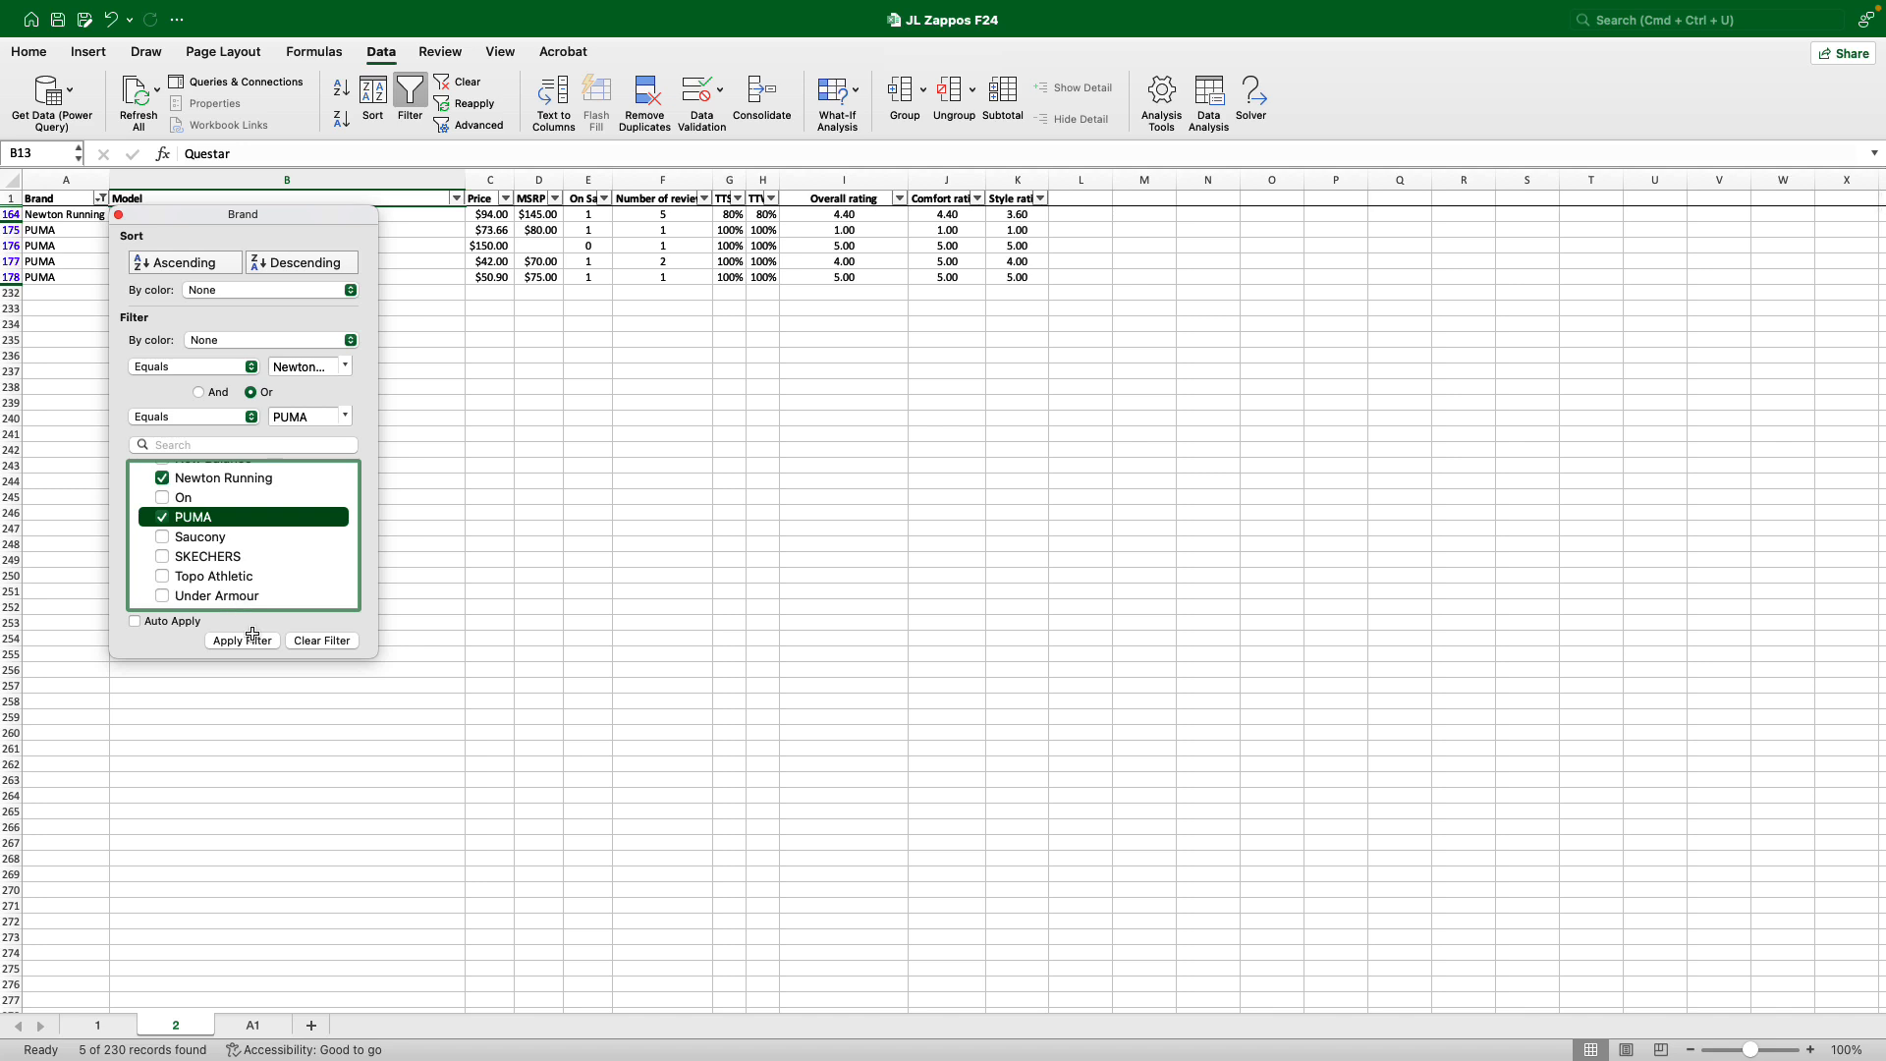
left_click(117, 215)
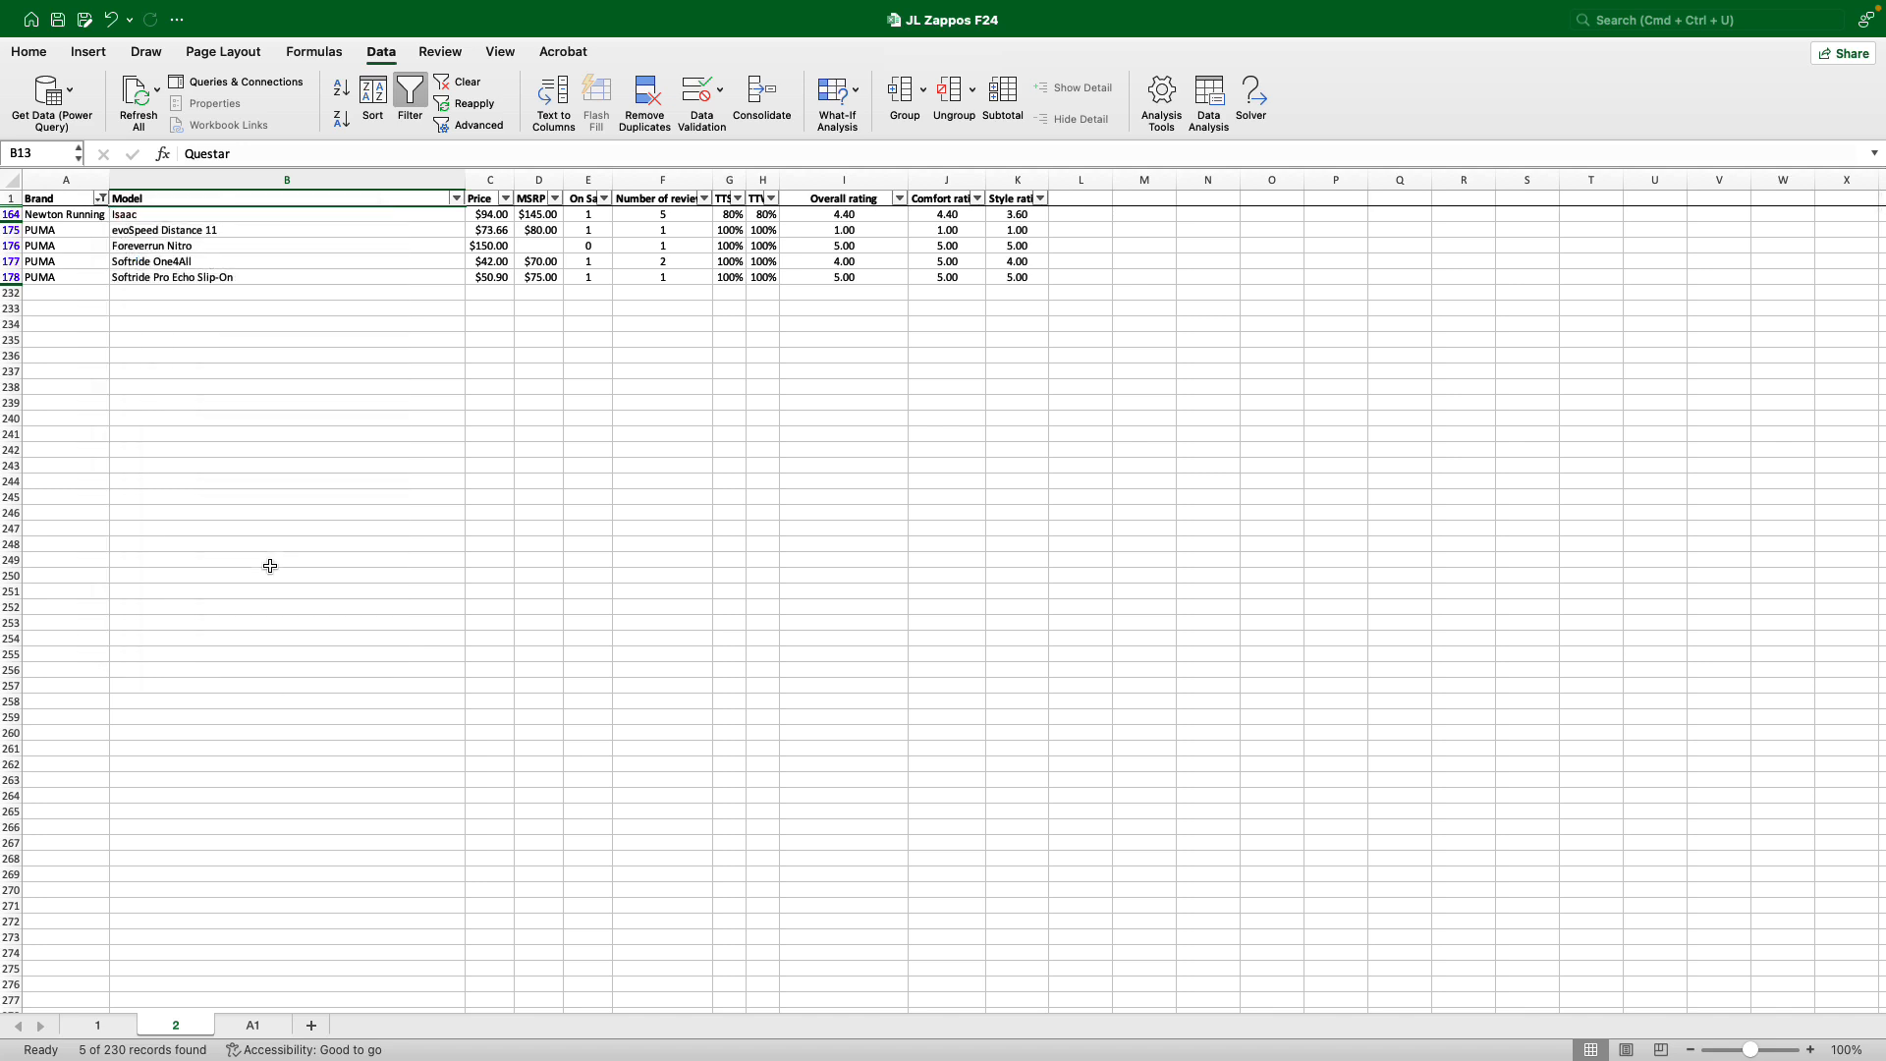
Delete the filtered Newton Running and PUMA rows and remove the filter from the shoe data.
left_click(11, 214)
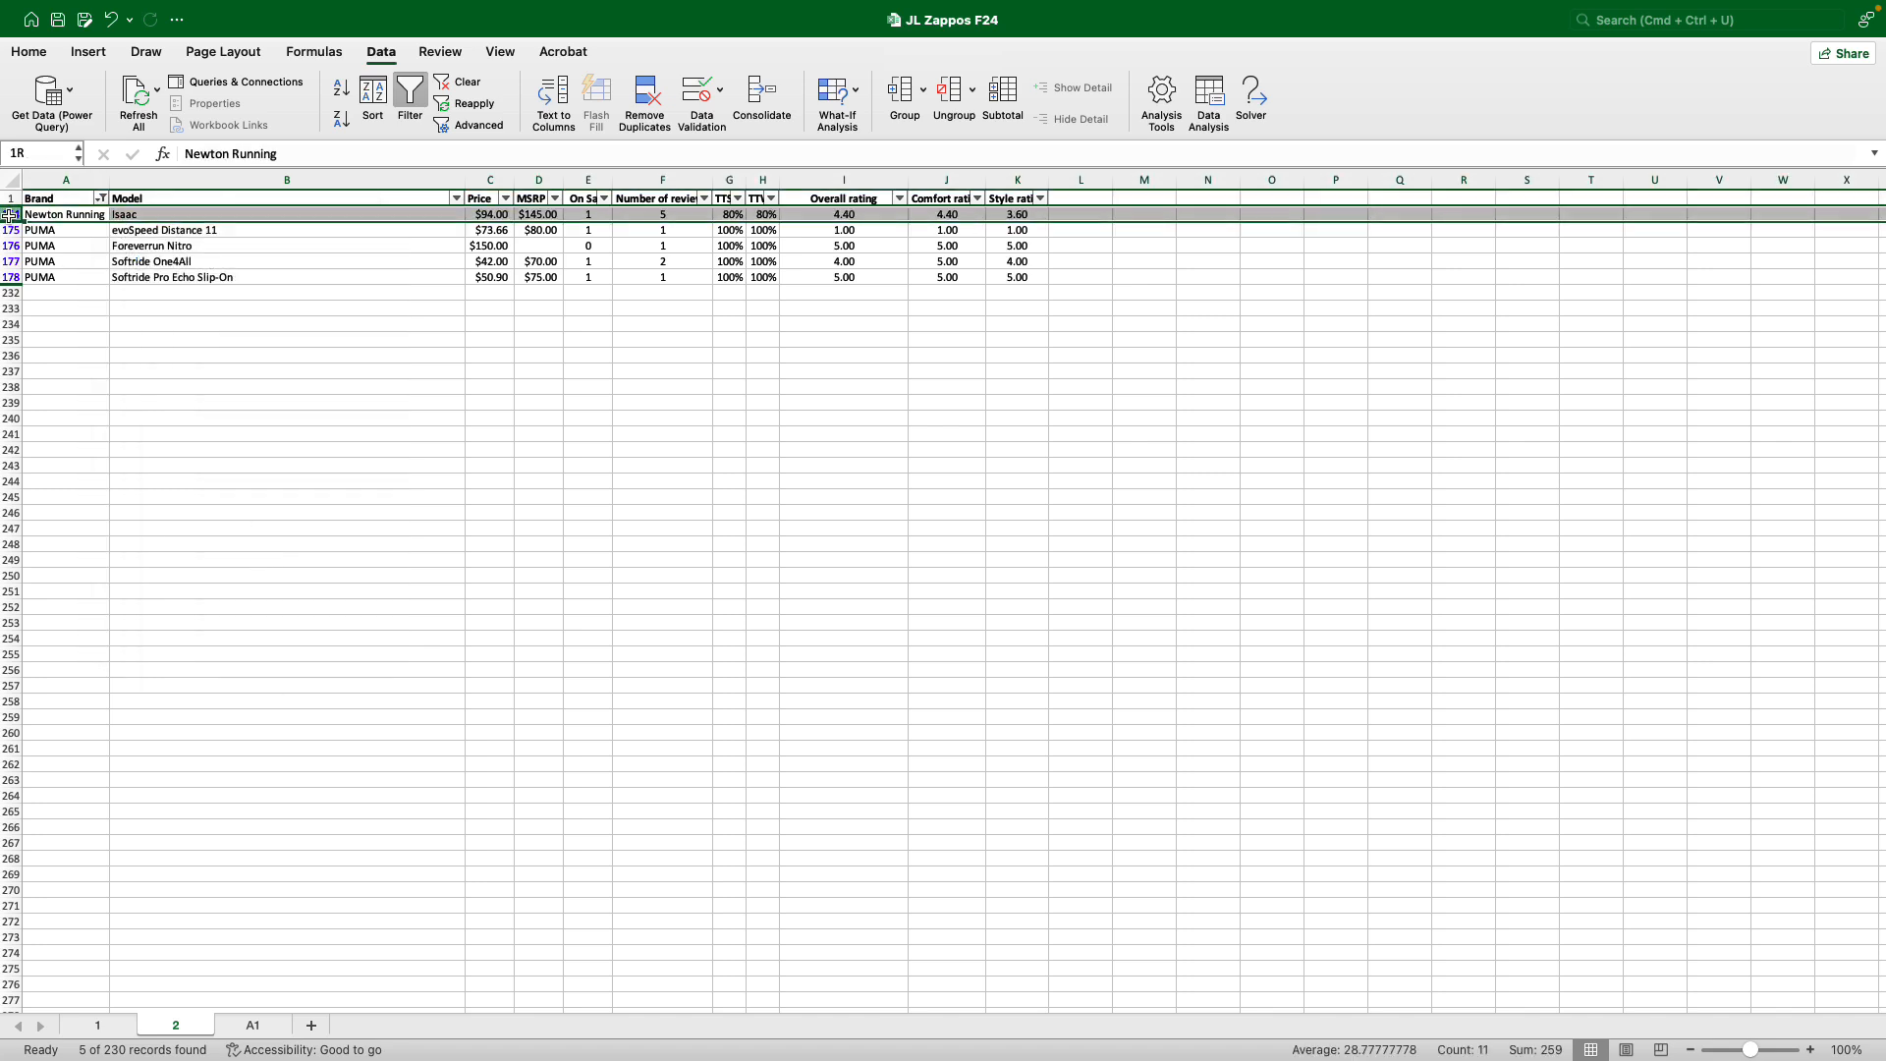
left_click_drag(11, 214, 9, 272)
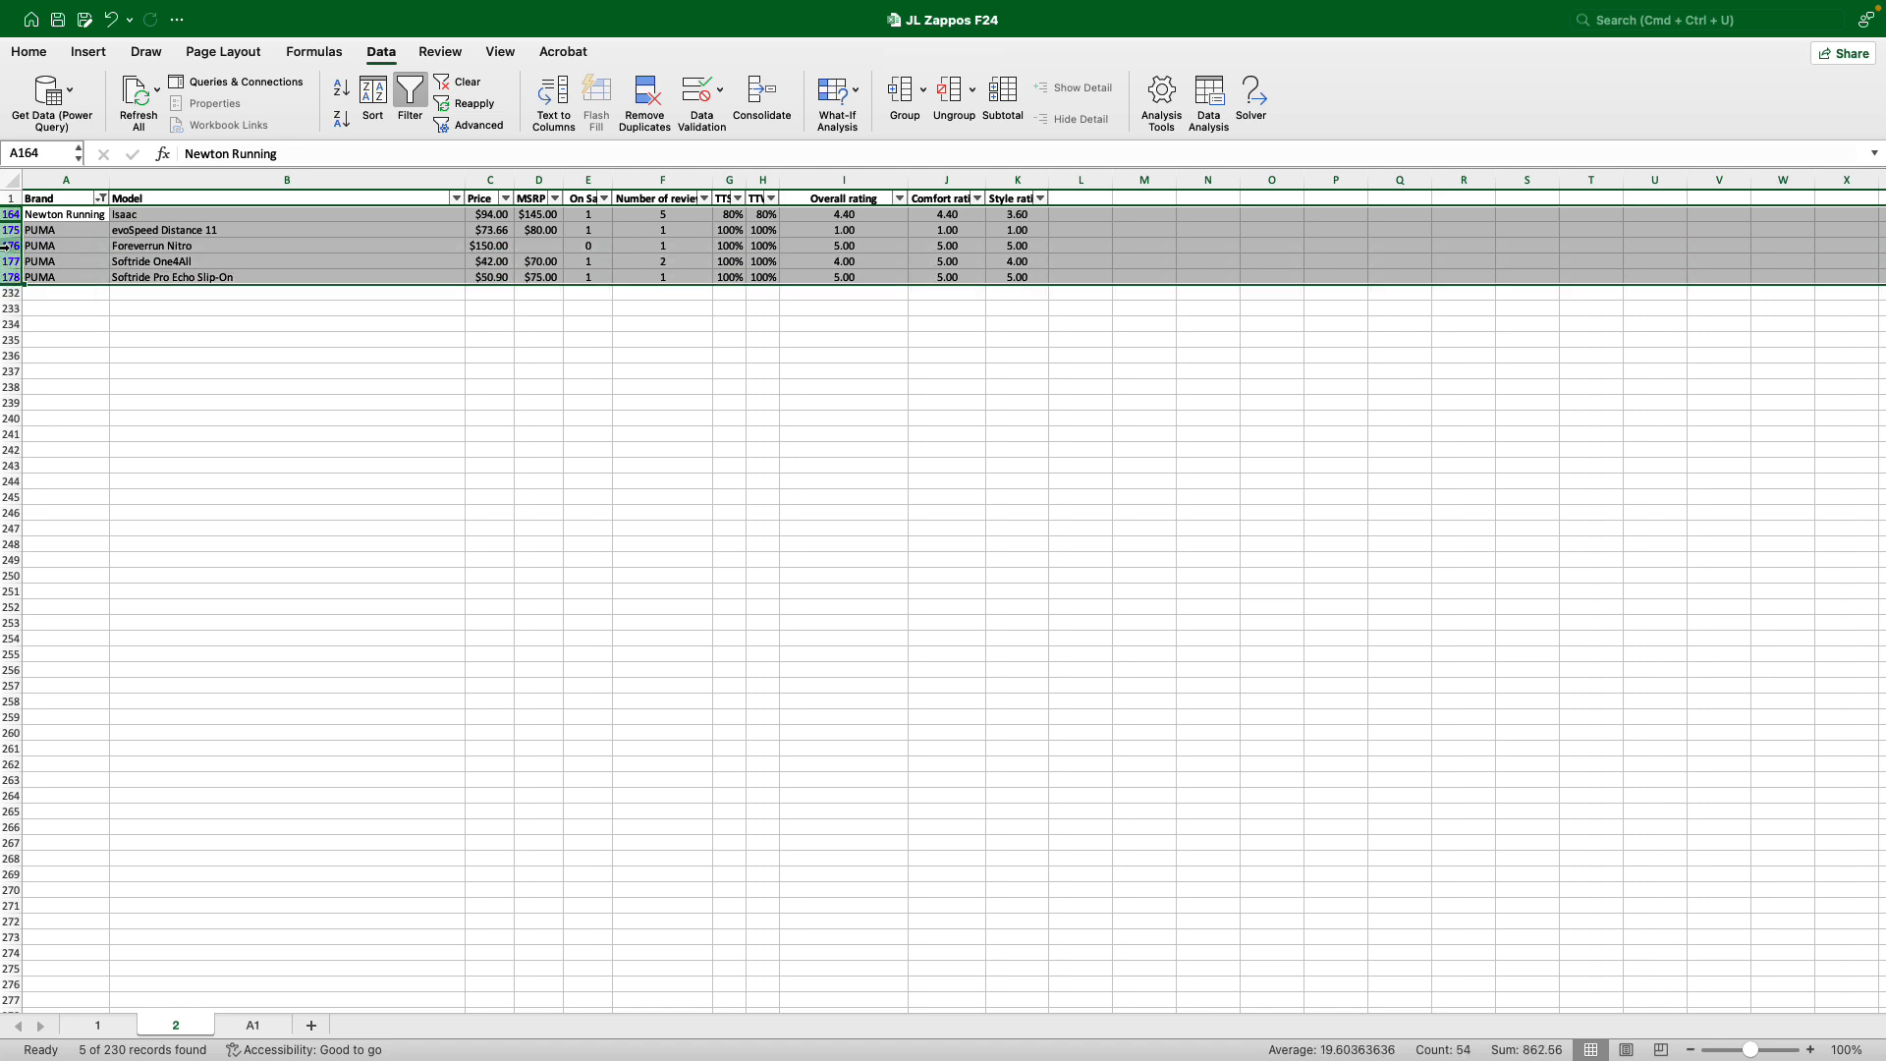
right_click(6, 252)
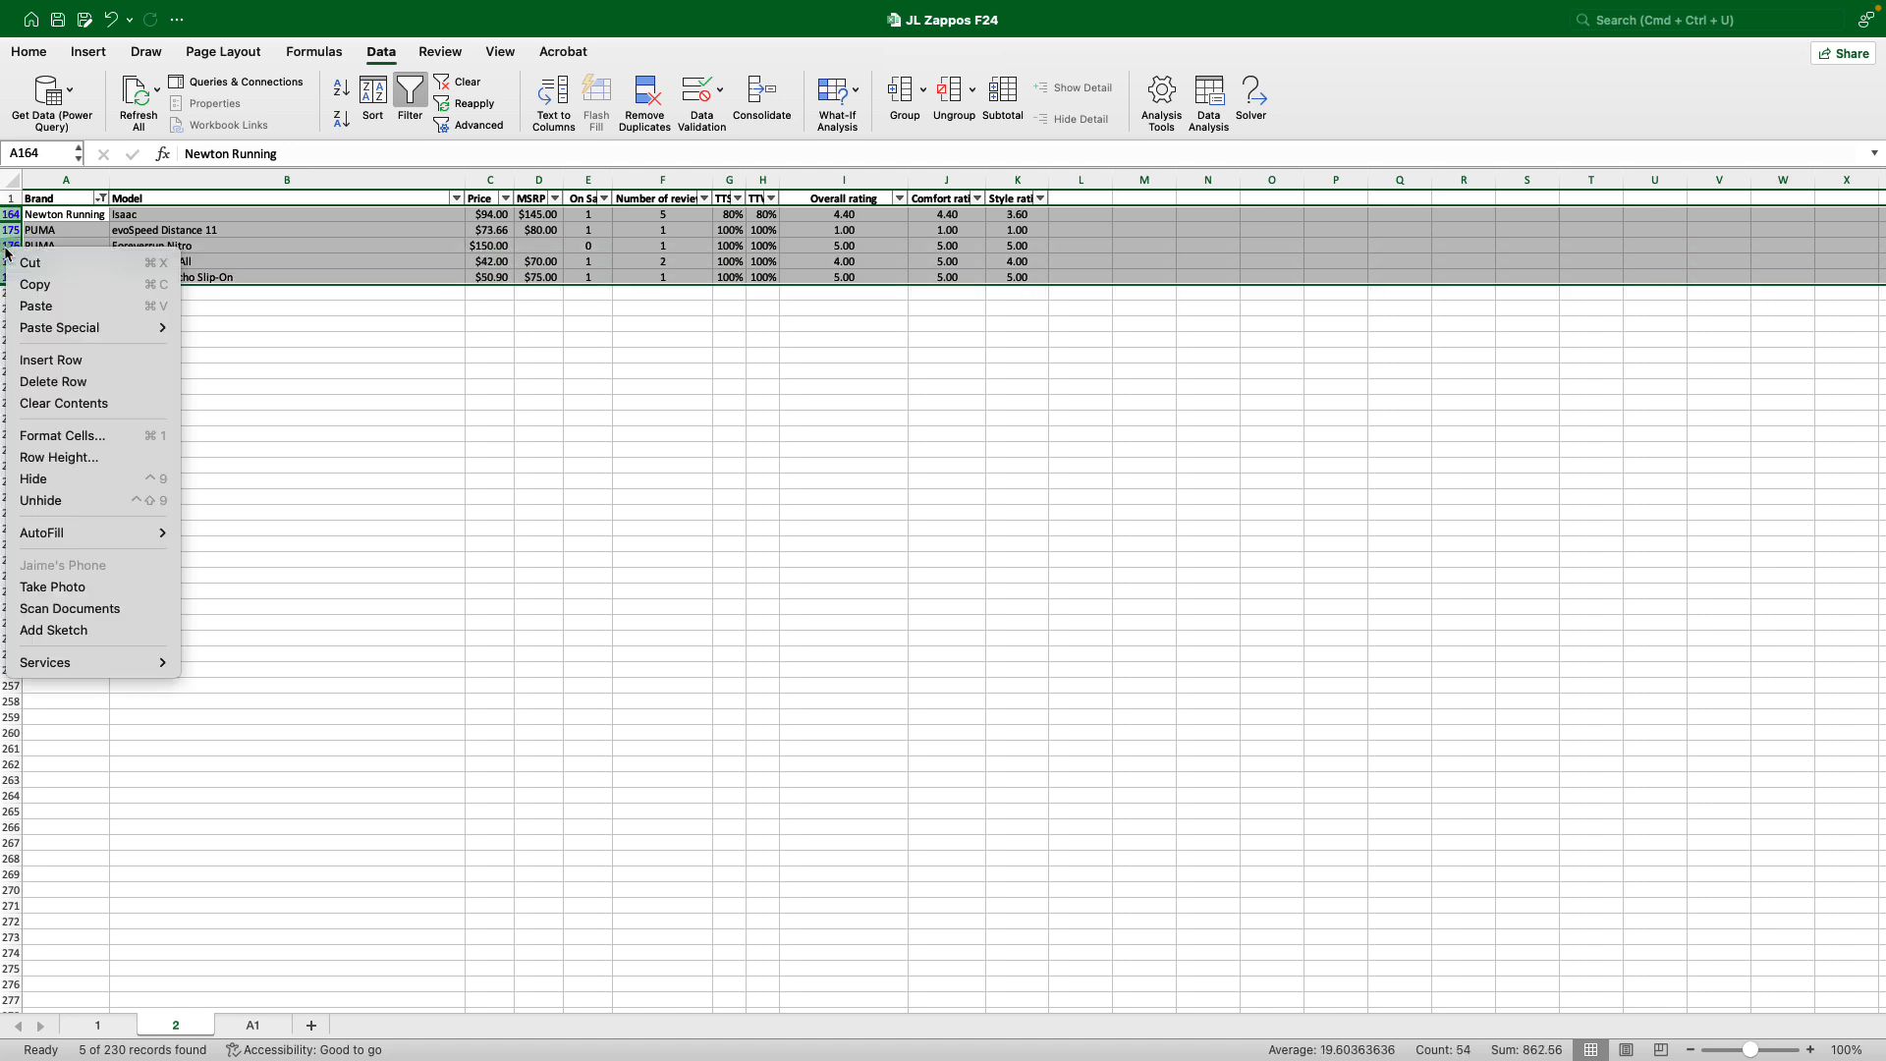
left_click(59, 381)
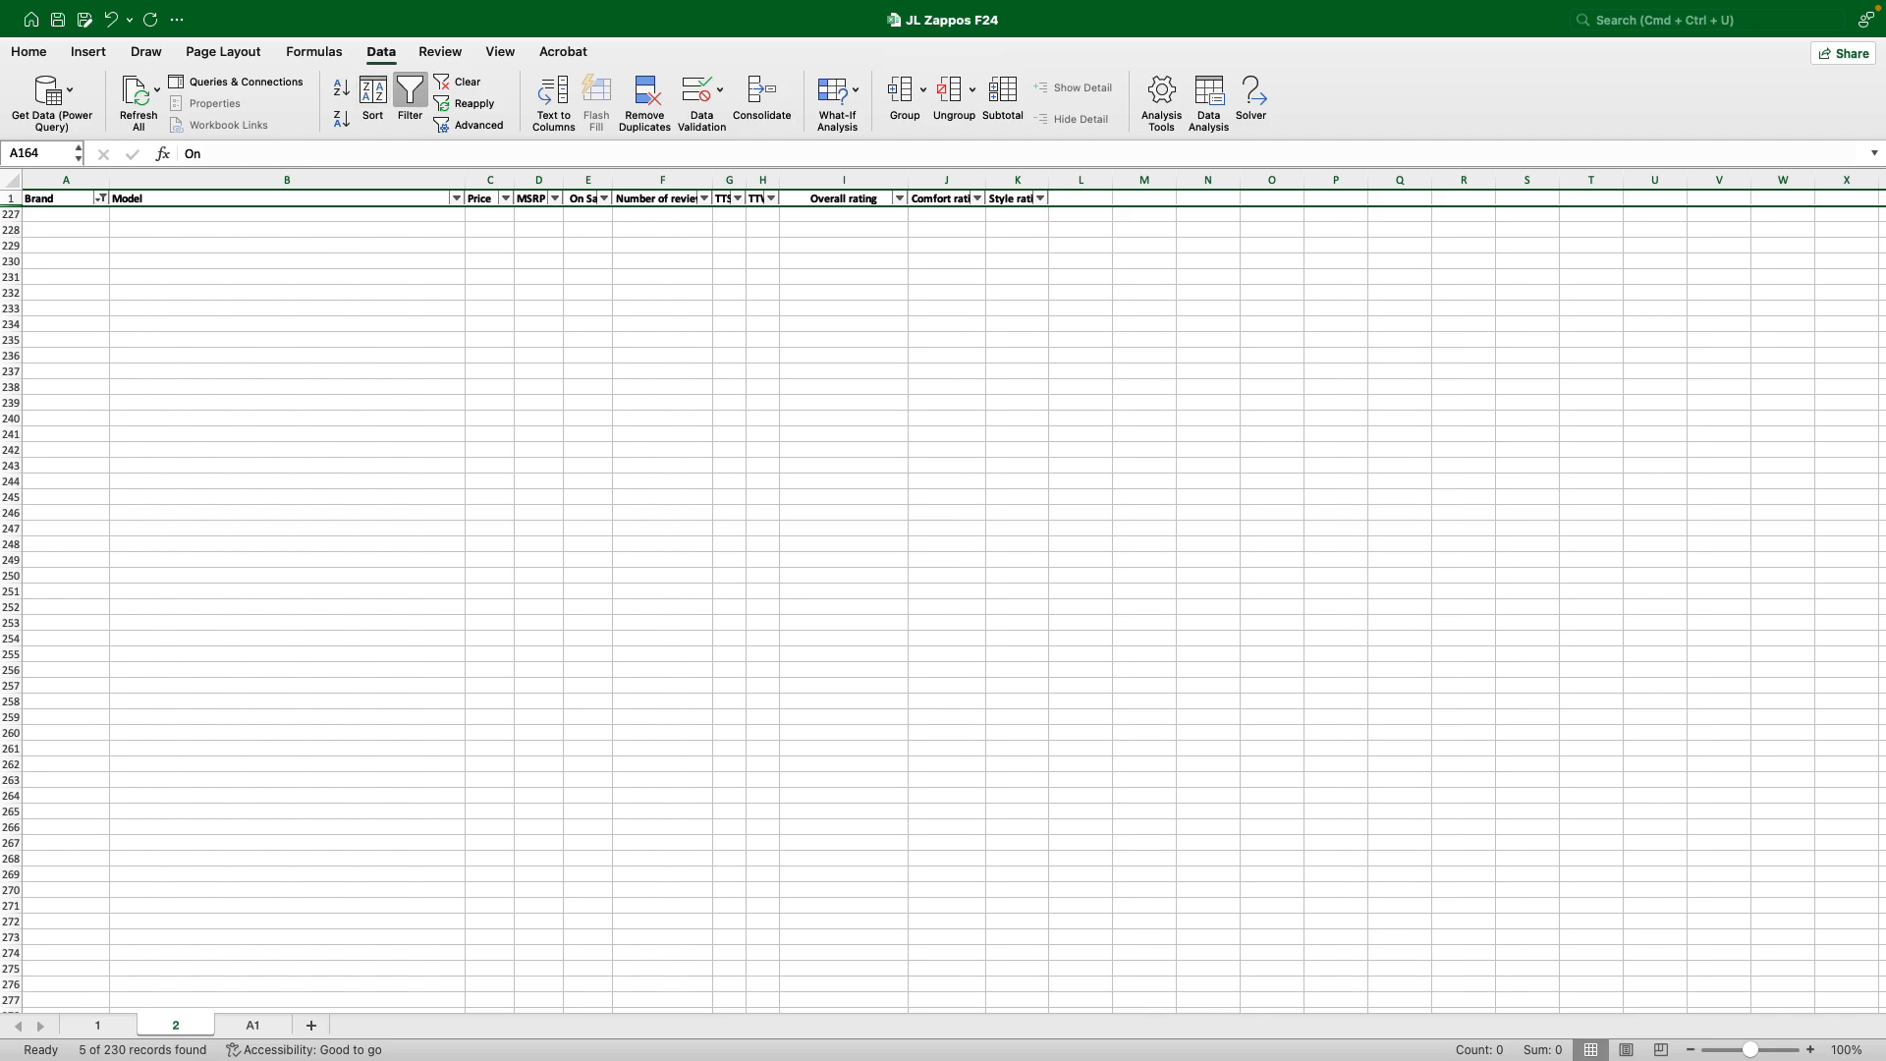
left_click(409, 94)
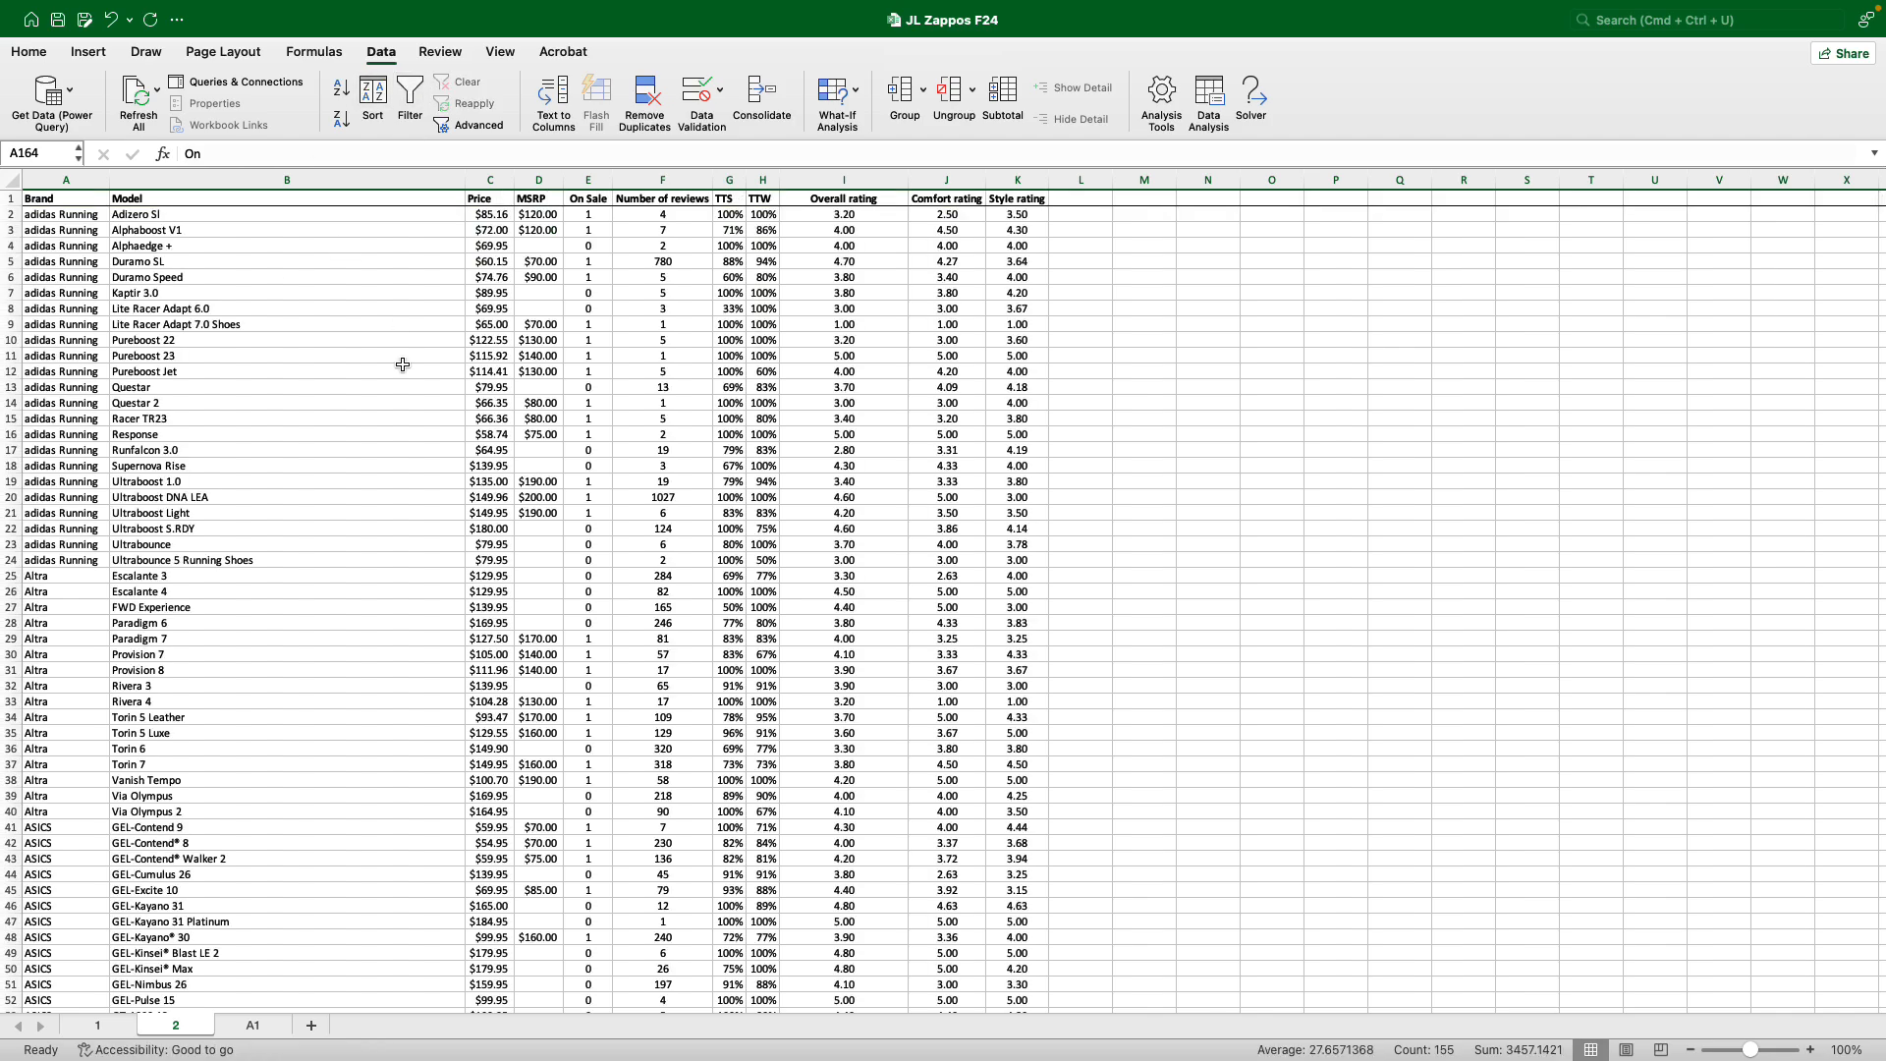
Check the remaining shoe data down to its last row and refresh the PivotTable on sheet A1.
scroll(402, 364, "down", 20)
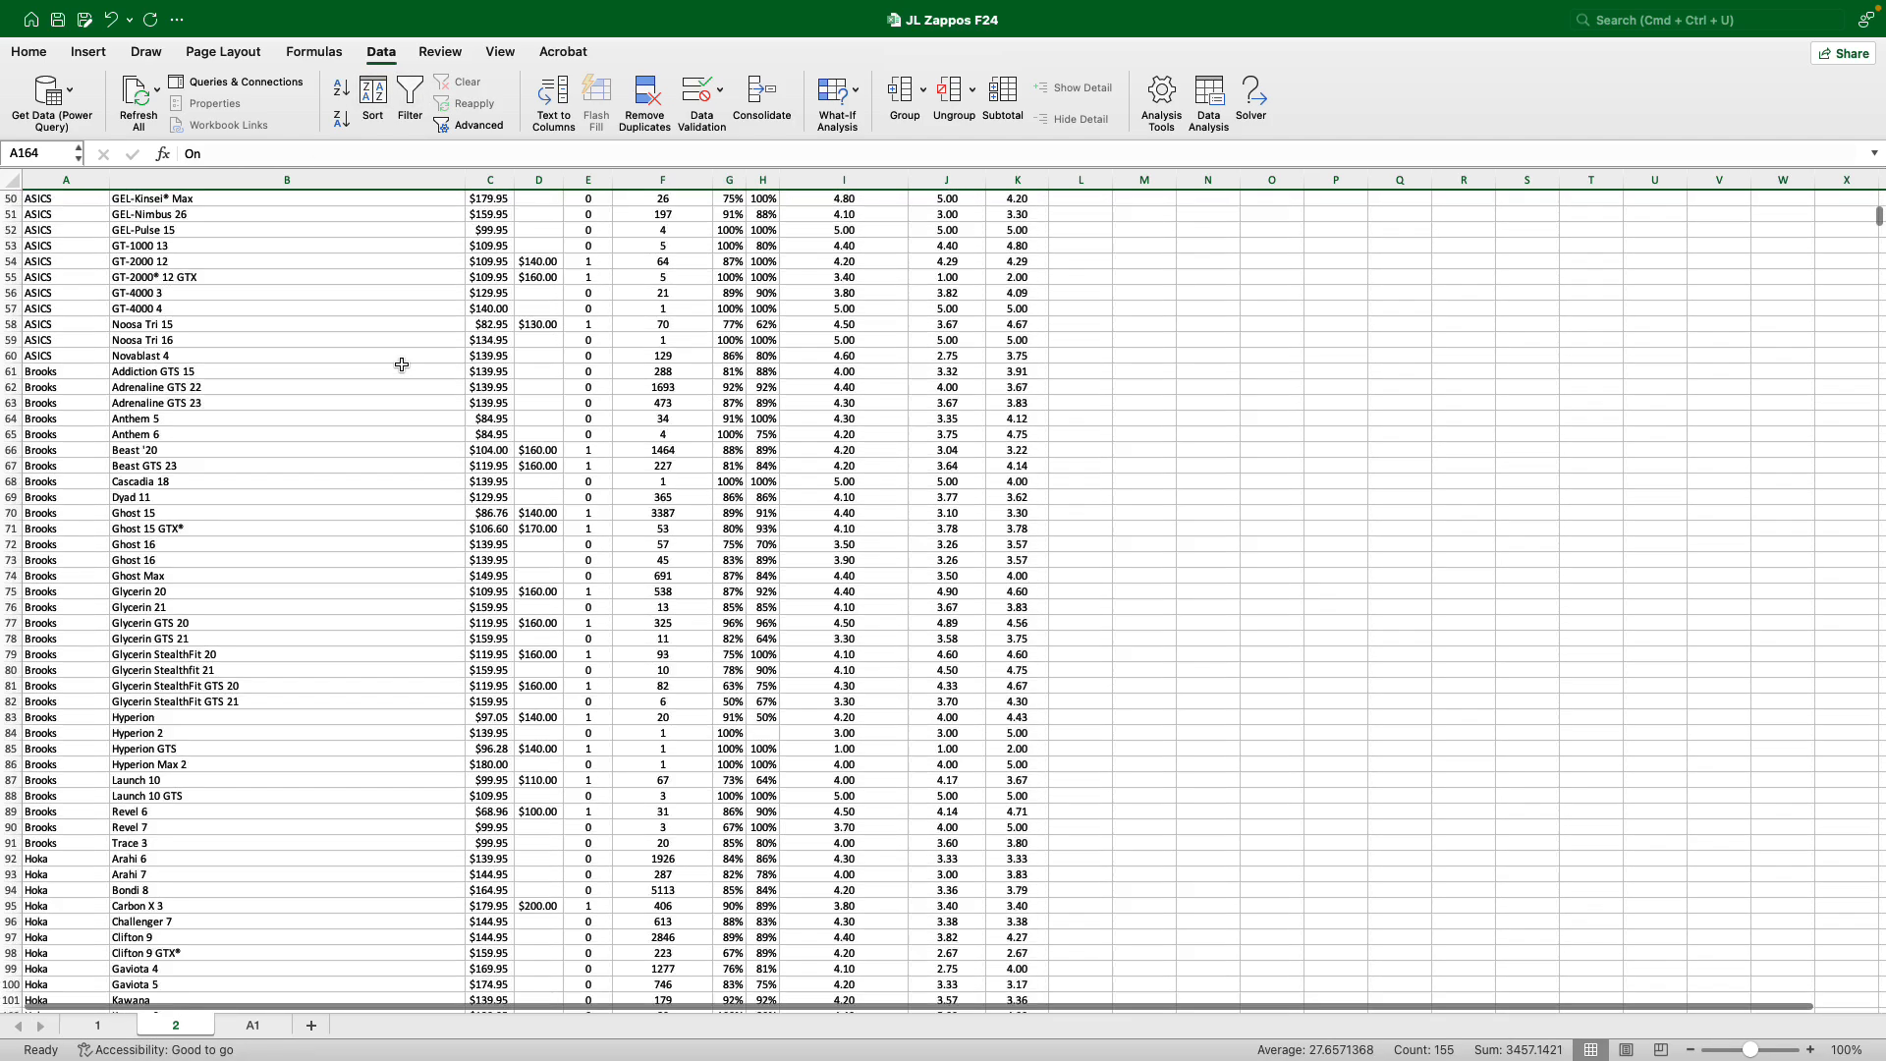
scroll(401, 365, "down", 20)
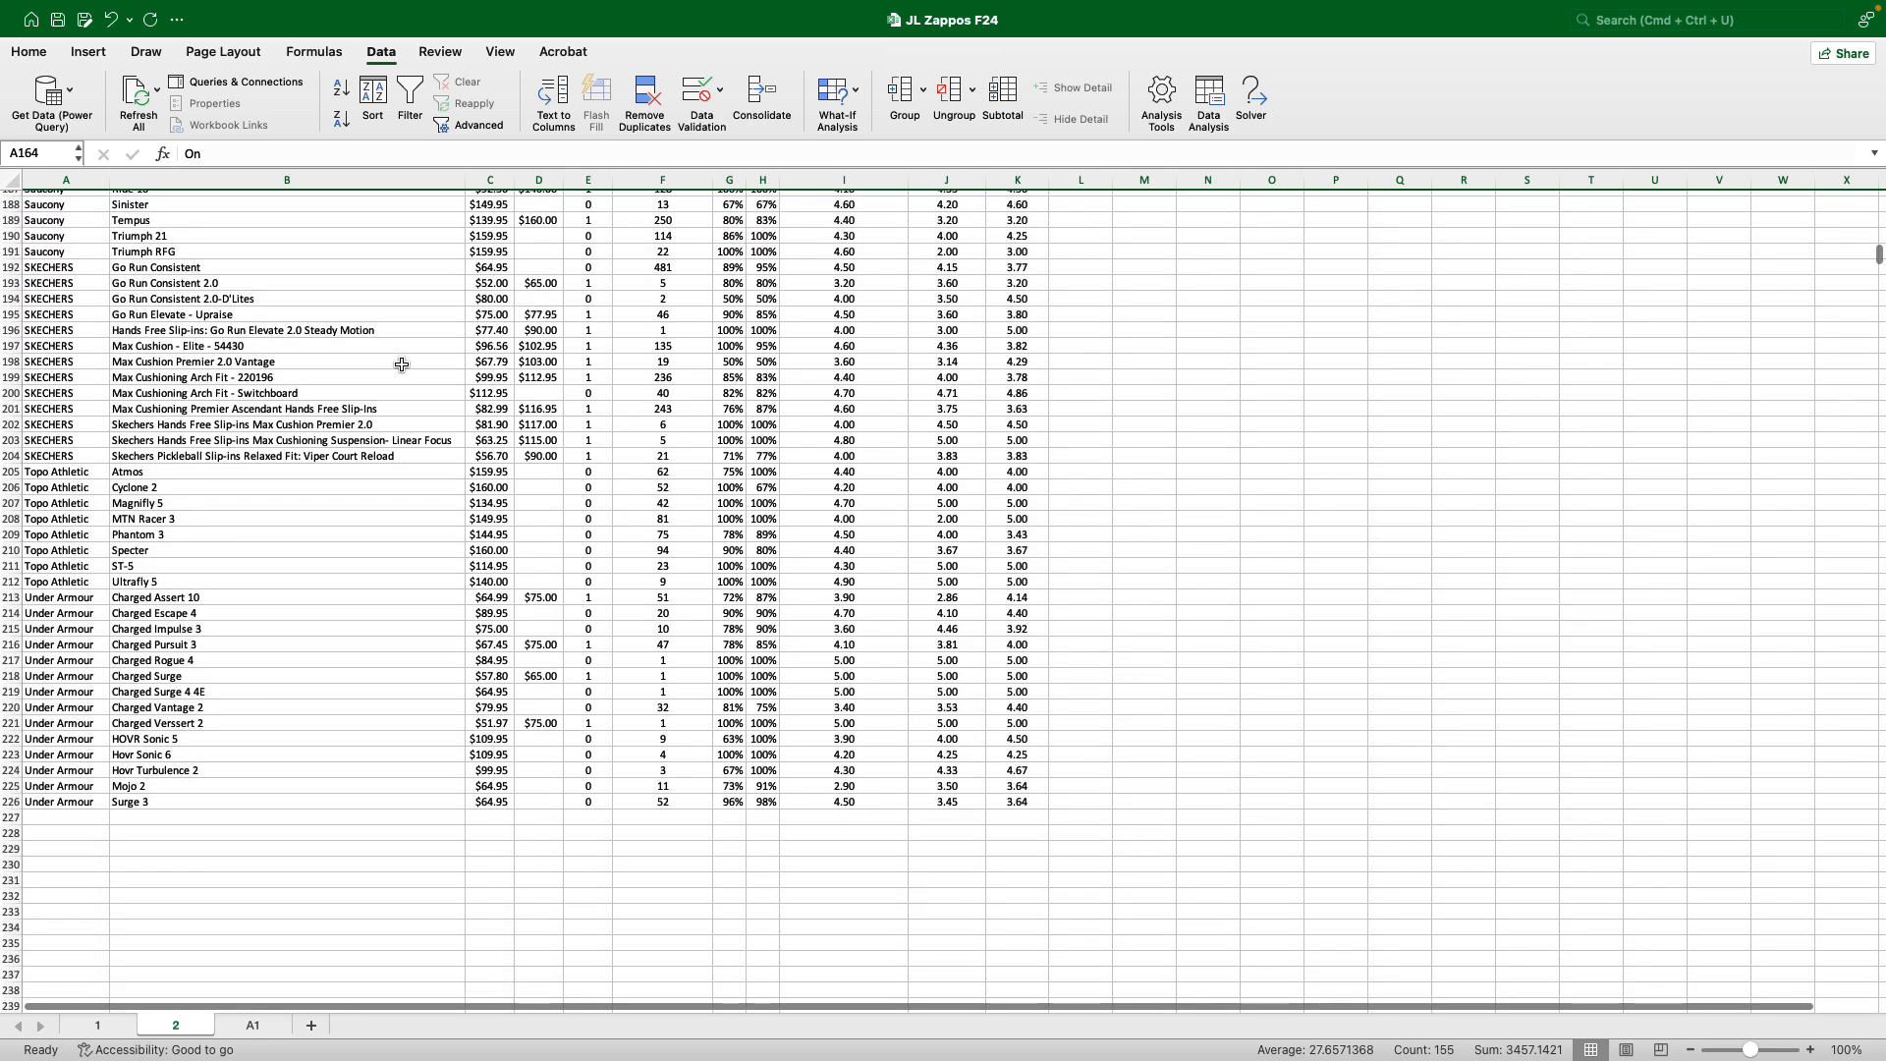
left_click(19, 802)
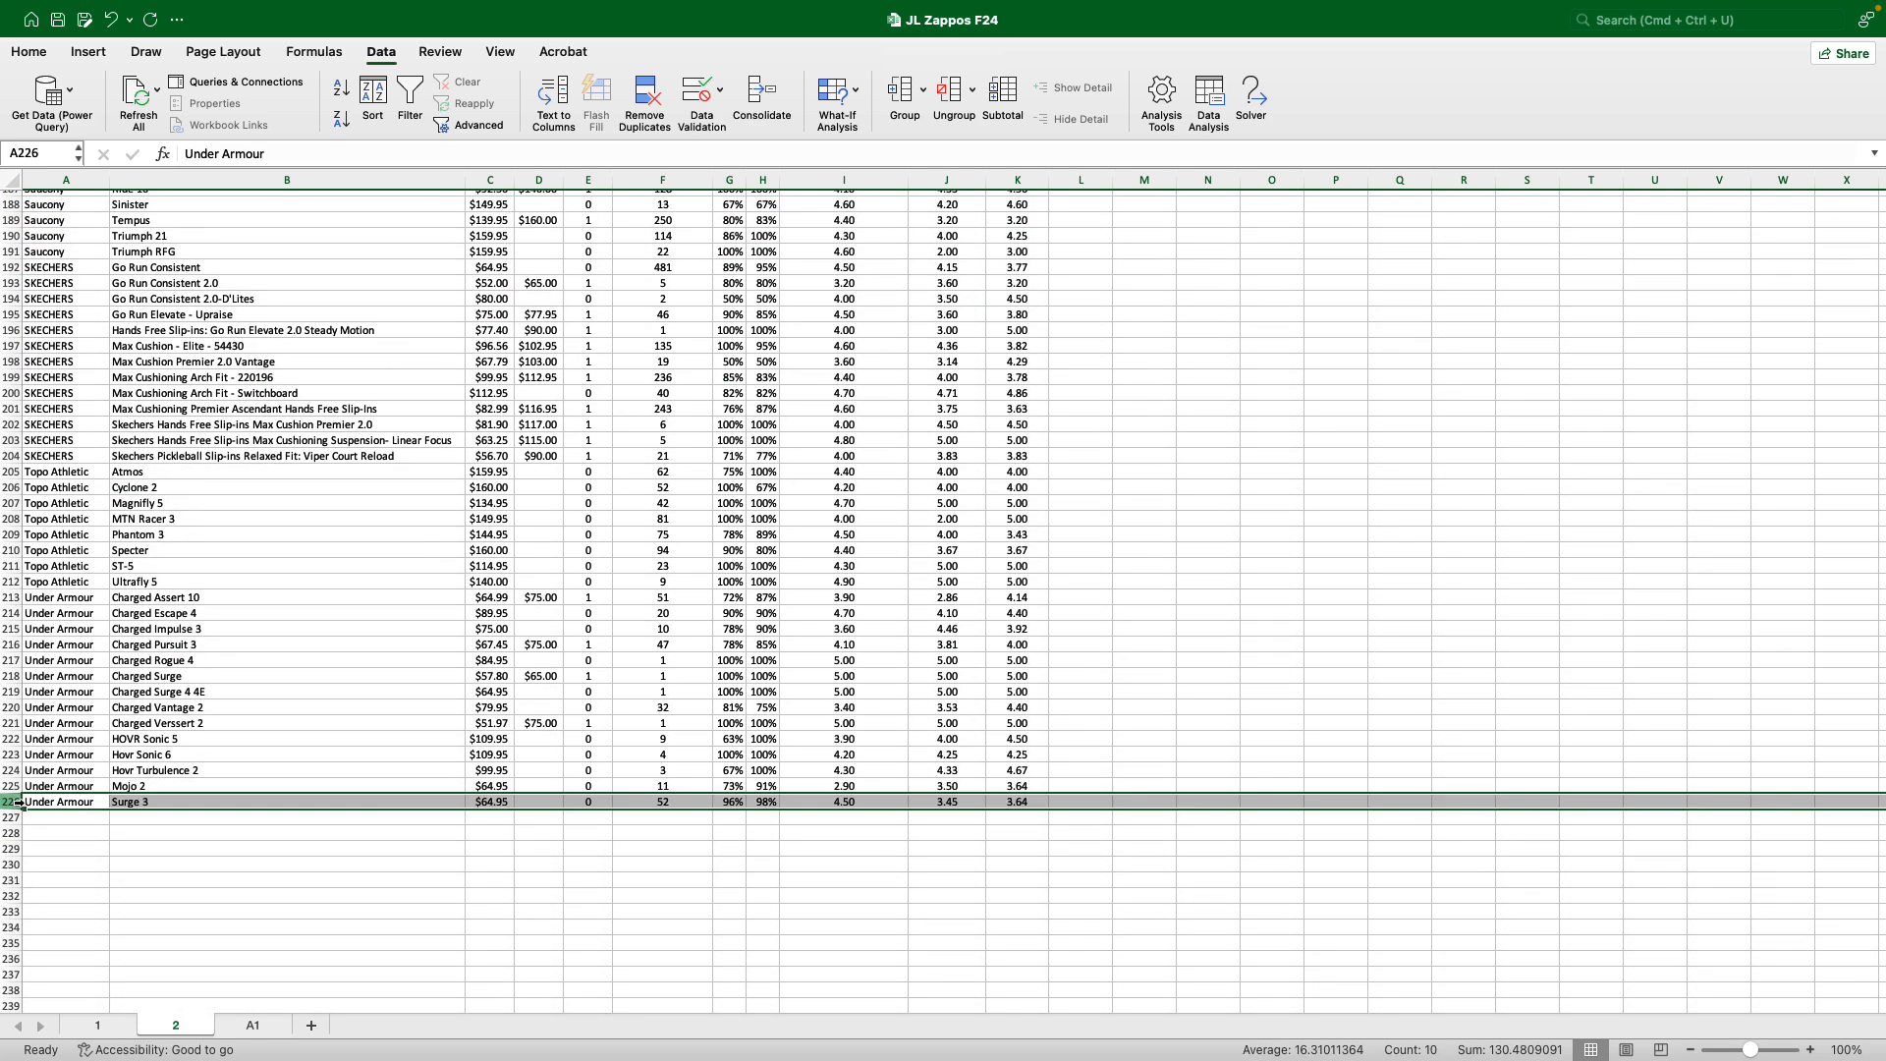
left_click(253, 1024)
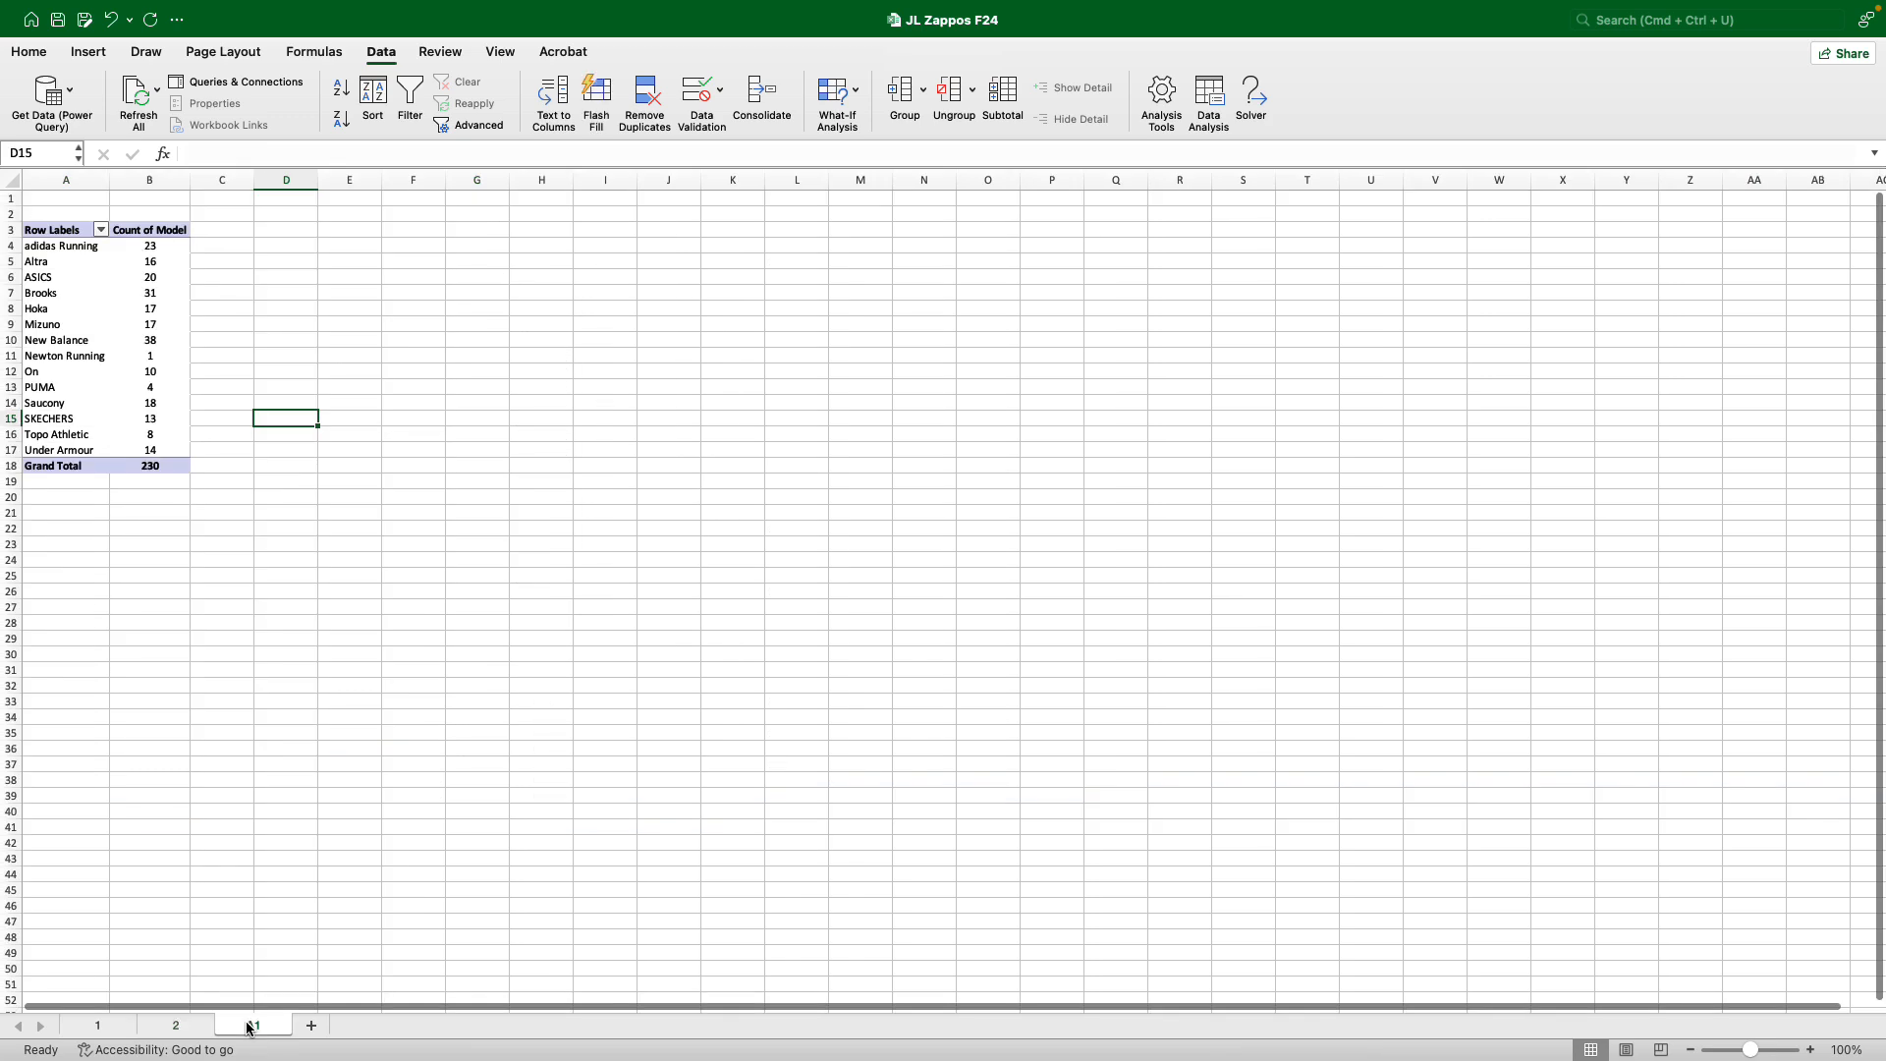
right_click(106, 345)
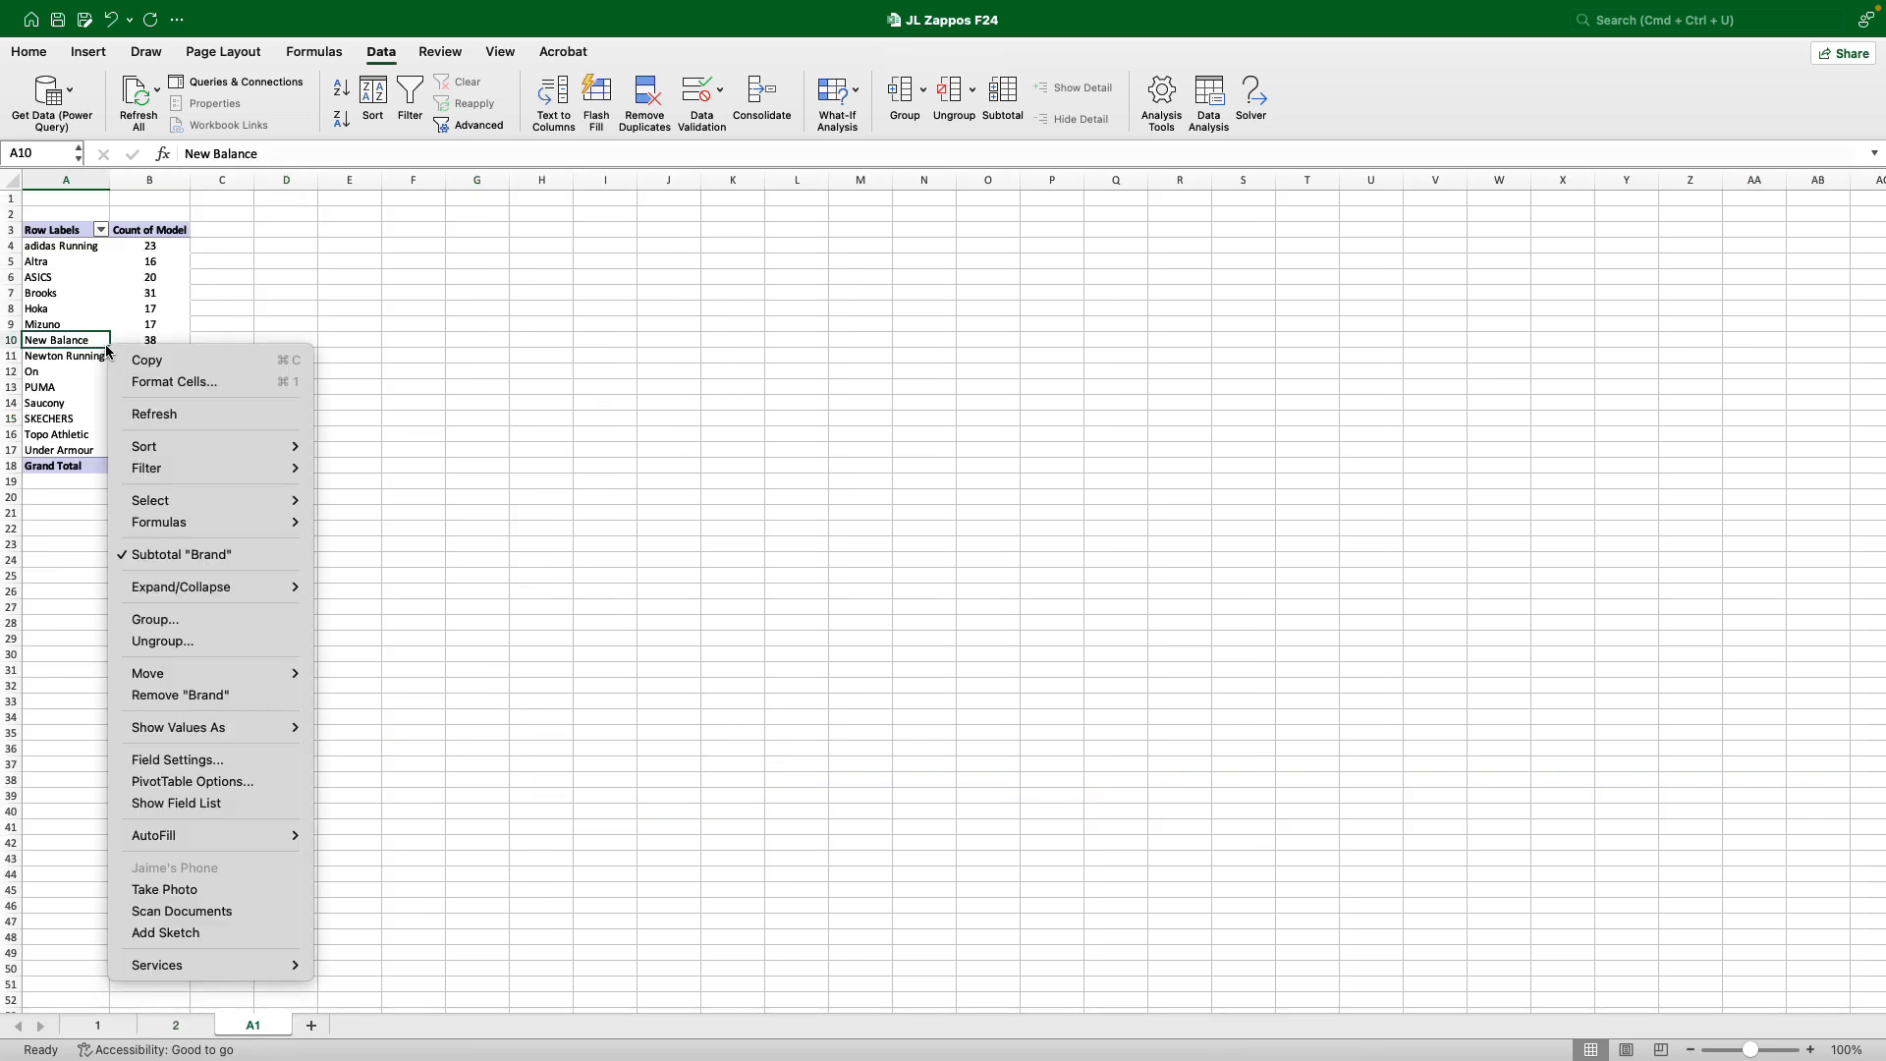
left_click(157, 414)
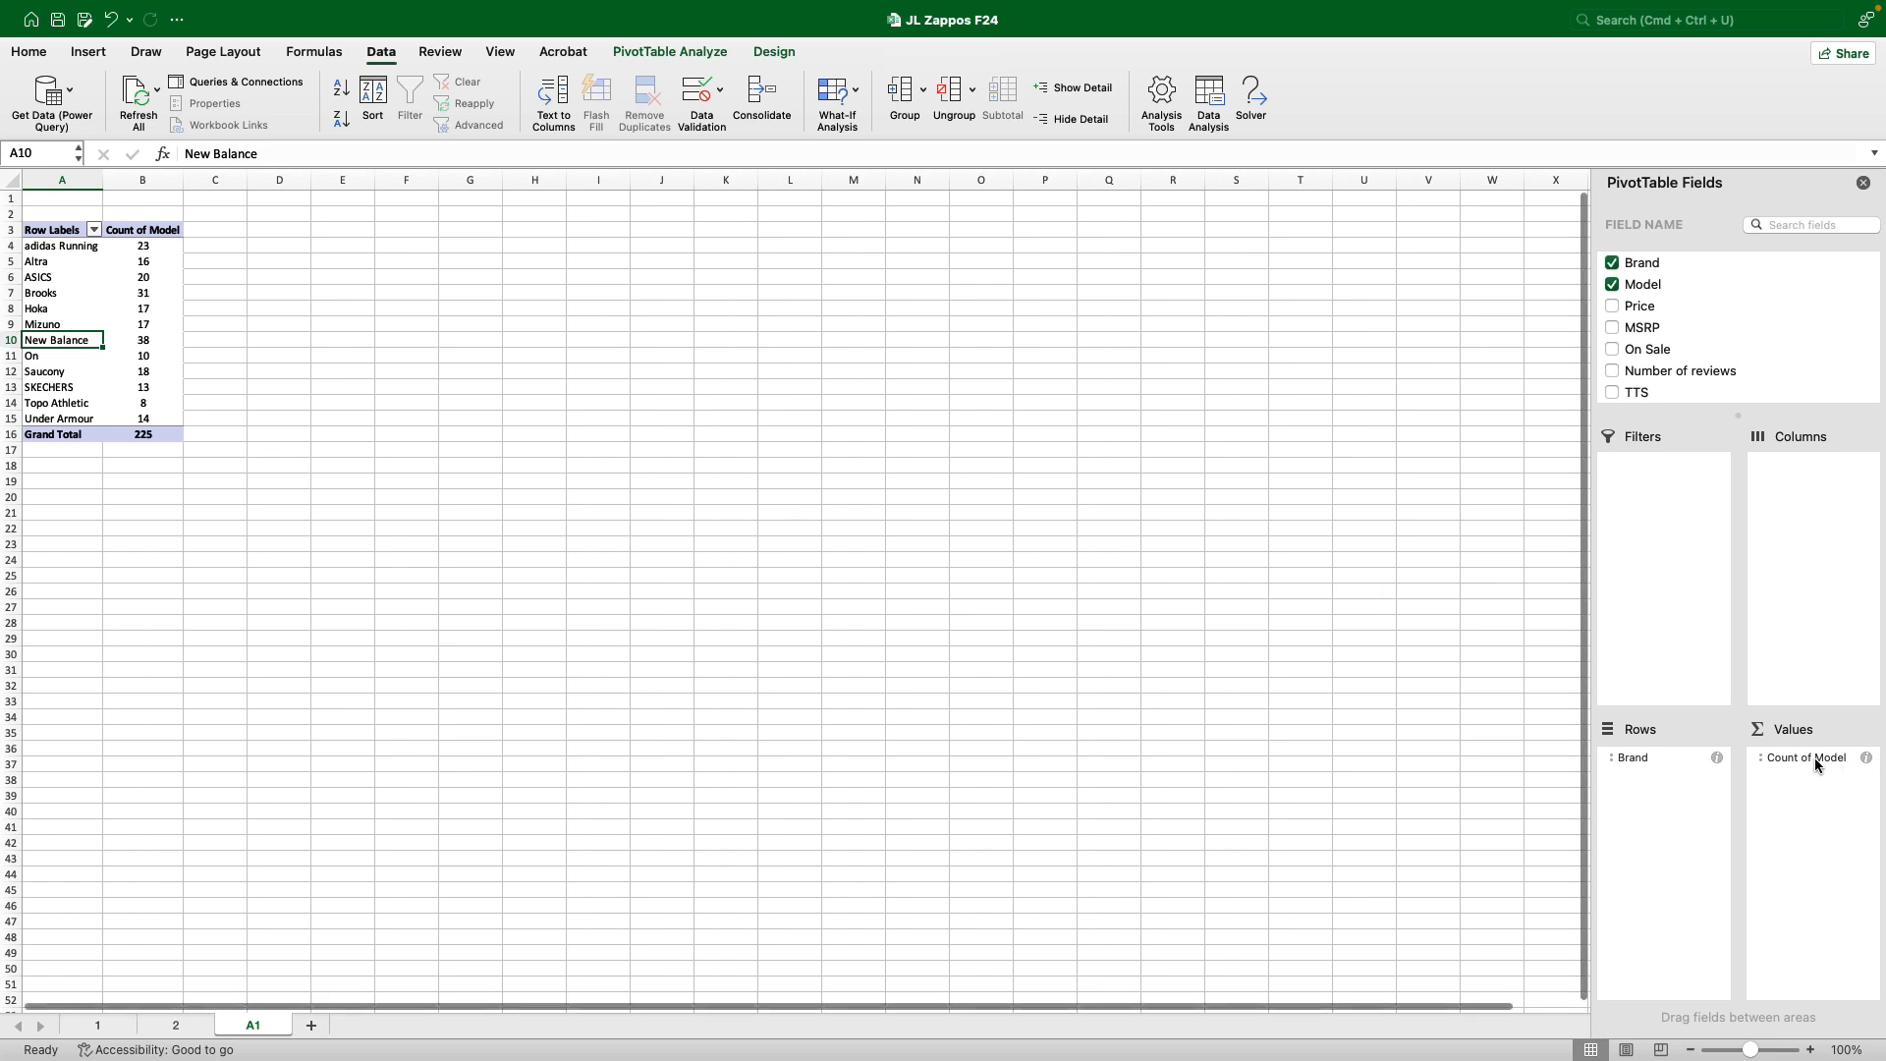
Replace Count of Model in the PivotTable values with Price and On Sale.
left_click_drag(1813, 758, 1726, 294)
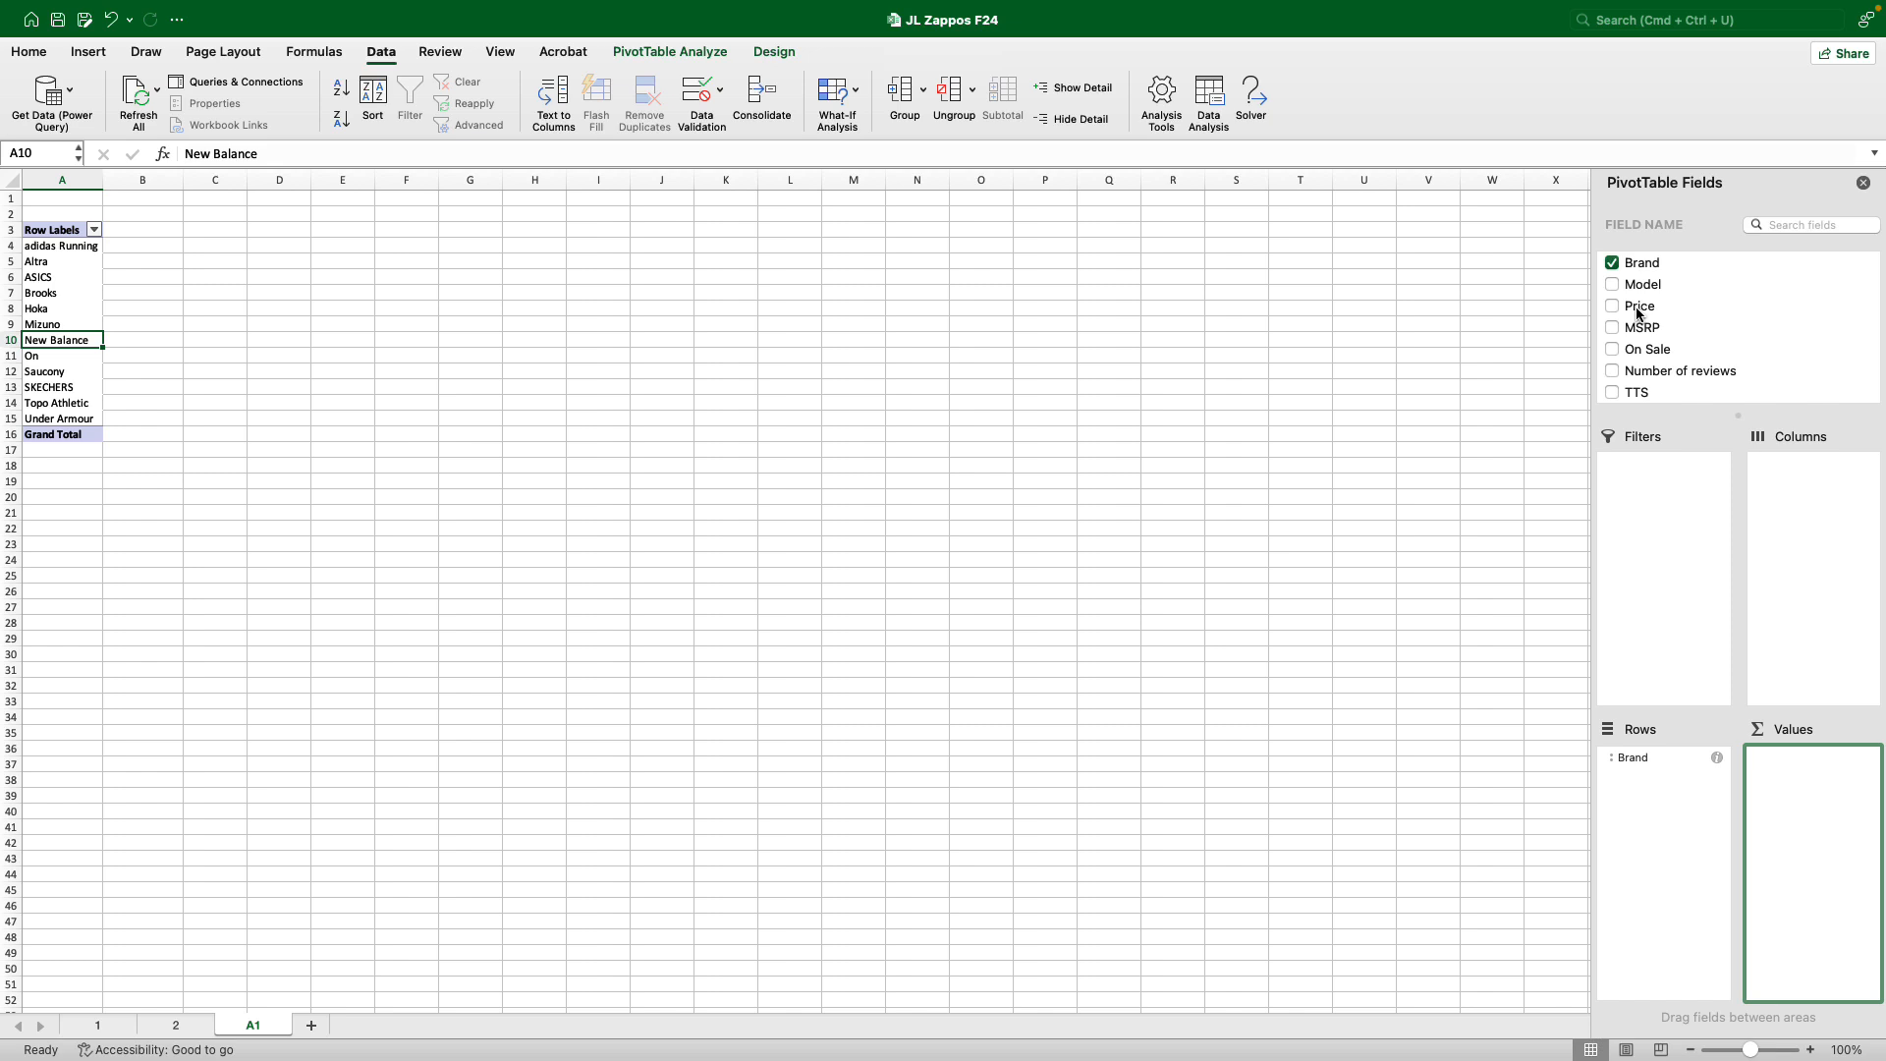
left_click_drag(1638, 313, 1817, 774)
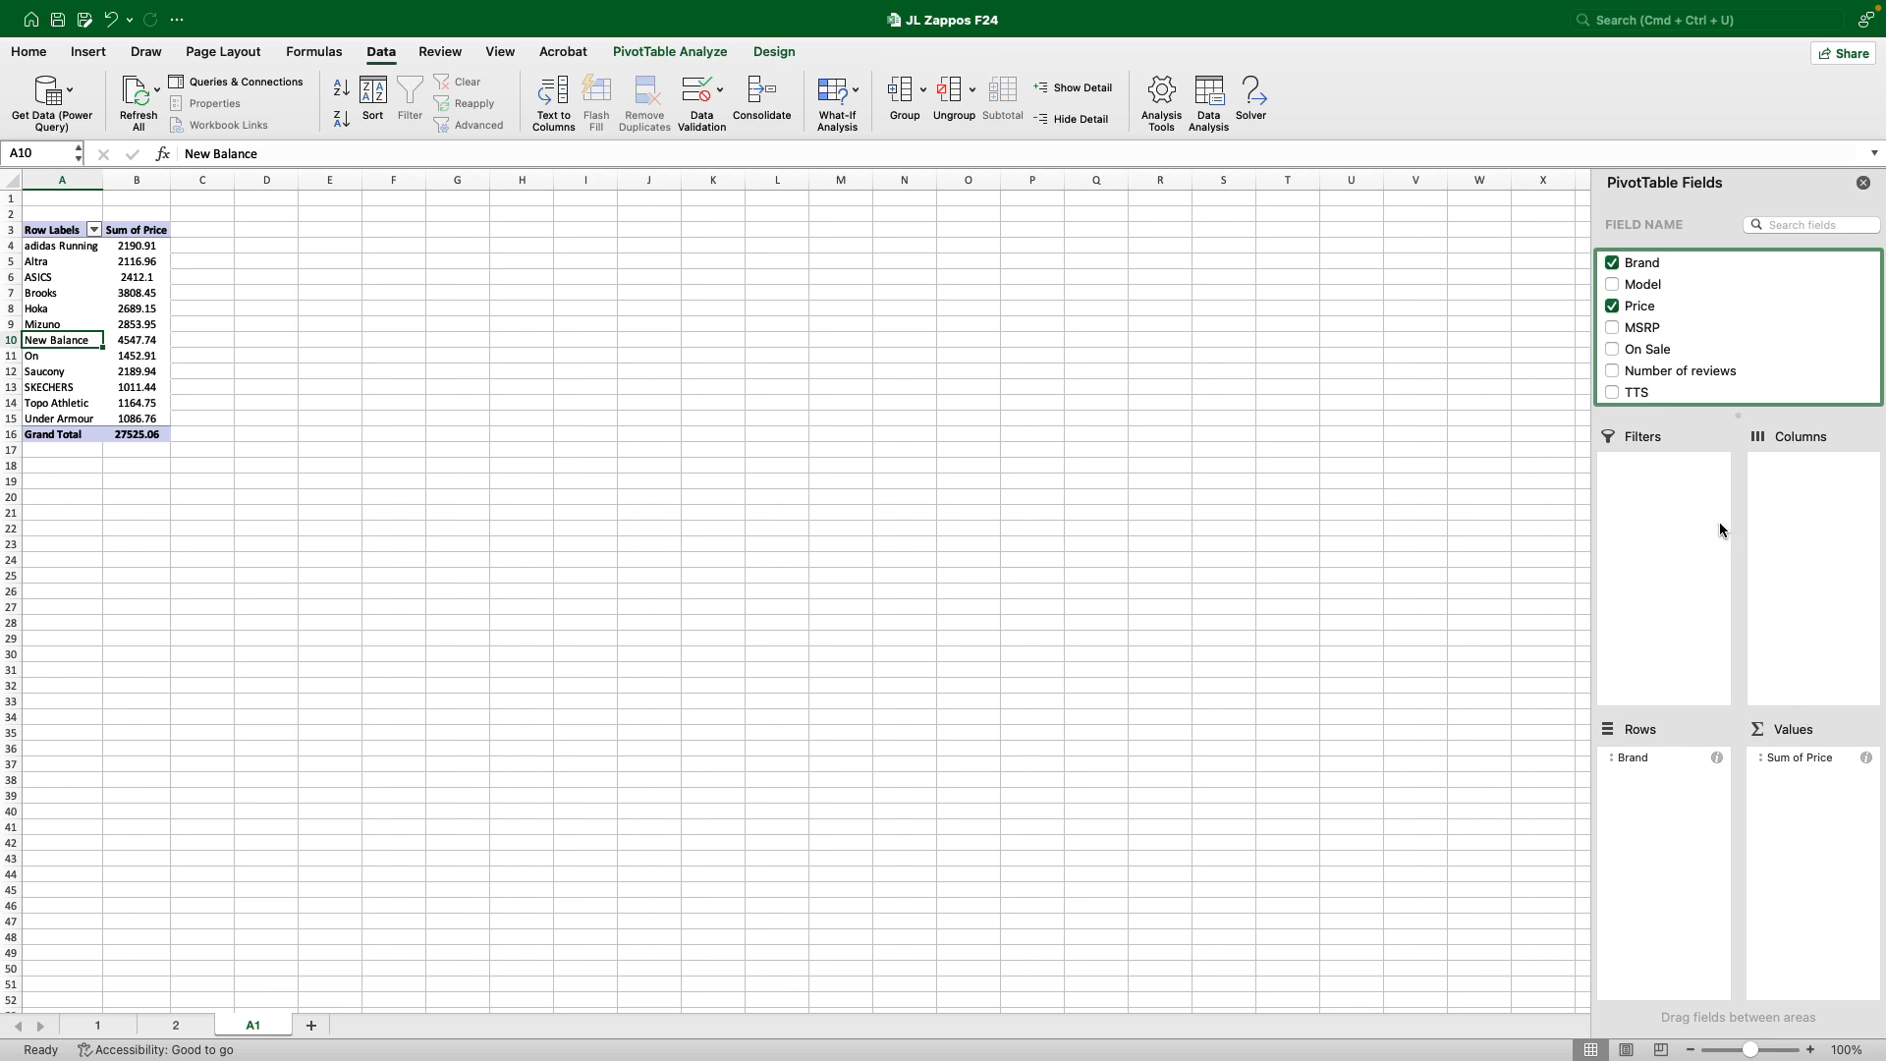
left_click_drag(1642, 355, 1815, 789)
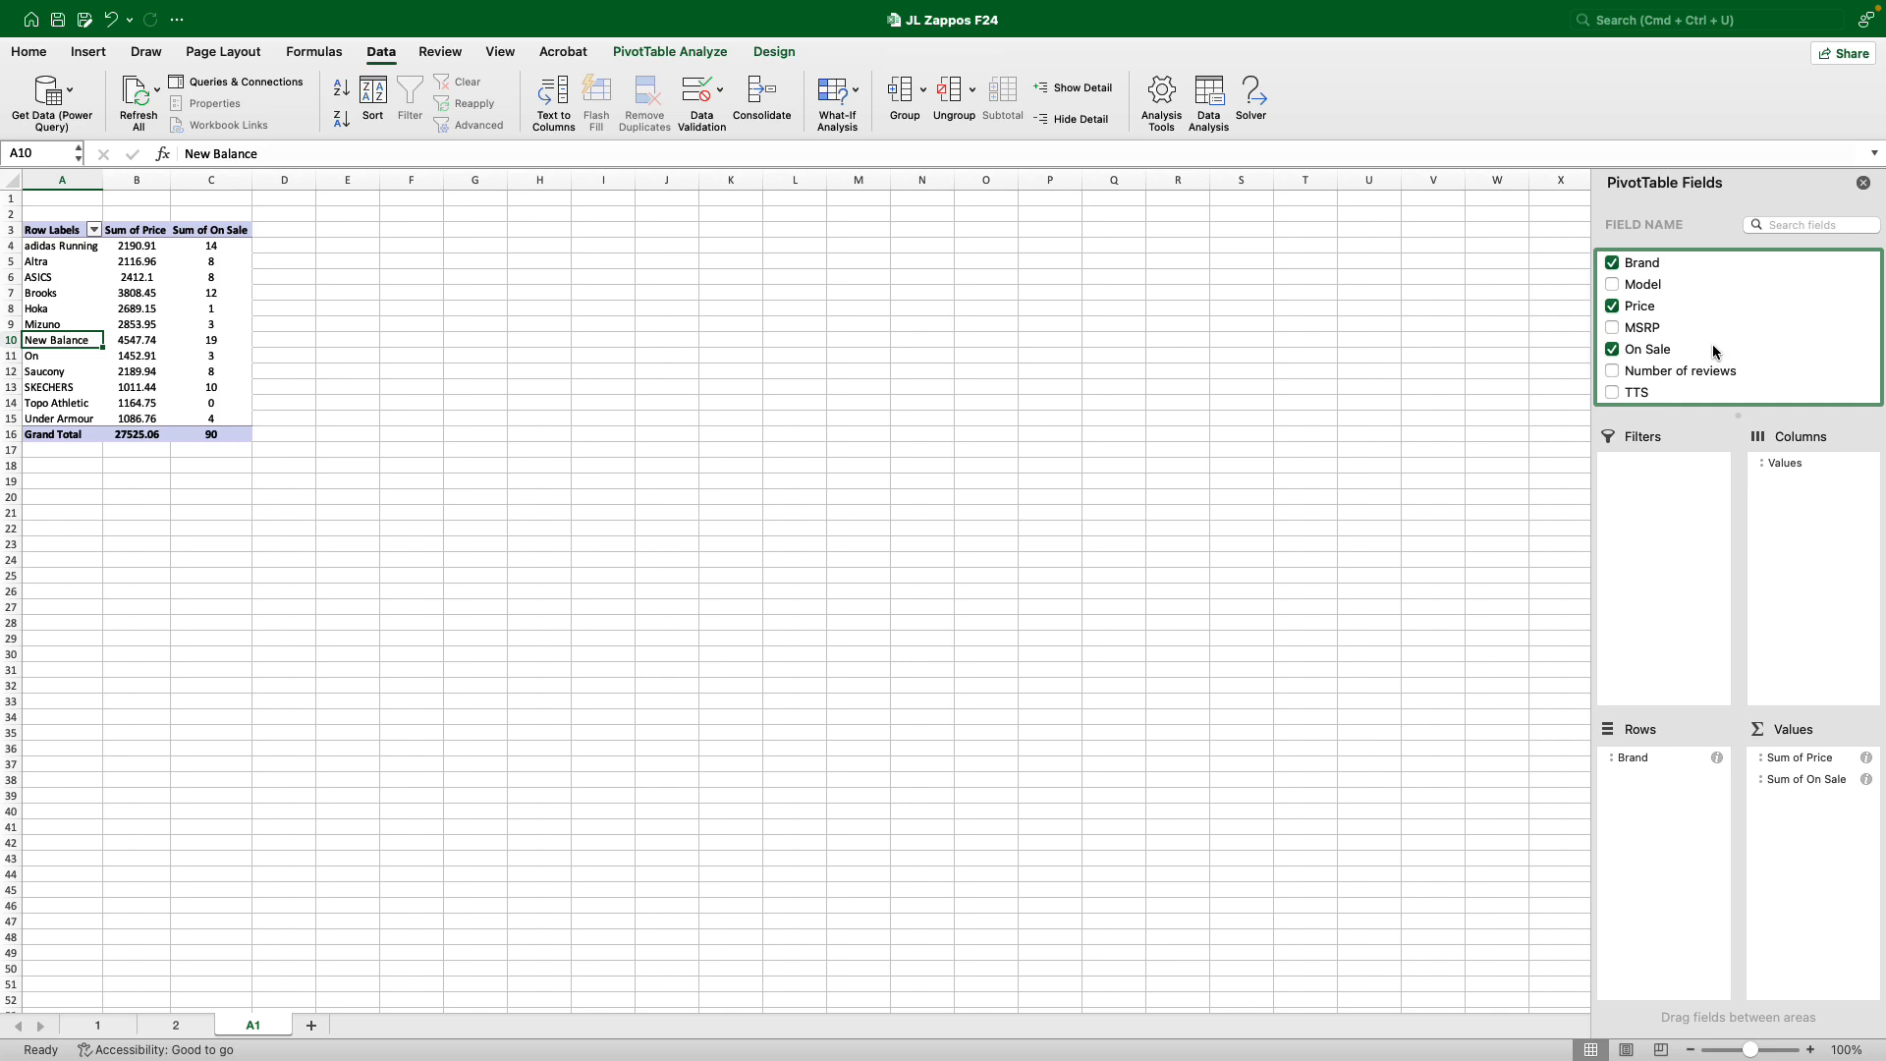
Add TTS, TTW, Overall rating, Comfort rating and Style rating to the PivotTable values.
scroll(1714, 355, "down", 3)
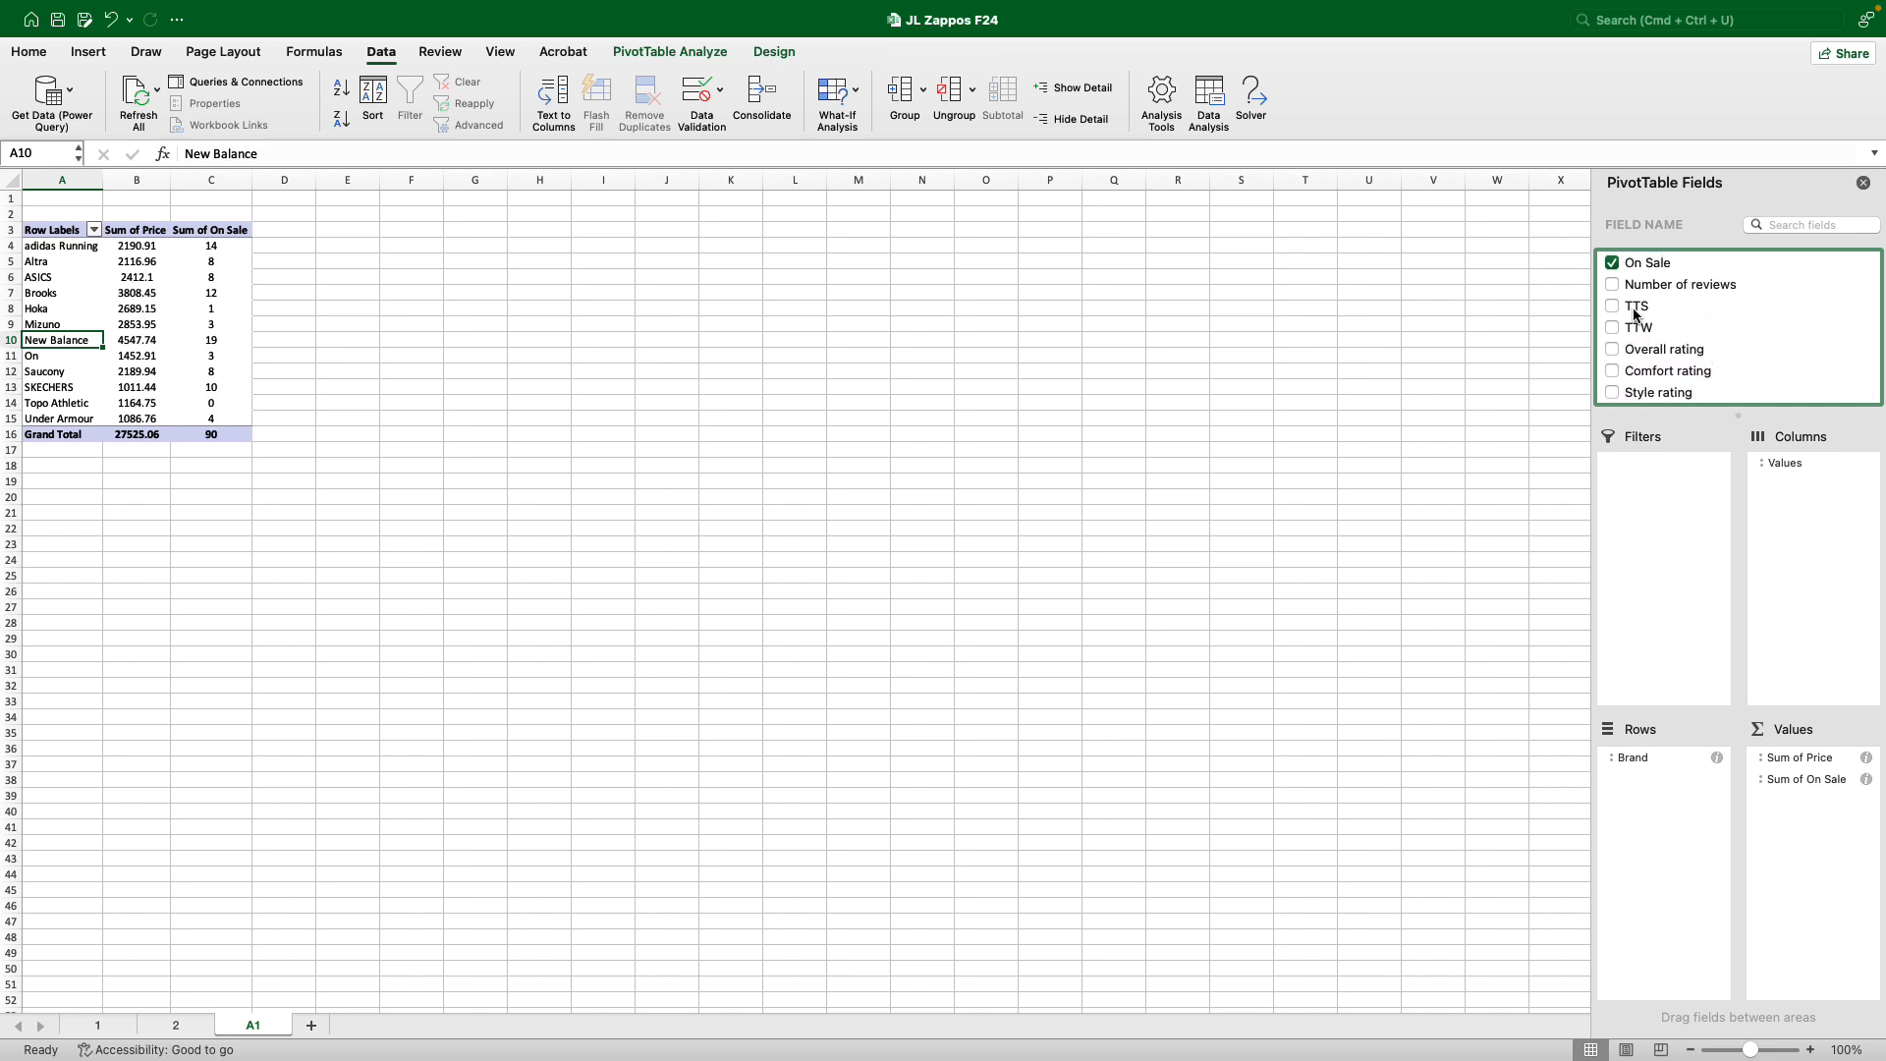
left_click_drag(1636, 315, 1822, 820)
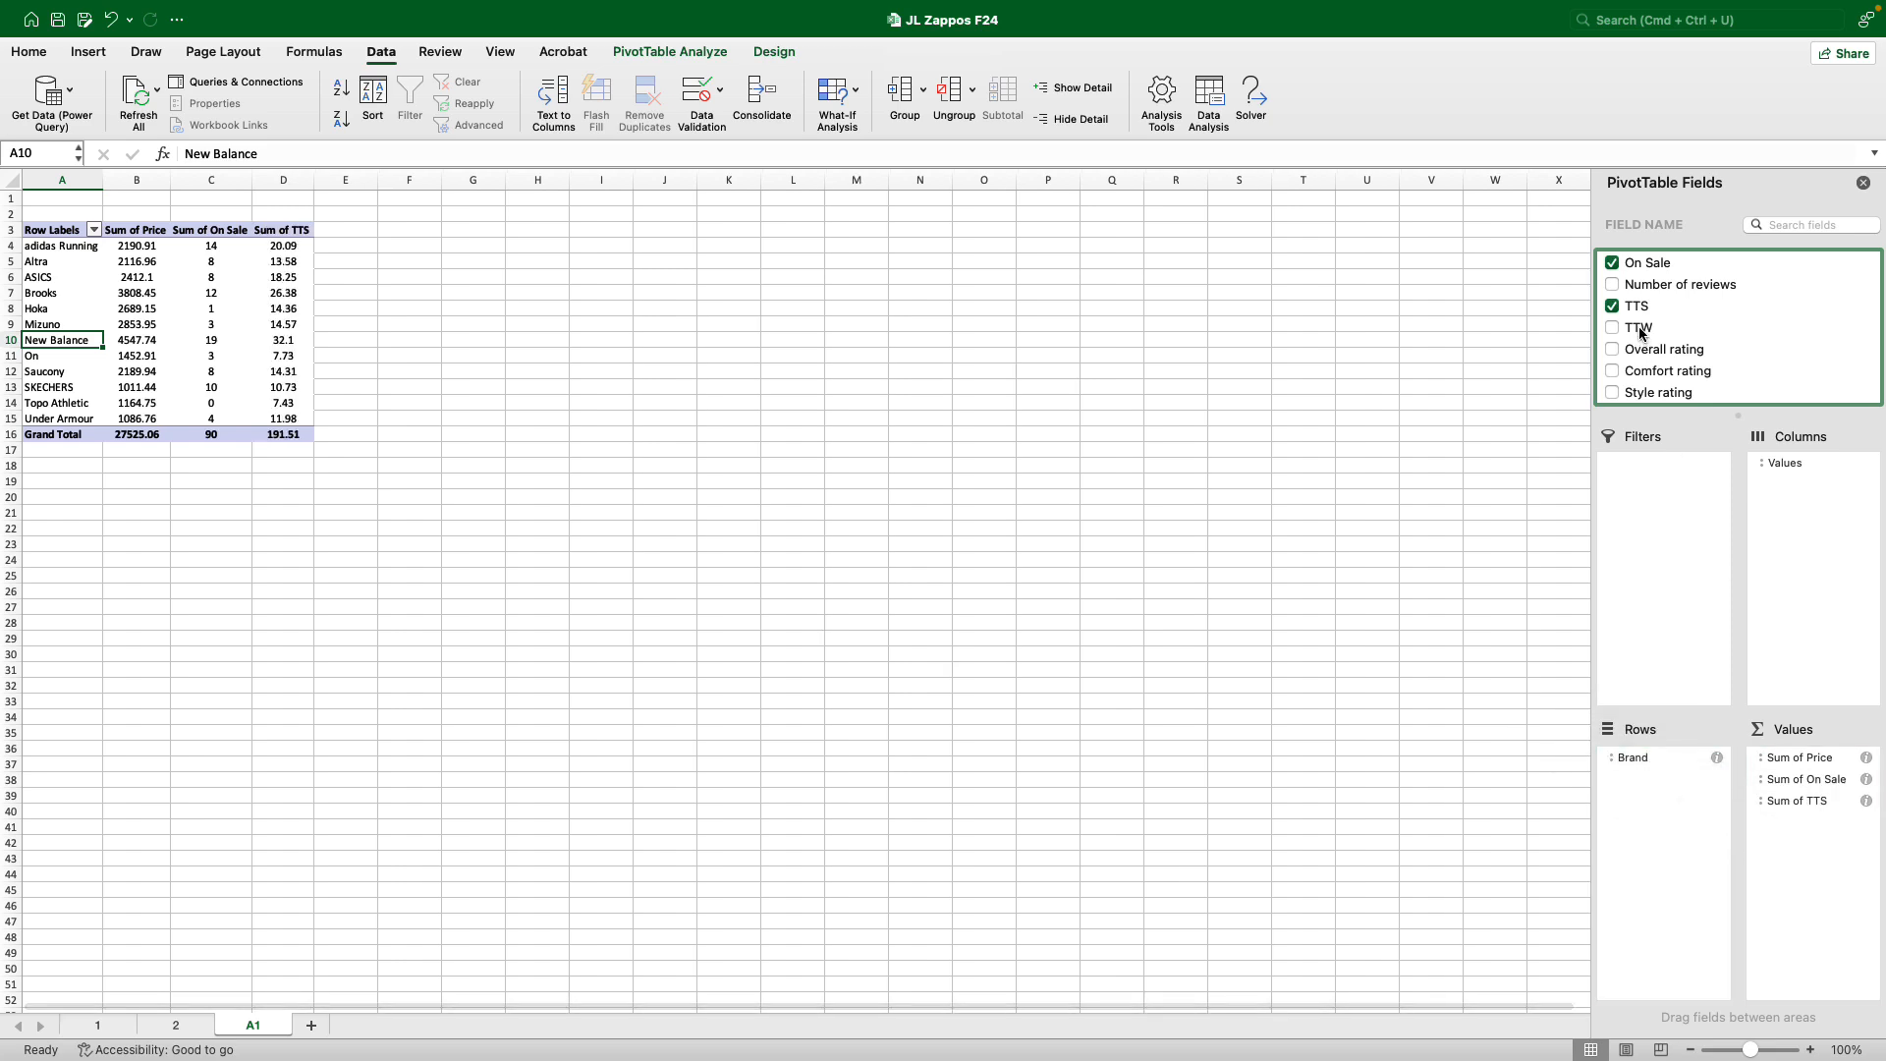
left_click_drag(1638, 332, 1811, 833)
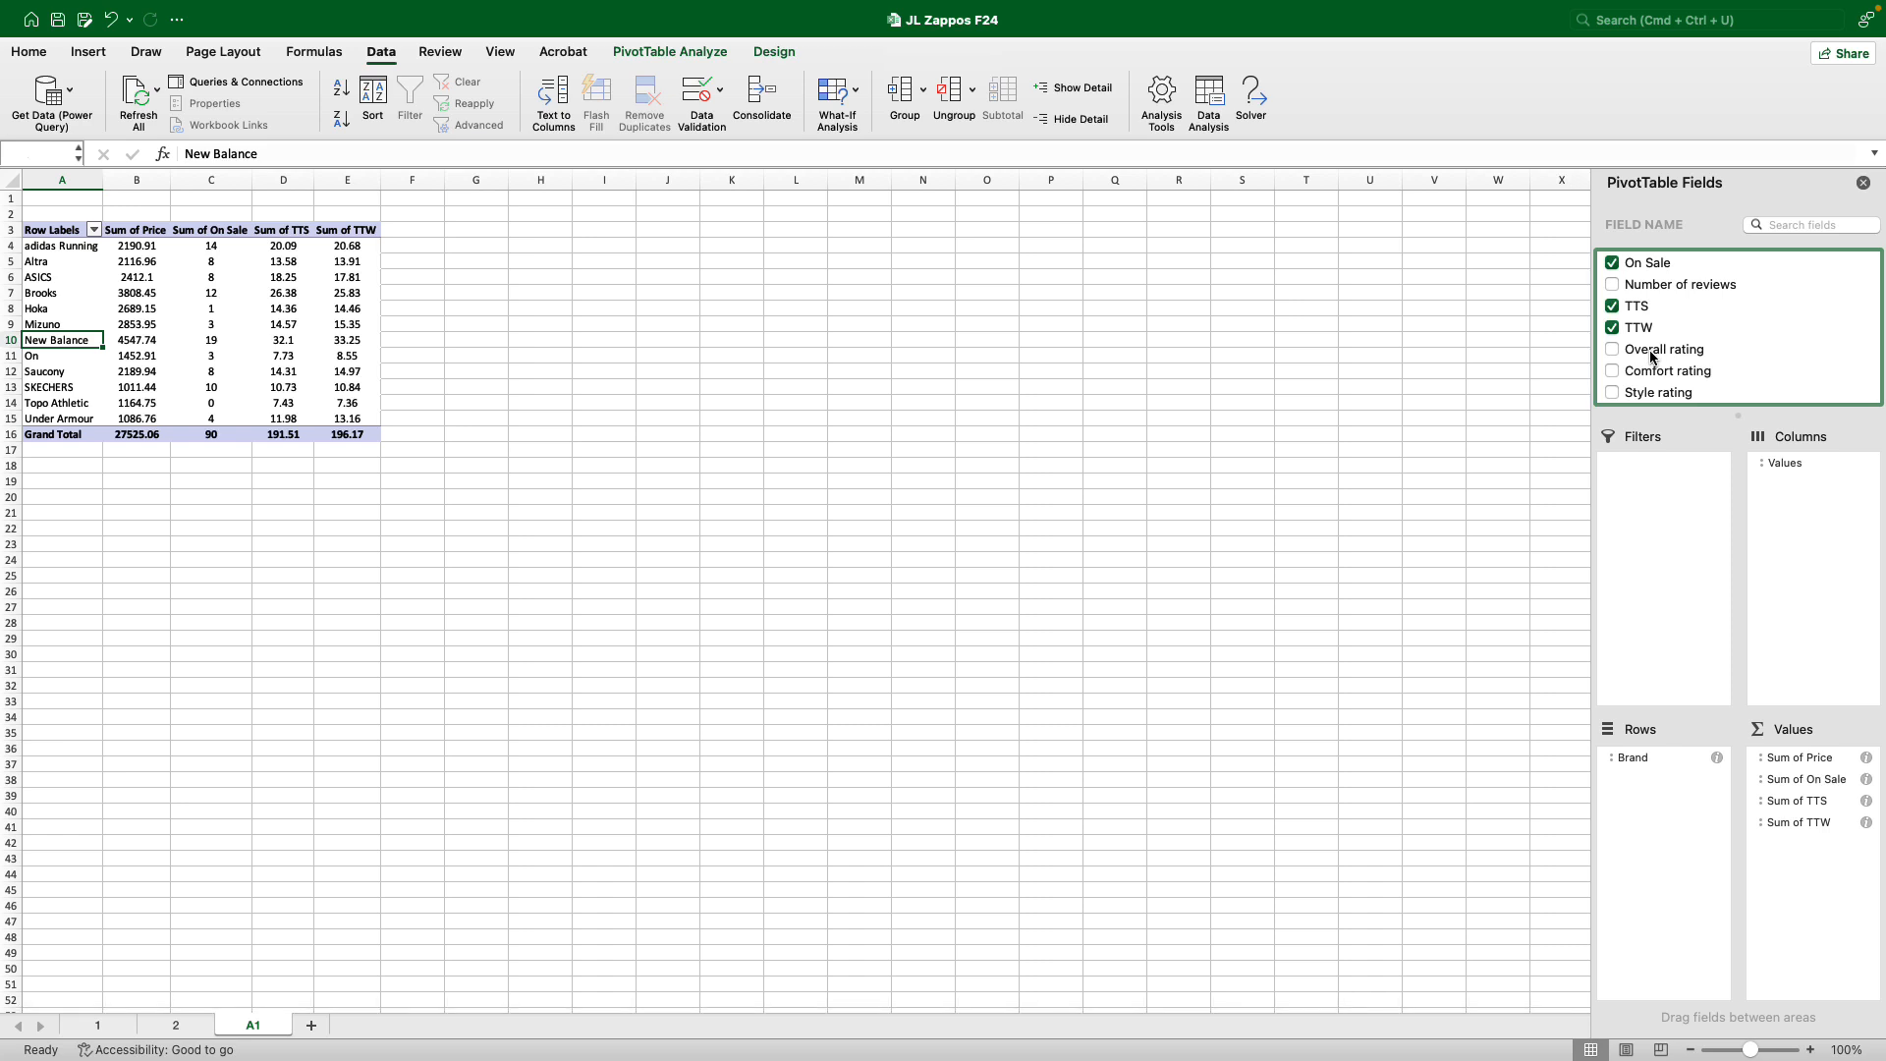
left_click_drag(1653, 356, 1822, 864)
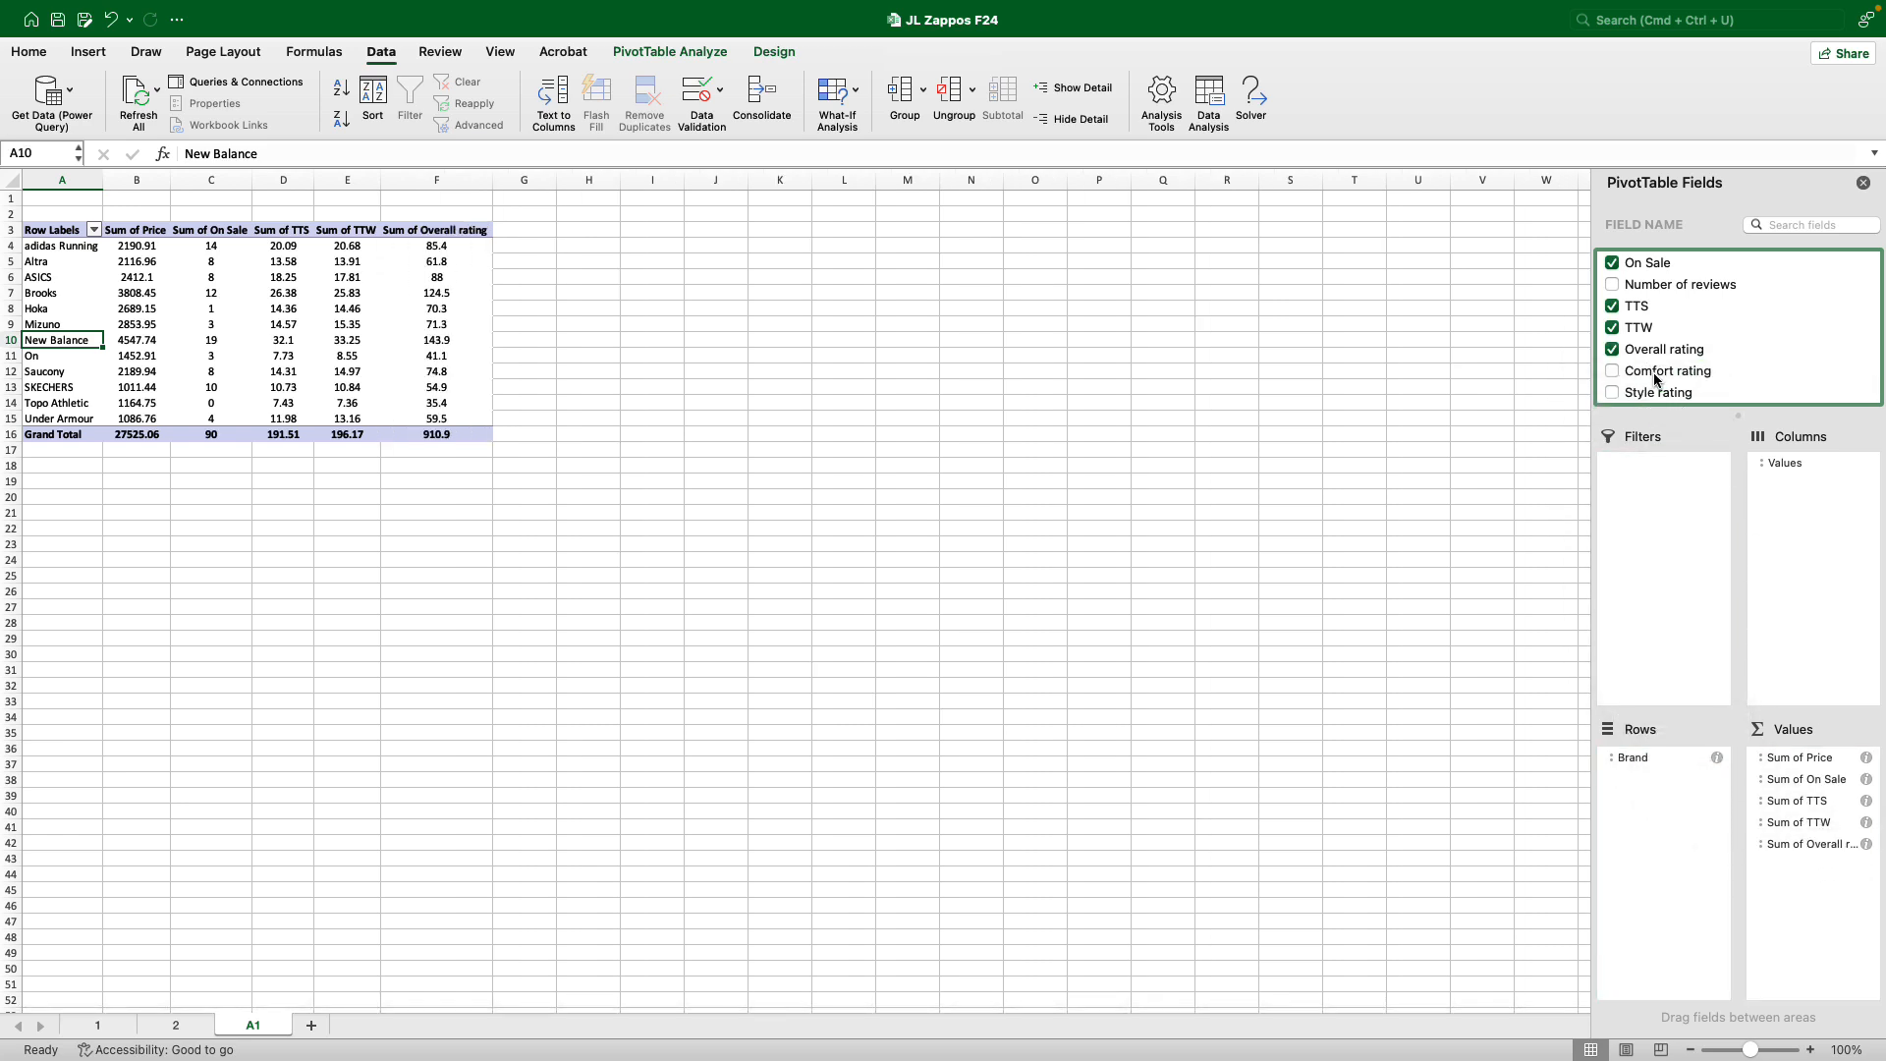
left_click_drag(1654, 374, 1805, 881)
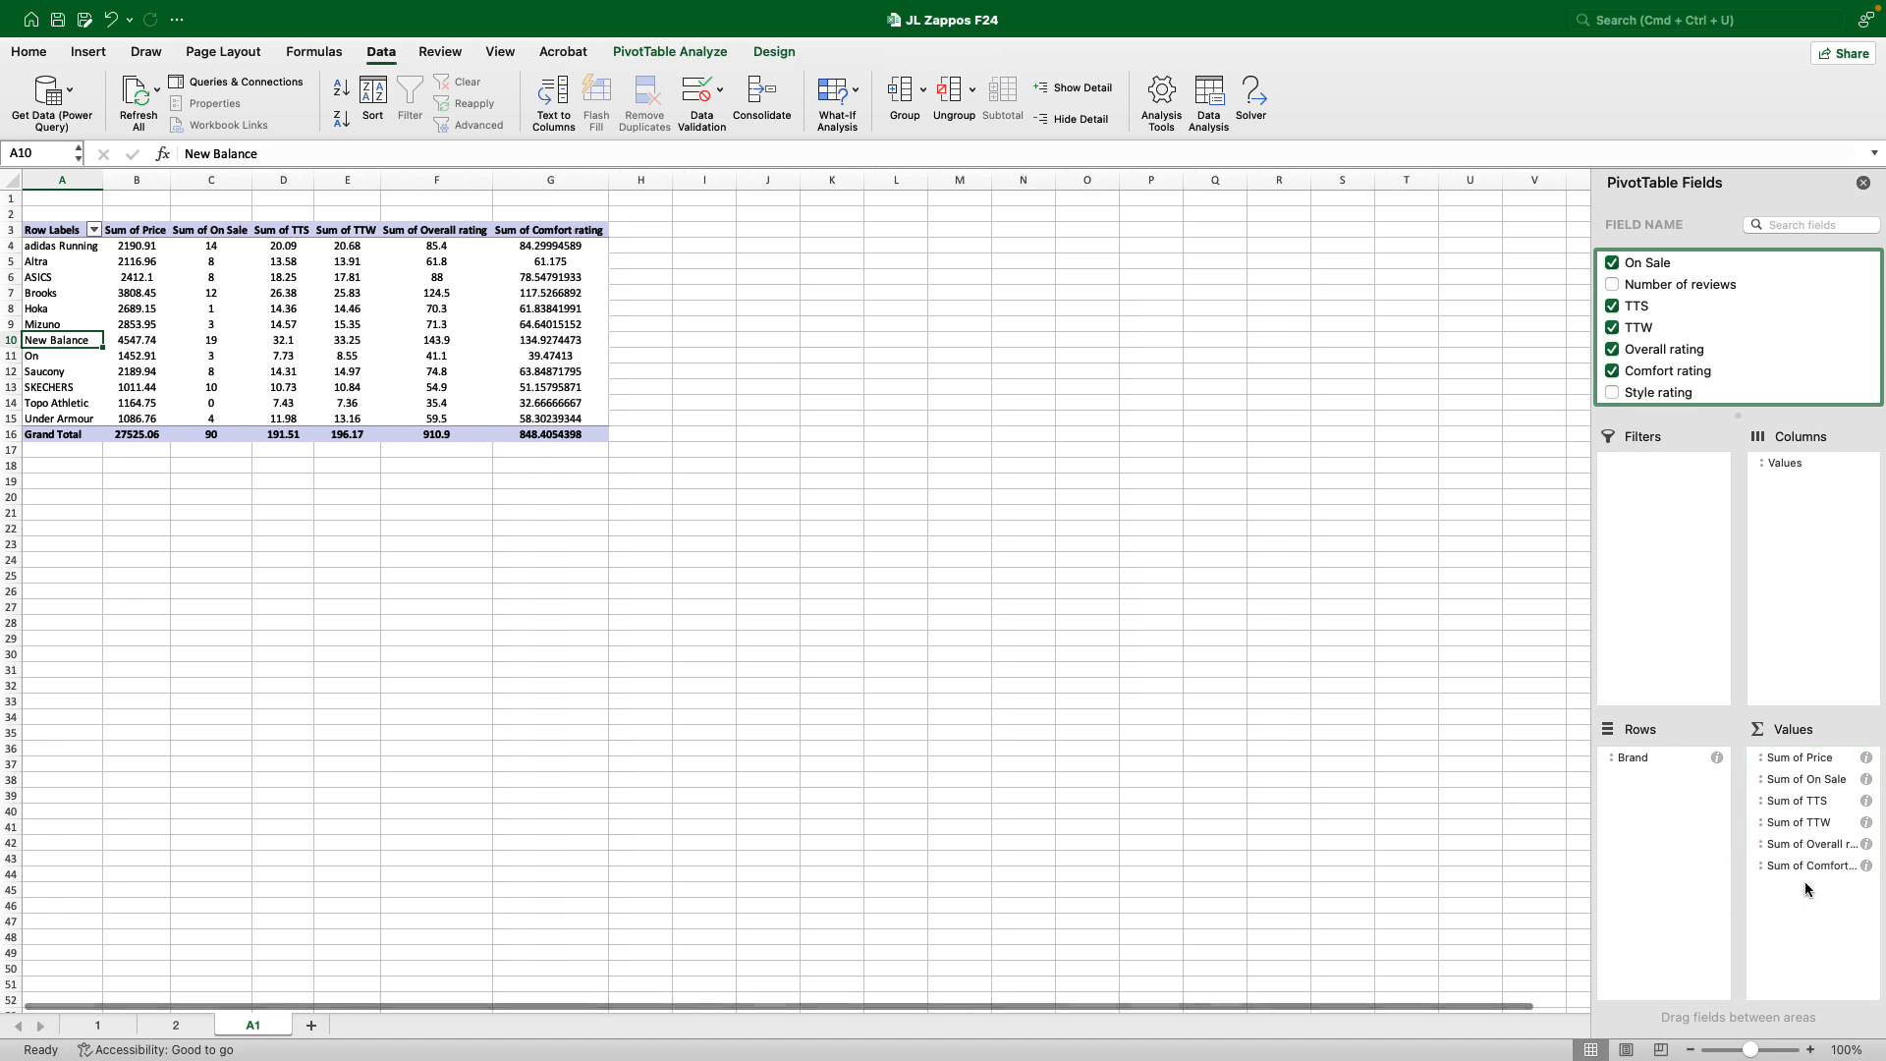
left_click_drag(1651, 394, 1817, 888)
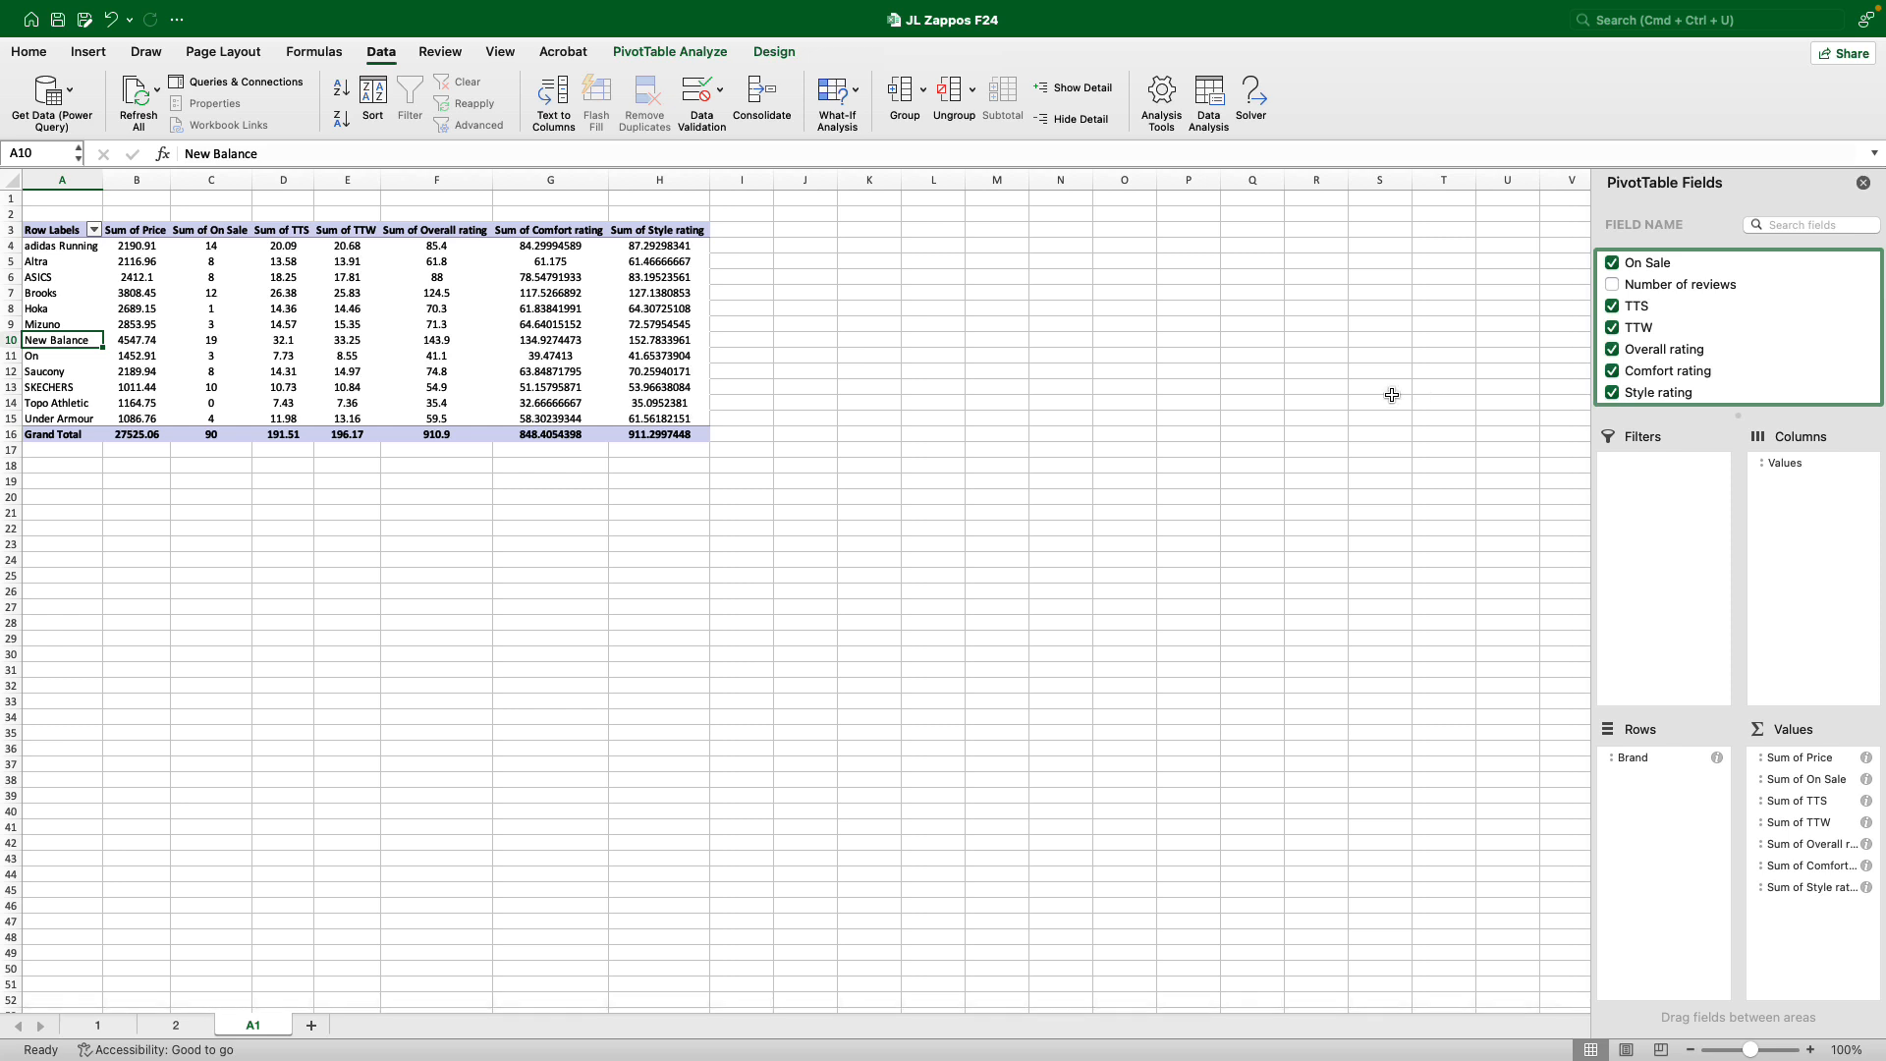
left_click(124, 231)
left_click(192, 231)
left_click(267, 231)
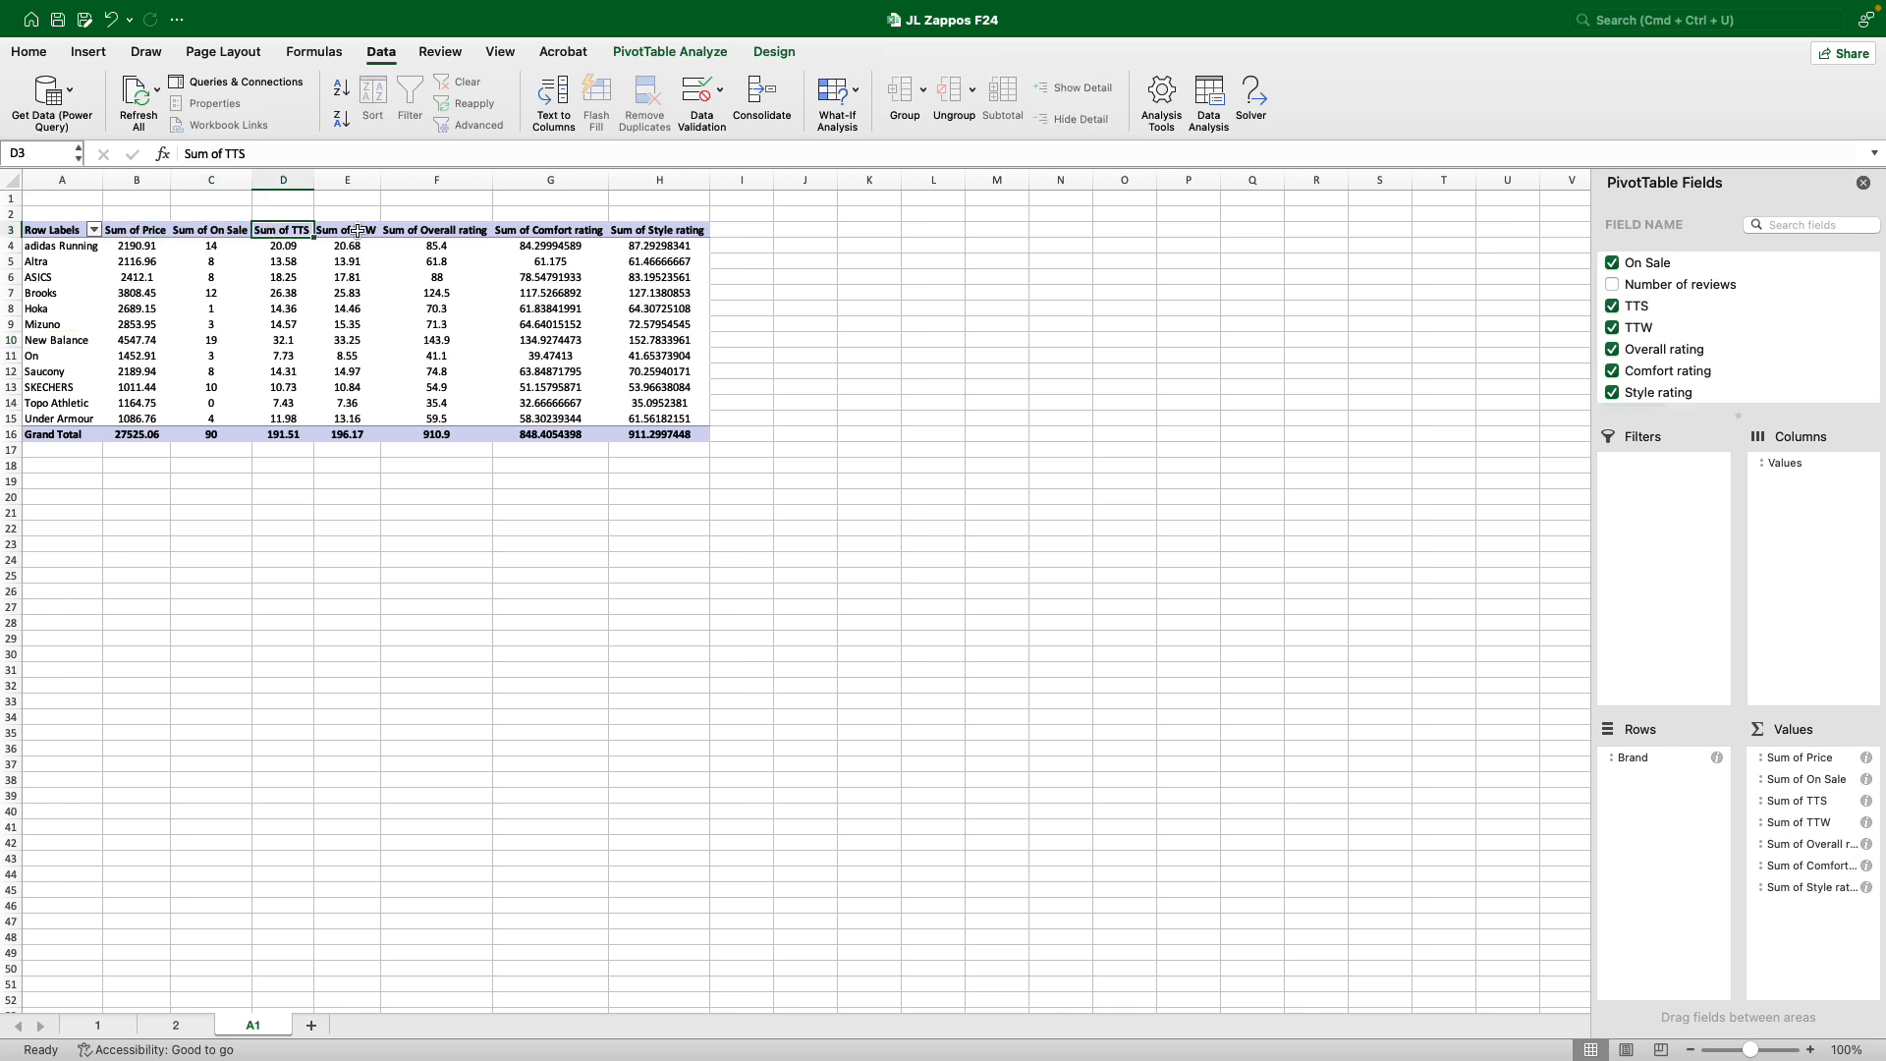
left_click(357, 231)
left_click(420, 231)
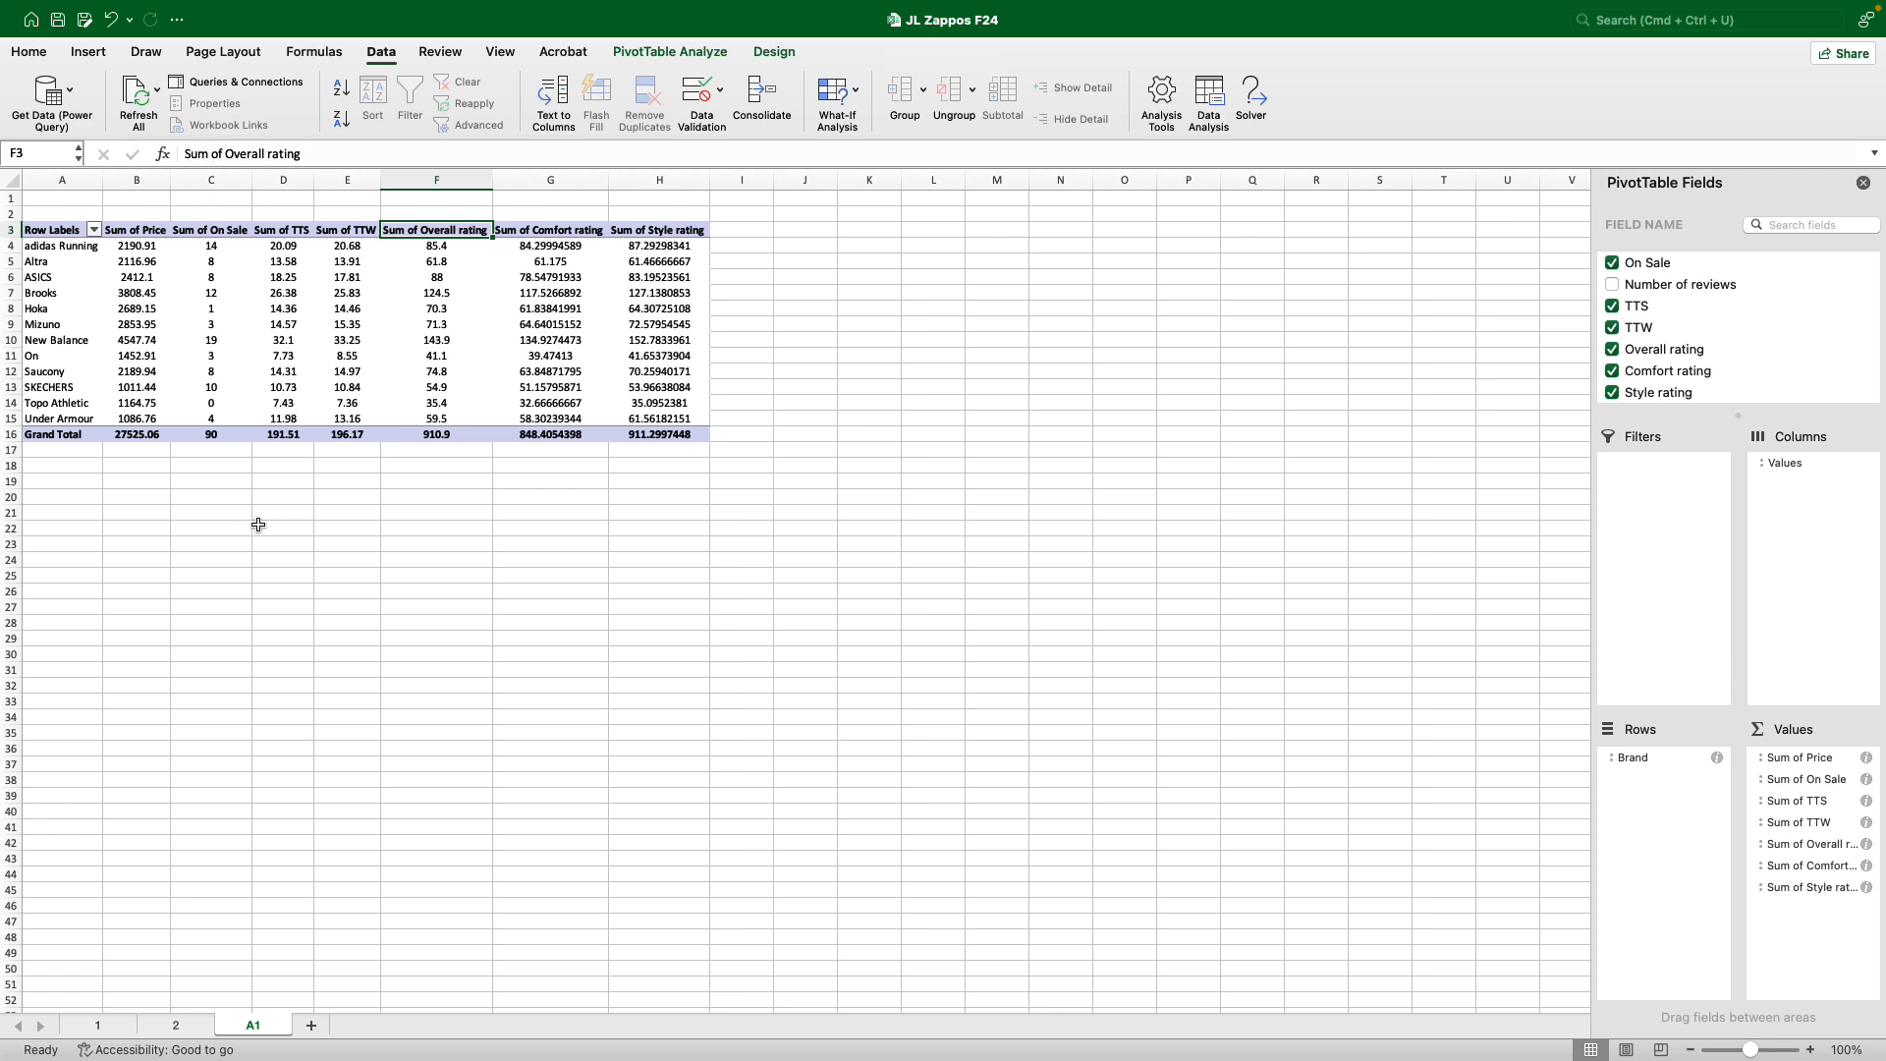
Change the PivotTable's Price and On Sale values to be summarised by Average.
left_click(138, 247)
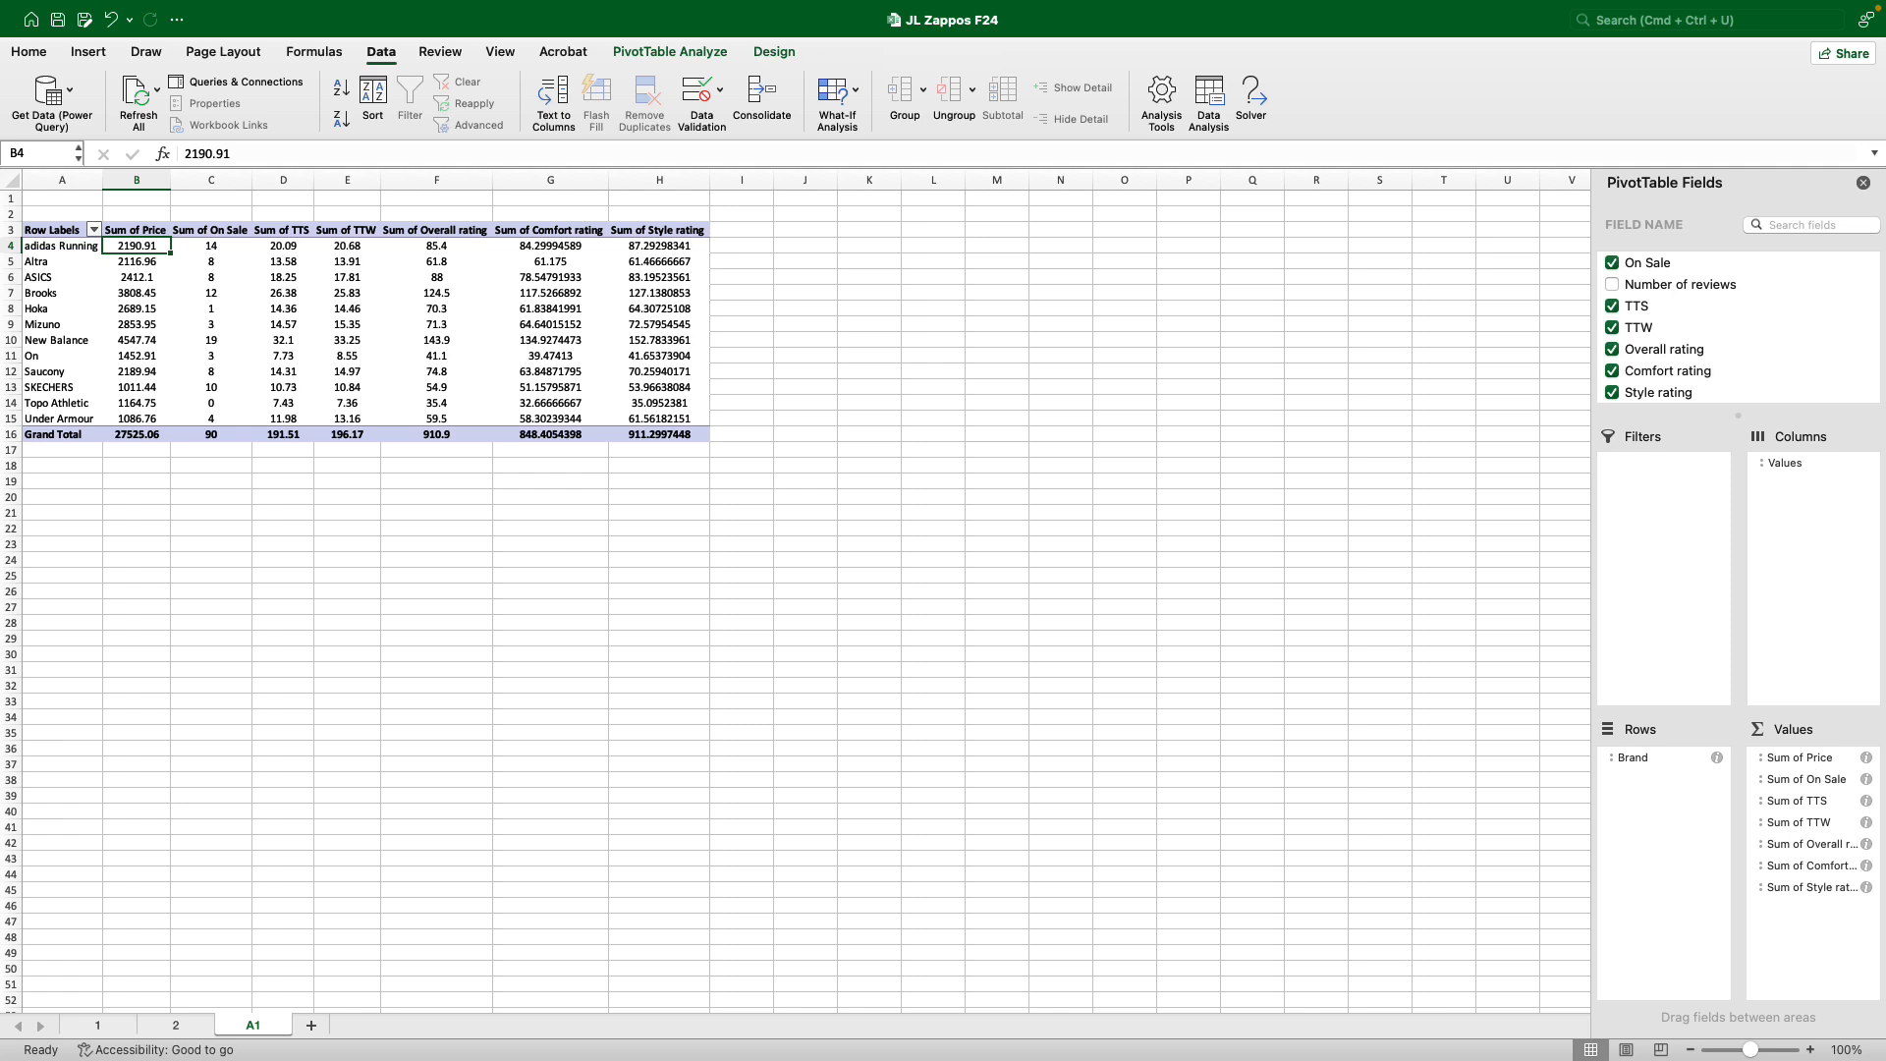
left_click(1866, 759)
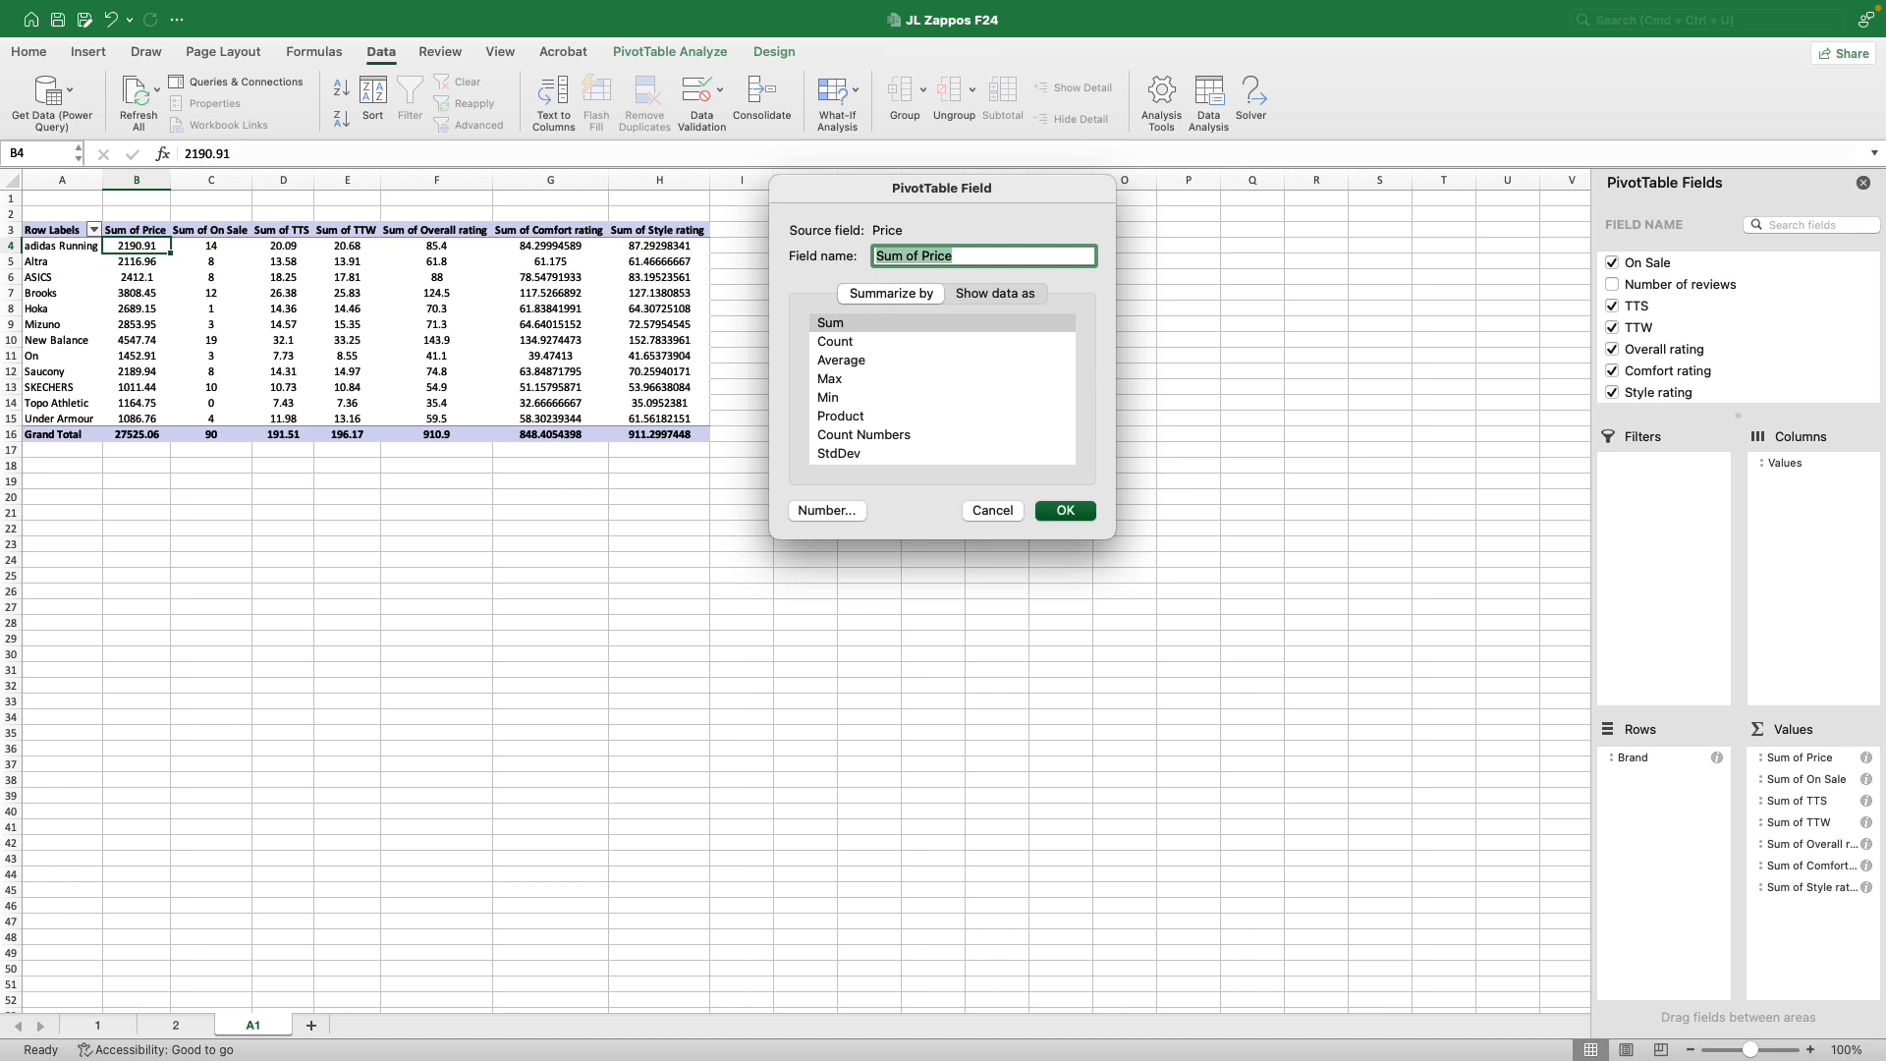
left_click(841, 361)
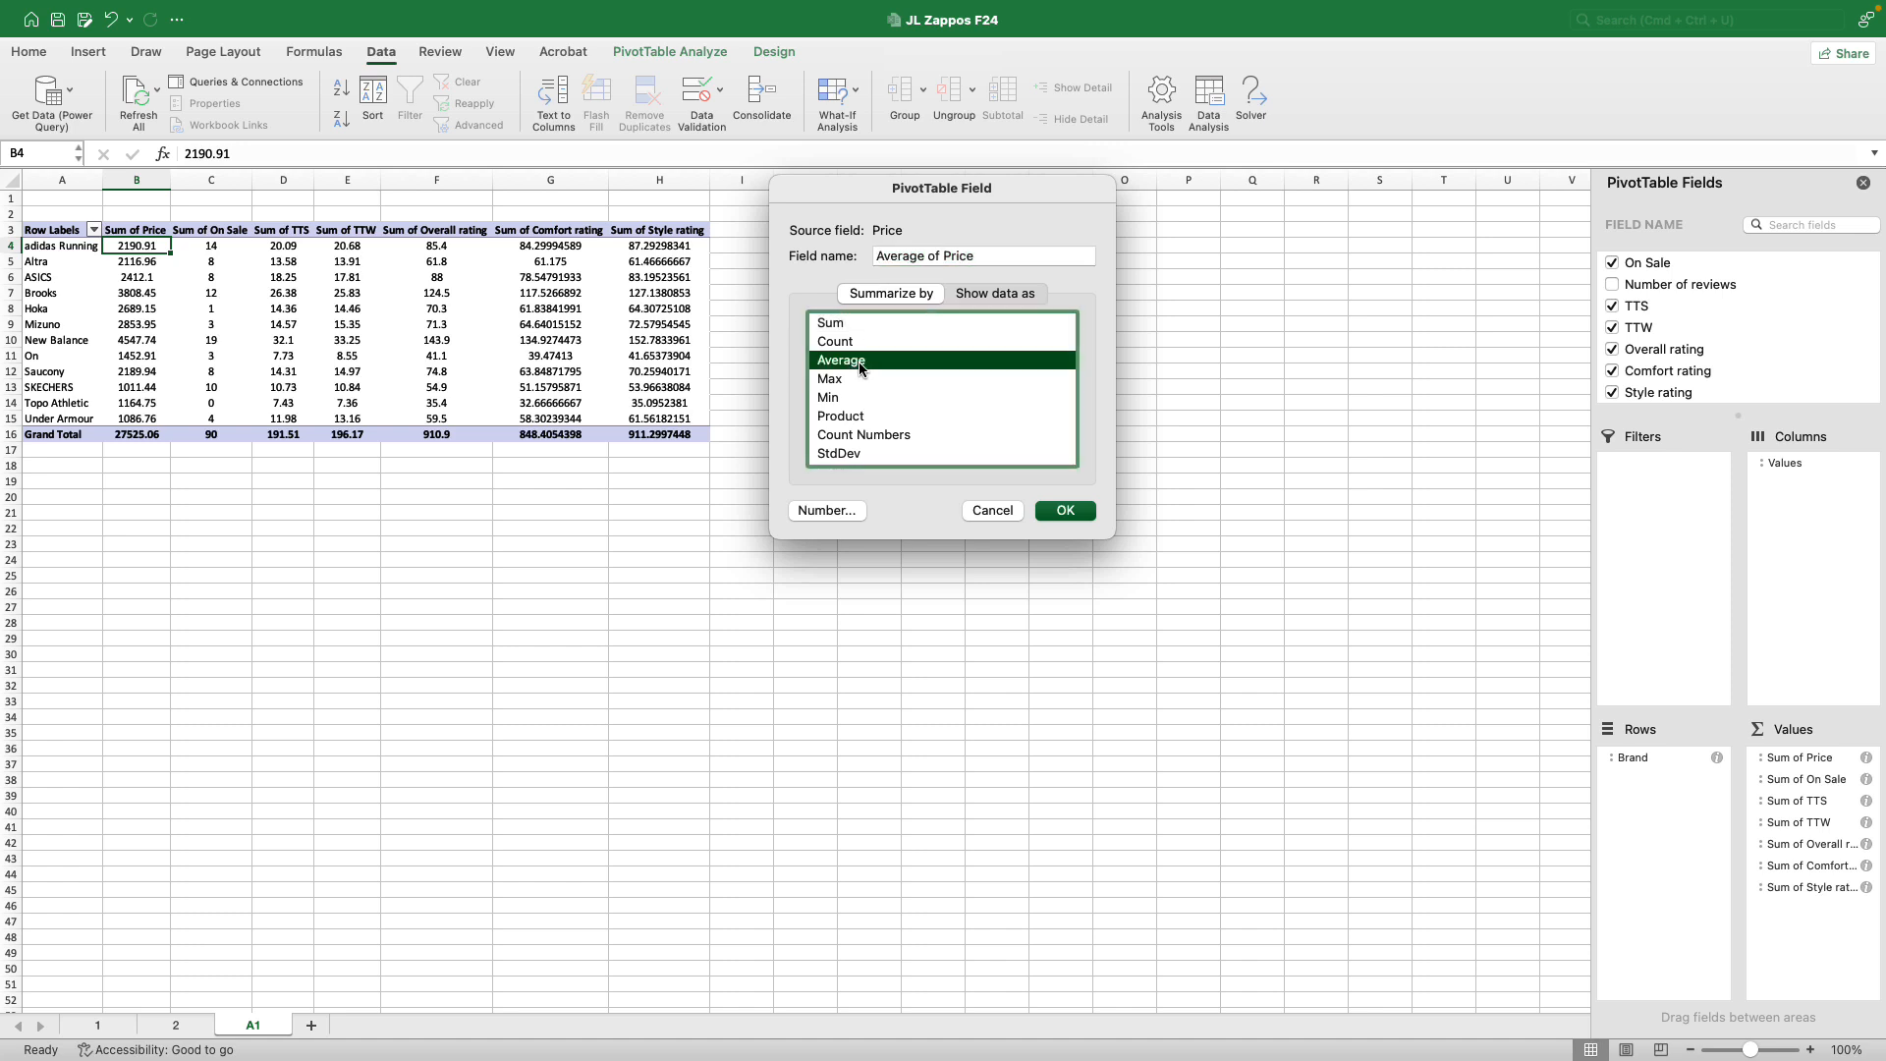
left_click(1066, 511)
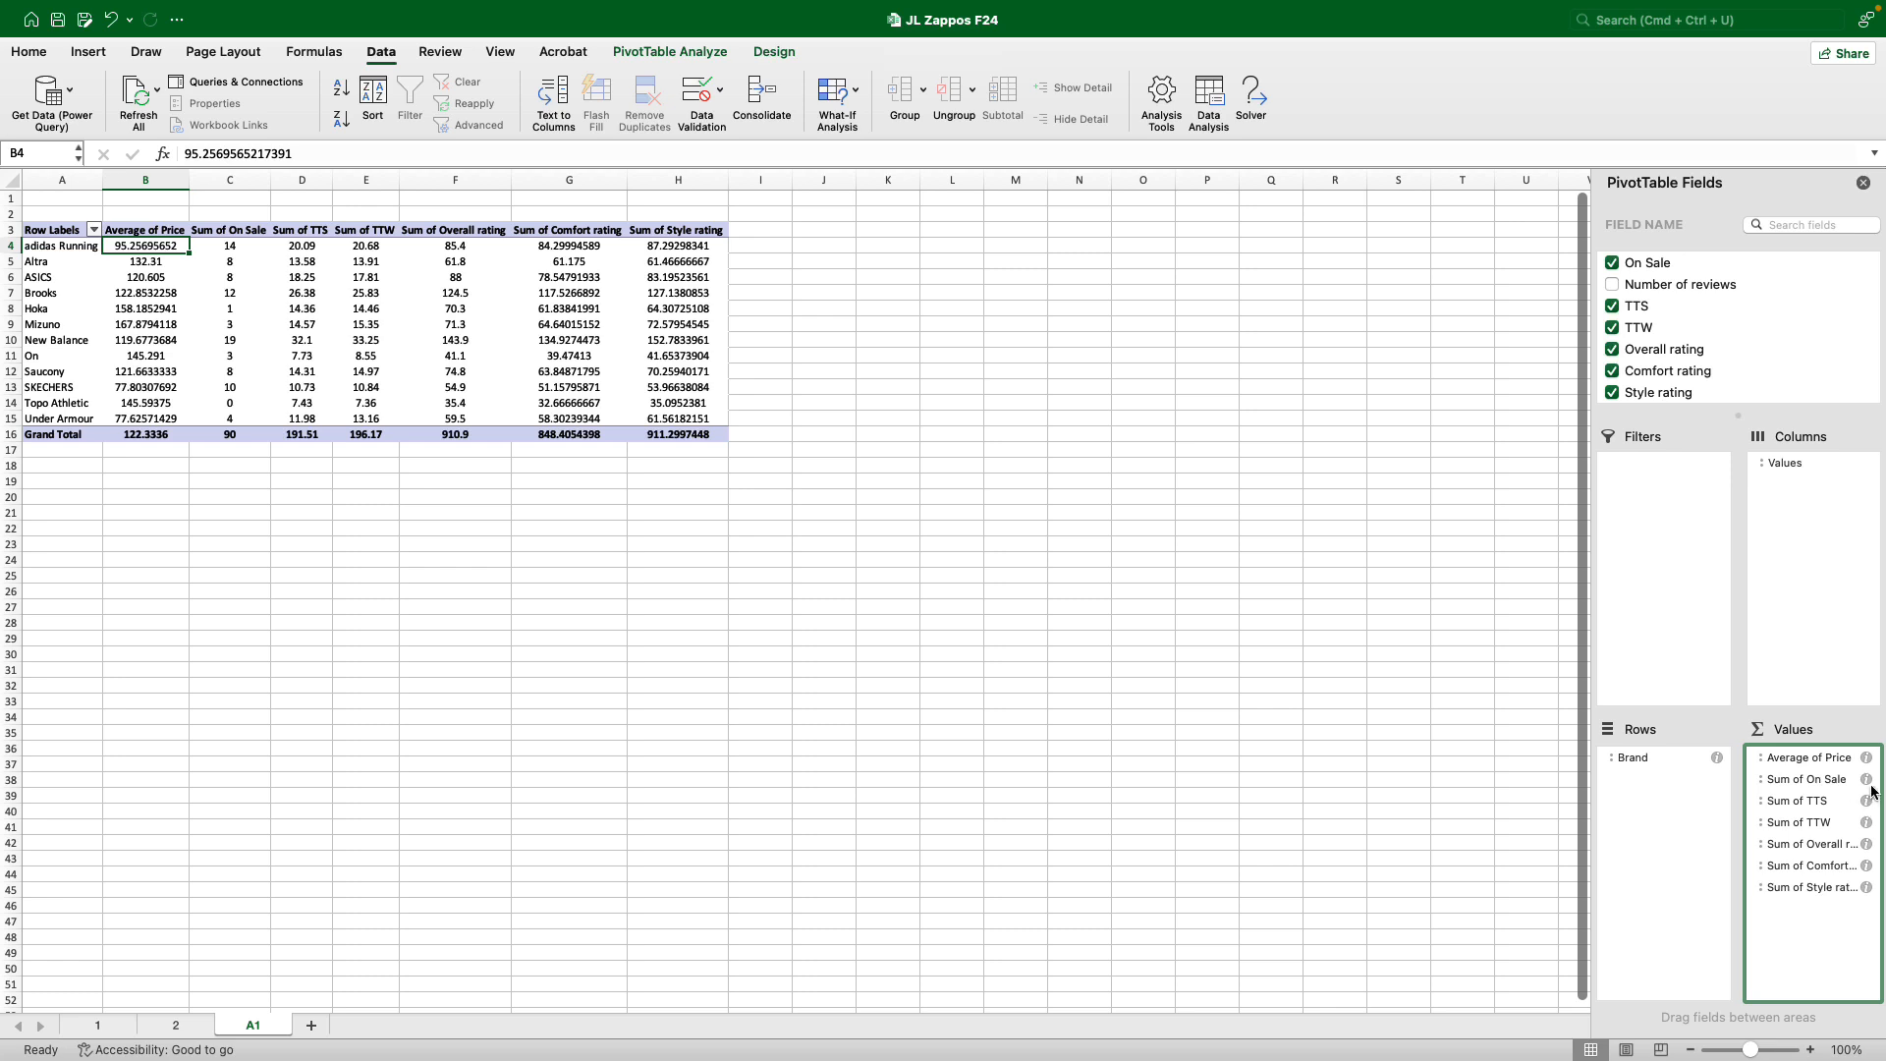
left_click(1794, 783)
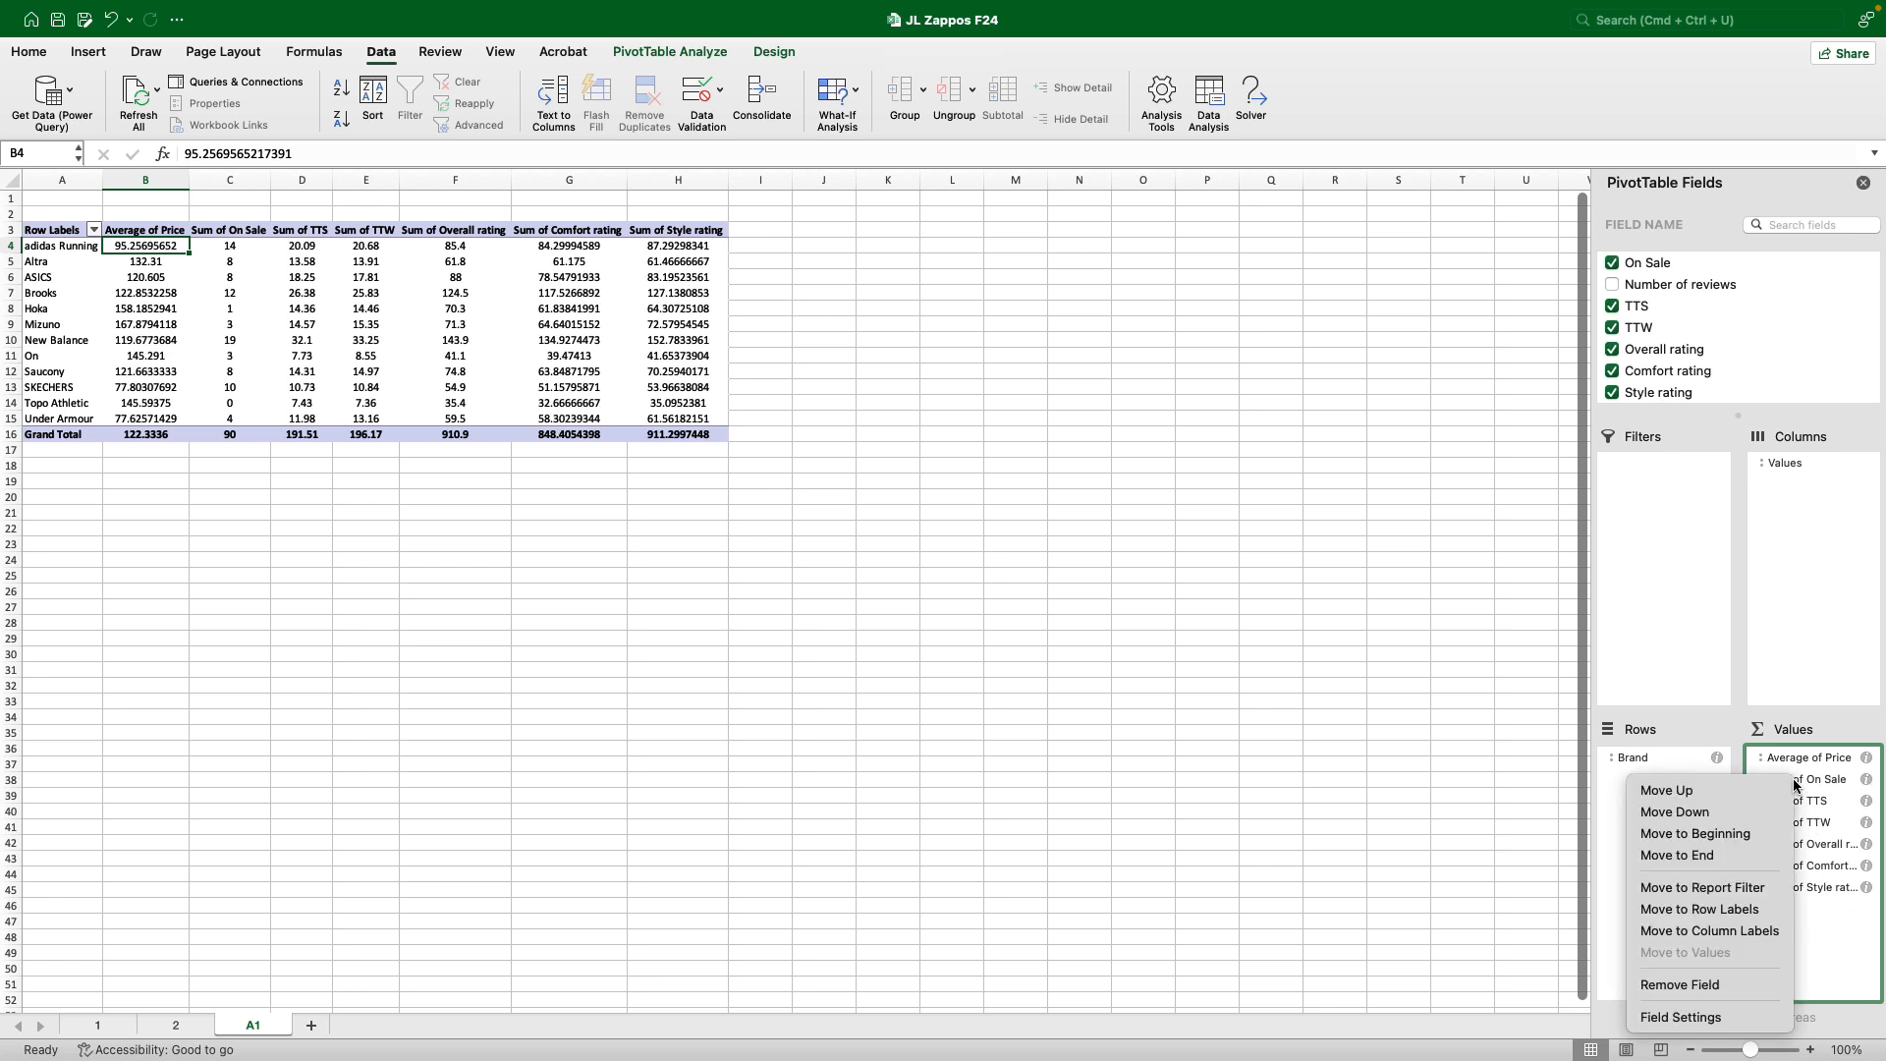
left_click(1689, 1019)
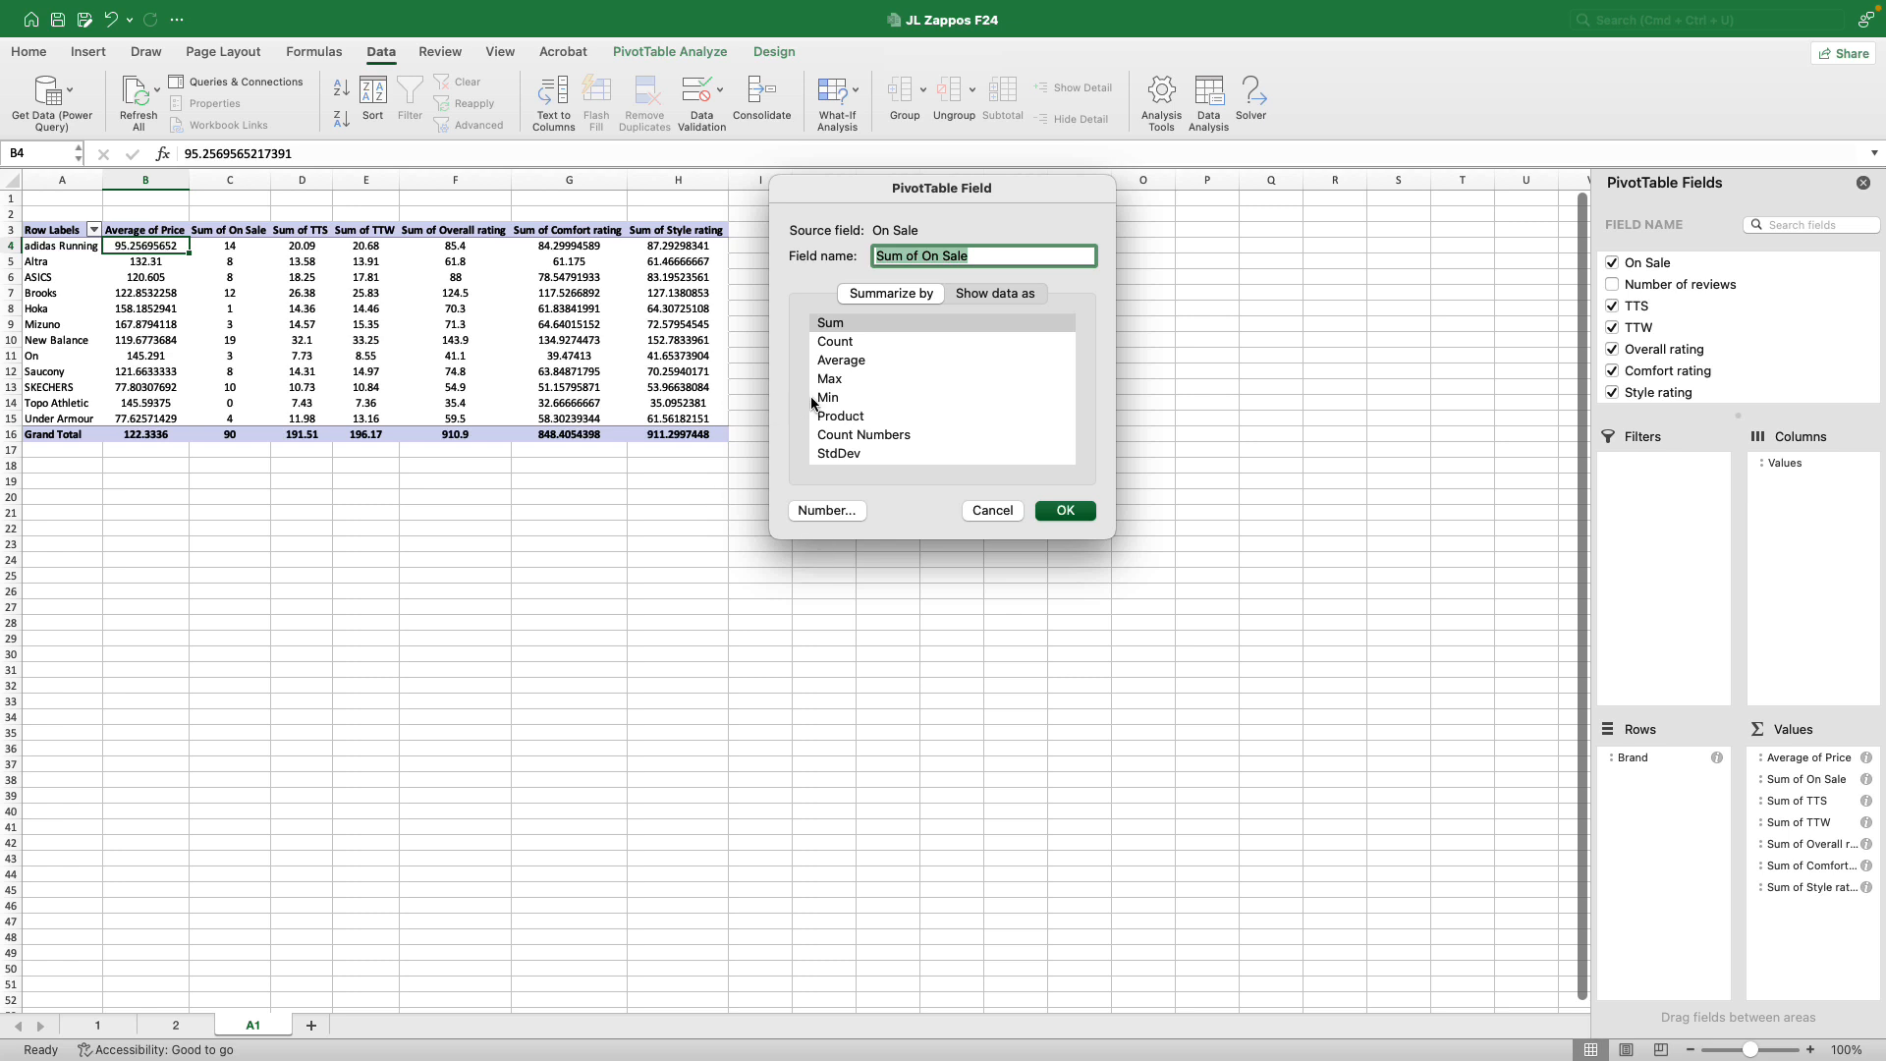
left_click(835, 362)
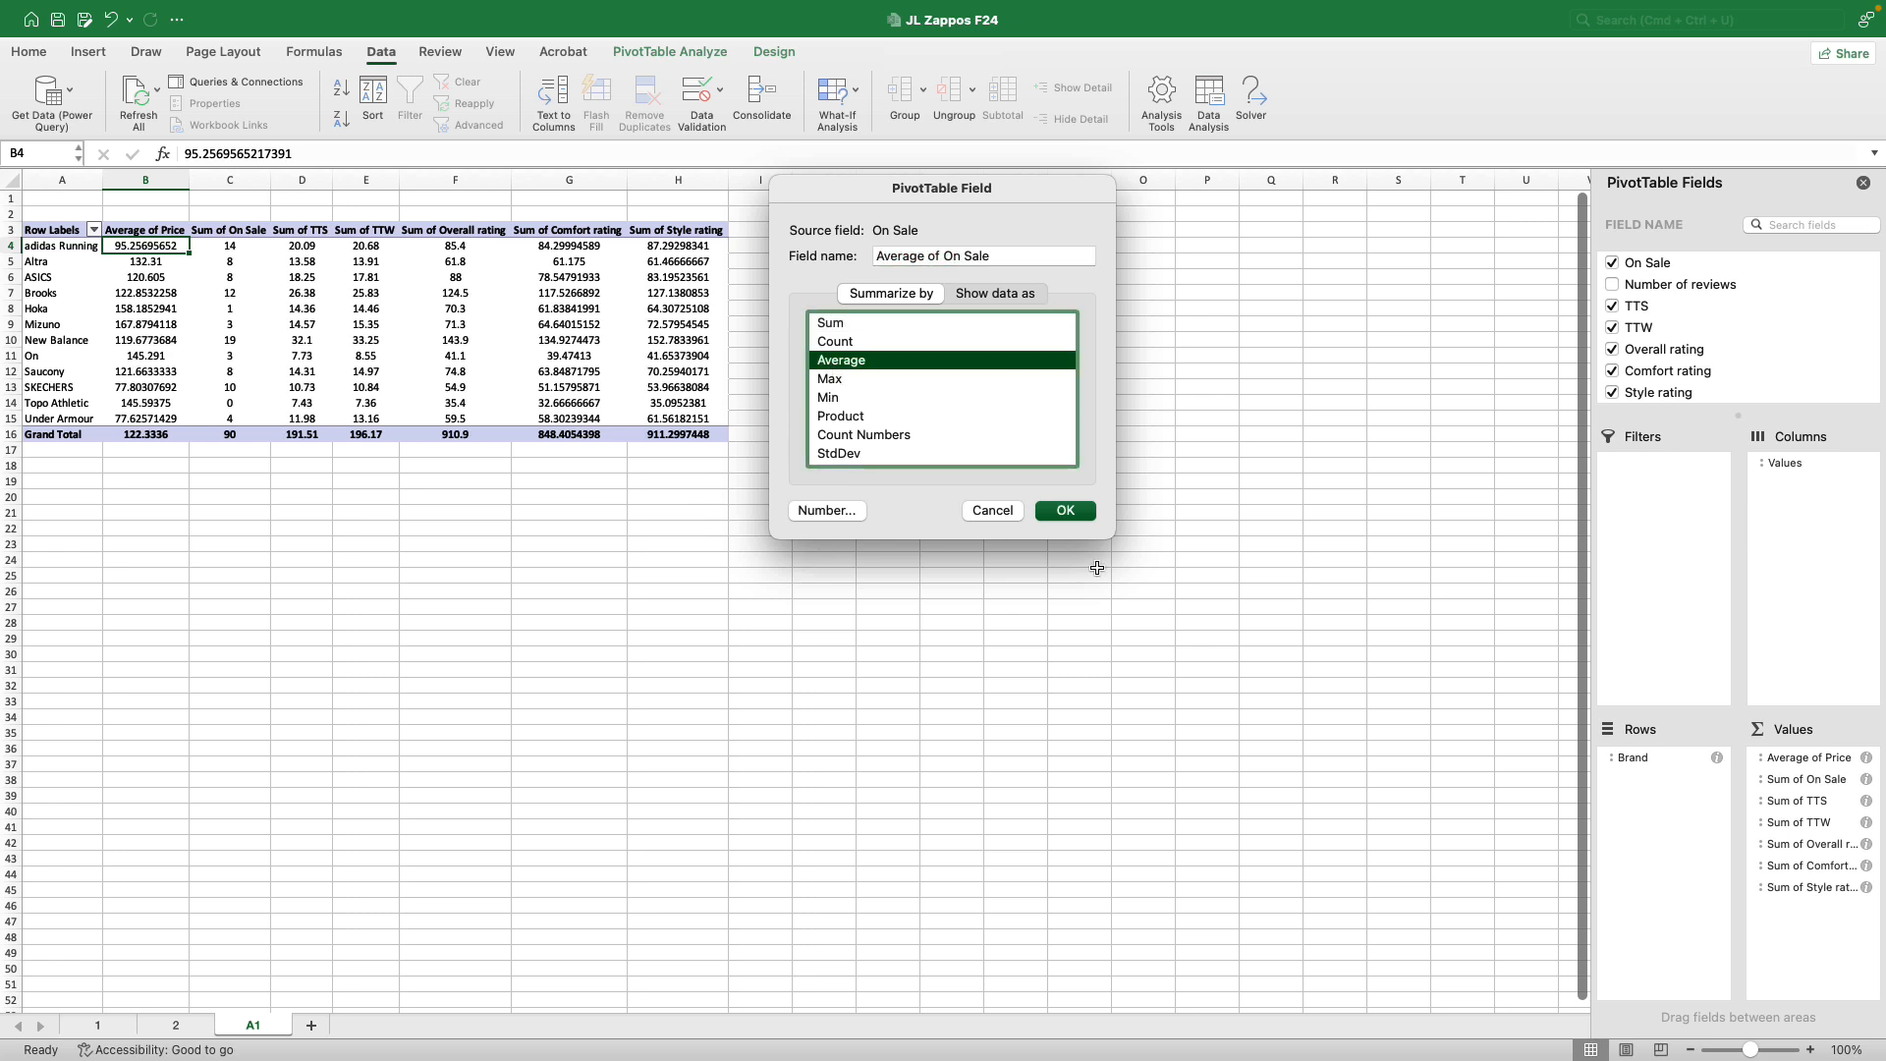
left_click(1070, 511)
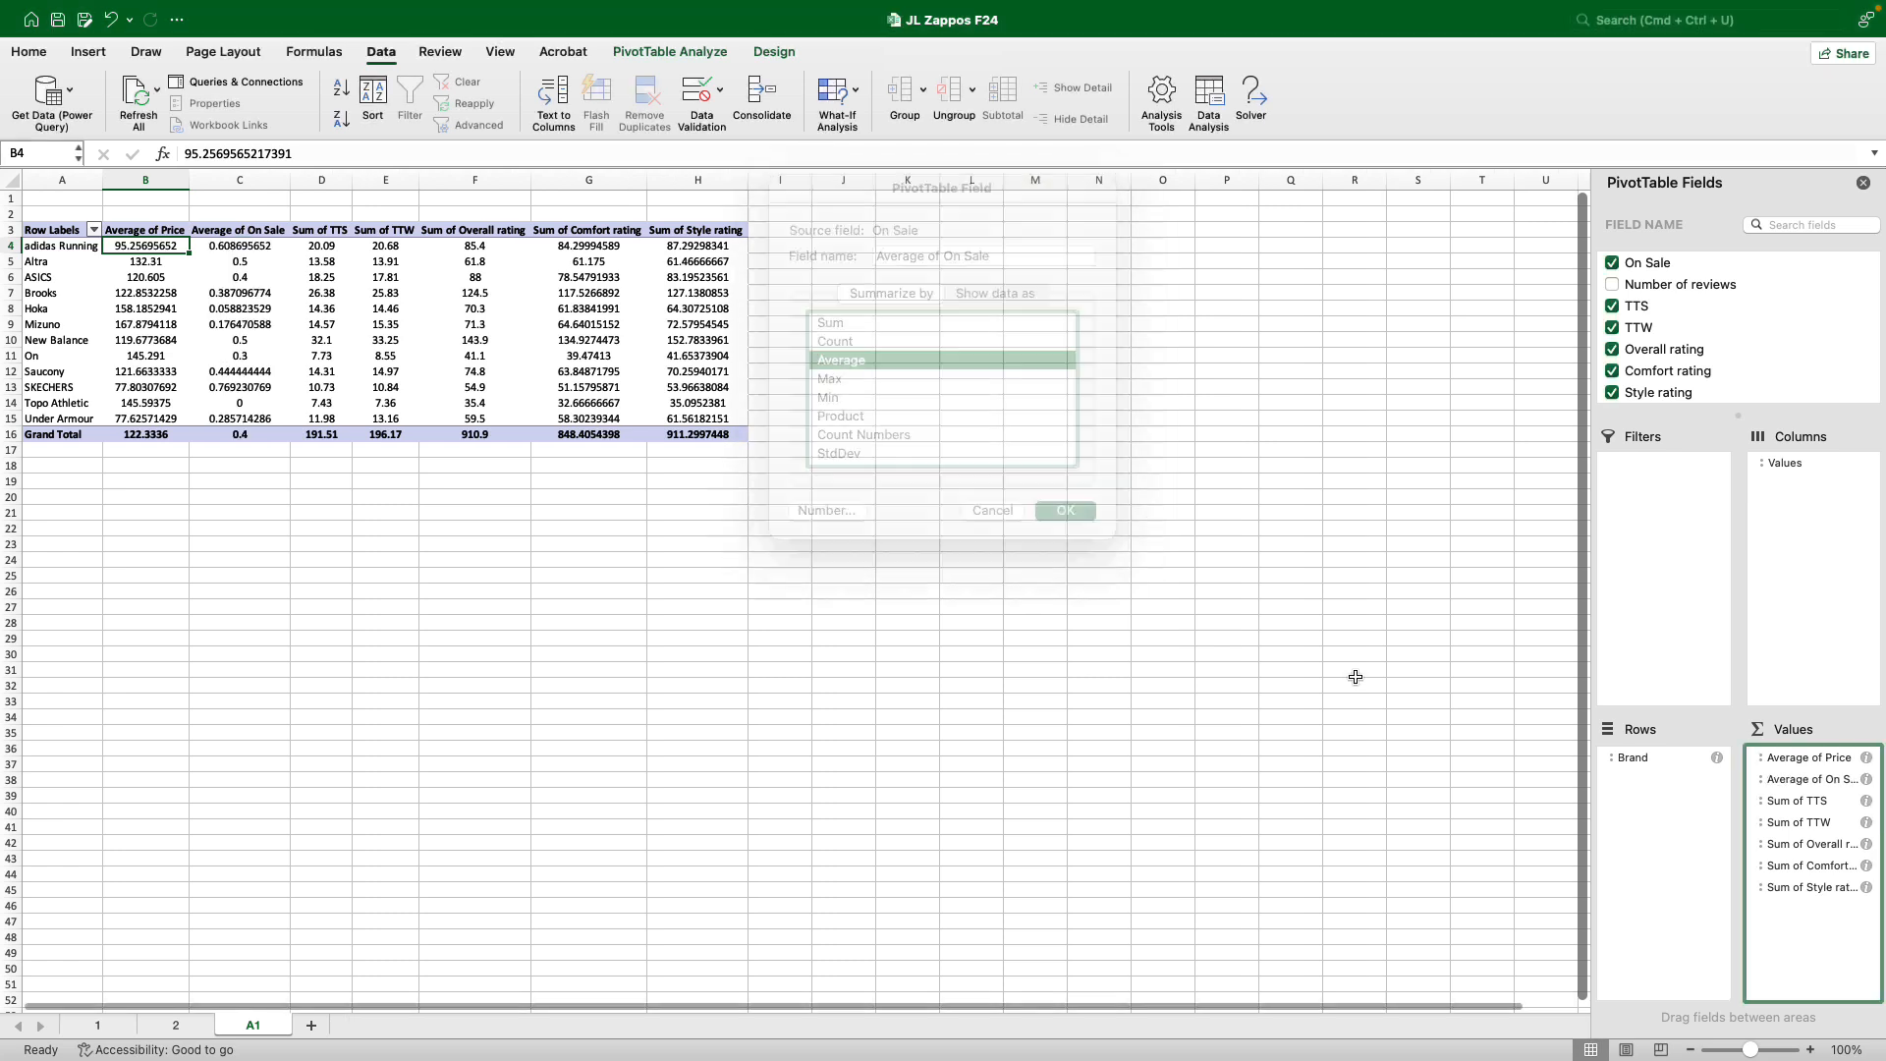
Summarise the TTS and TTW values in the PivotTable by Average.
left_click(1865, 800)
left_click(854, 361)
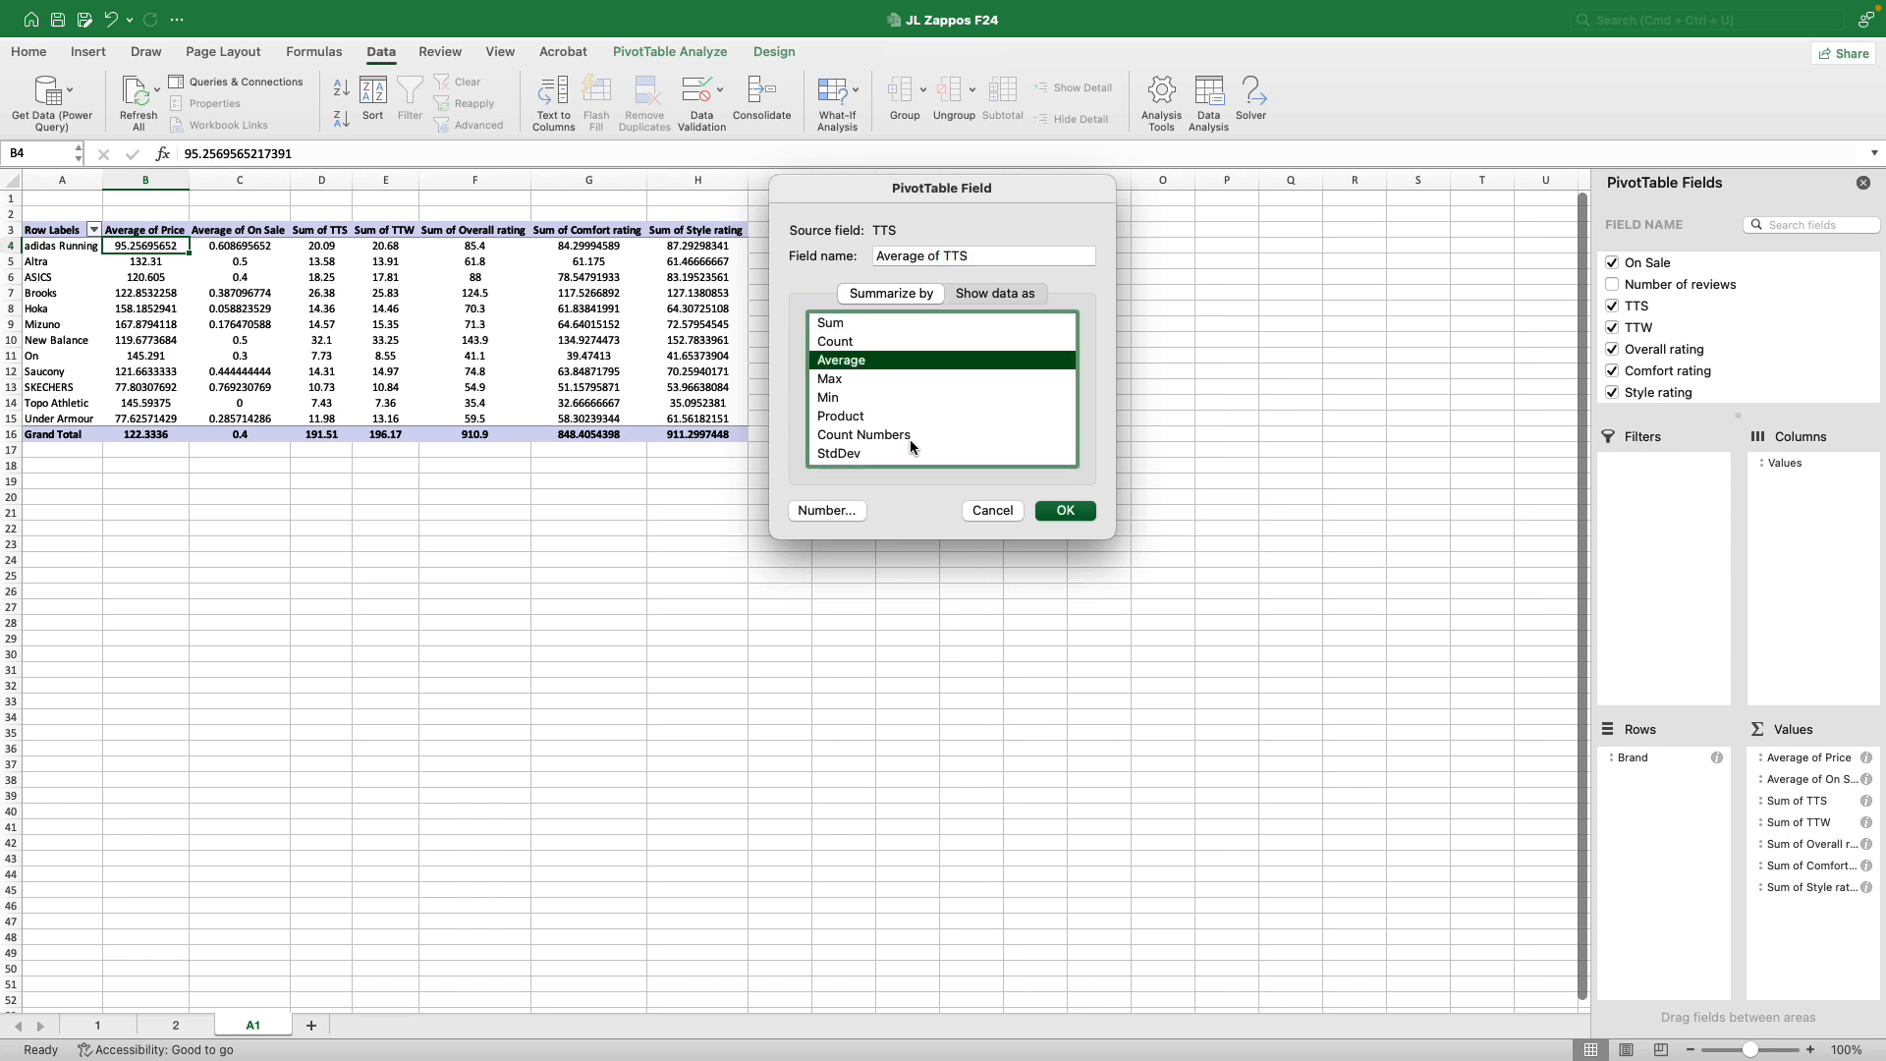
left_click(1068, 512)
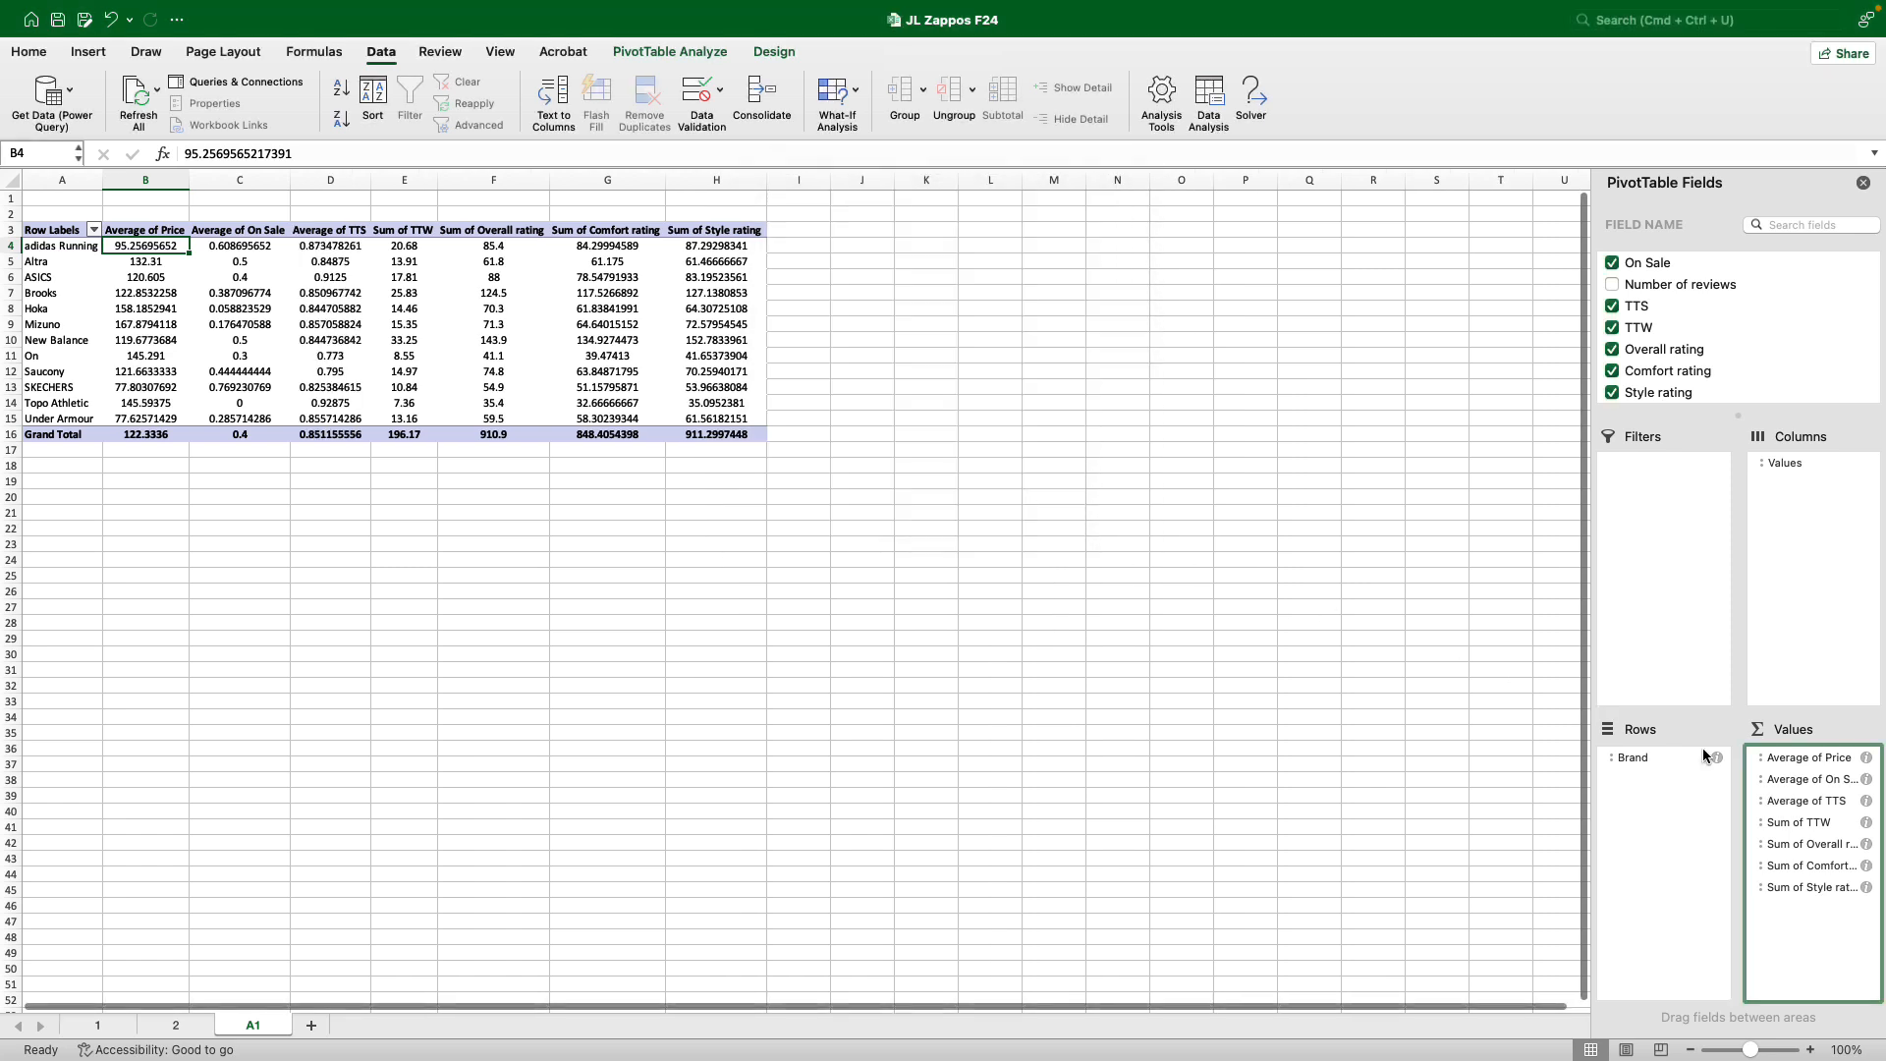
left_click(1865, 822)
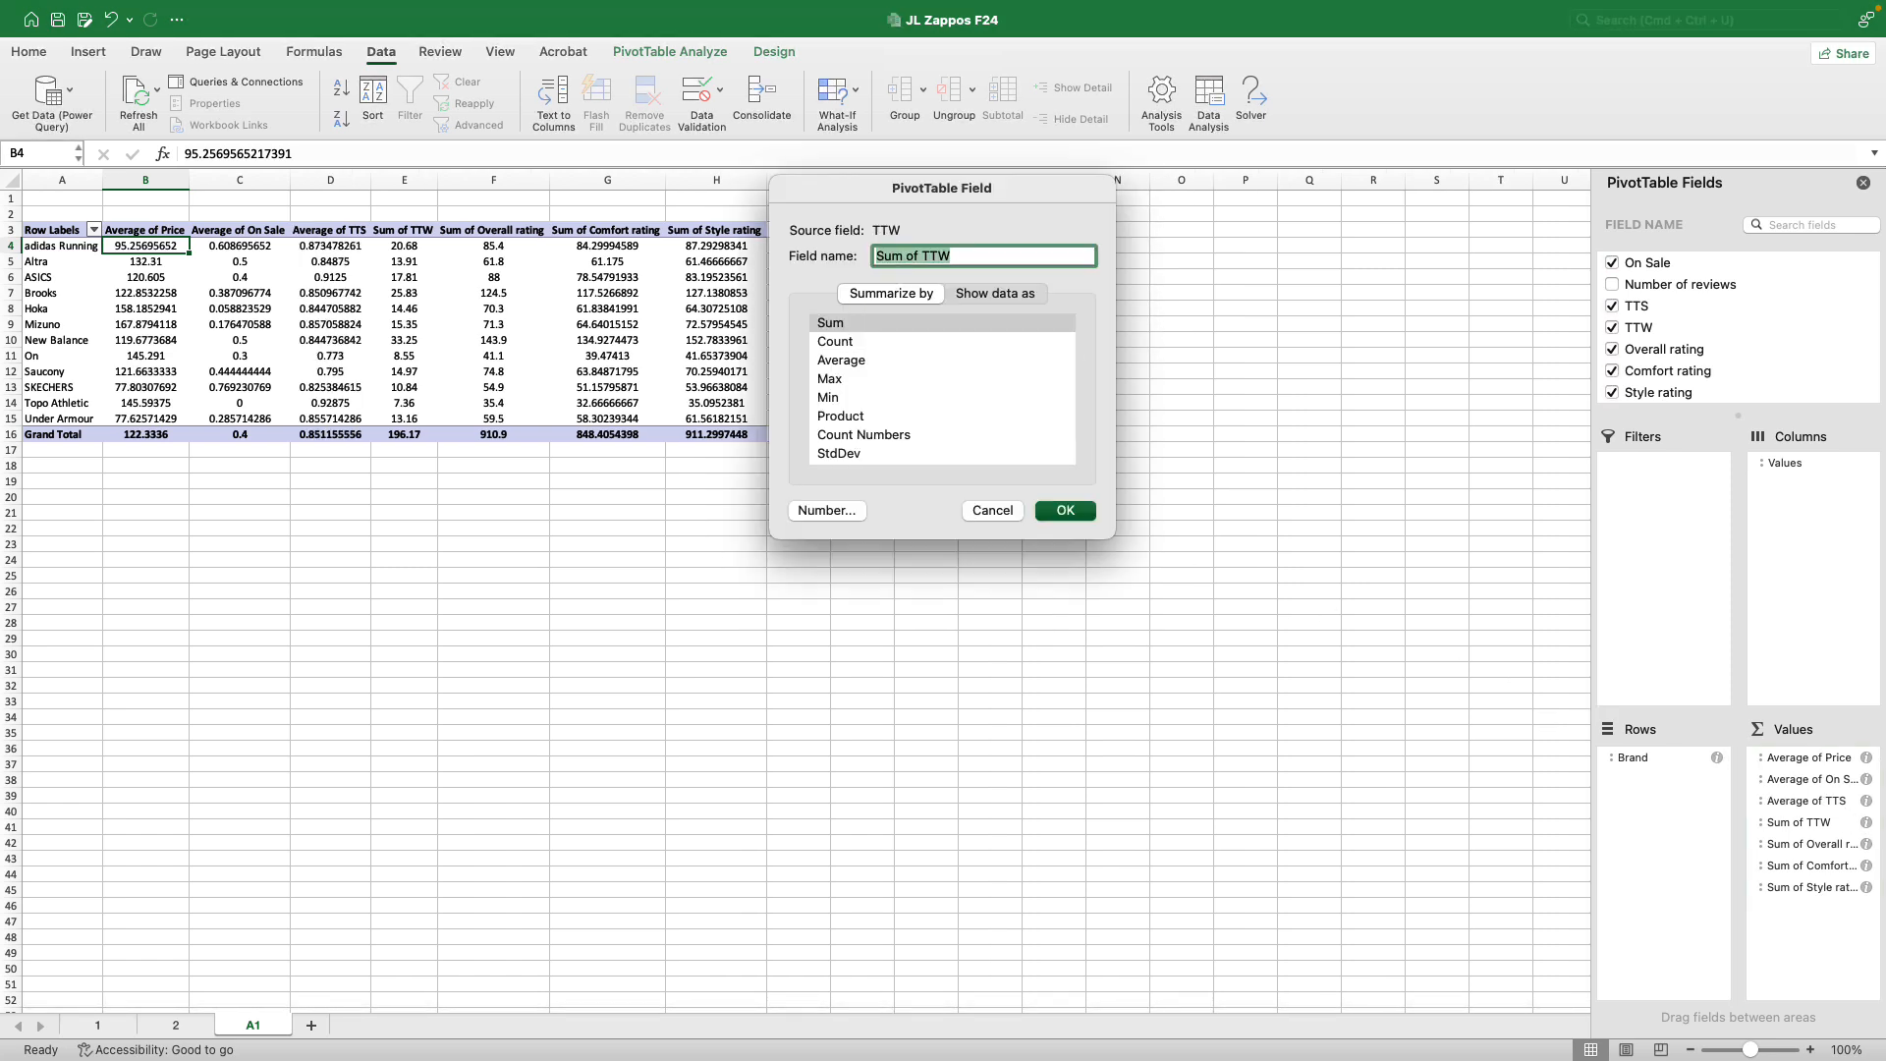
left_click(850, 362)
left_click(1064, 510)
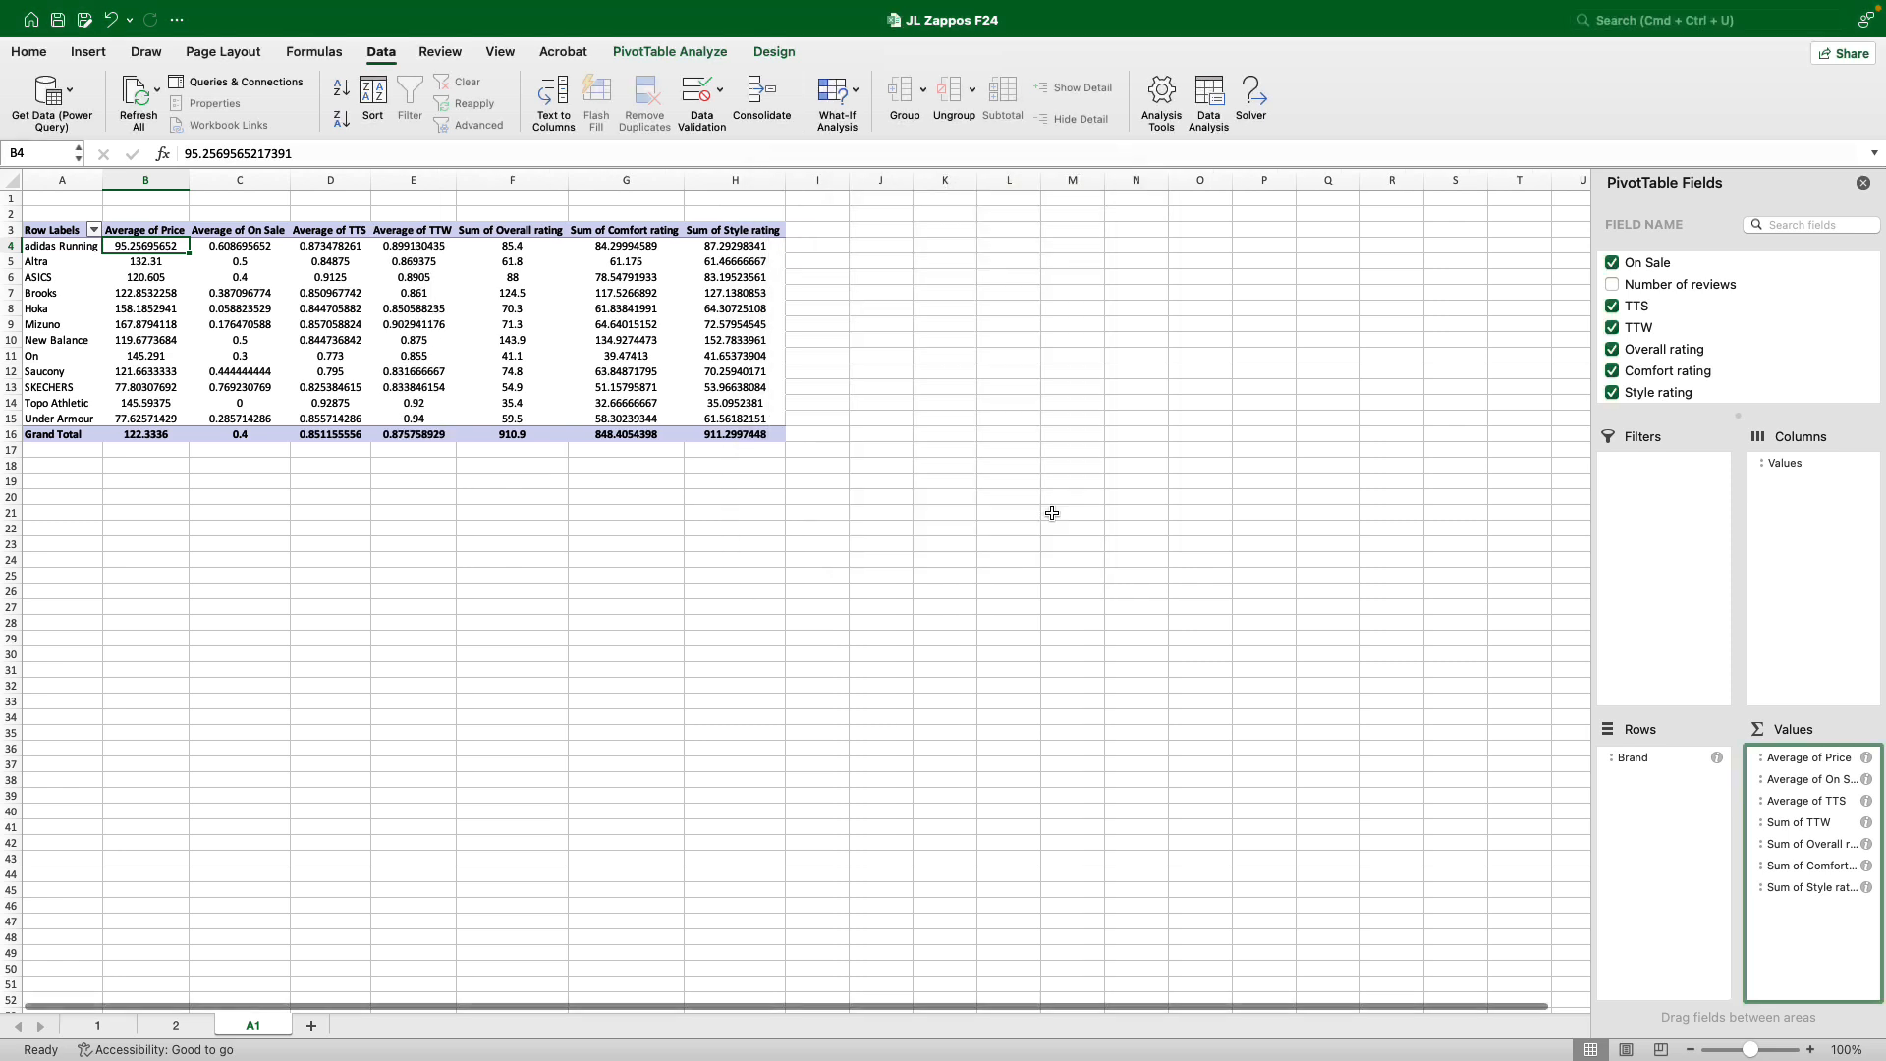
Switch the Overall rating value in the PivotTable from Sum to Average.
left_click(1865, 846)
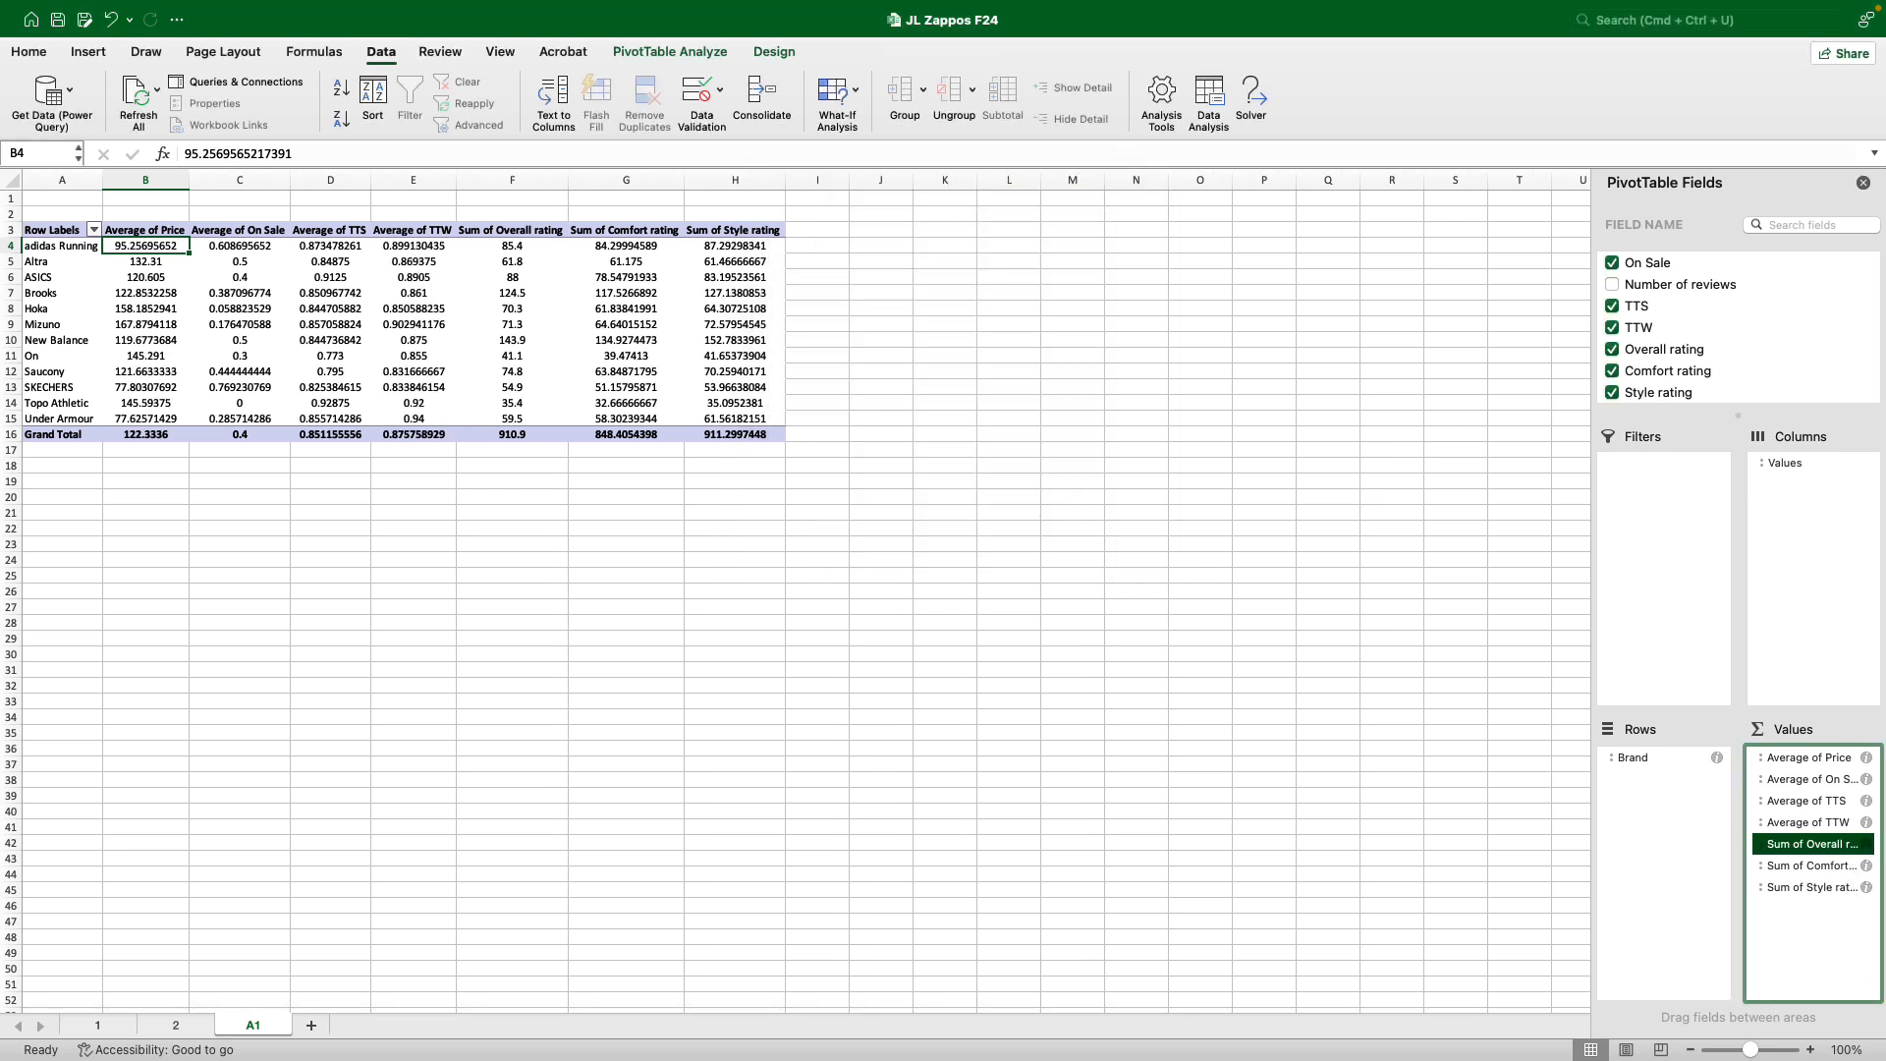
left_click(1807, 851)
left_click(1688, 1037)
left_click(841, 361)
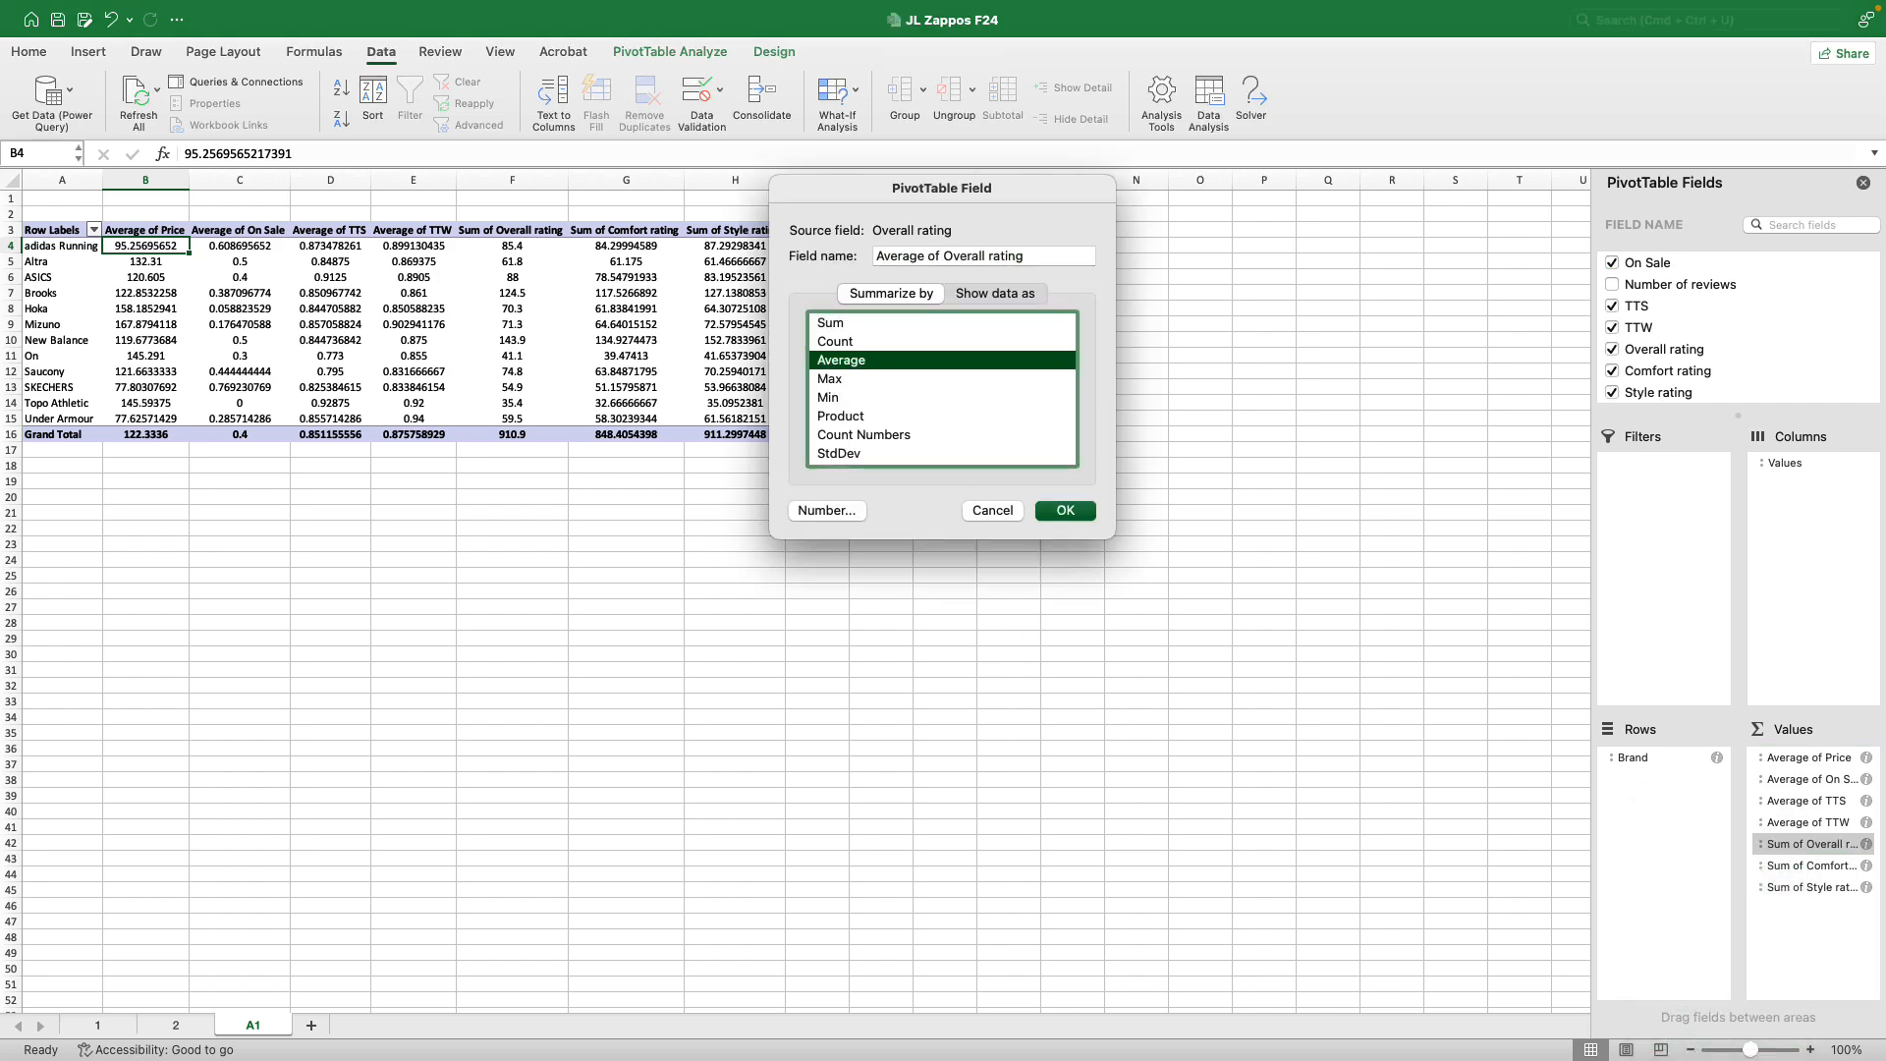
left_click(1064, 510)
Set the Comfort rating and Style rating values in the PivotTable to Average.
left_click(1864, 865)
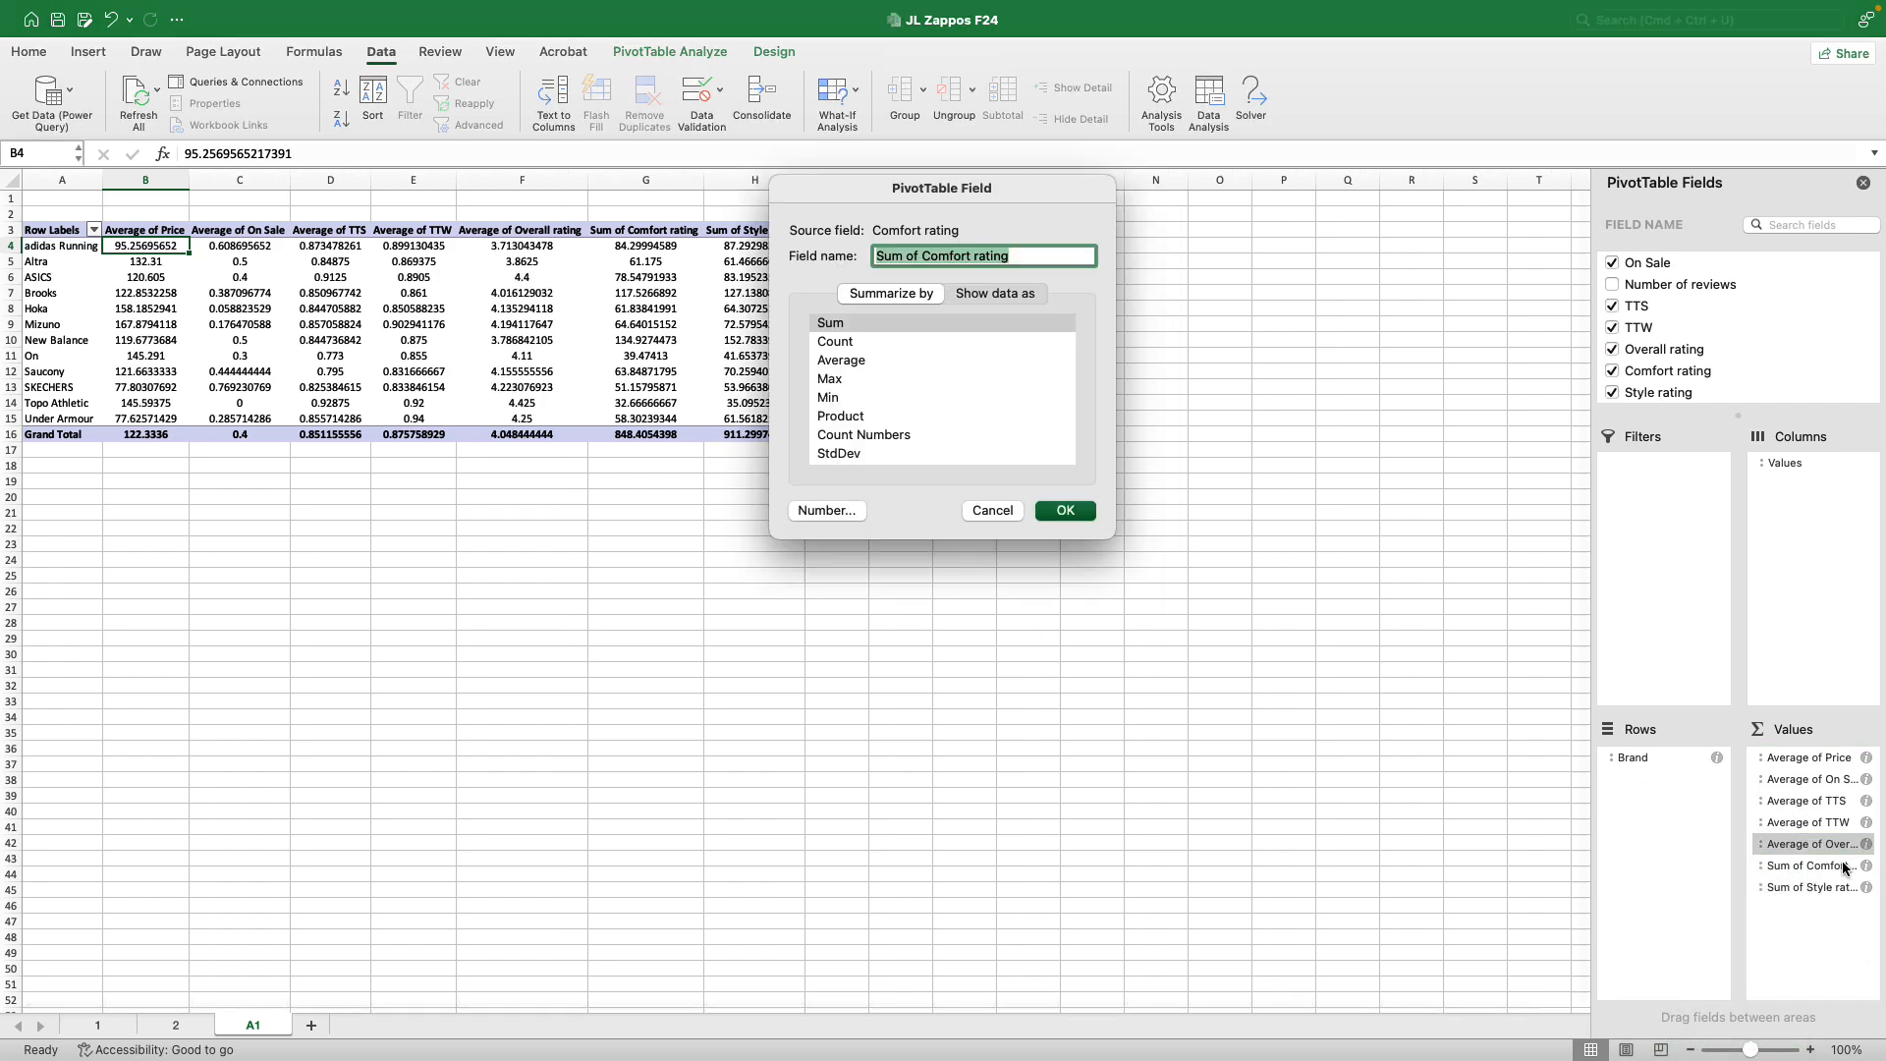
left_click(868, 362)
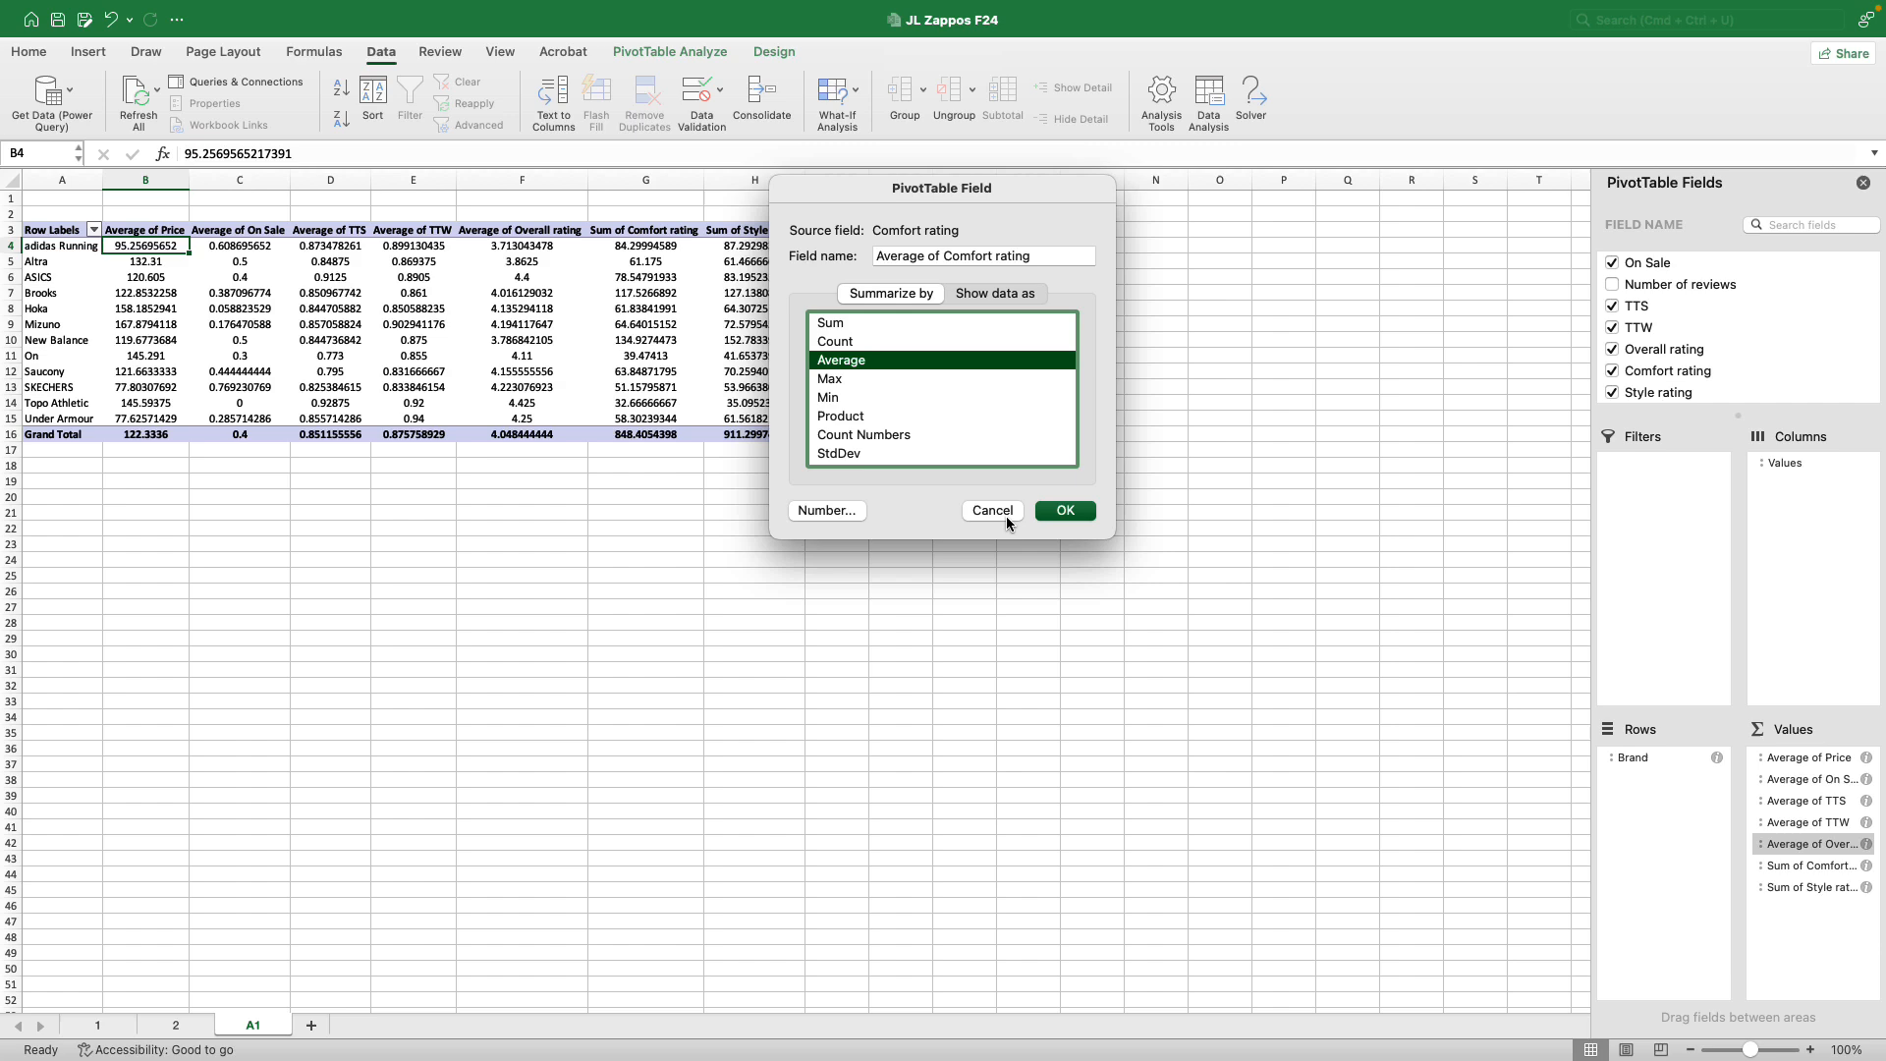
left_click(1064, 511)
left_click(1865, 886)
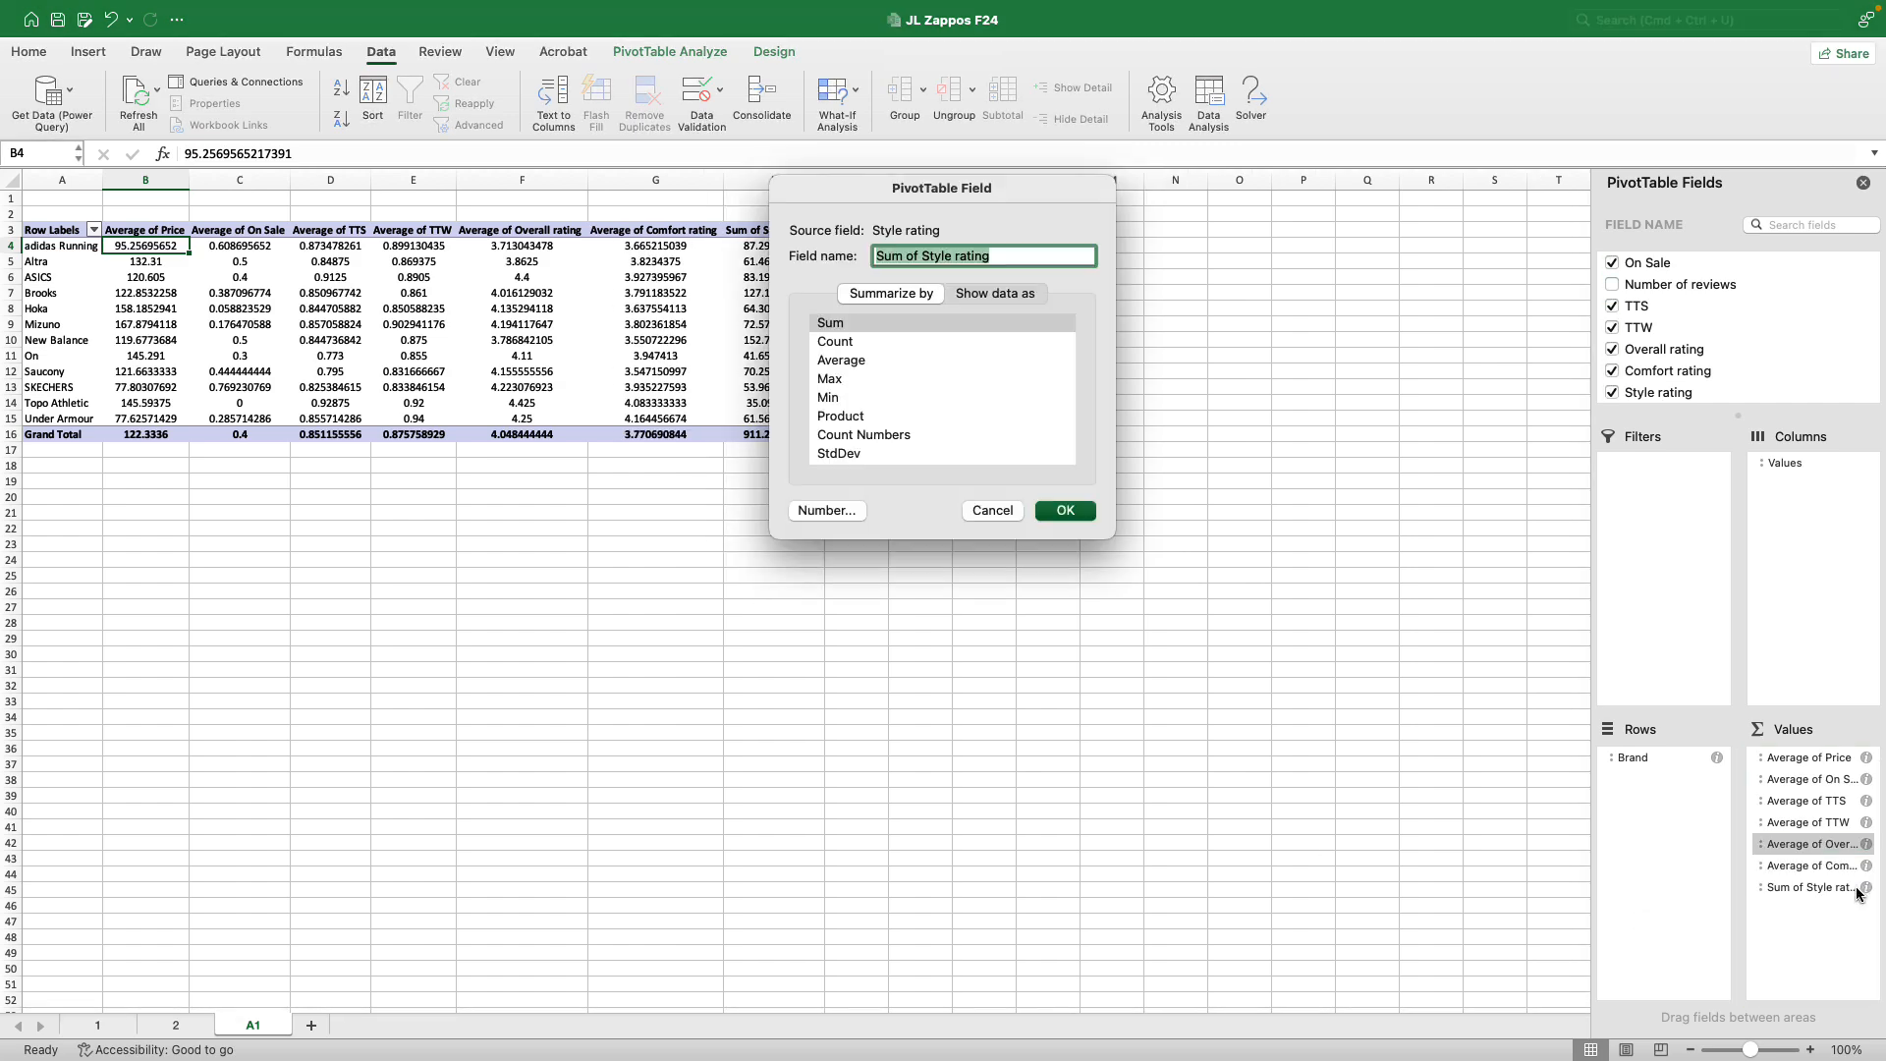
left_click(870, 361)
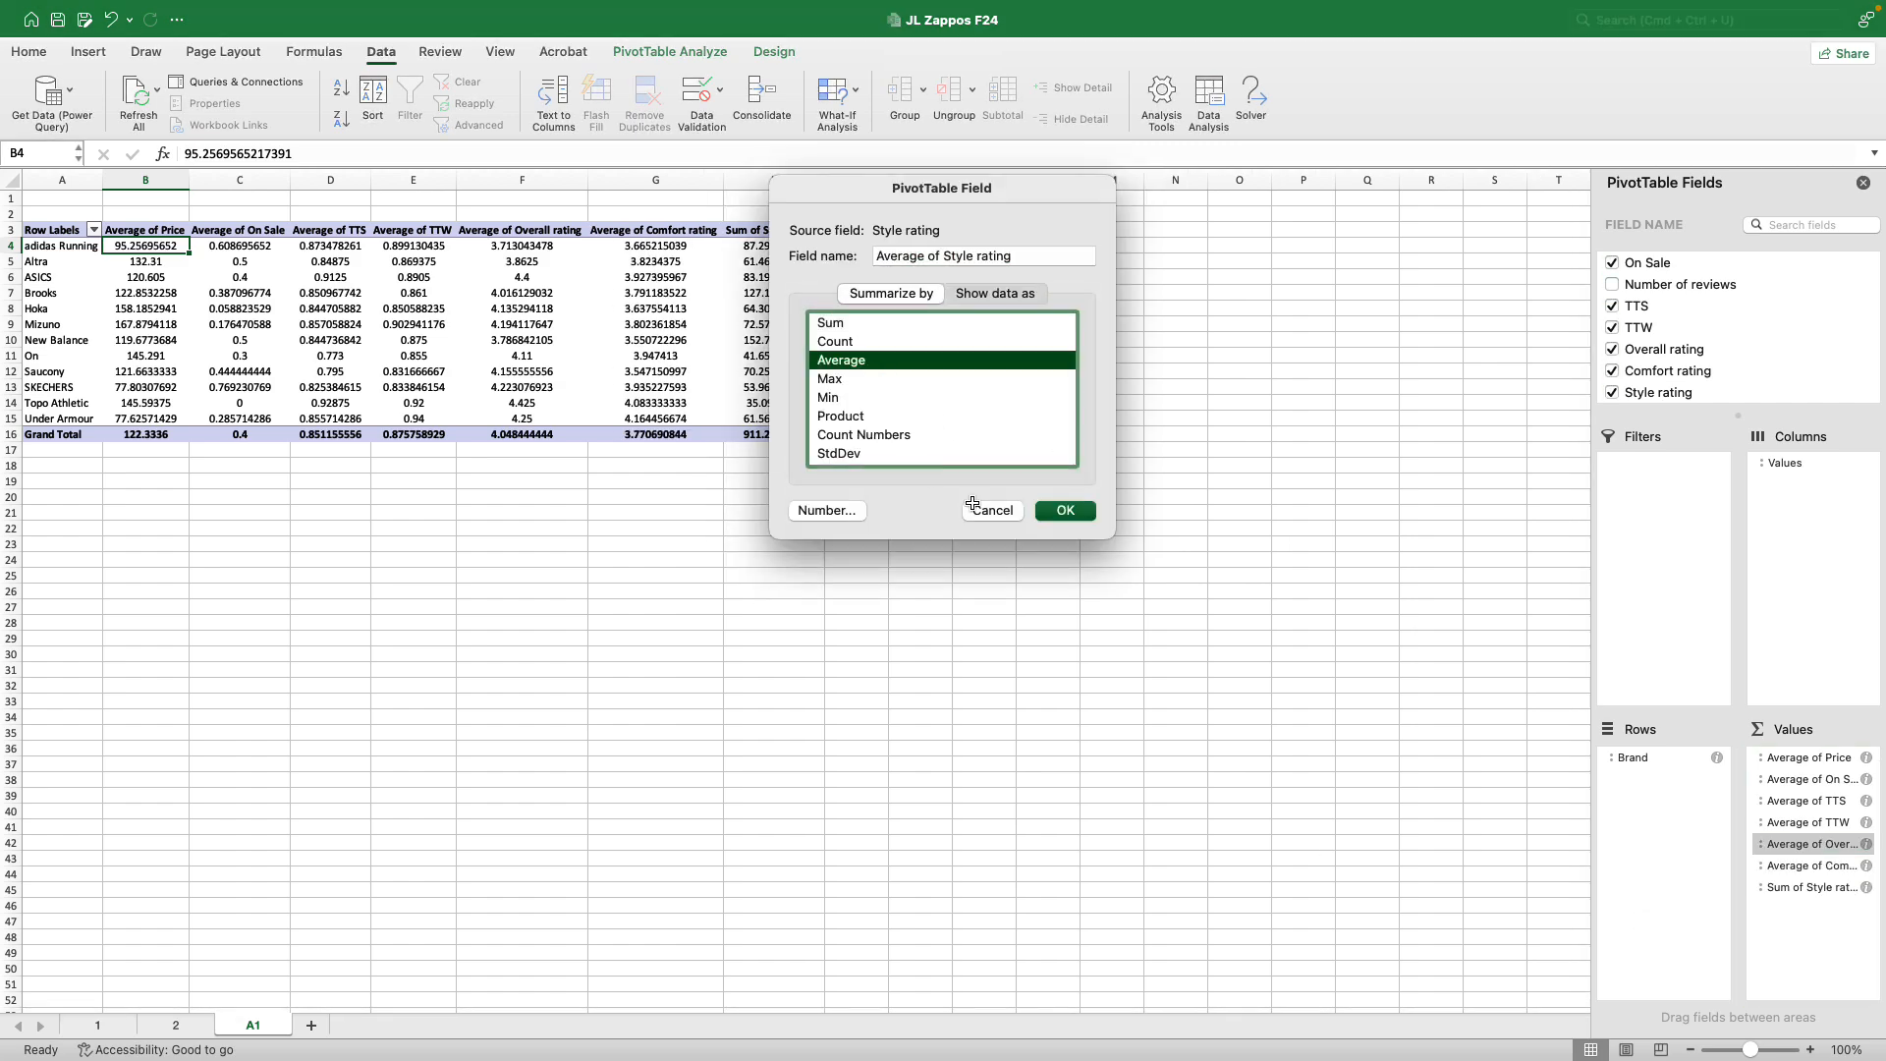
left_click(1064, 511)
left_click(1074, 596)
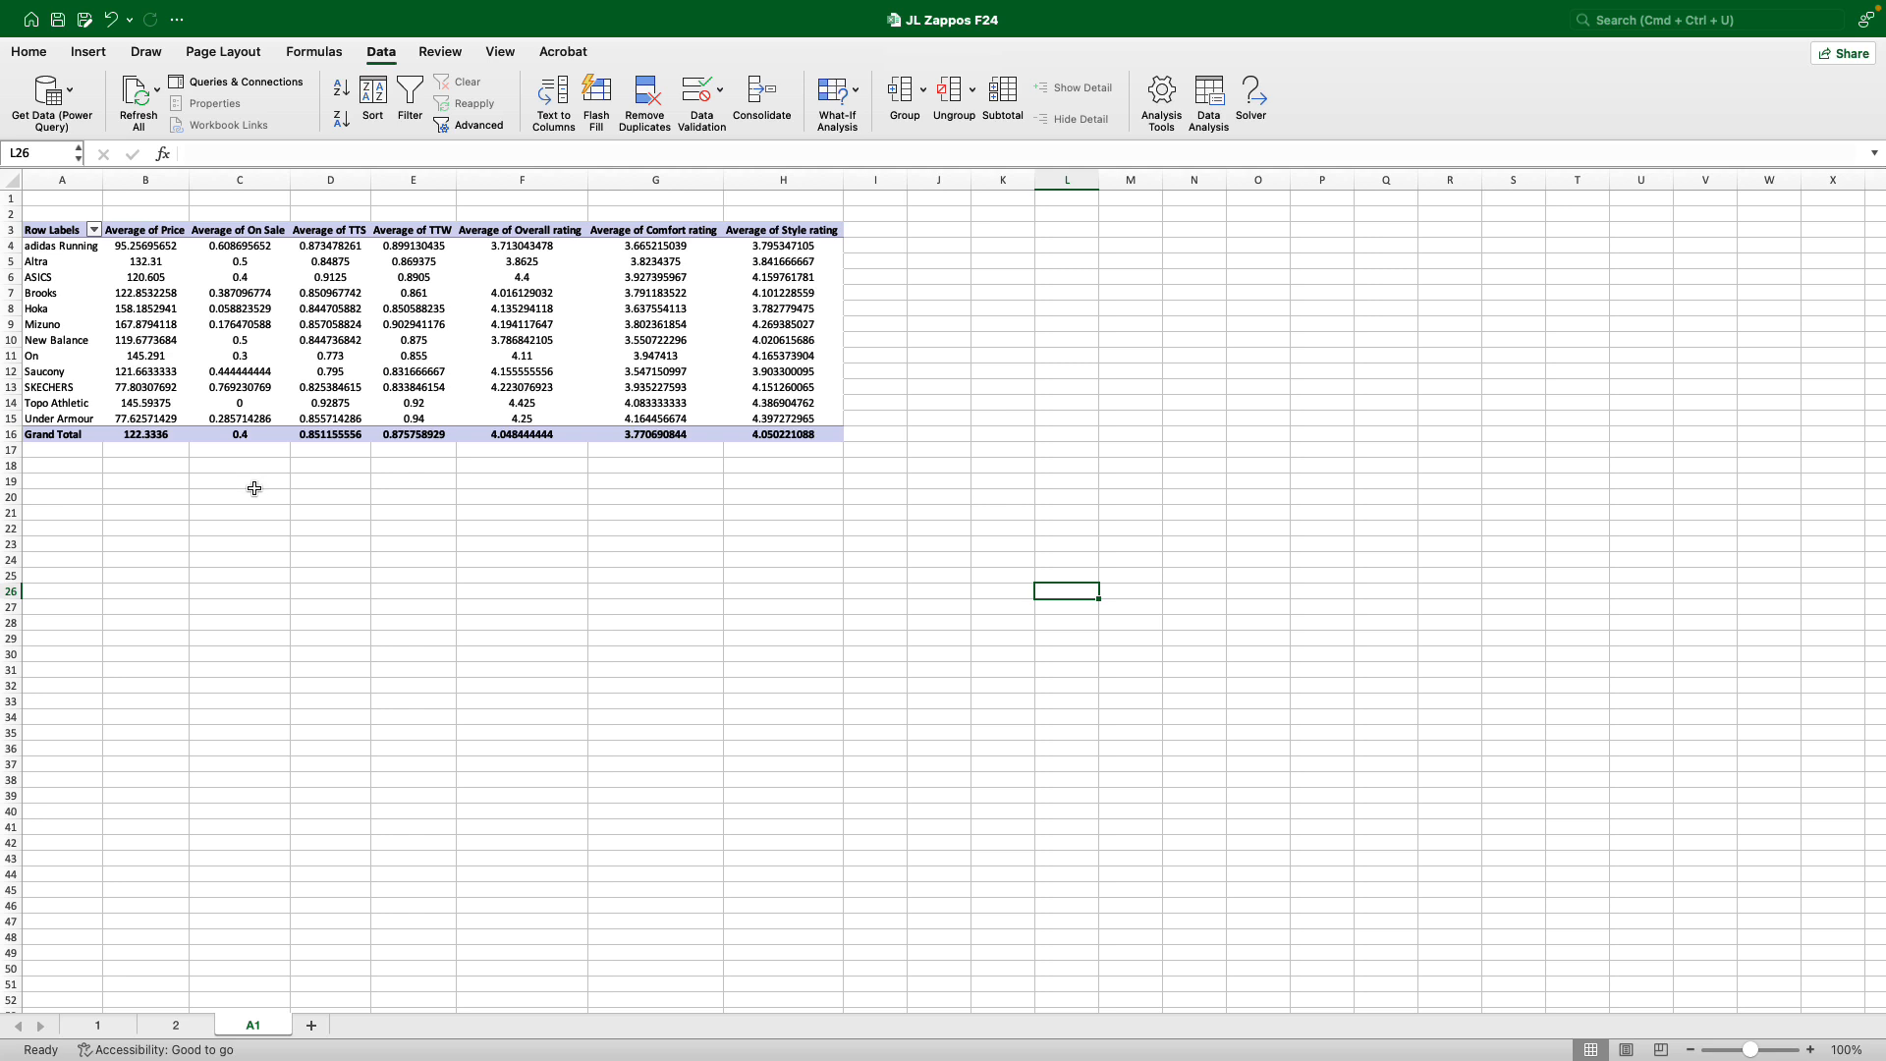
Rename the PivotTable's price column header in B3 to Average Price.
left_click(131, 228)
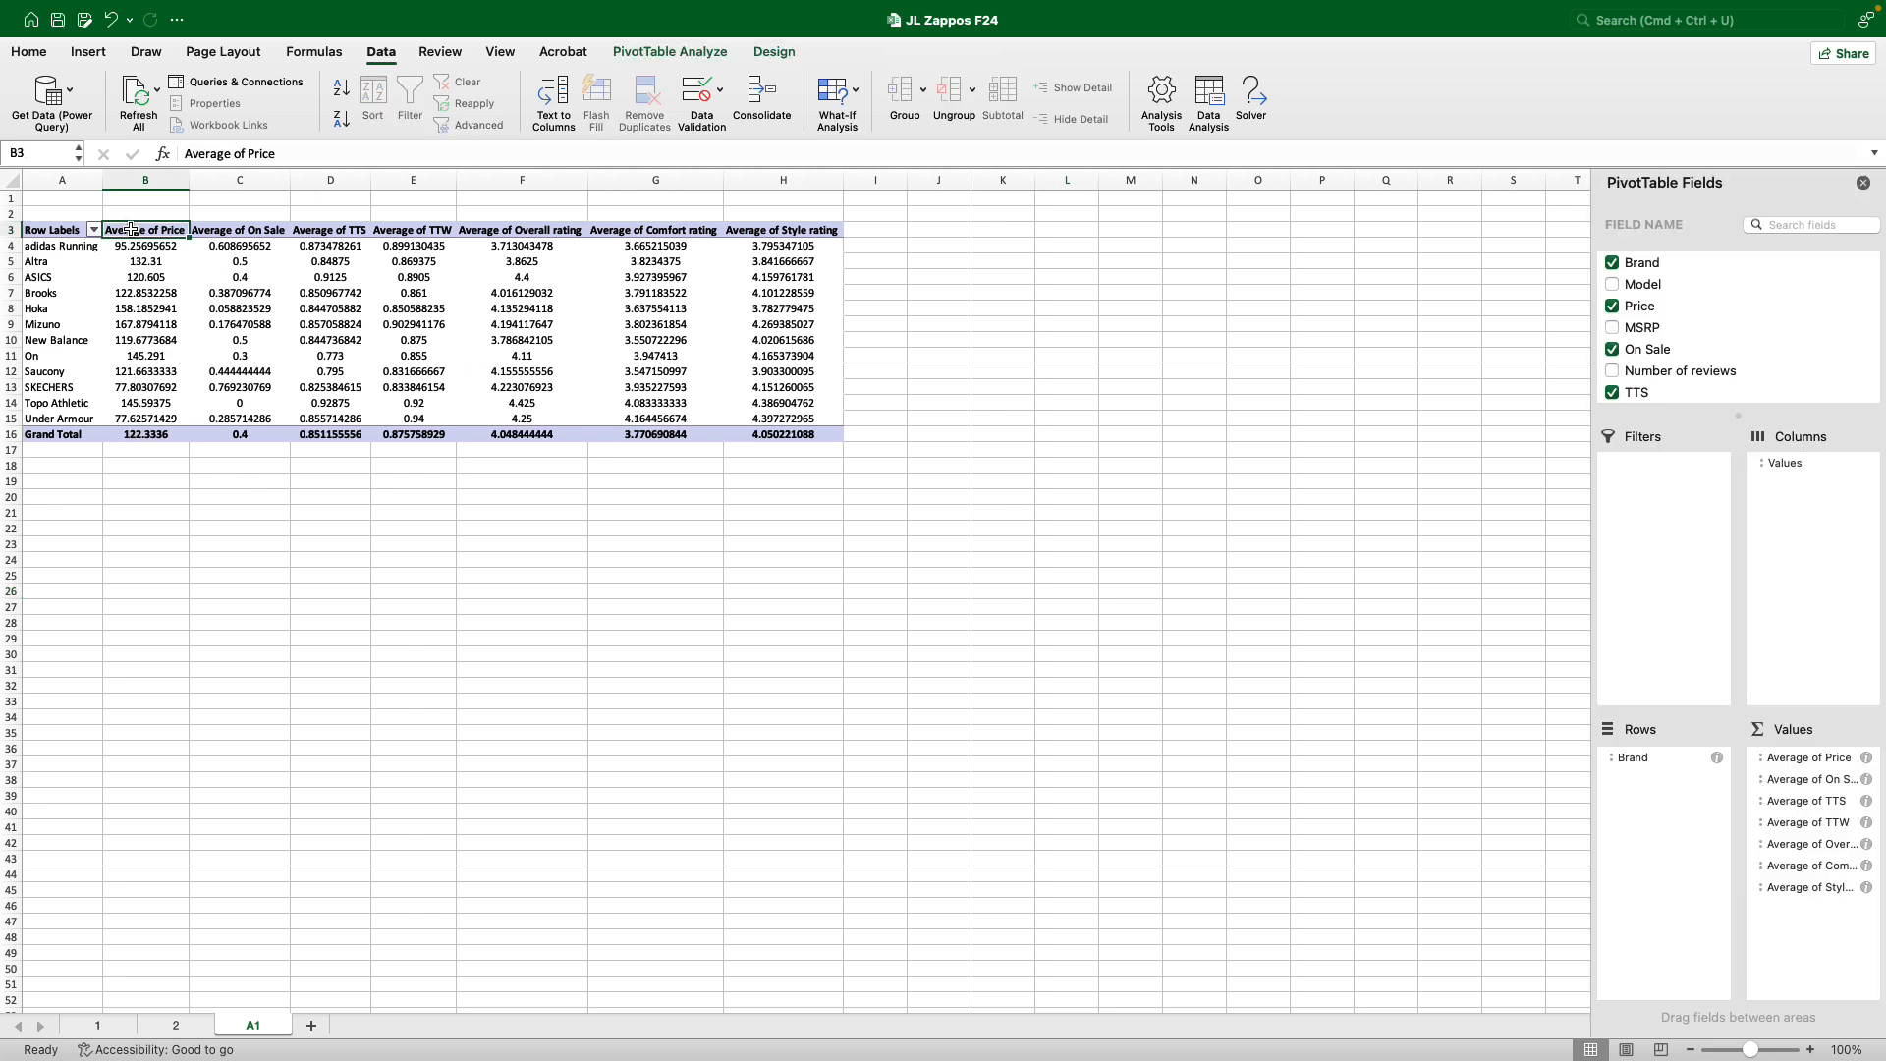
type("A")
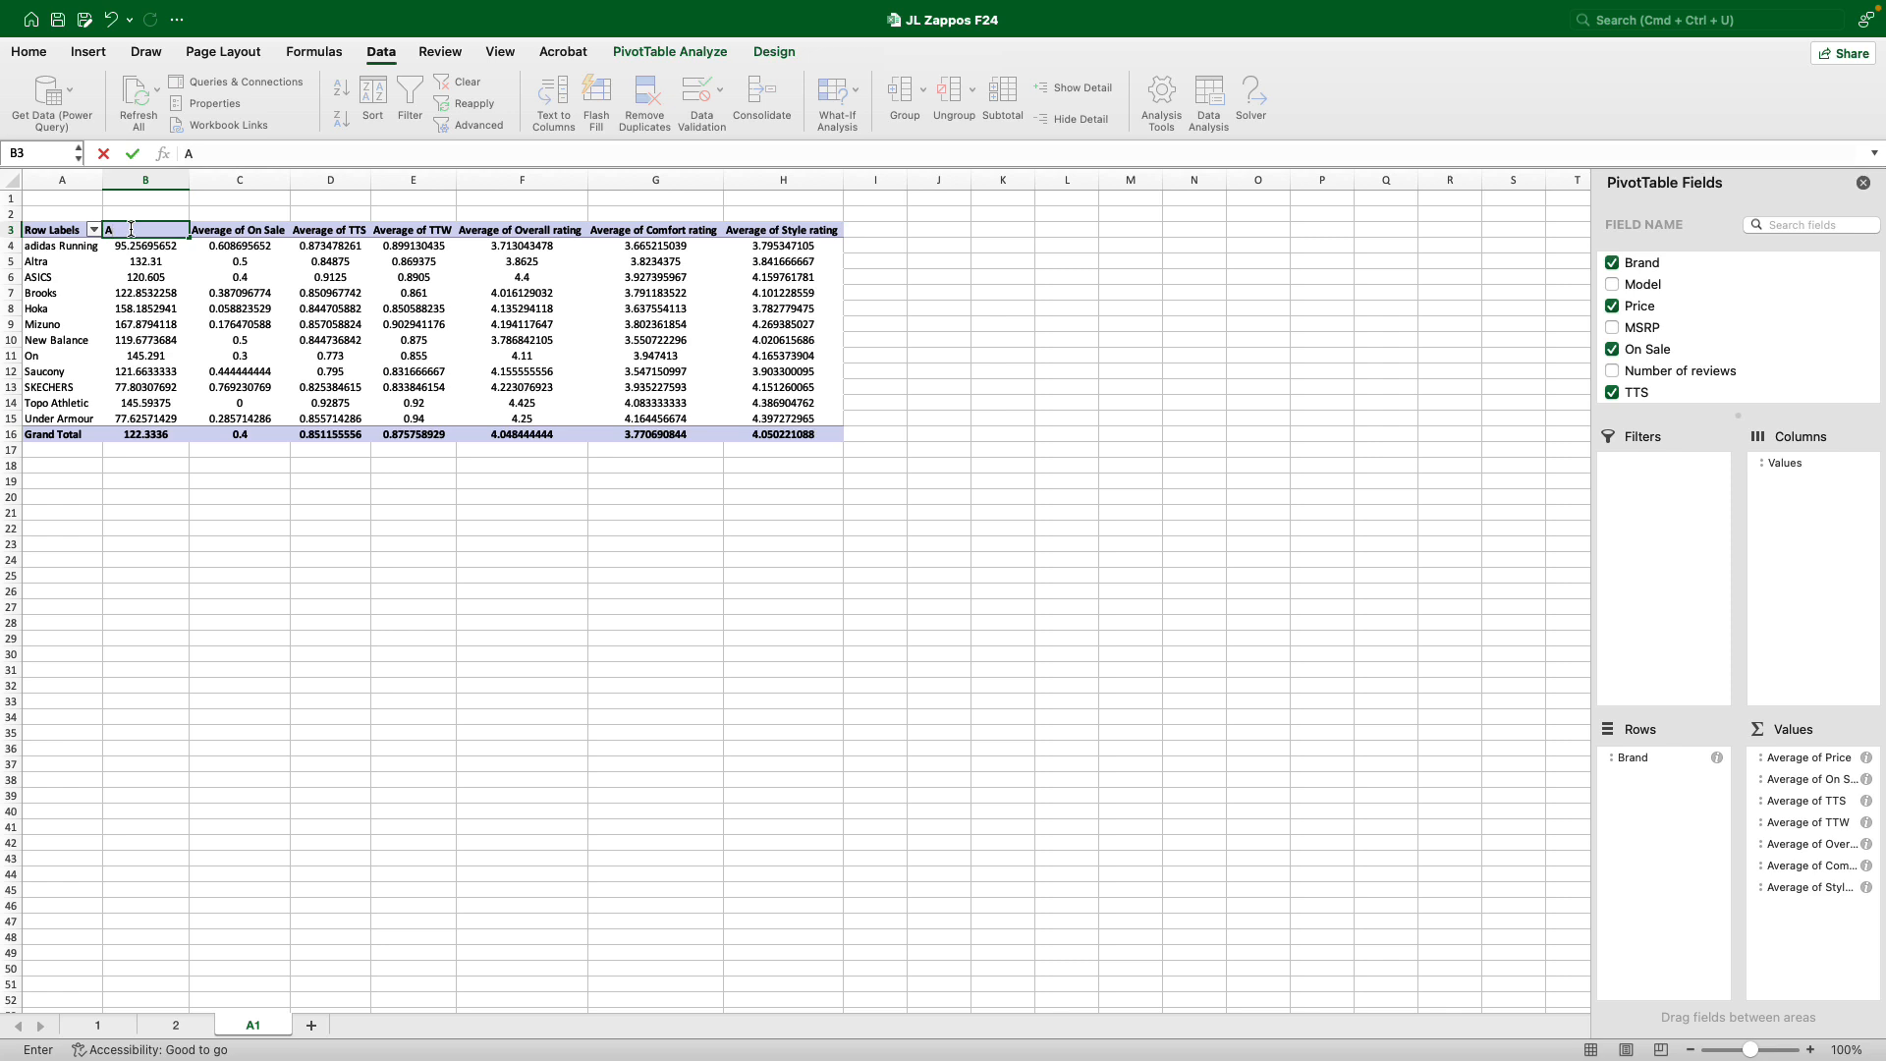
type("verage Price")
key("Return")
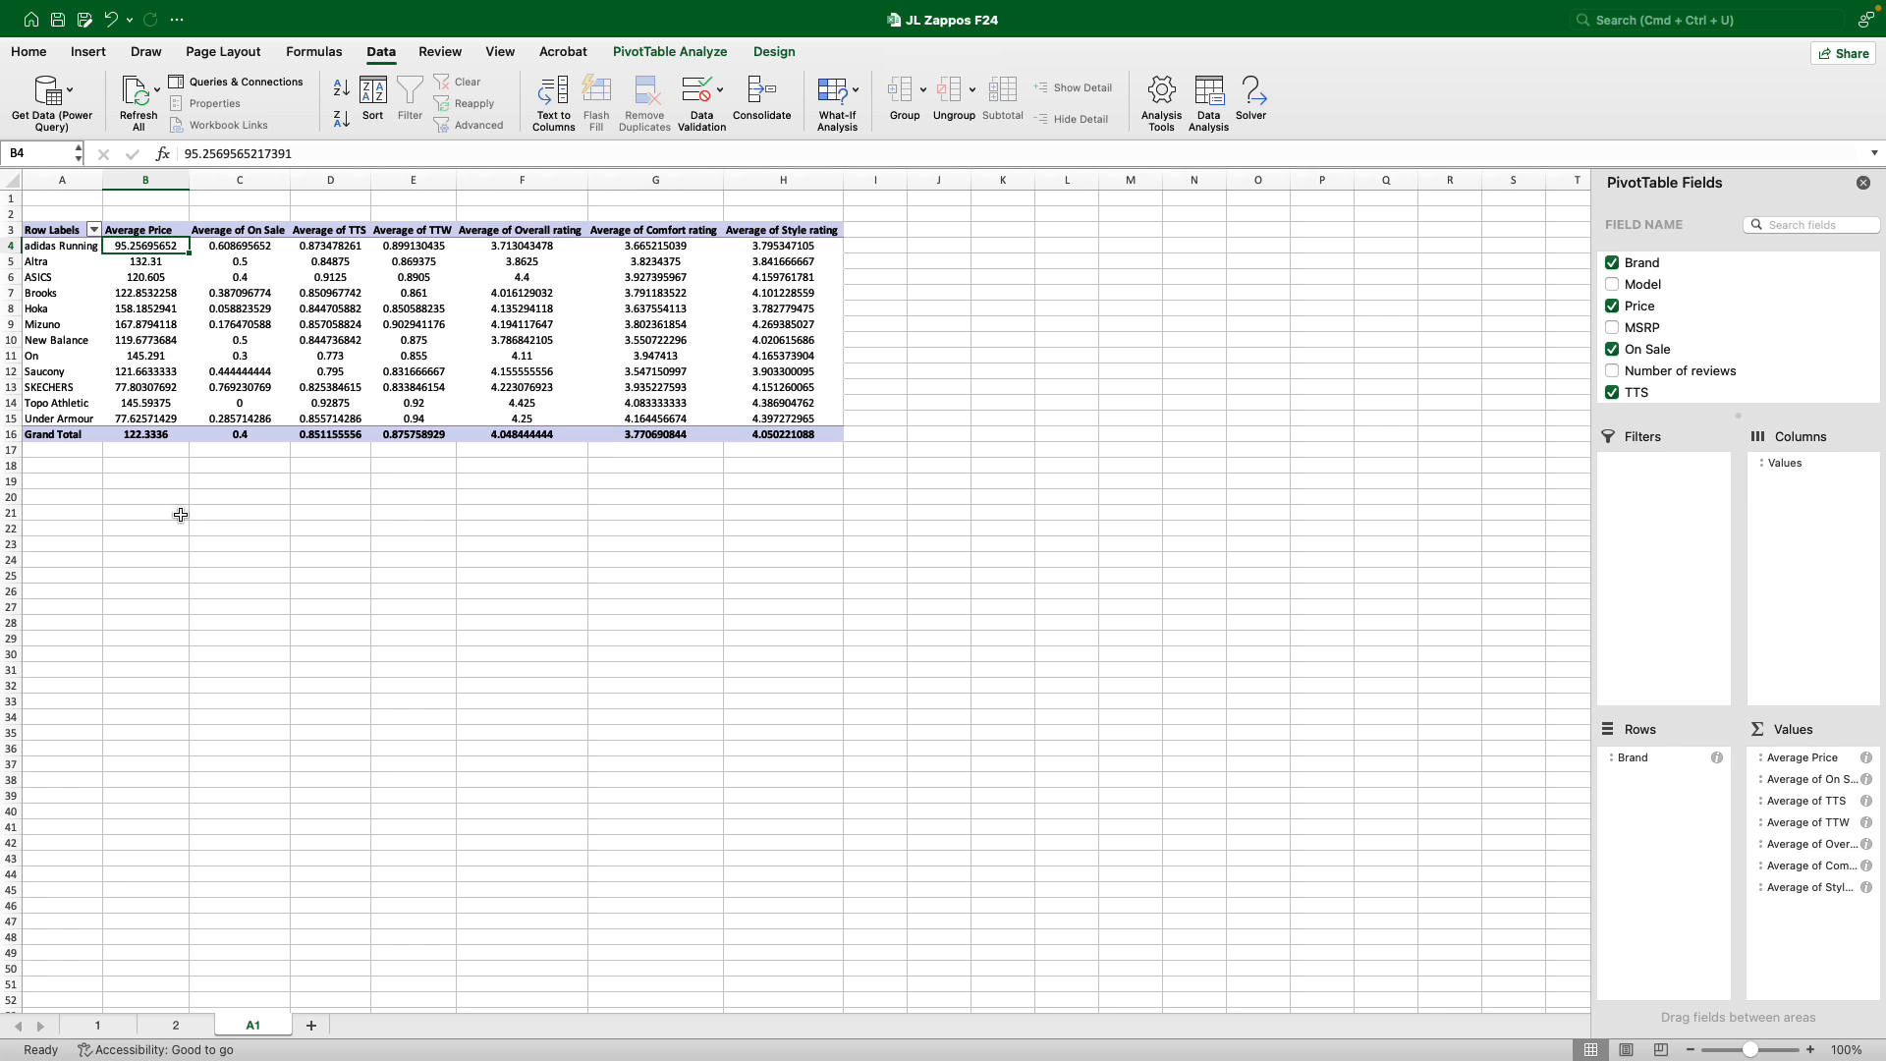
left_click(121, 324)
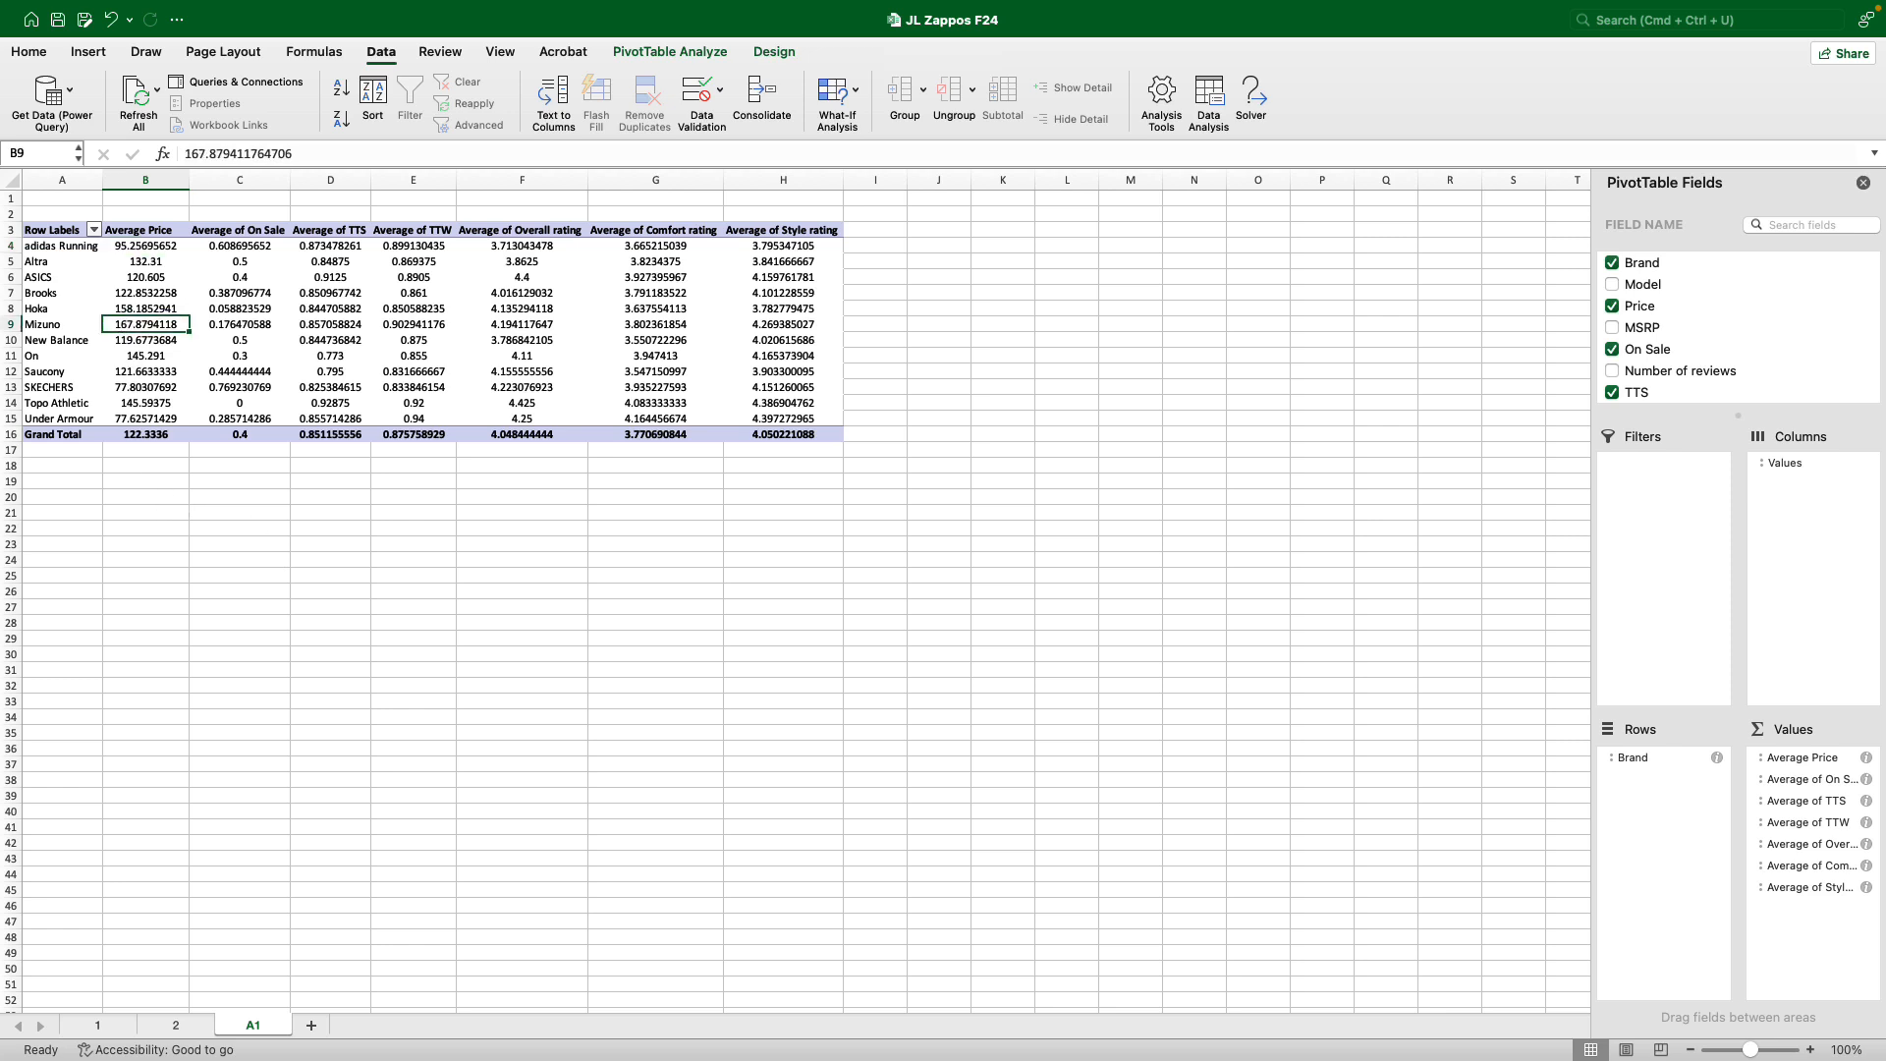
left_click(281, 561)
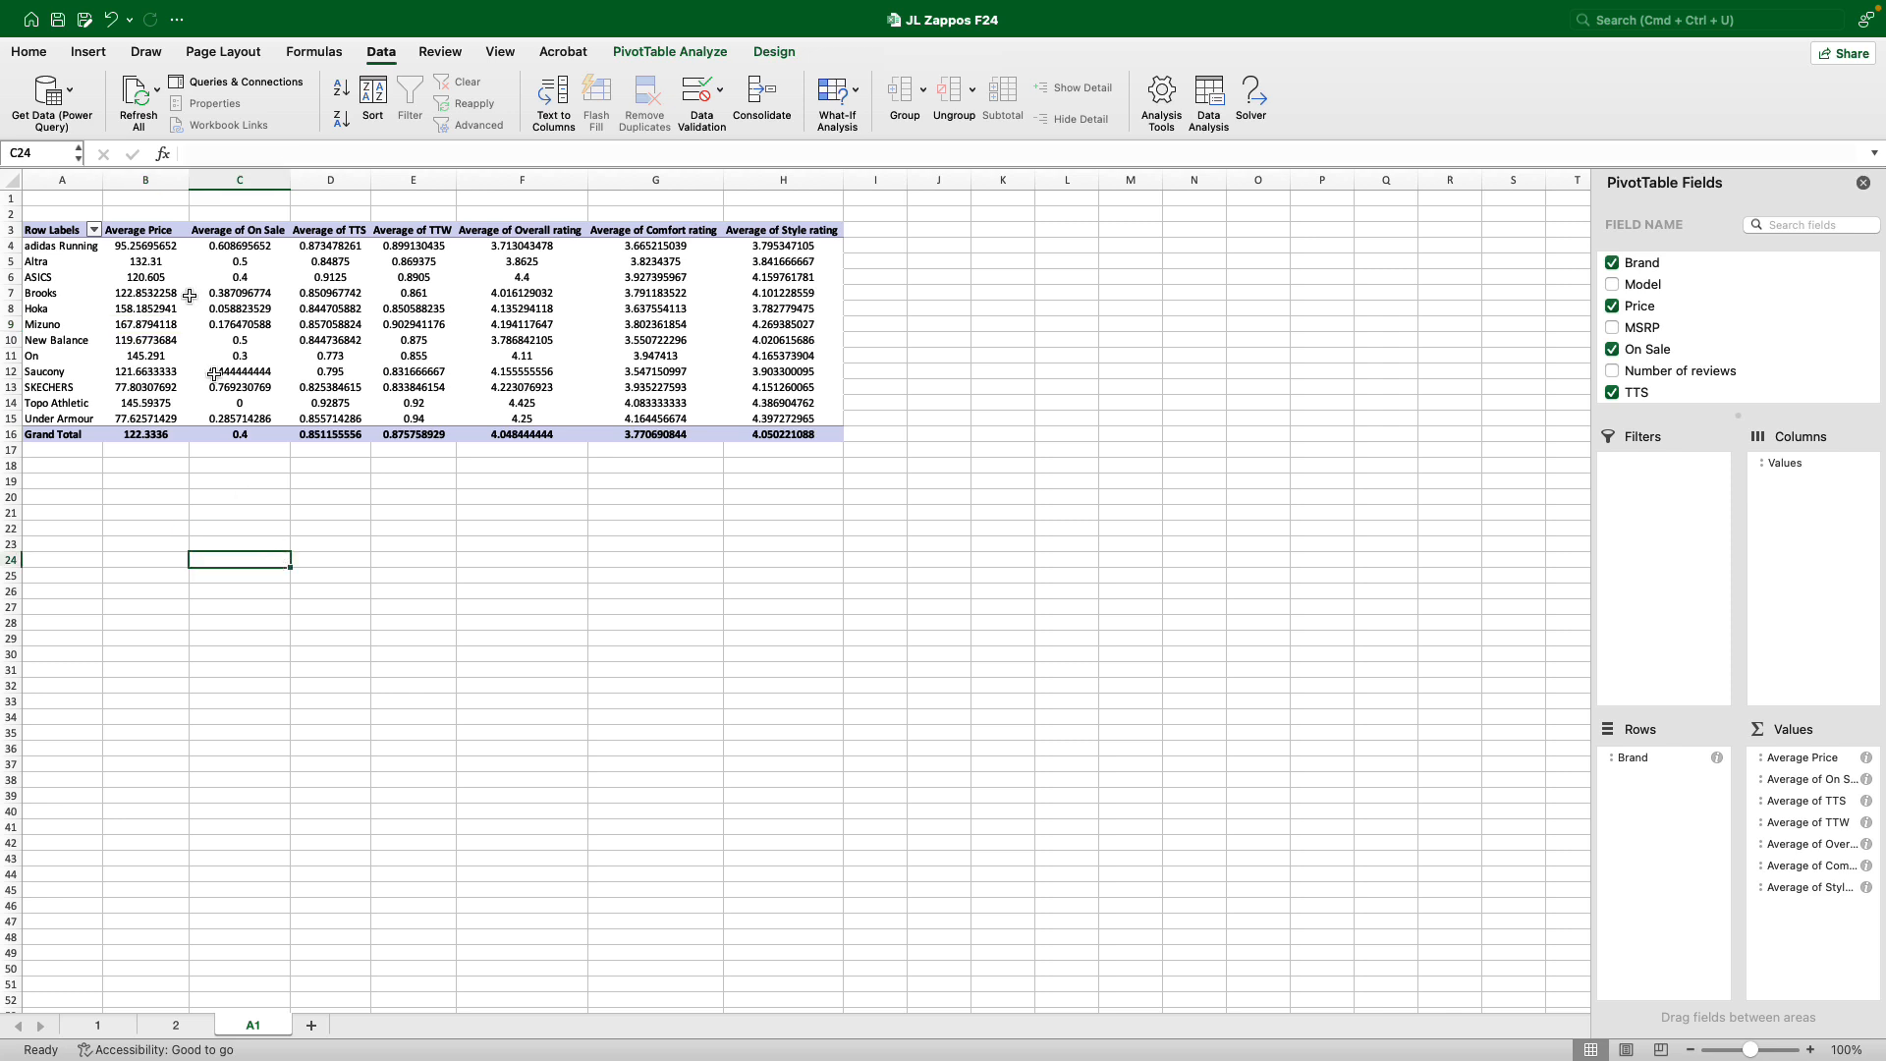
Apply the Accounting number format to the brands' average prices in B4:B15.
left_click_drag(132, 247, 133, 418)
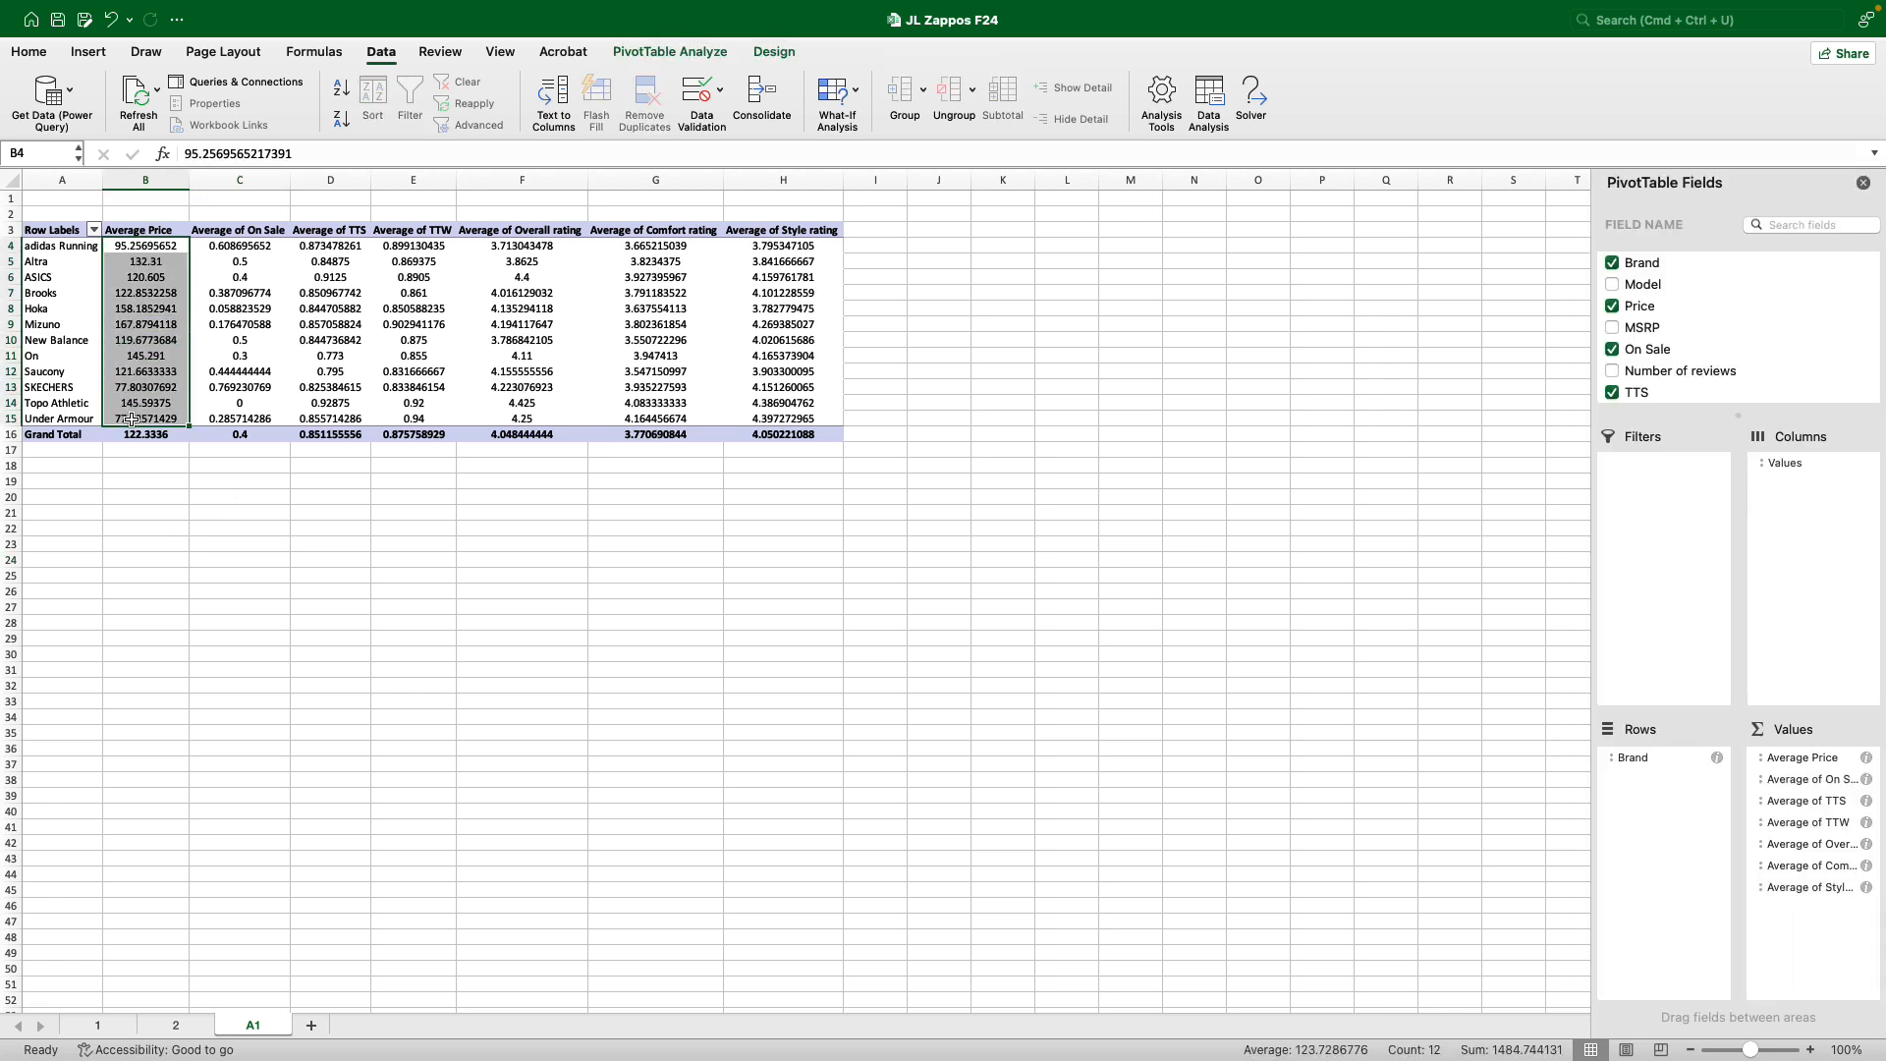
left_click(31, 54)
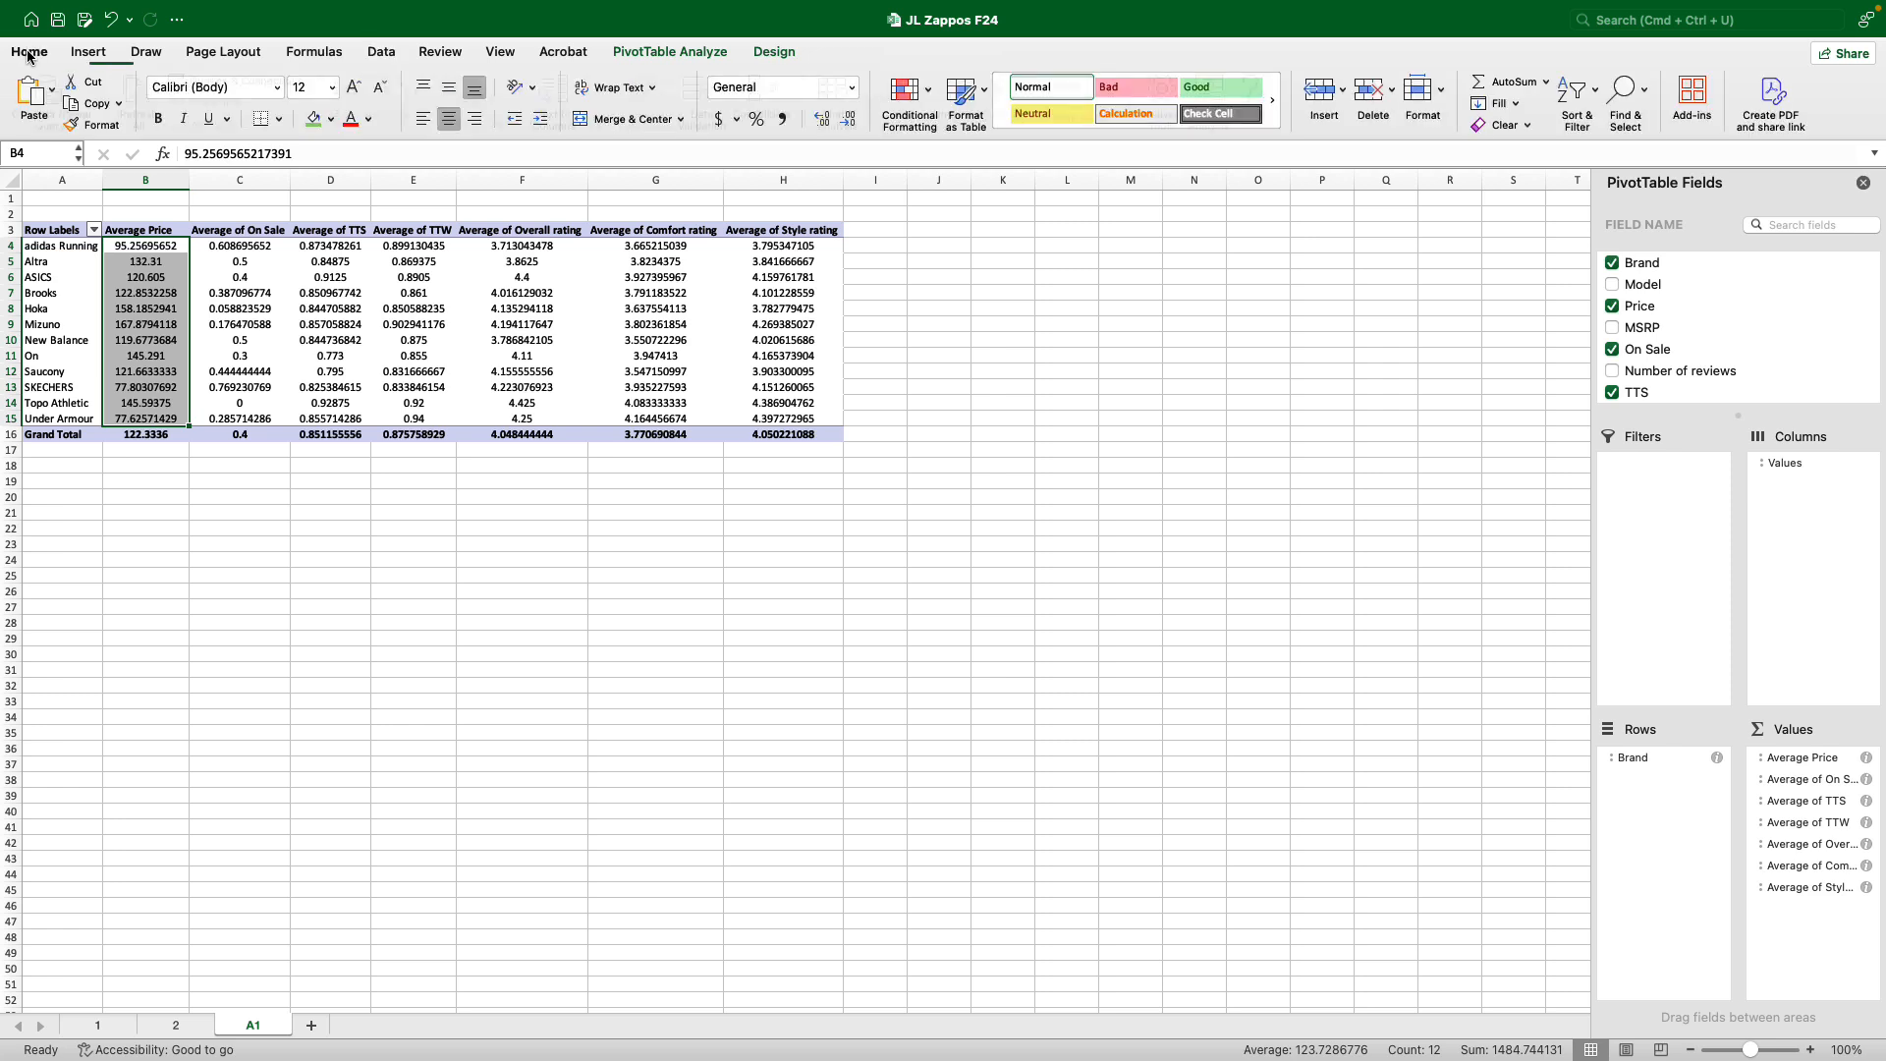
left_click(851, 87)
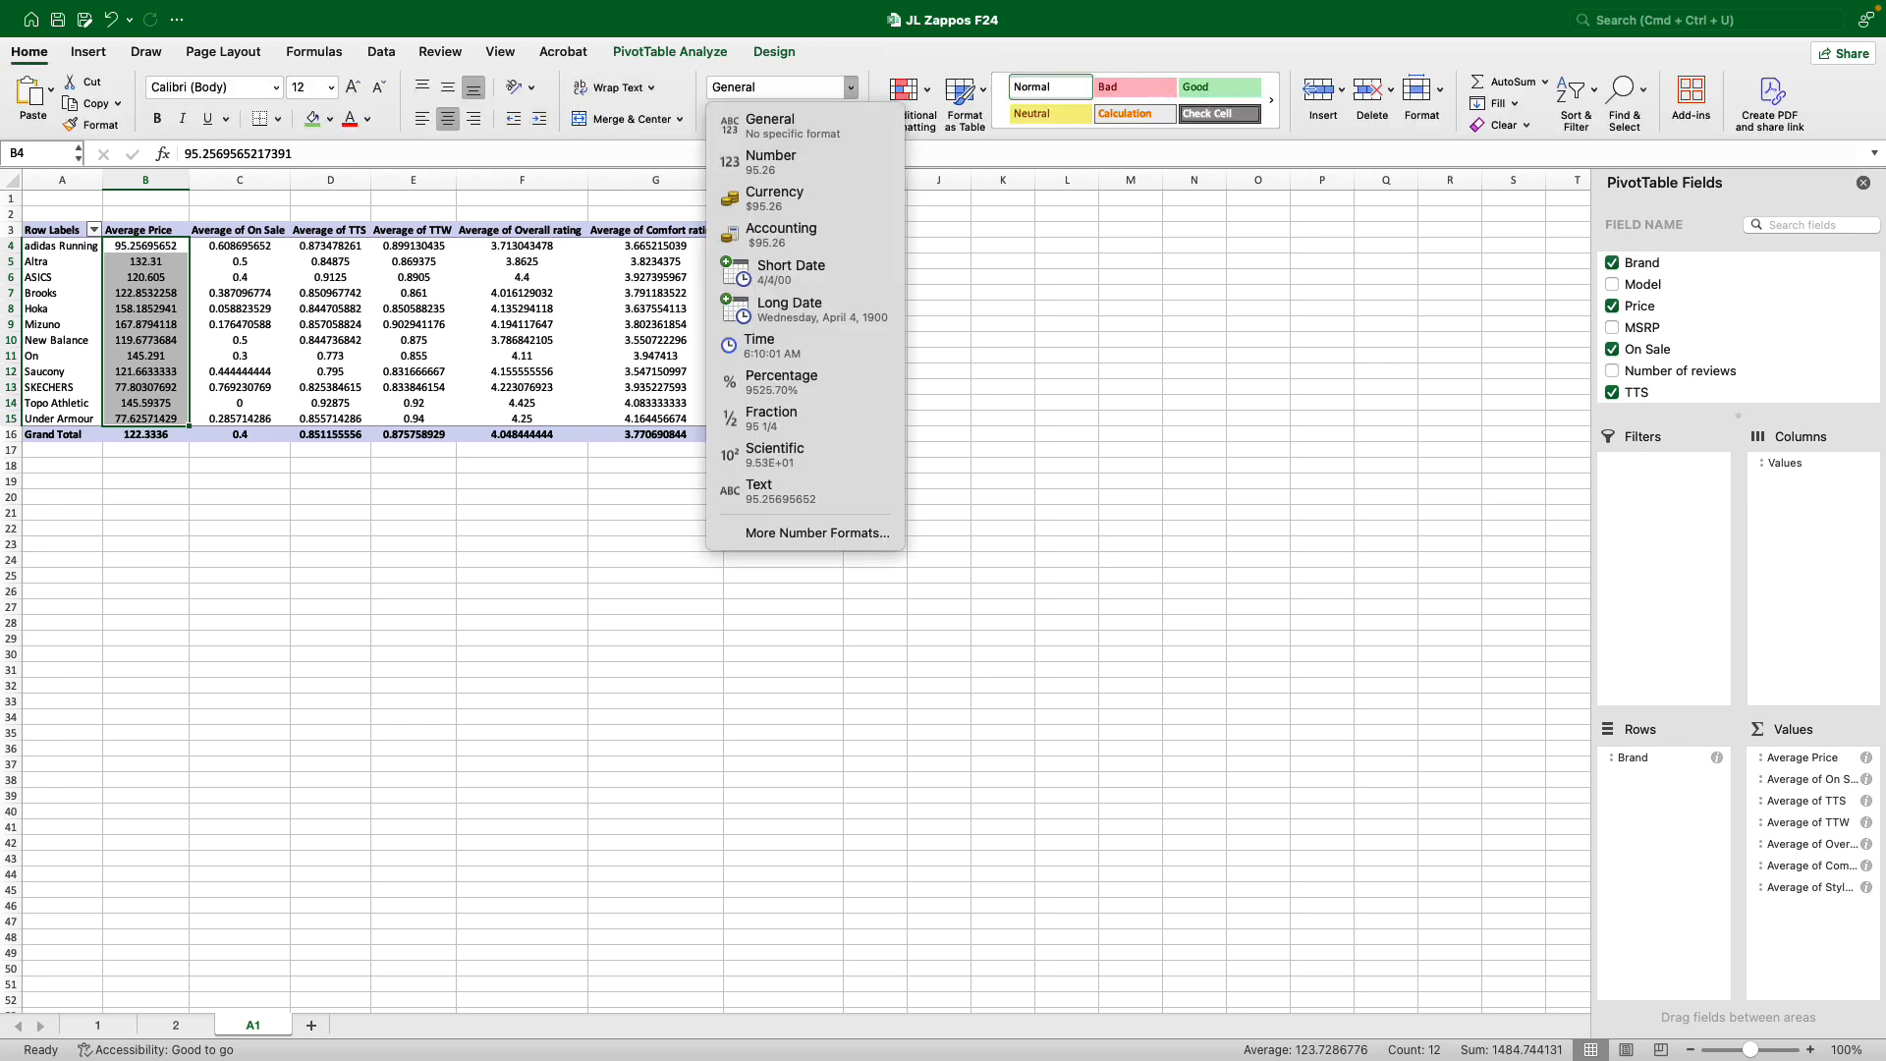
left_click(812, 233)
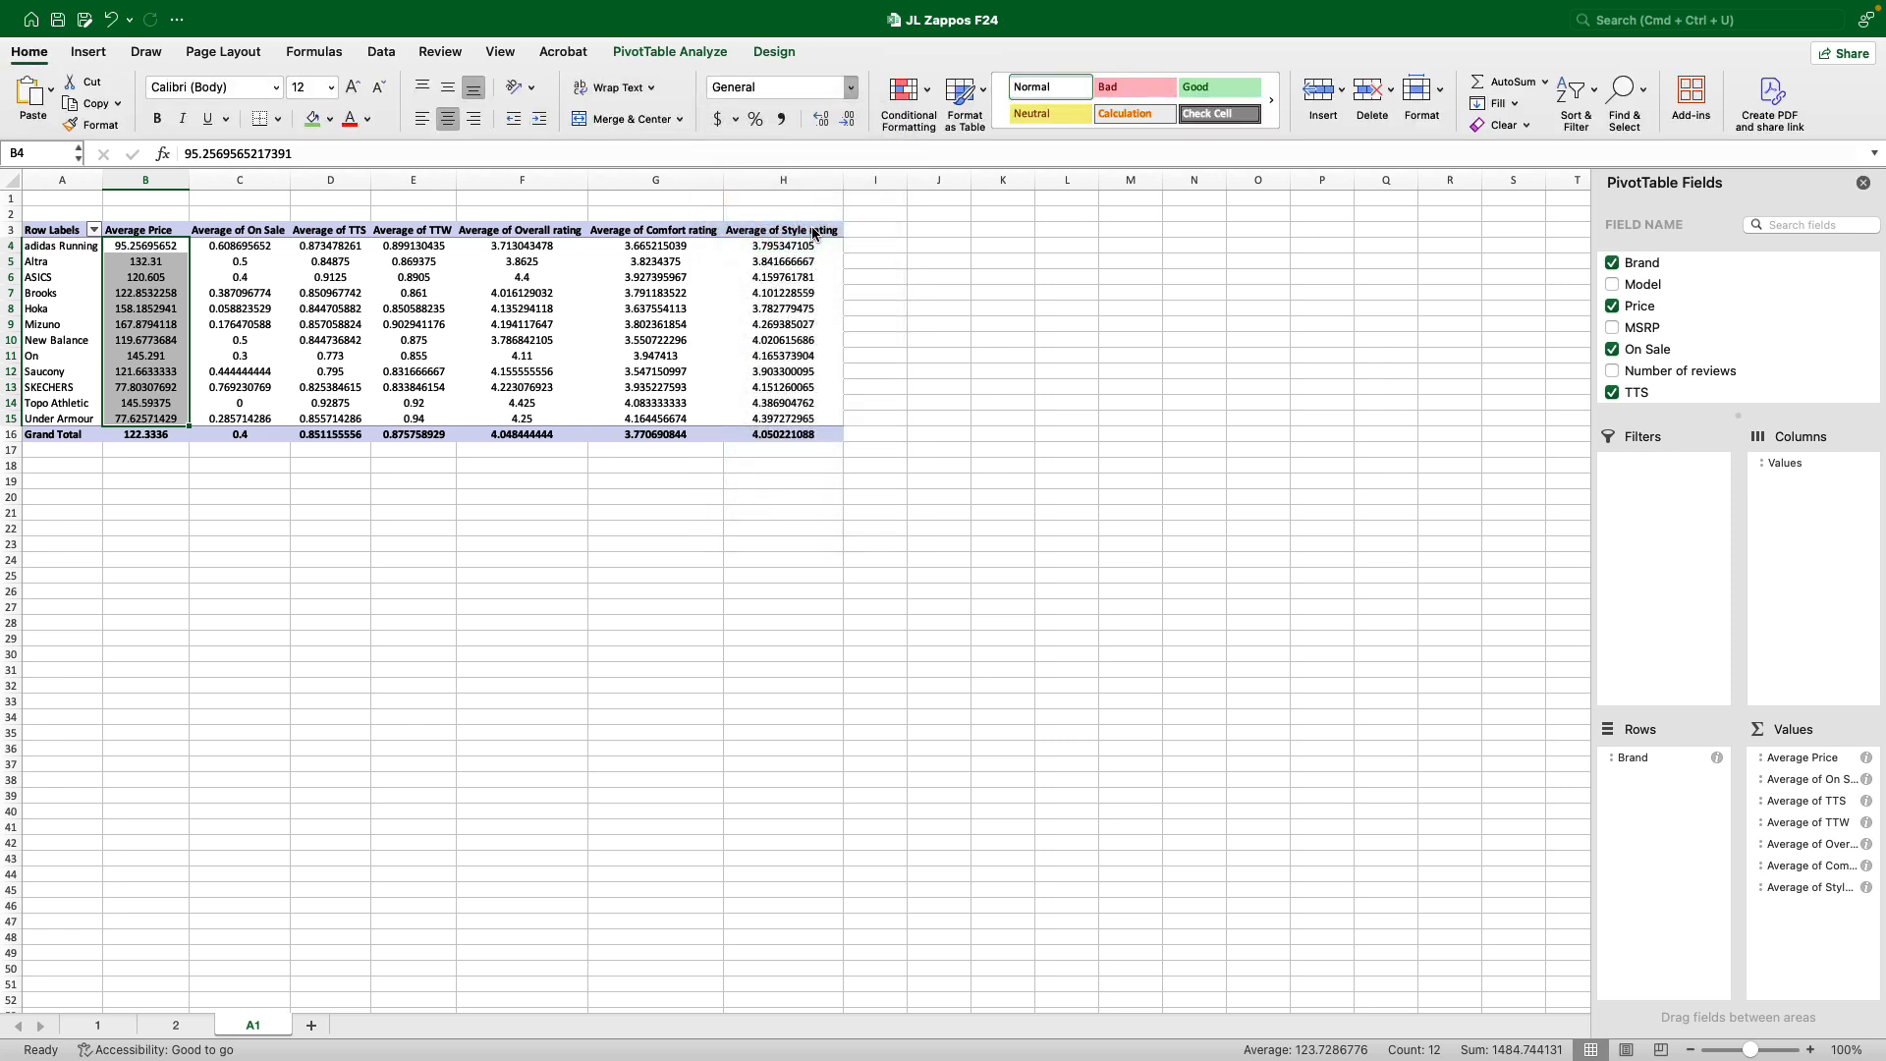
left_click(273, 719)
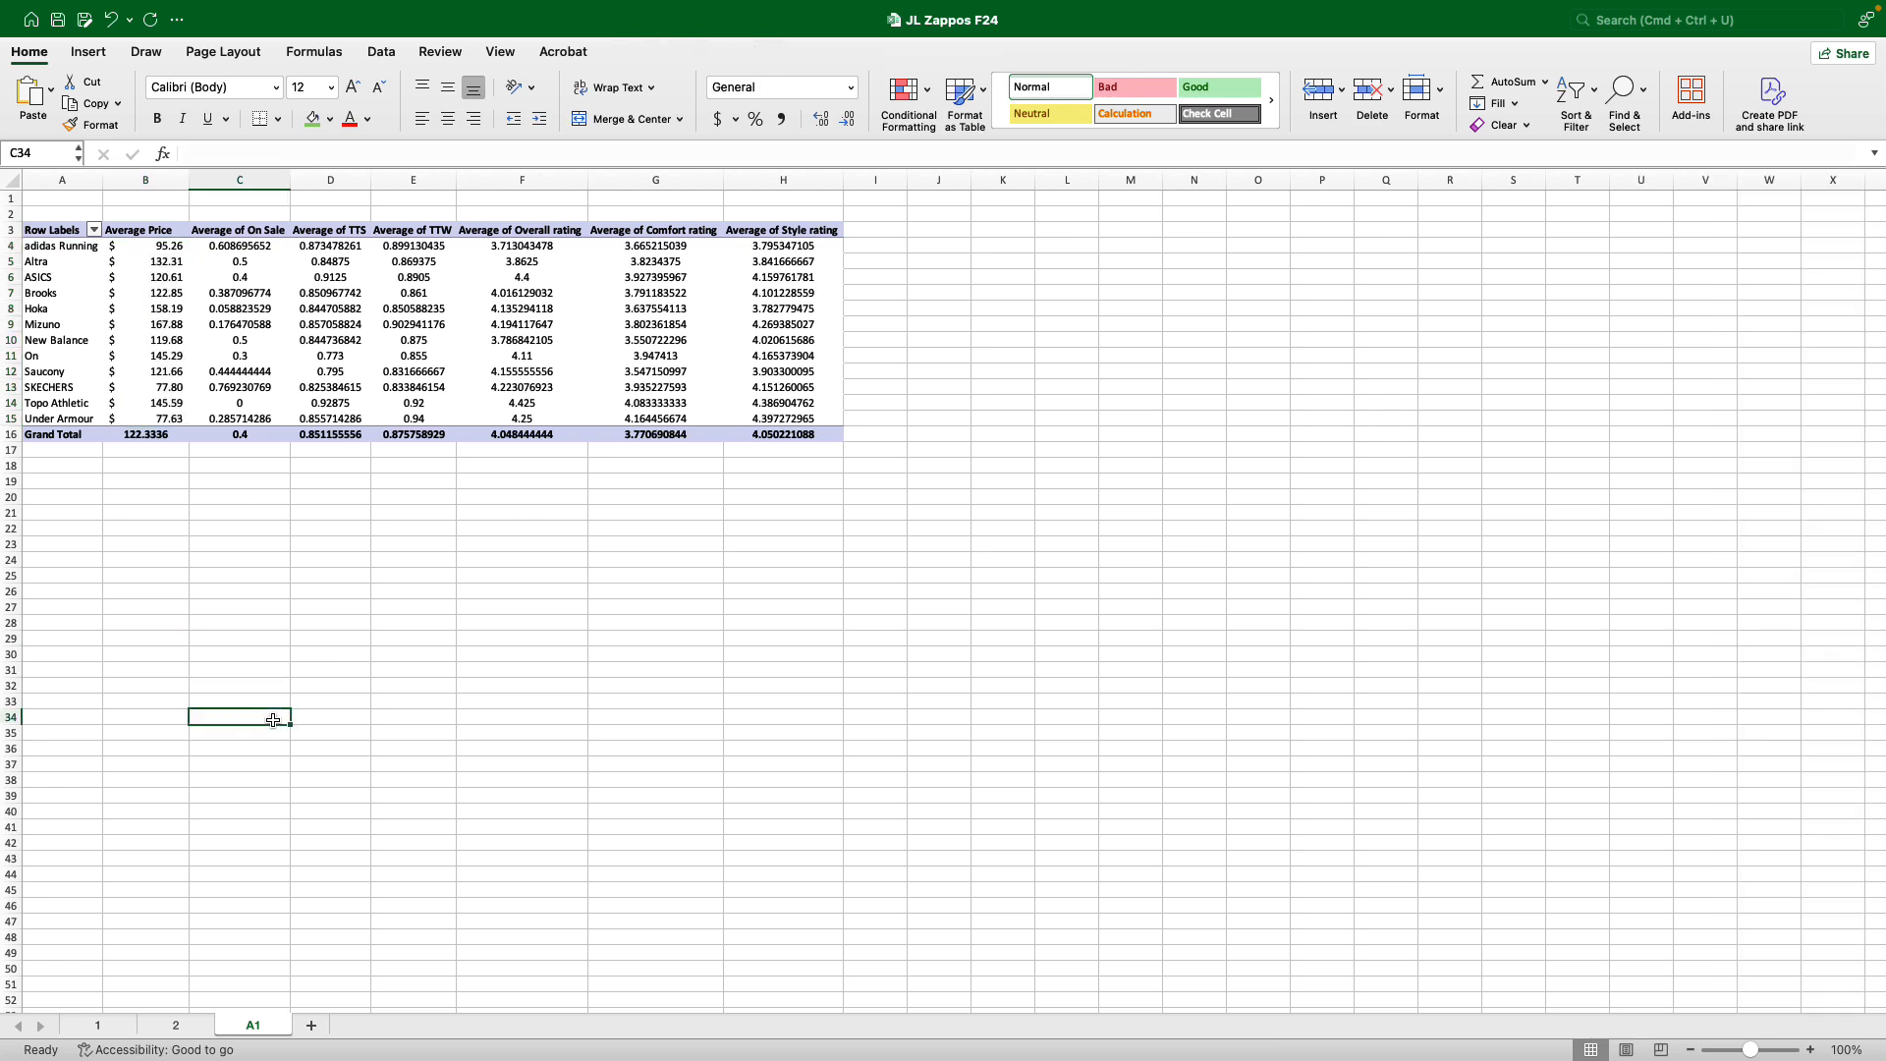
Rename the On Sale column header to Percent on Sale and format C4:C15 as percentages with two decimal places.
left_click(256, 234)
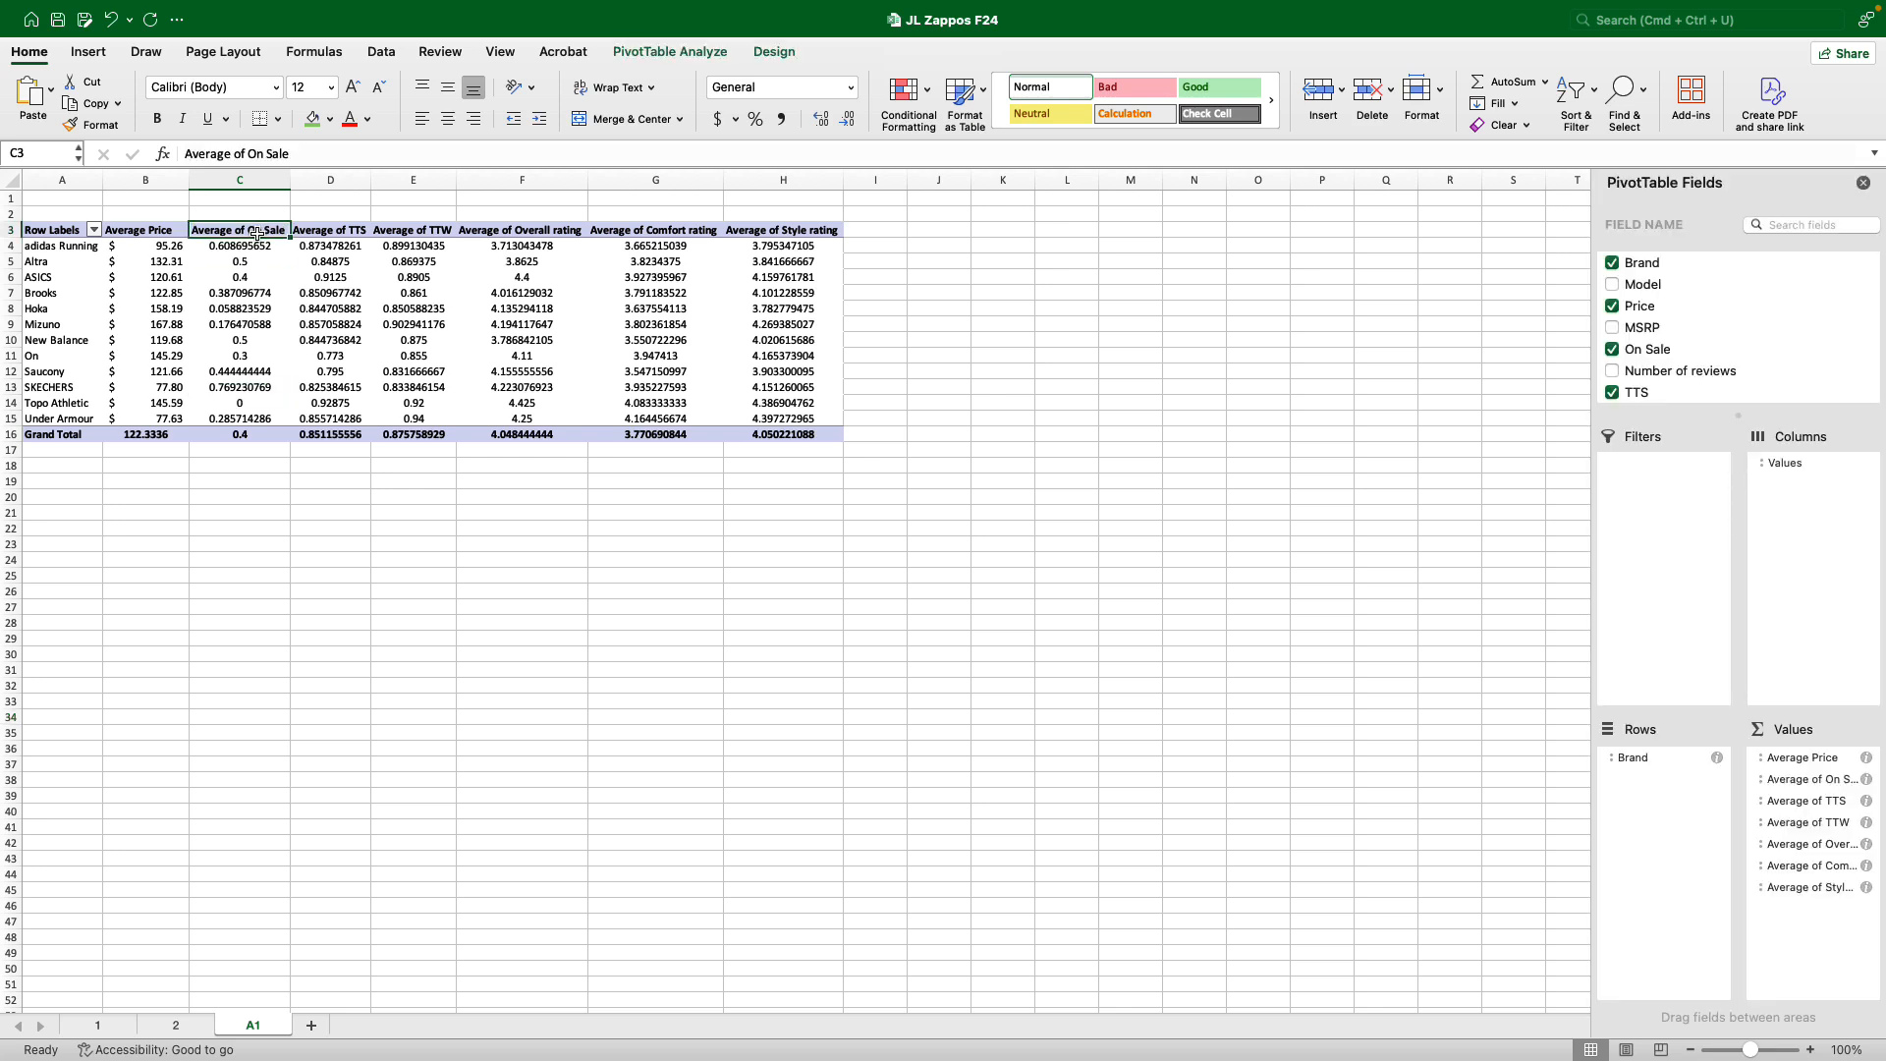
type("Percent on Sale")
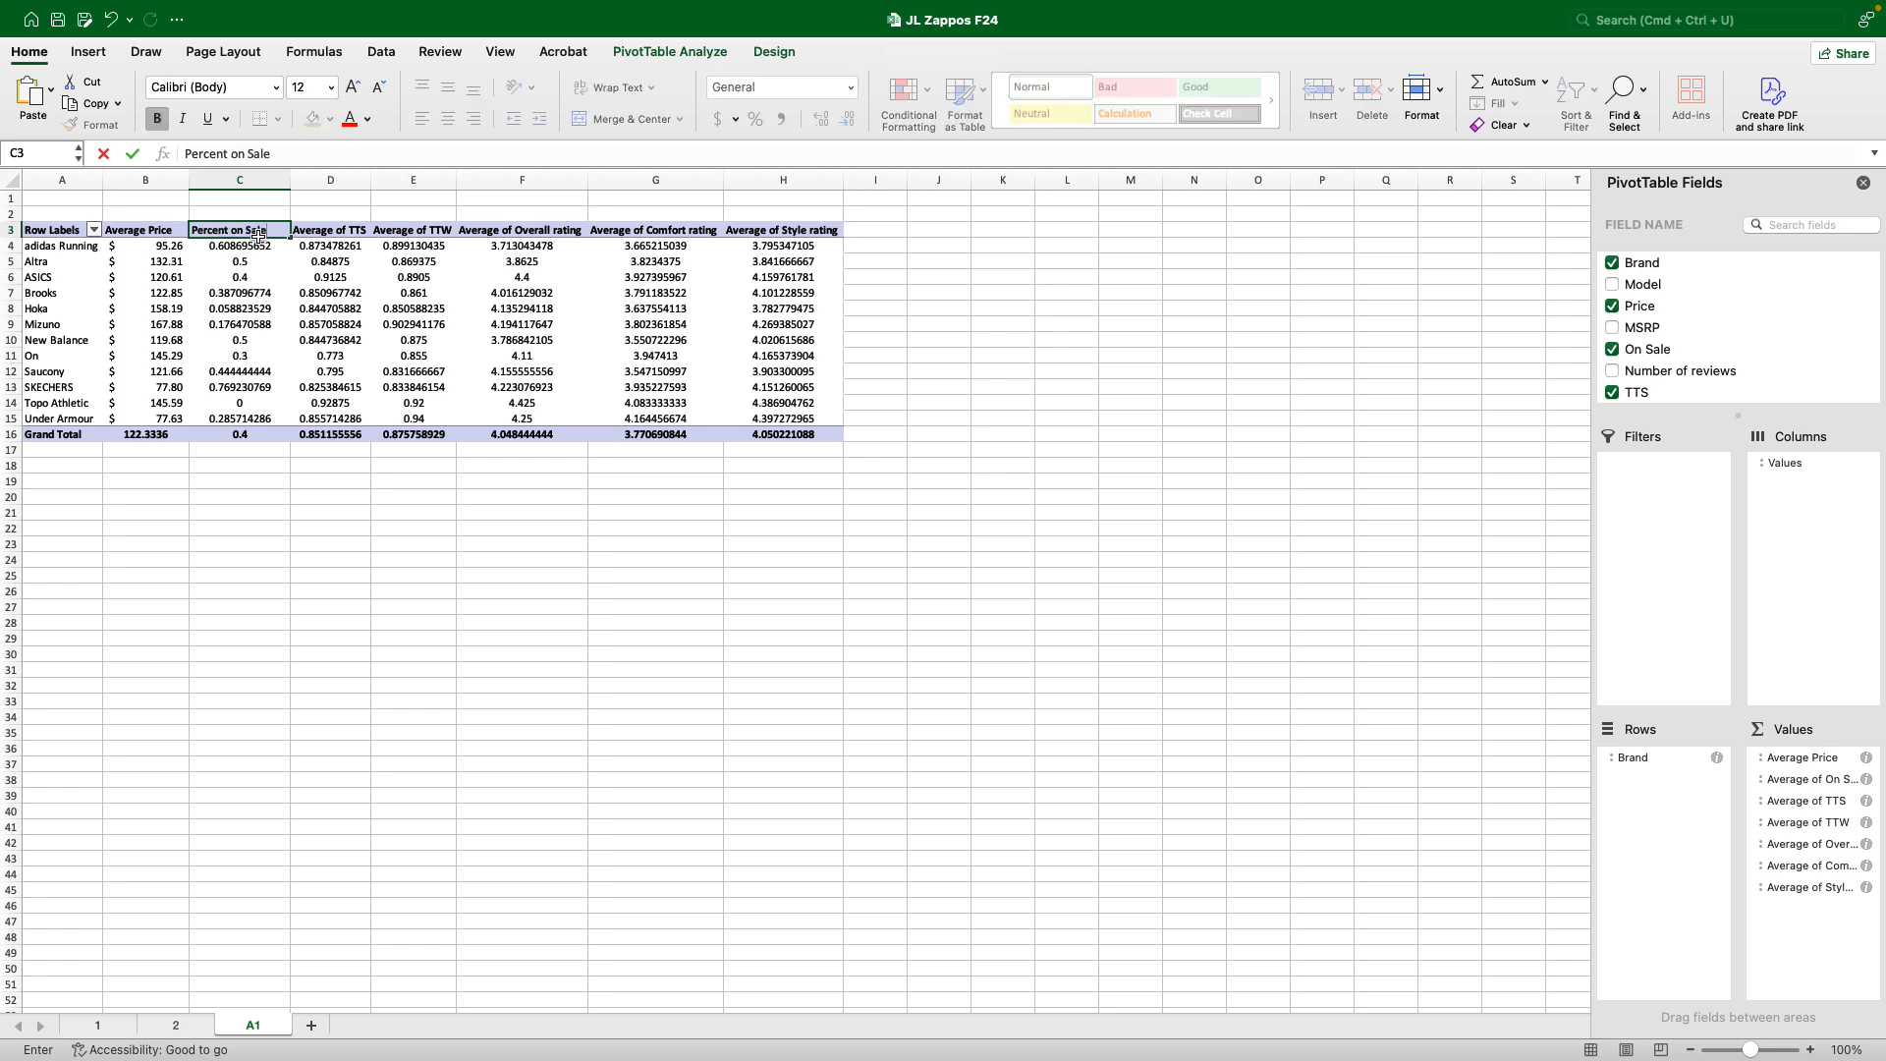
left_click_drag(231, 248, 239, 418)
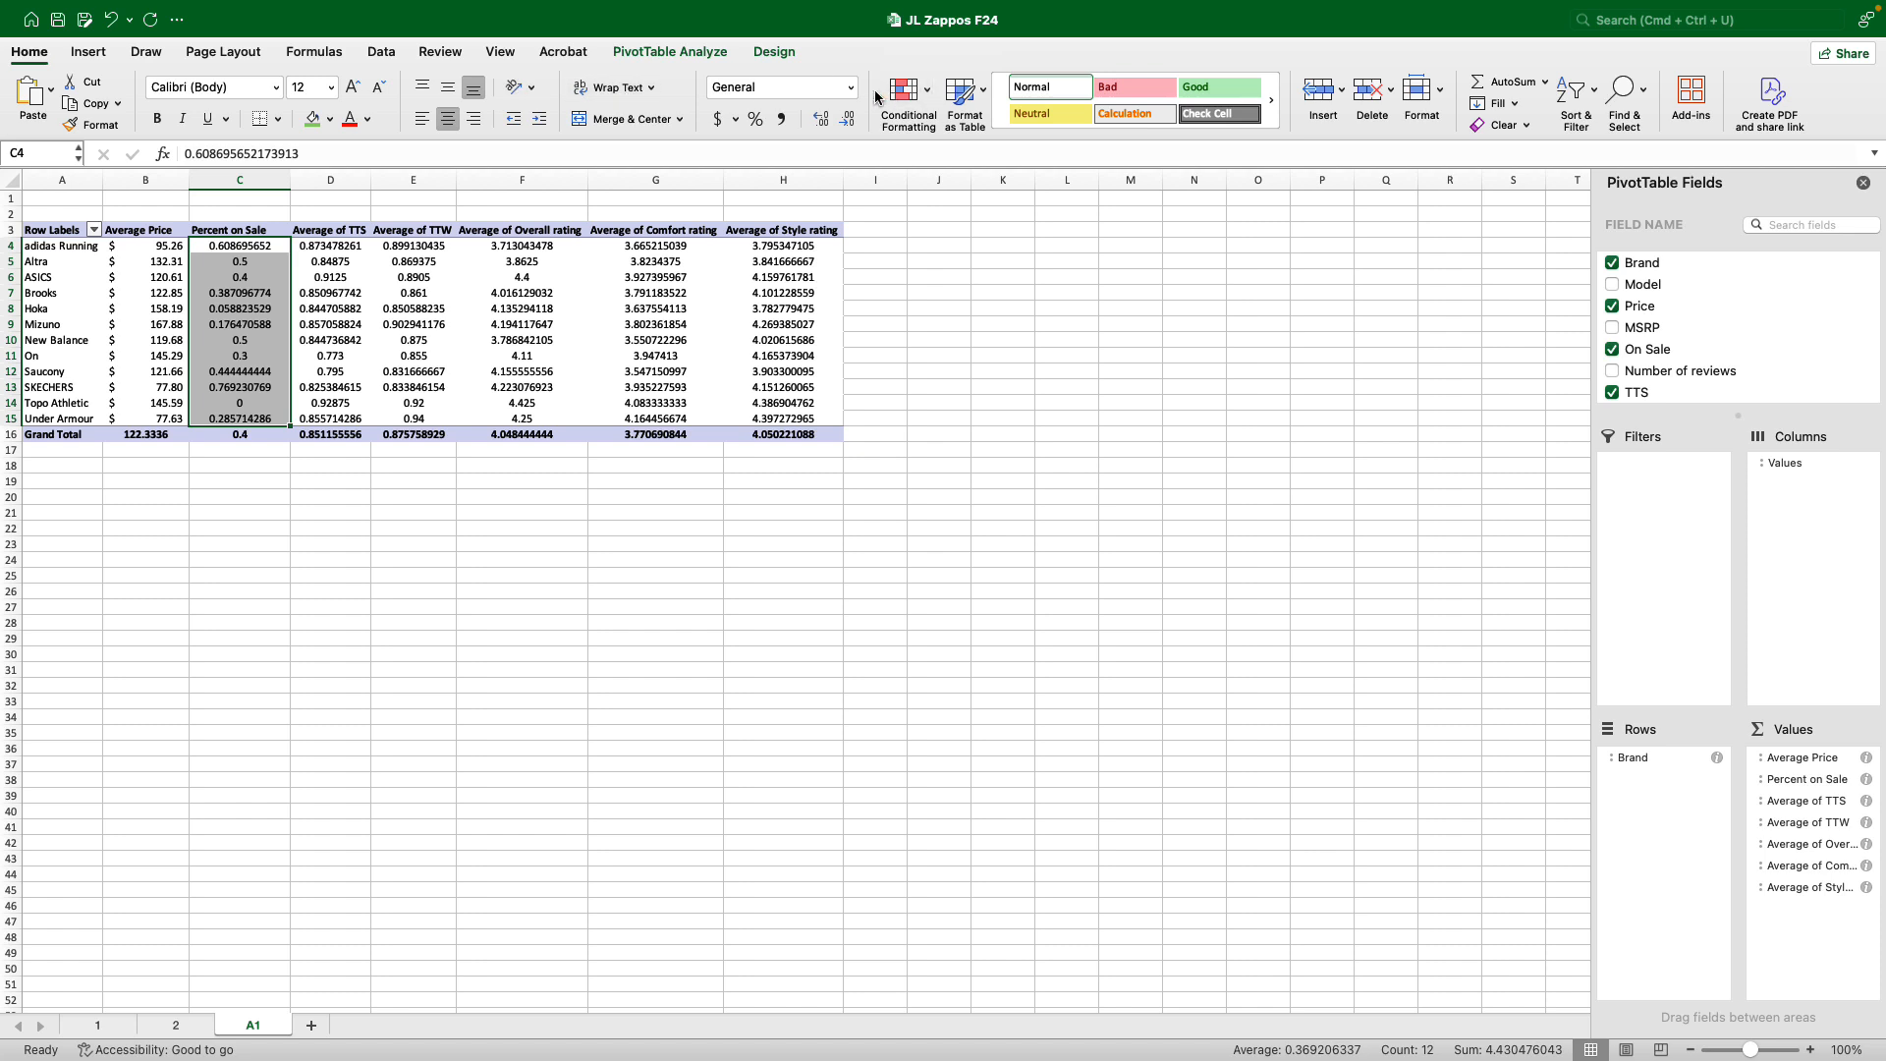
left_click(755, 119)
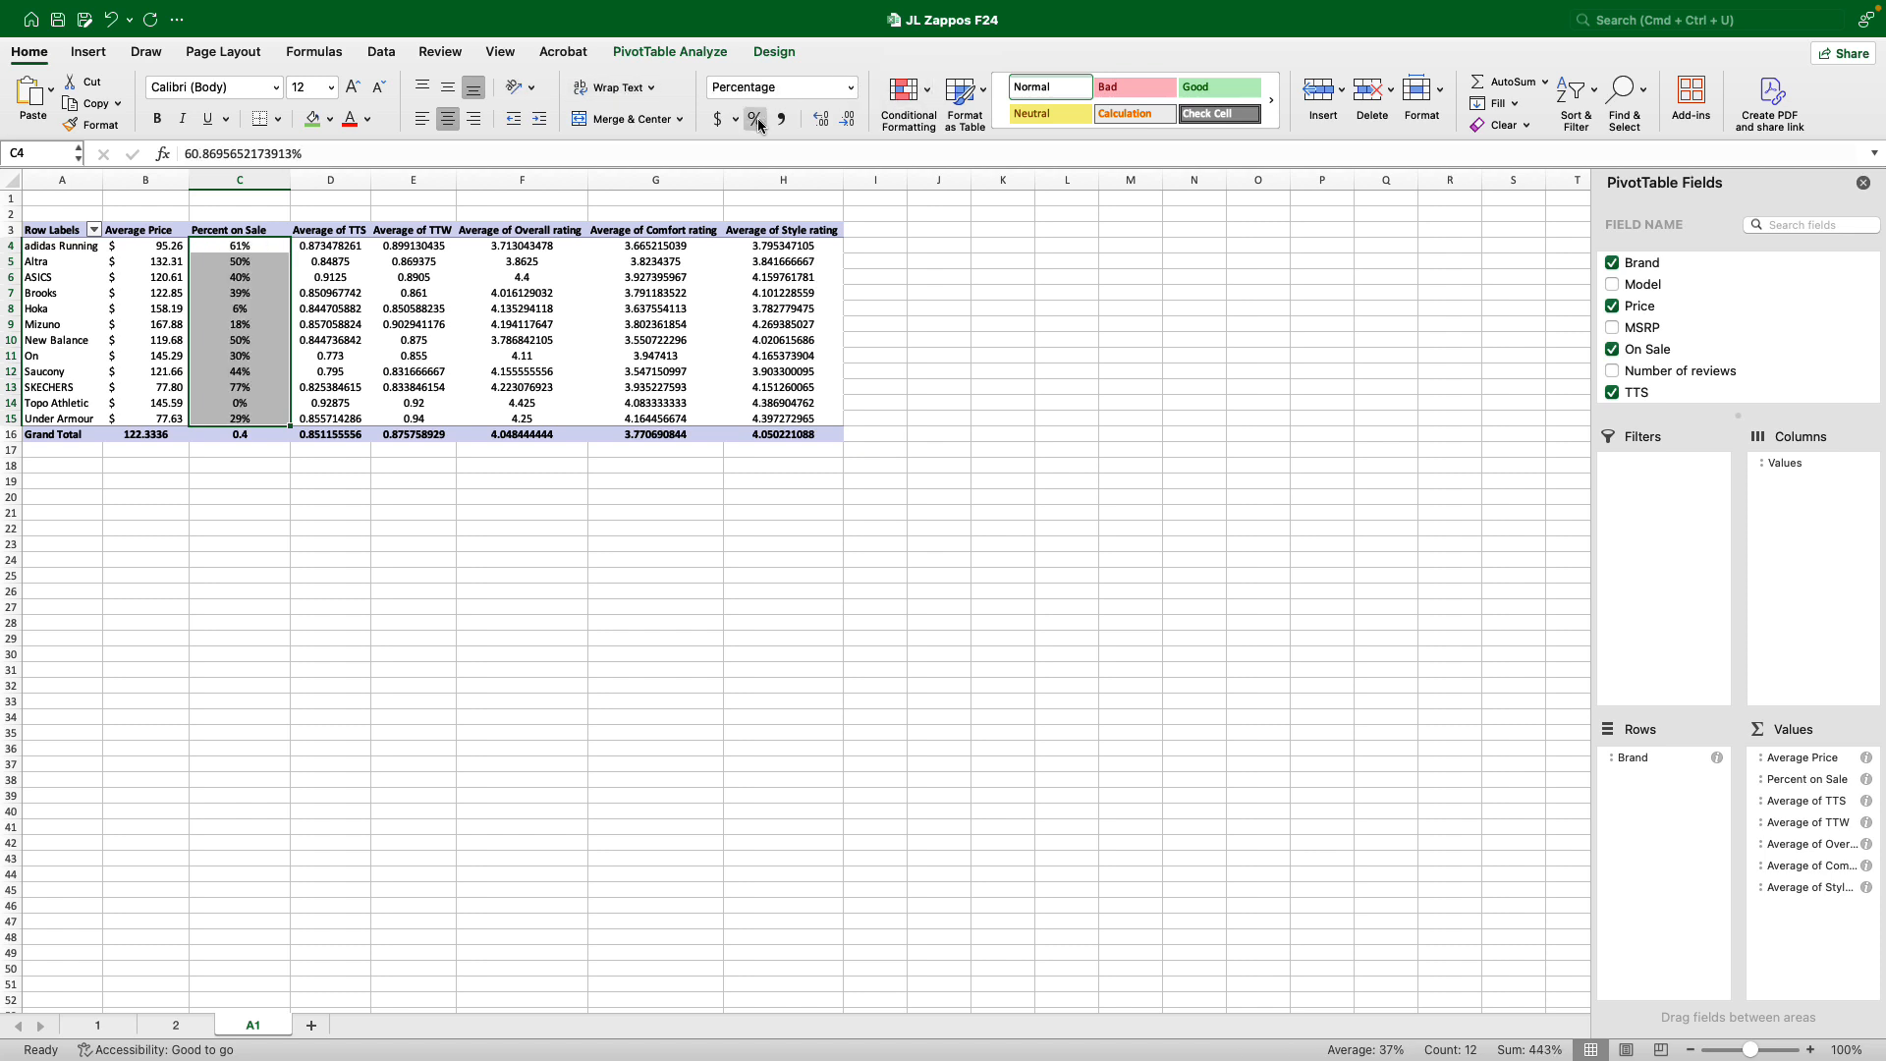
left_click(819, 120)
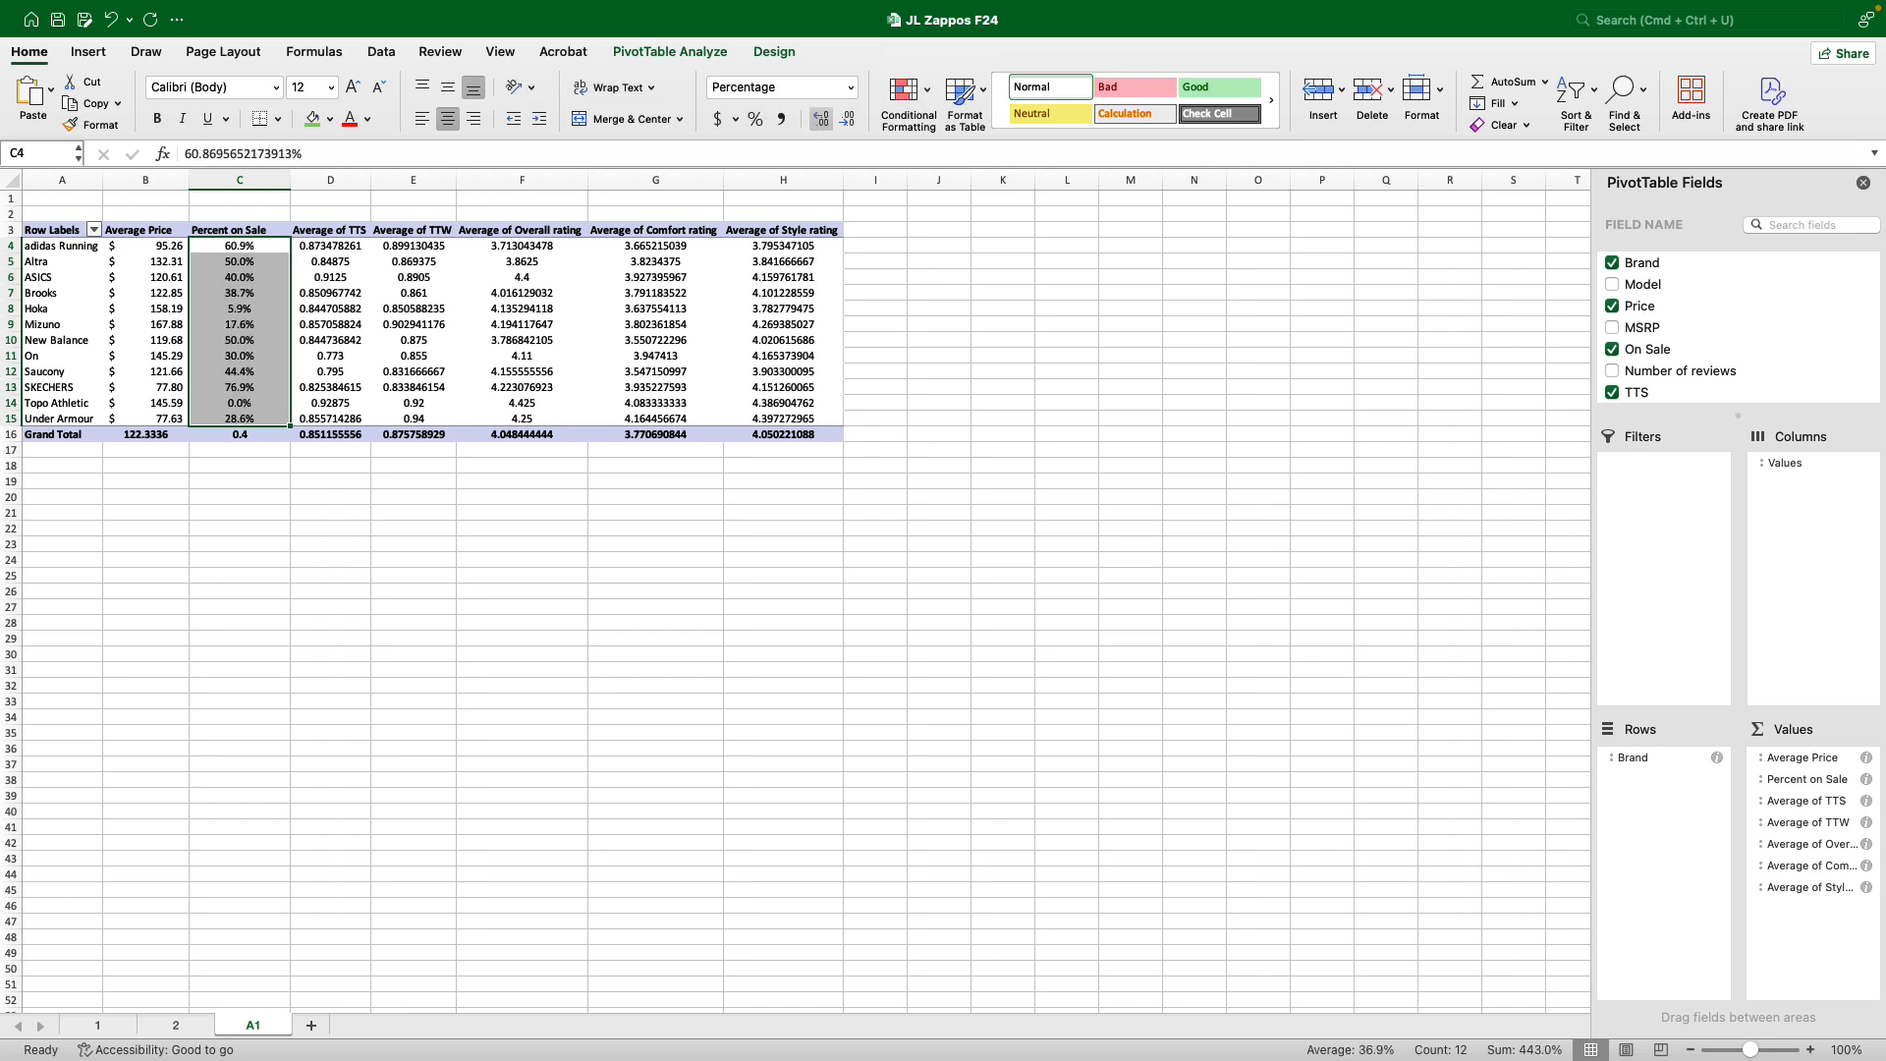
left_click(821, 119)
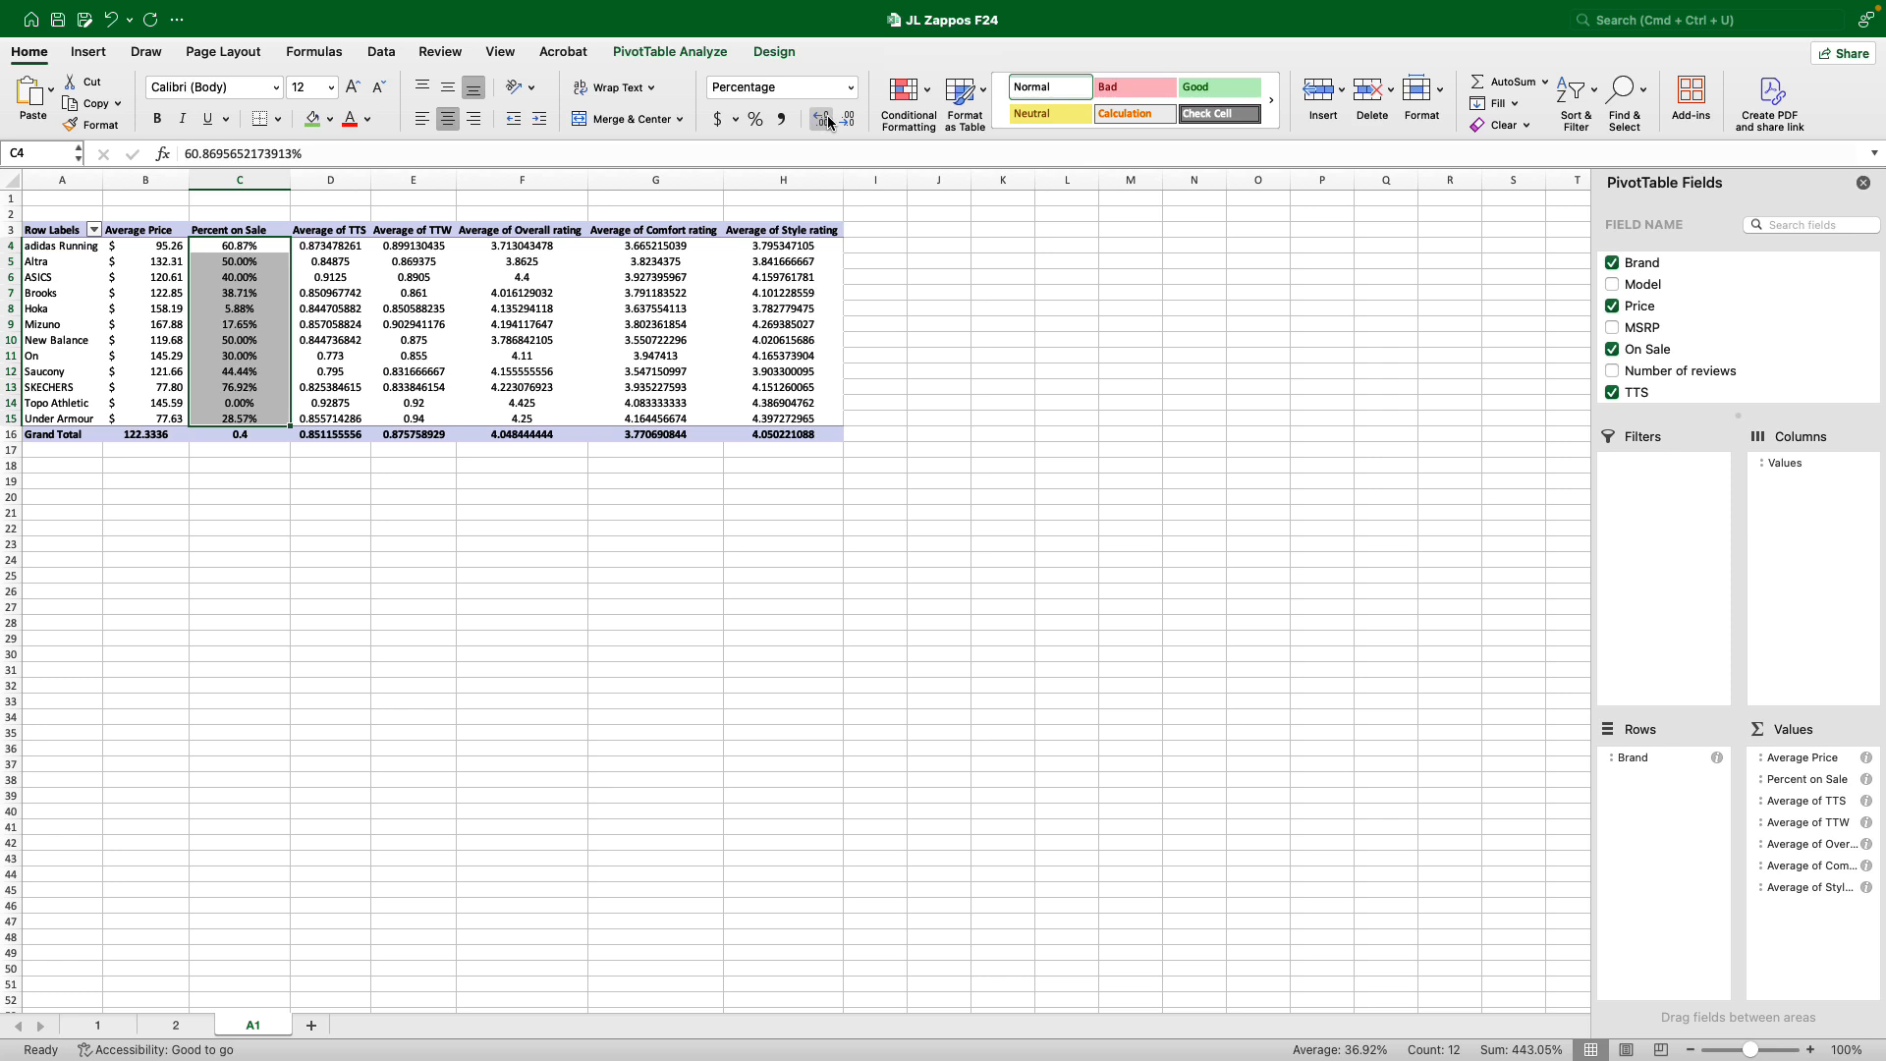
Reduce the brands' Percent on Sale values in C4:C15 to one decimal place.
left_click(847, 119)
left_click(671, 541)
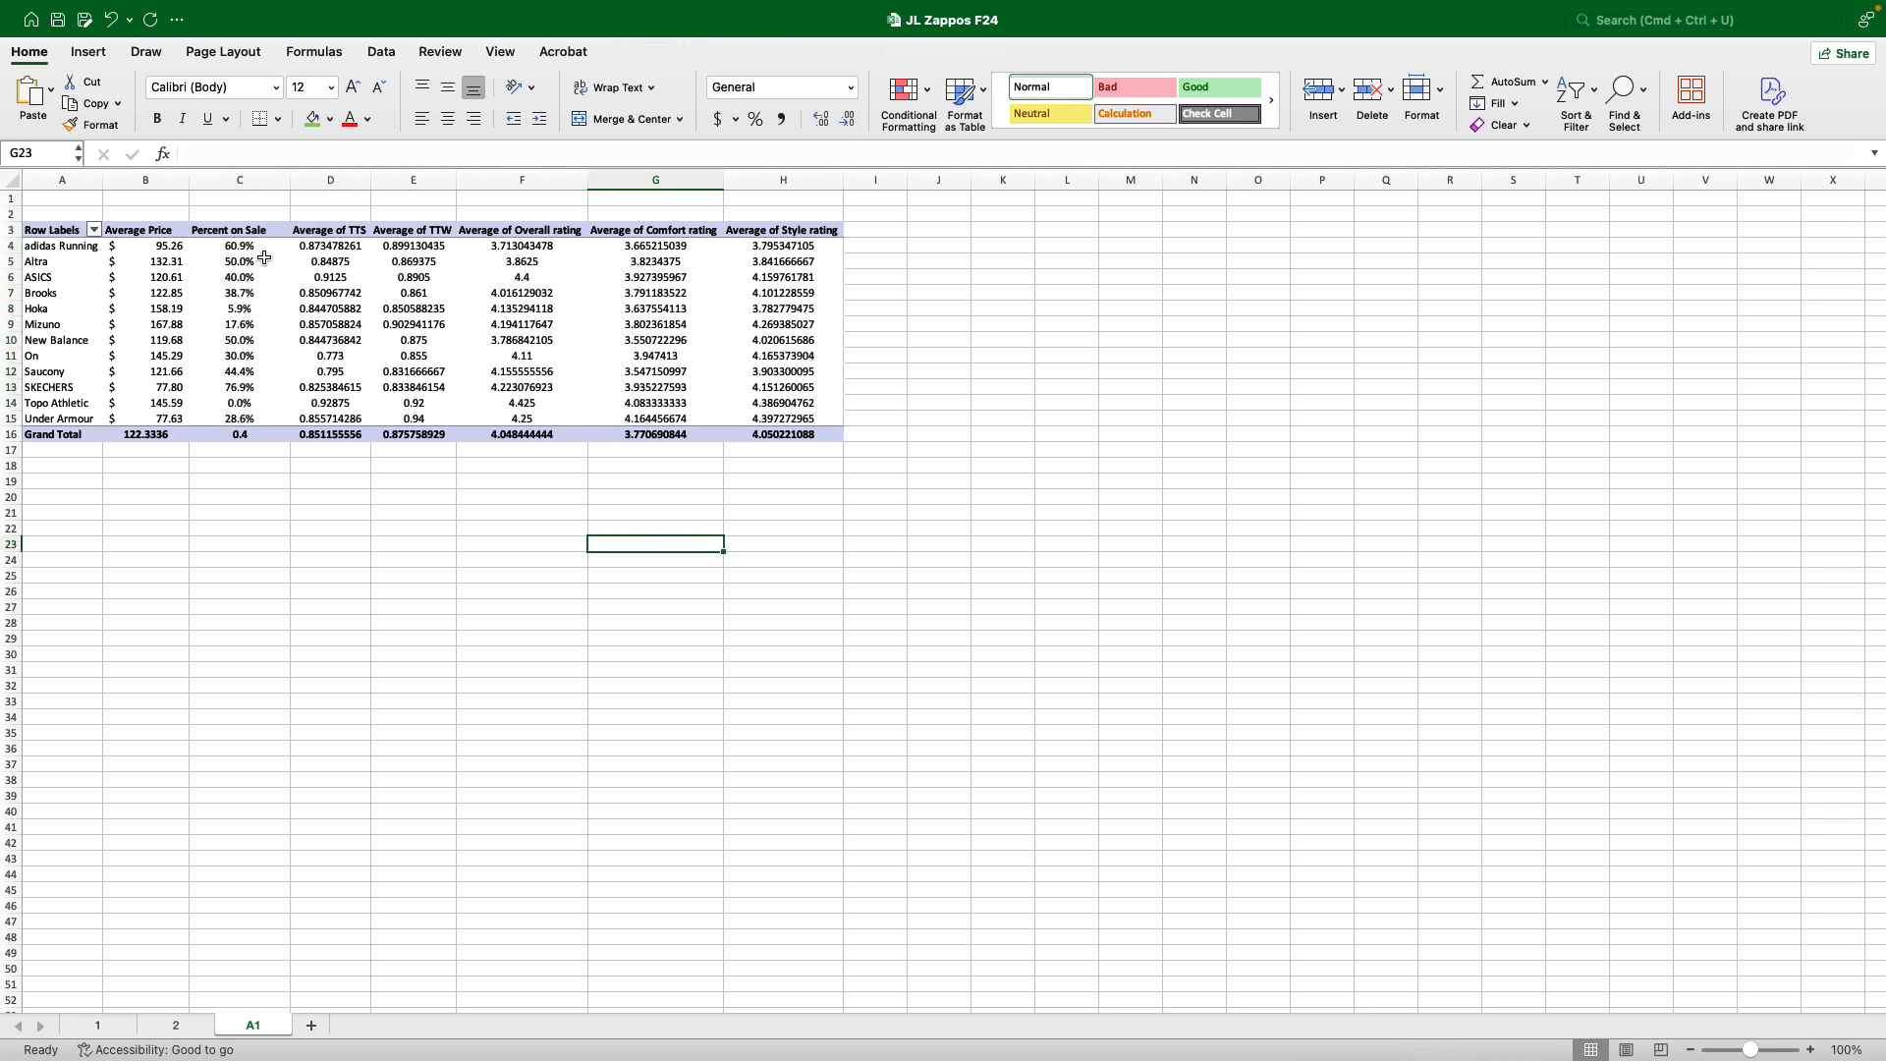
left_click(228, 248)
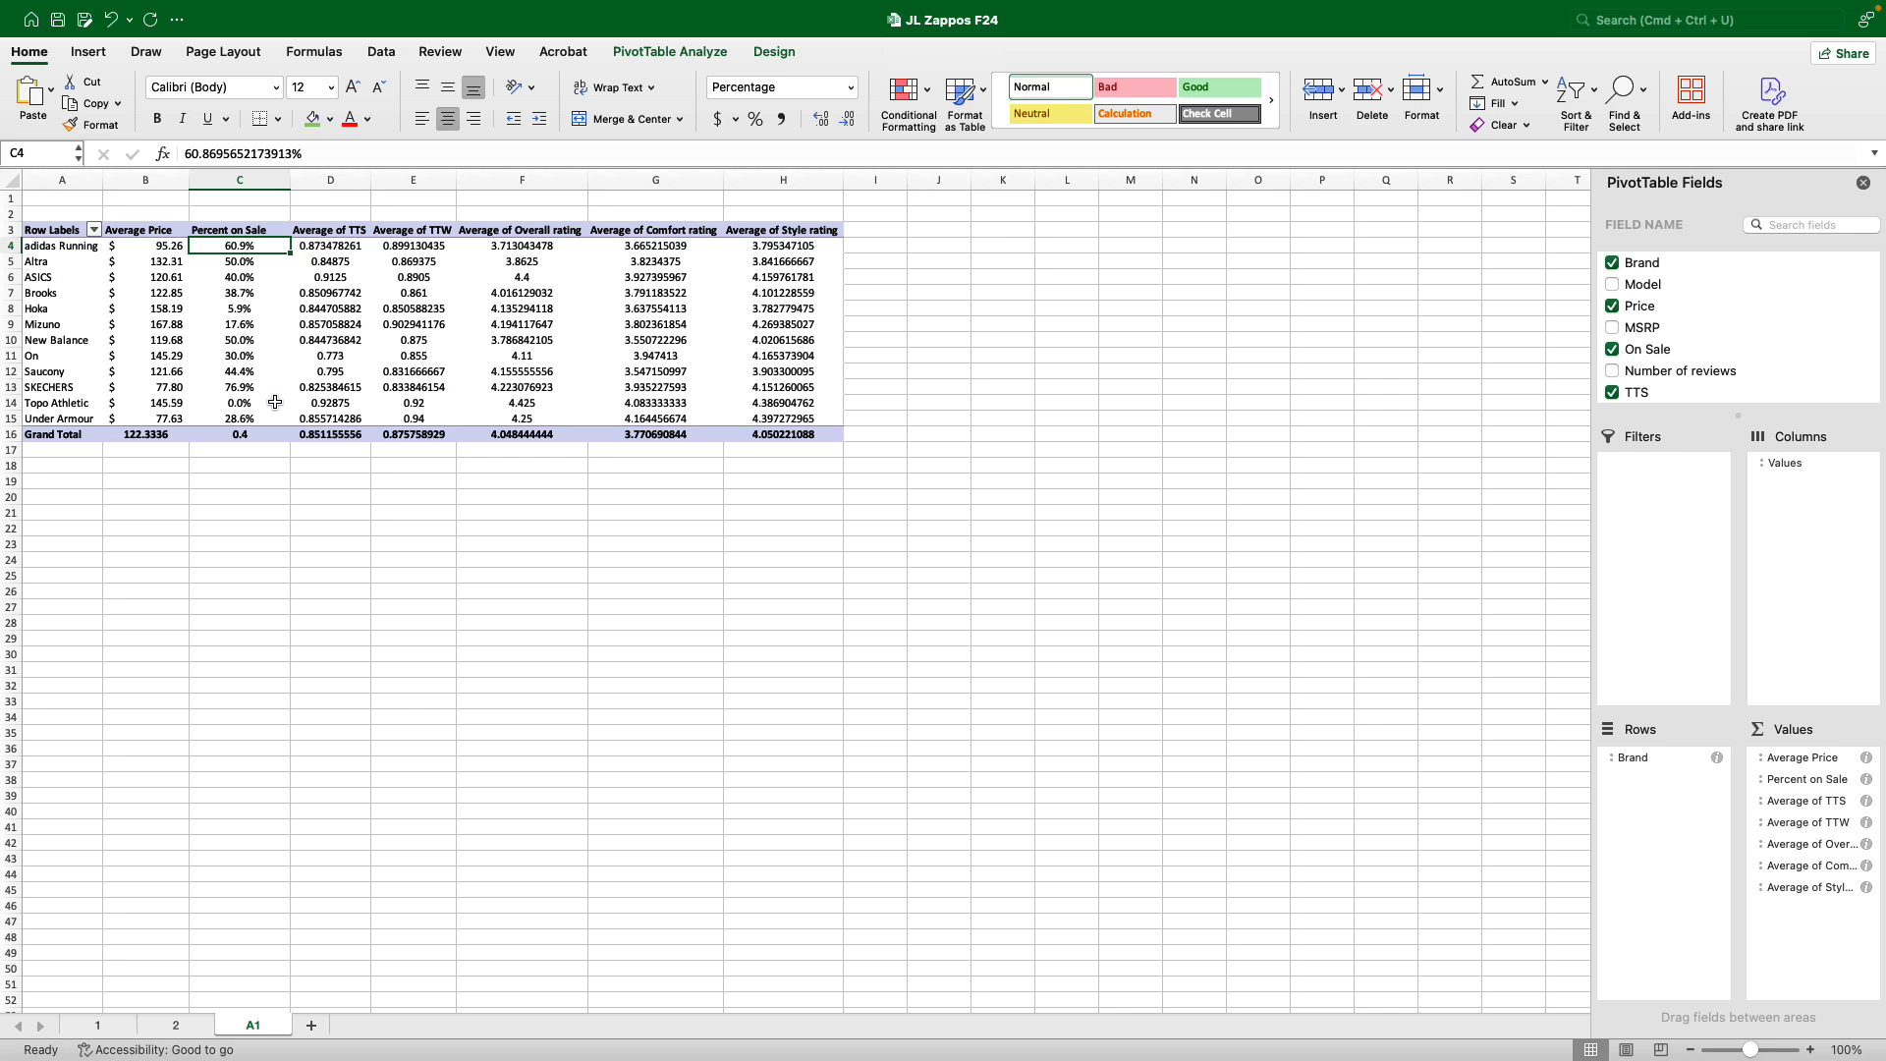
left_click(239, 312)
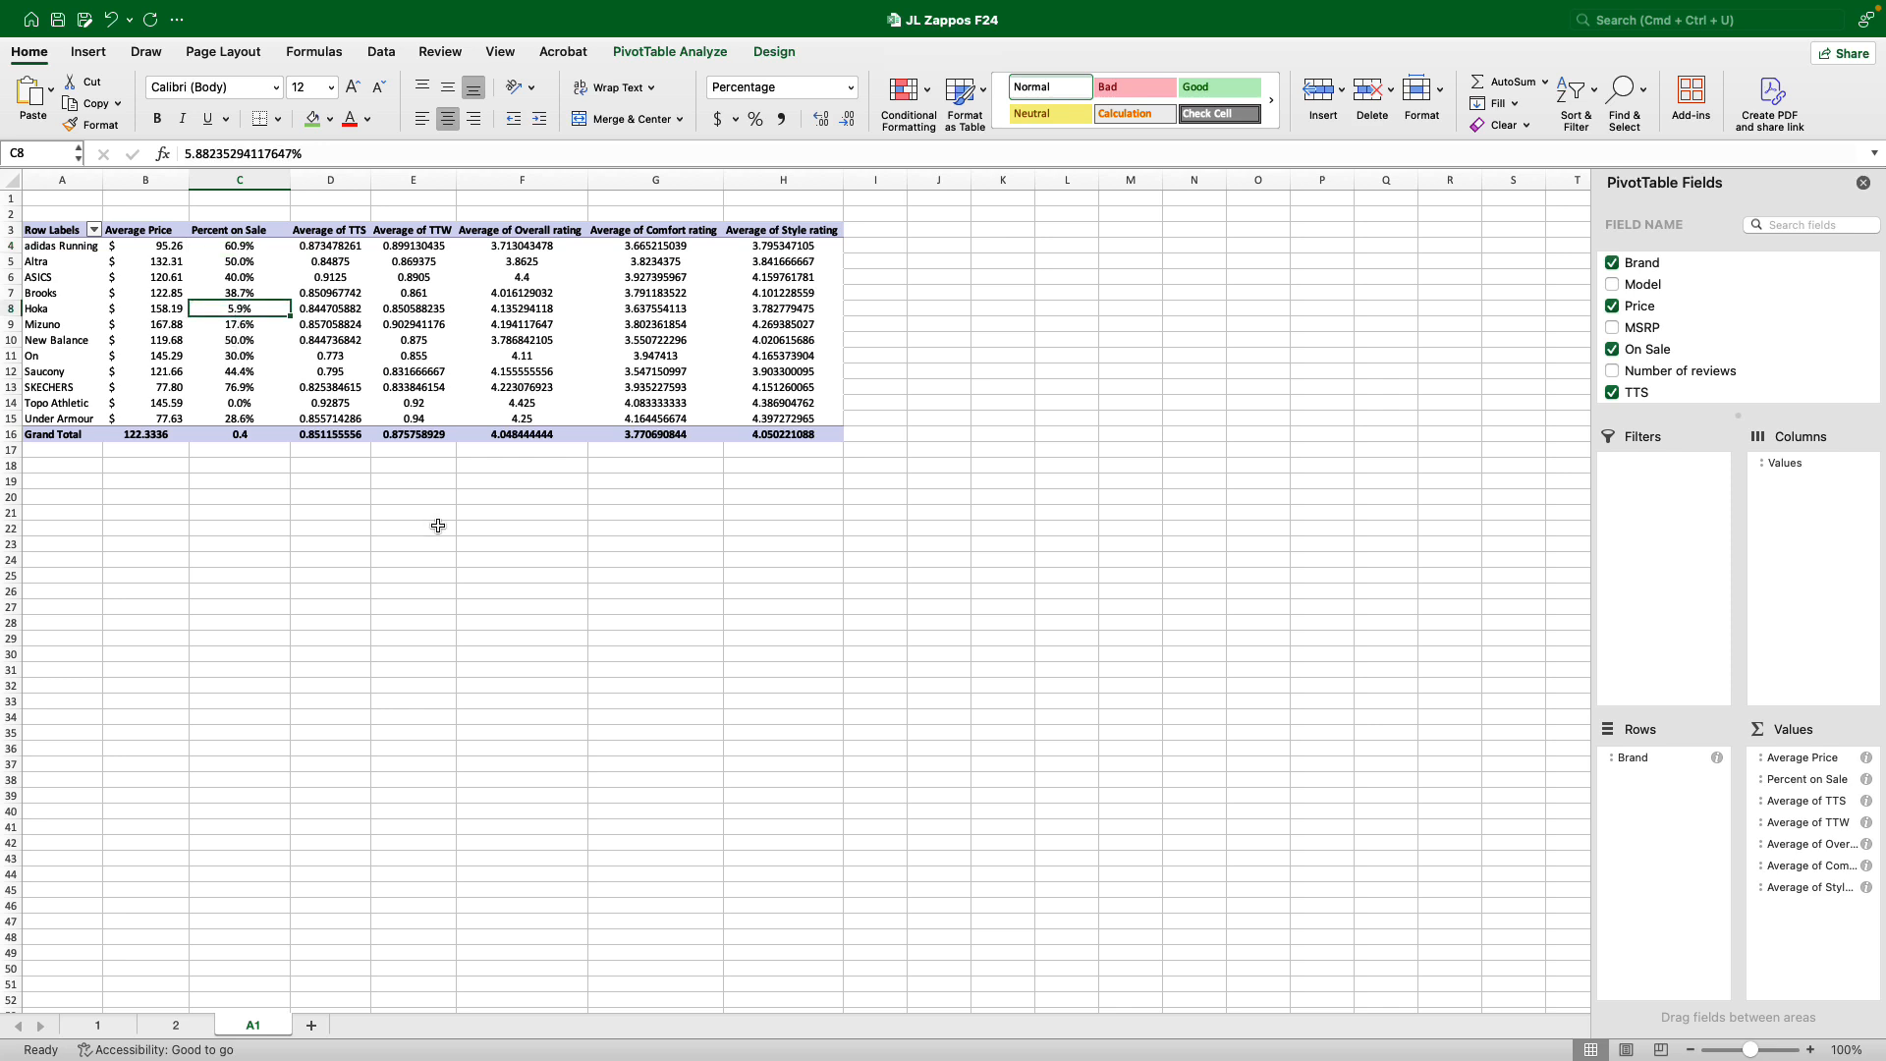
left_click(227, 404)
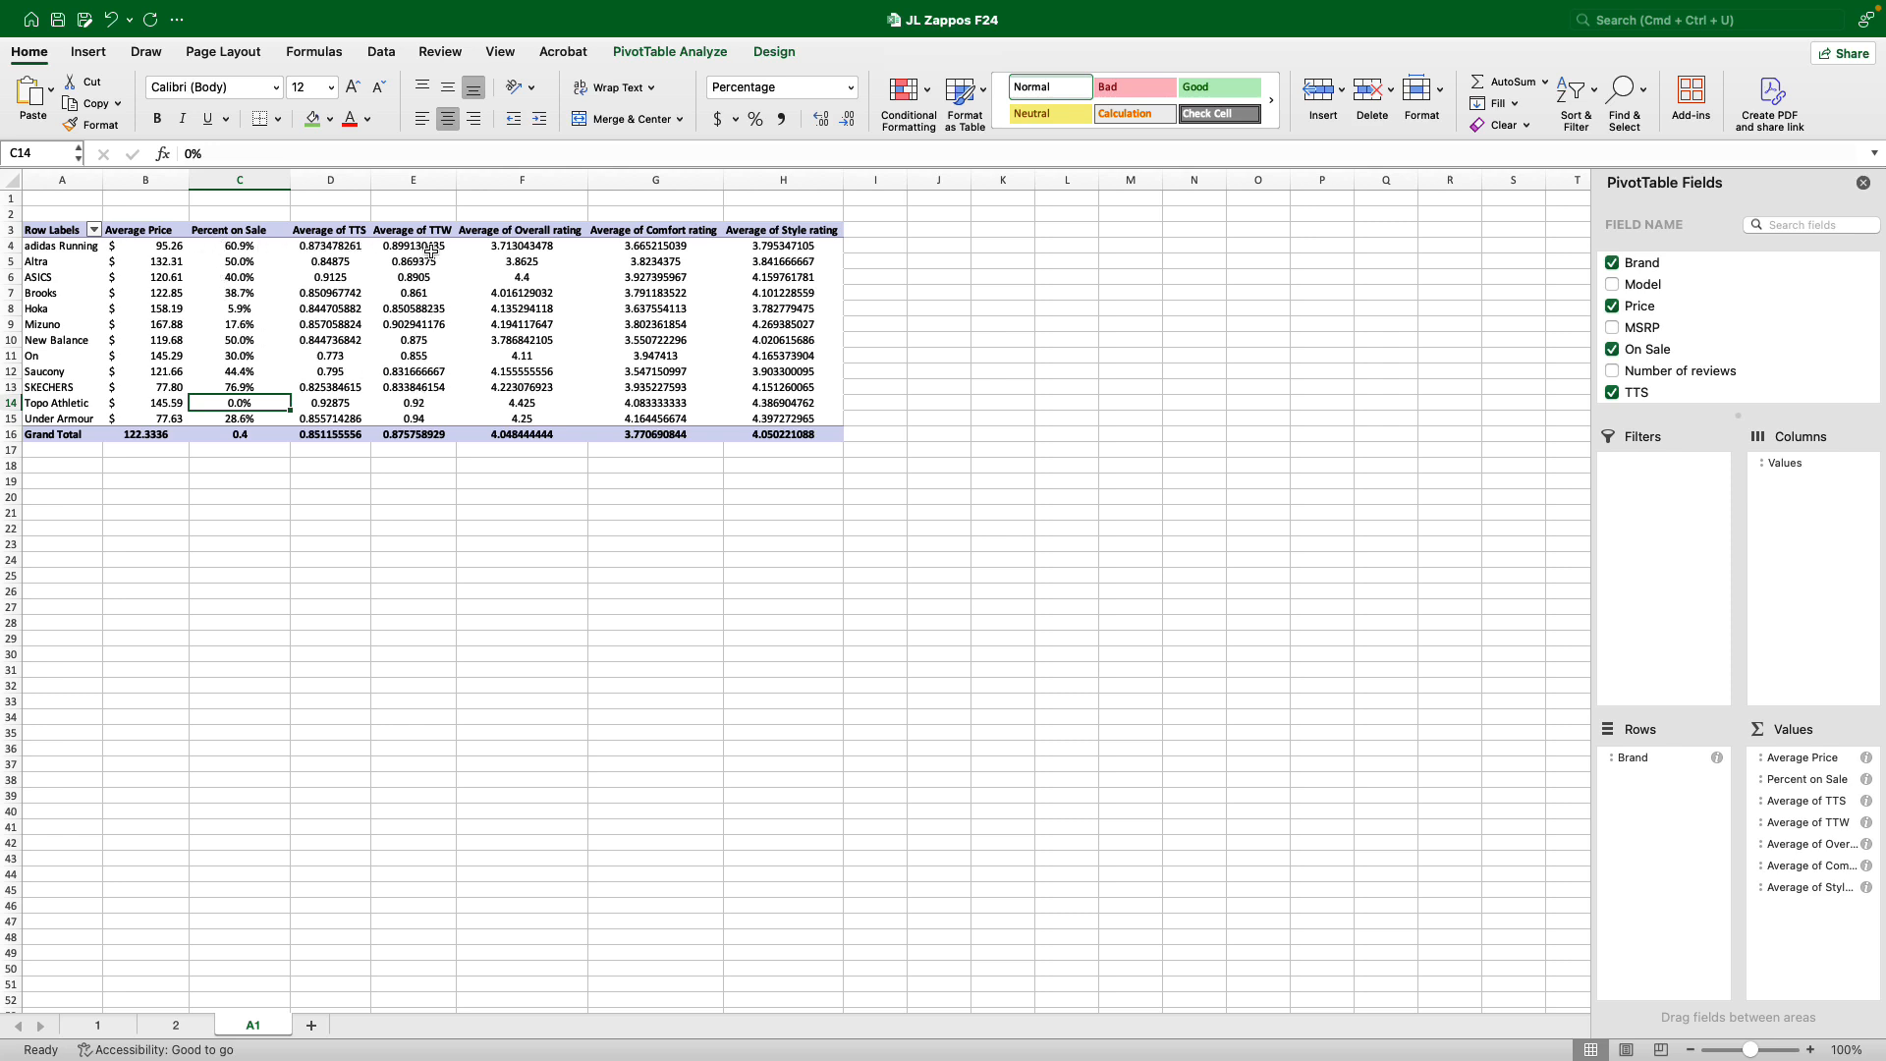
Format the TTS and TTW averages in D4:E15 as percentages with one decimal place.
left_click_drag(295, 246, 412, 419)
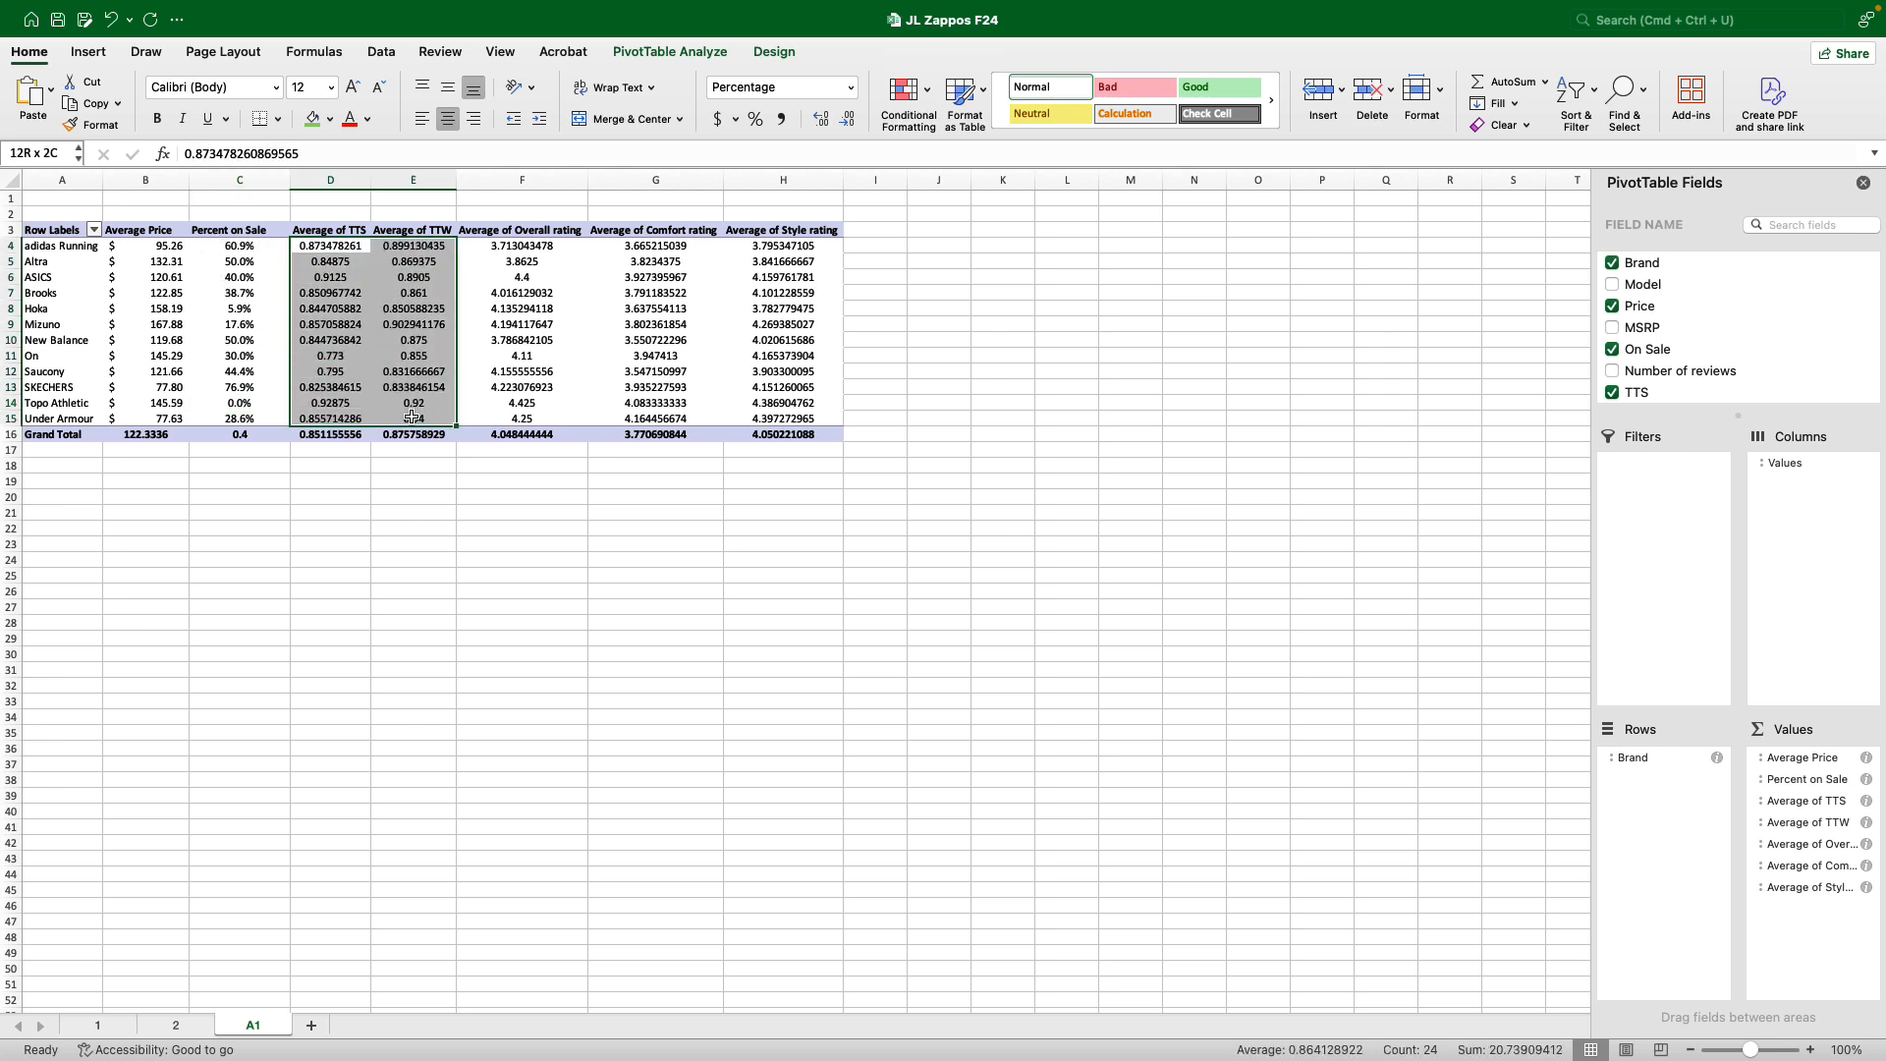
left_click(756, 119)
left_click(821, 119)
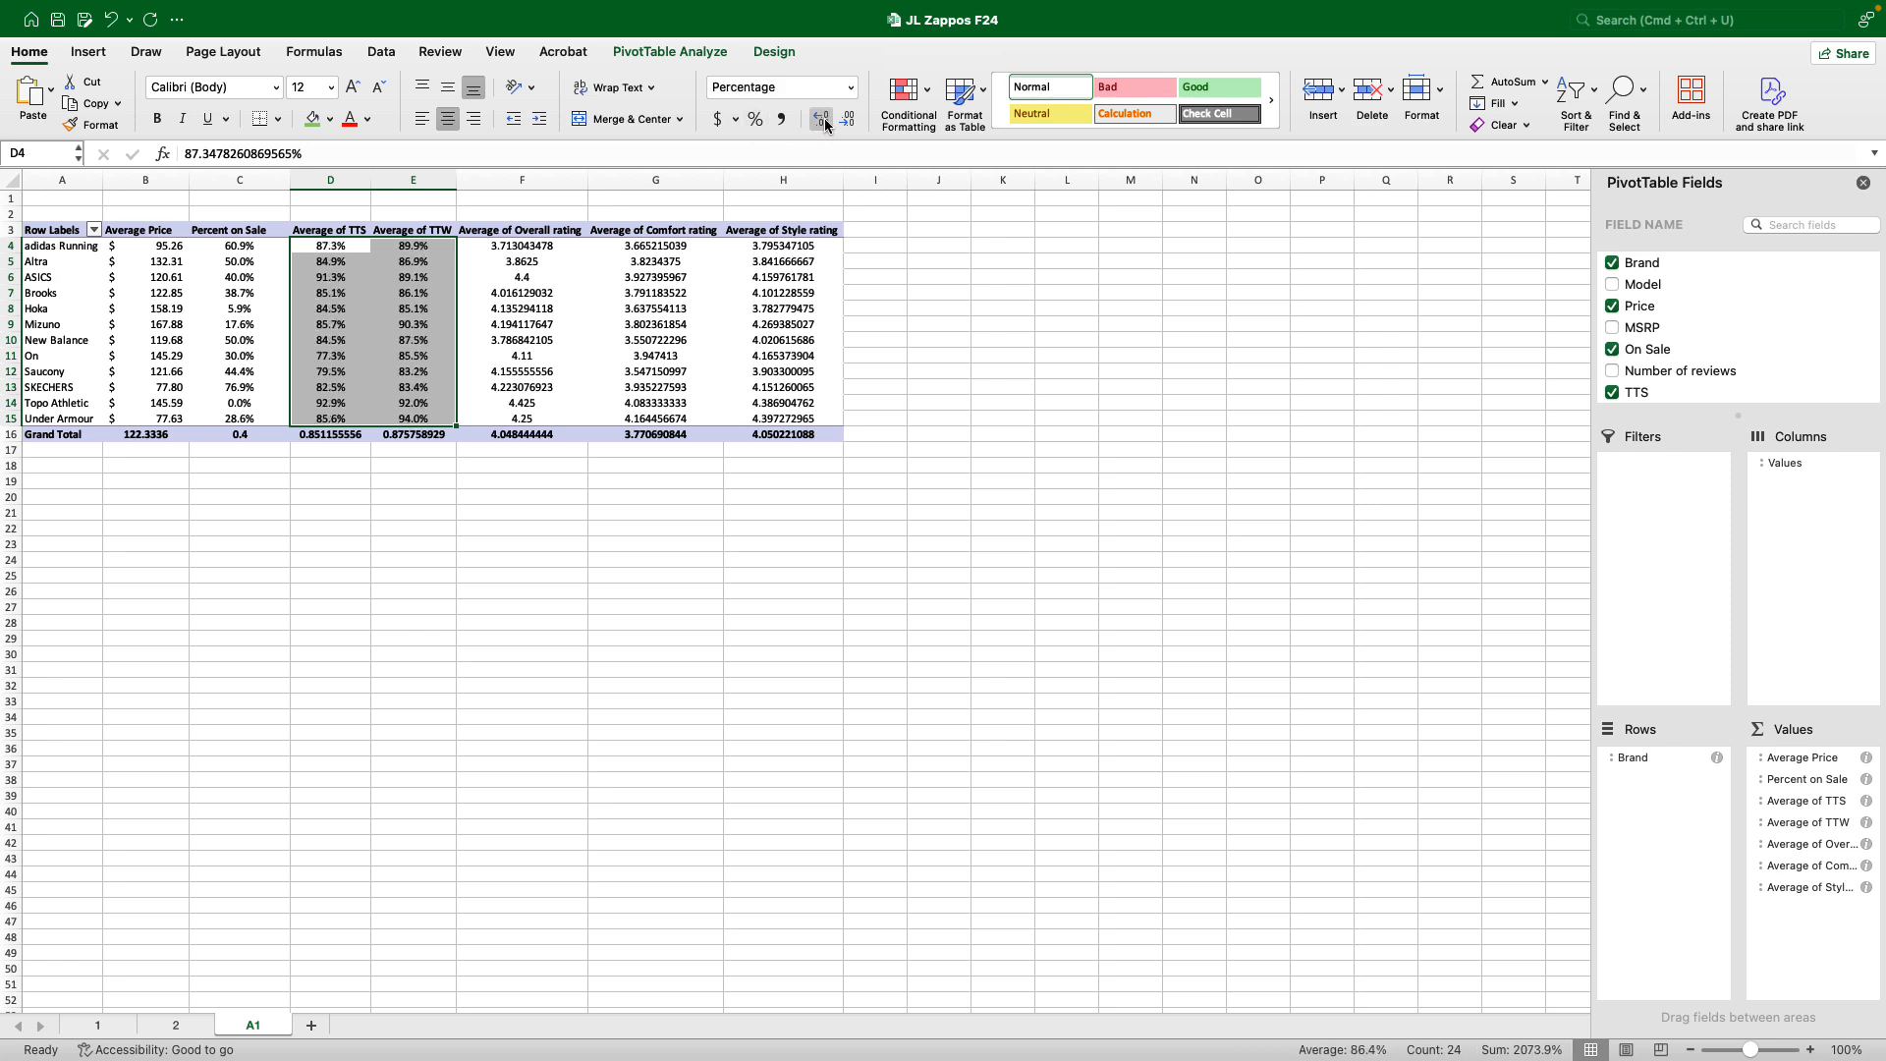
left_click(720, 571)
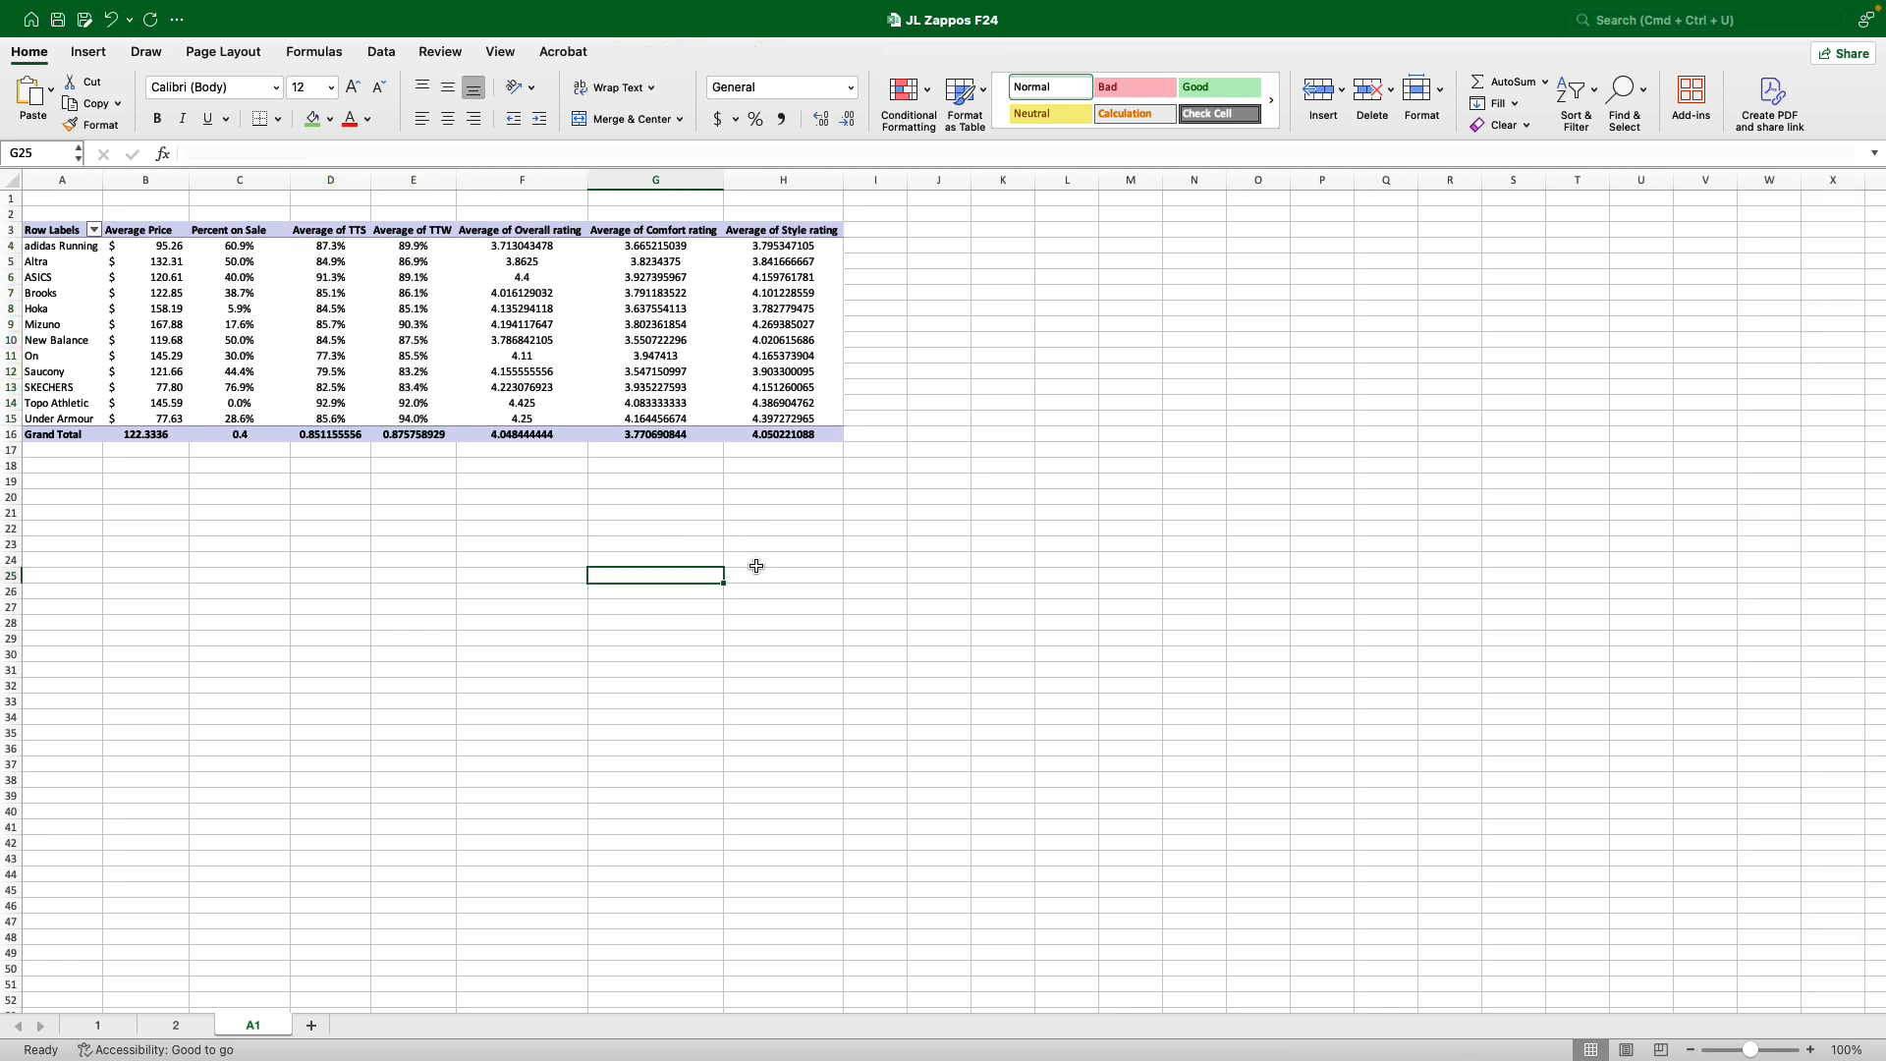
Apply the Number format with two decimal places to the overall, comfort and style rating averages in F4:H15.
left_click_drag(496, 245, 775, 421)
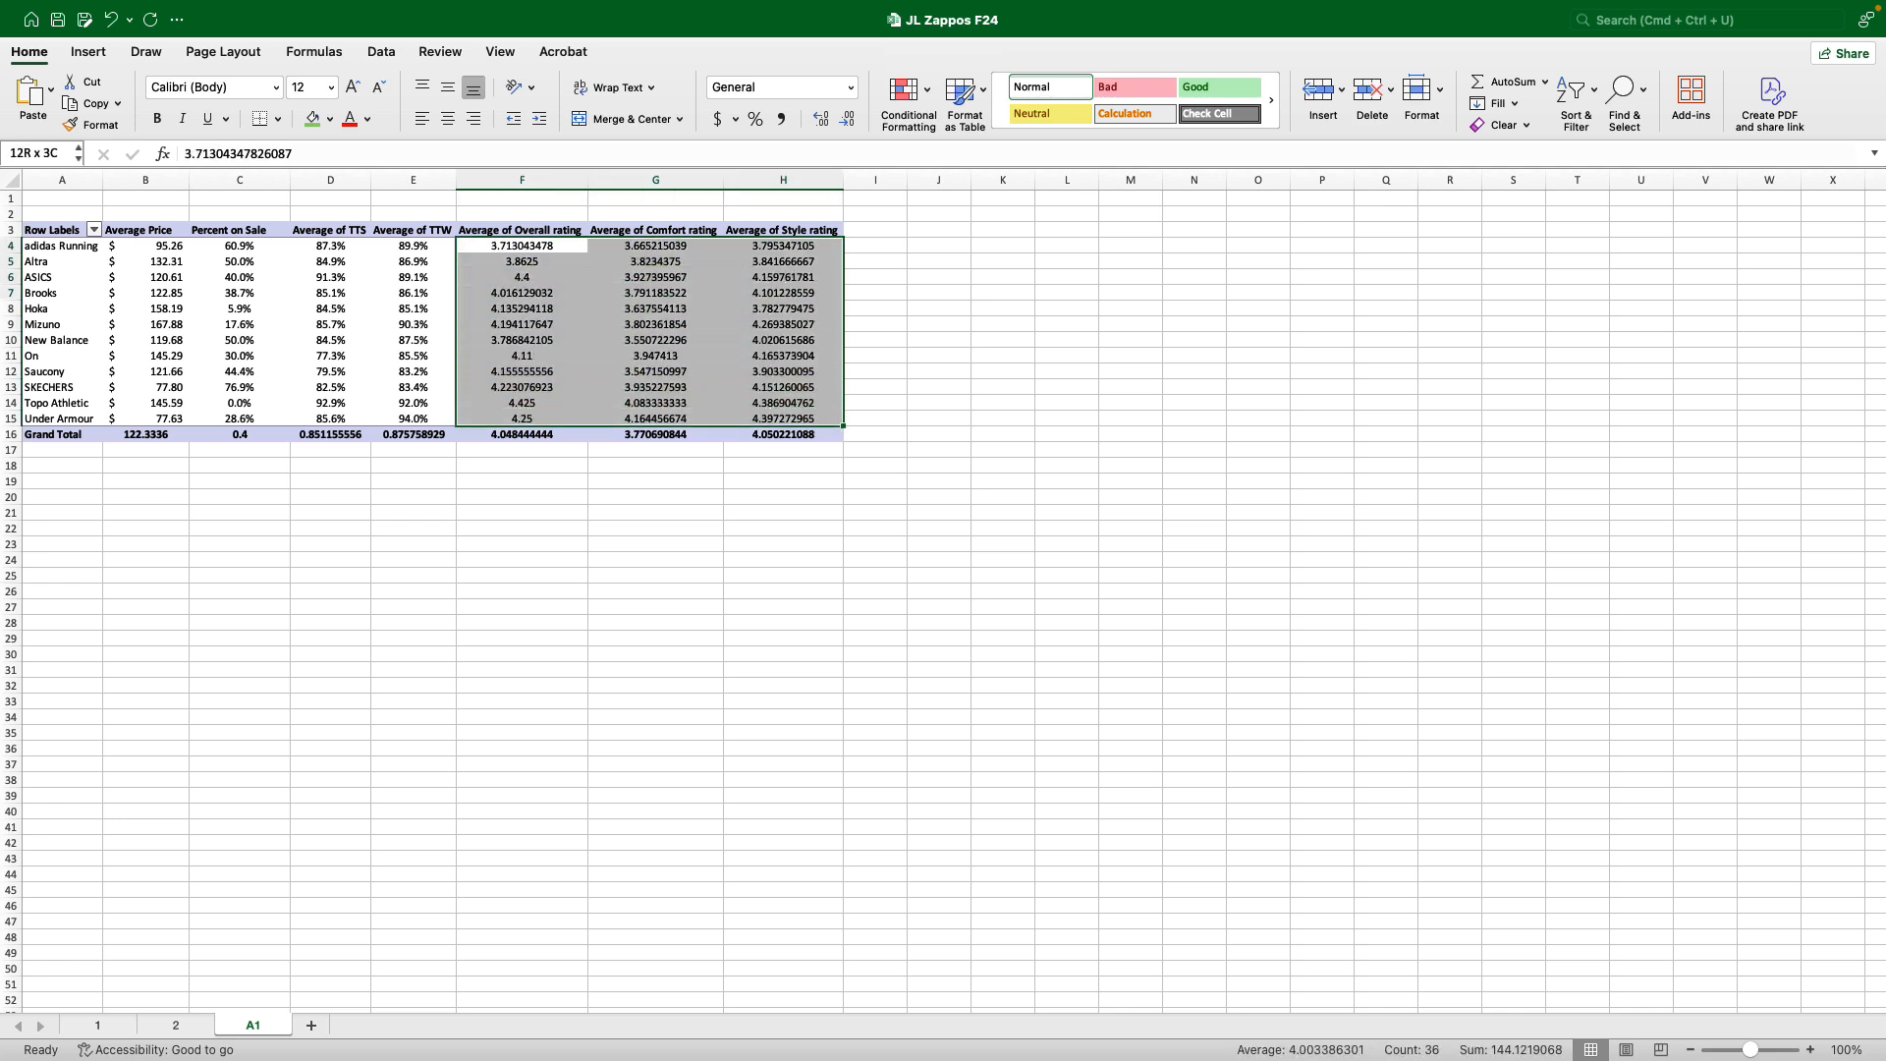
left_click(850, 87)
left_click(828, 162)
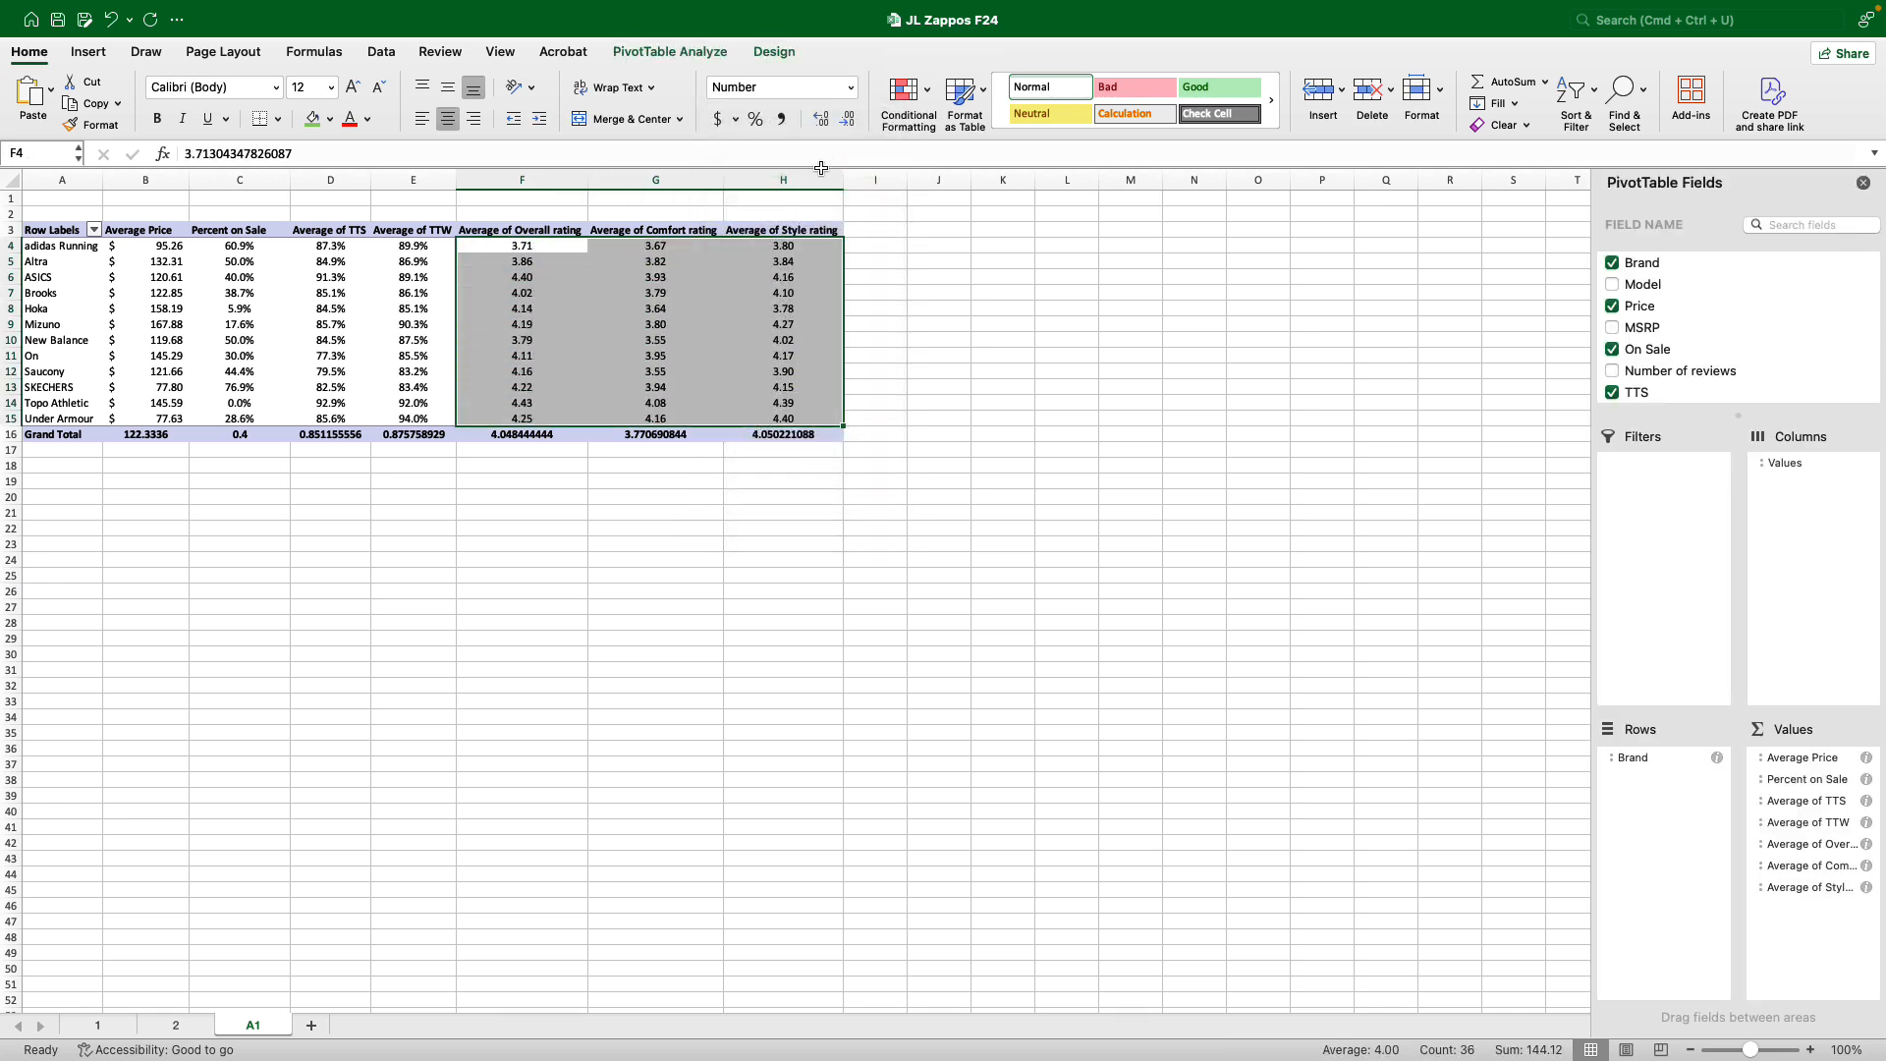
left_click(623, 581)
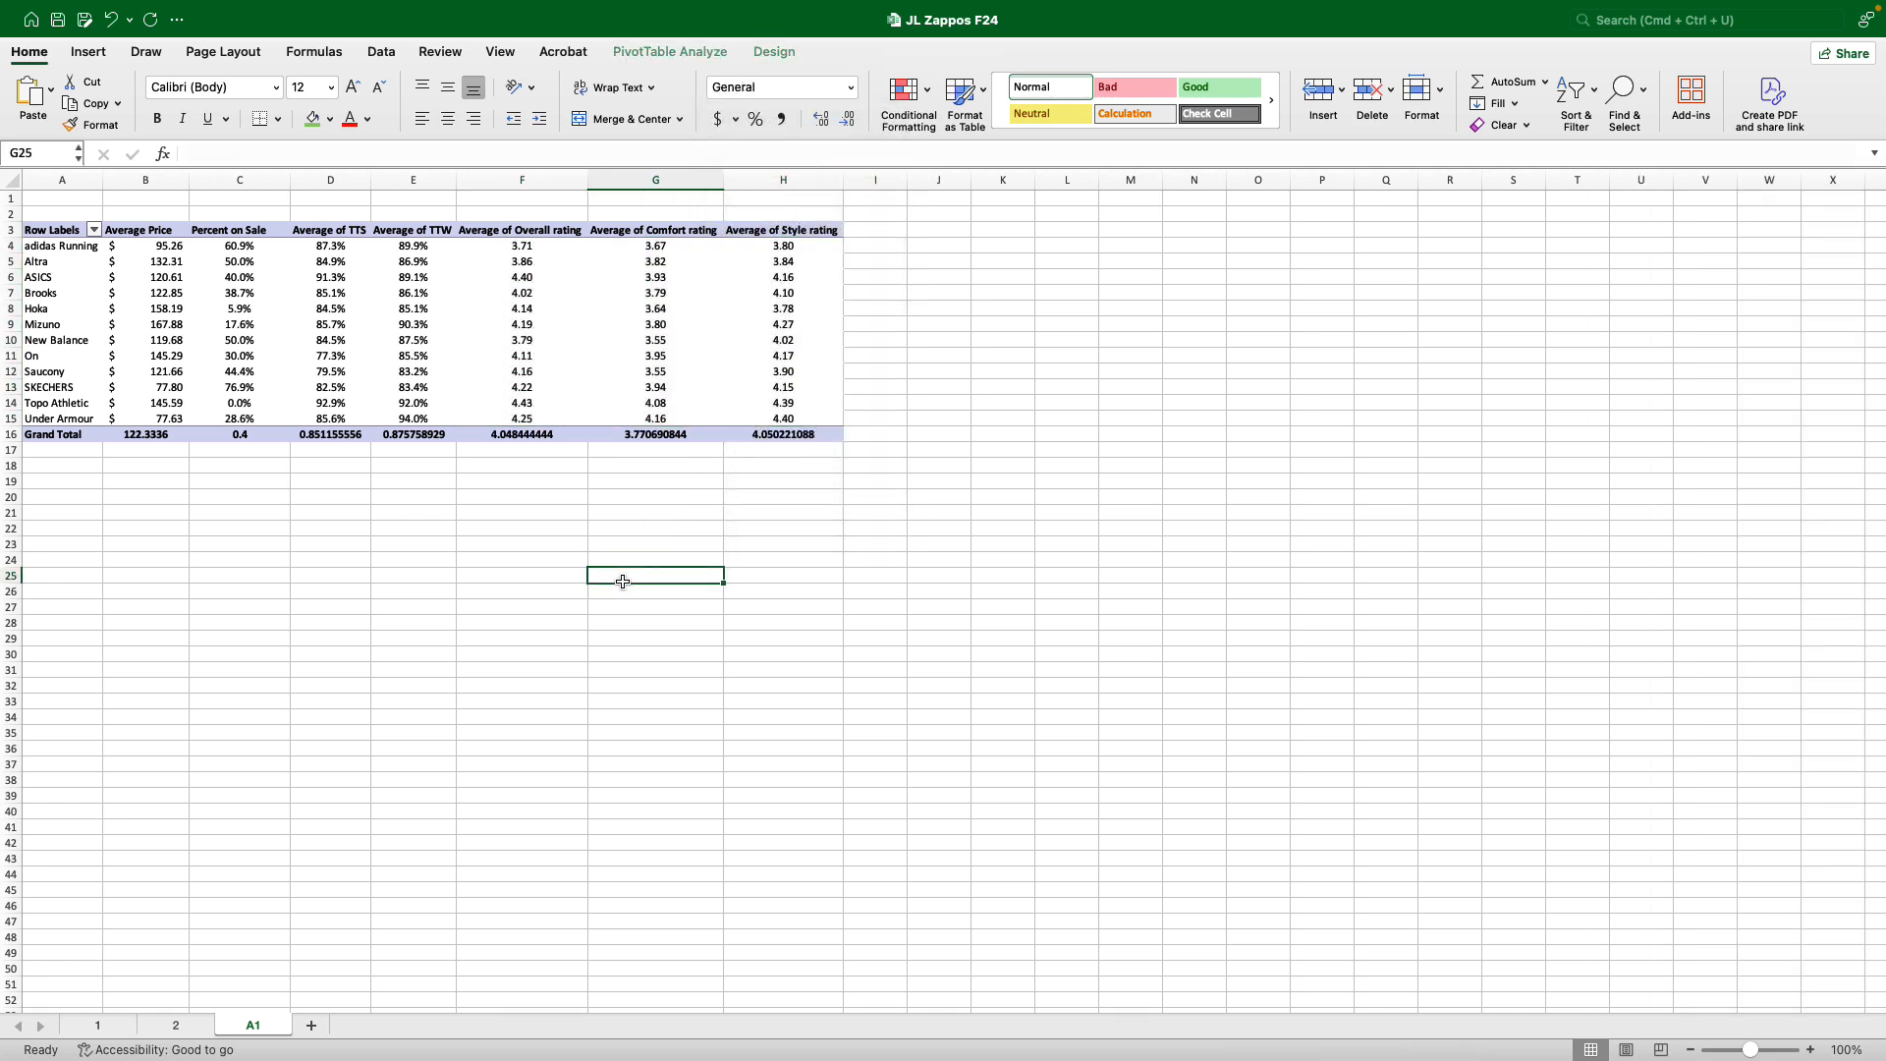
Try to rename the Average of TTS column header in D3 to TTS.
left_click(324, 232)
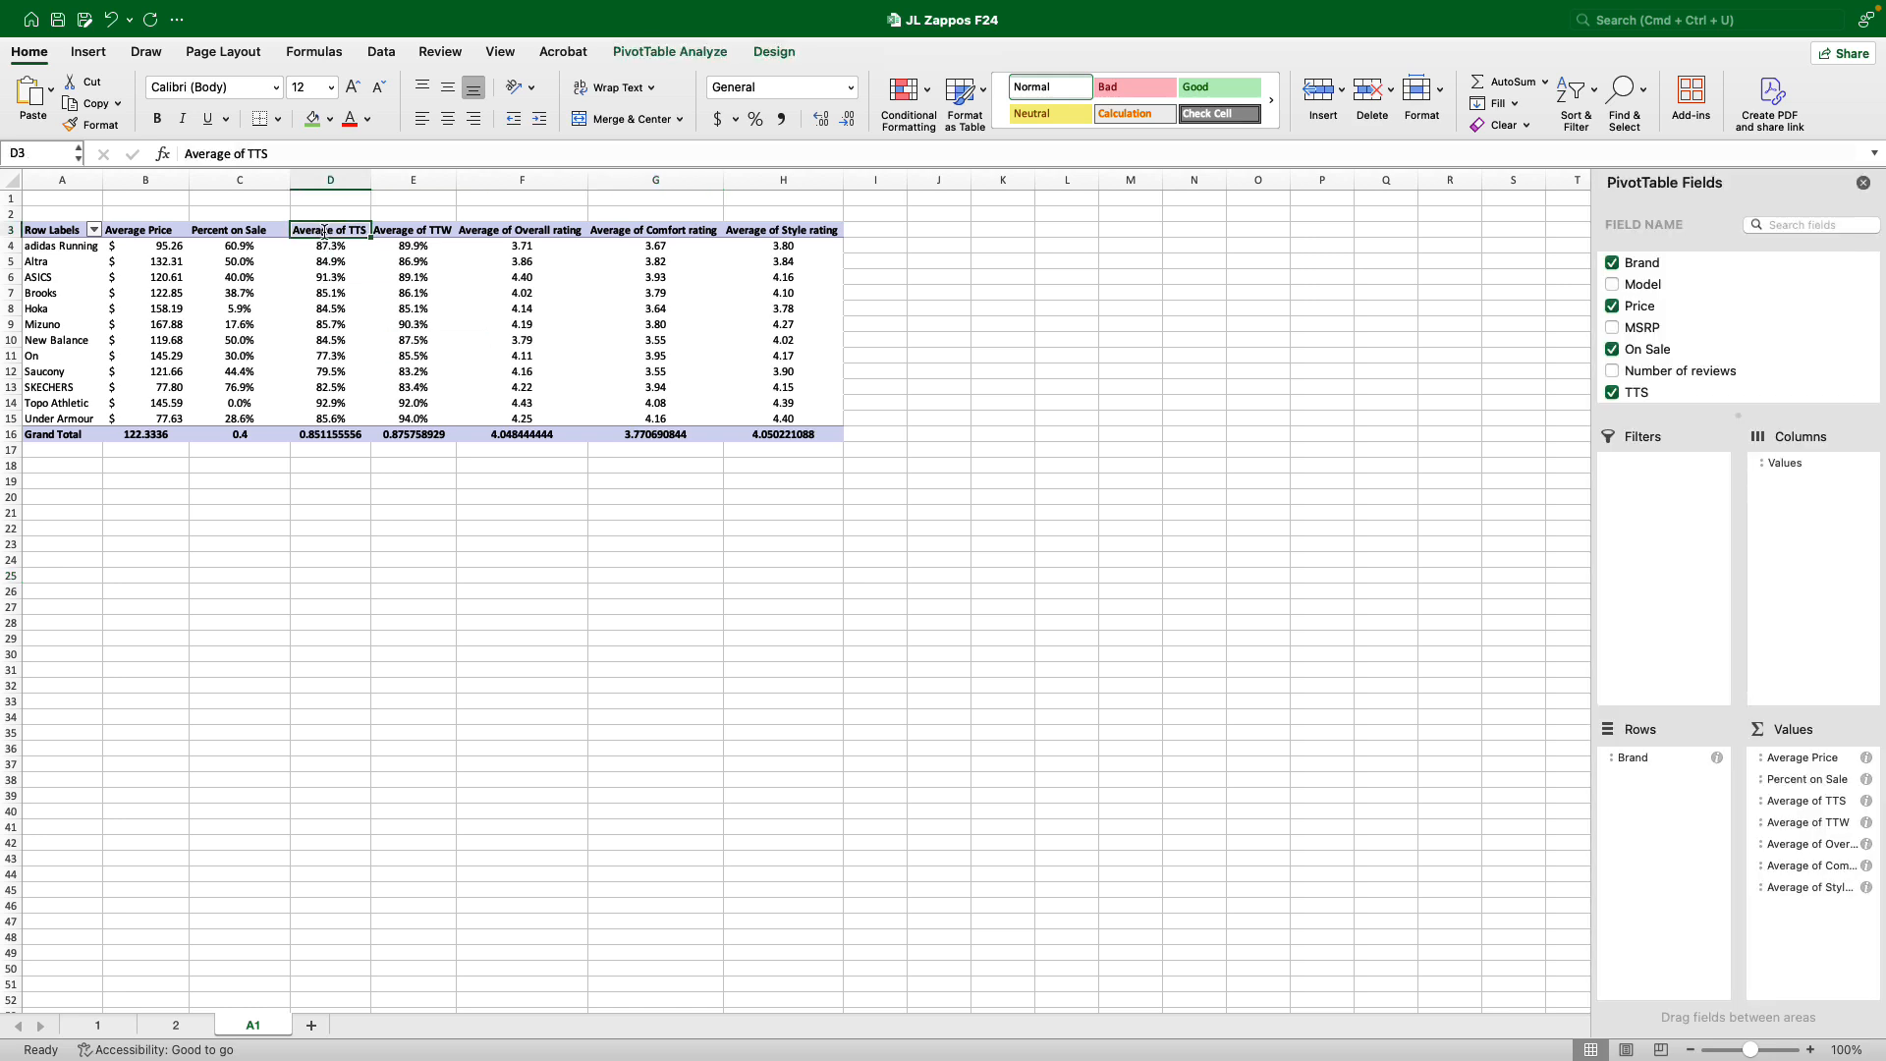
type("TTS")
key("Return")
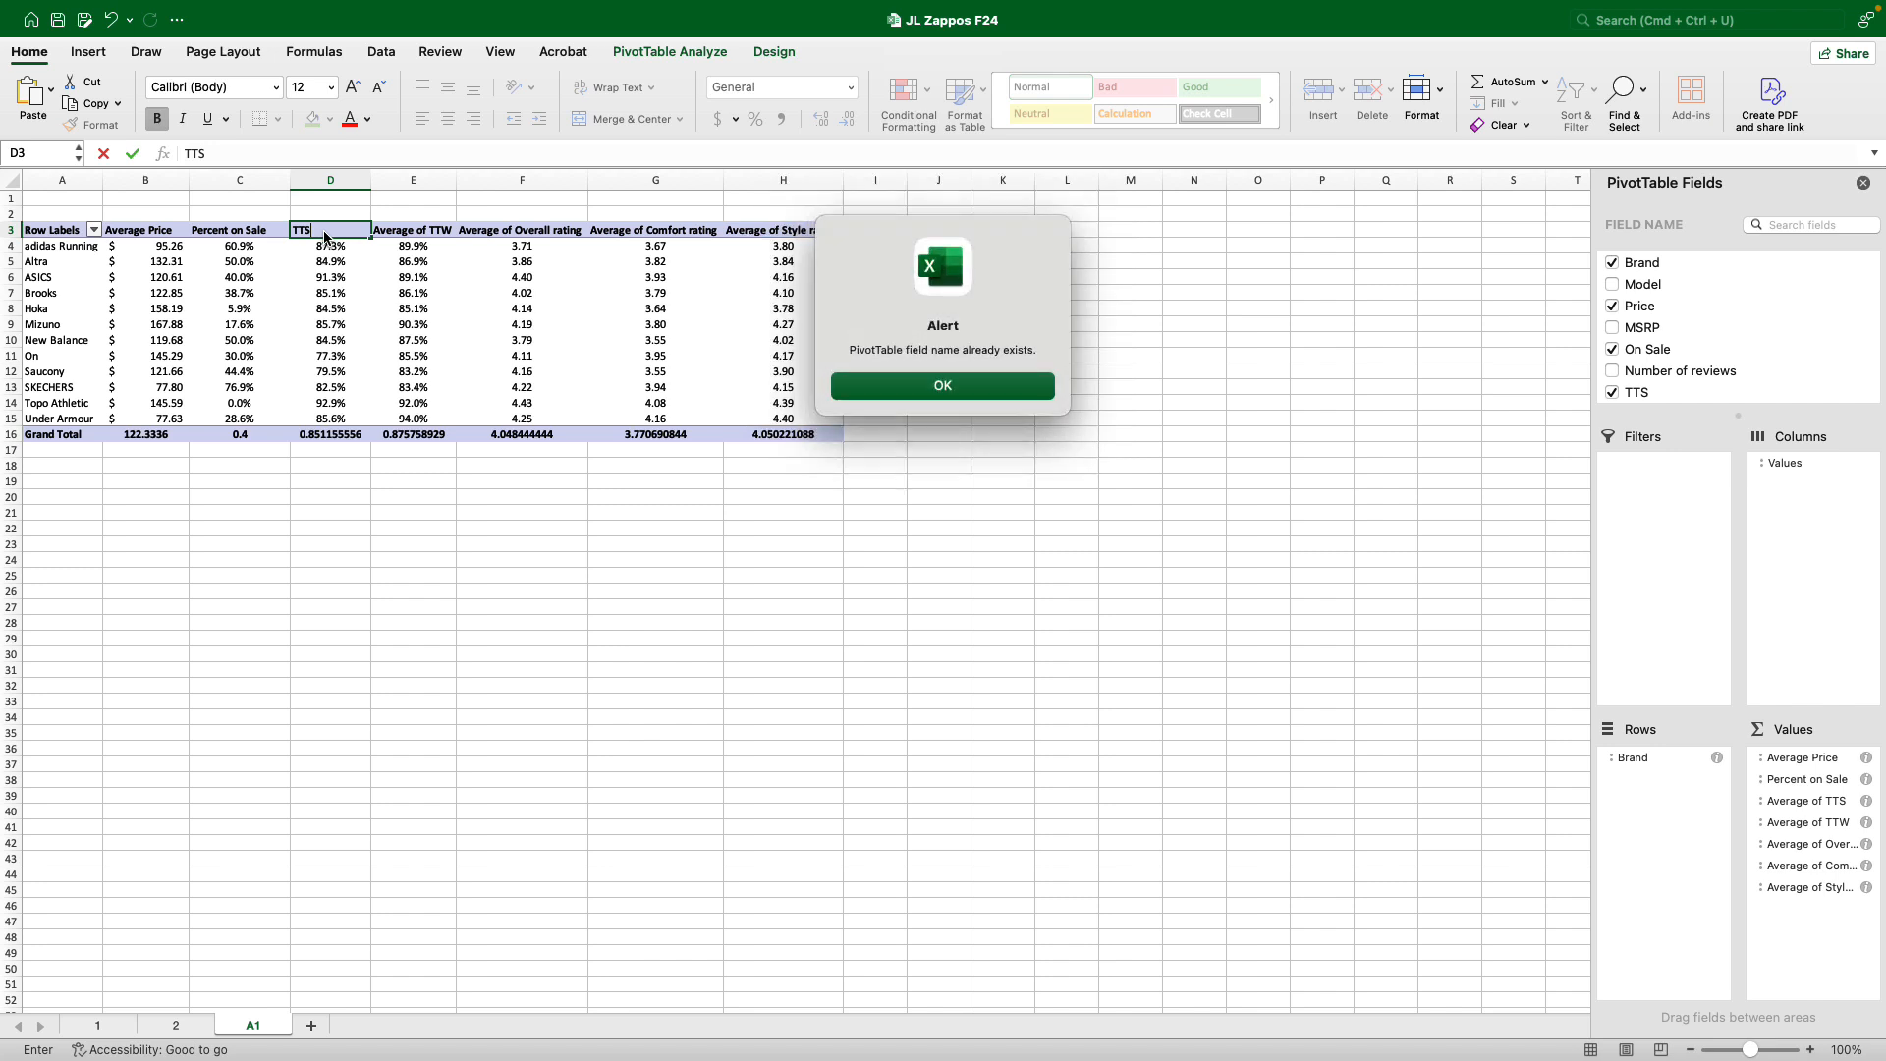
left_click(941, 393)
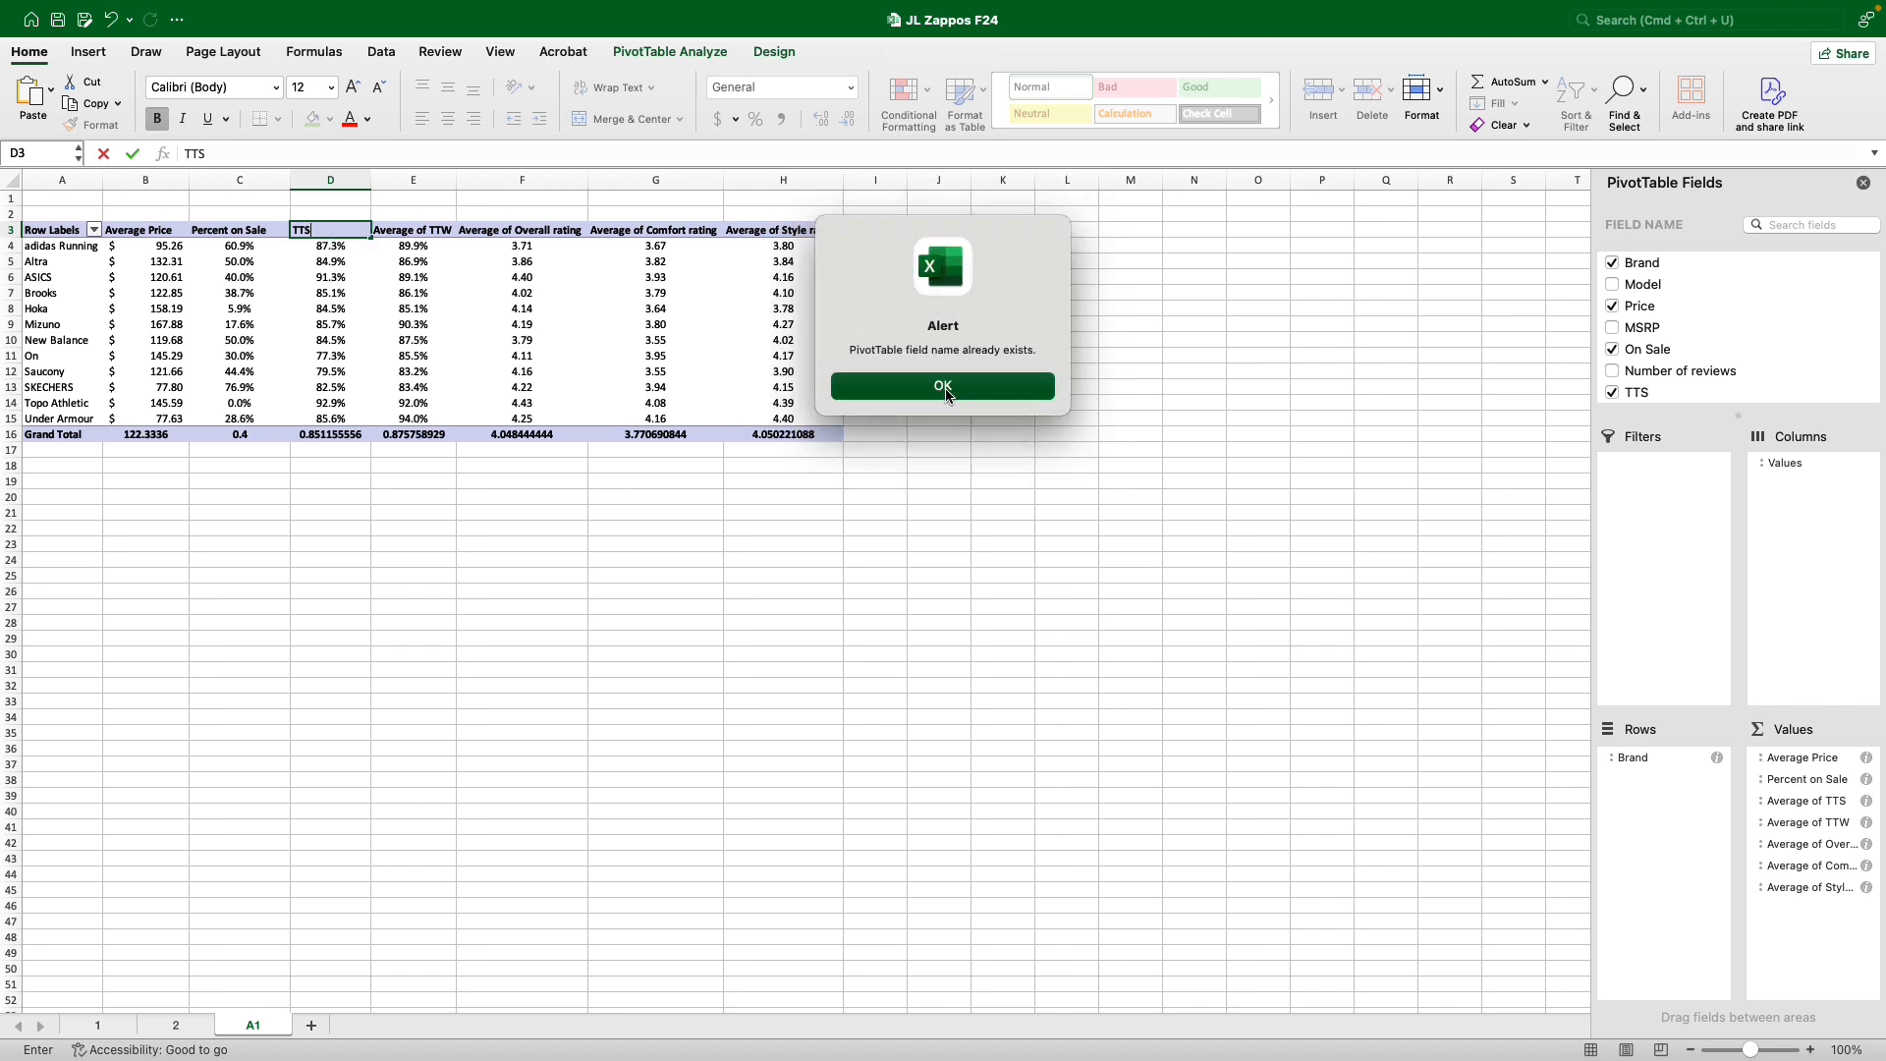
left_click(444, 233)
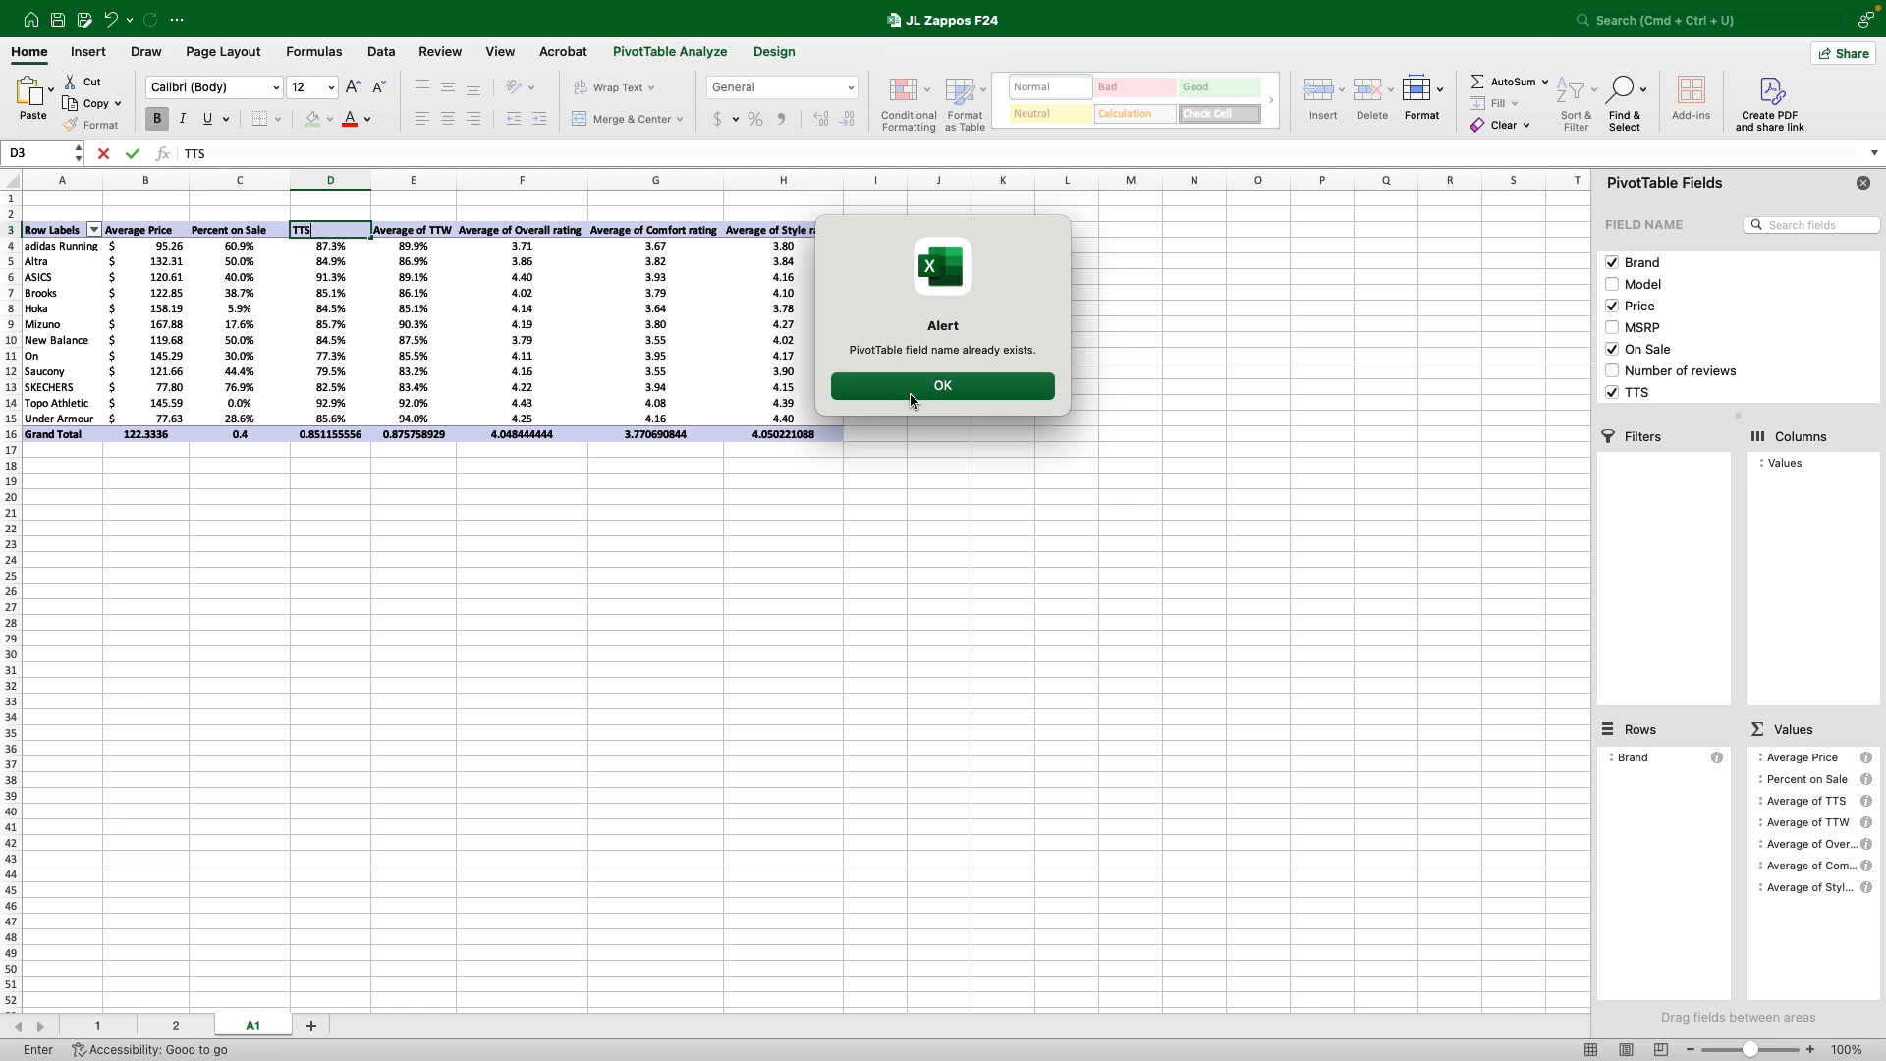
left_click(910, 398)
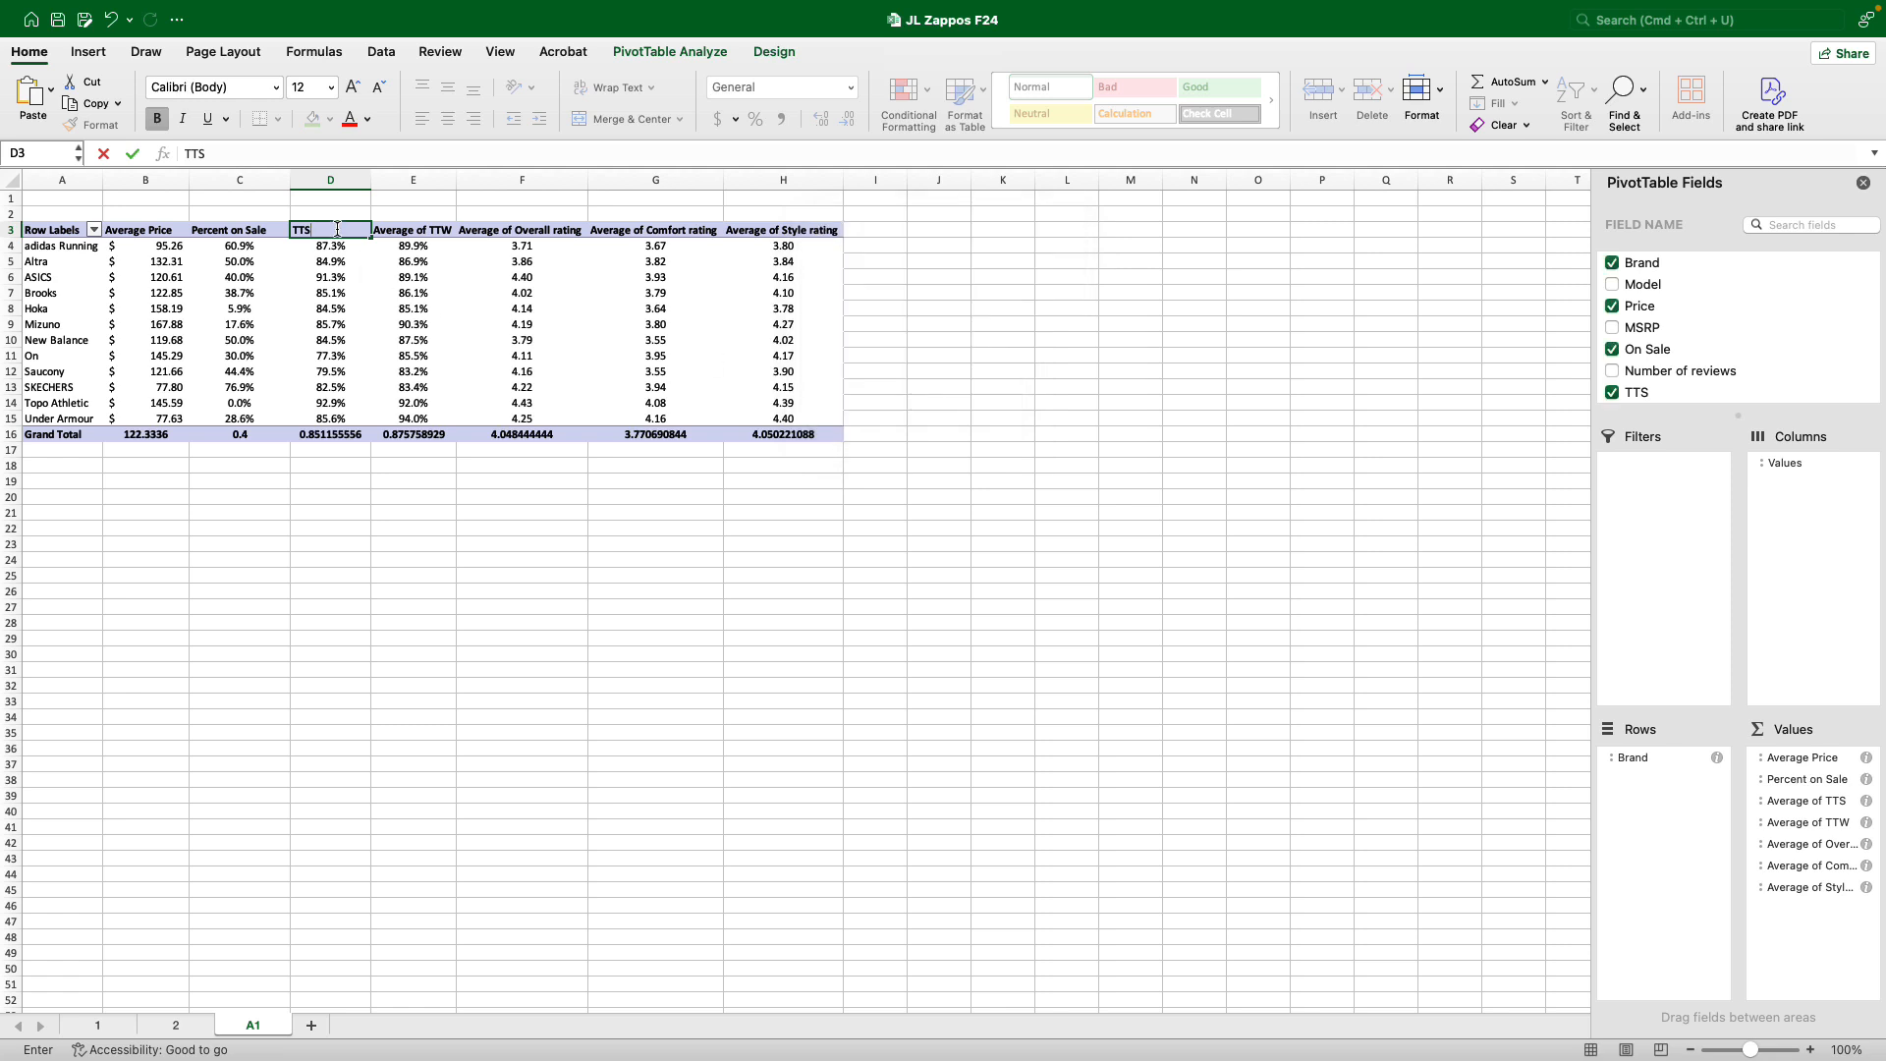
Rename the PivotTable's column header in D3 to True to Size.
left_click(284, 229)
key("BackSpace")
key("BackSpace")
key("BackSpace")
type("Percent")
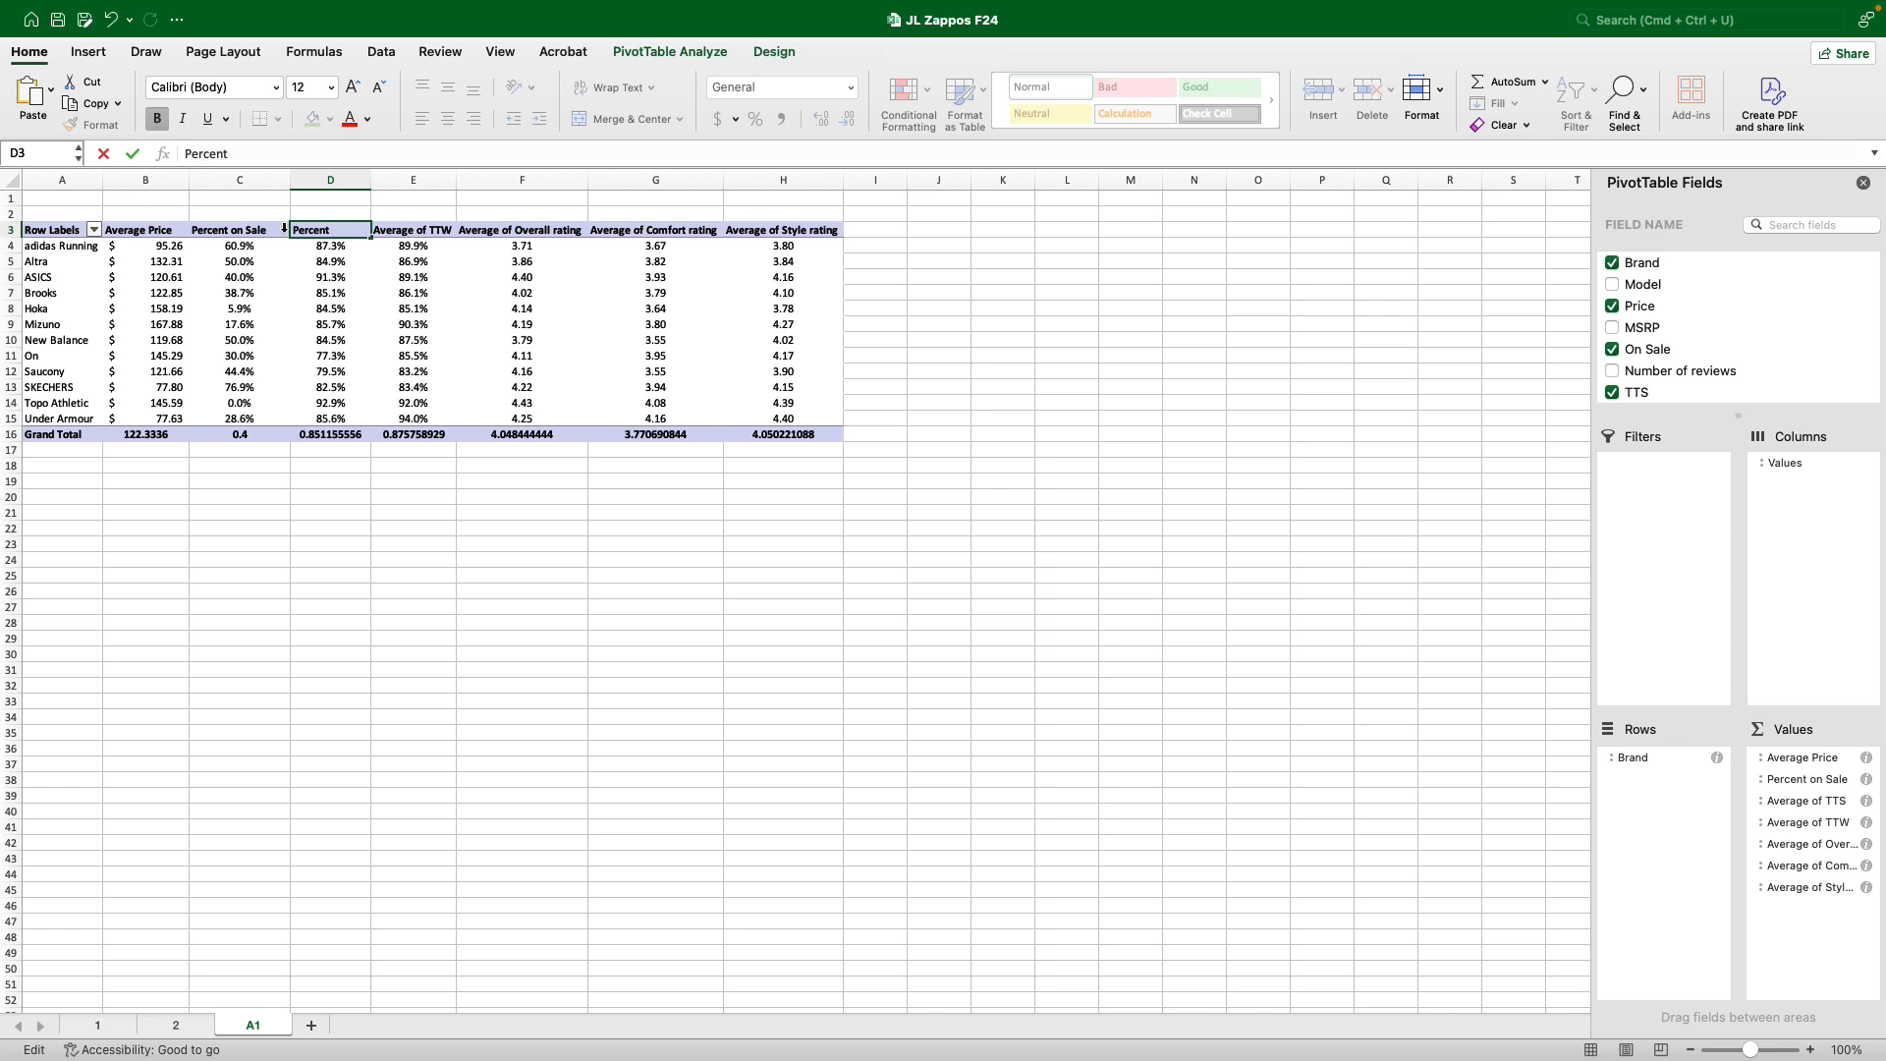
key("BackSpace")
key("BackSpace")
key("BackSpace")
key("BackSpace")
key("BackSpace")
type("True to Si")
left_click(325, 248)
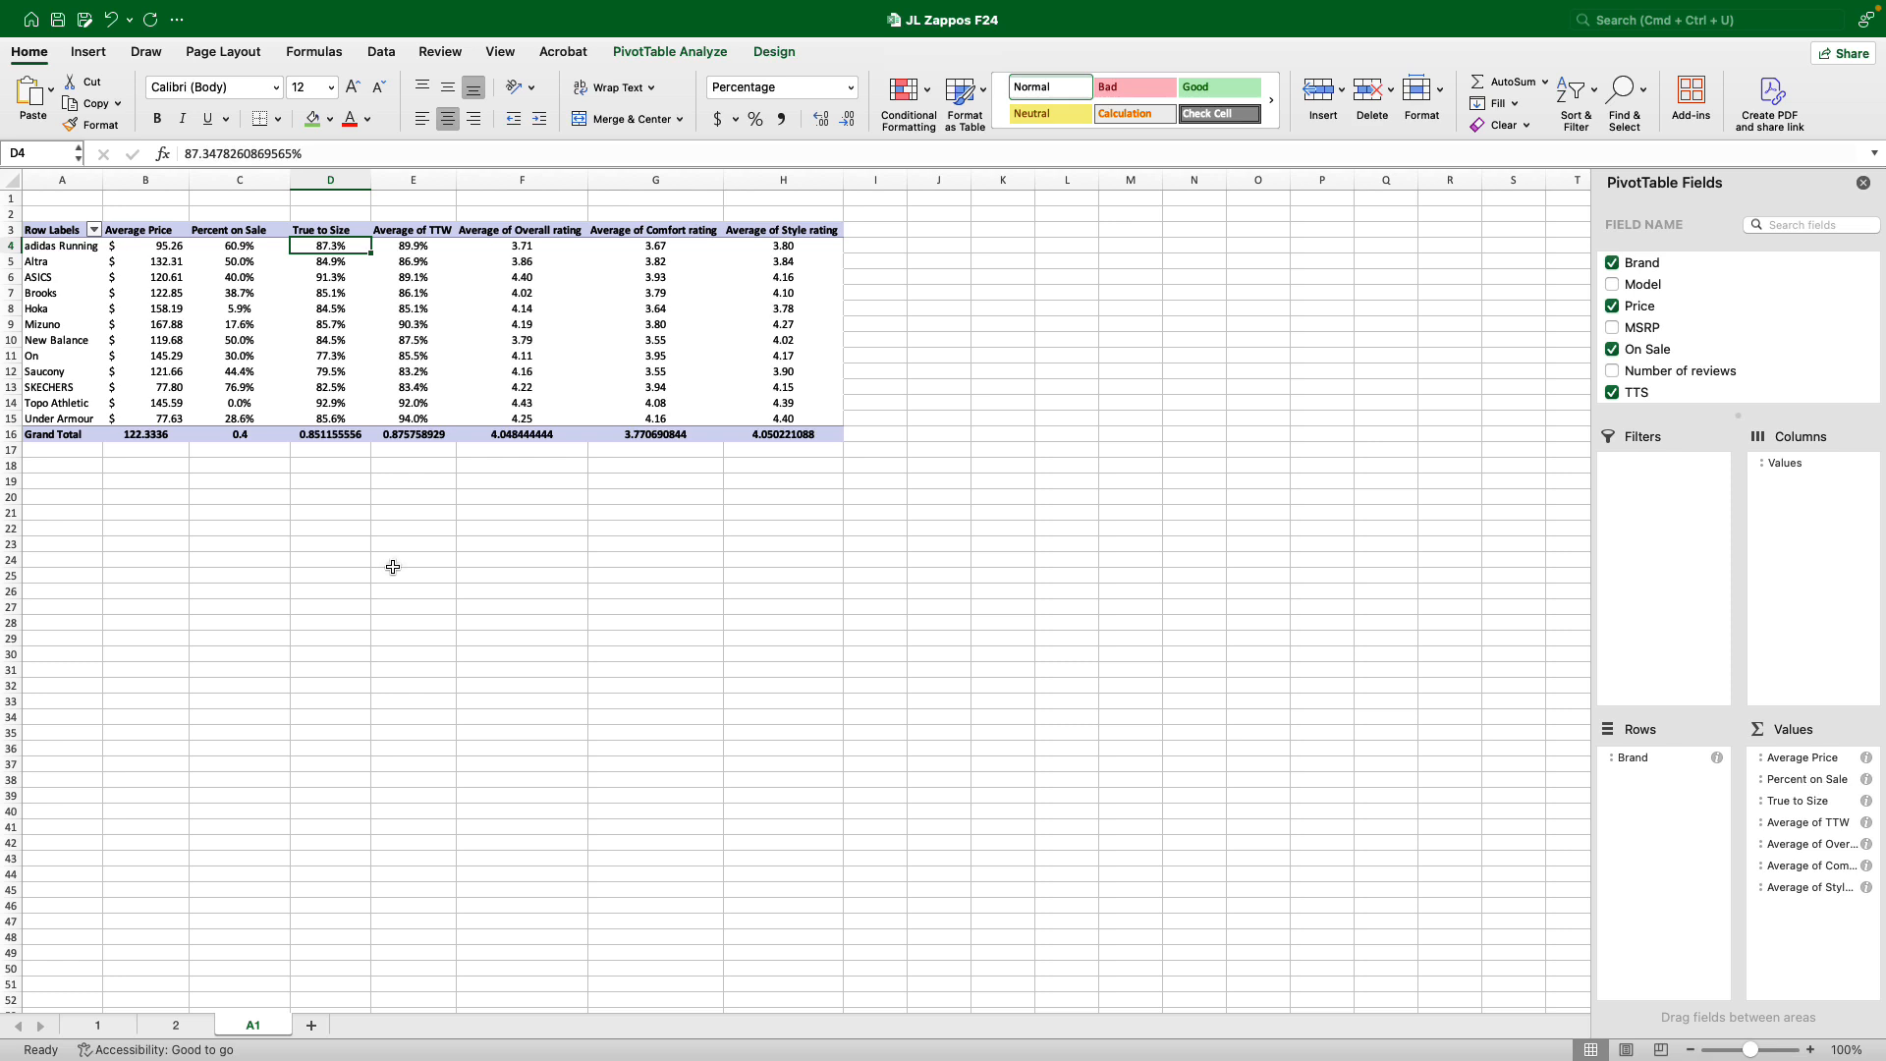
Rename the Average of TTW column header in E3 to True to Width.
left_click(415, 231)
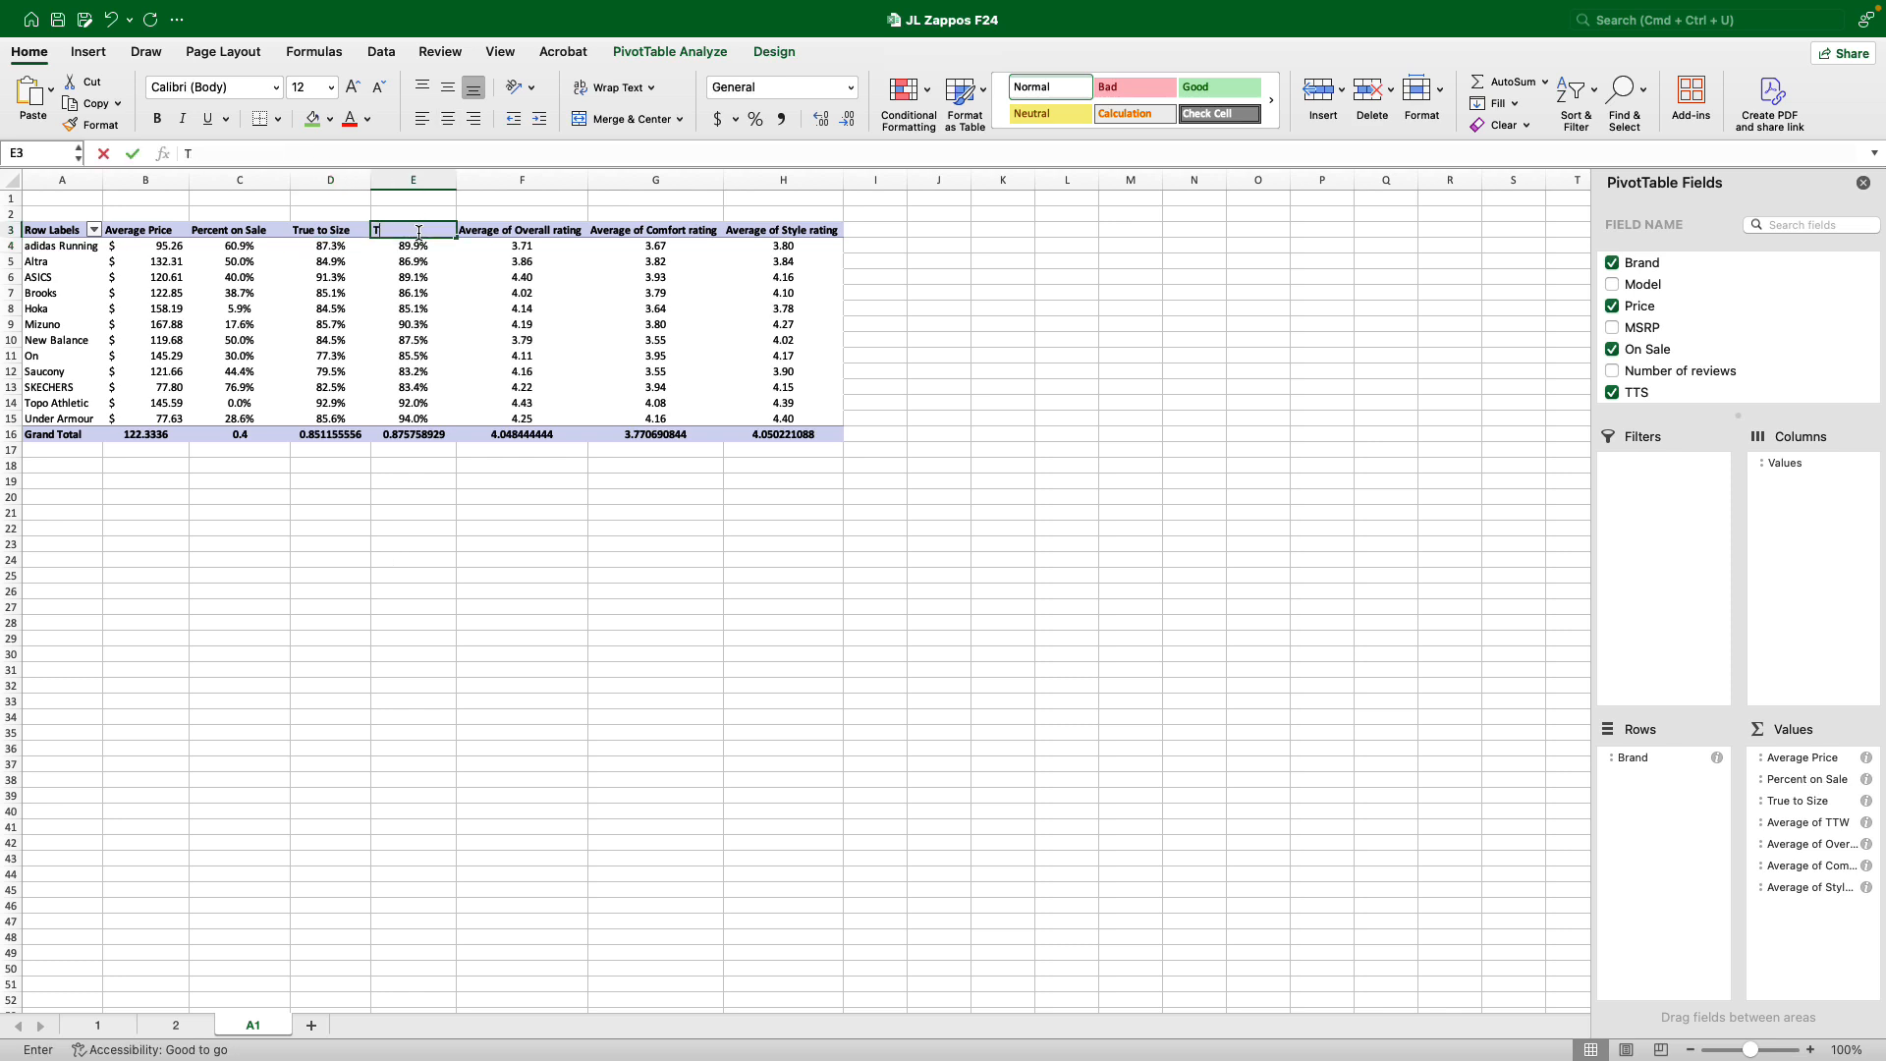
type("True to Width")
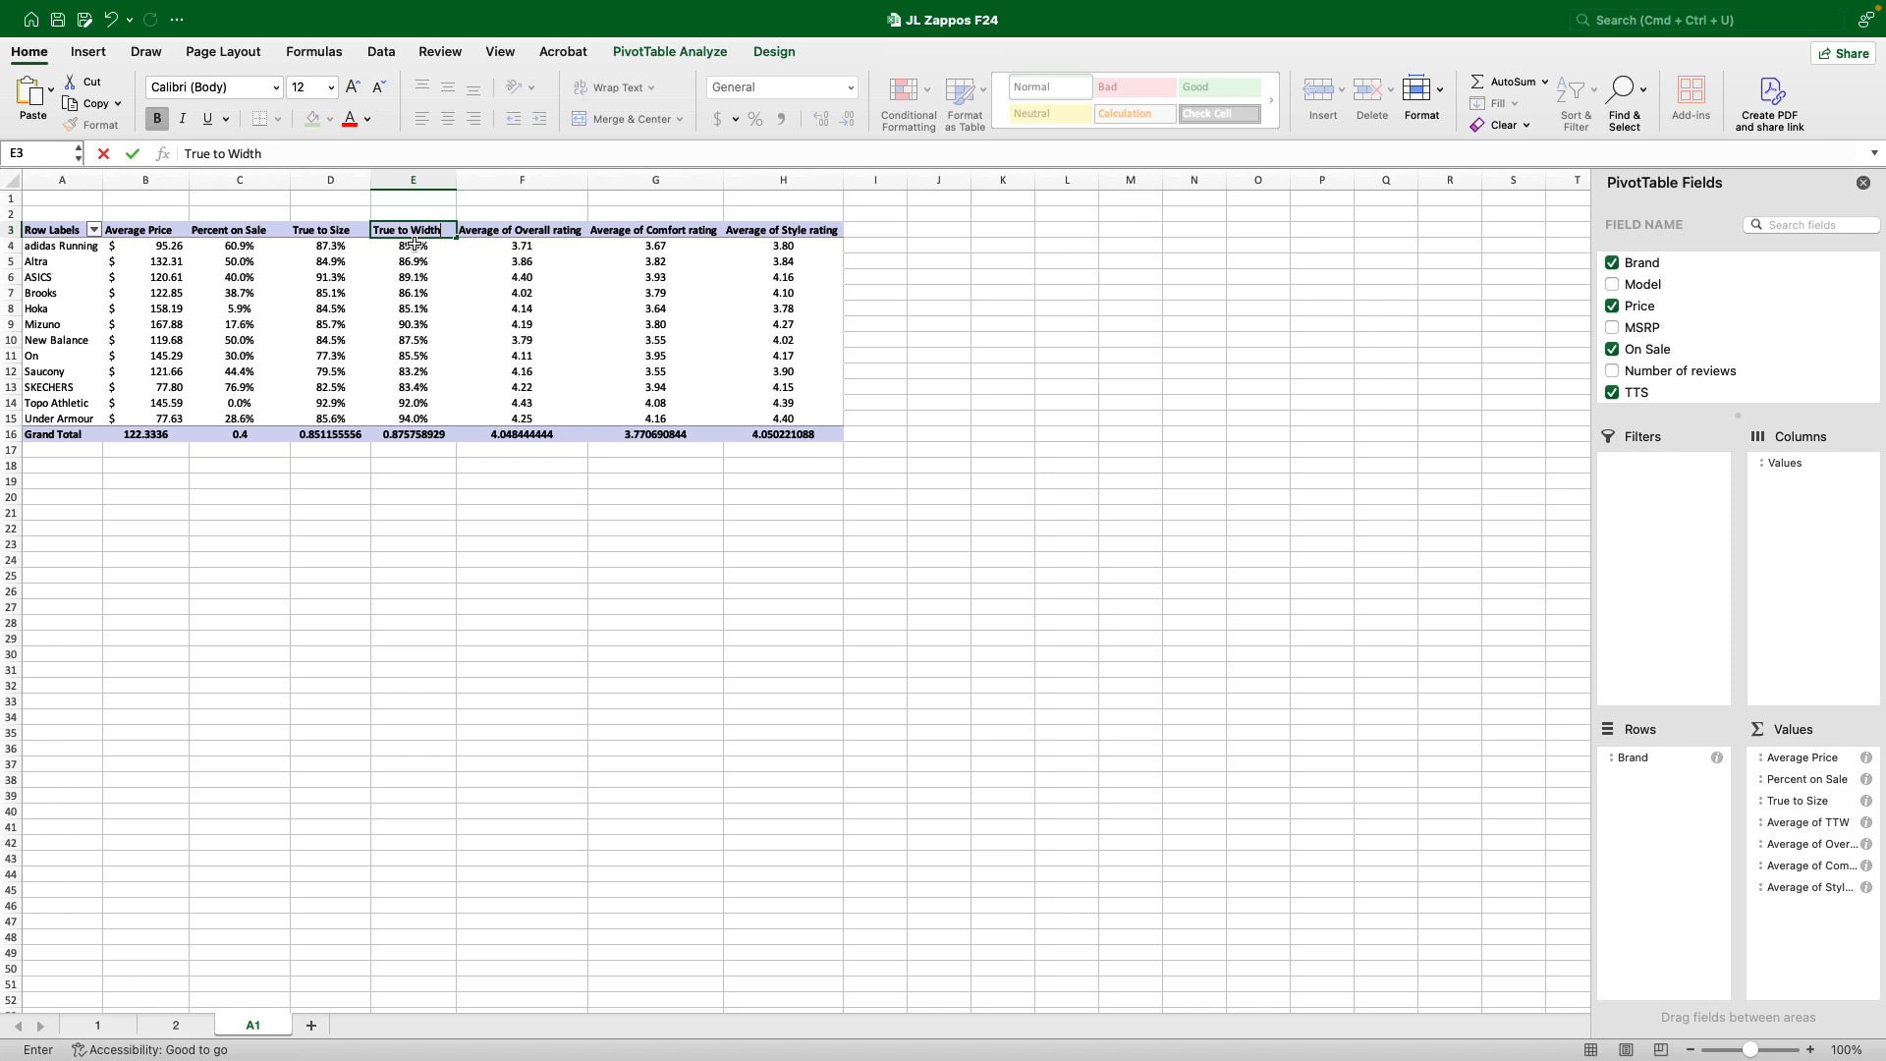
key("Return")
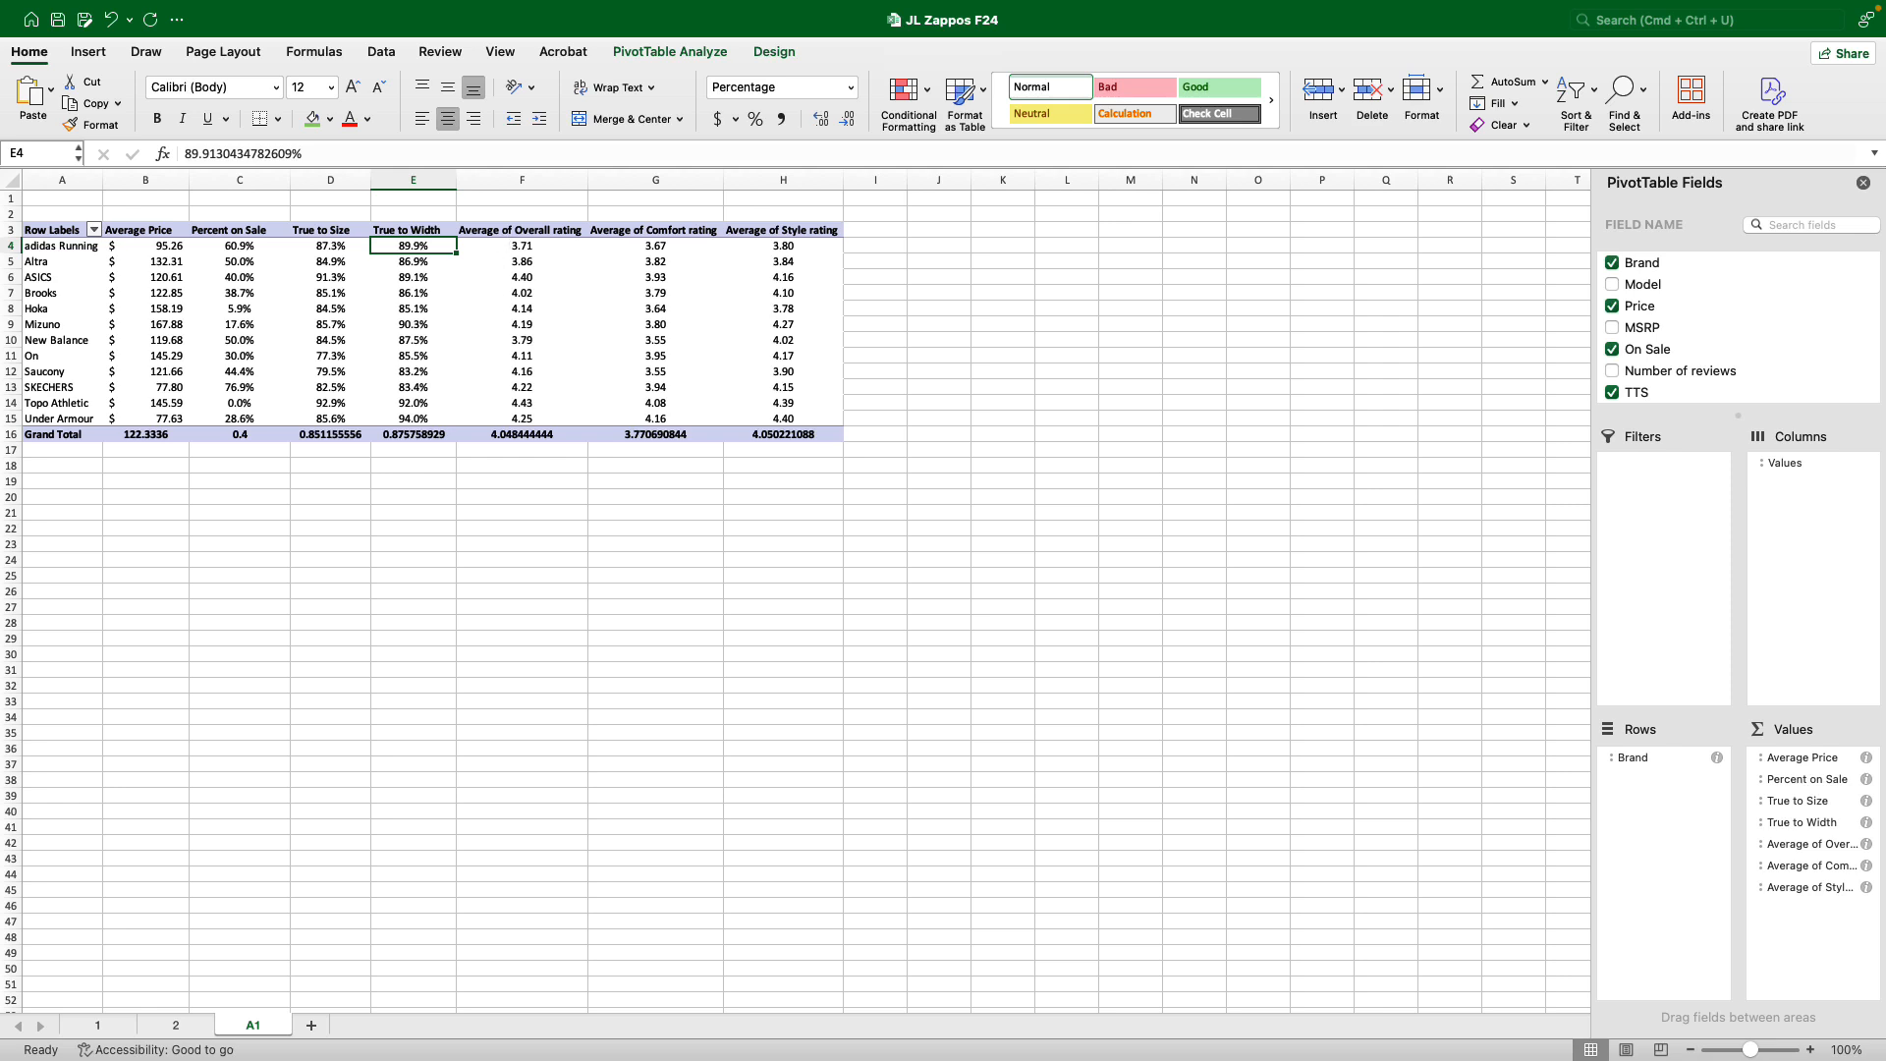
Rename the rating headers in F3:H3 to Average Overall Rating, Average Comfort Rating and Average Style Rating.
left_click(503, 230)
type("A")
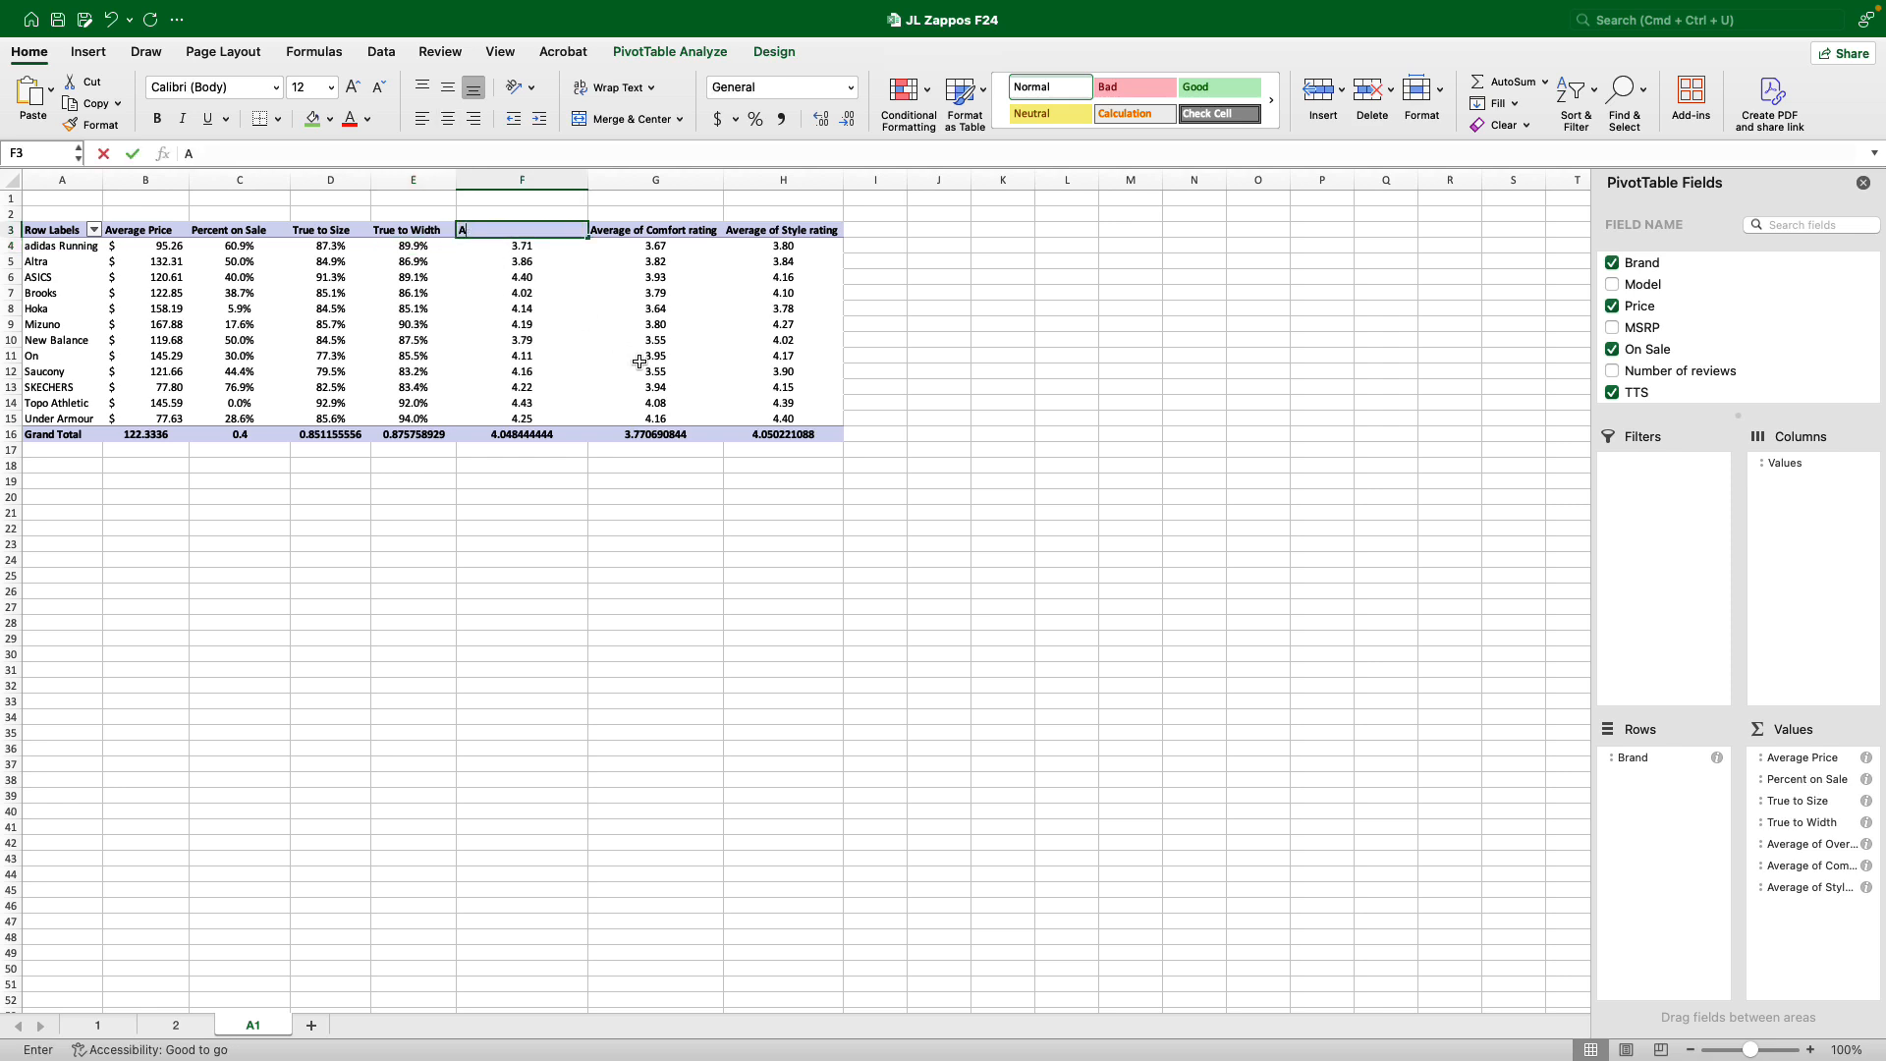
type("verage Overall Rating")
key("Tab")
type("Aver")
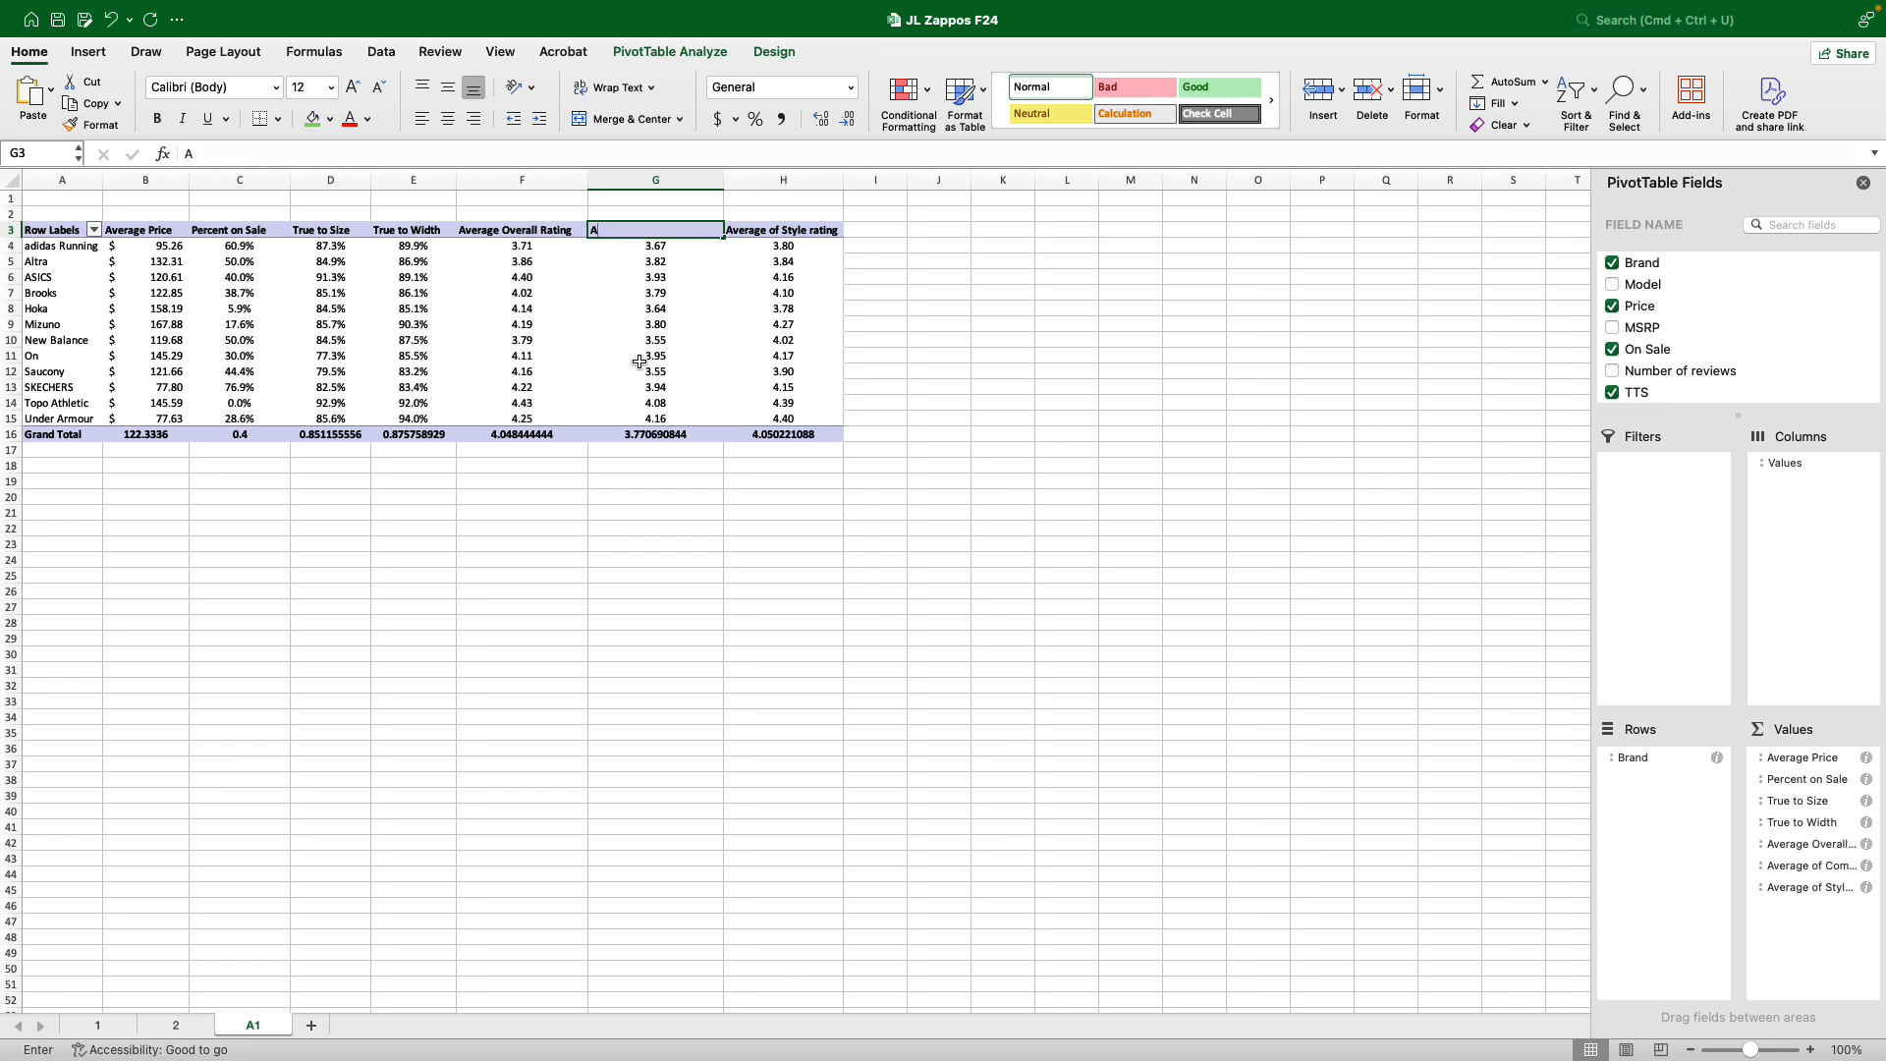
type("age Comfort Rating")
key("Tab")
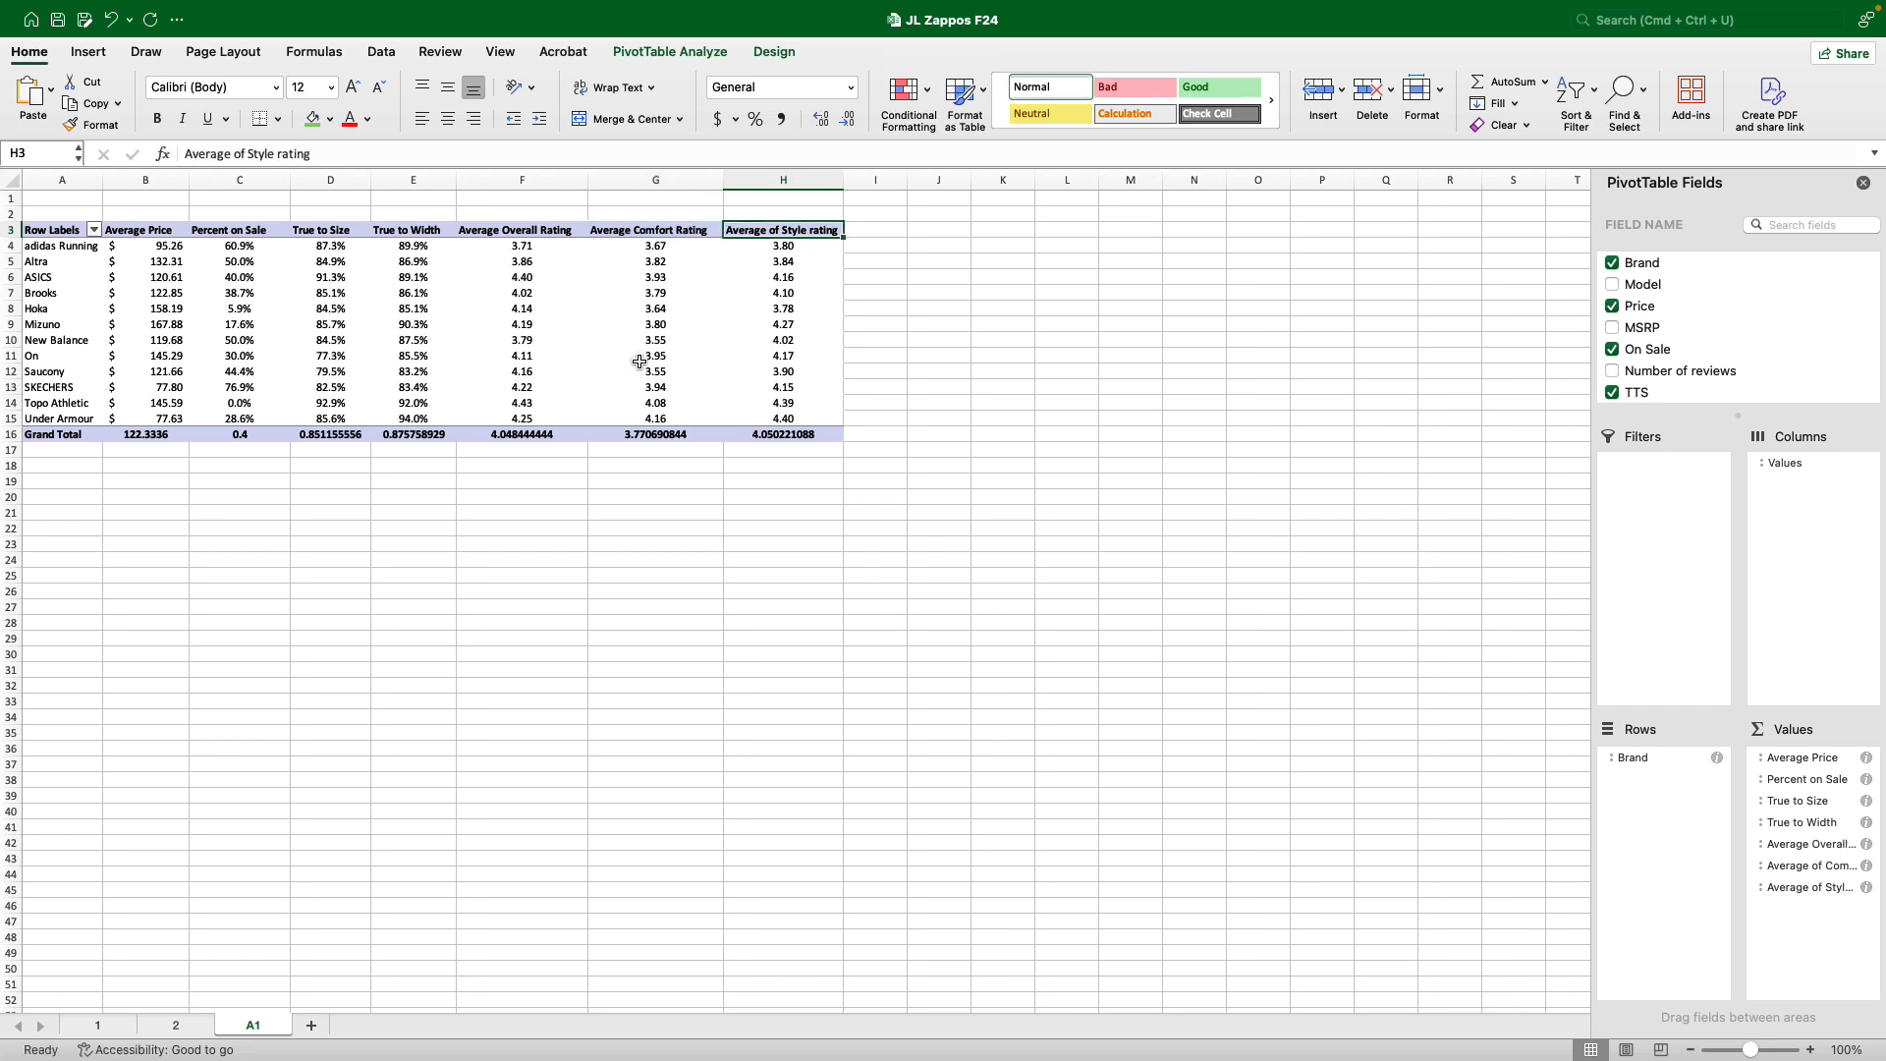
type("Average S")
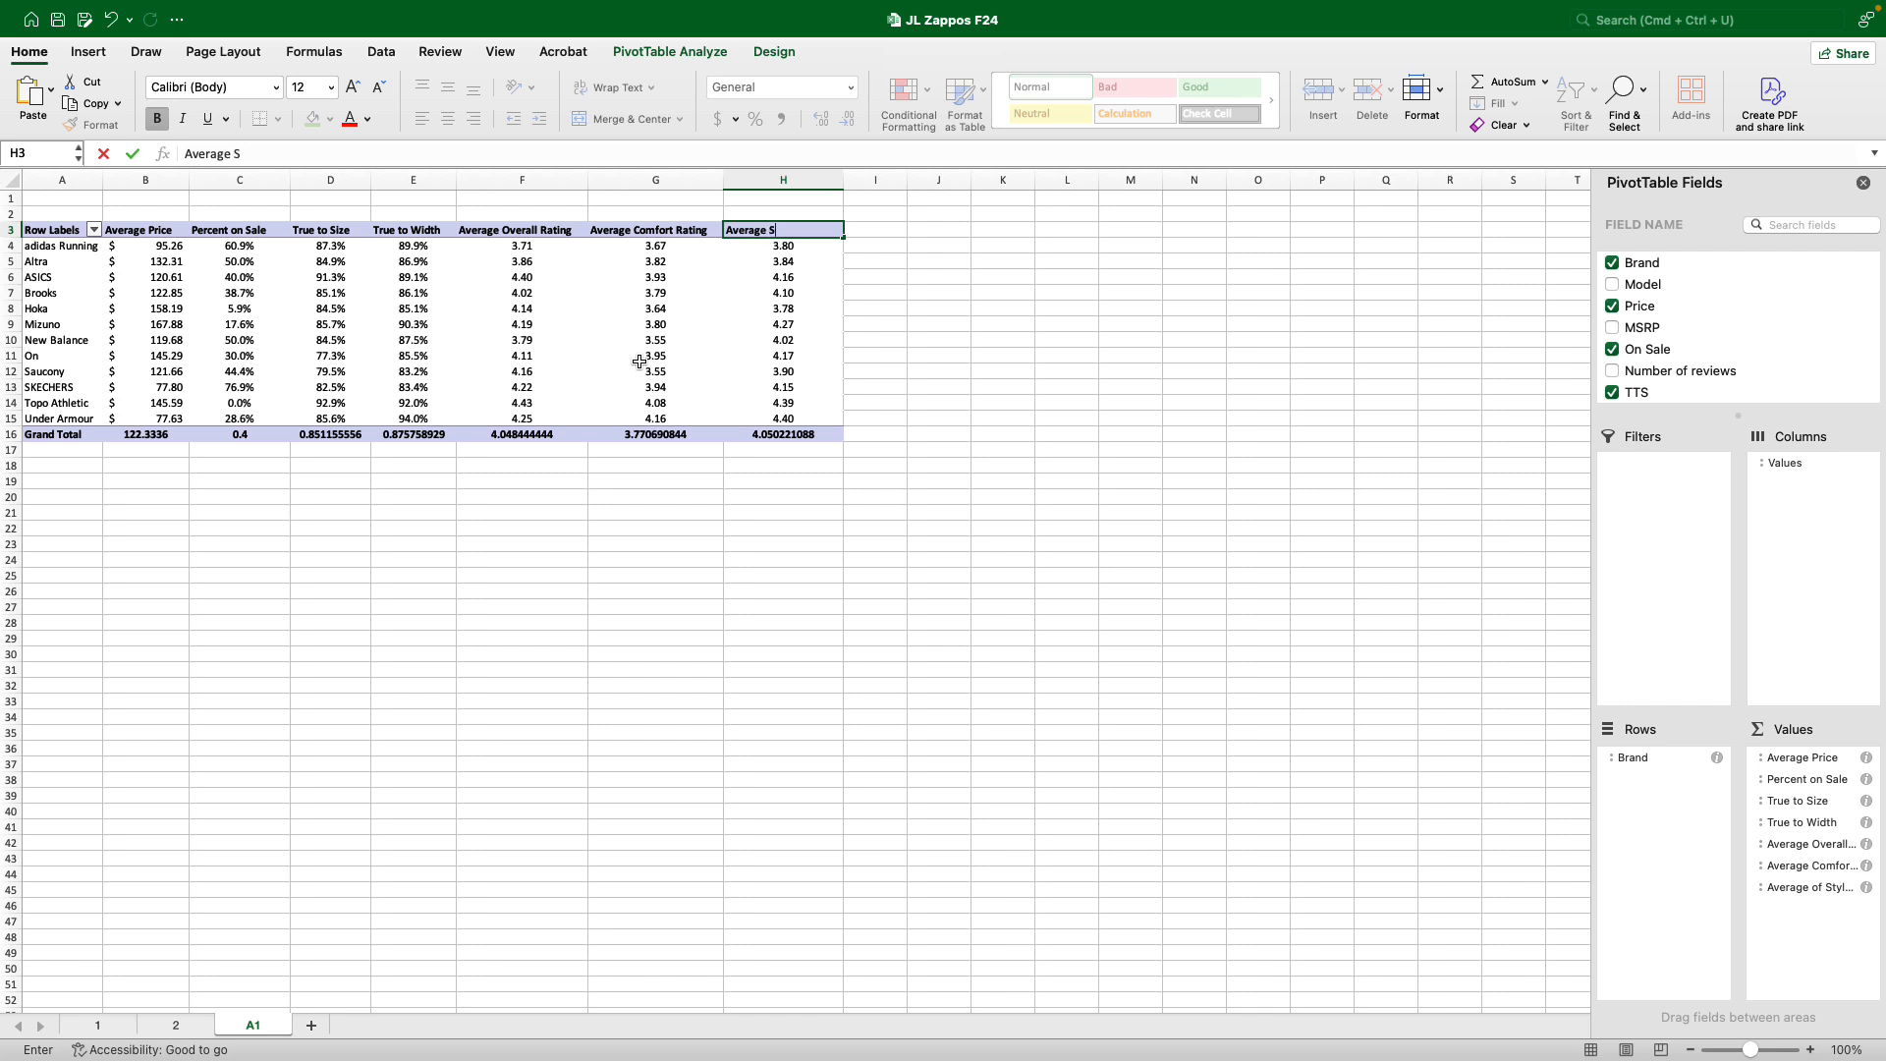
type("tyle Rating")
left_click(563, 743)
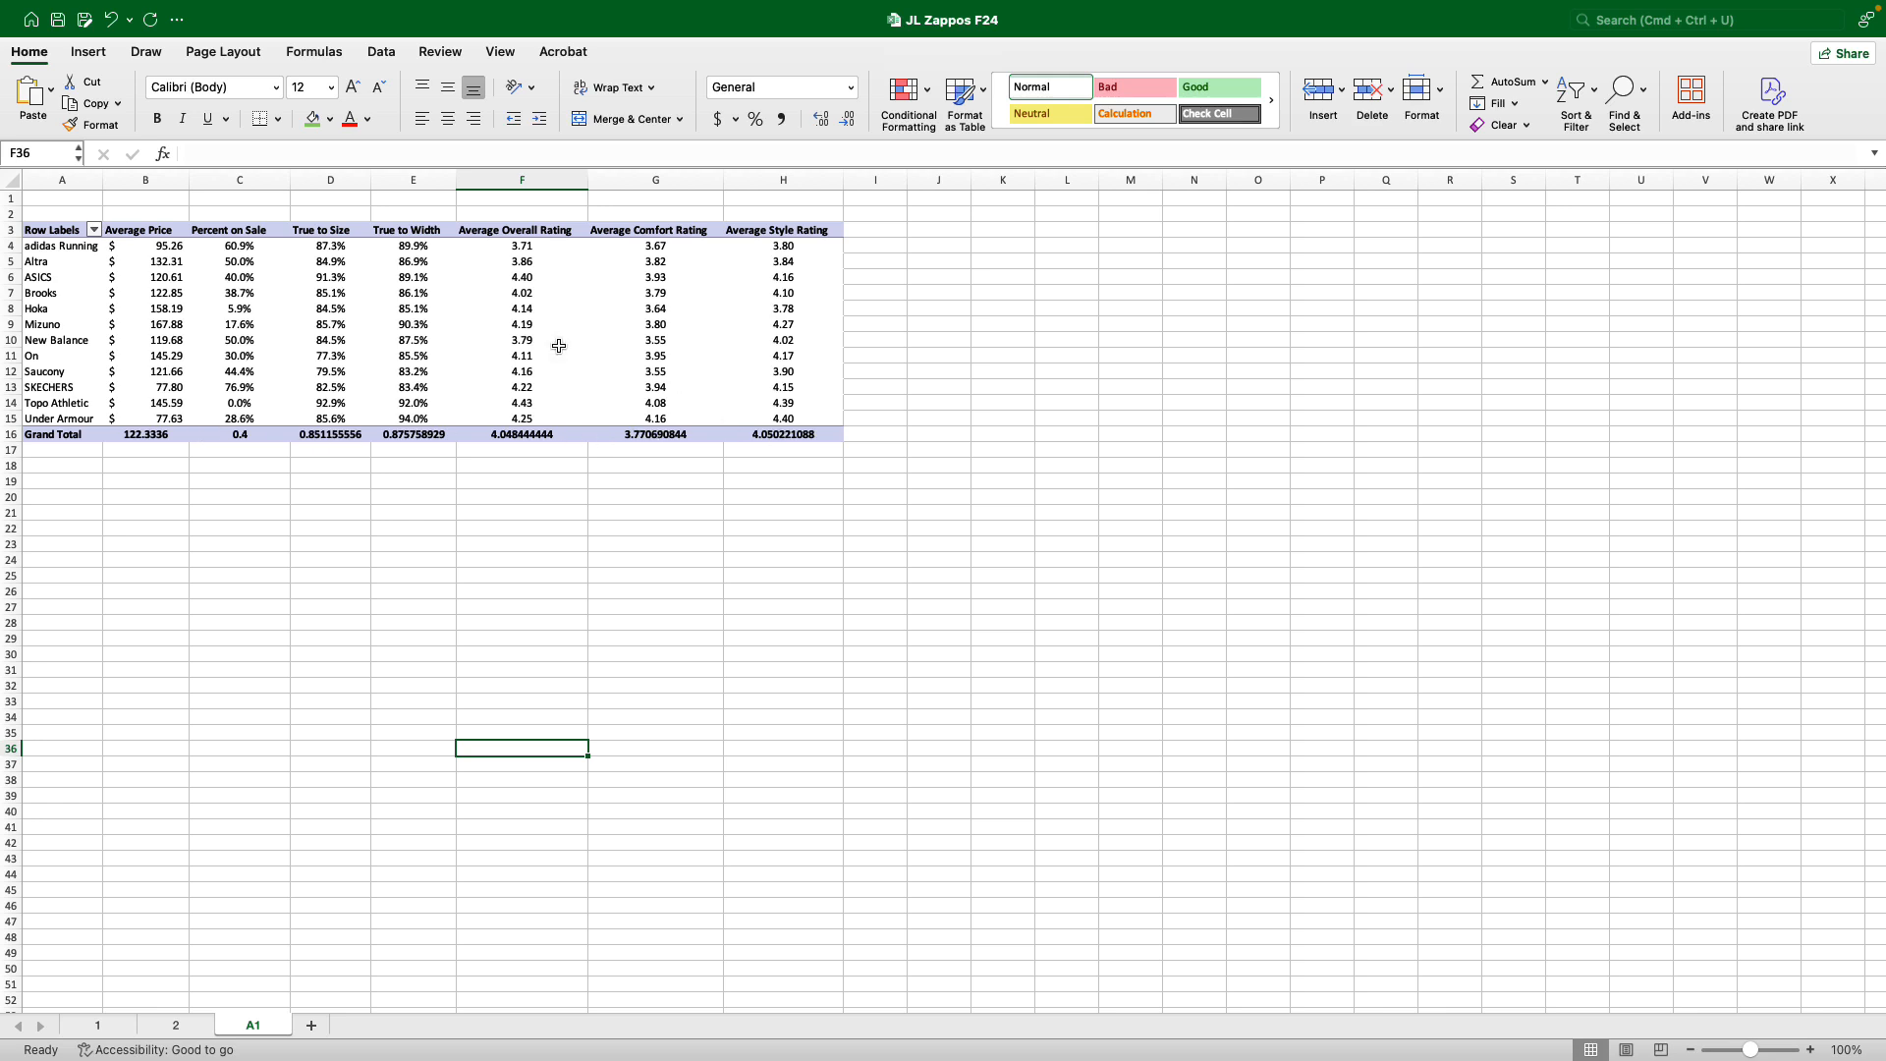
Turn off the PivotTable's grand totals for rows and columns.
left_click(449, 355)
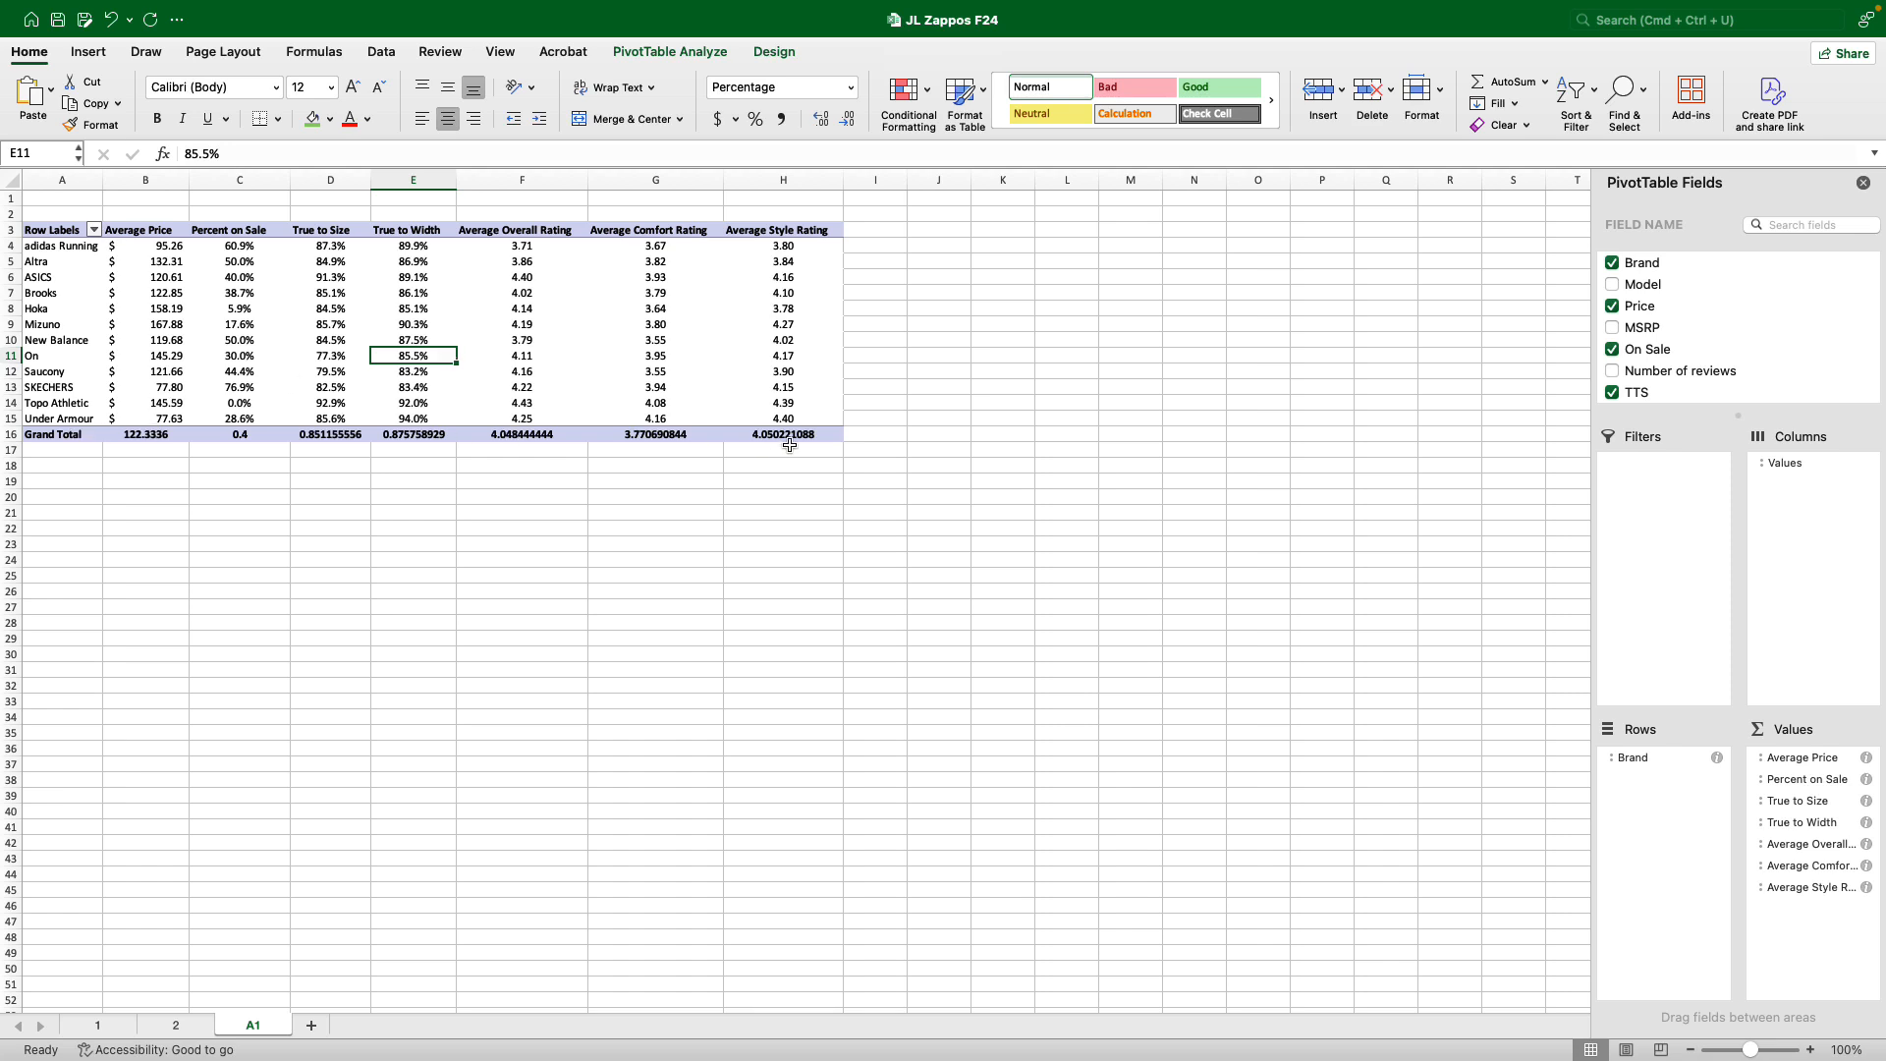
left_click(772, 53)
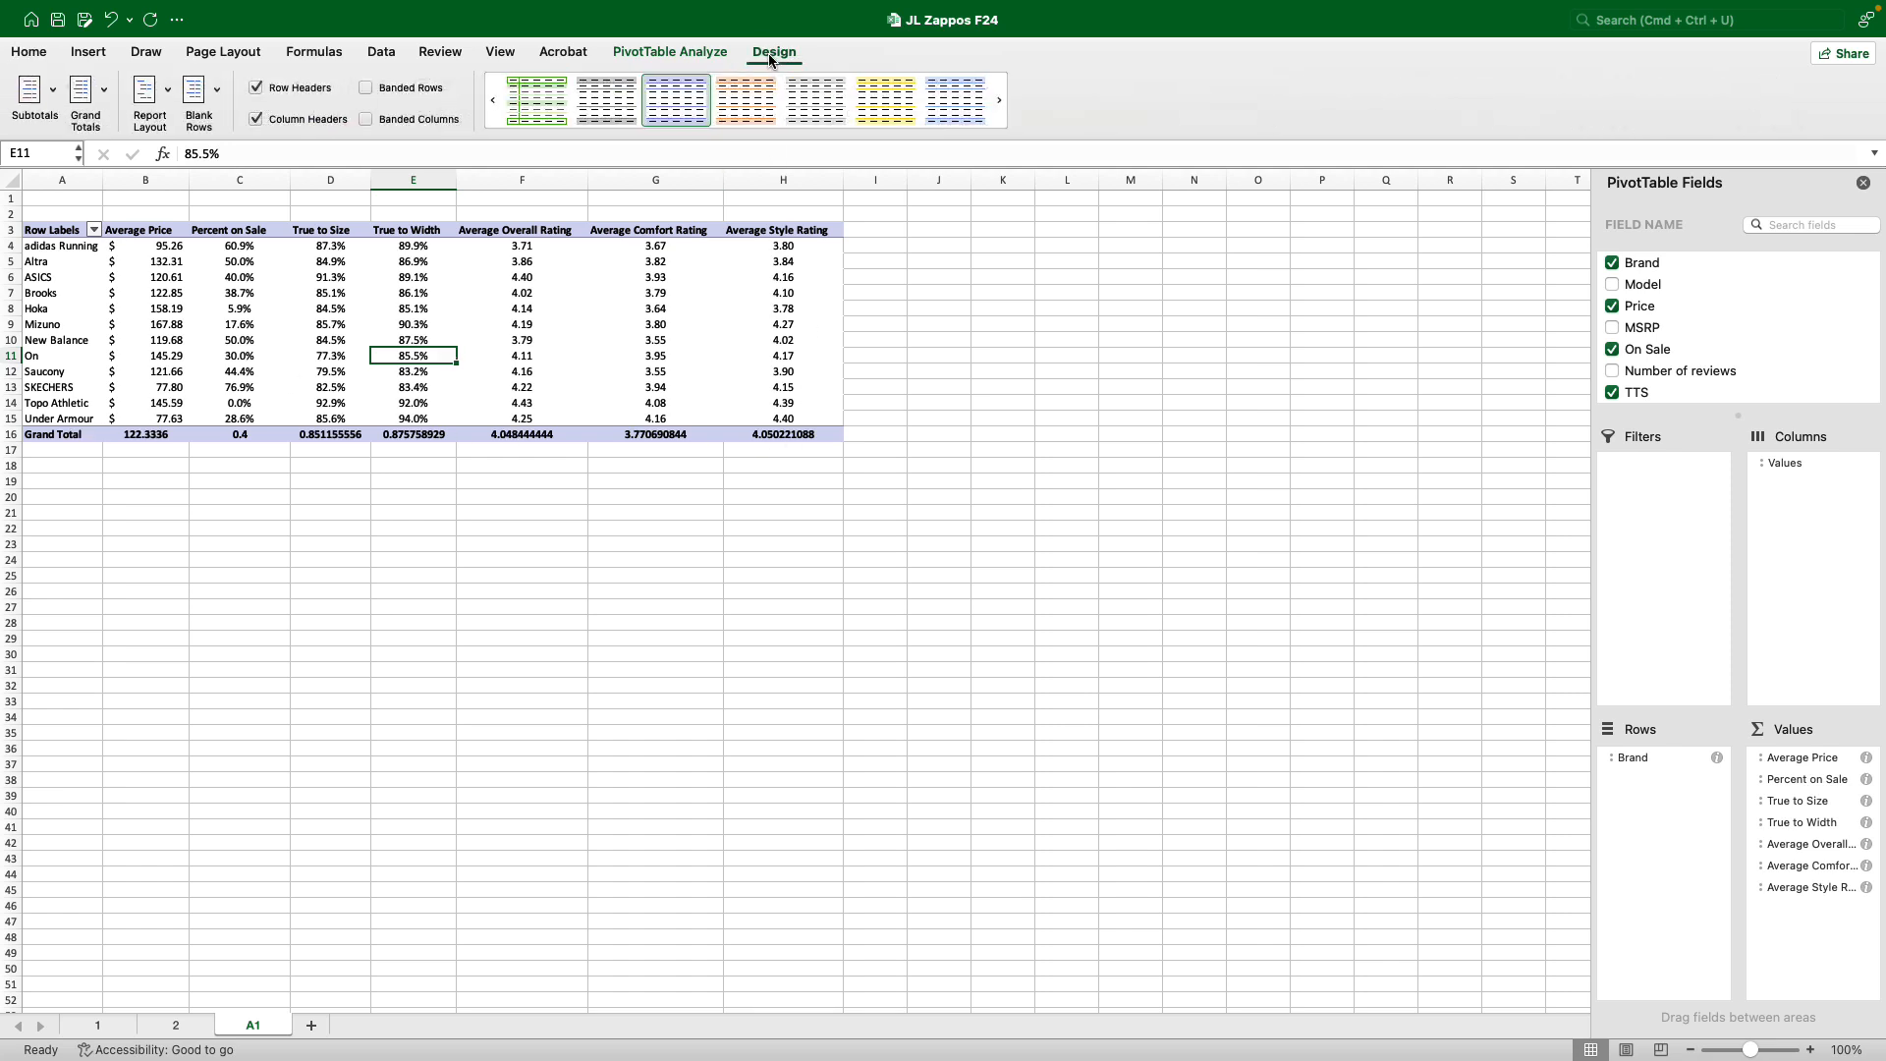
left_click(82, 93)
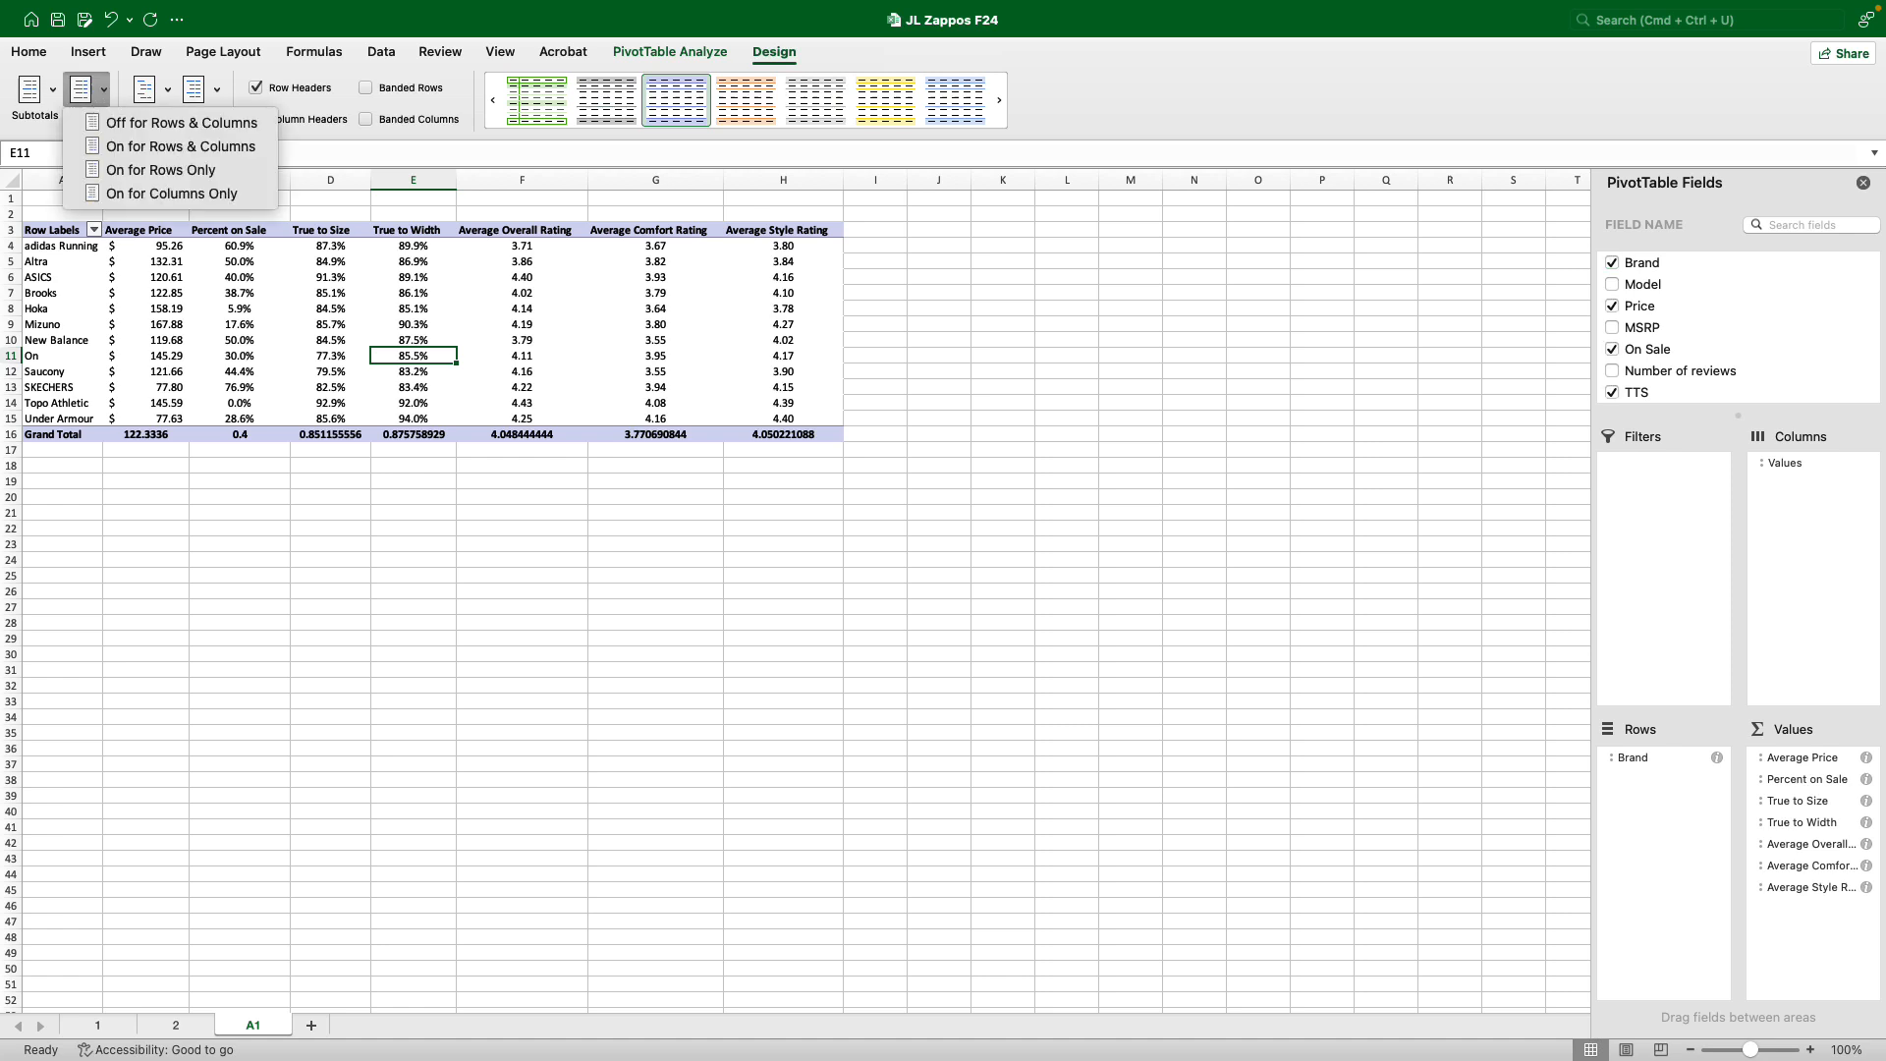
left_click(144, 124)
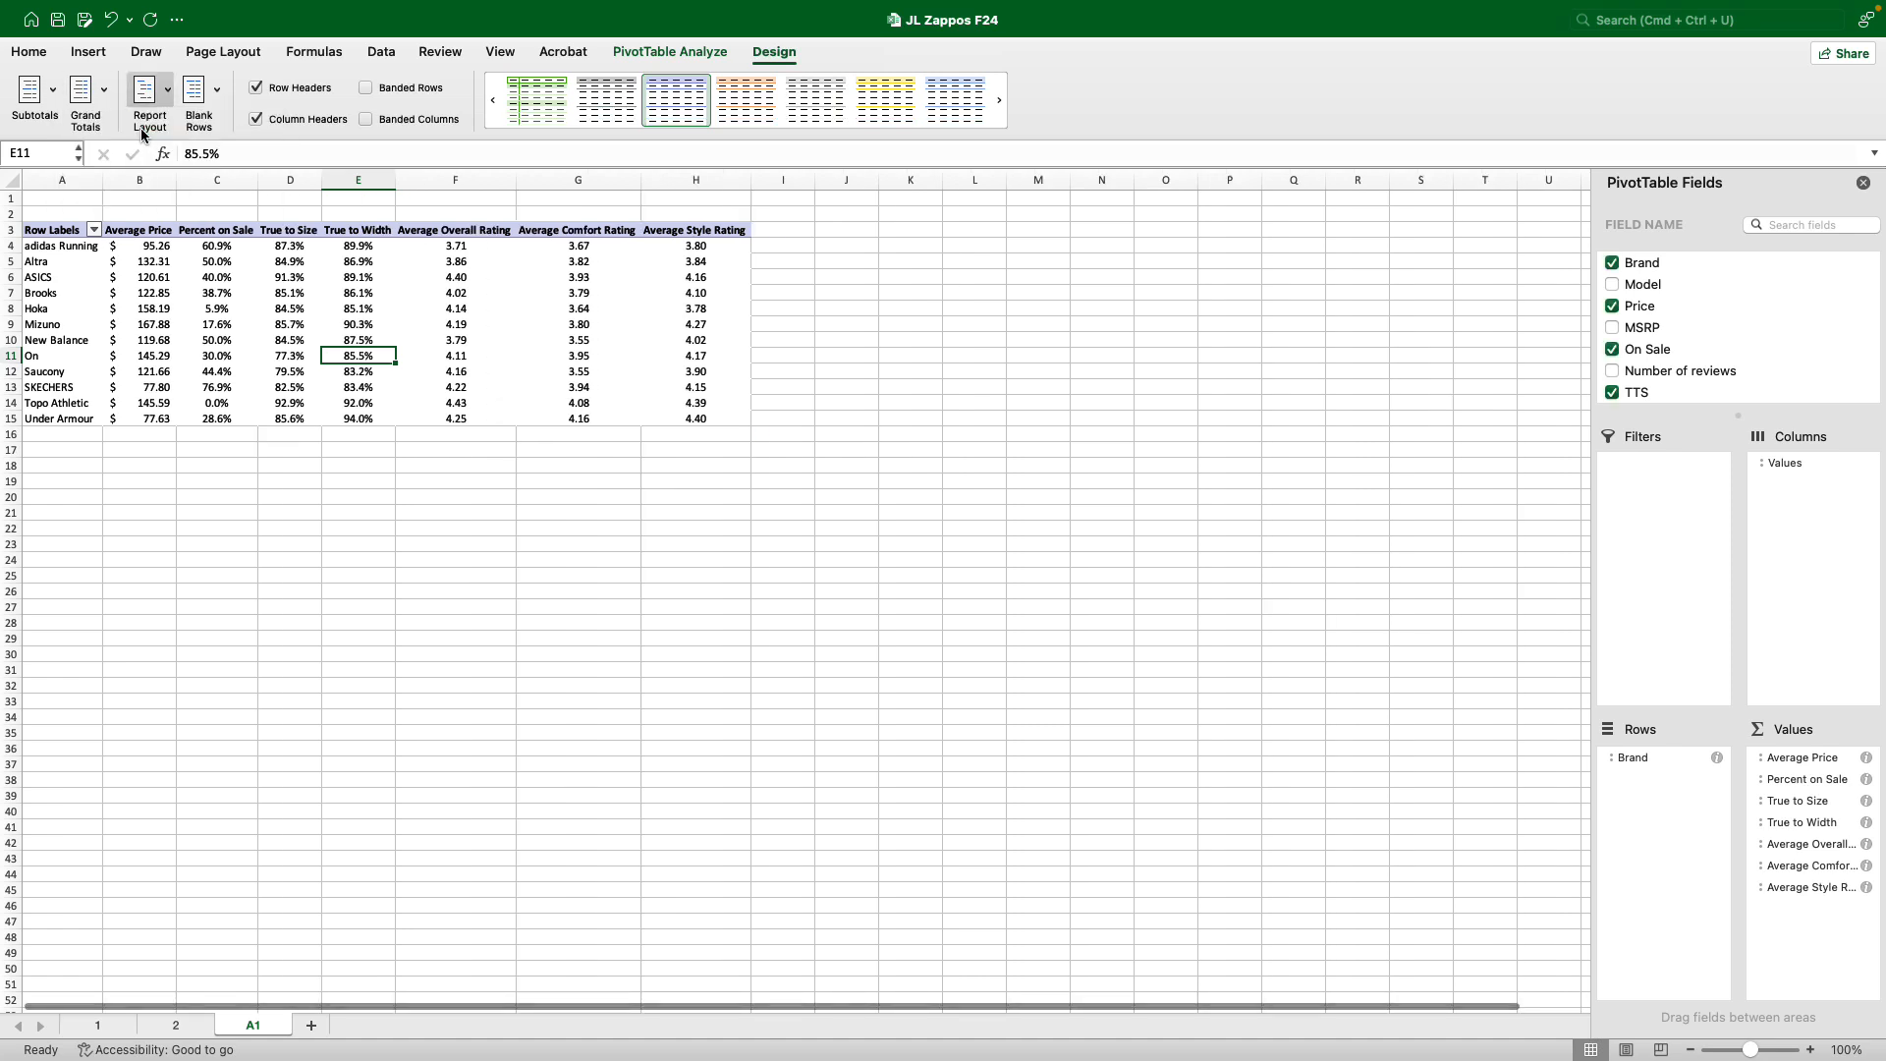
right_click(617, 328)
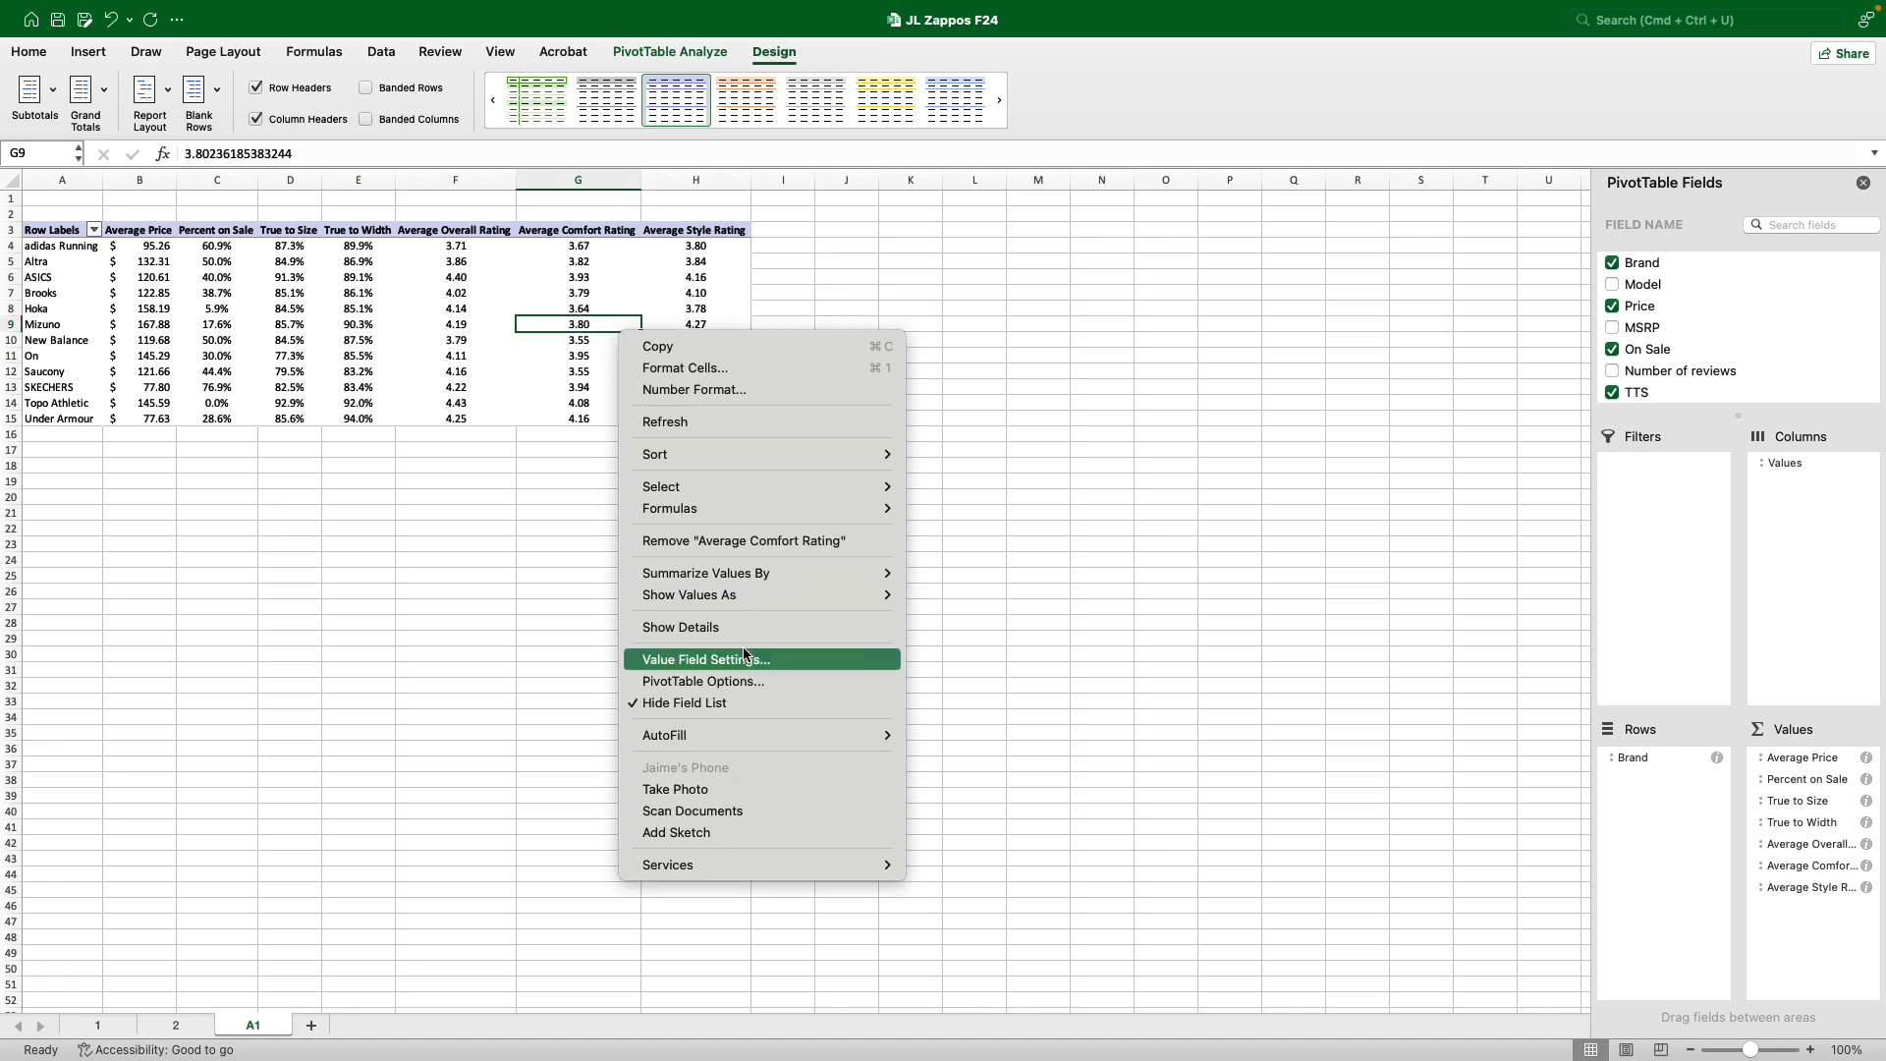
left_click(329, 626)
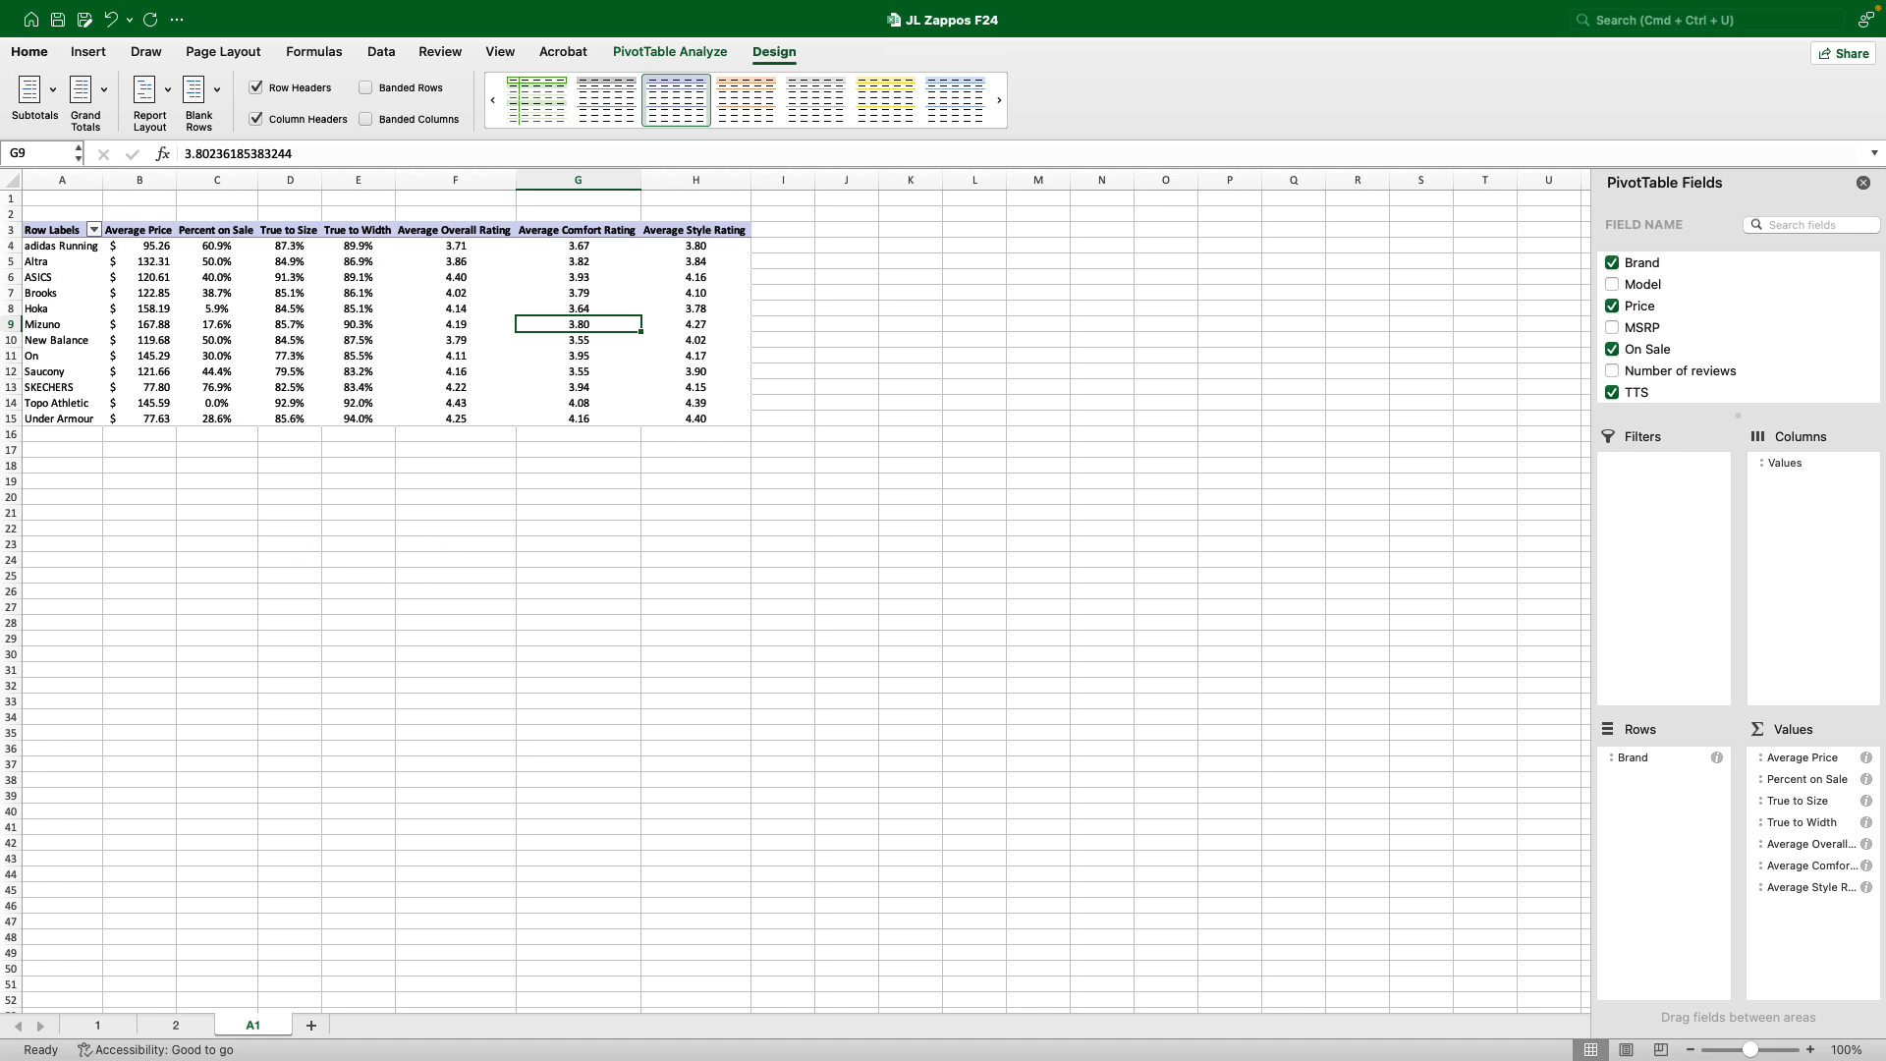
Turn on text wrapping for the PivotTable's header row 3.
left_click(30, 52)
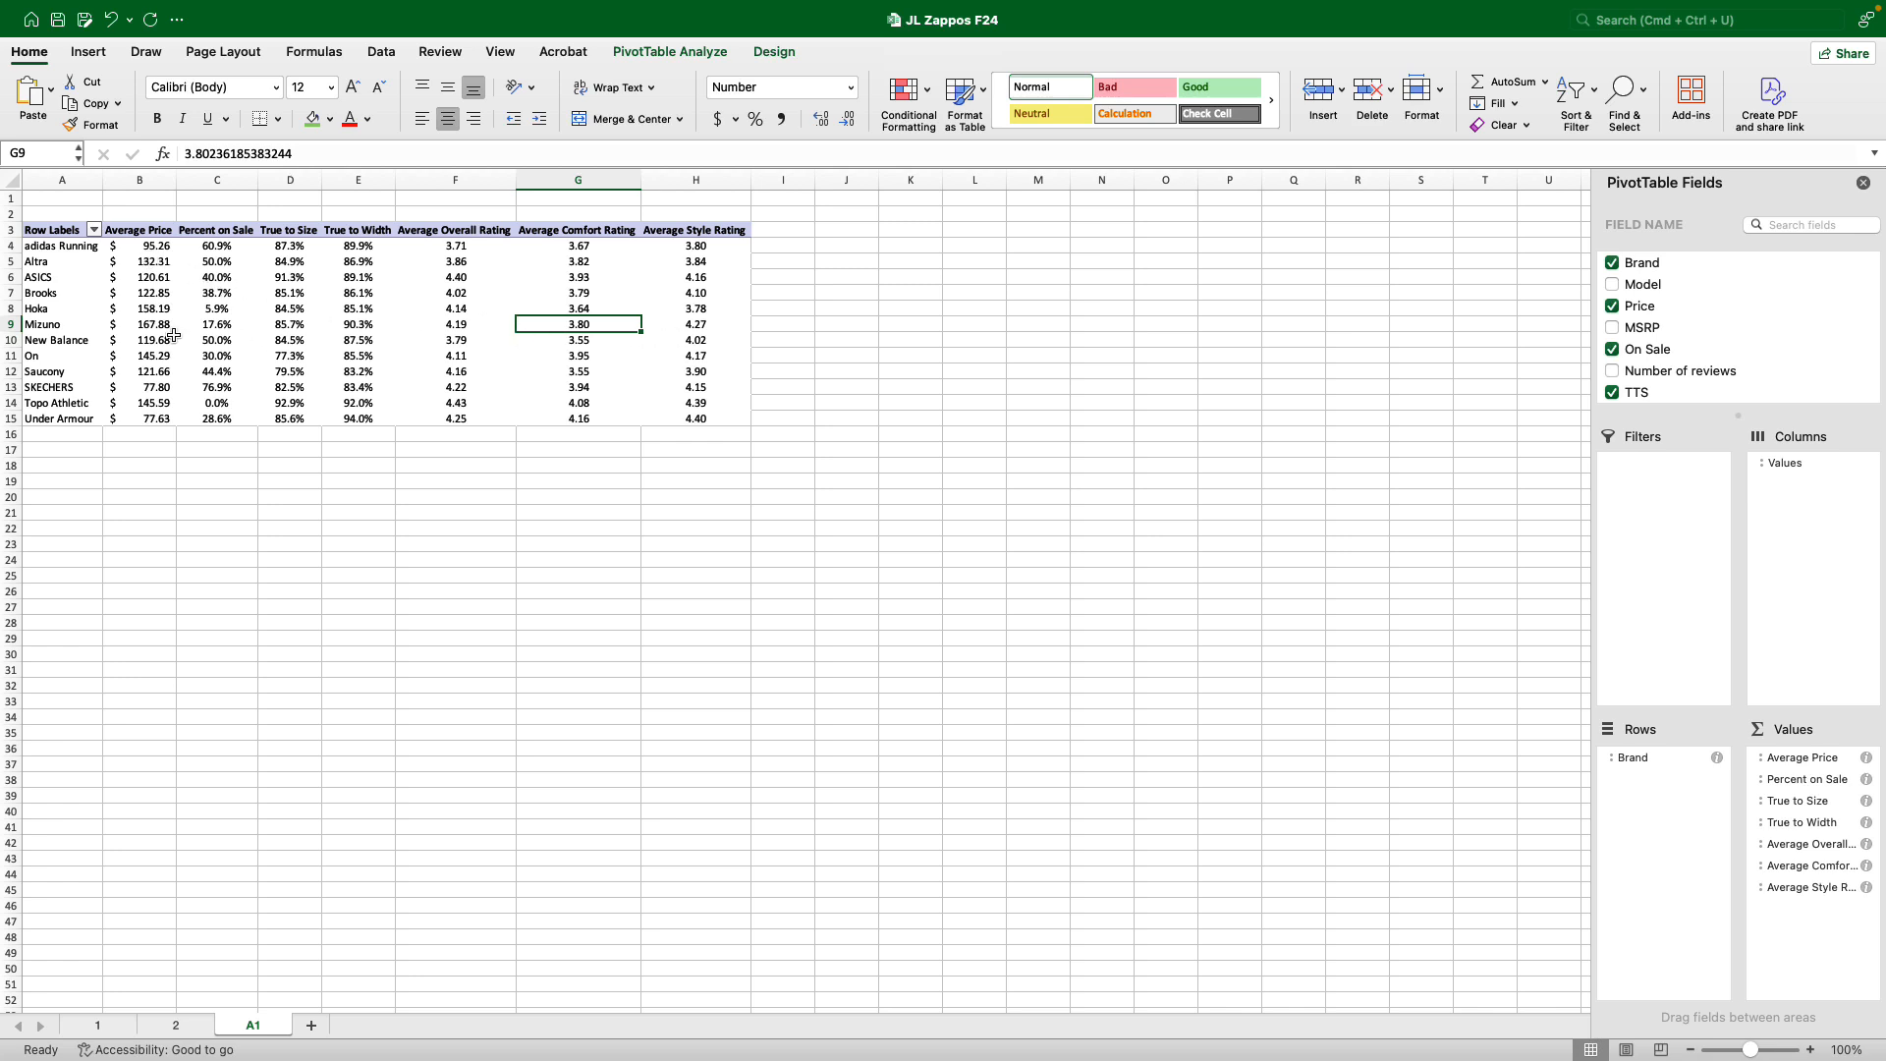
left_click(8, 230)
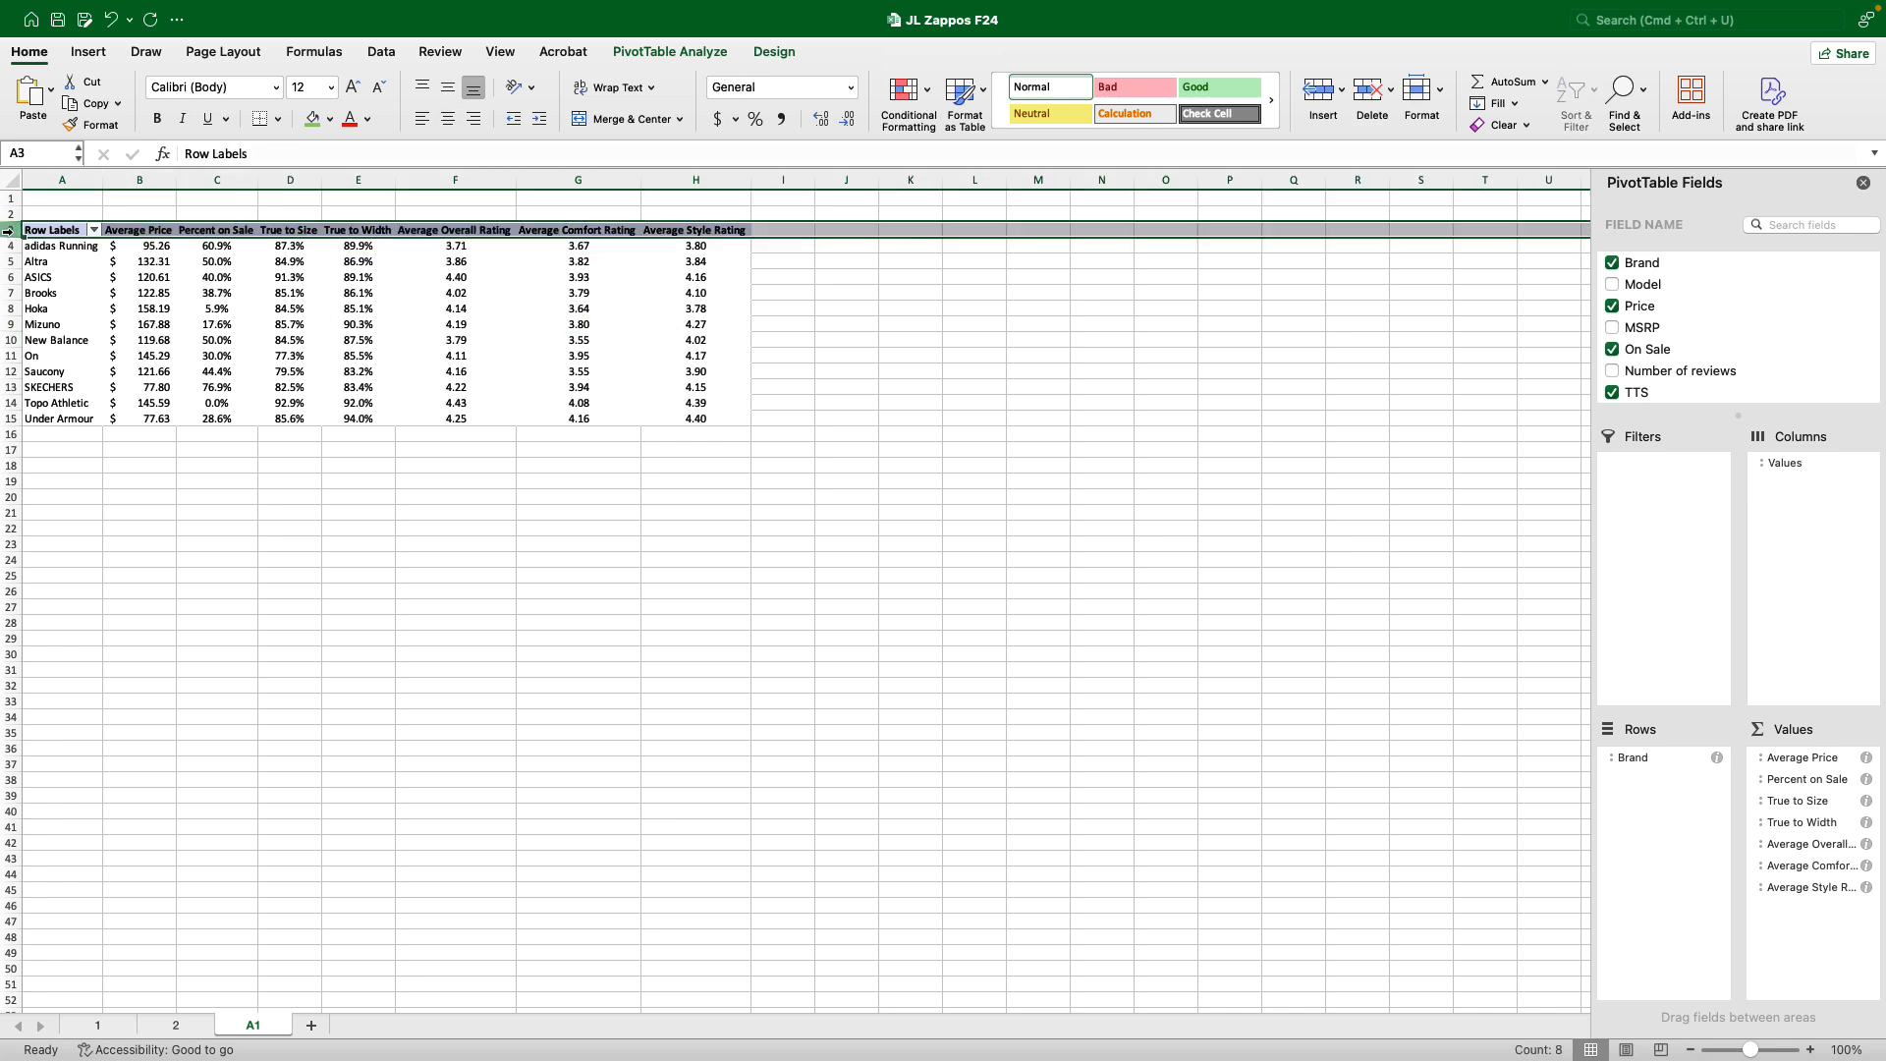
left_click(616, 88)
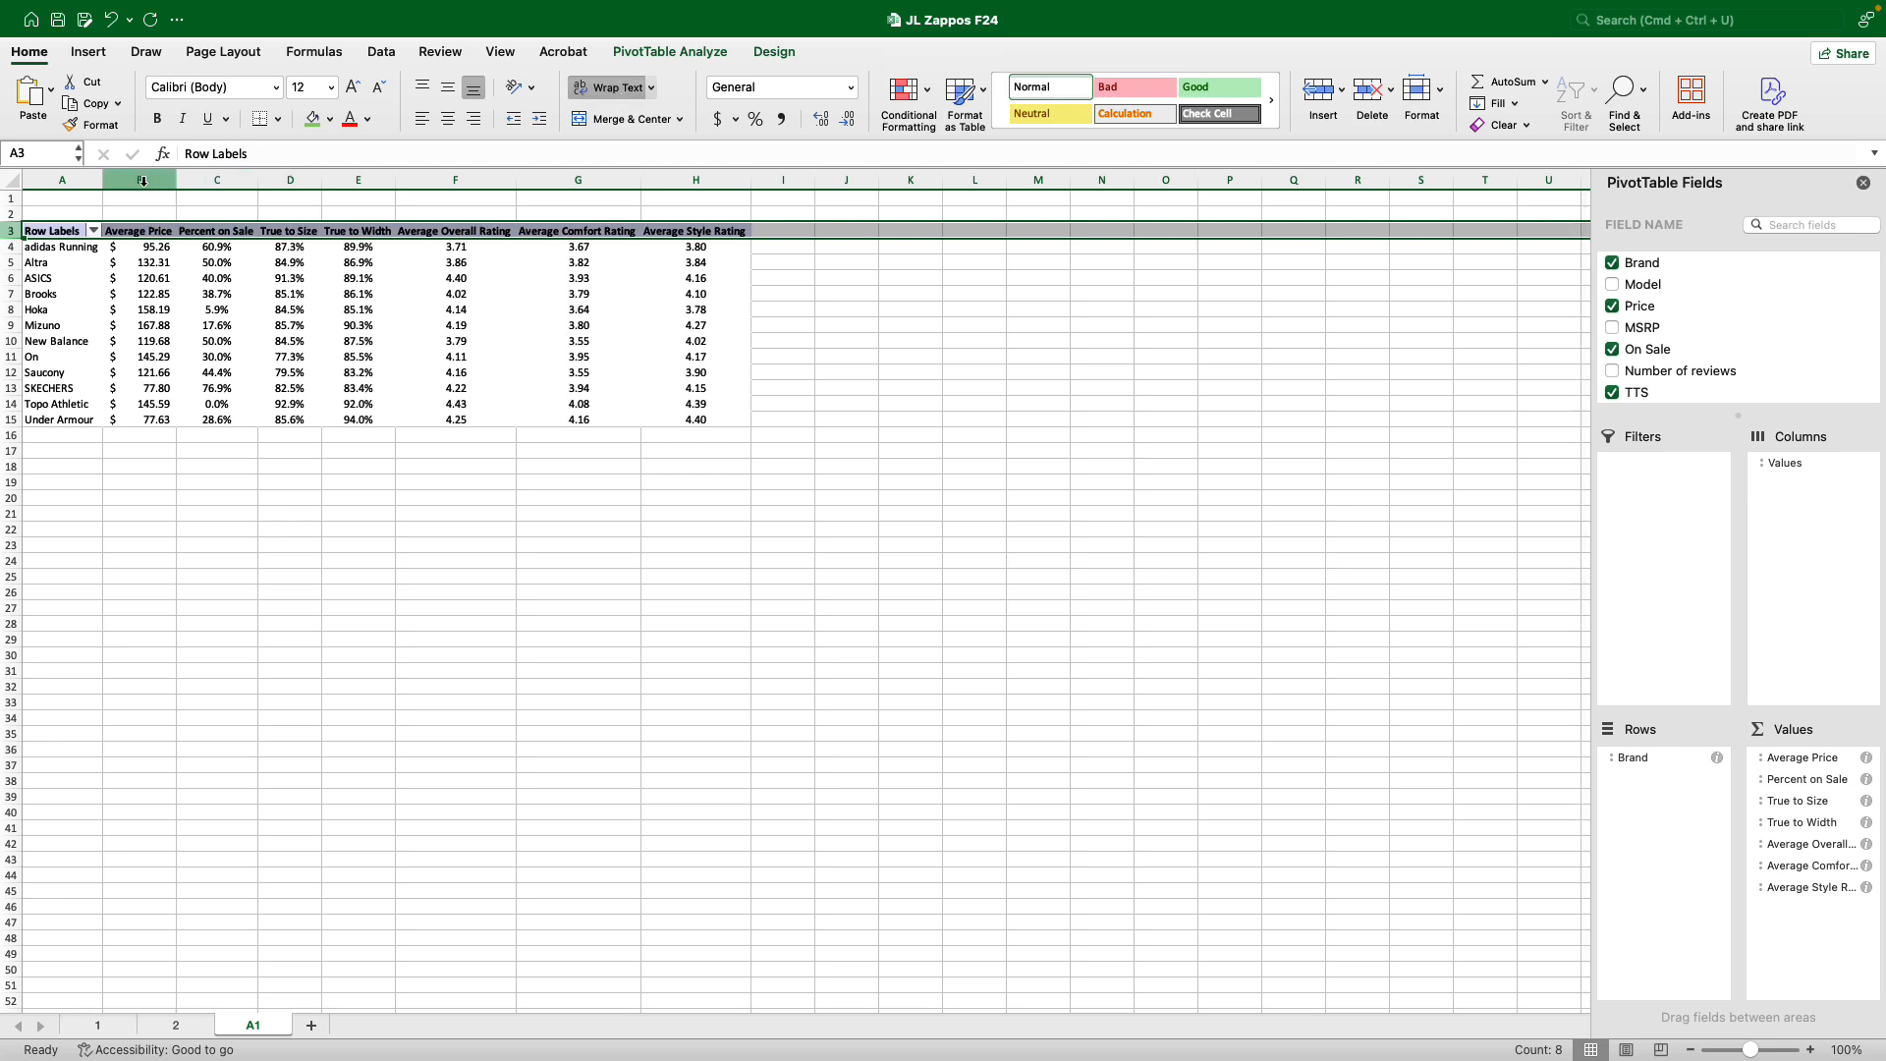
Narrow columns B:H, heighten row 3 to show the full wrapped headers, and widen column B slightly to fit its prices.
left_click_drag(143, 180, 563, 179)
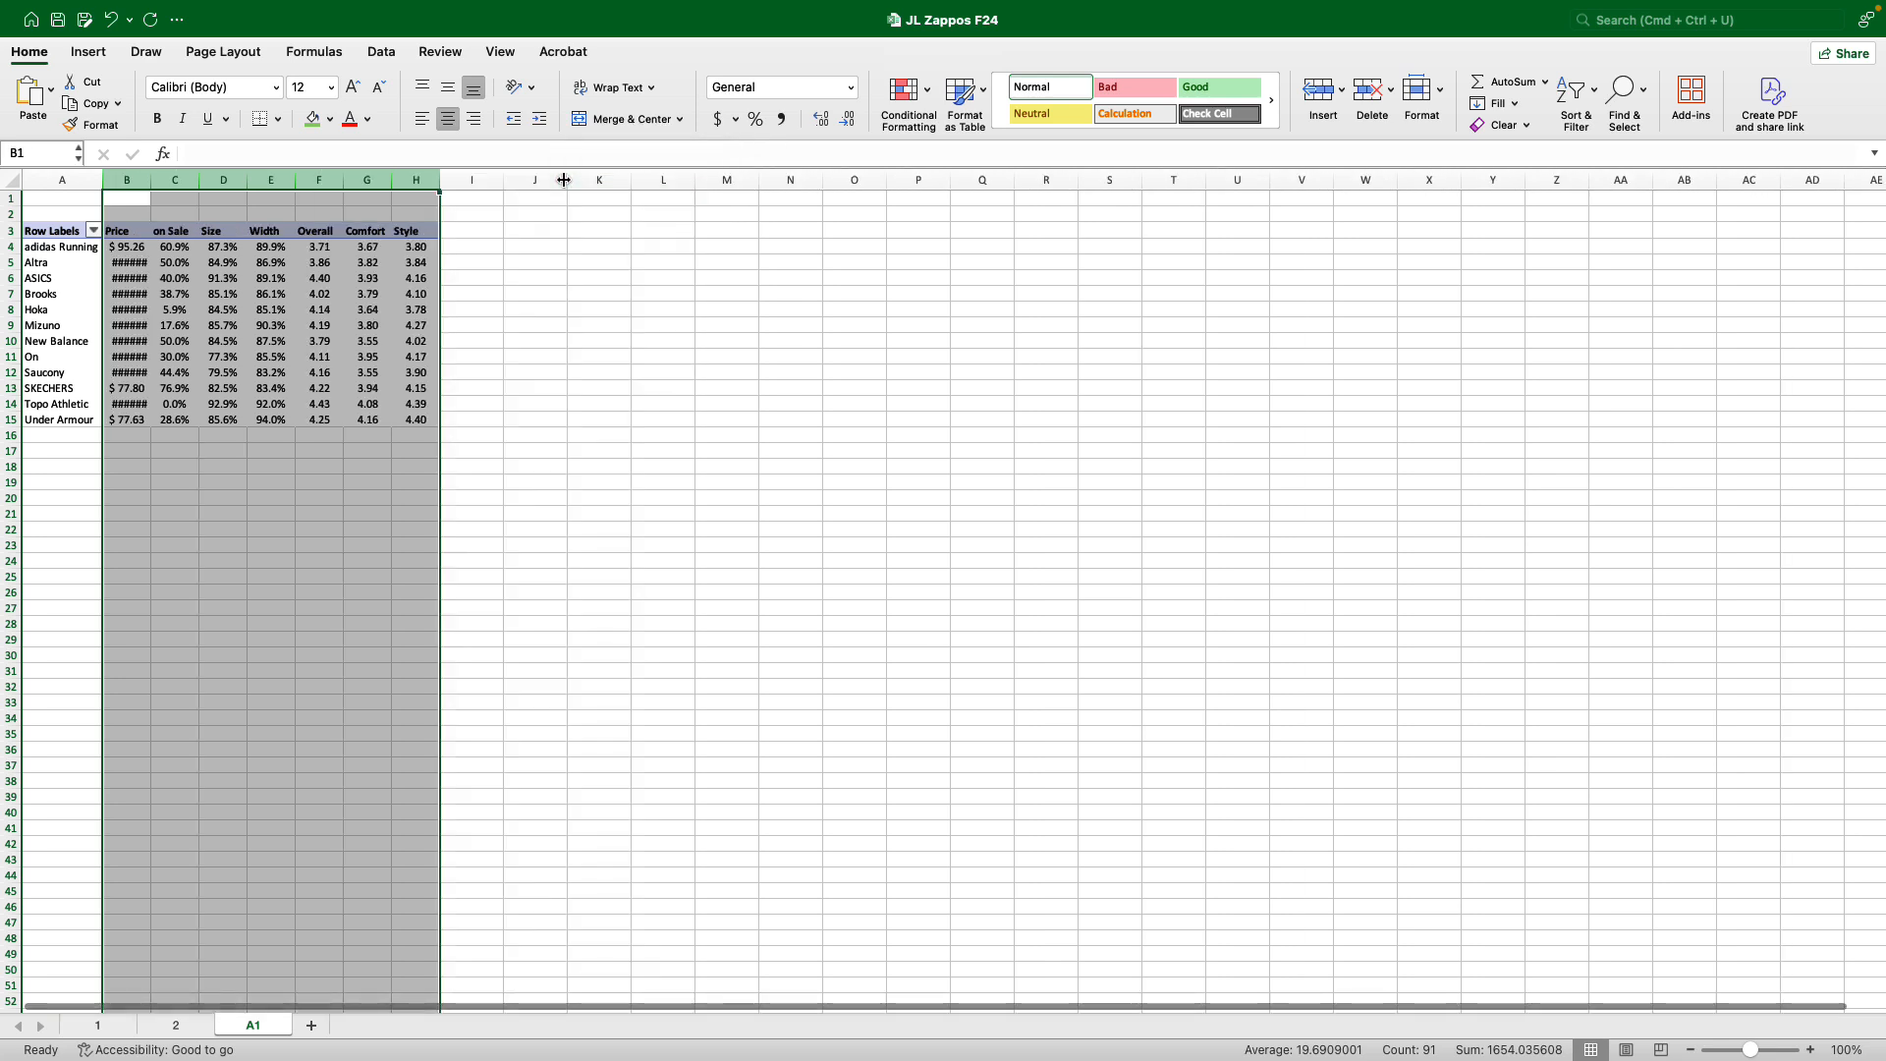
left_click_drag(11, 242, 20, 304)
left_click(223, 681)
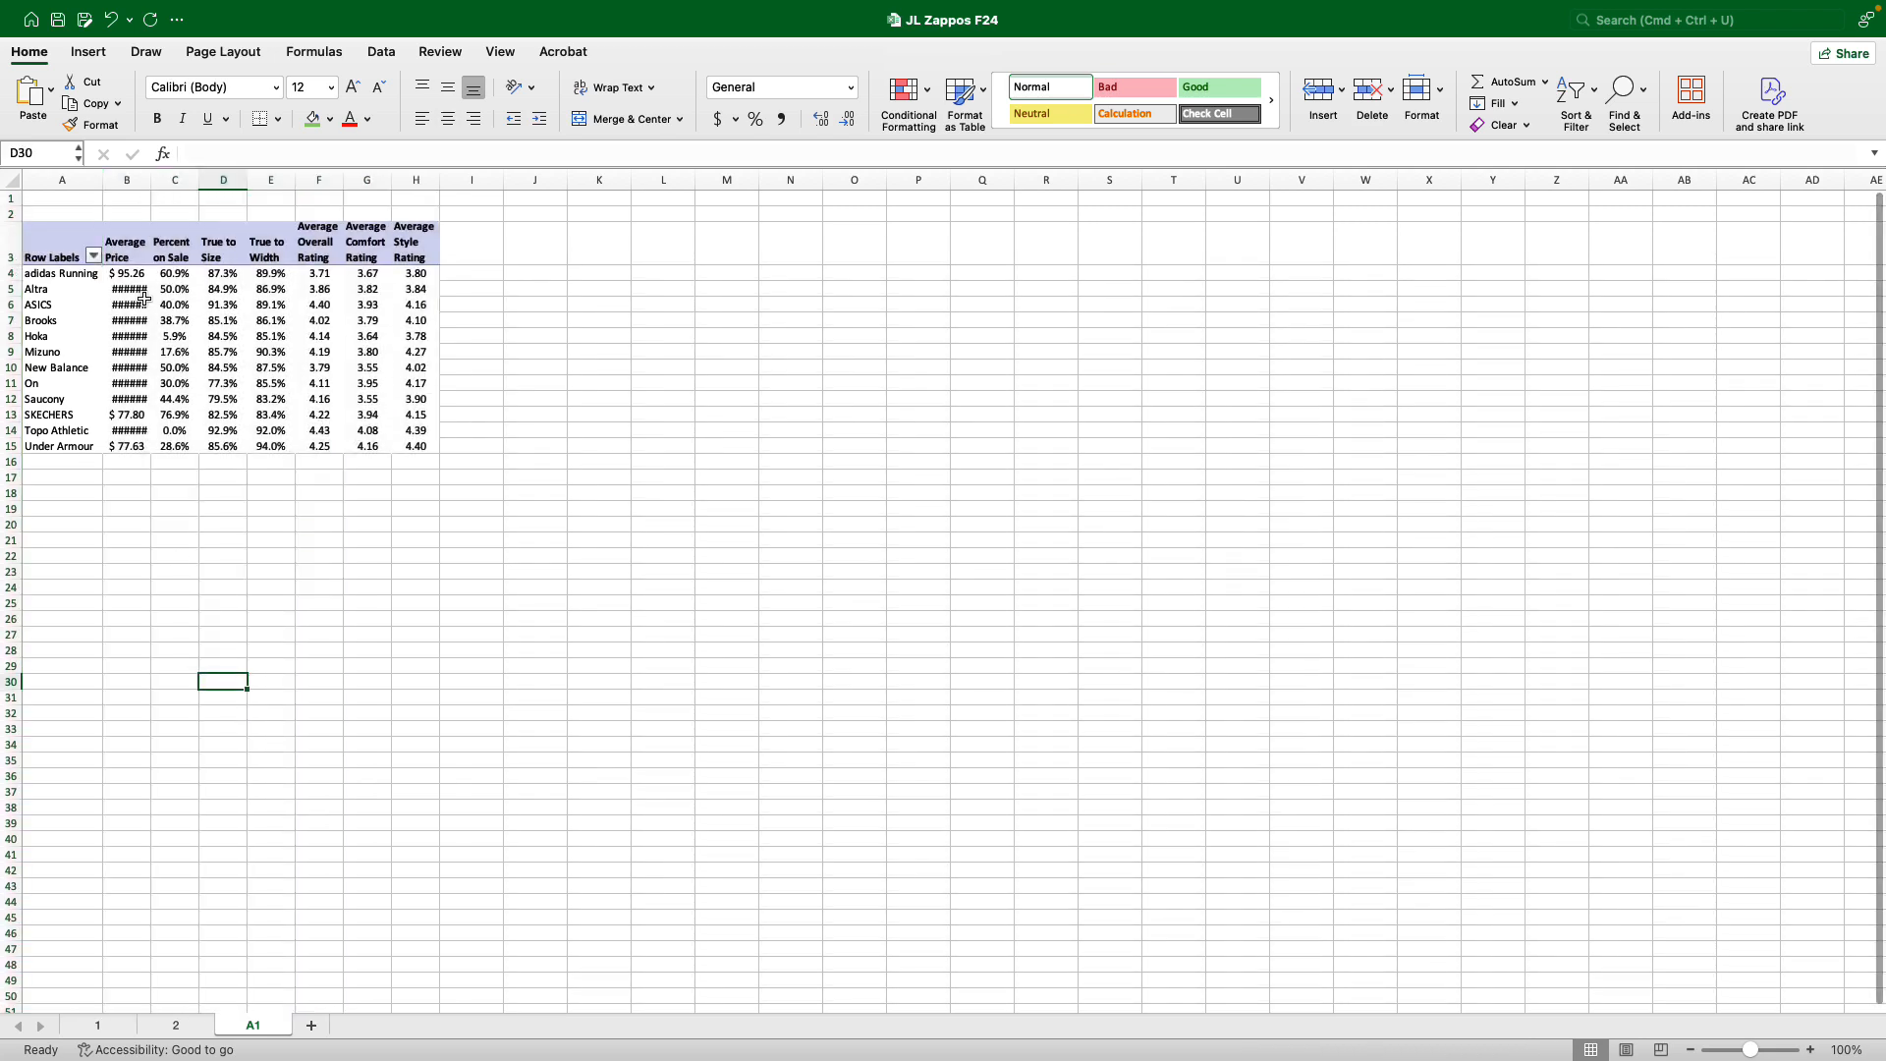
left_click_drag(150, 181, 155, 181)
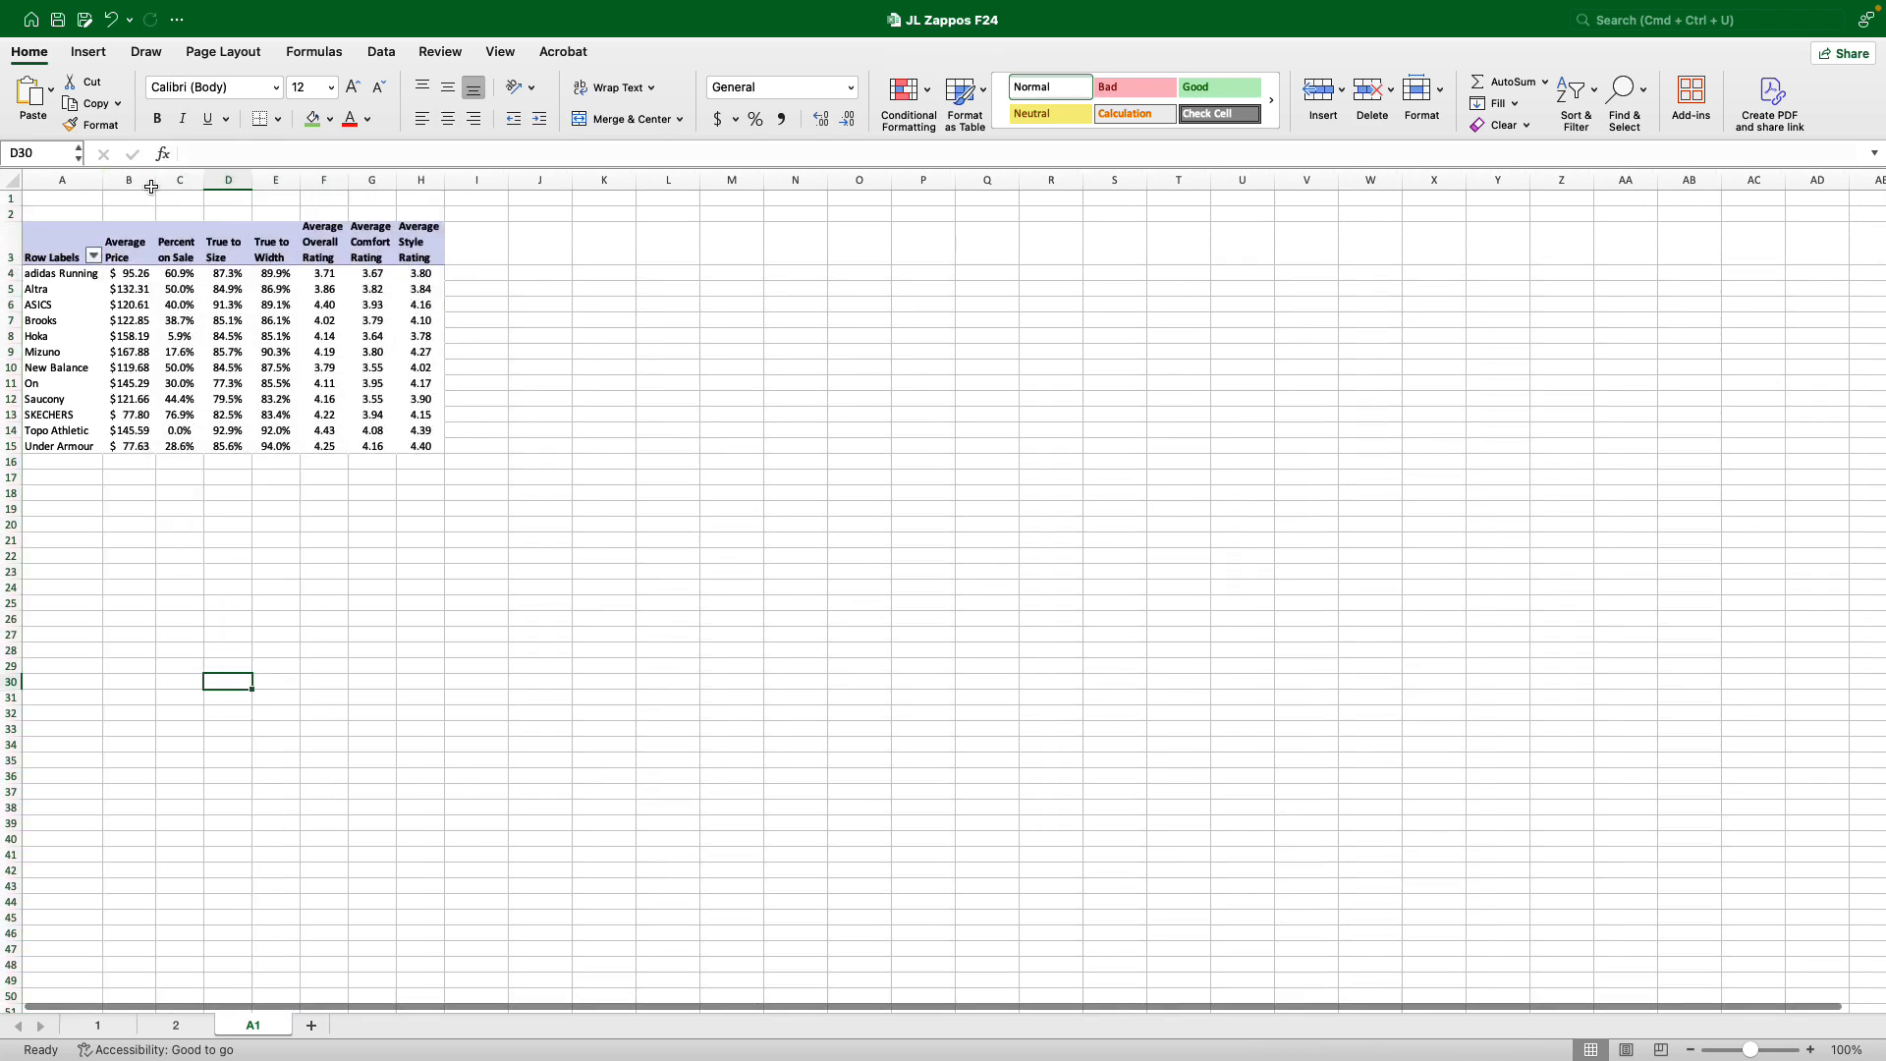
Centre the header labels in row 3 and widen columns B:H slightly to an equal width.
left_click(9, 241)
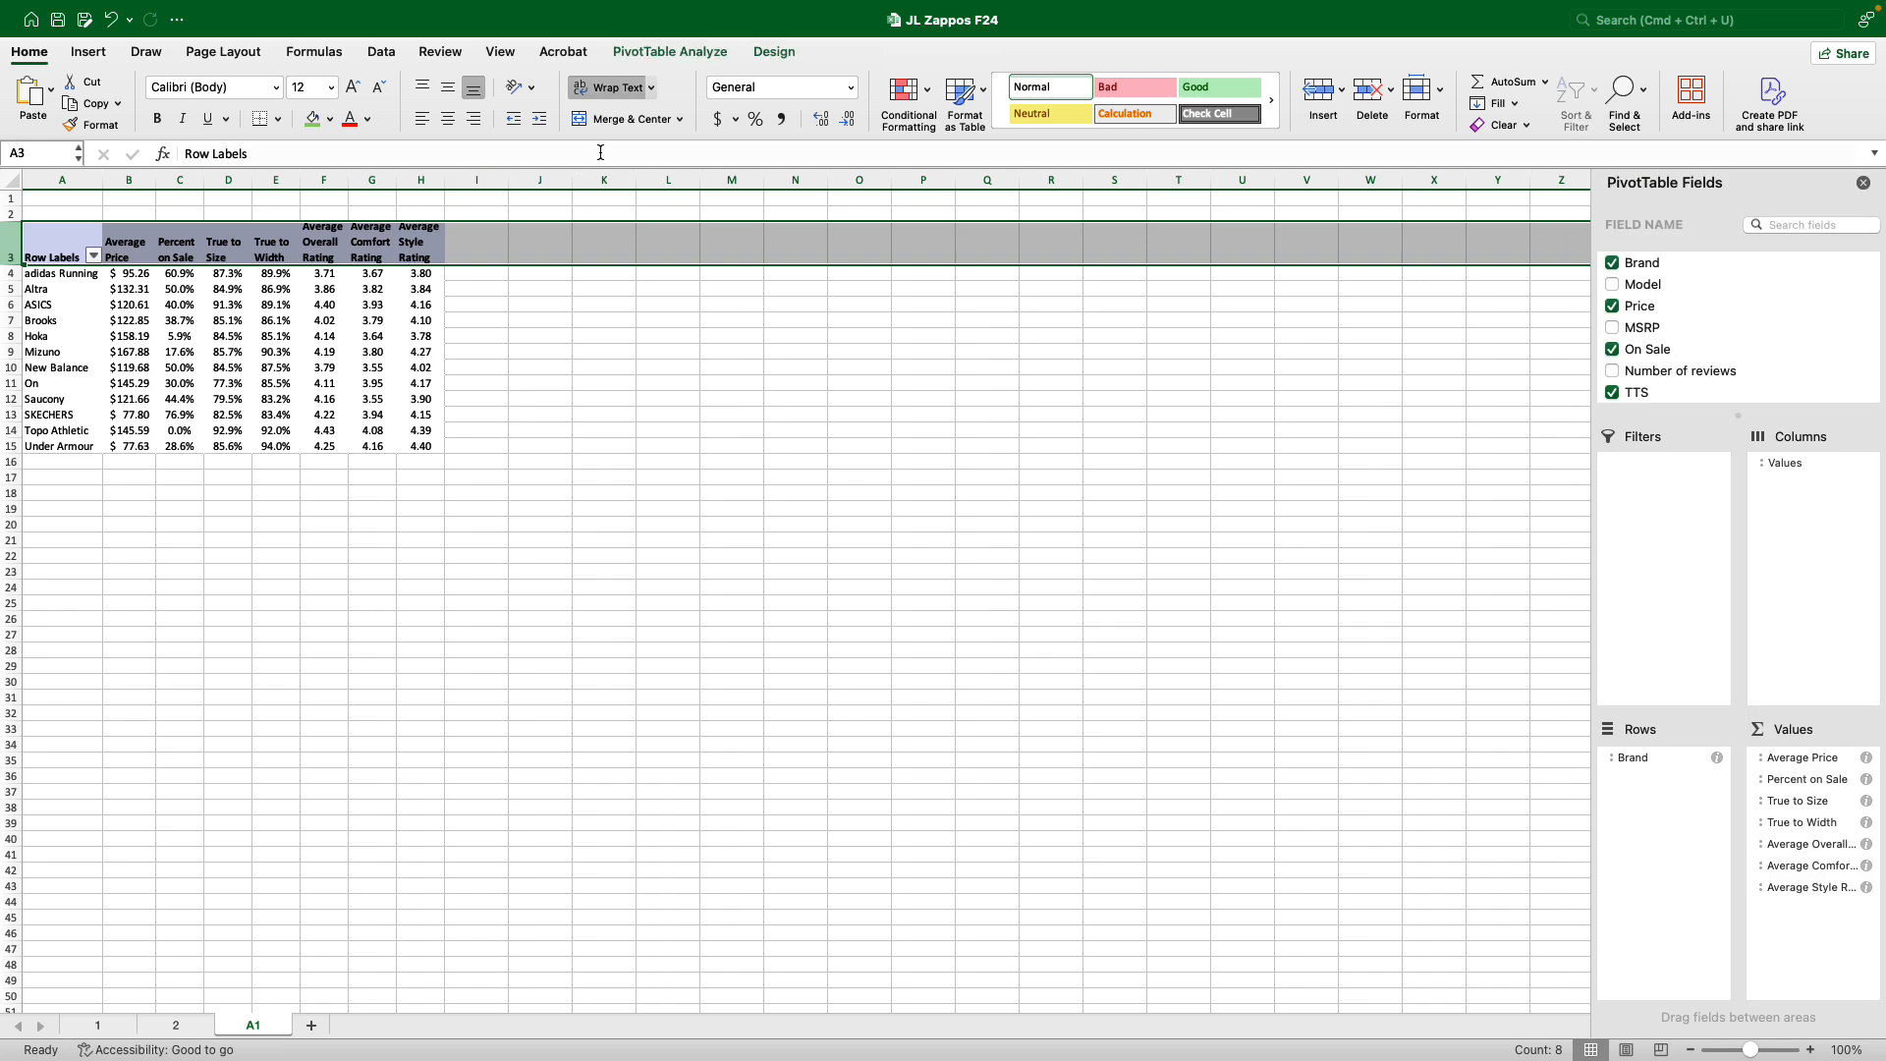
left_click(456, 126)
left_click(499, 540)
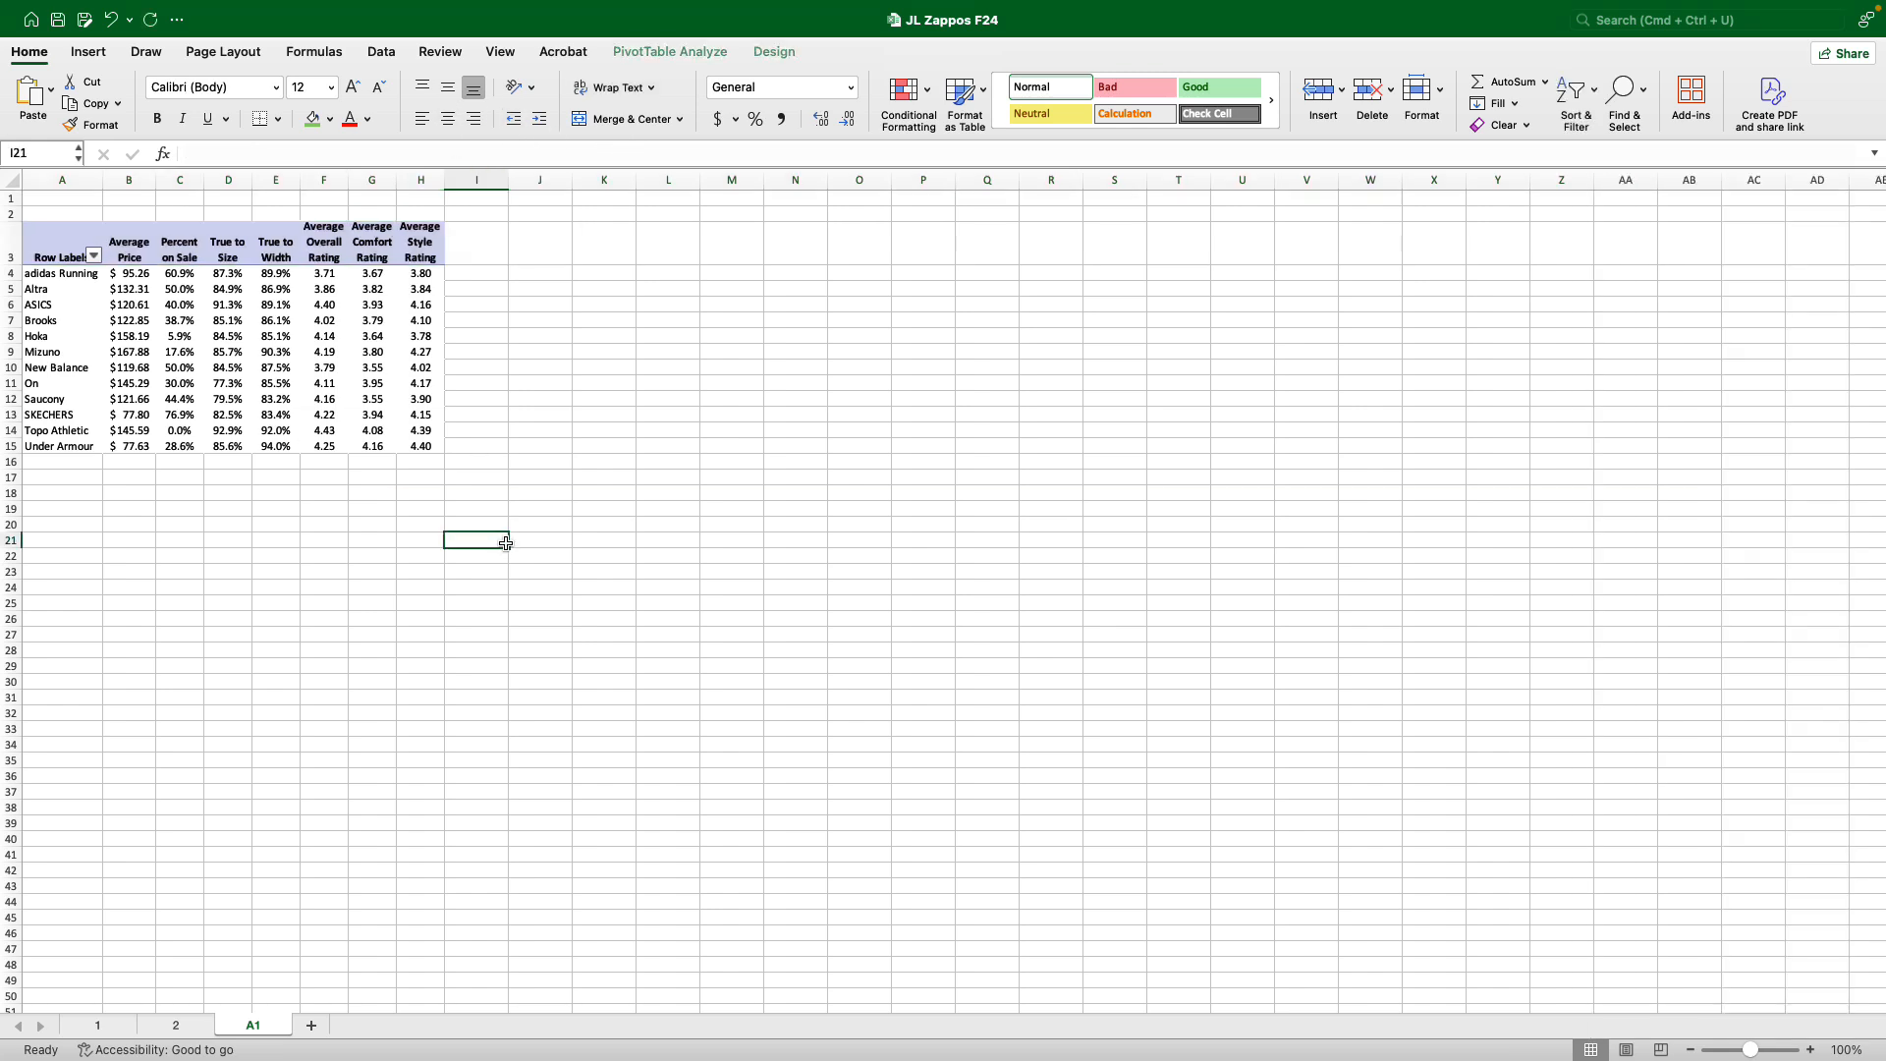
left_click_drag(127, 180, 358, 186)
left_click(576, 655)
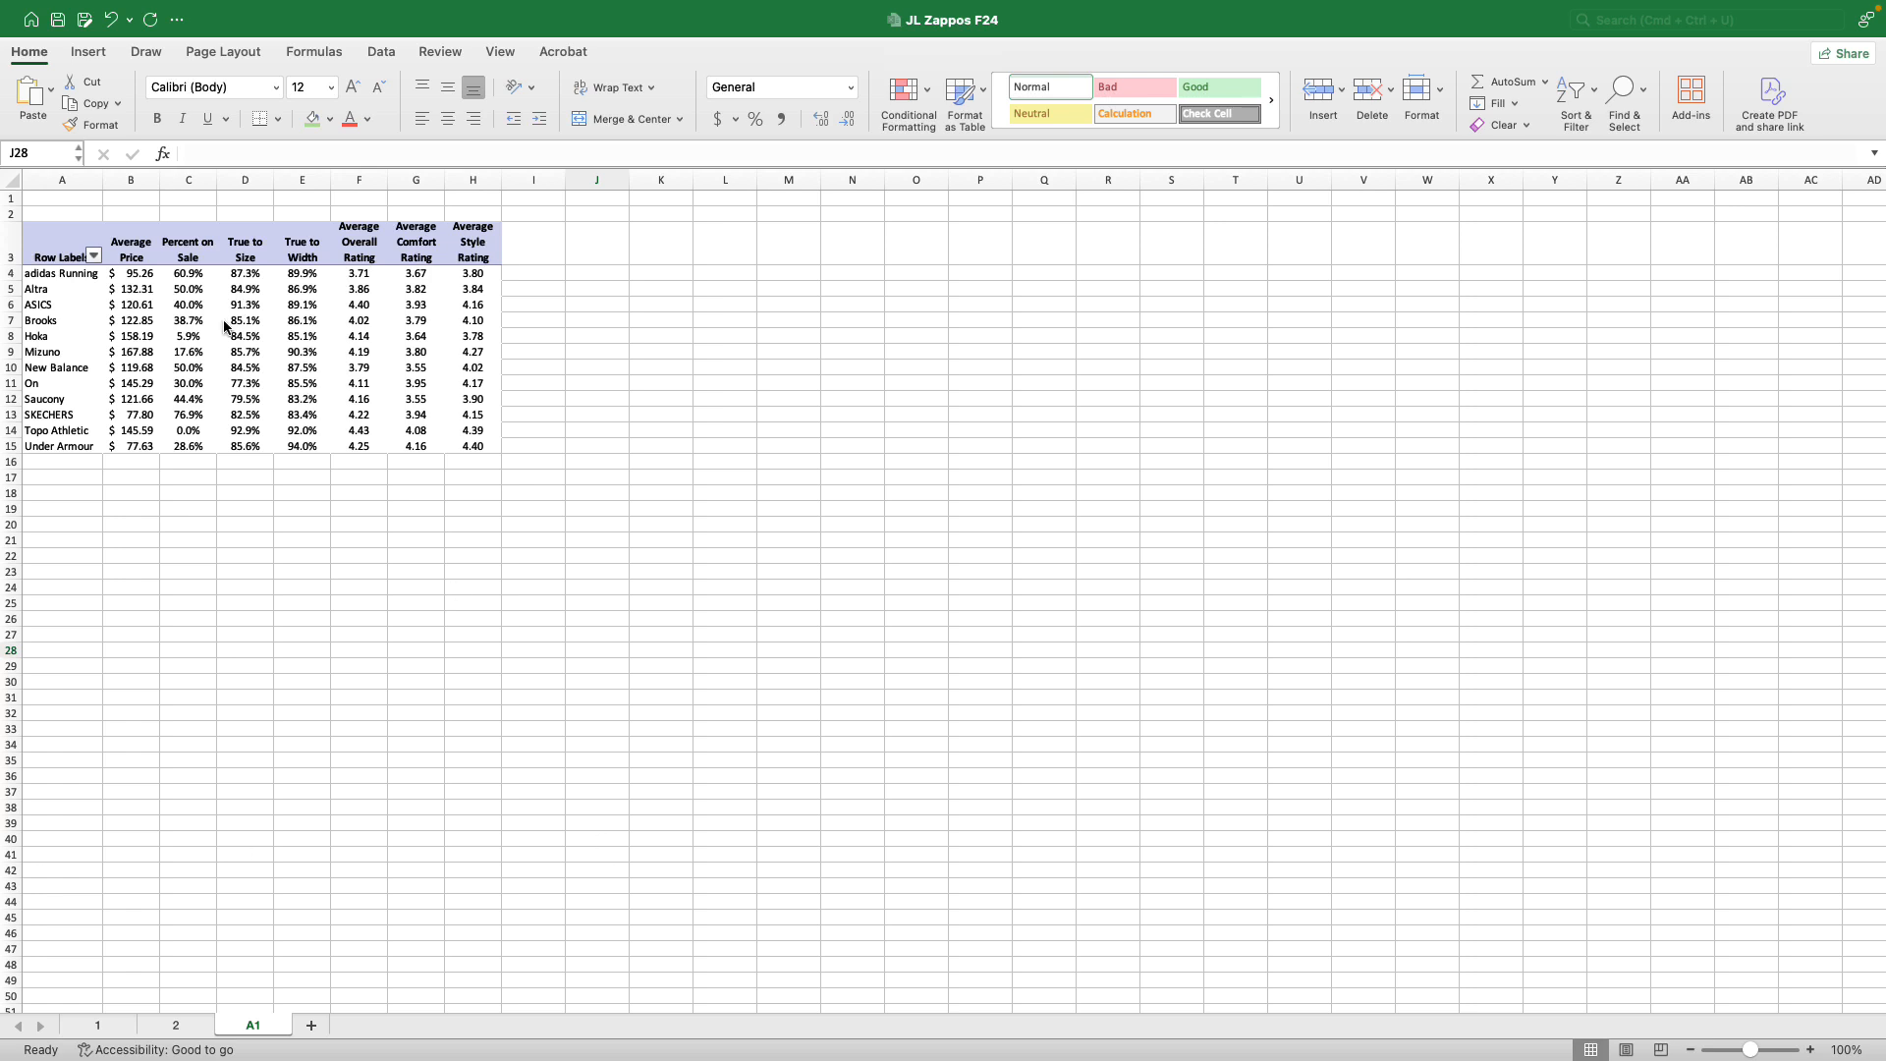
Insert a text box directly below the PivotTable, covering about A16:H26.
left_click(89, 53)
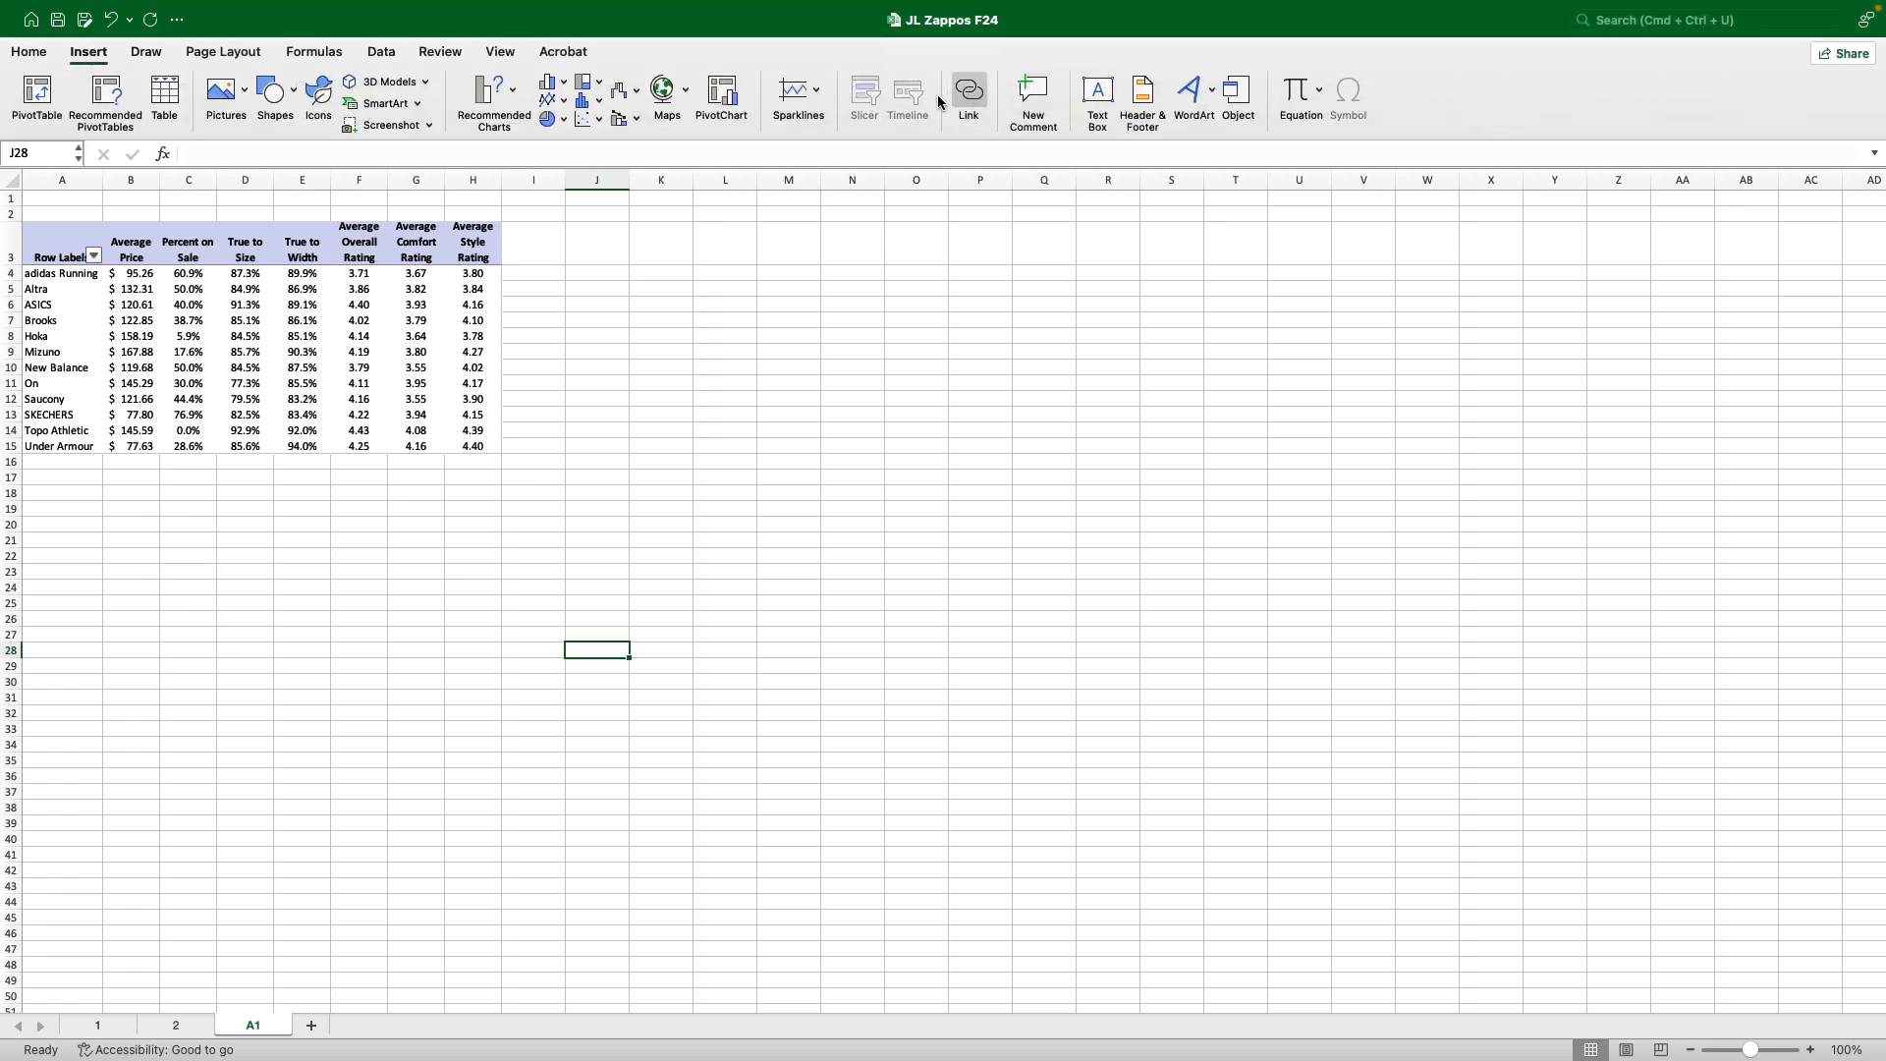
left_click(1097, 94)
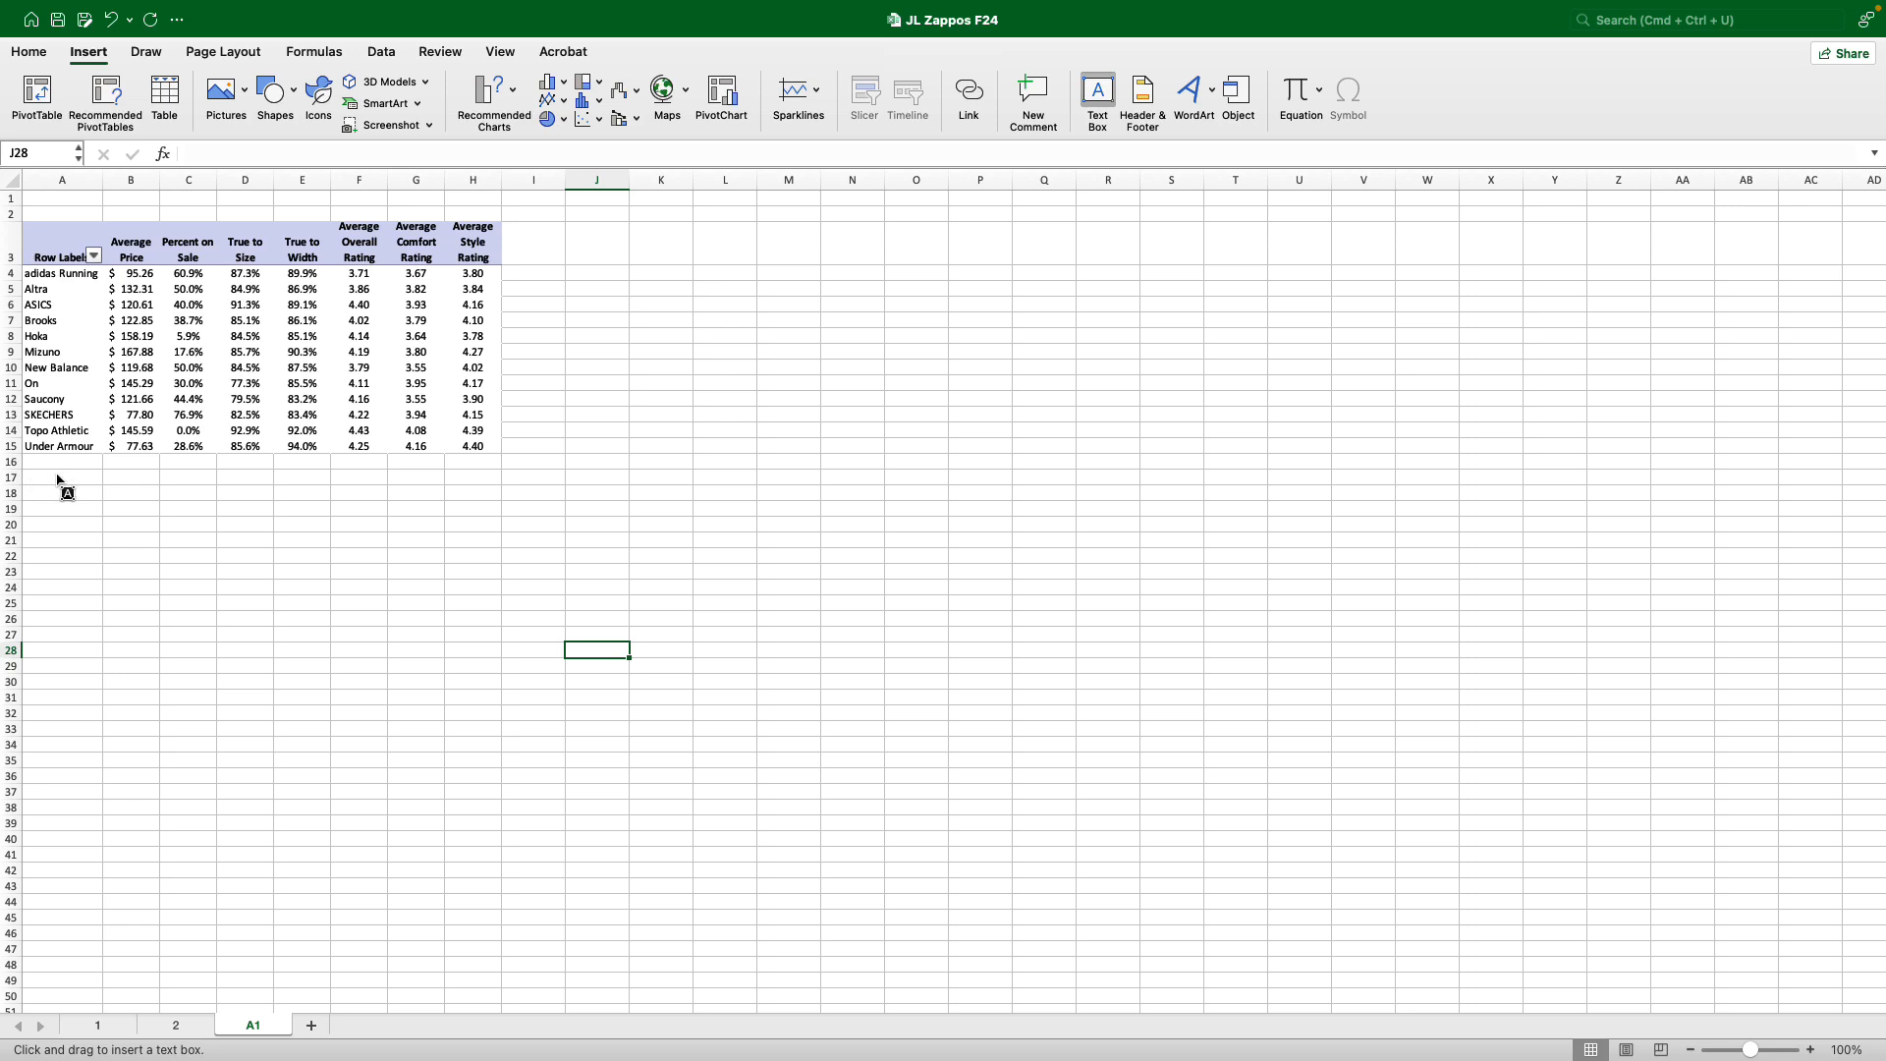
left_click_drag(33, 463, 479, 627)
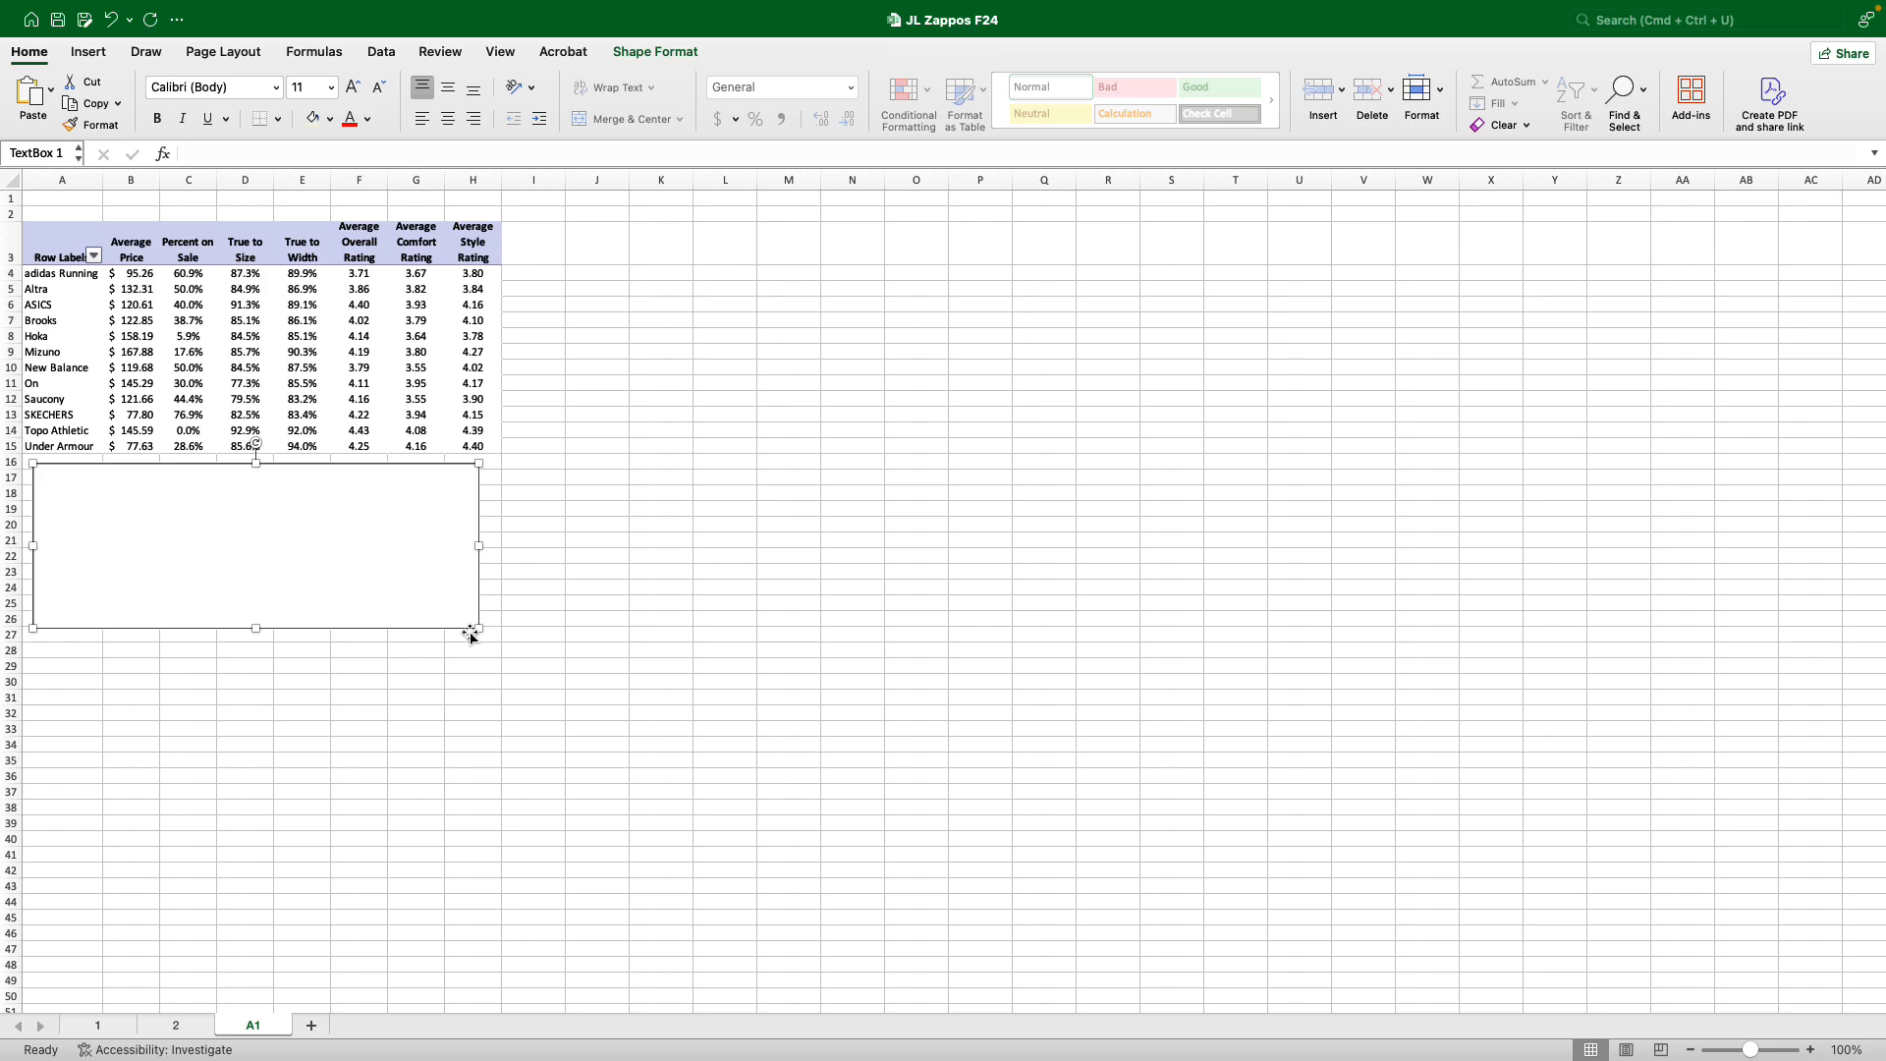
Paste the PivotTable assignment instructions into the text box and add a blank line before "Discuss insights and patterns in a text box".
left_click(1810, 1050)
left_click(1810, 1050)
left_click(1810, 1050)
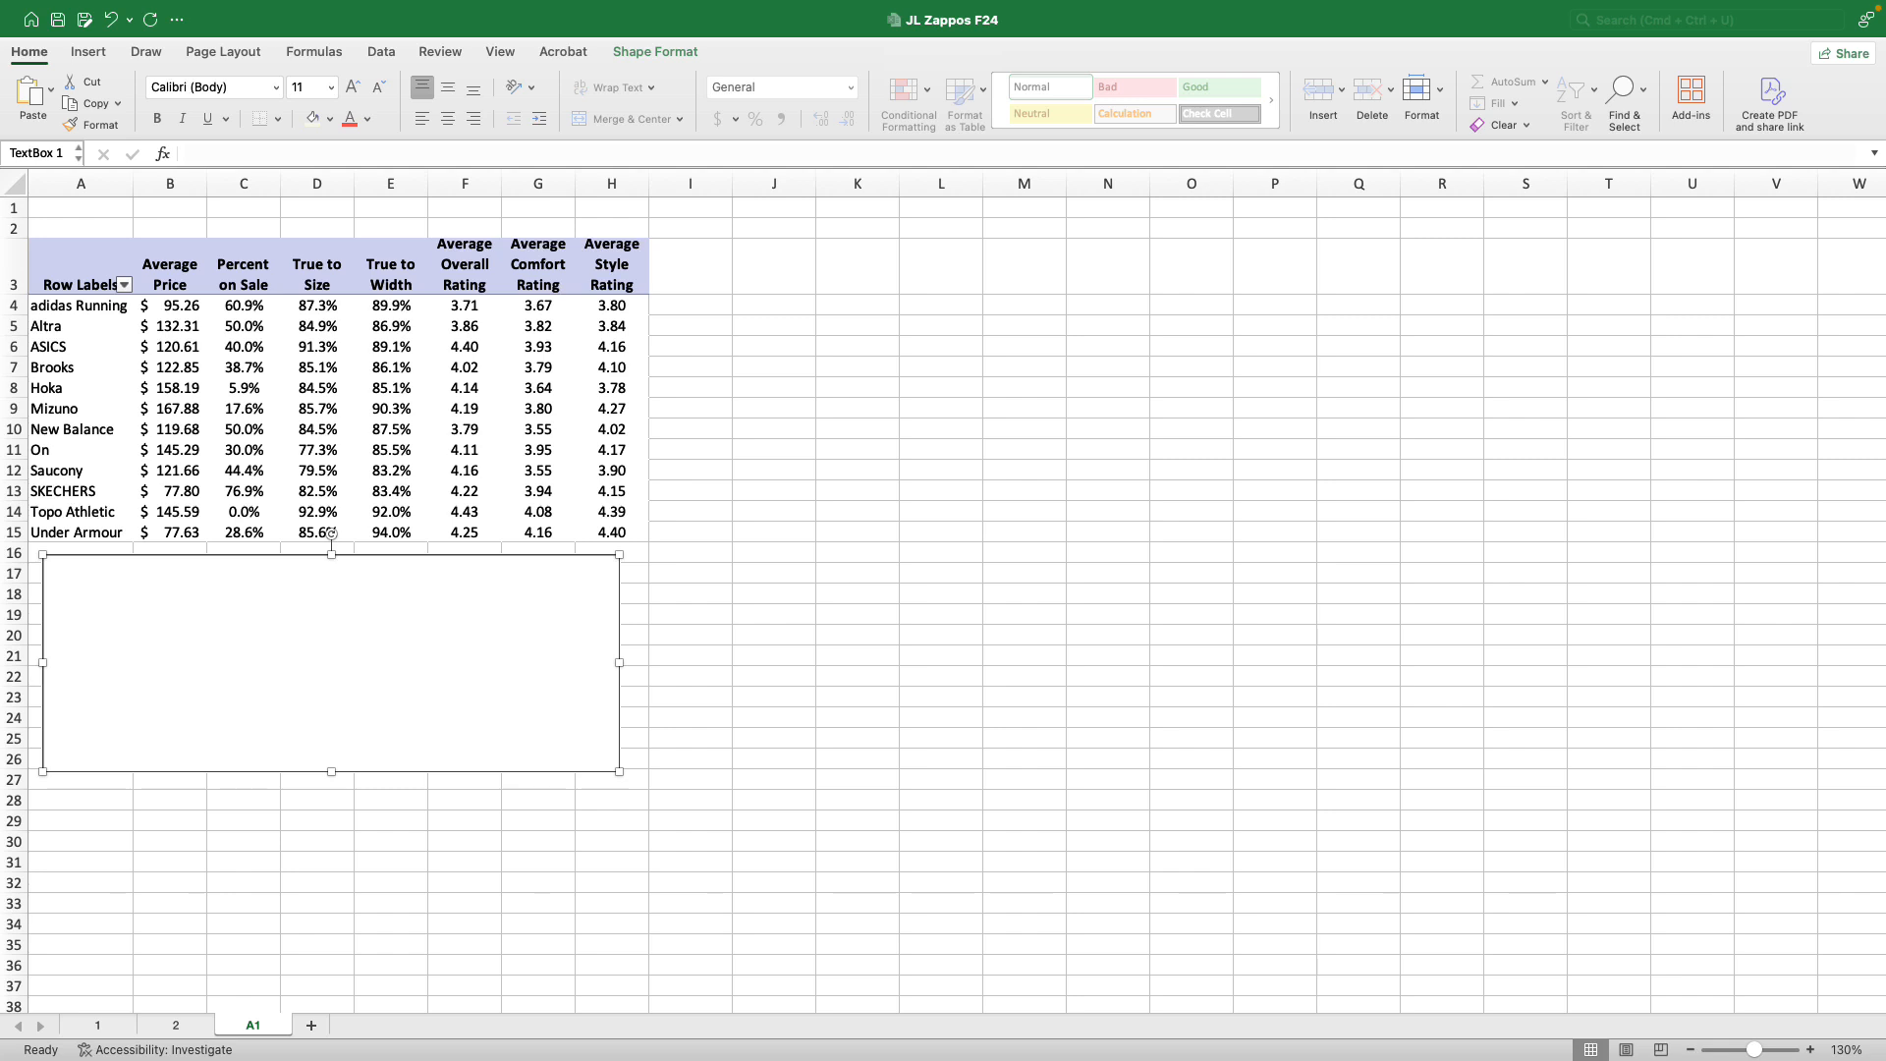
left_click(78, 592)
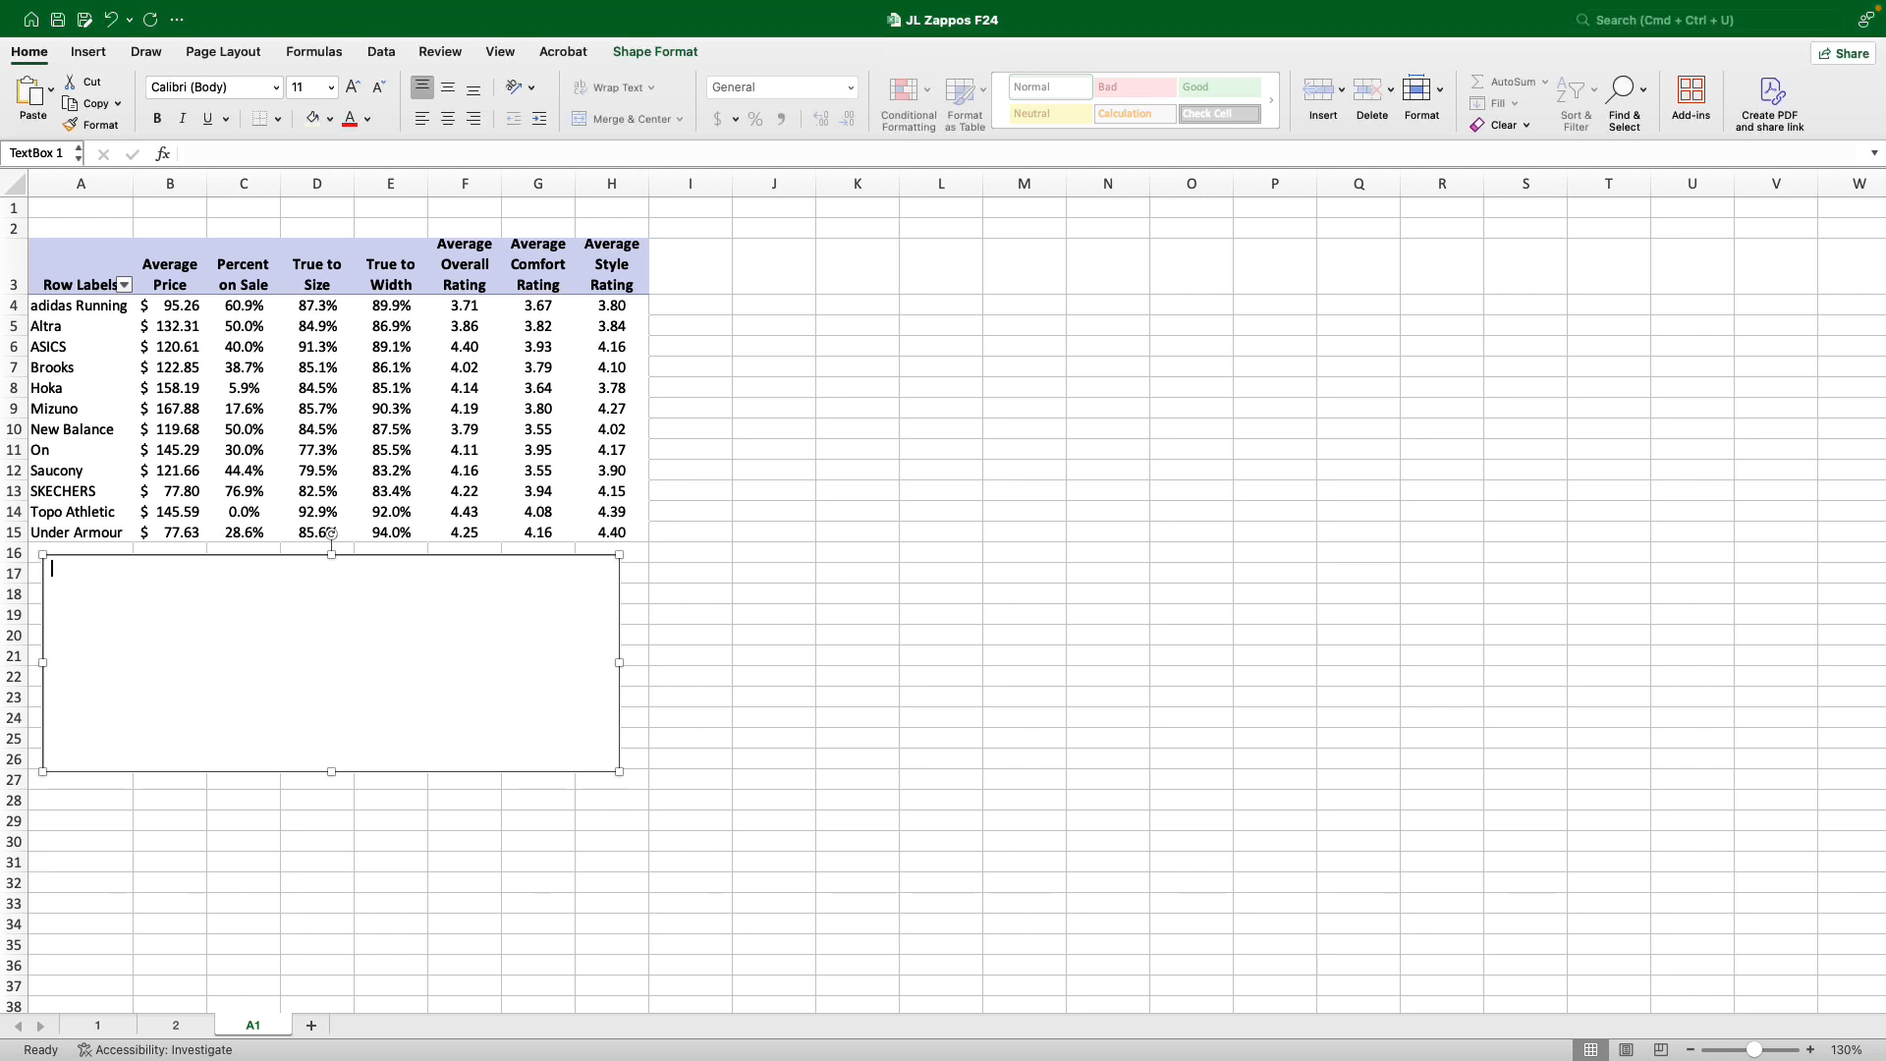
type("Create a PivotTable showing how average  price, msrp, percent on sale, overall rating, comfort, style, tts, ttw and mas  vary by brand. Use your brands as the rows and the ‘average of’ the variables as your values. Apply conditional formatting data bars to each column of the table to look for patterns. Discuss insights and patterns in a text box. There will be a lot of information in this table. While you don’t need to talk about everything, please look for a few interesting threads of information. Discuss at least three brands, one price variable (price or on sale) one rating variable (overall, comfort, style) and one fit variable (tts, ttw or mas)")
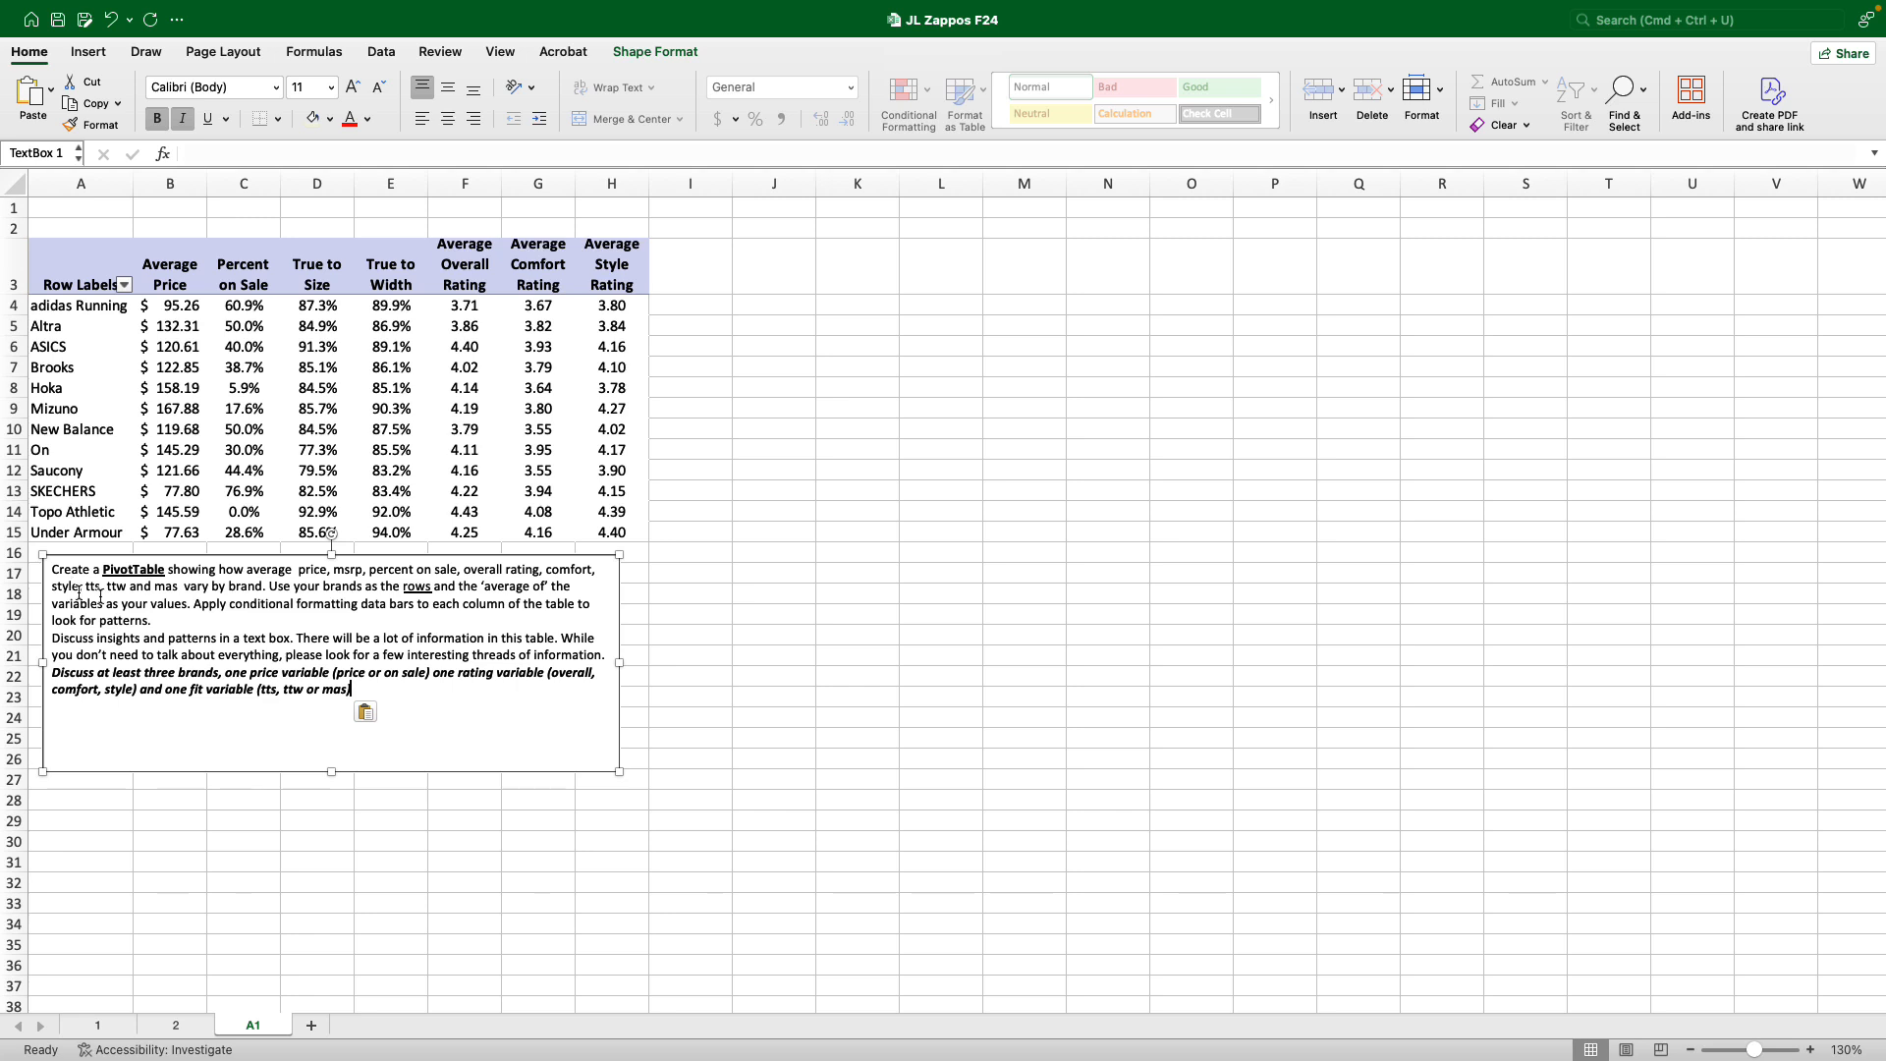
left_click(169, 620)
key("Return")
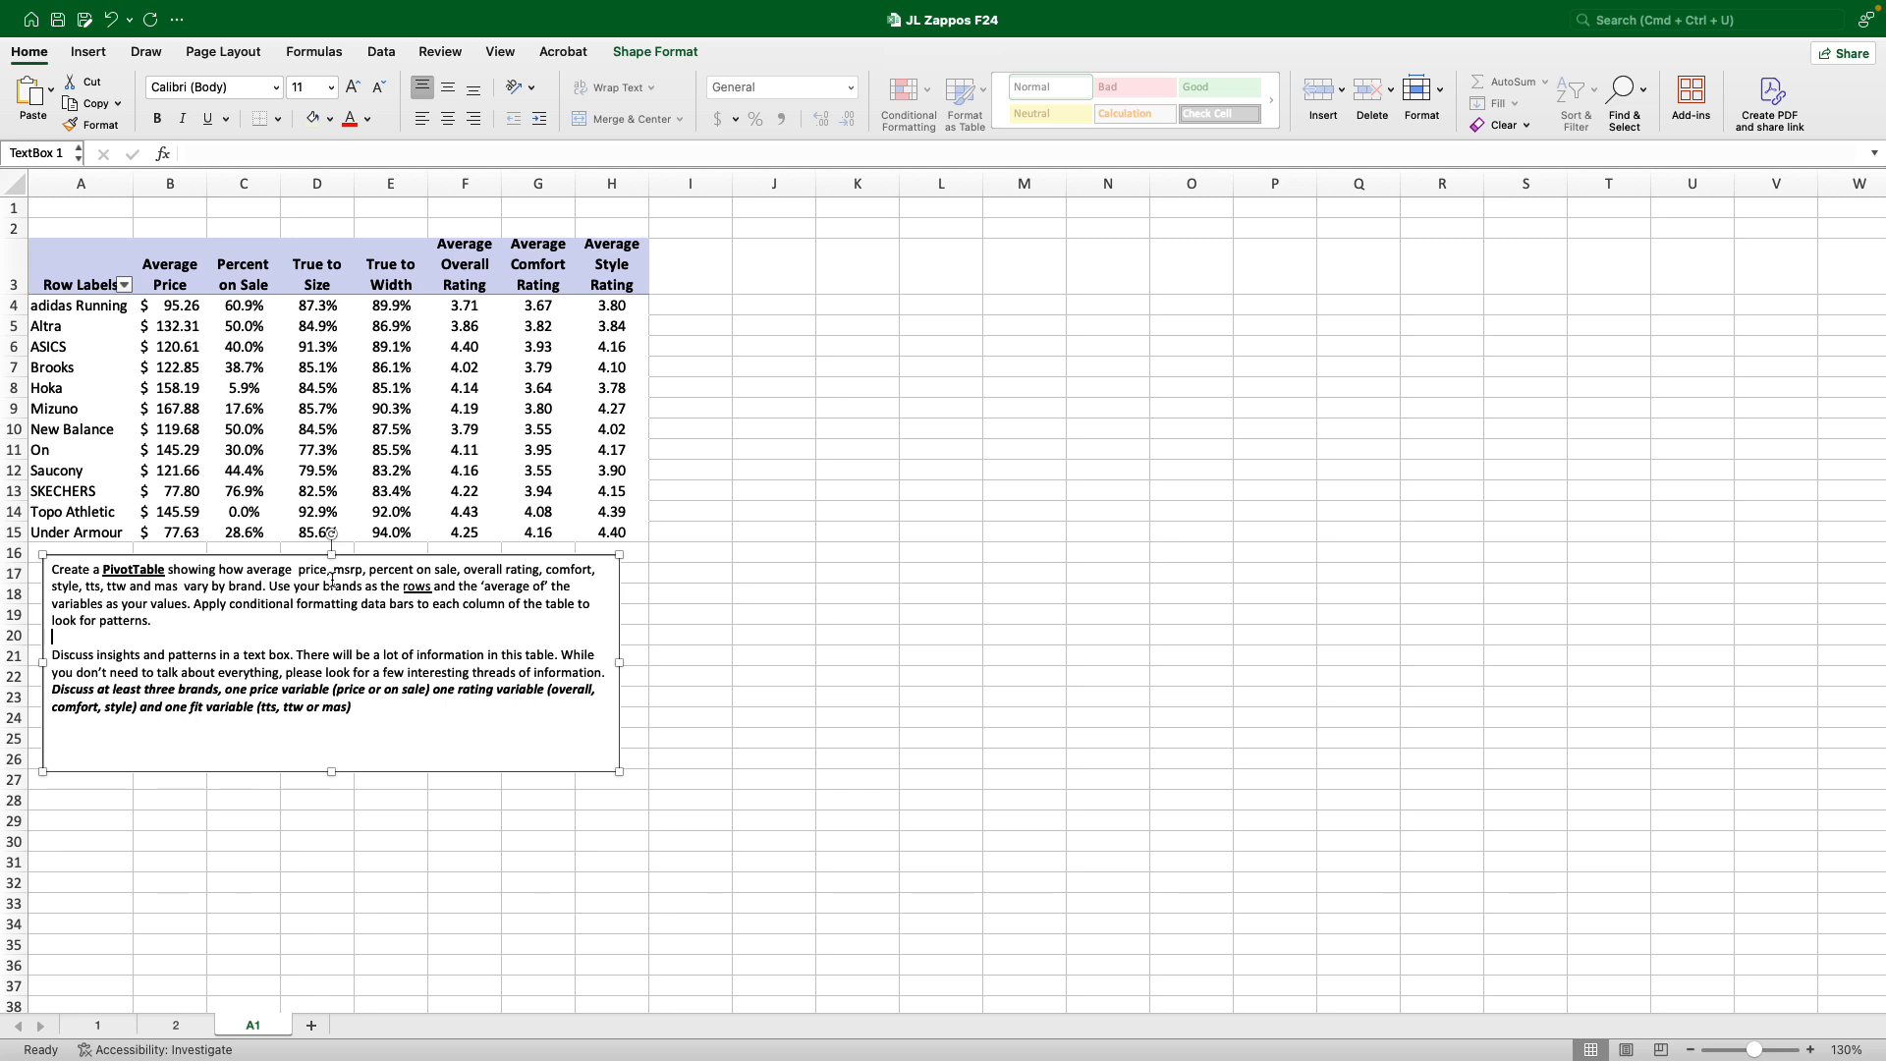
Remove "msrp" from the variable list in the text box instructions and tidy the comma after "price".
left_click_drag(361, 571, 336, 577)
key("BackSpace")
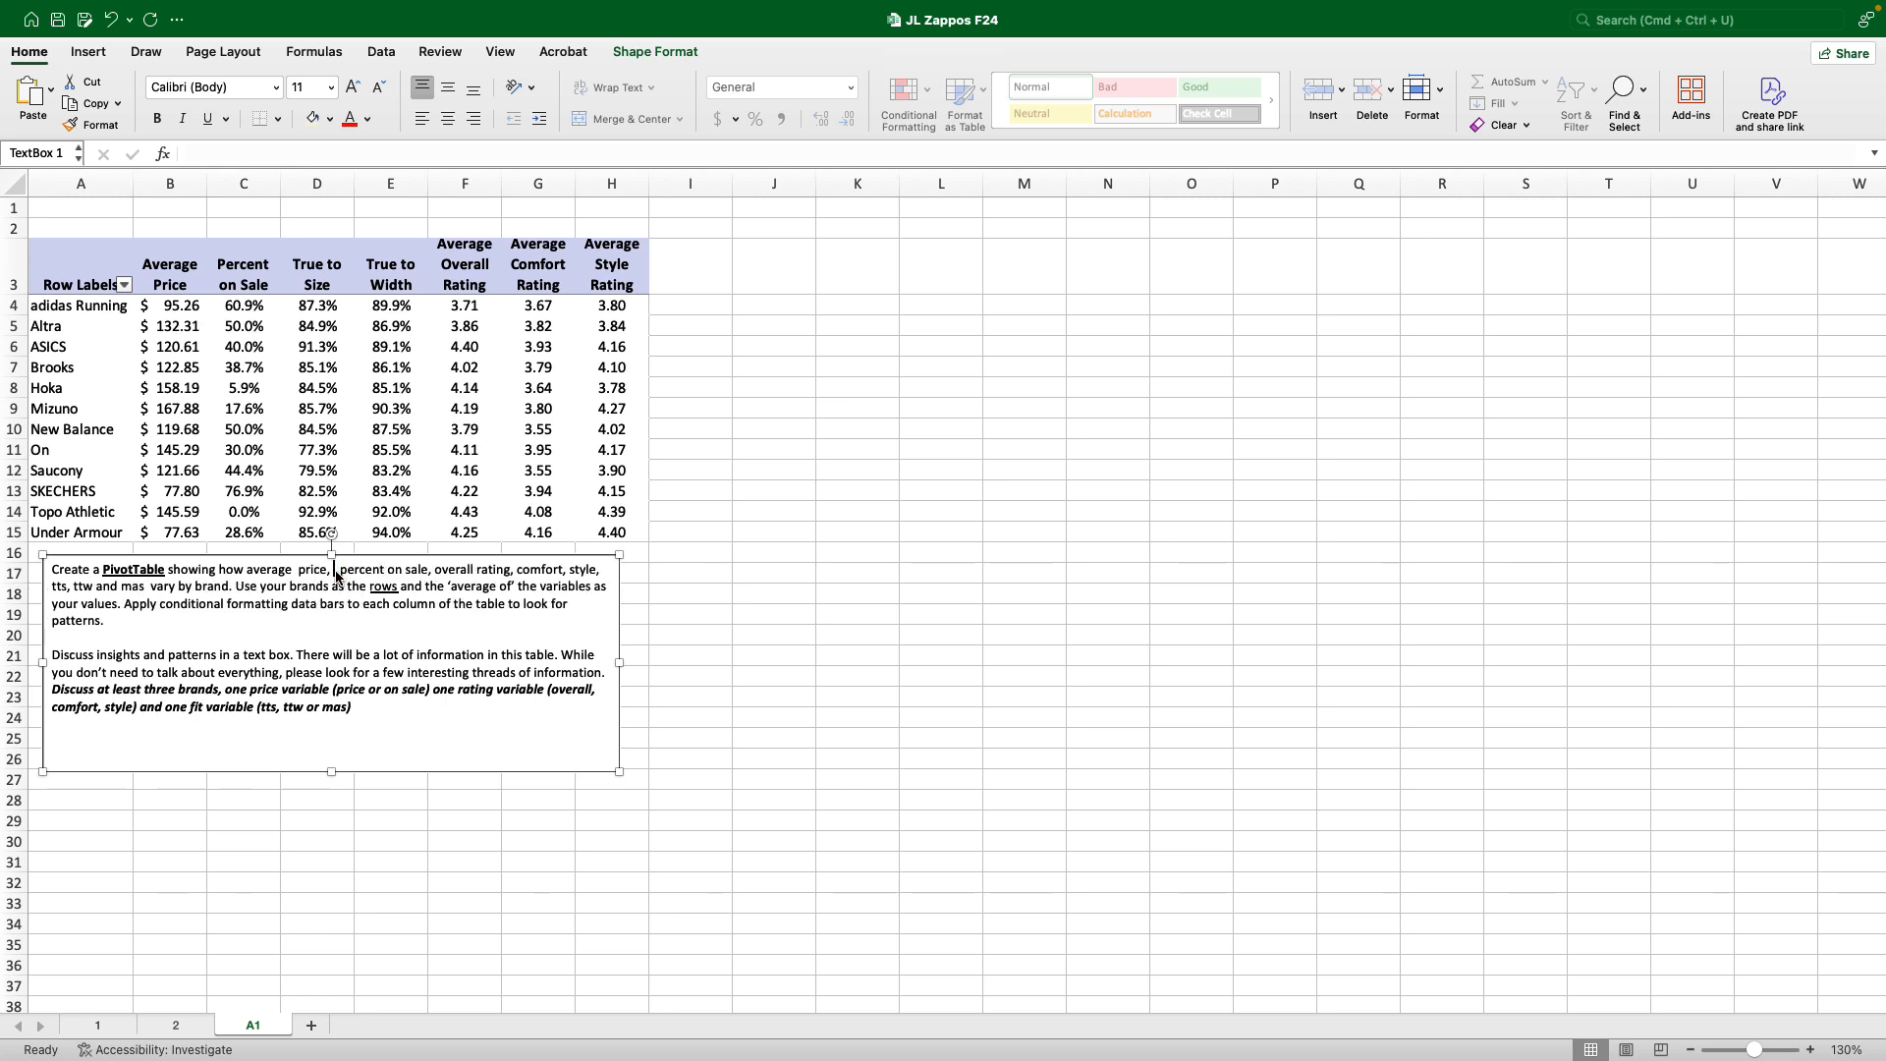
key("BackSpace")
key("BackSpace")
type(",")
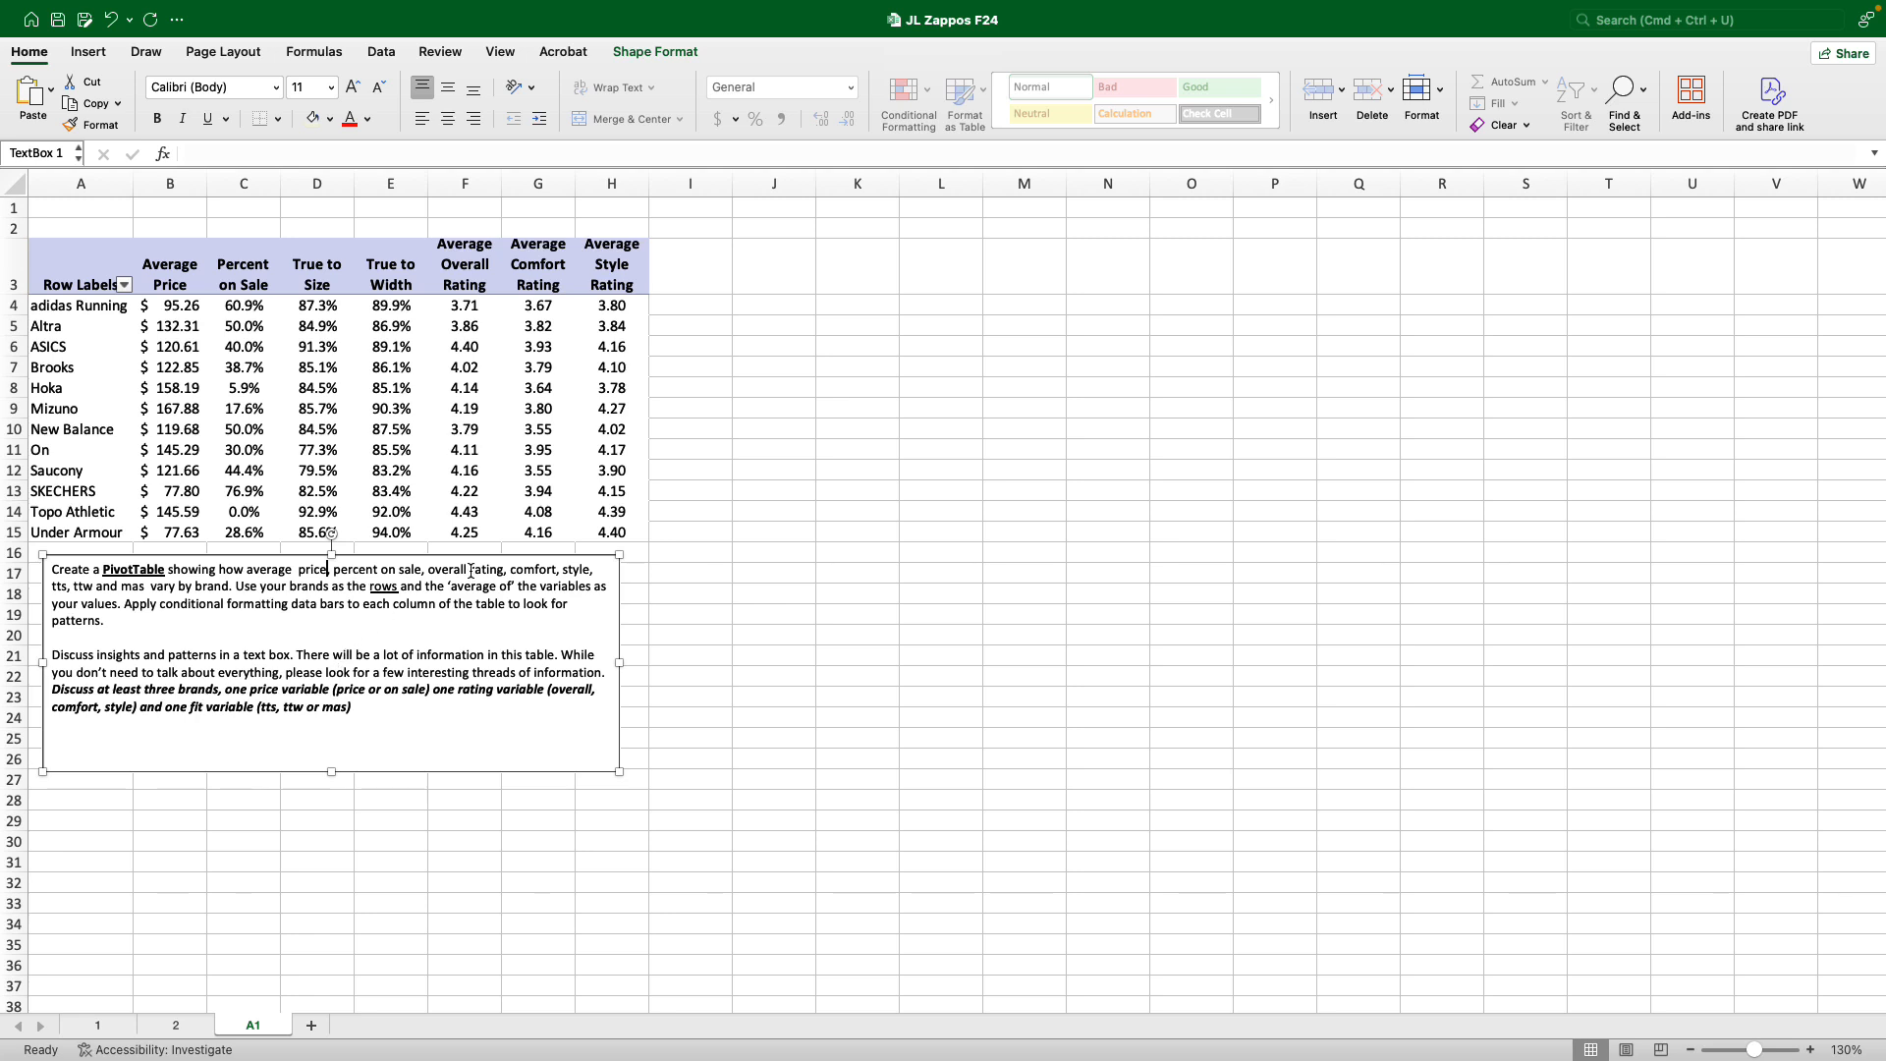
Remove "and mas" from the first paragraph's variable list and join the fit variables as "tts and ttw".
left_click(82, 588)
left_click_drag(144, 589, 112, 588)
key("BackSpace")
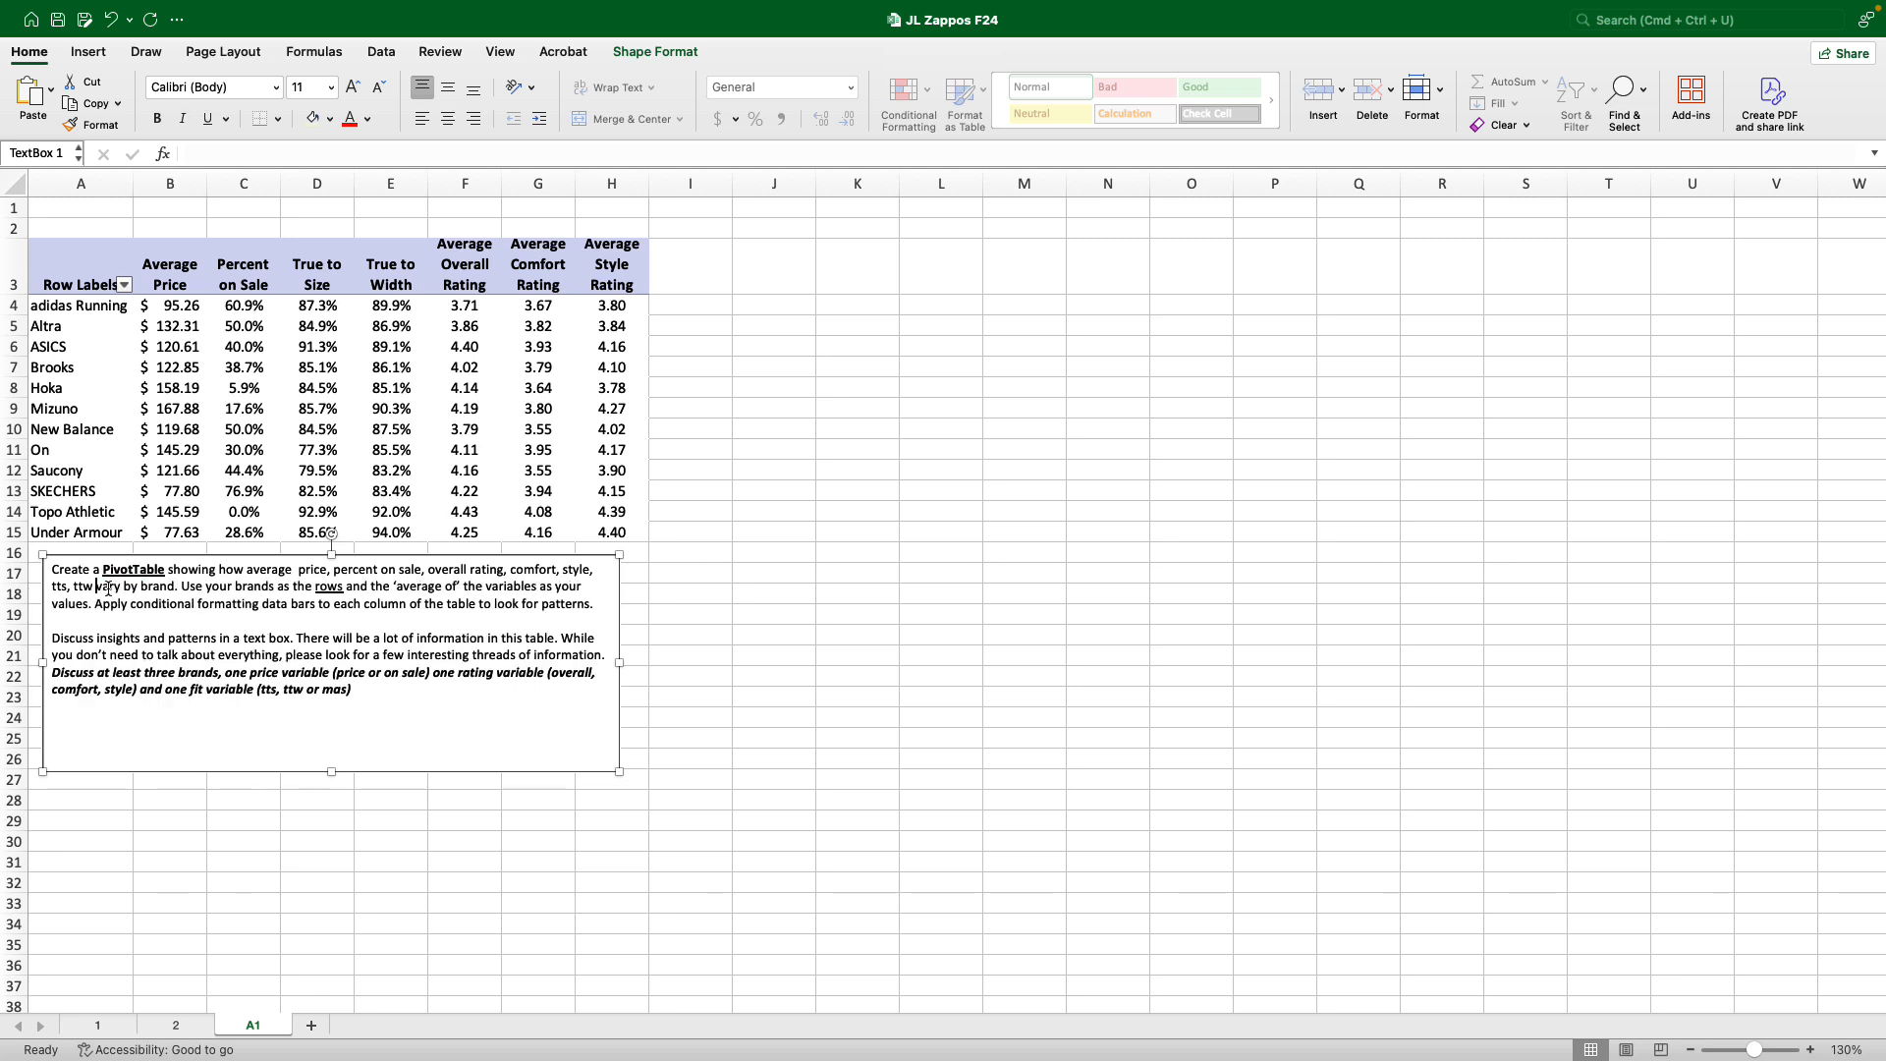
left_click(68, 585)
type("and")
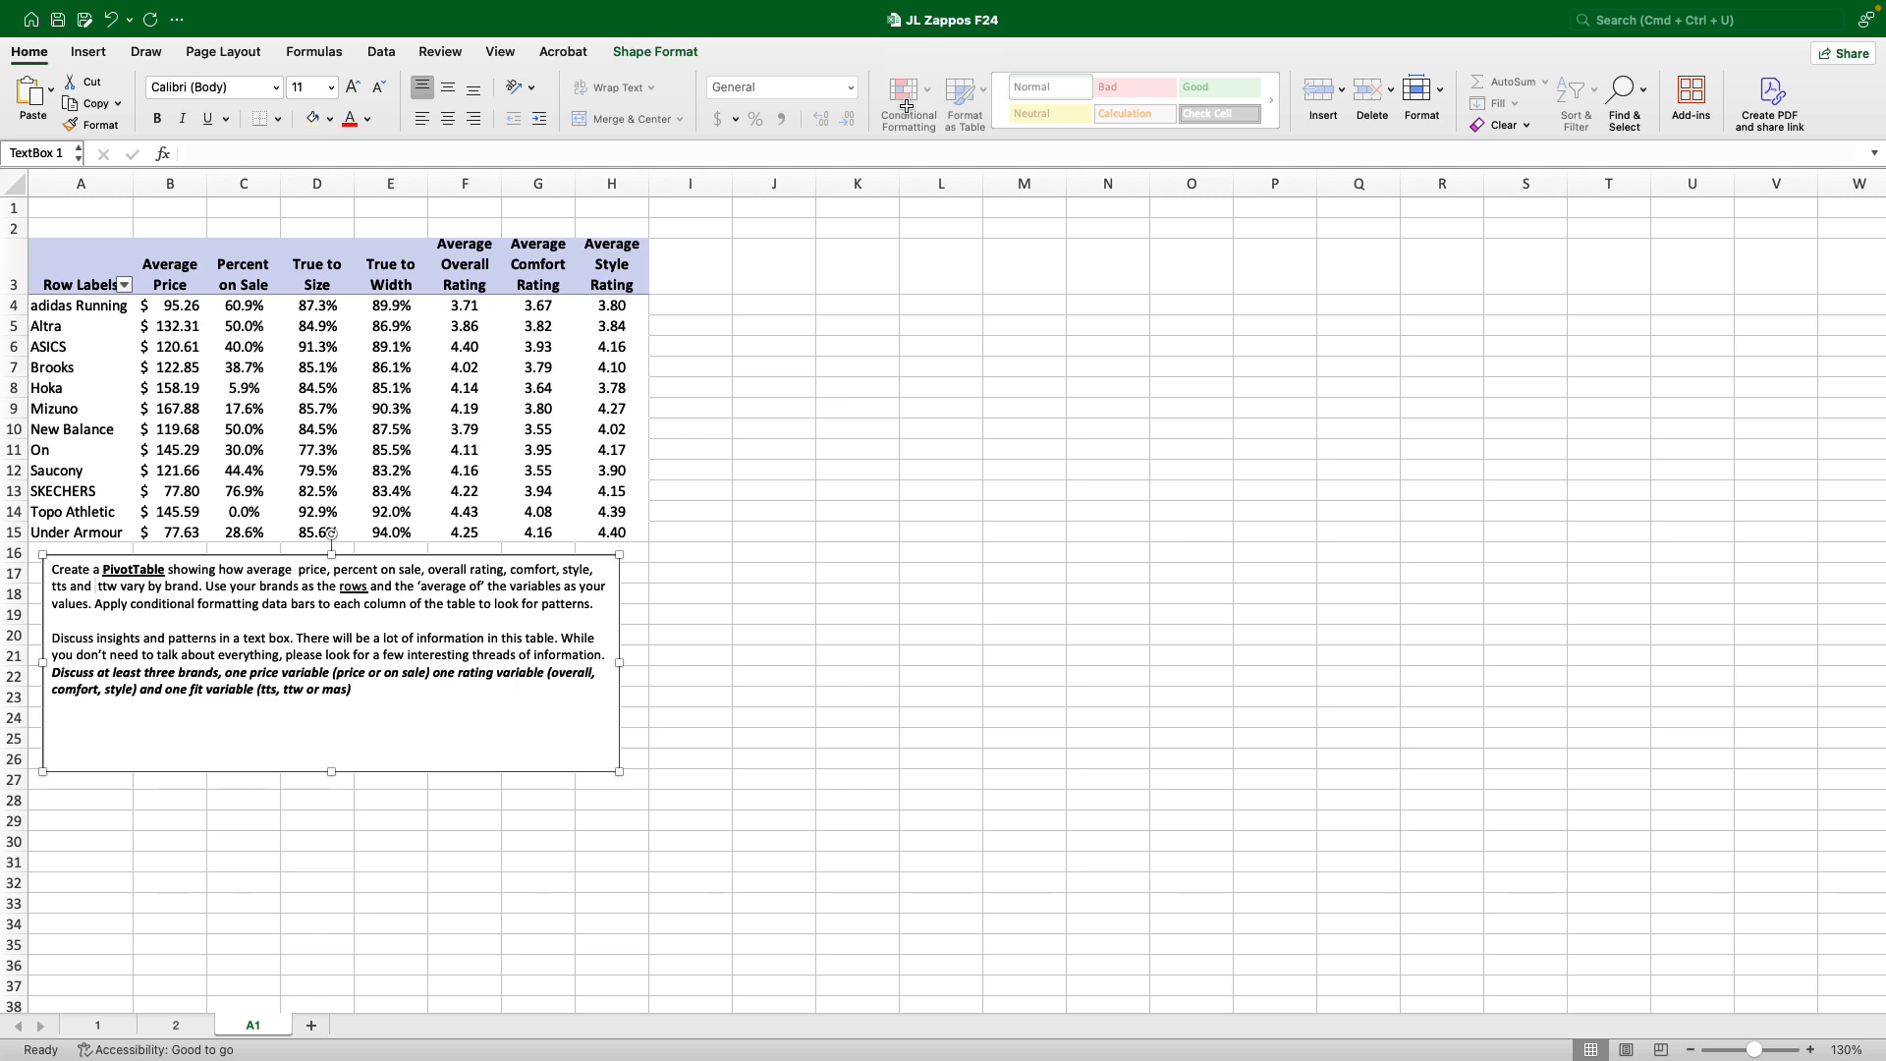
Apply green gradient data bars to the Average Price values in B4:B15.
left_click(785, 531)
left_click_drag(169, 306, 169, 534)
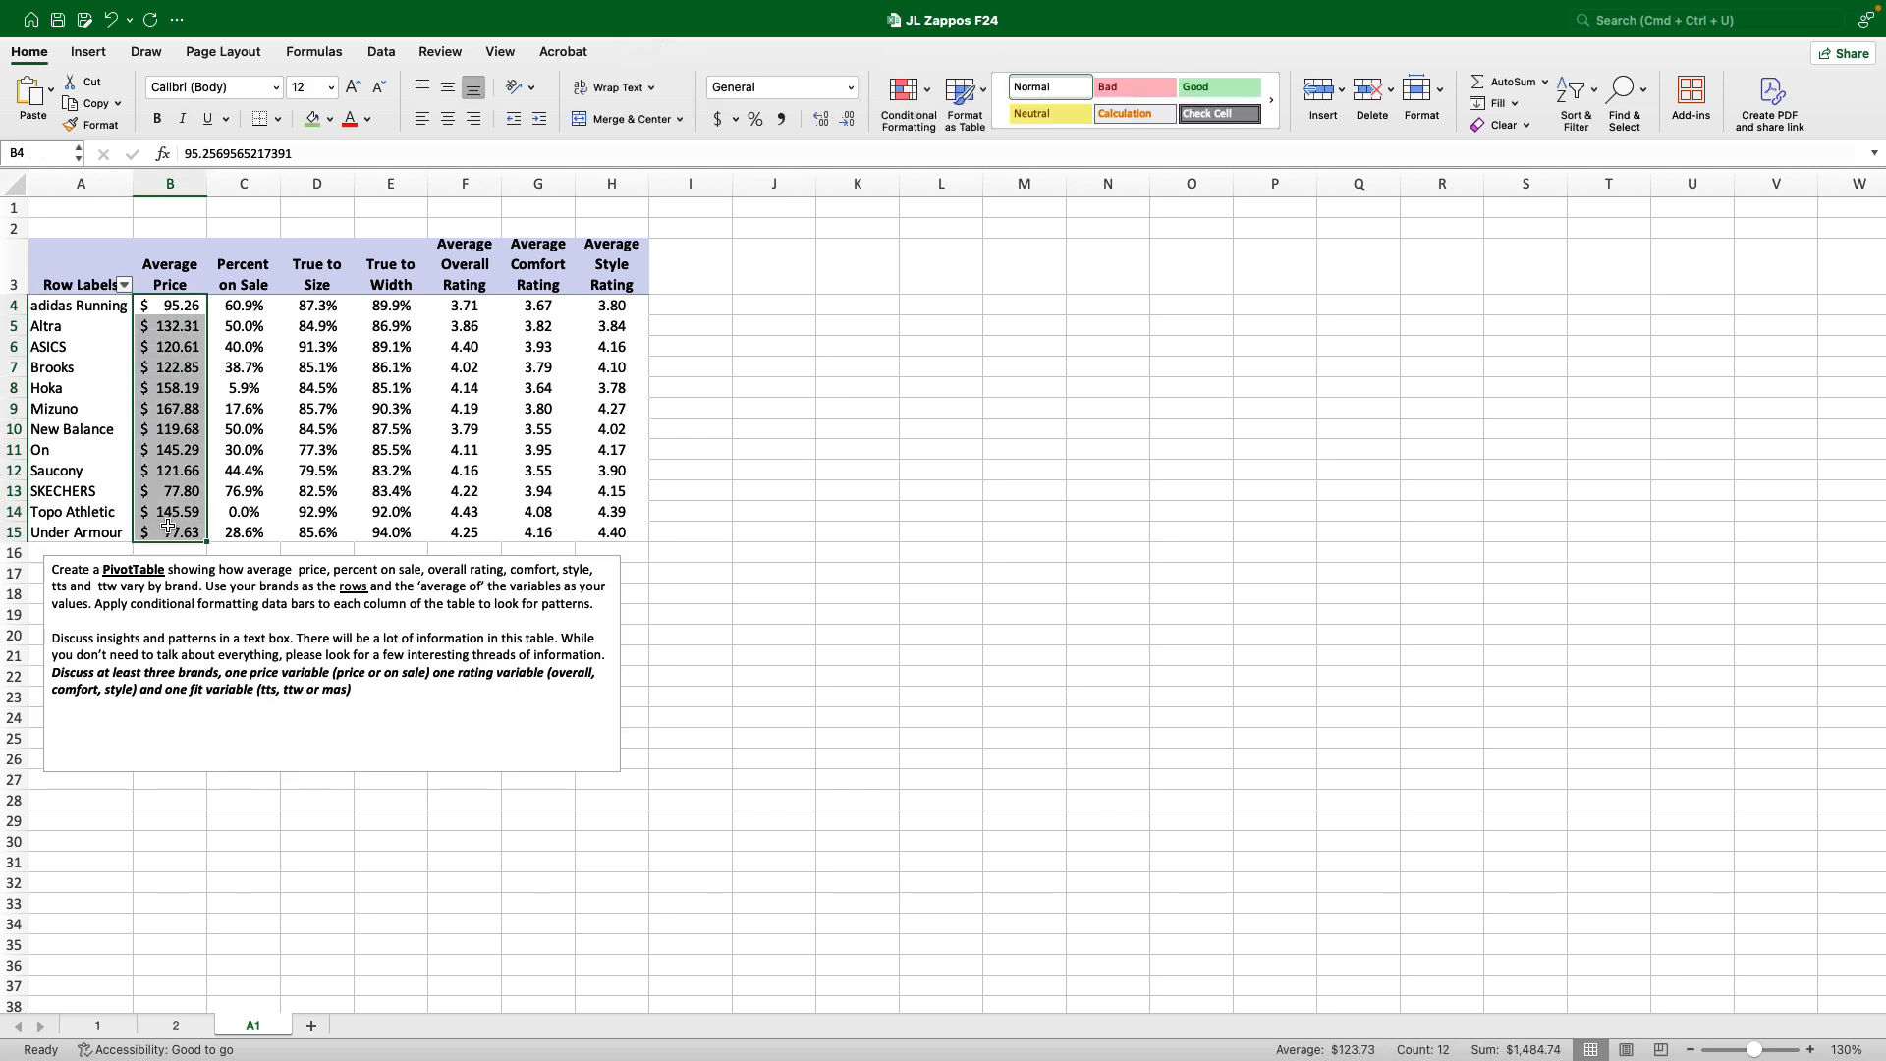
left_click(902, 90)
mouse_move(949, 179)
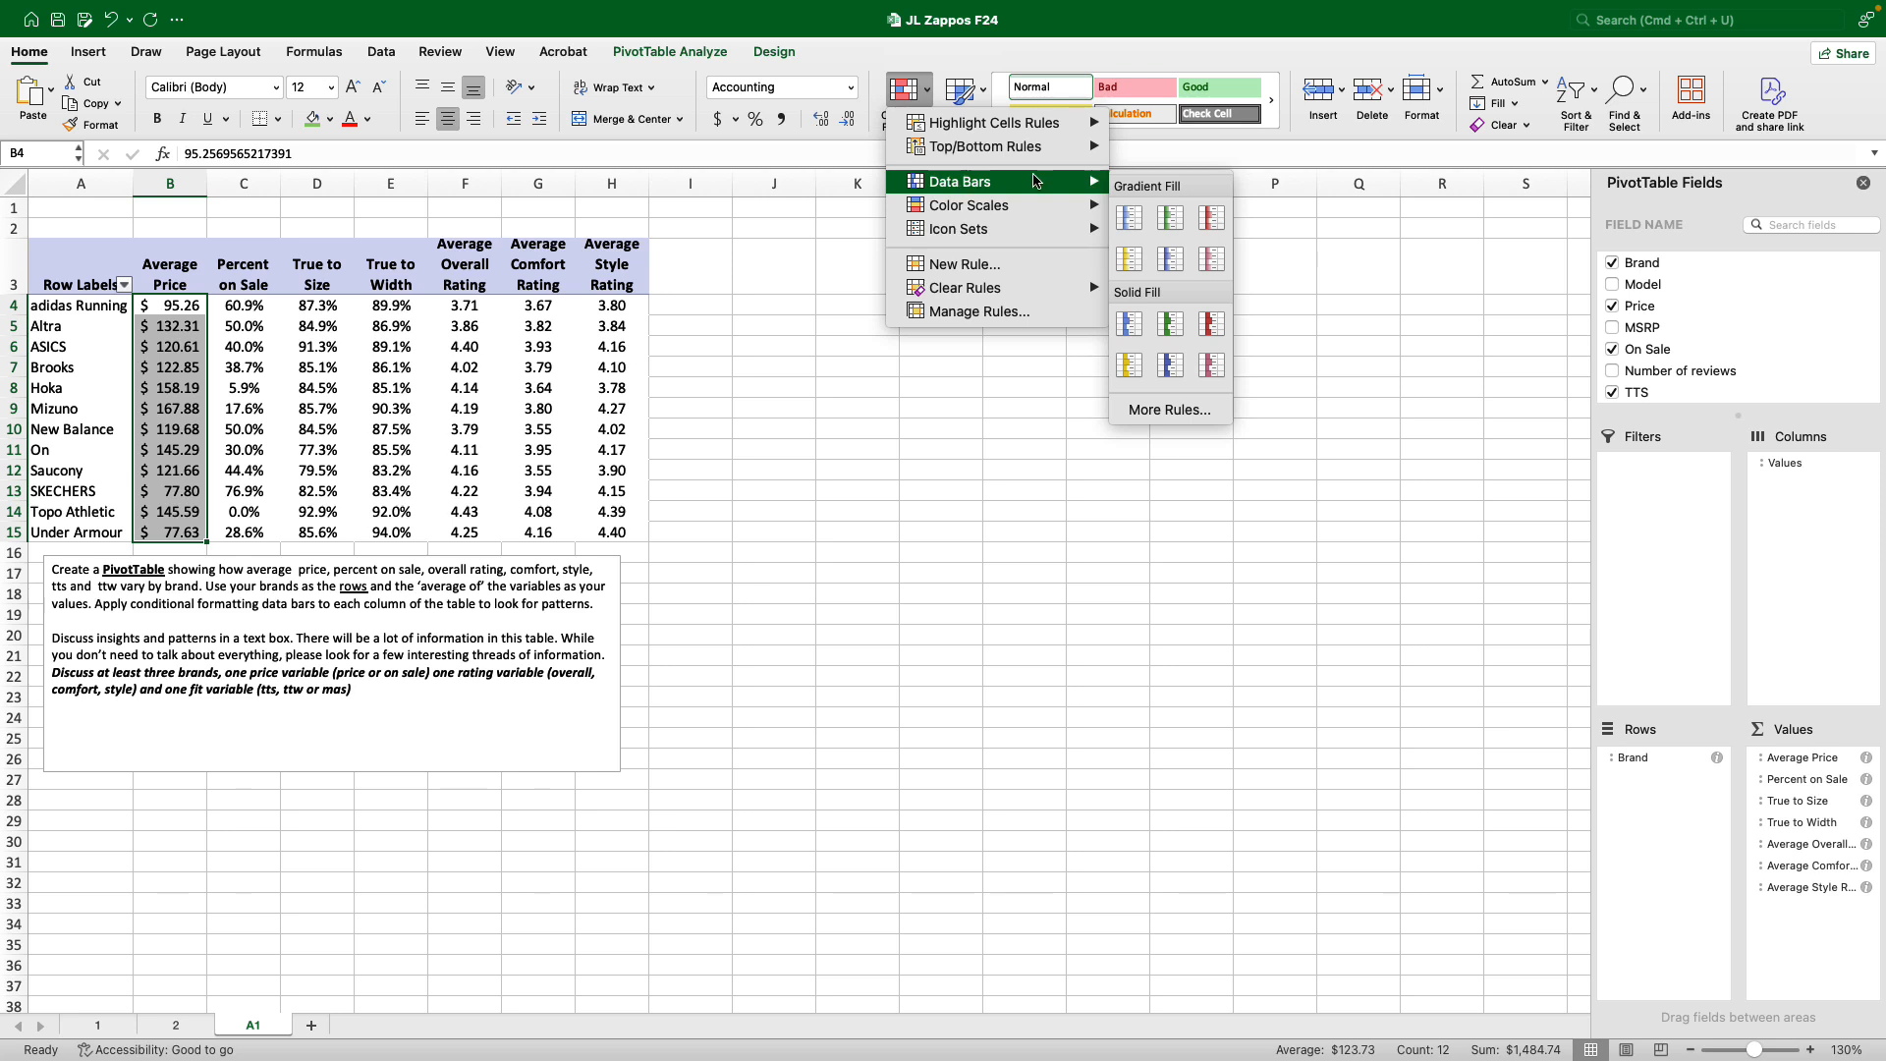
left_click(1169, 225)
left_click(971, 373)
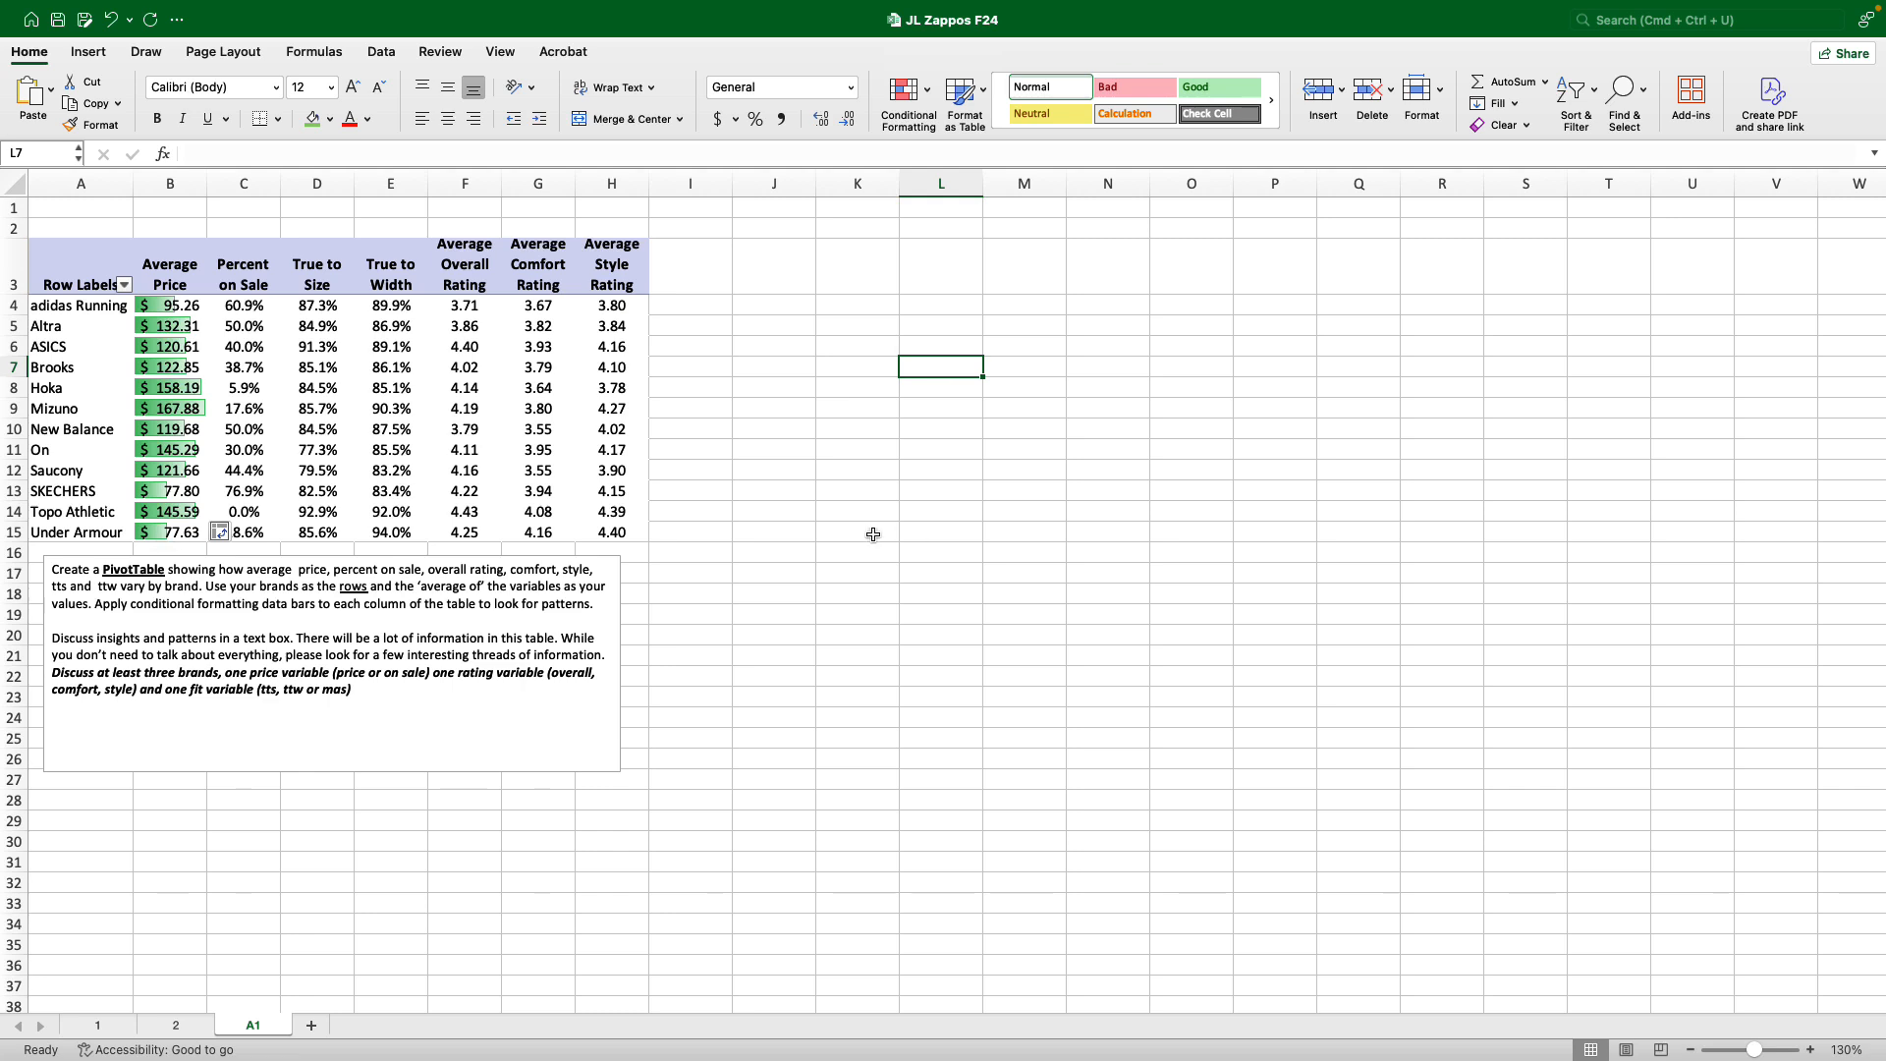
left_click(802, 528)
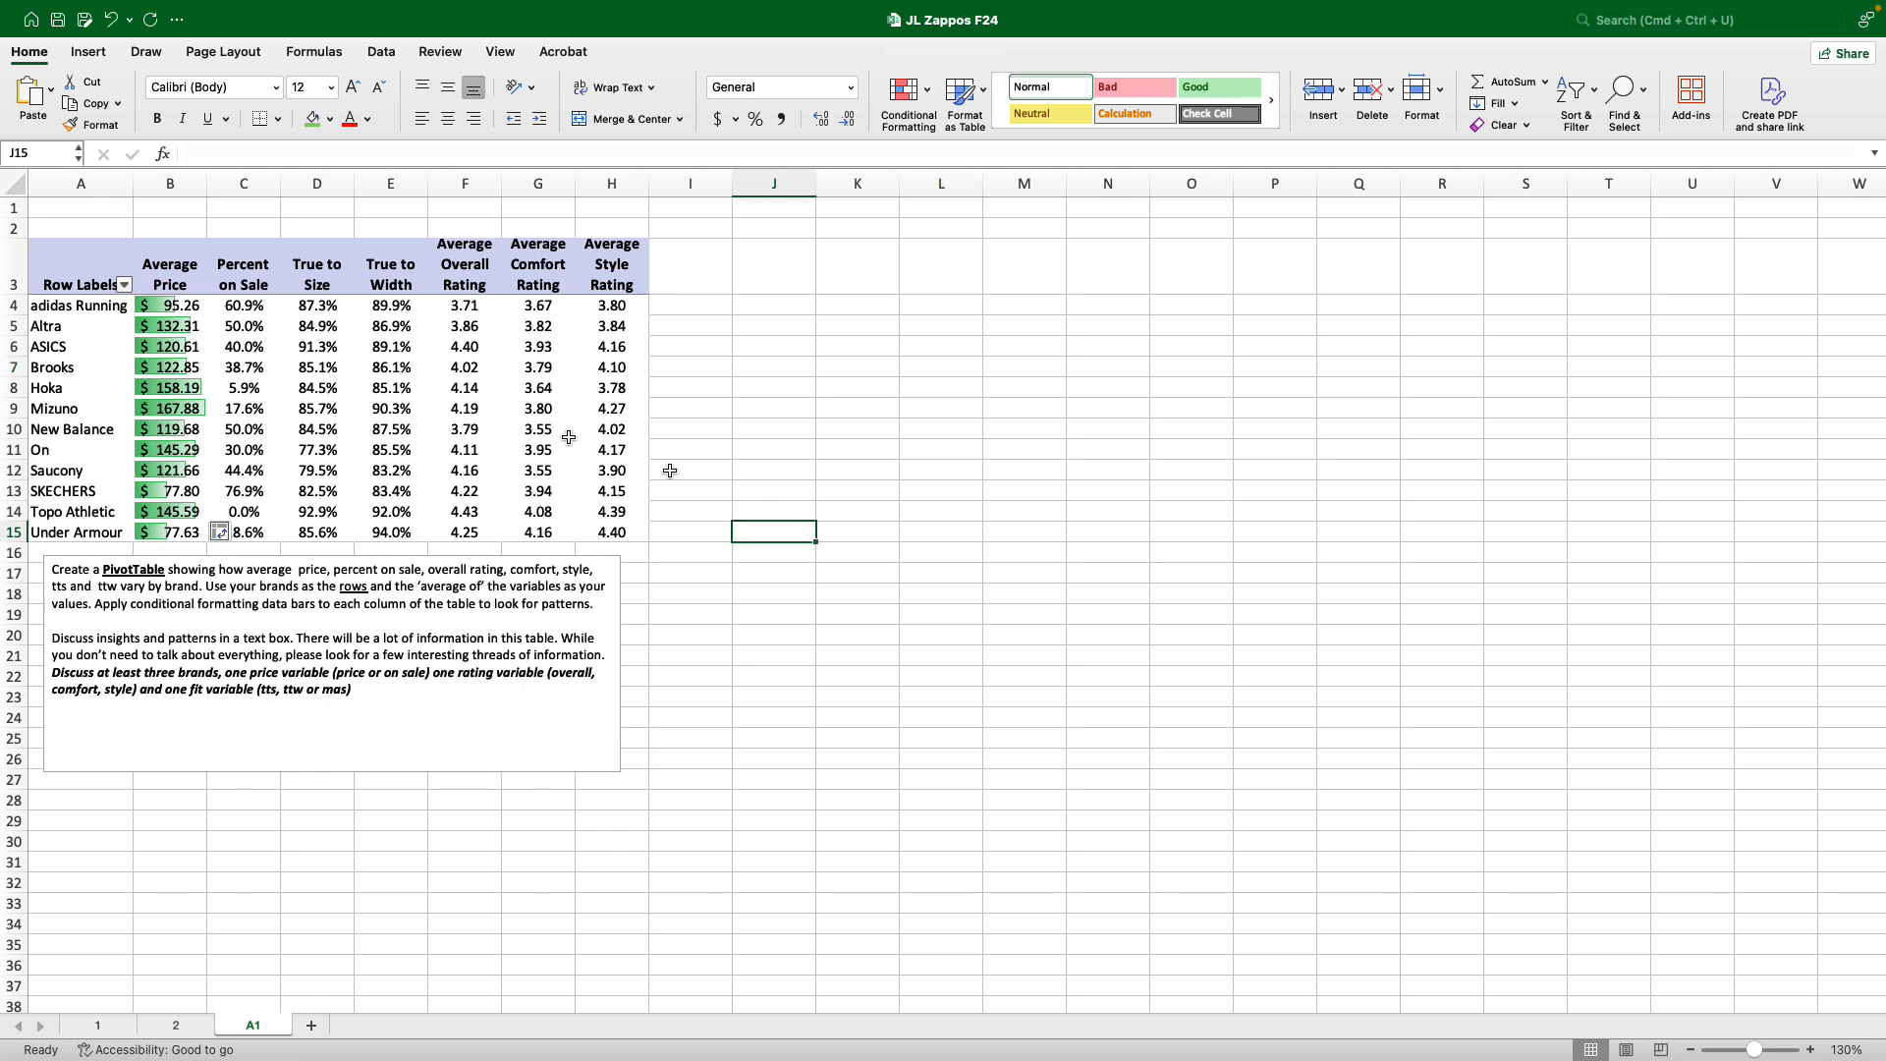
Apply green gradient data bars to the Percent on Sale values in C4:C15.
left_click_drag(244, 306, 238, 534)
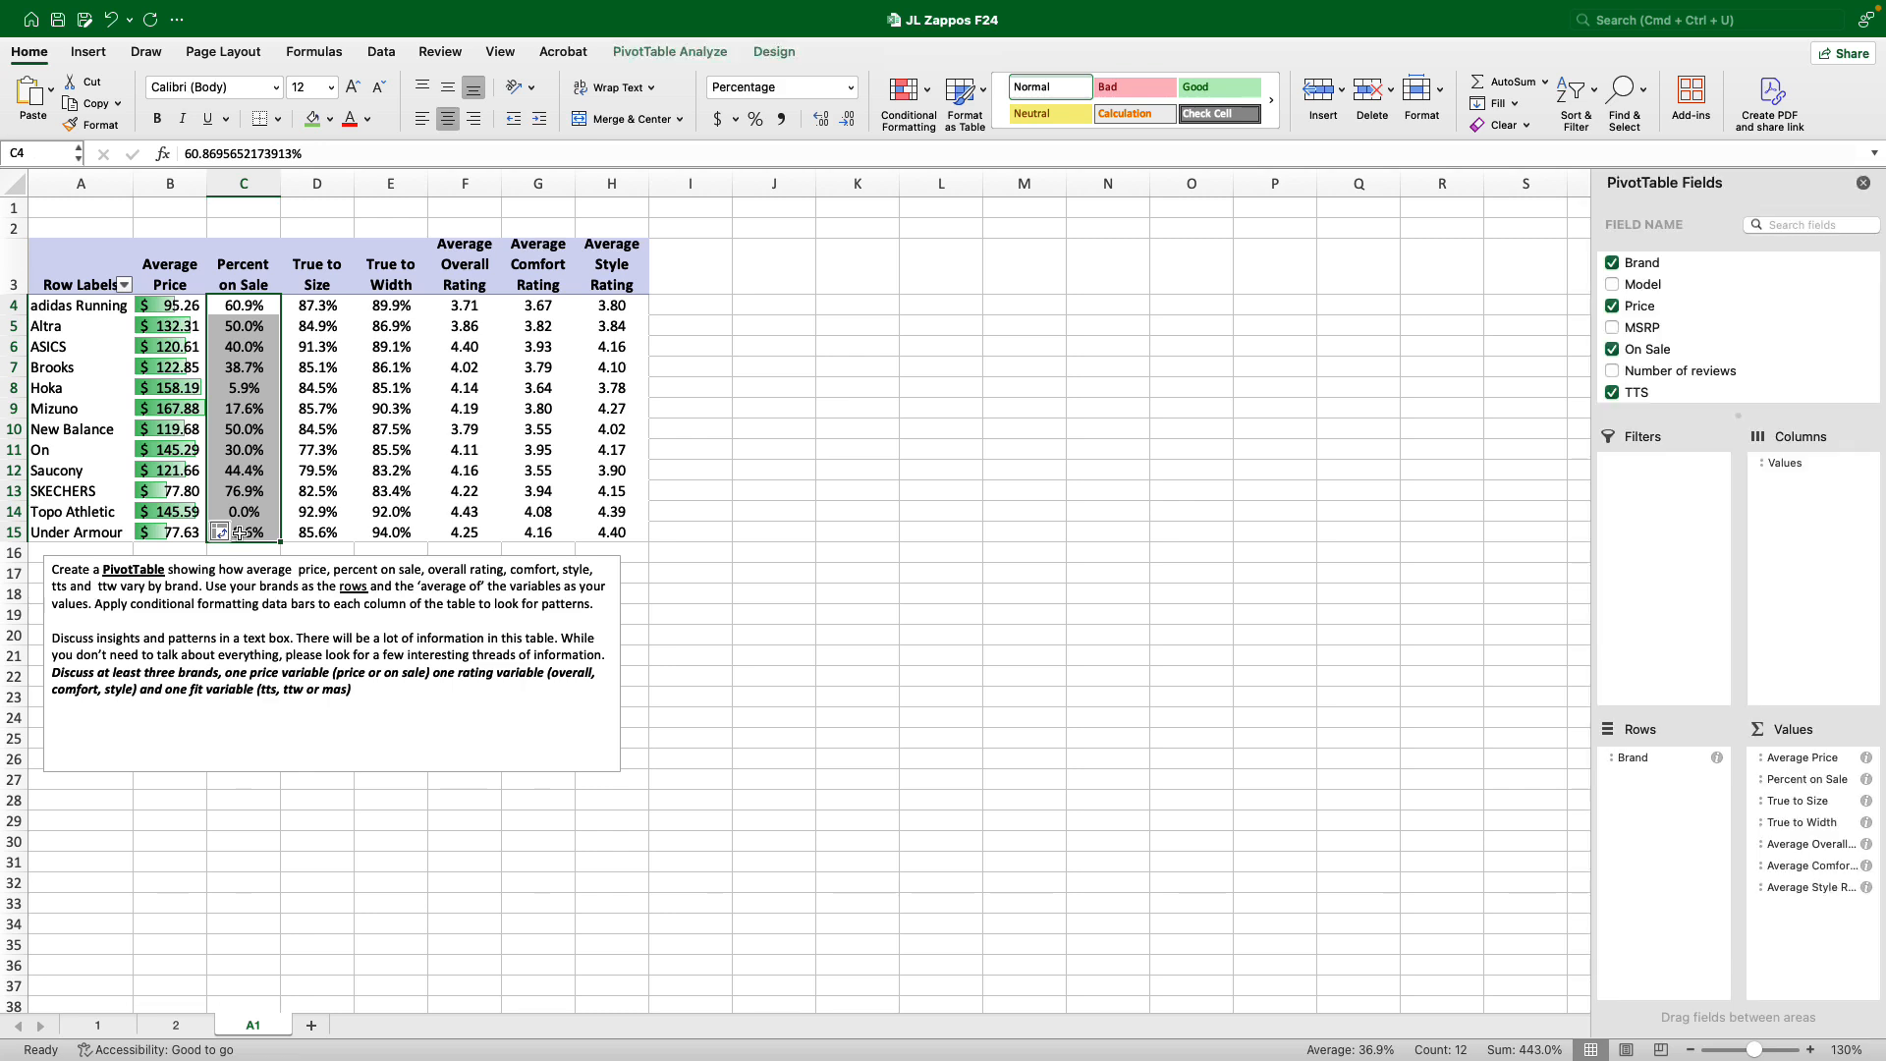
left_click(904, 93)
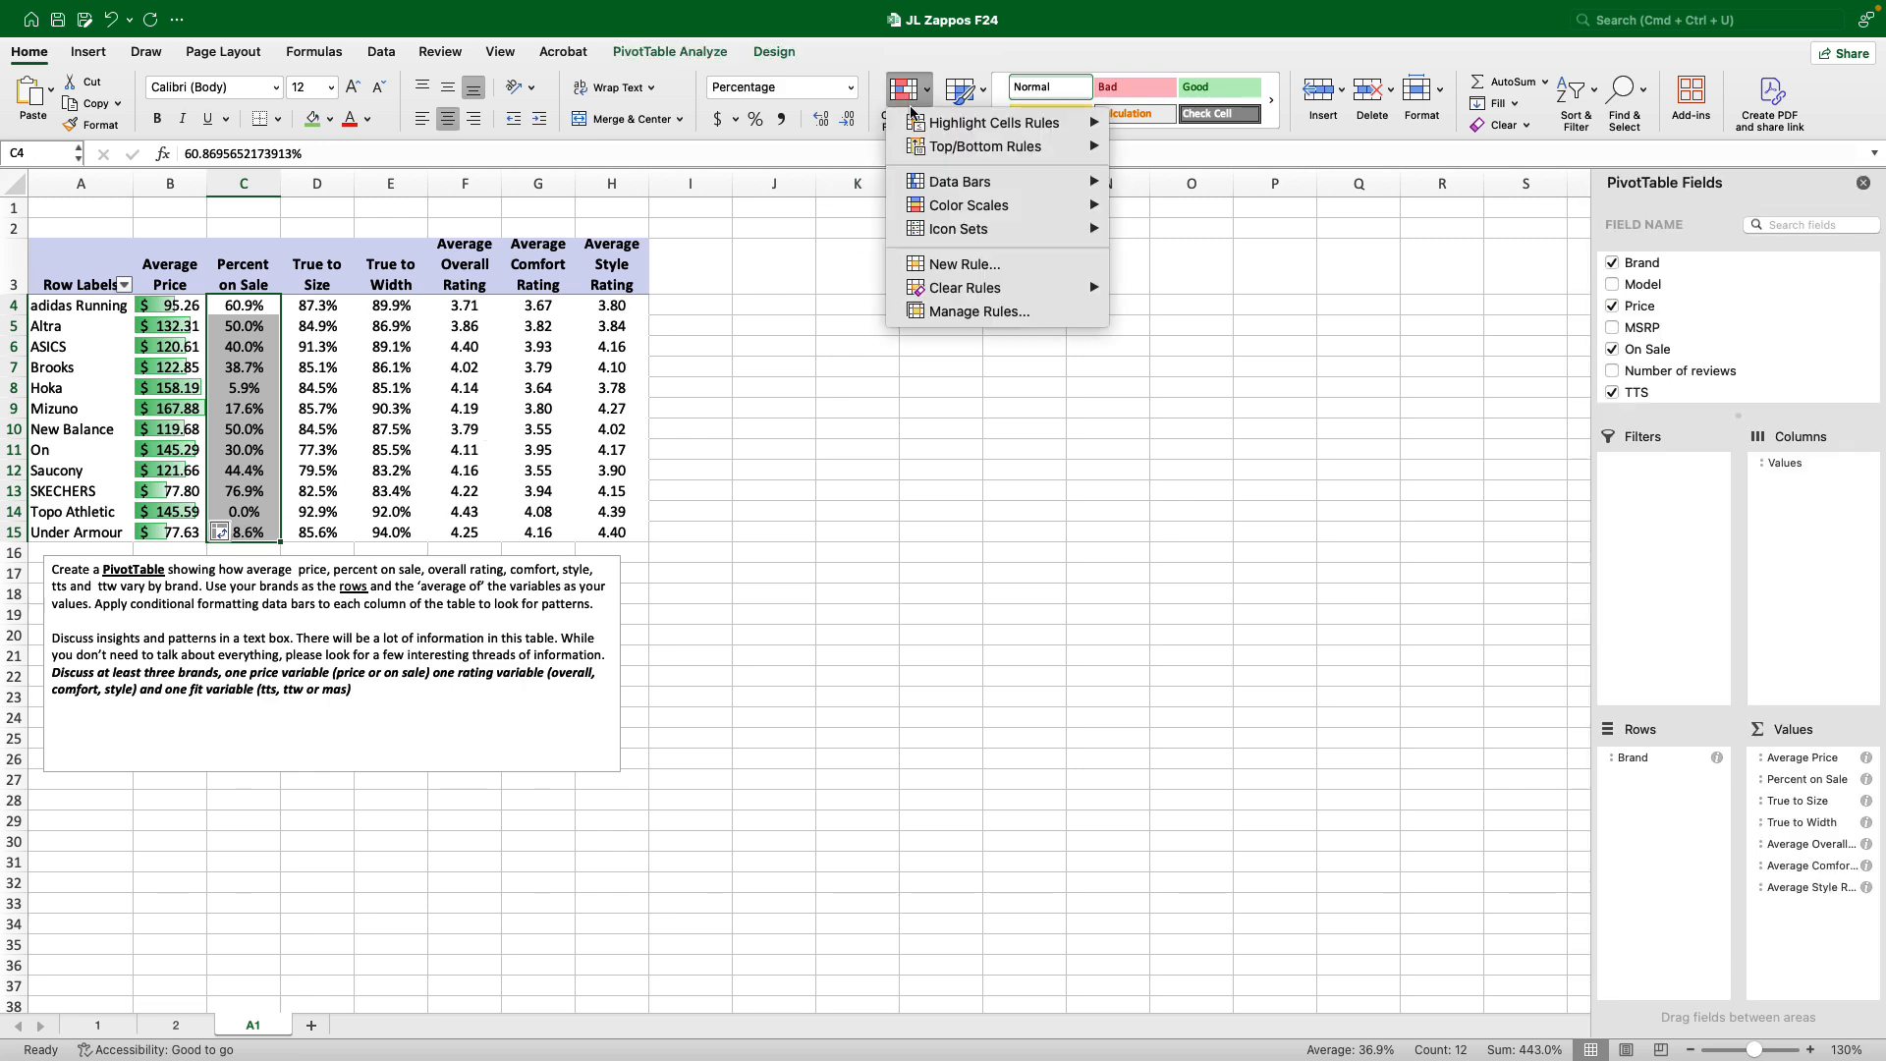
mouse_move(933, 182)
left_click(1176, 220)
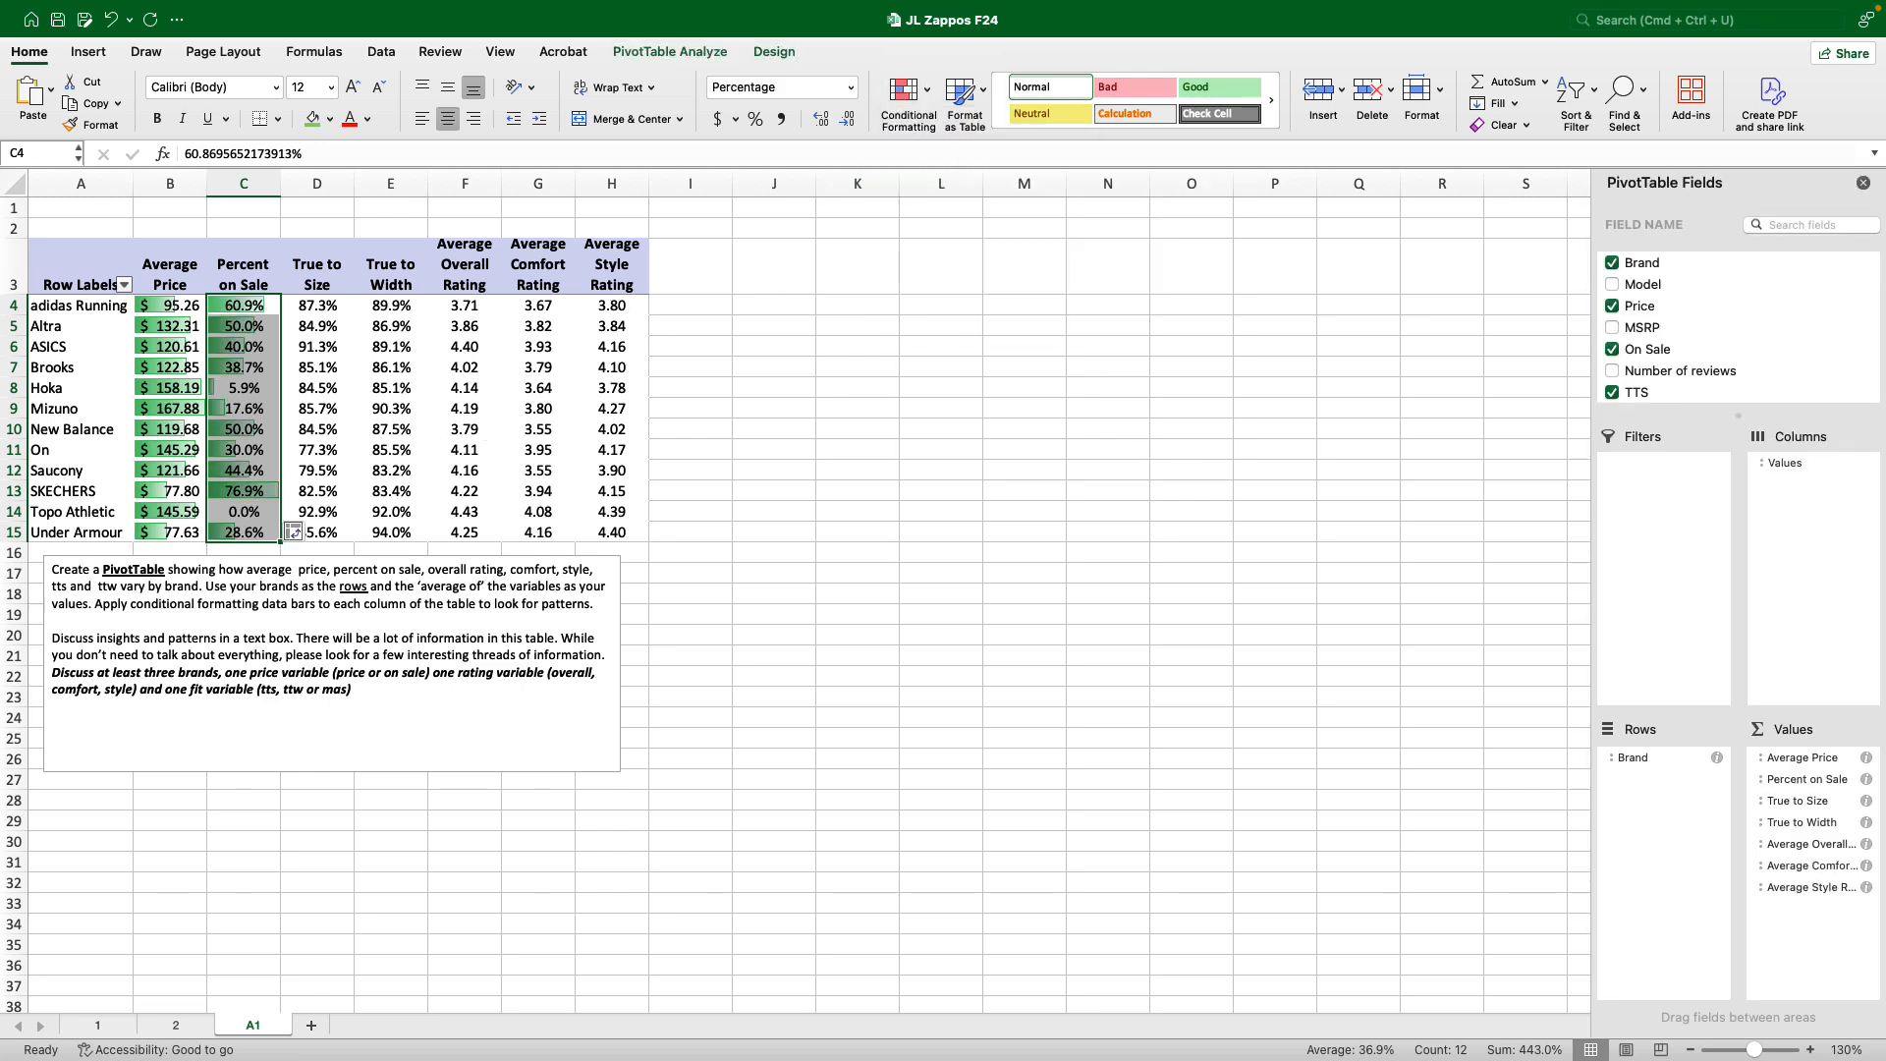
left_click(792, 560)
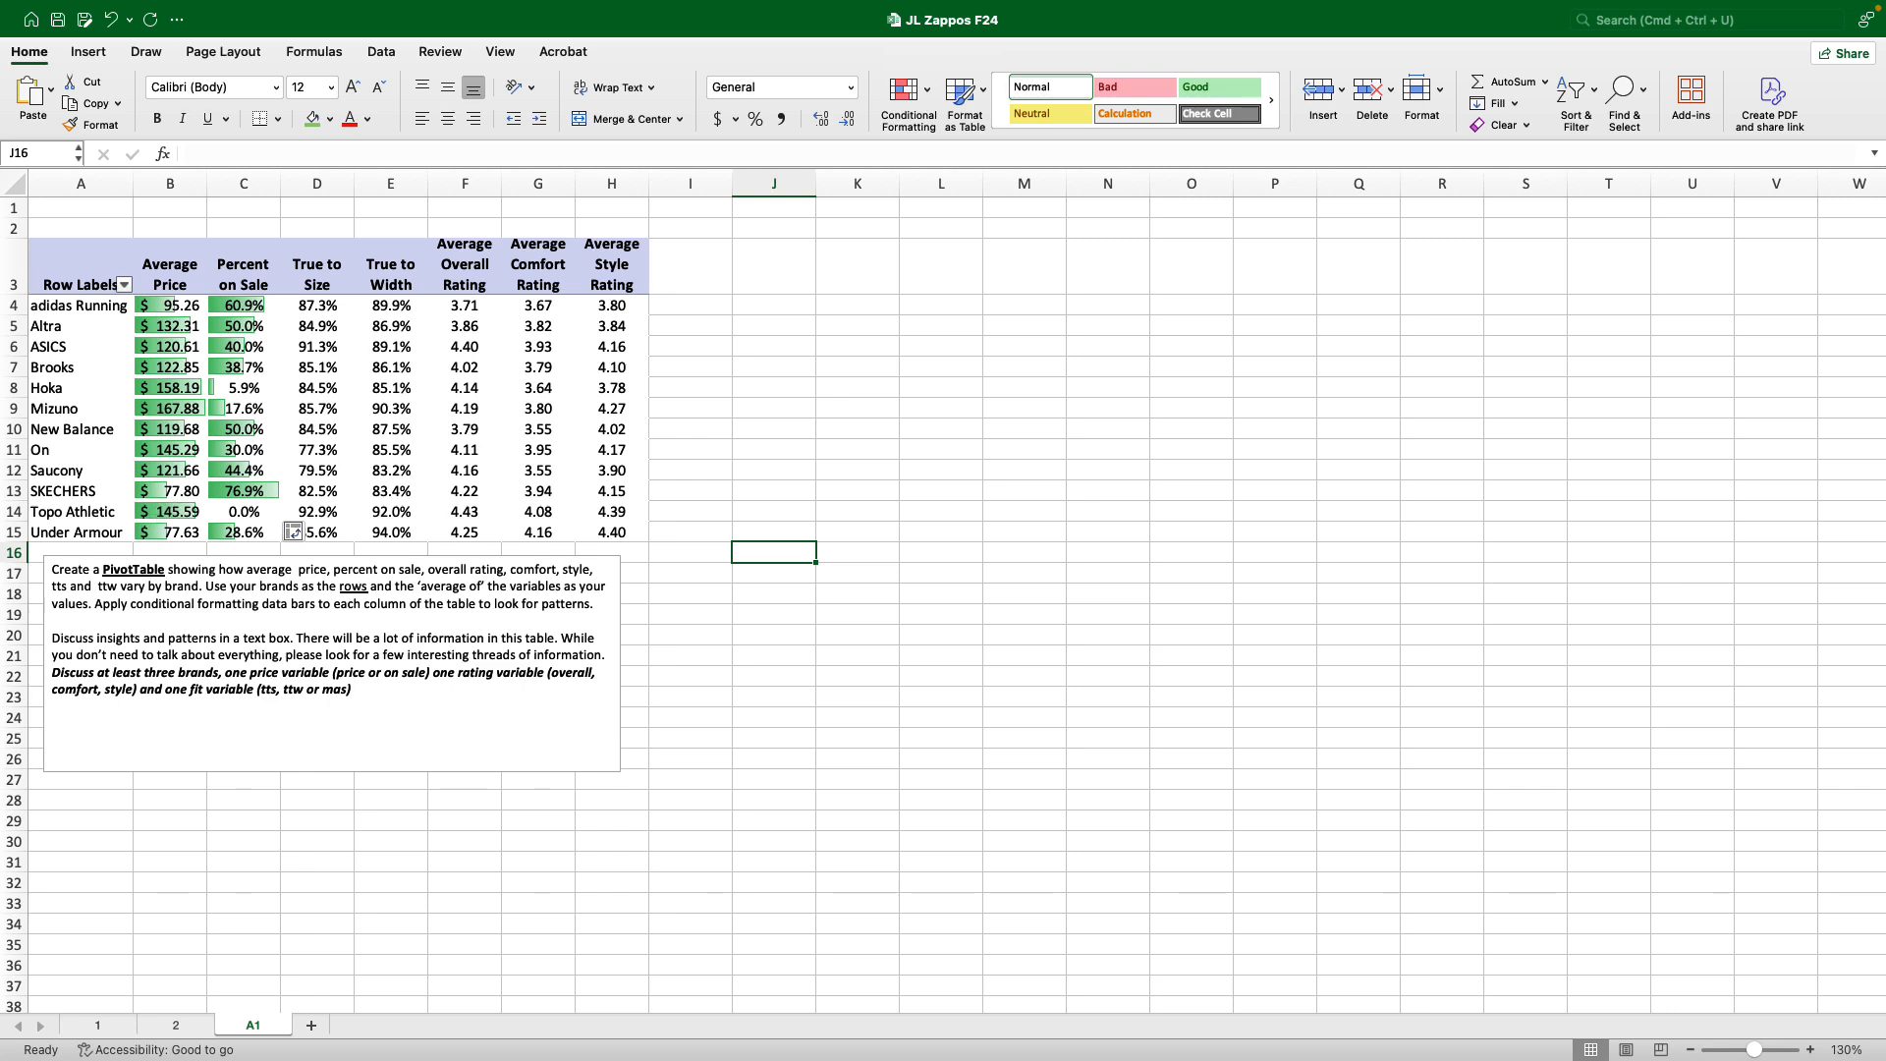
Apply blue gradient data bars to the True to Size and True to Width values in D4:E15 together.
left_click_drag(301, 305, 369, 528)
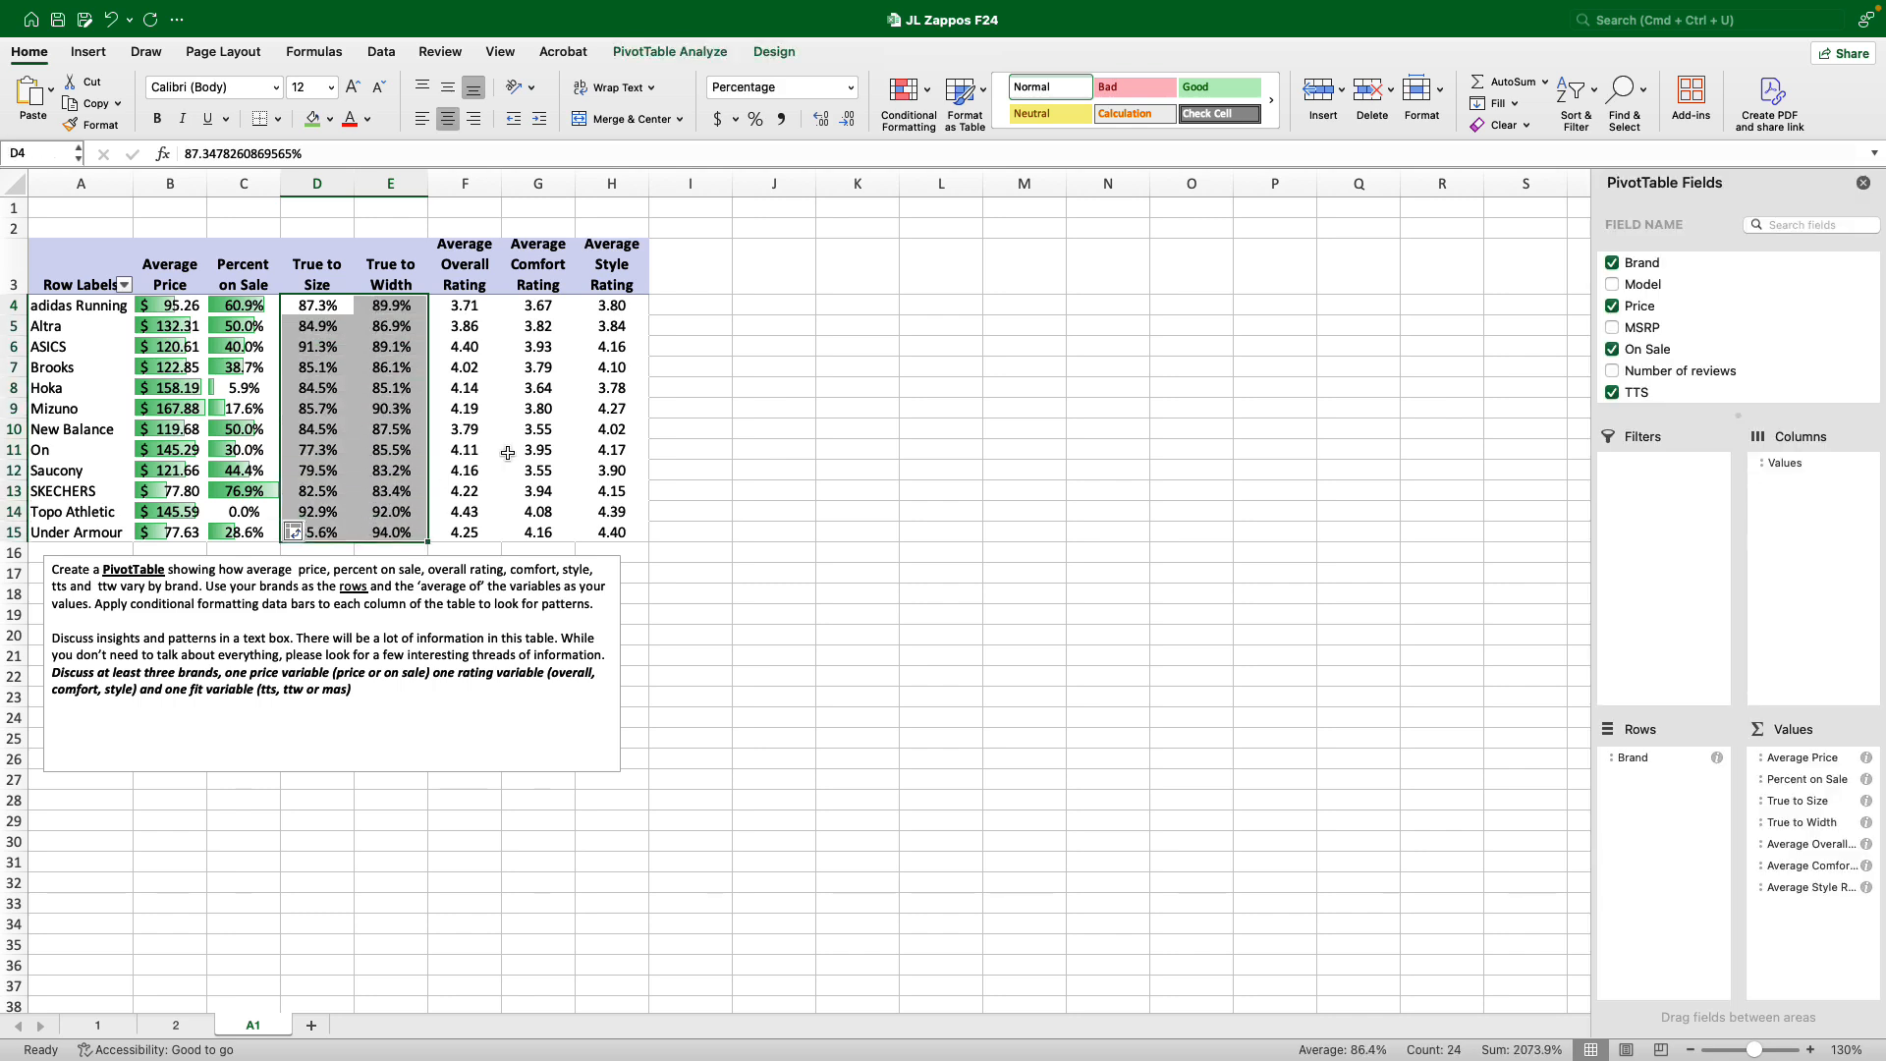
left_click(900, 102)
mouse_move(933, 186)
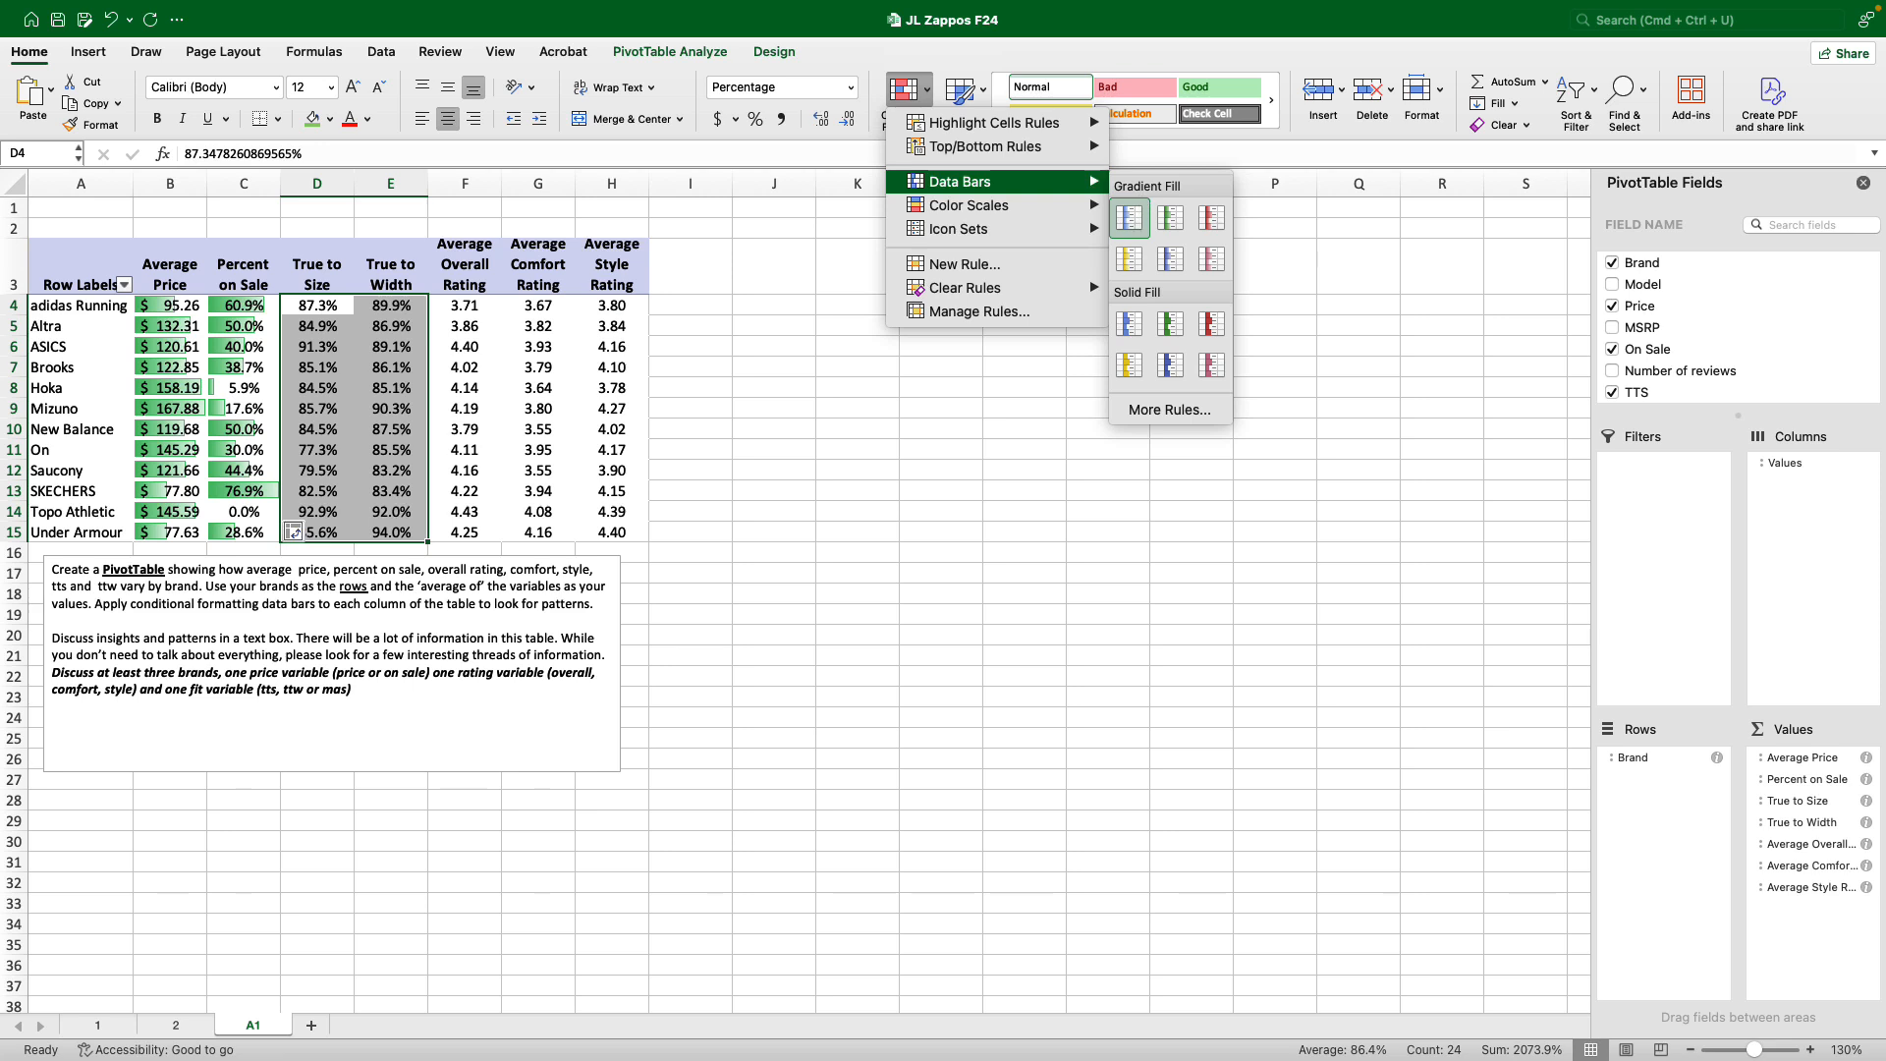
left_click(1131, 220)
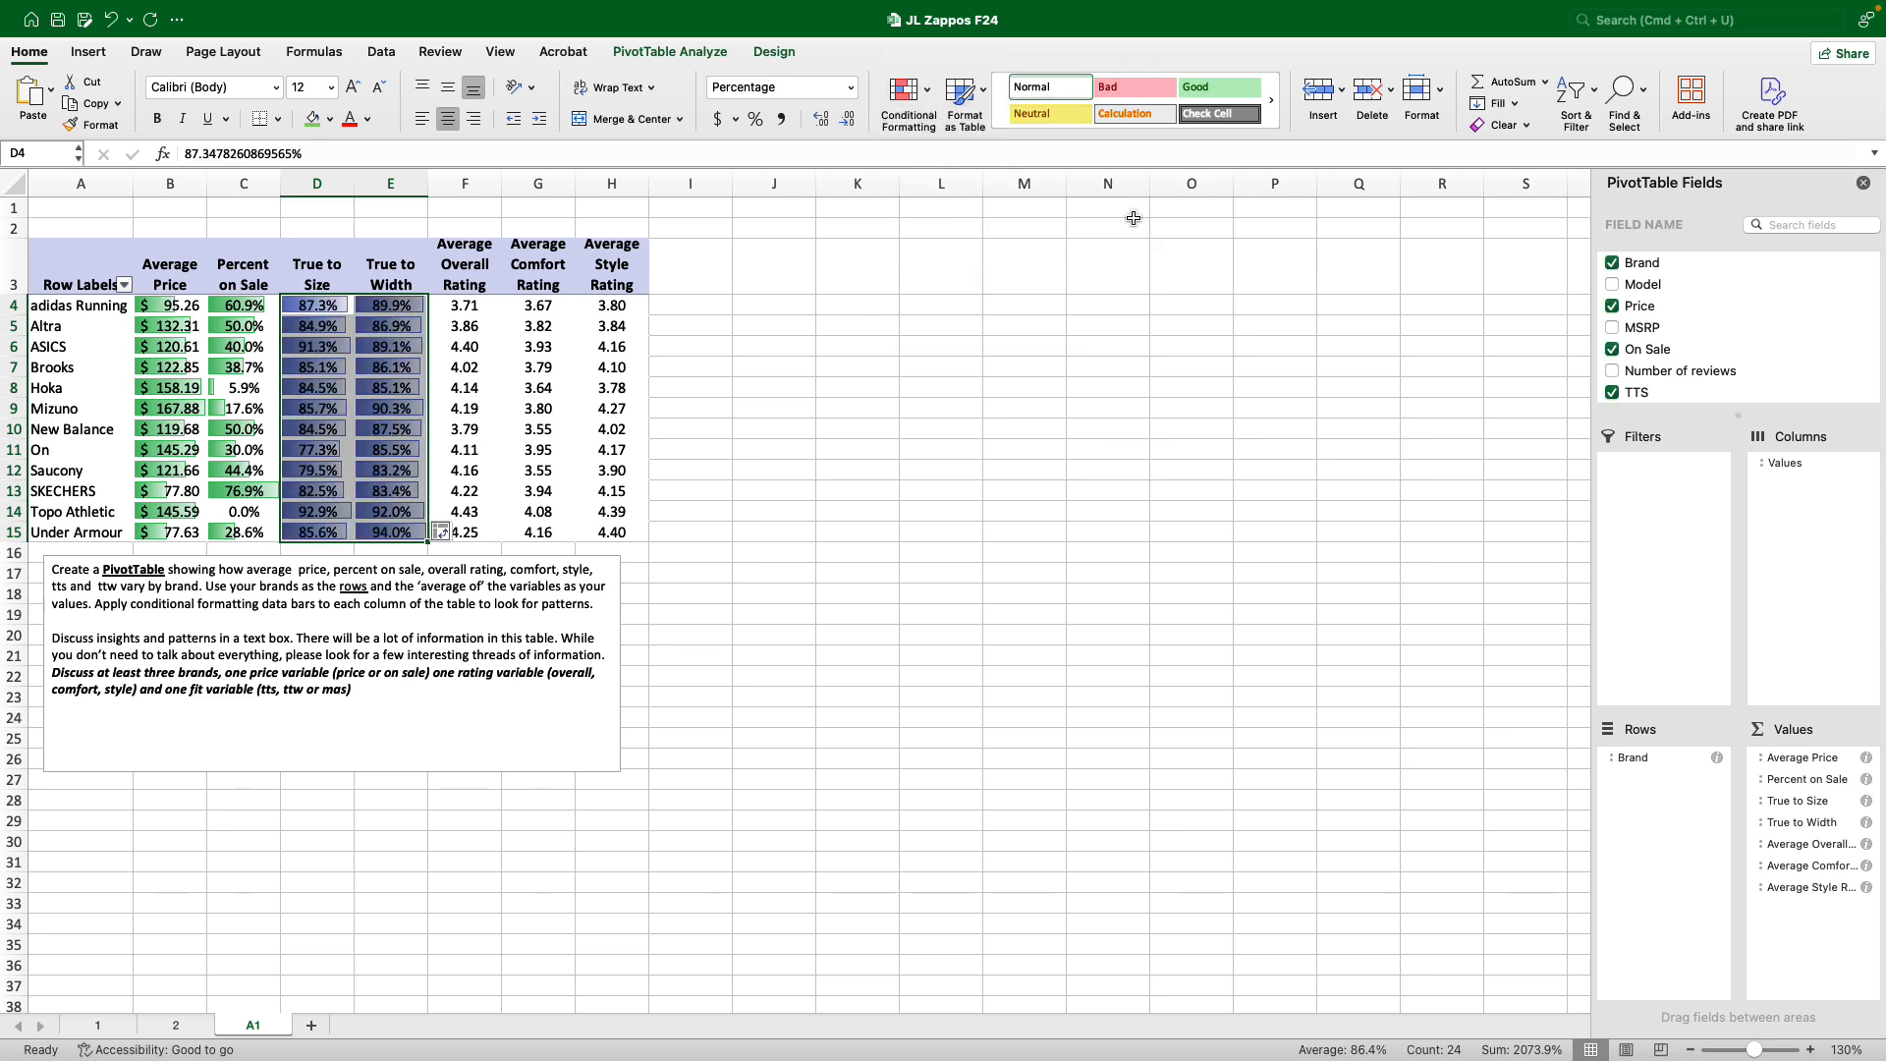
left_click(877, 408)
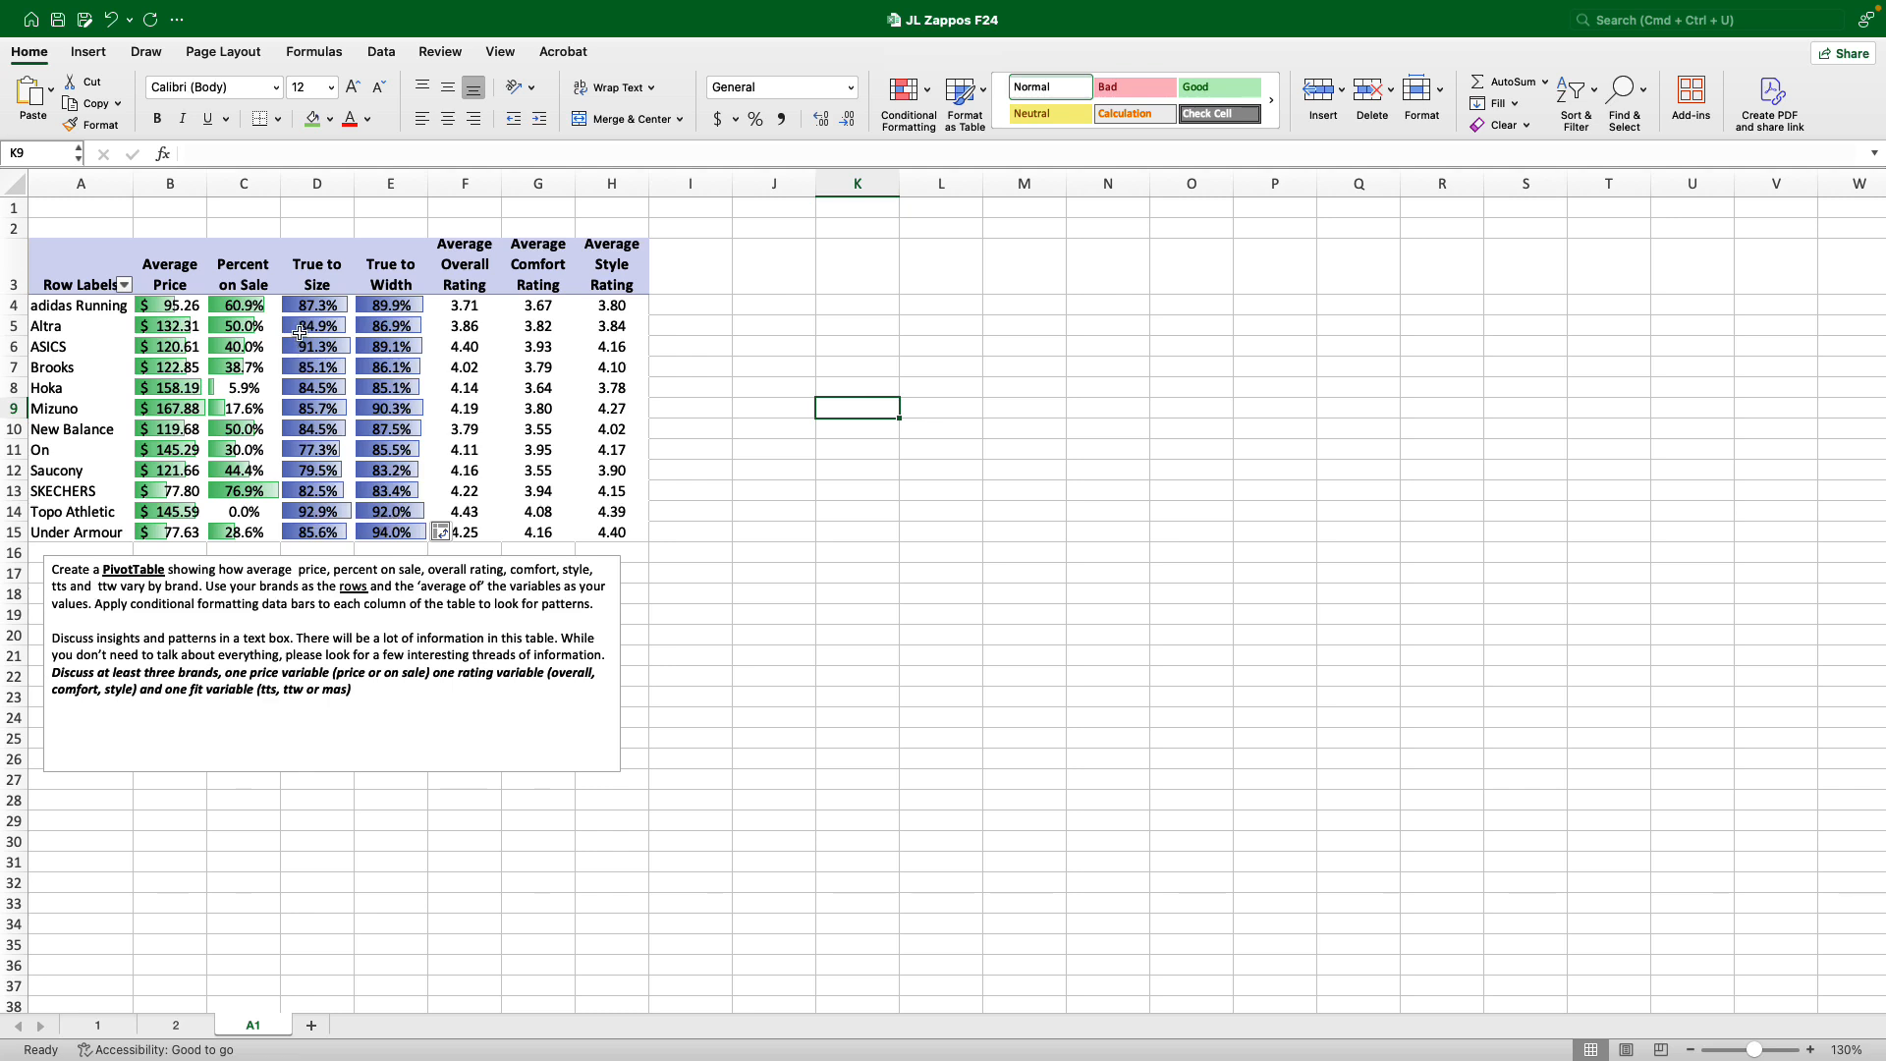
left_click(313, 512)
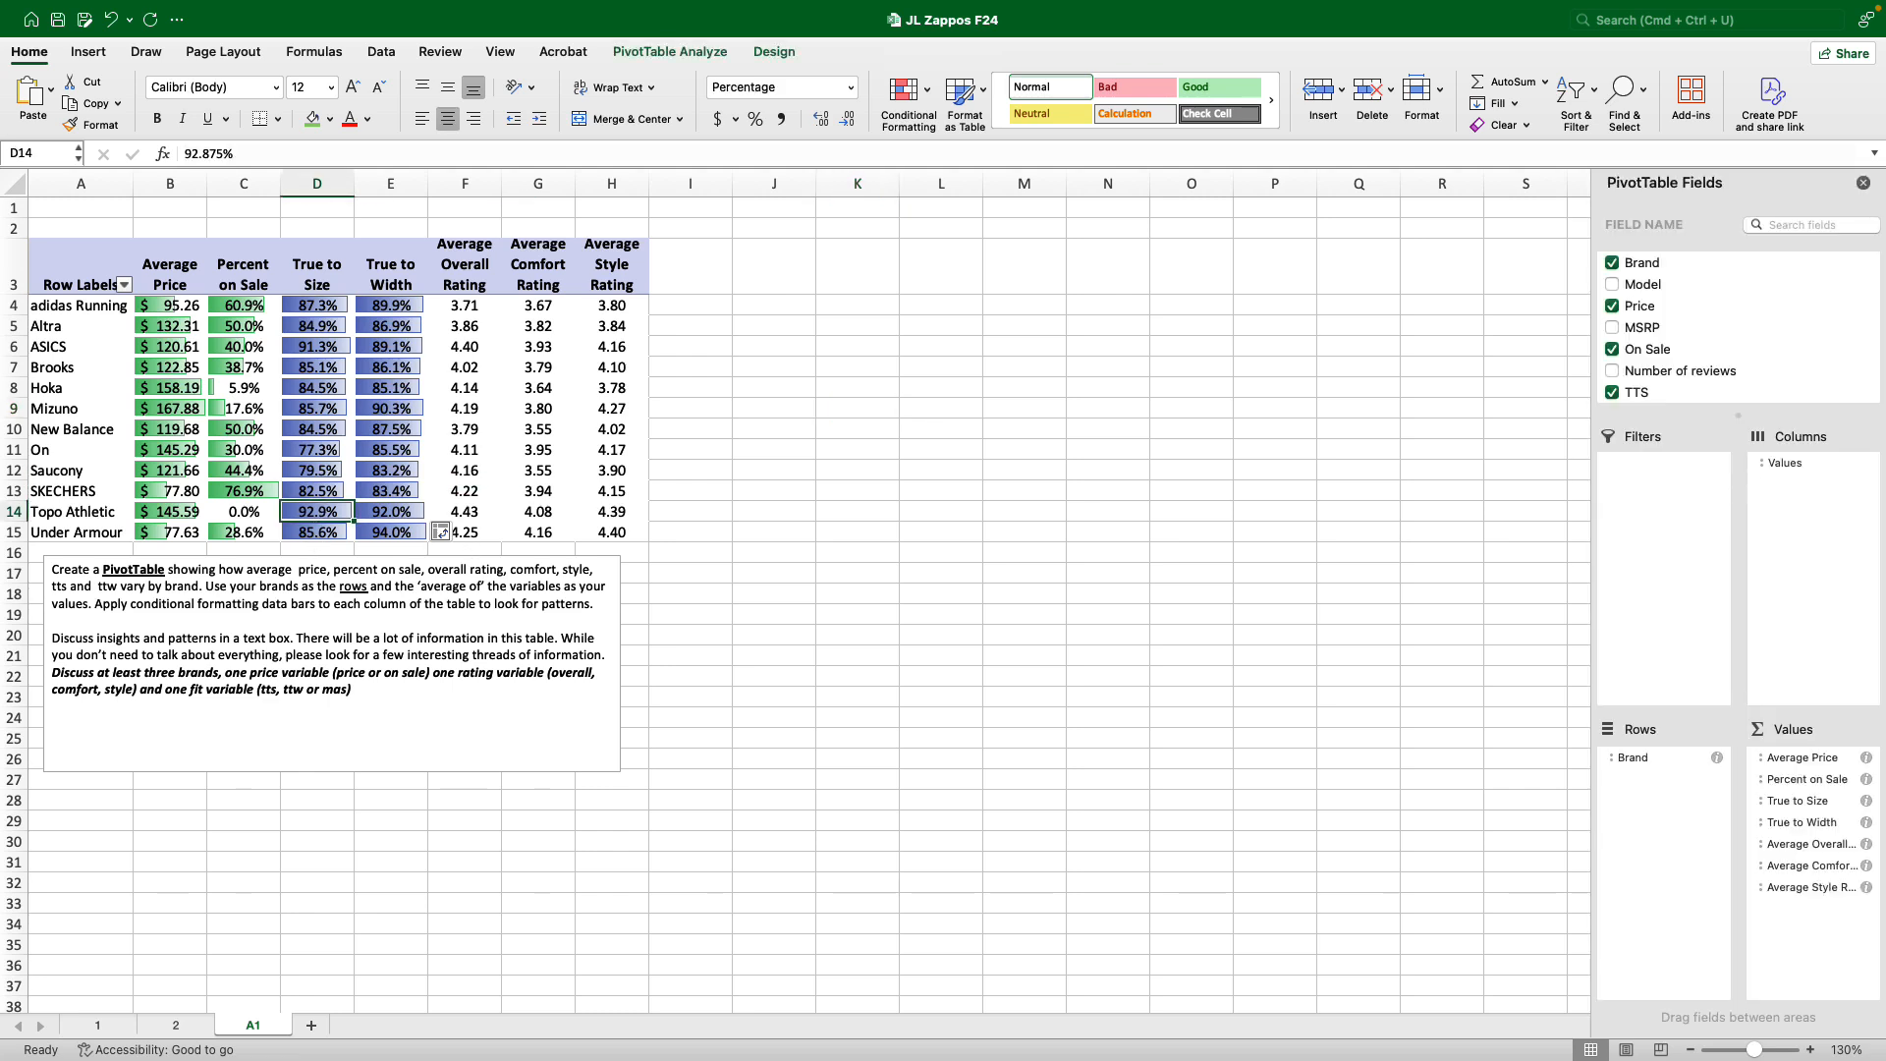
left_click(312, 345)
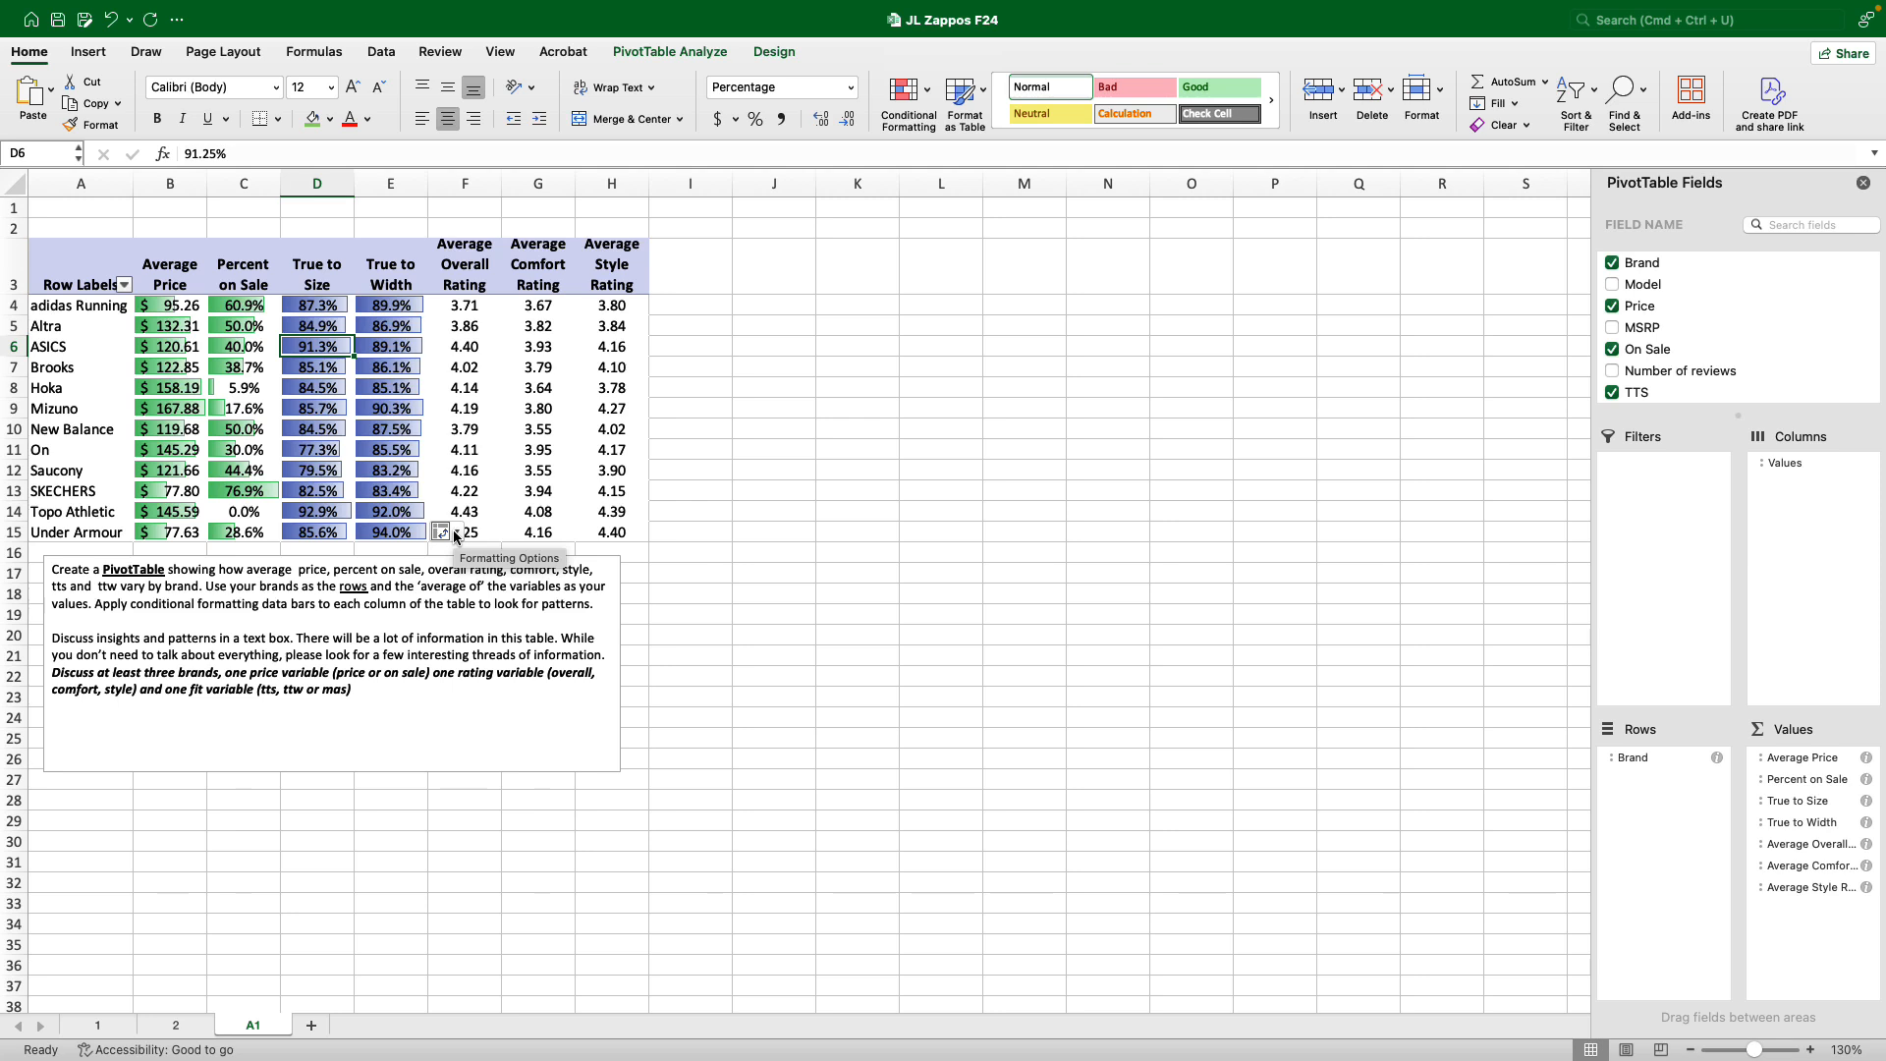
left_click(312, 471)
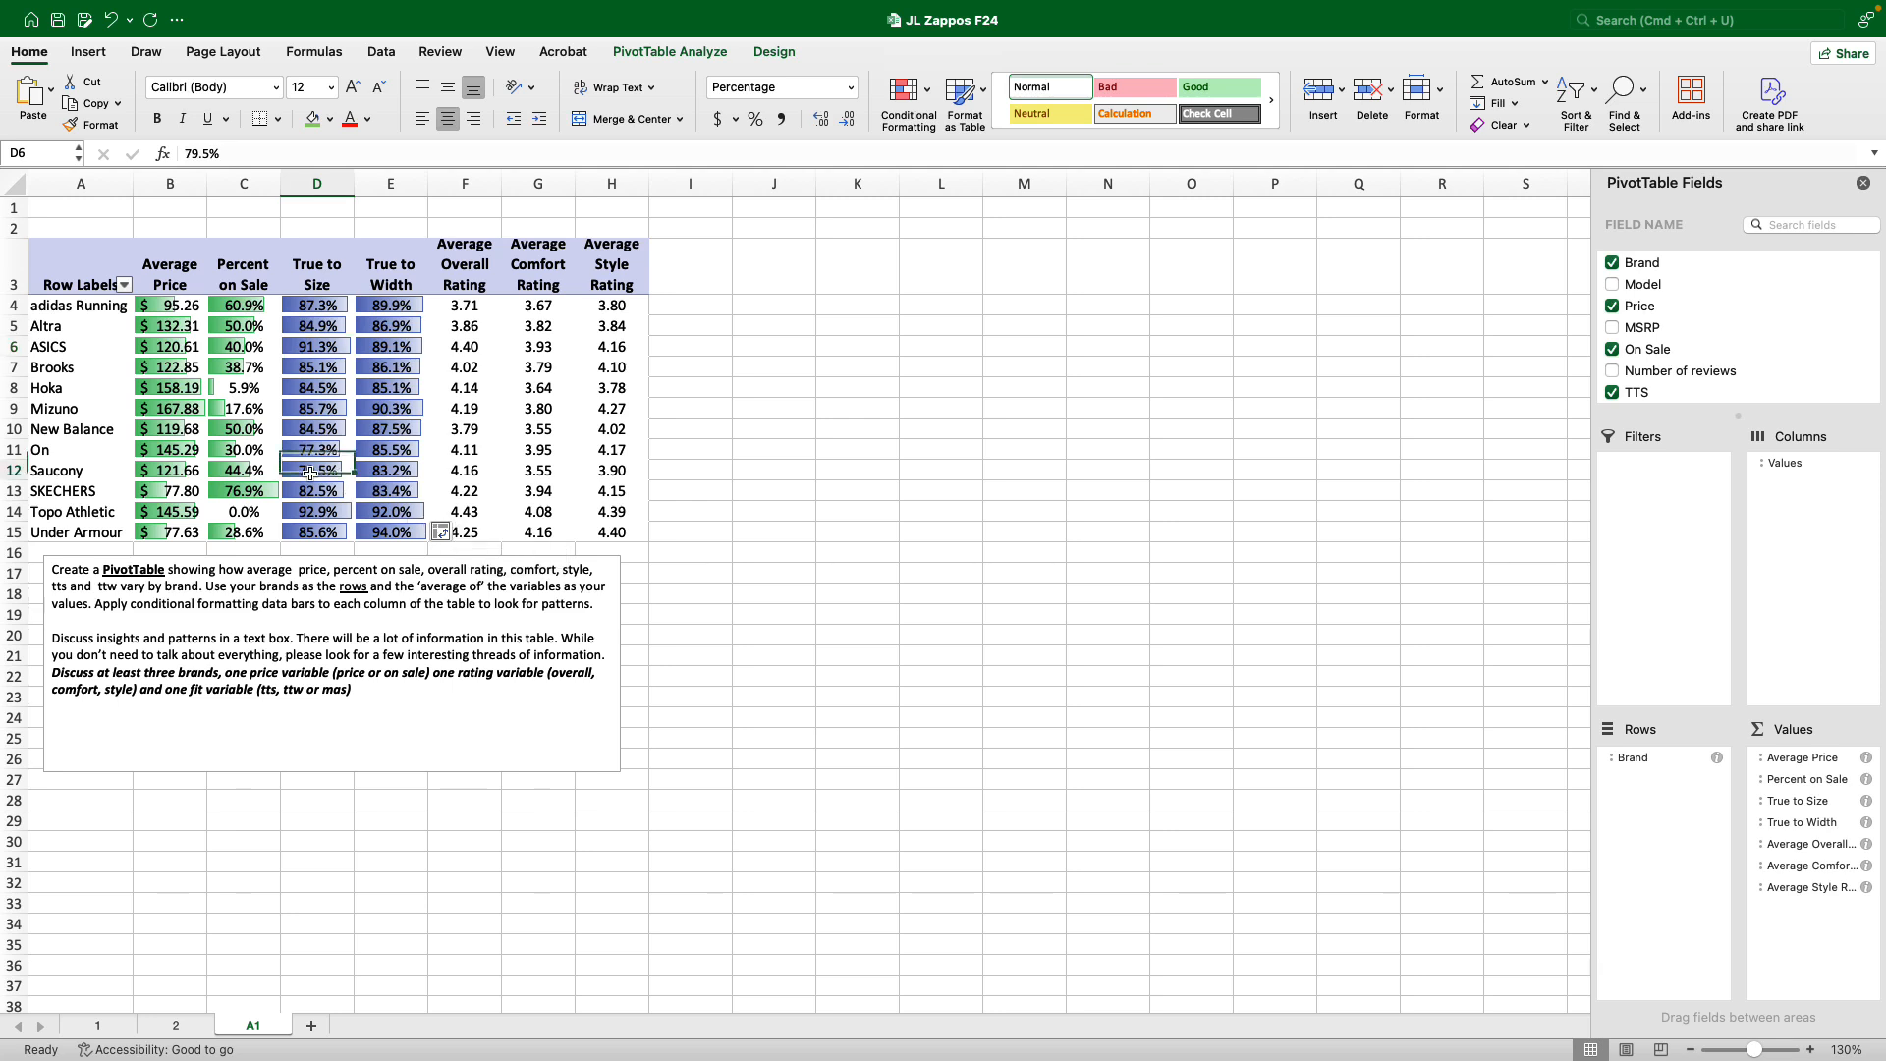
Apply red gradient data bars to the Average Overall, Comfort and Style Rating values in F4:H15 together.
left_click(316, 452)
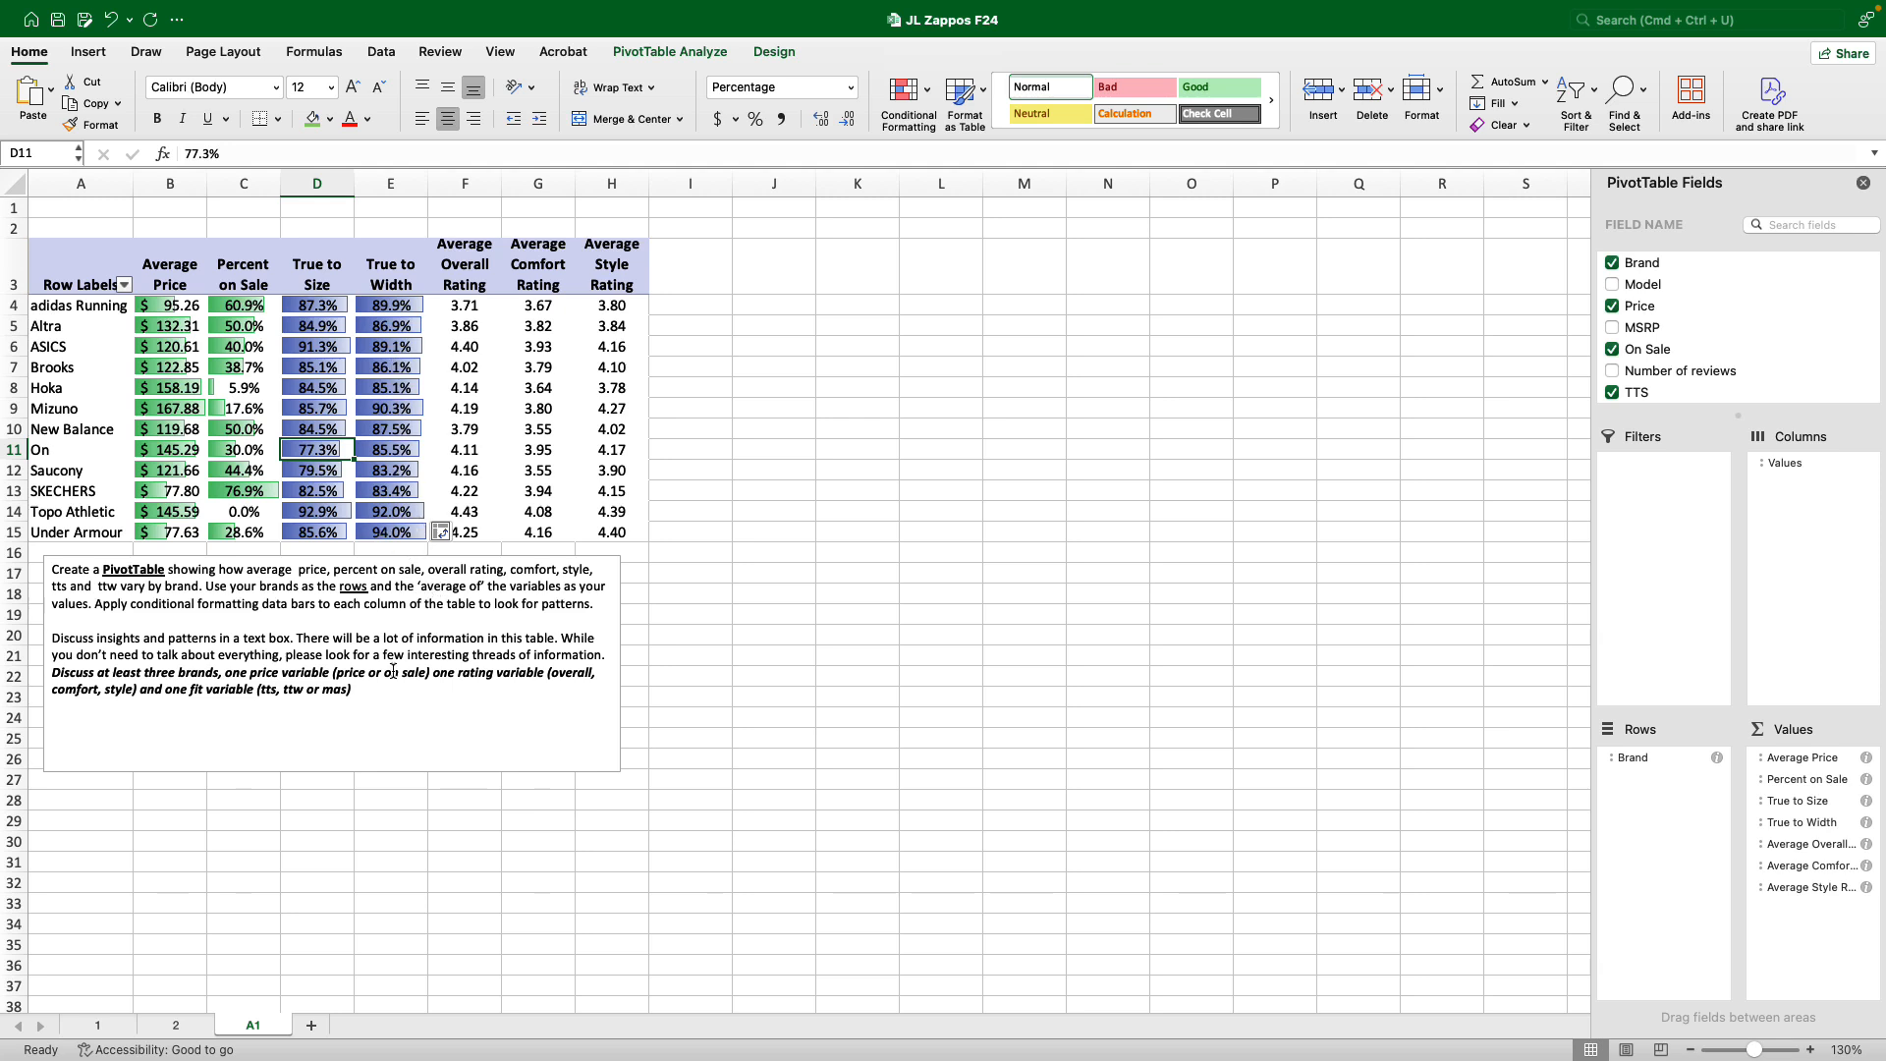
left_click(775, 655)
left_click_drag(453, 307, 610, 531)
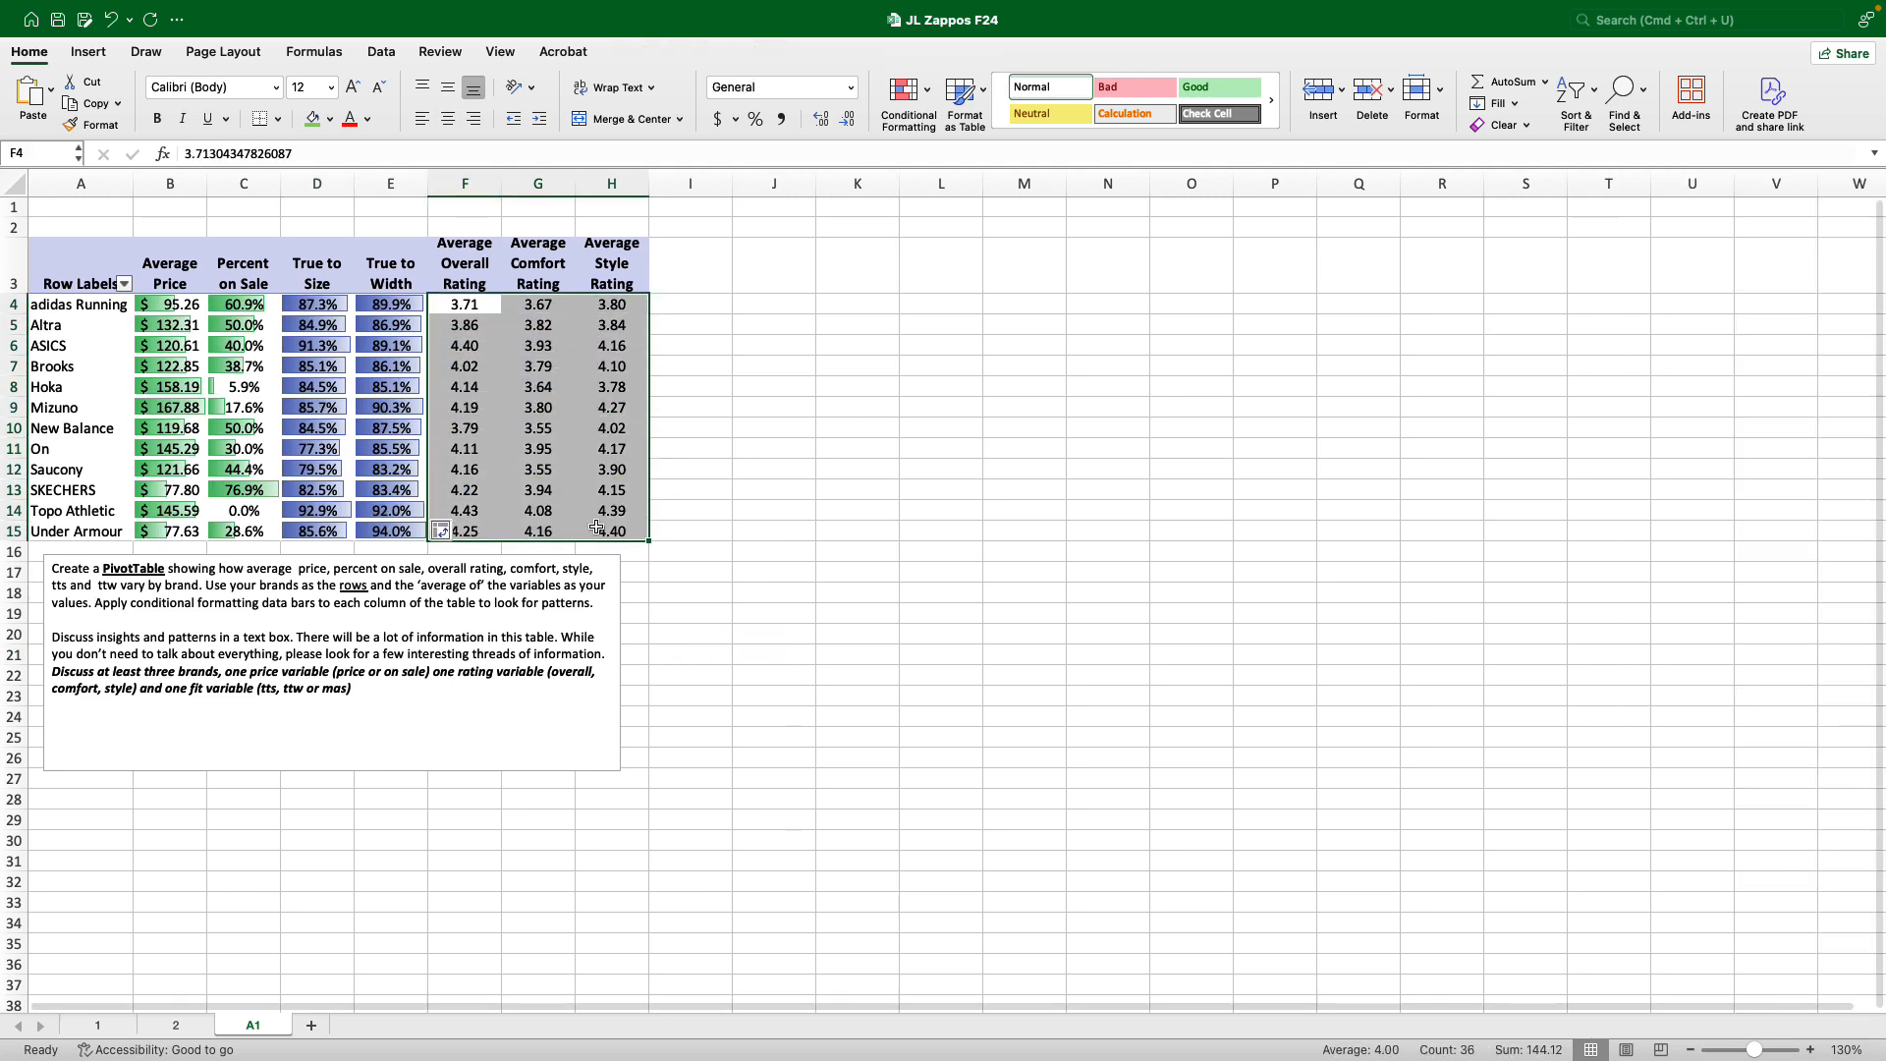
left_click(911, 91)
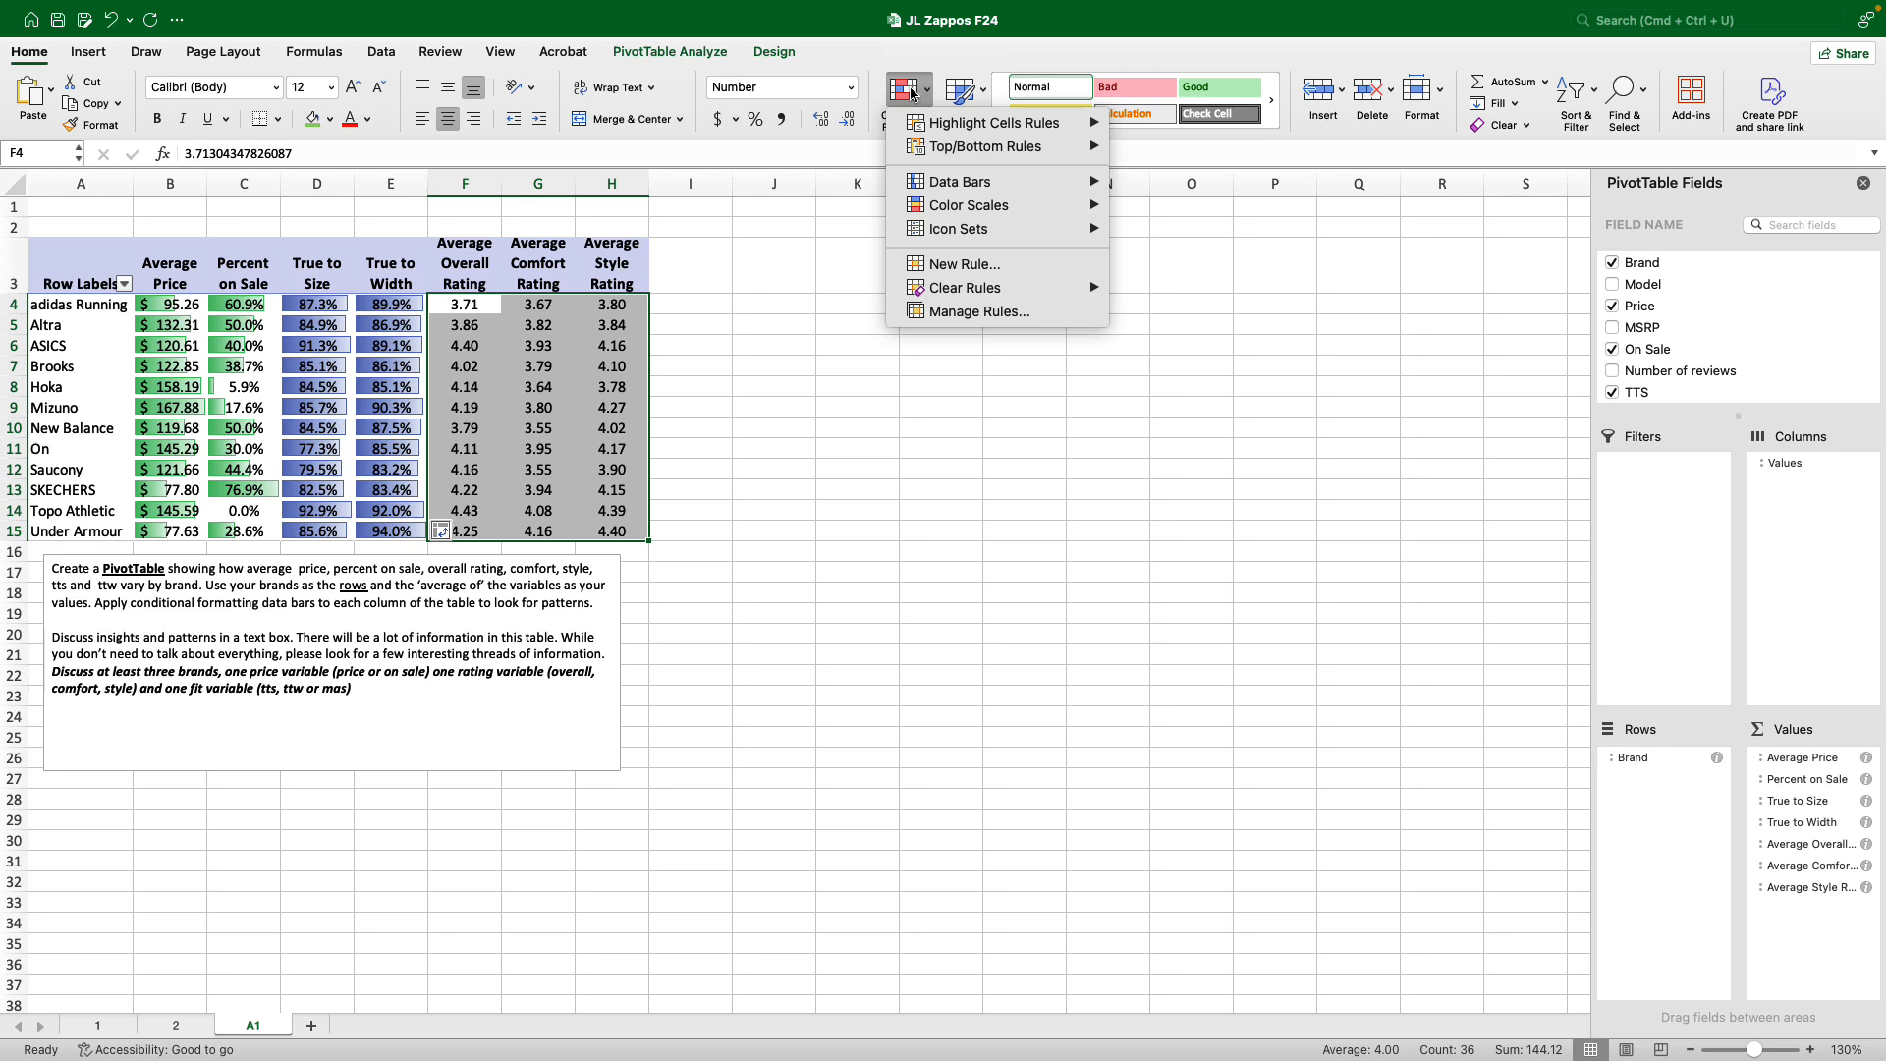
mouse_move(992, 181)
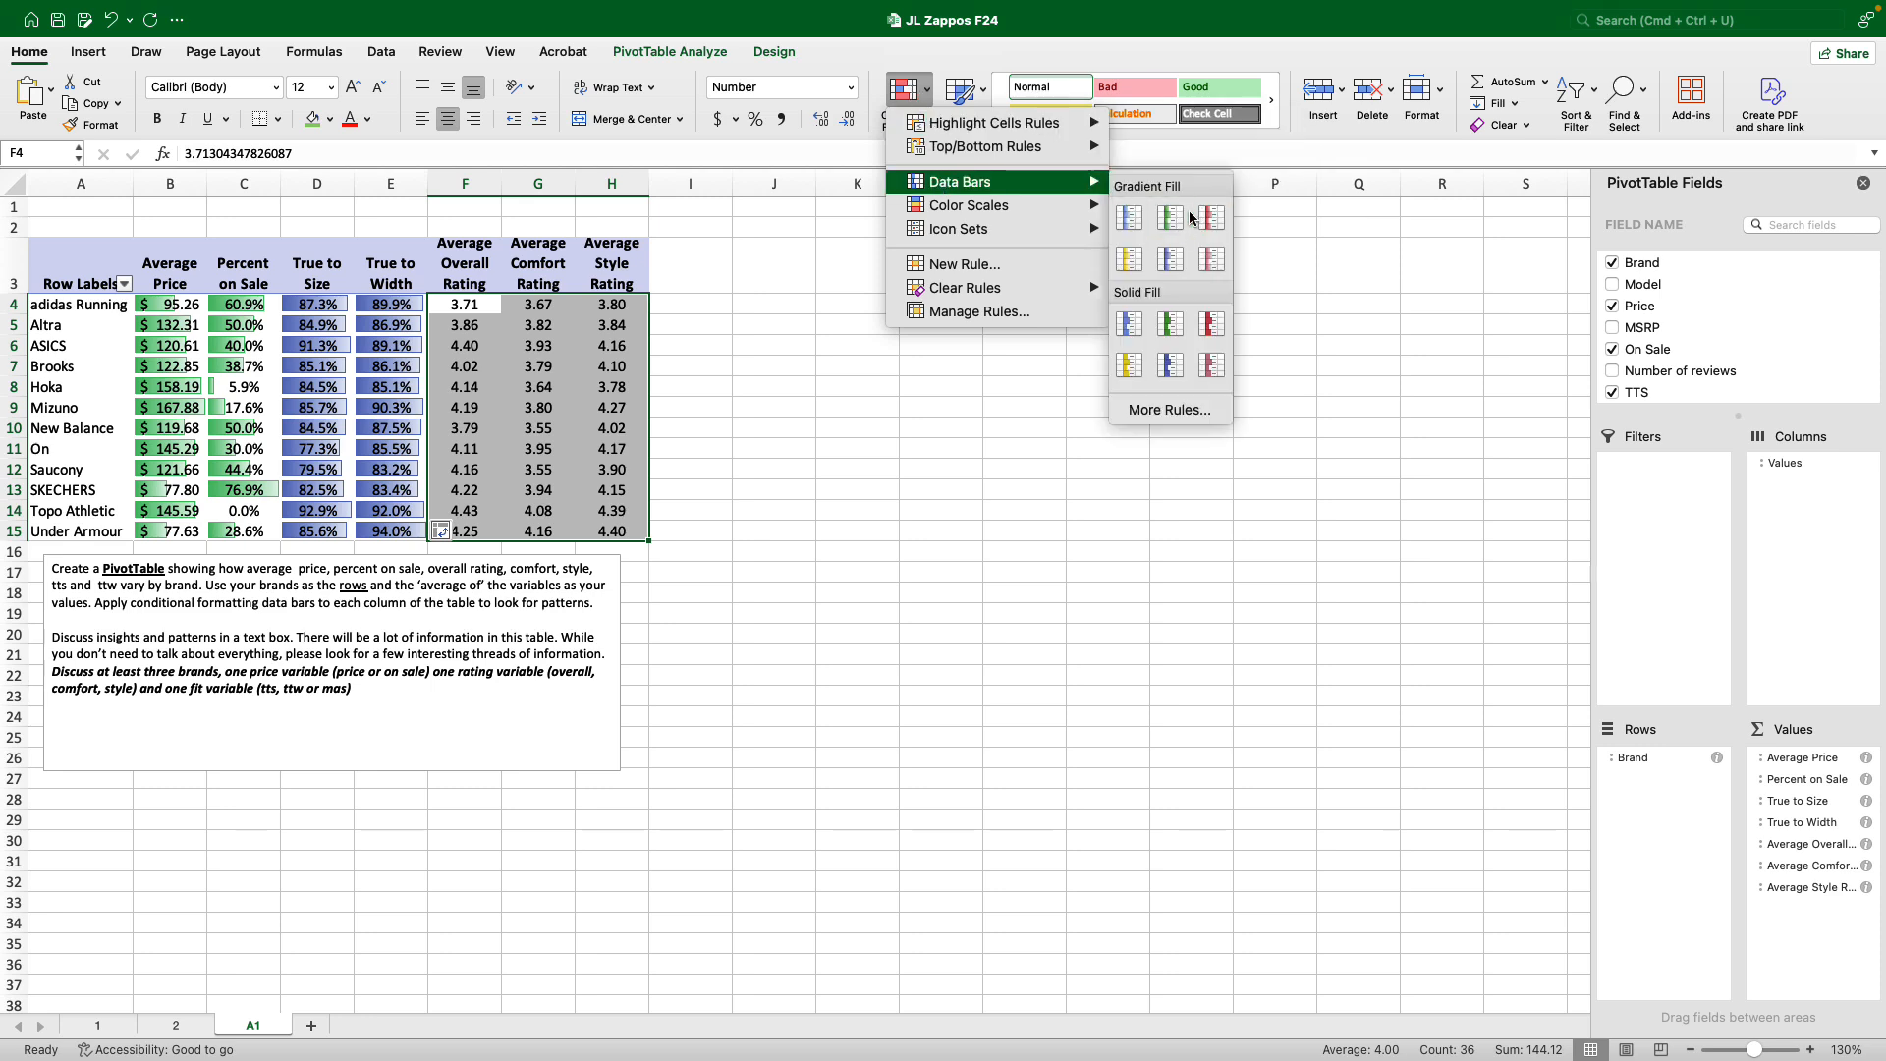
left_click(1212, 218)
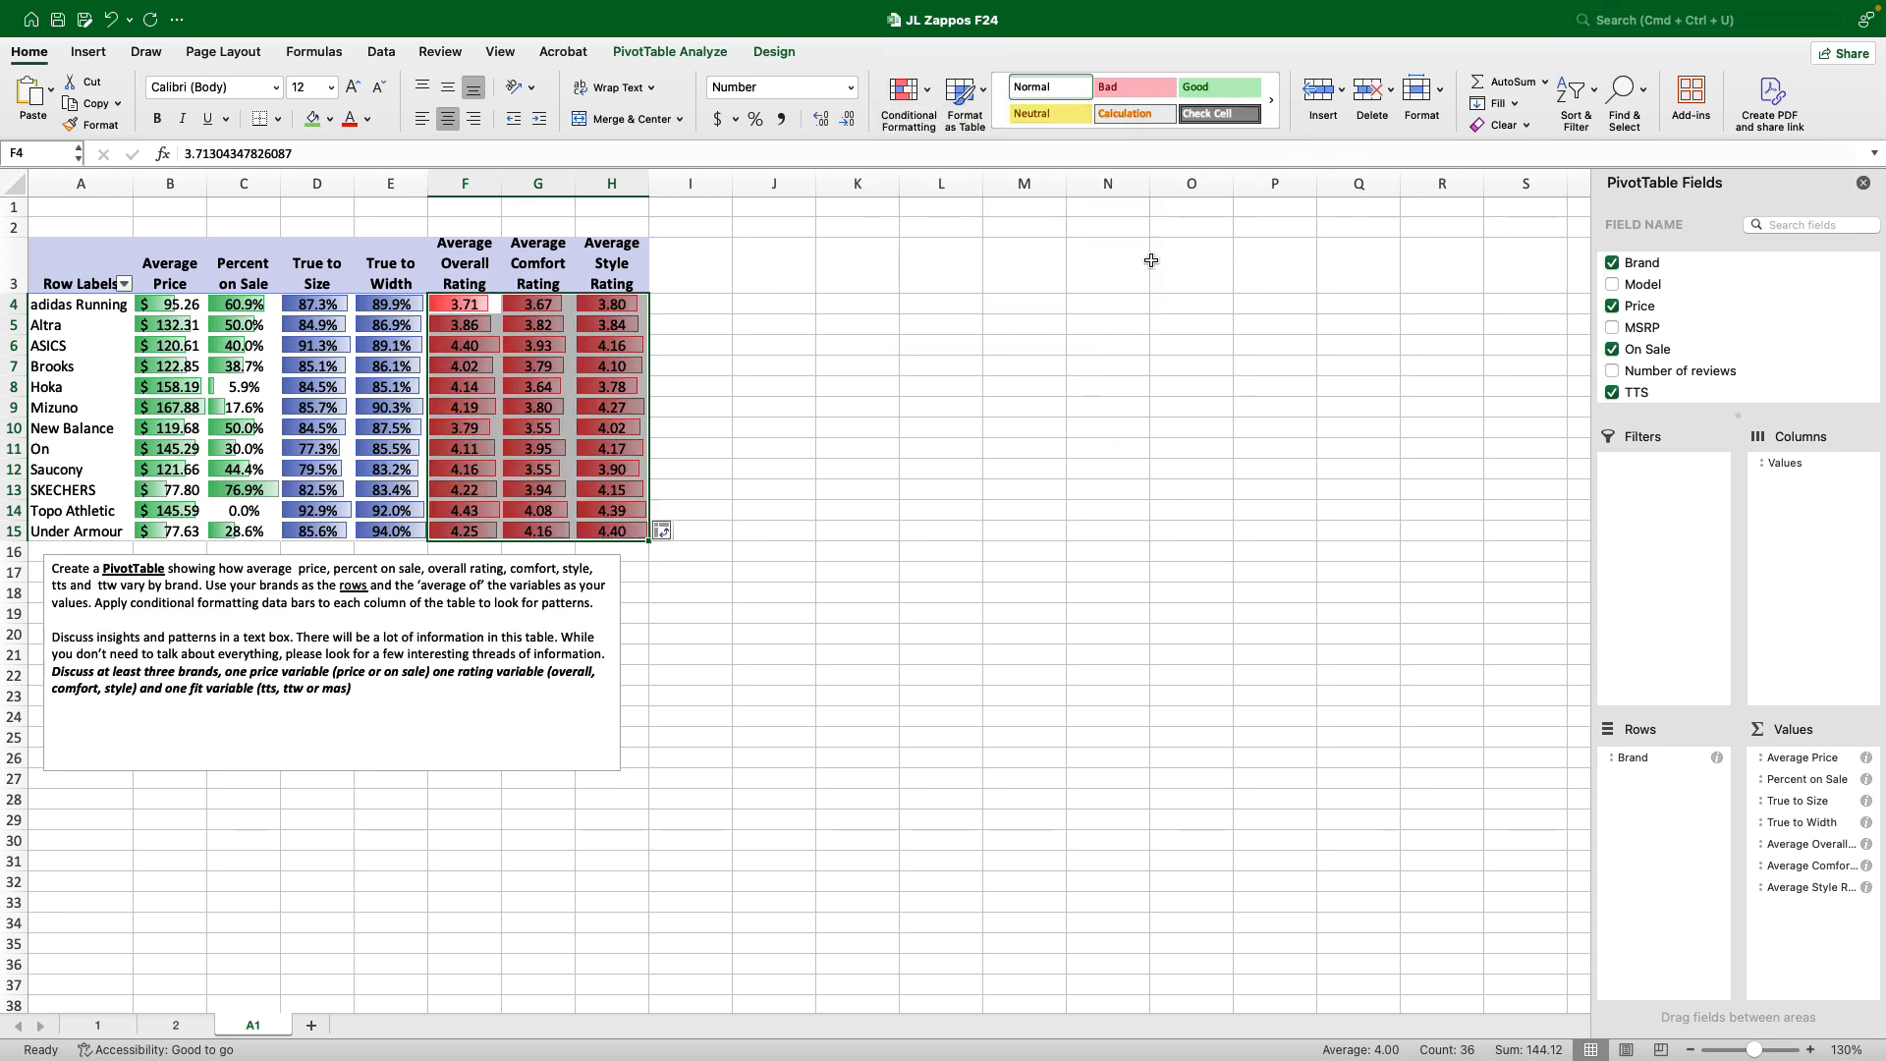
left_click(885, 423)
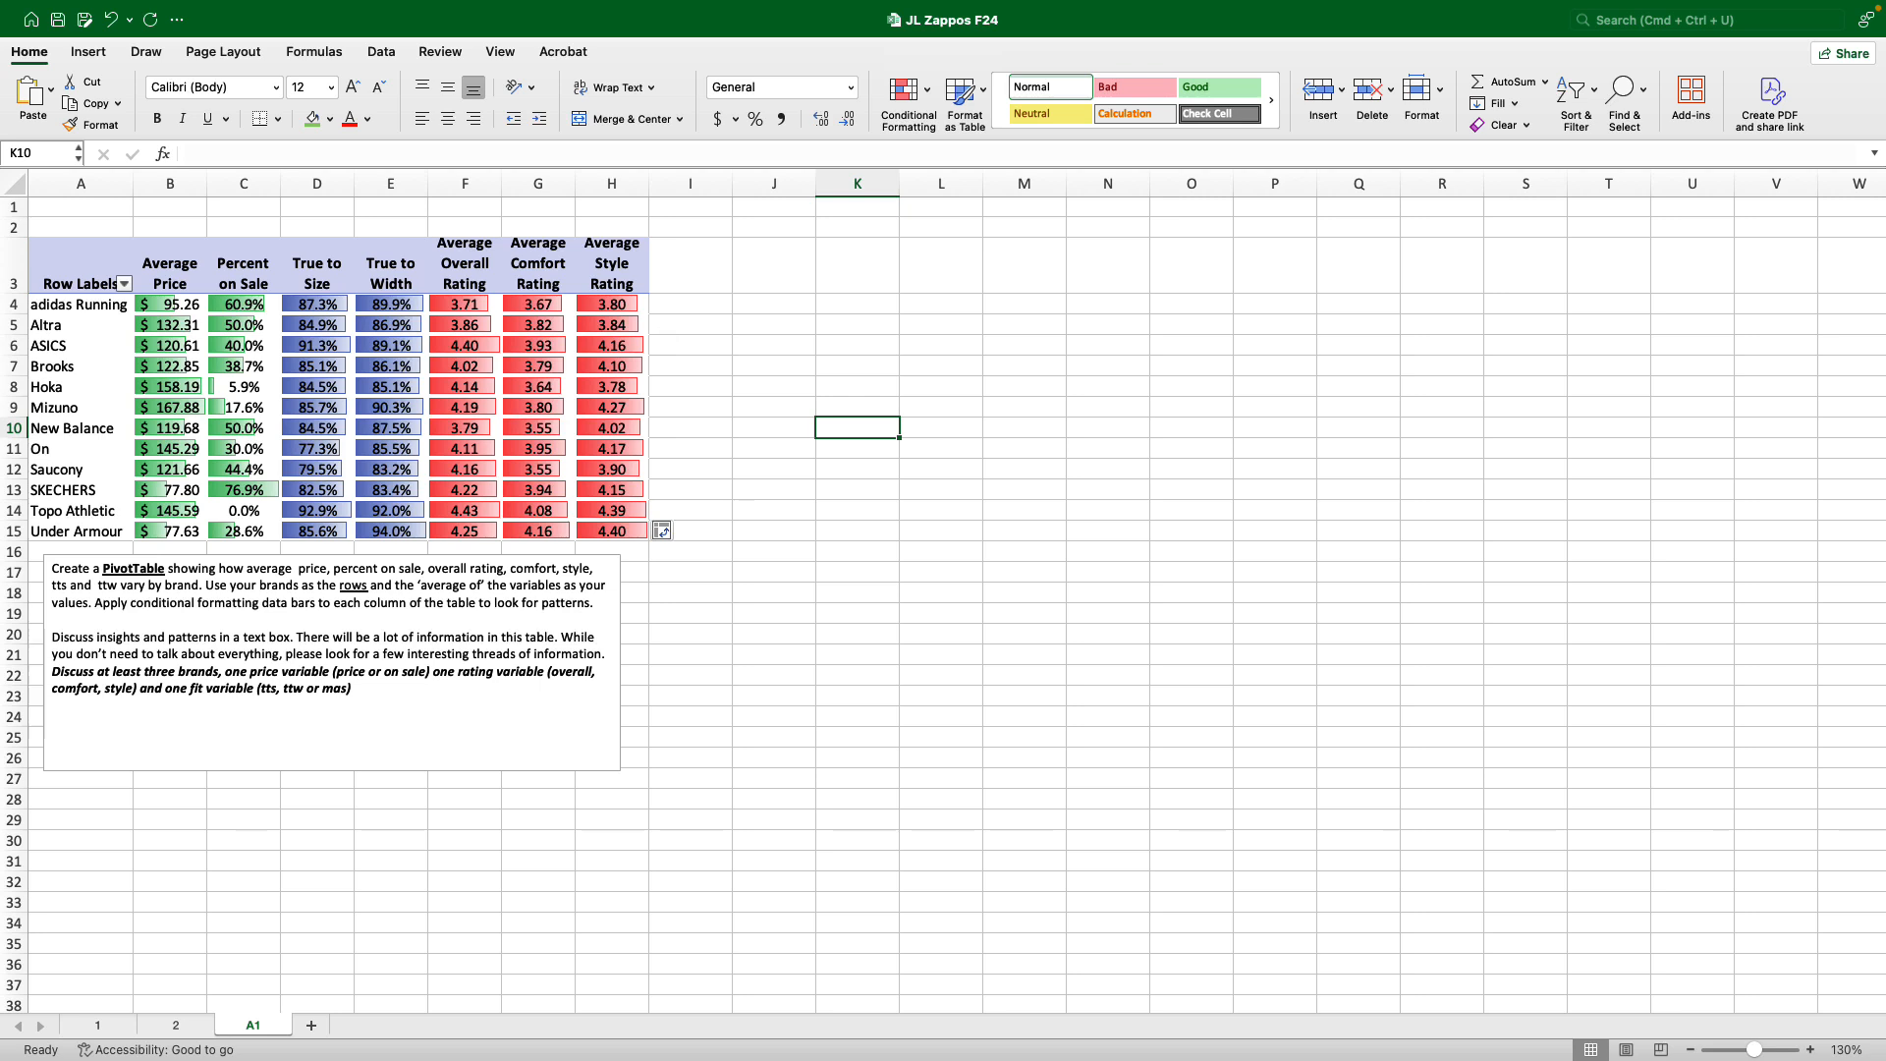
Sort the PivotTable's brands by Average Price in descending order.
left_click(125, 285)
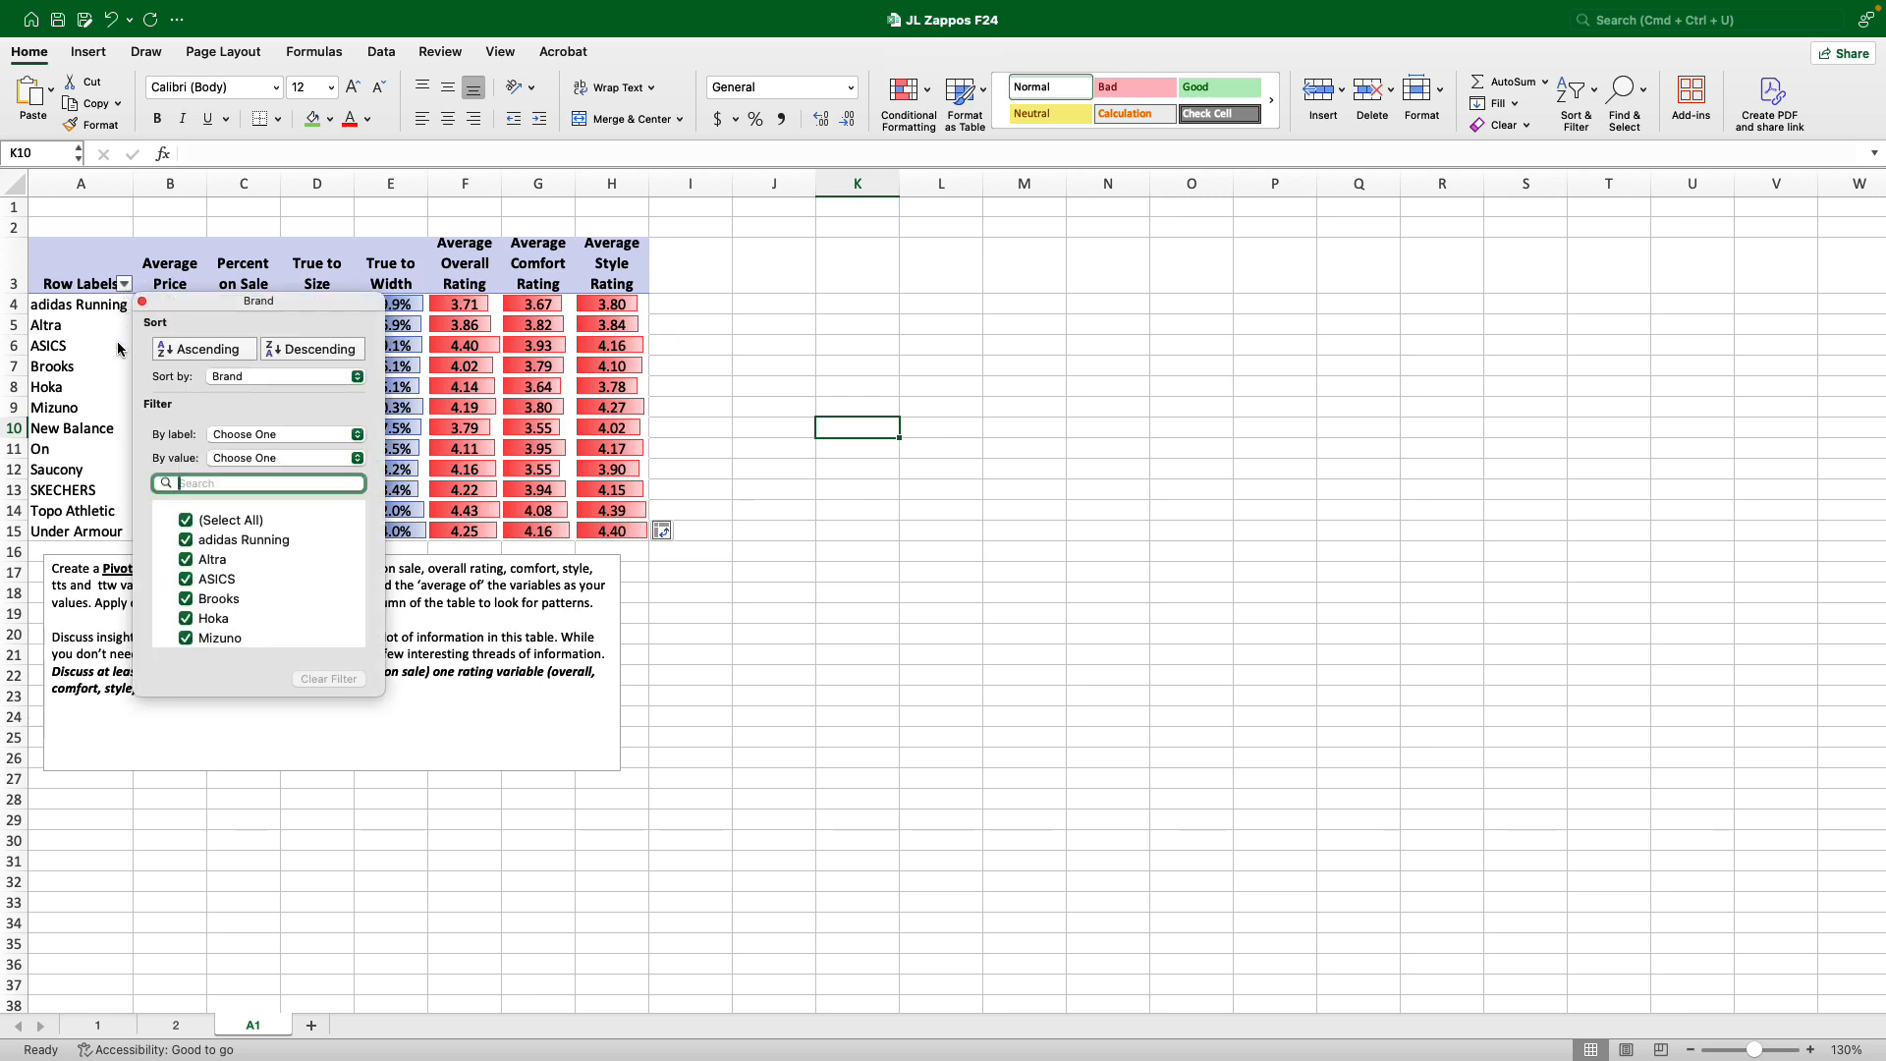
left_click(268, 378)
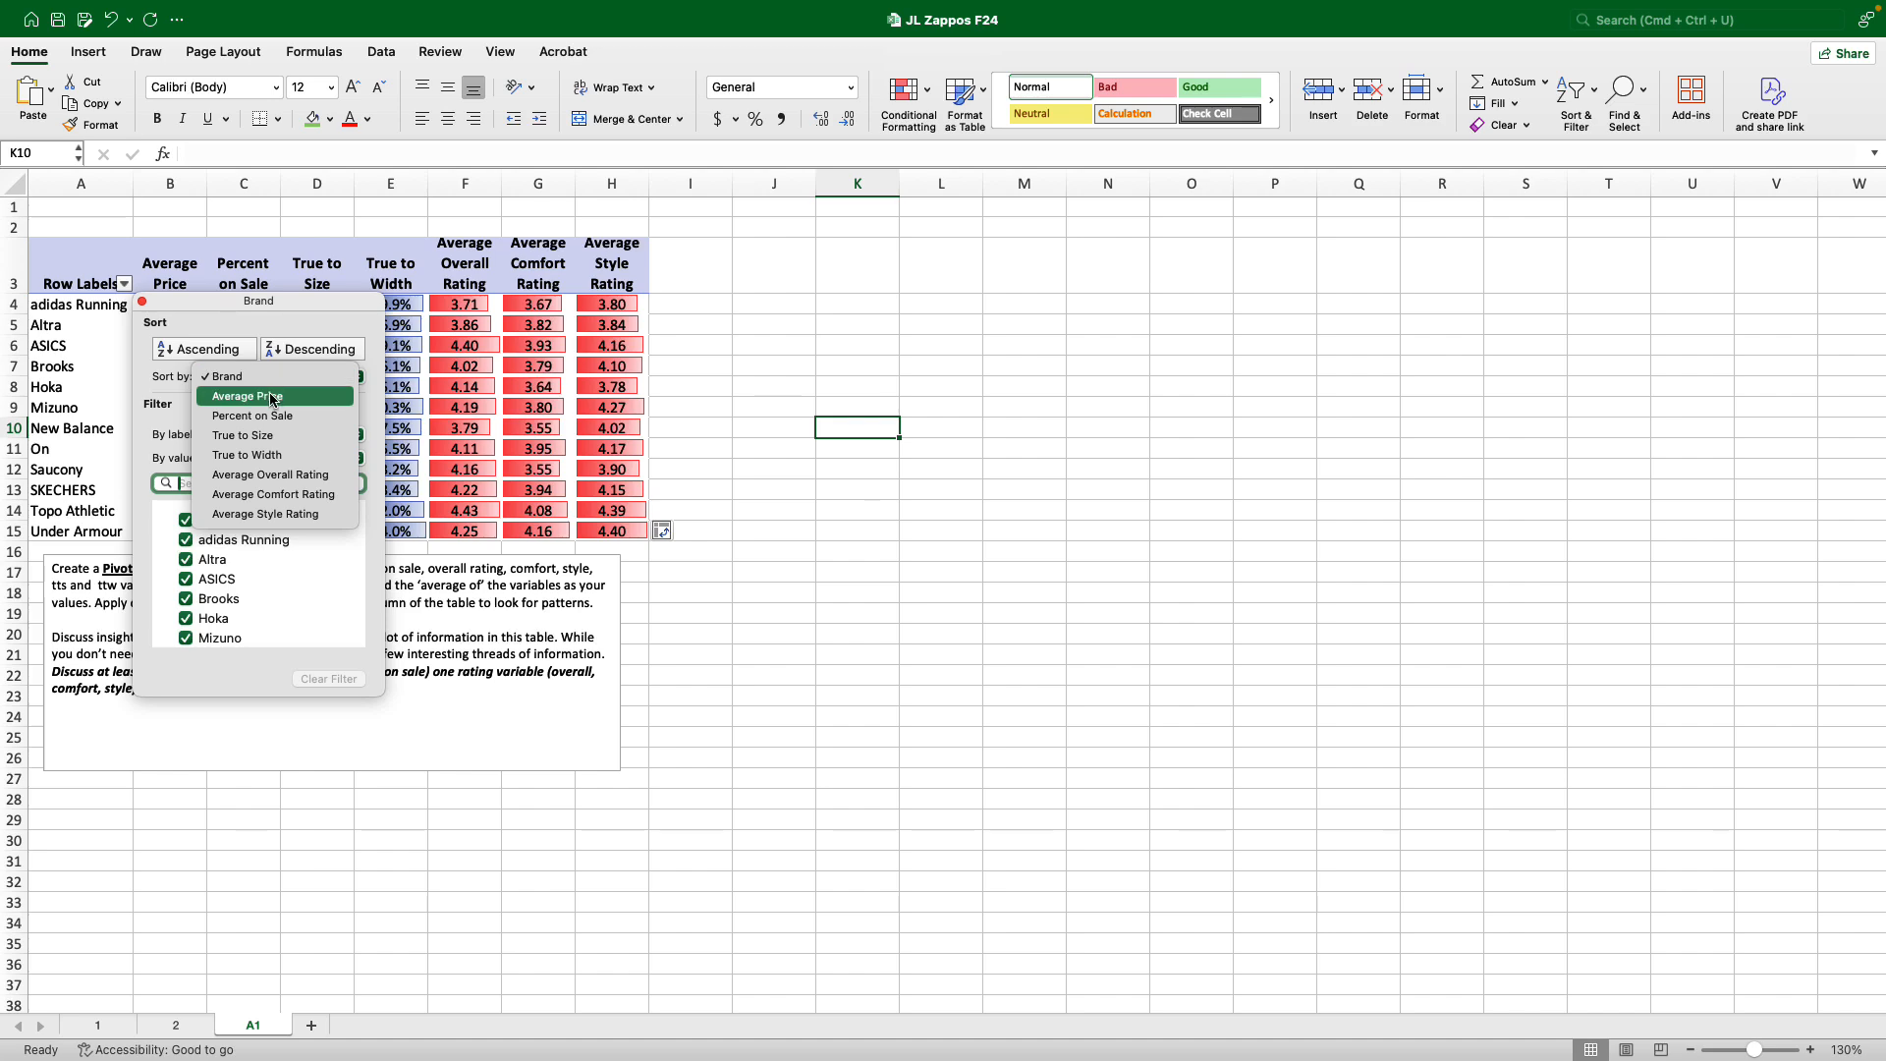
left_click(271, 397)
left_click(344, 352)
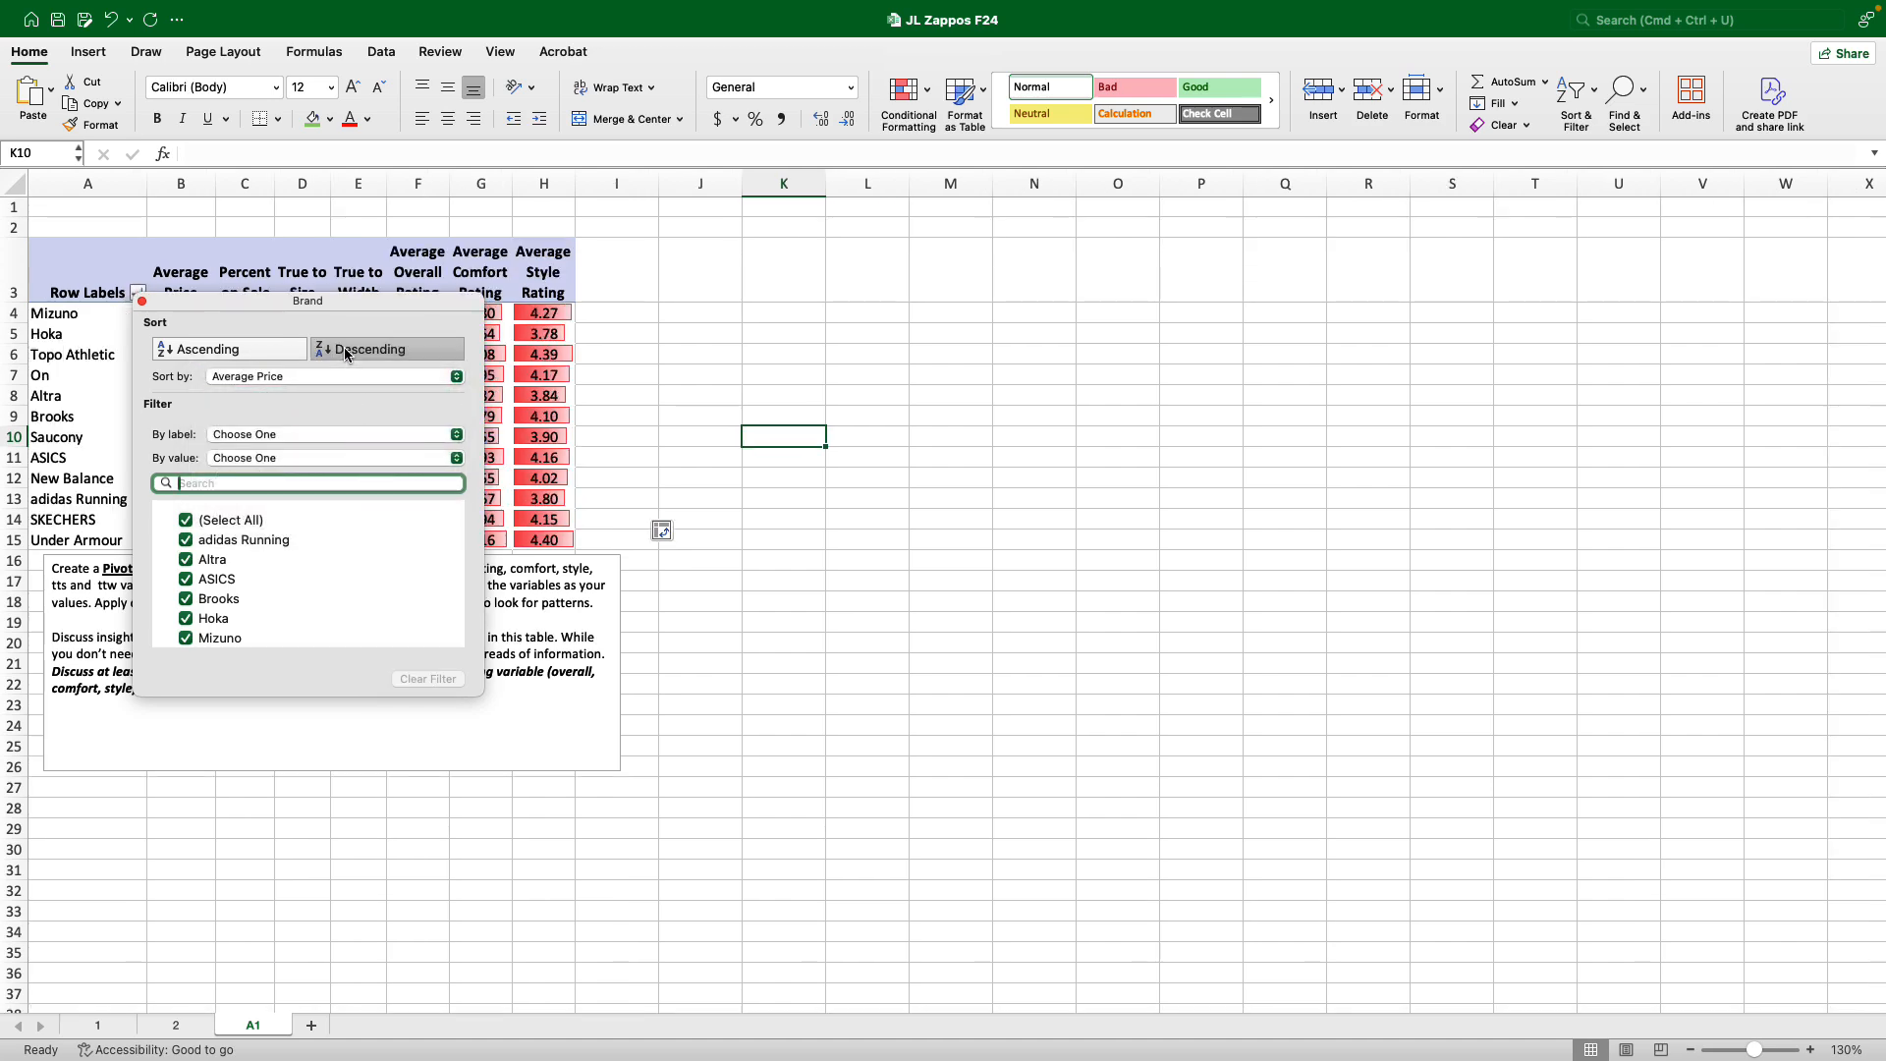
left_click(142, 302)
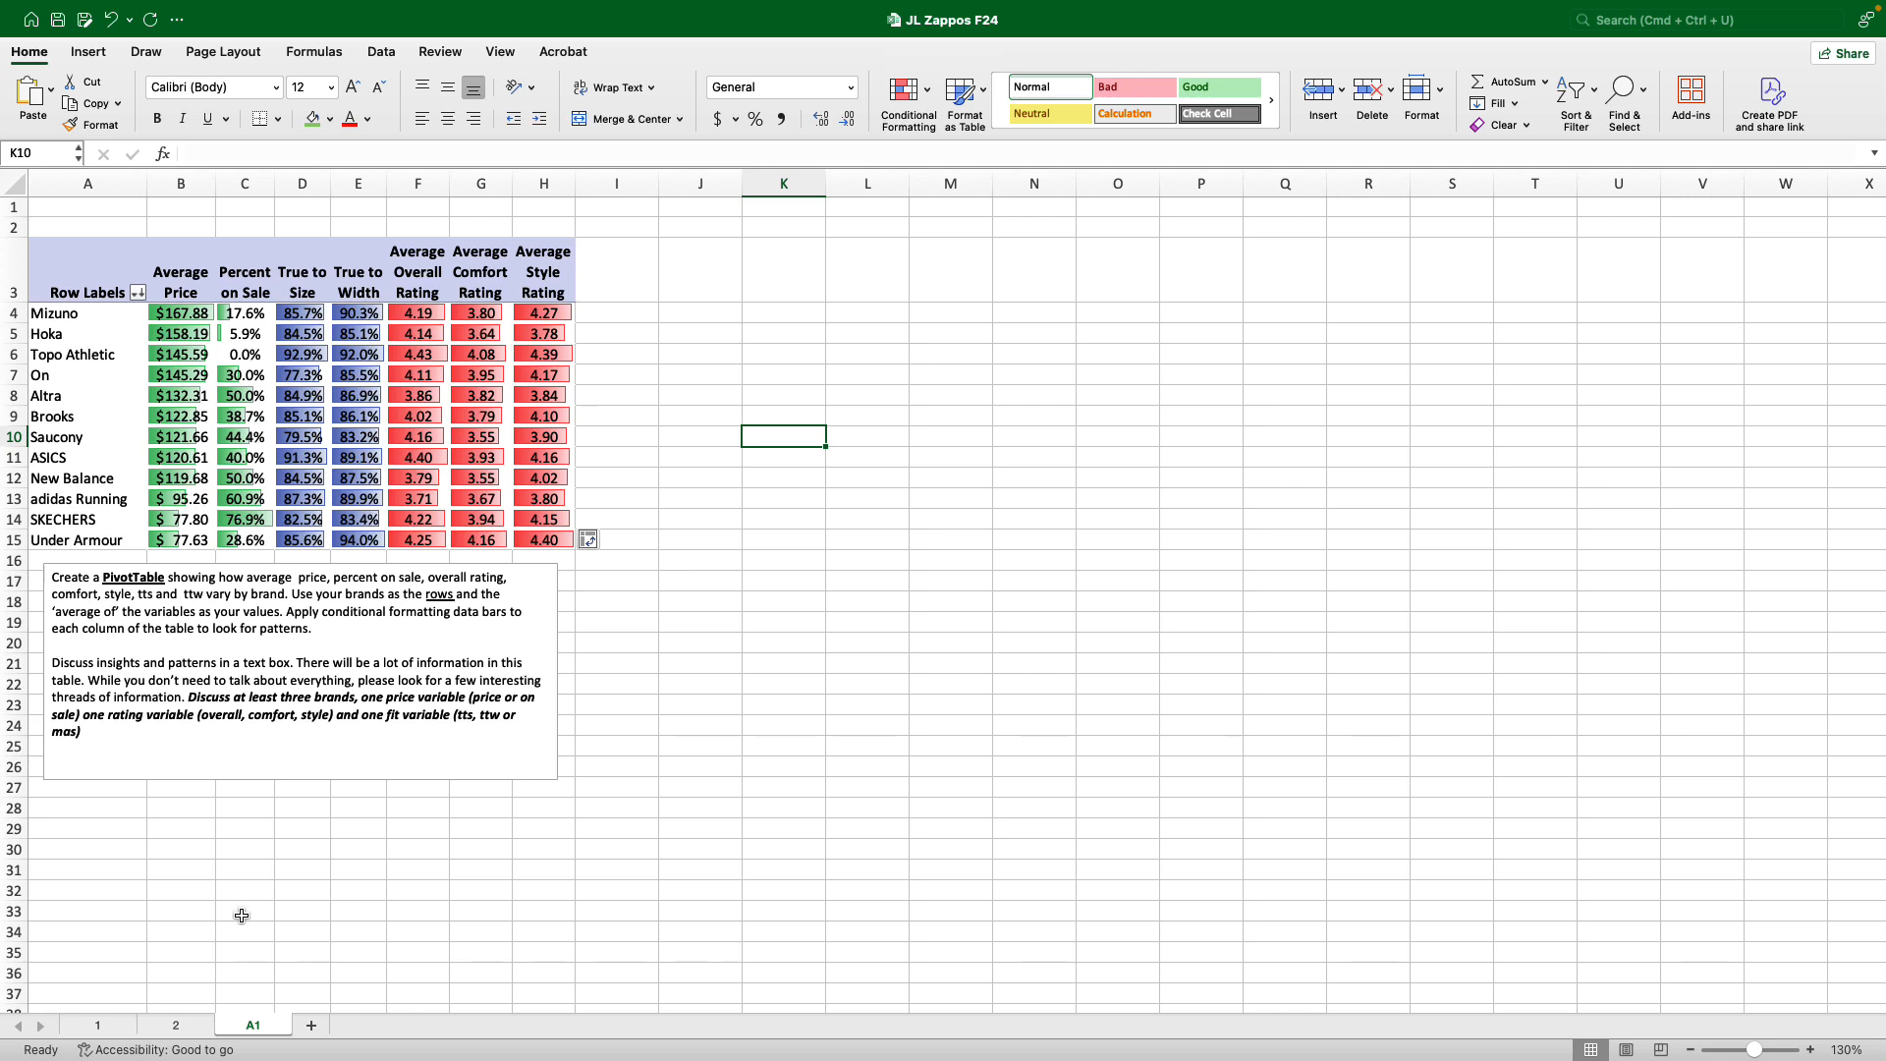
Resize the instructions text box to about 5.68" wide and 1.88" high so it fits its text.
left_click(556, 778)
left_click_drag(557, 779, 565, 837)
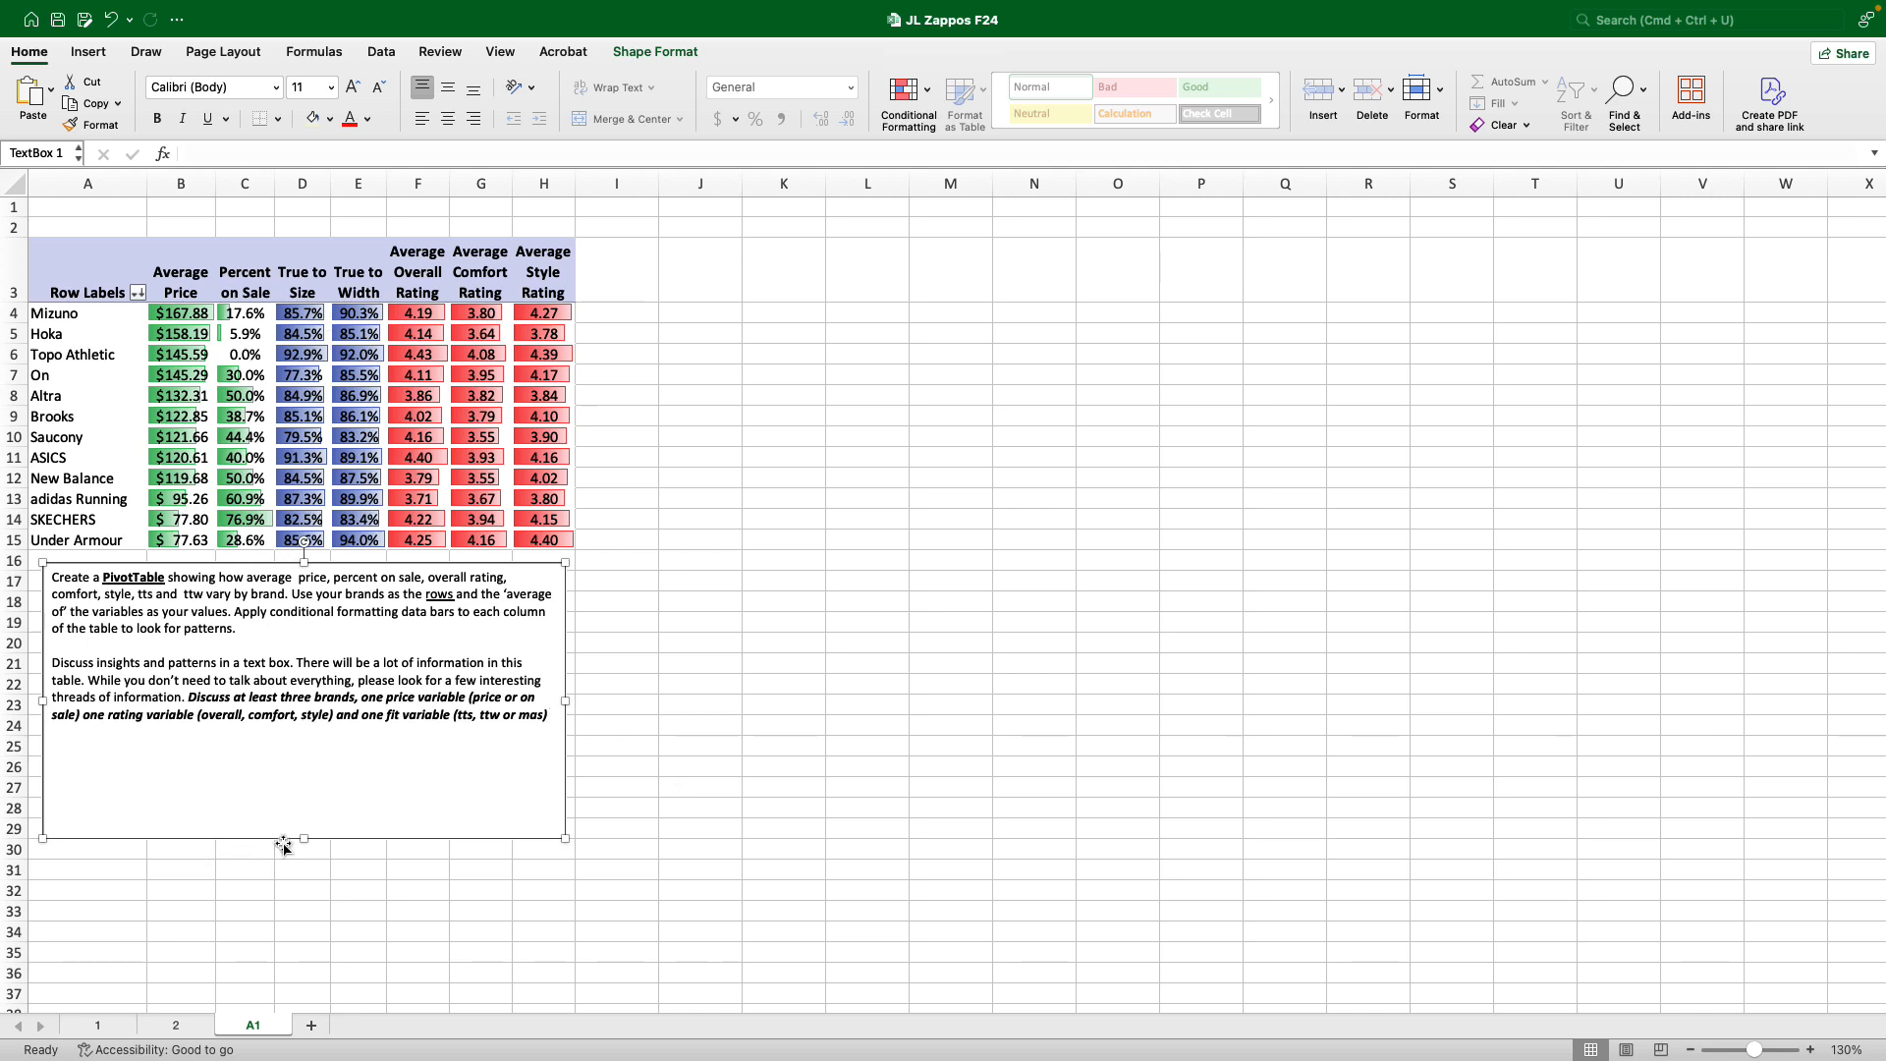
left_click_drag(303, 838, 305, 740)
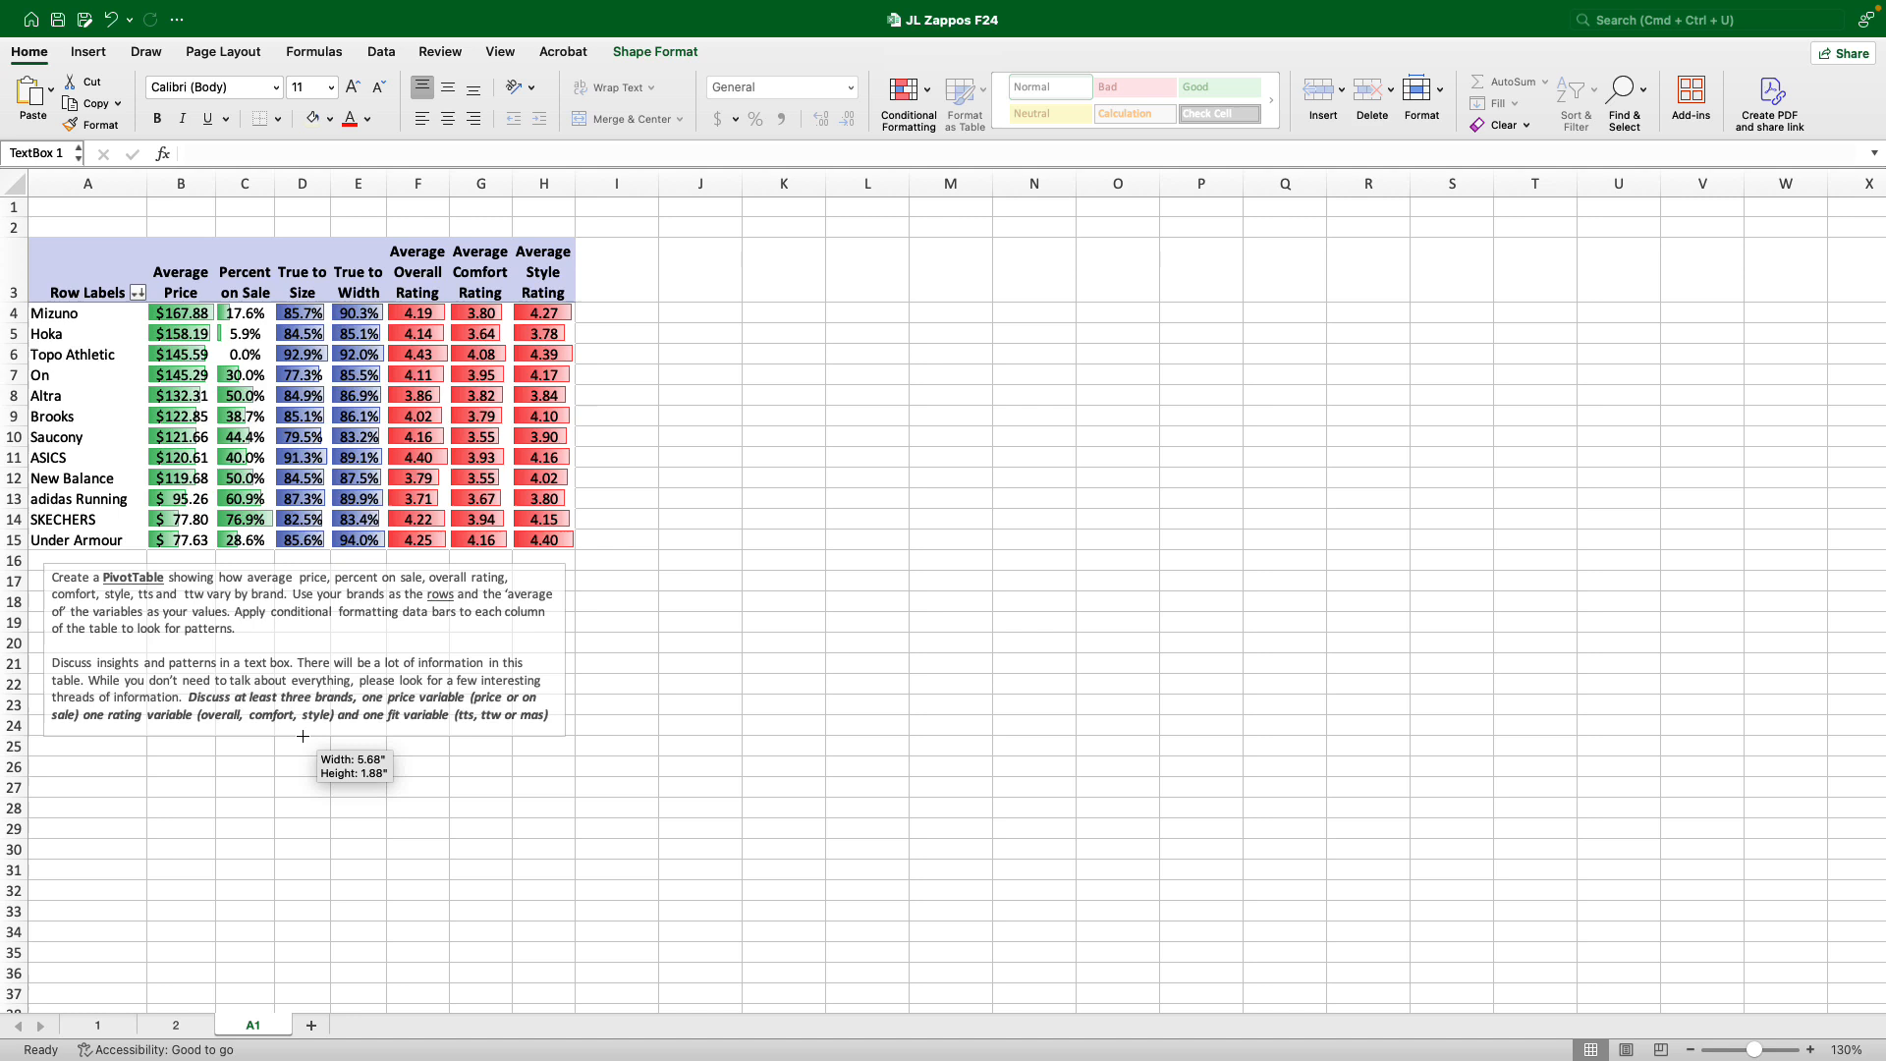
left_click(481, 831)
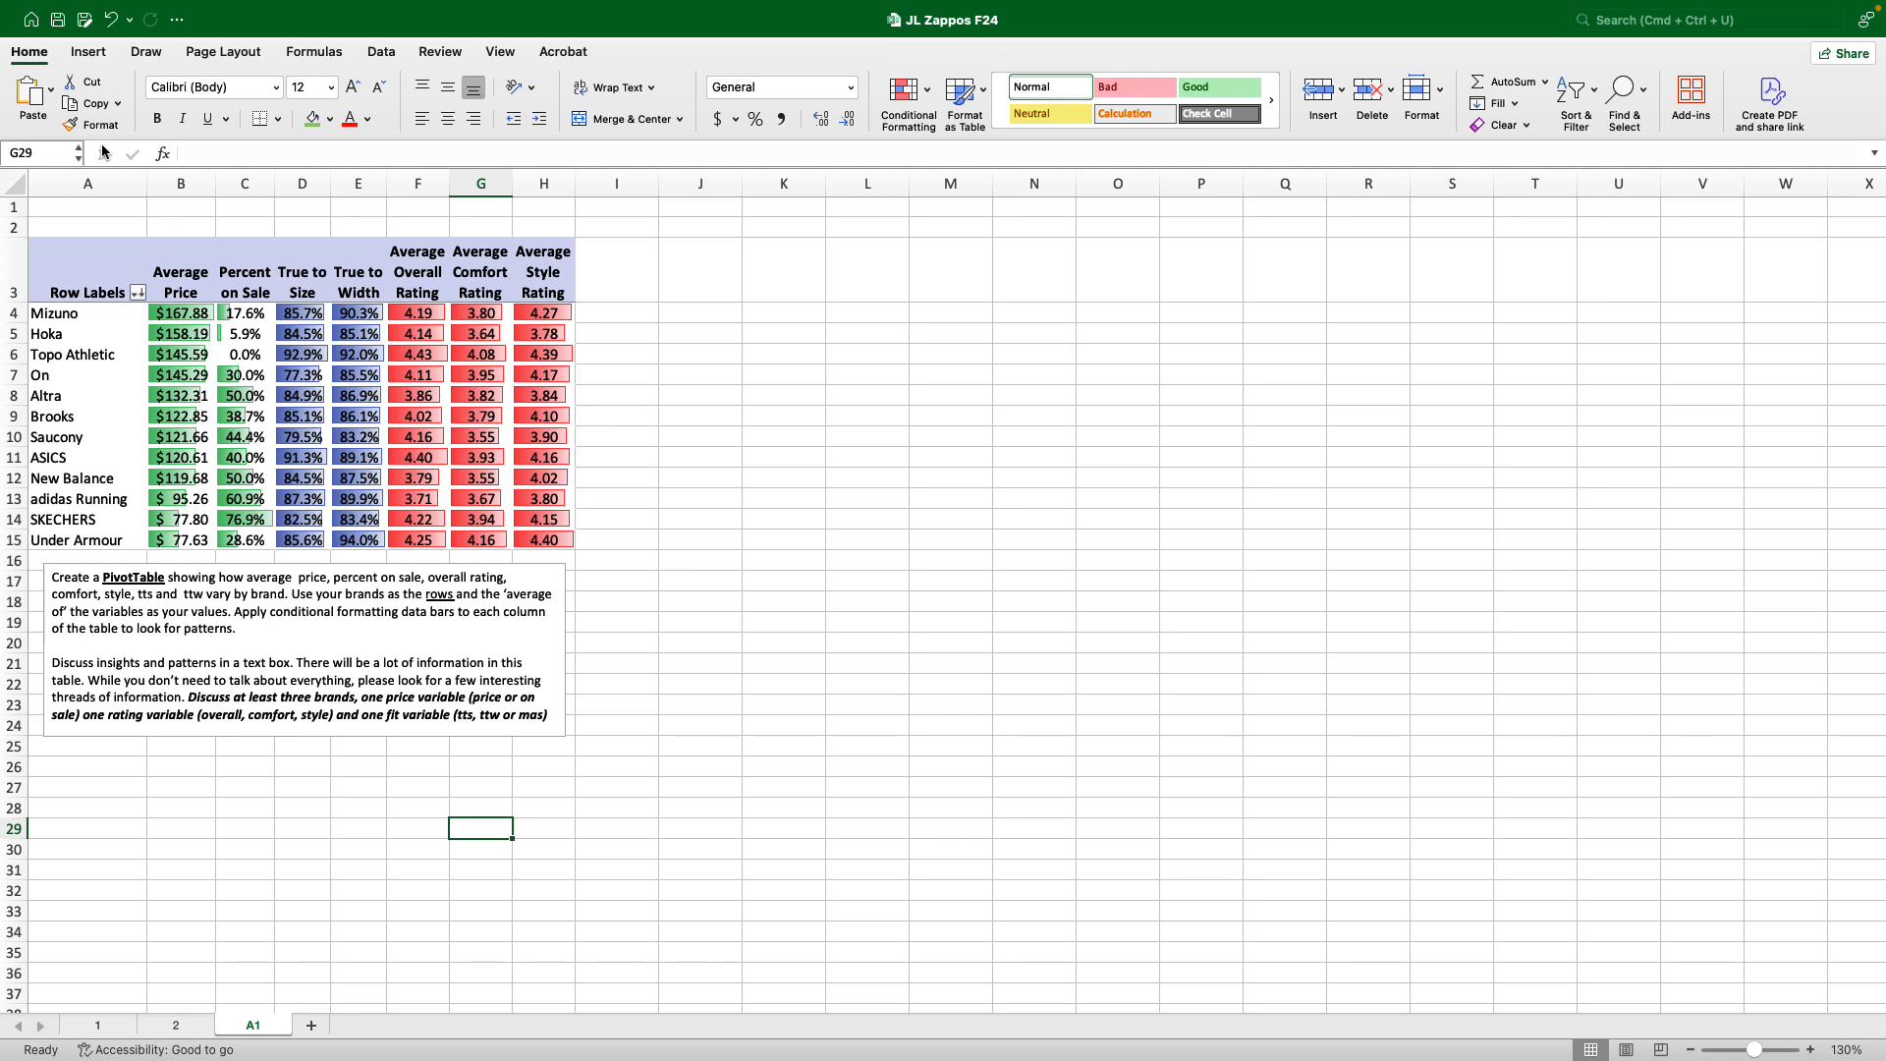
Draw a new text box directly beneath the instructions, covering about rows 25 to 33 across columns A to H.
left_click(88, 51)
left_click(1097, 94)
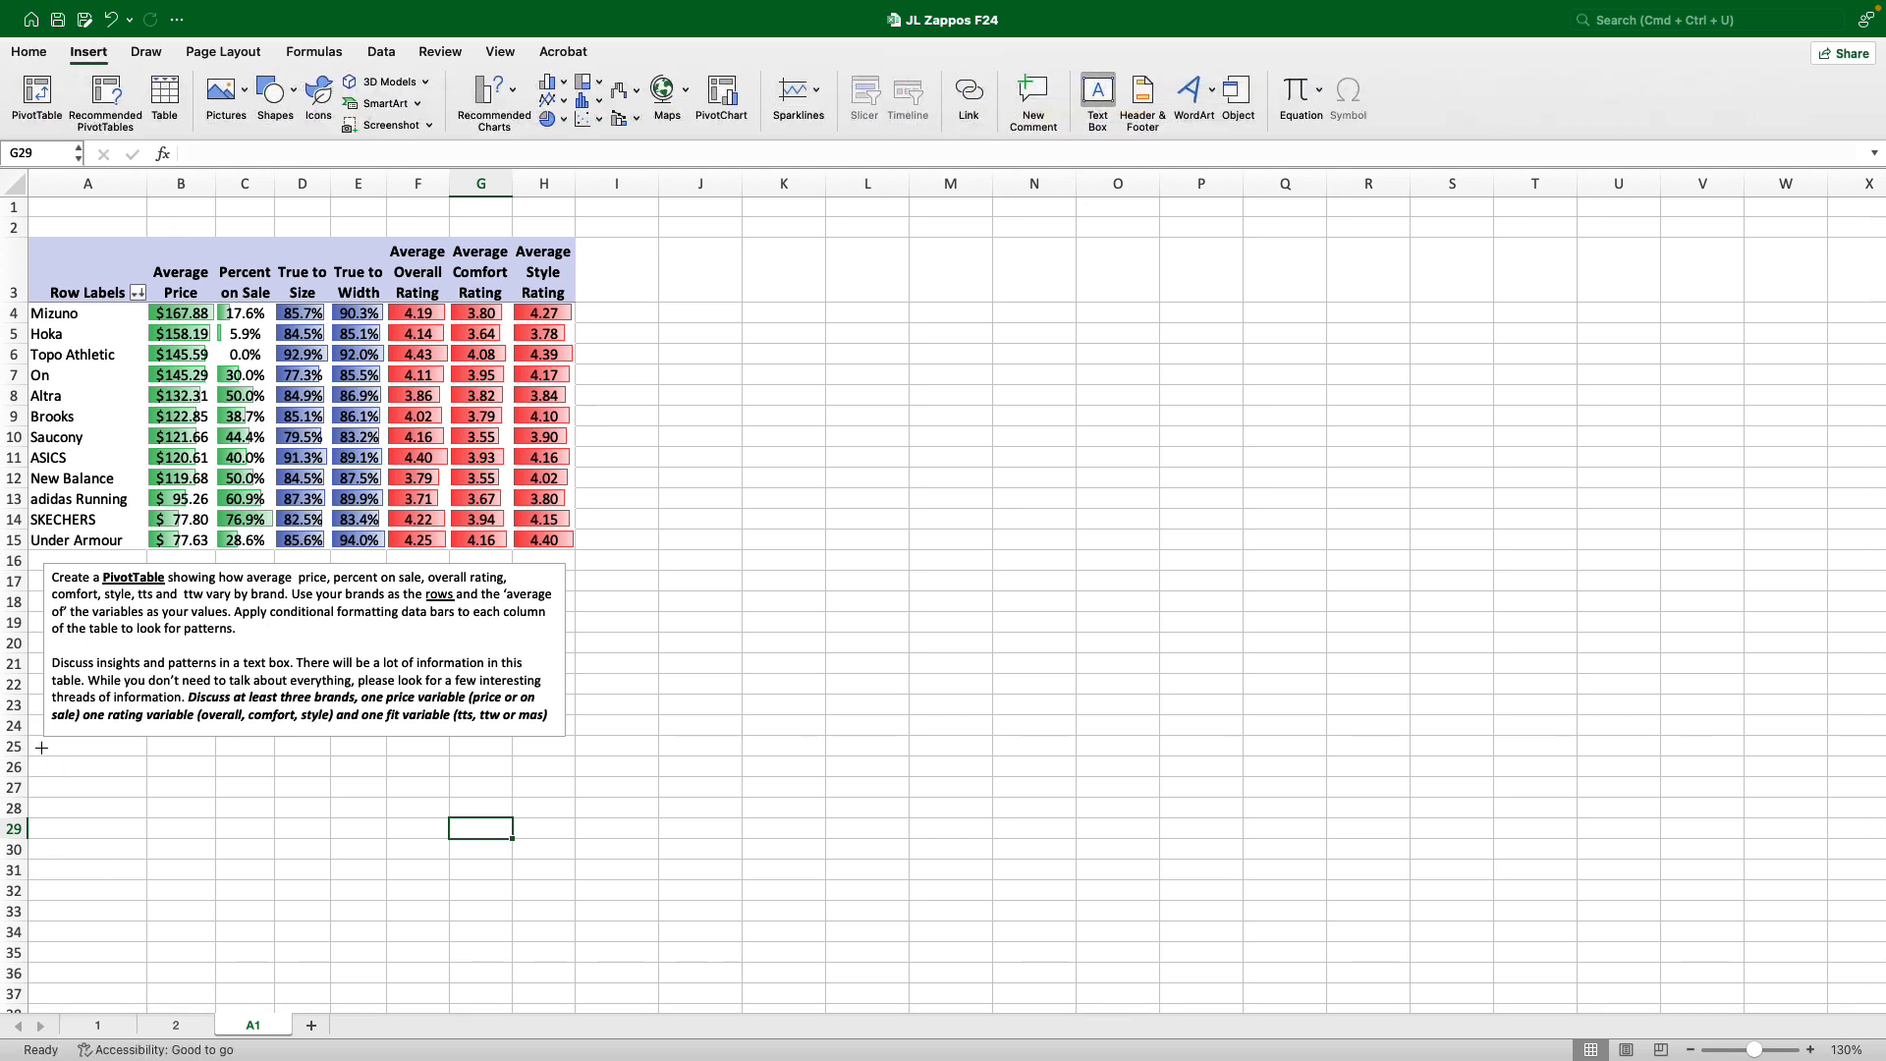
left_click_drag(41, 747, 557, 915)
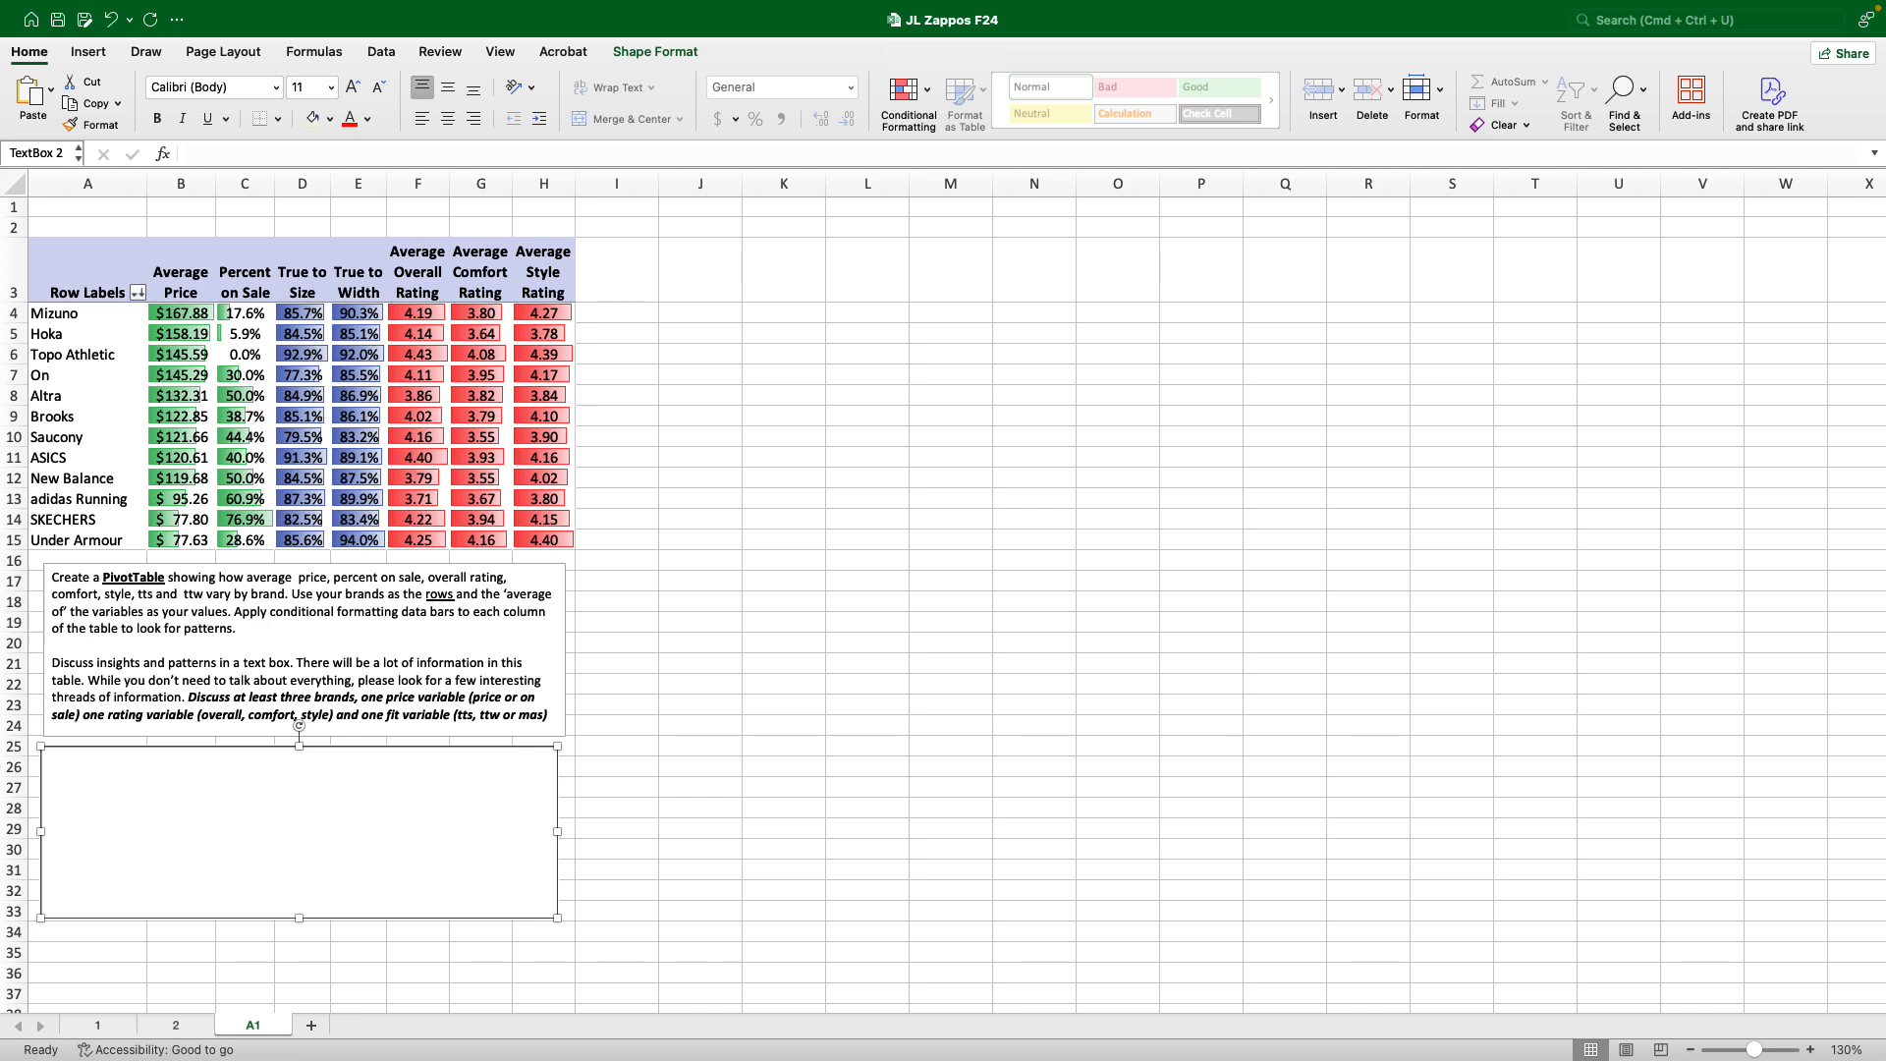
Write "Mizuno and Hoka are the two most expensive brands of shoe, while SKECHERS and Under Armour are two least expensive brands of shoes.".
type("Mizuno and Hoka are the two most expensive b")
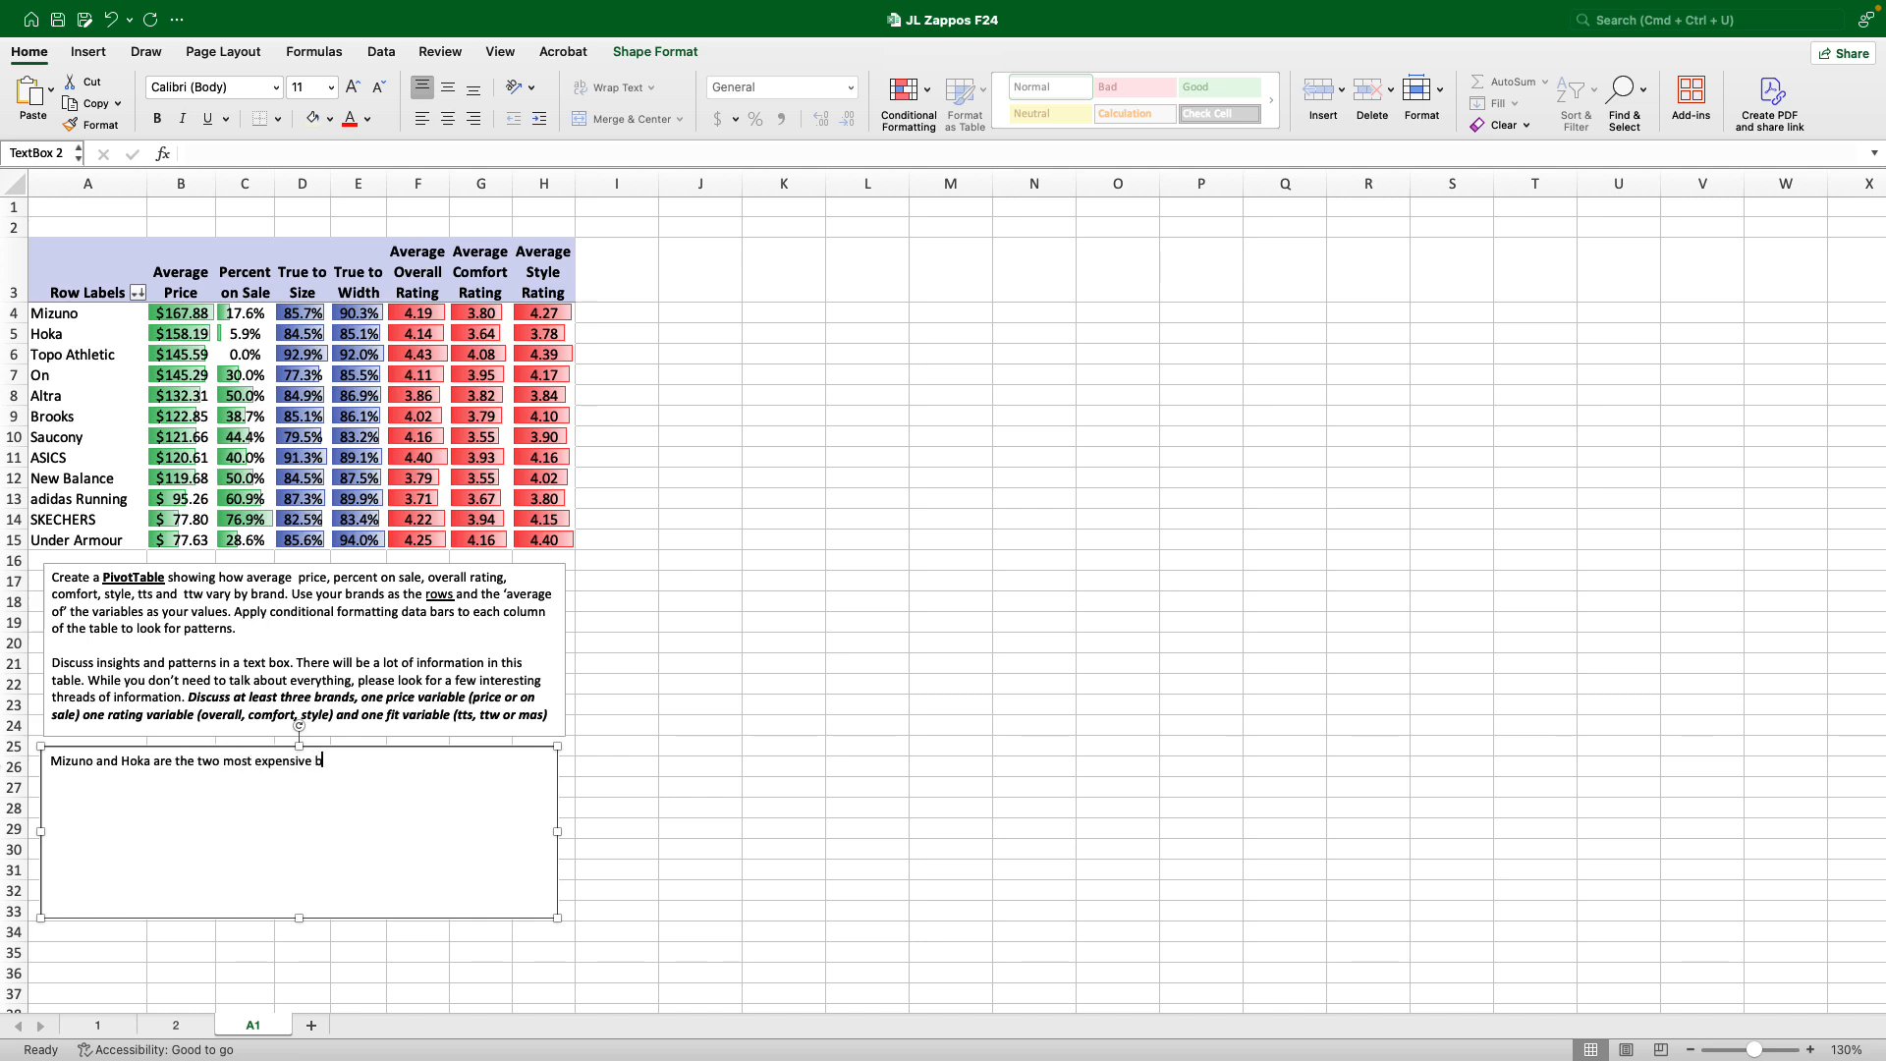
type("rands of shoe, while SKECHERS and Under A")
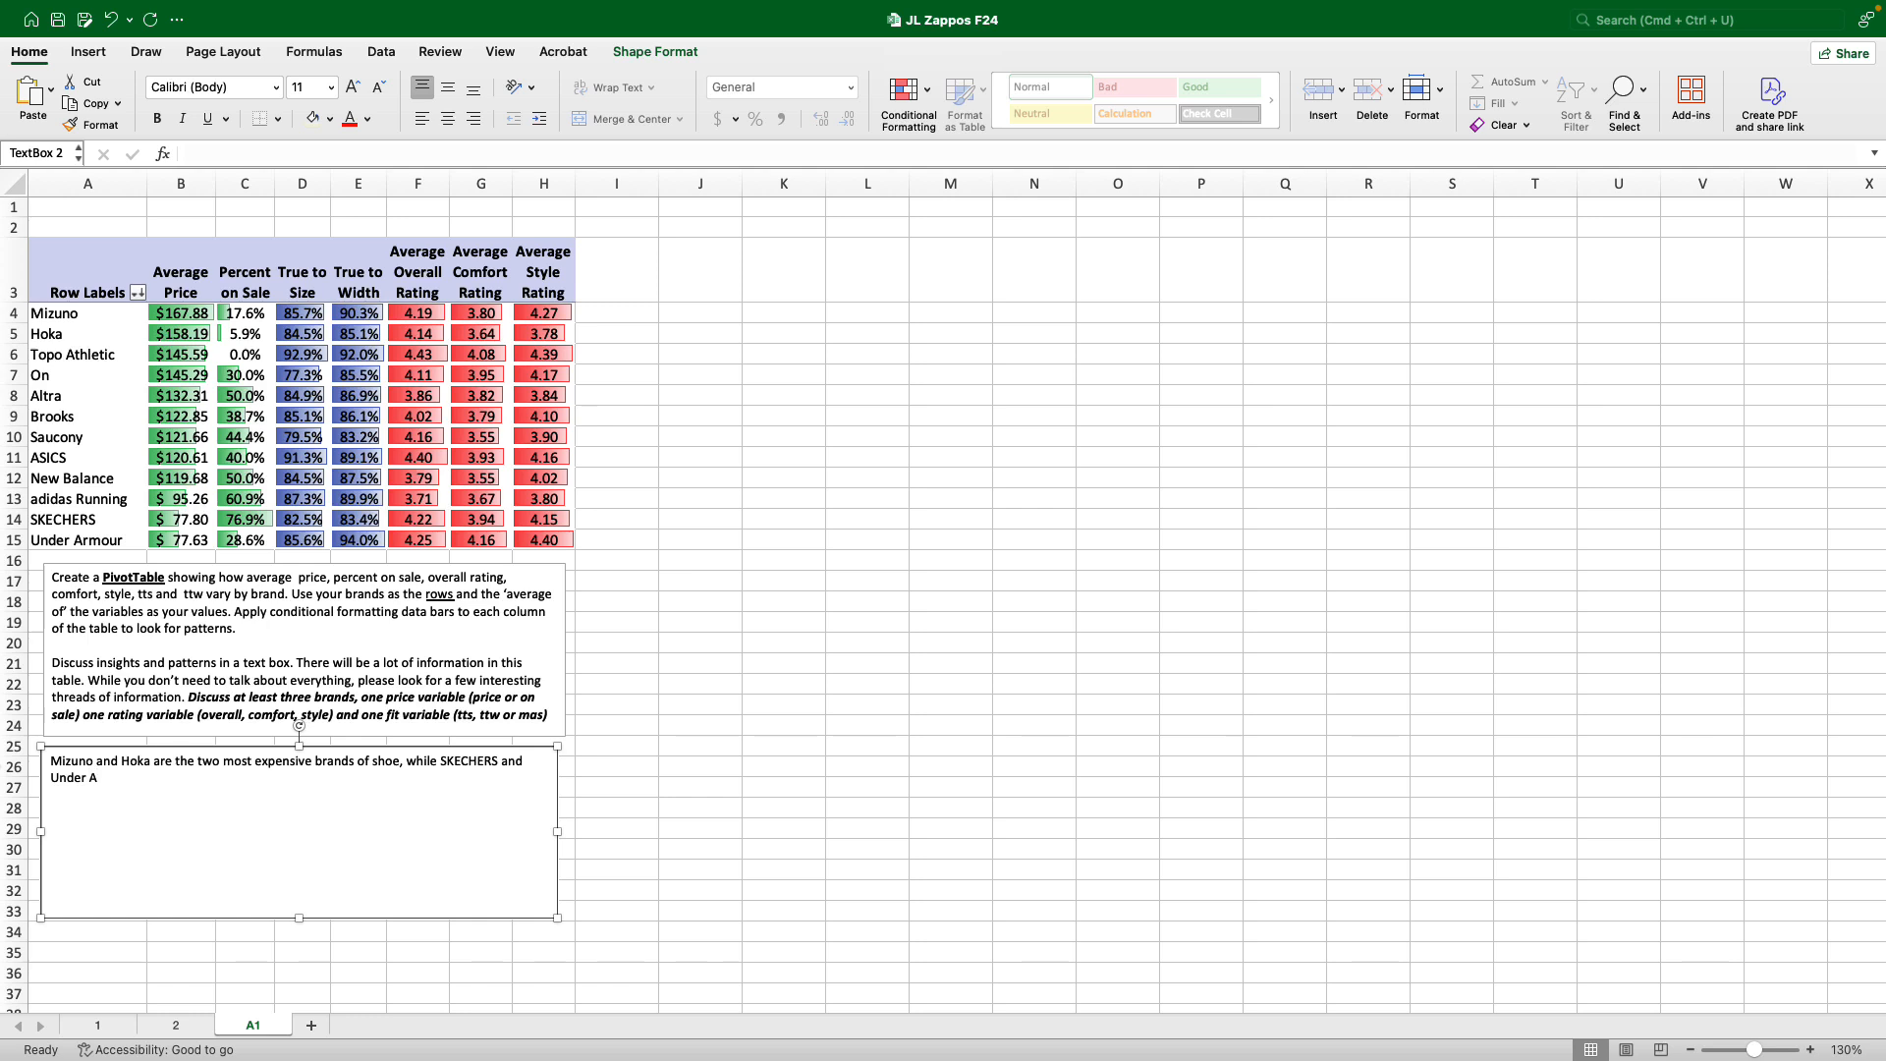
type("rmour")
type("are two least expensive brands of shoes.")
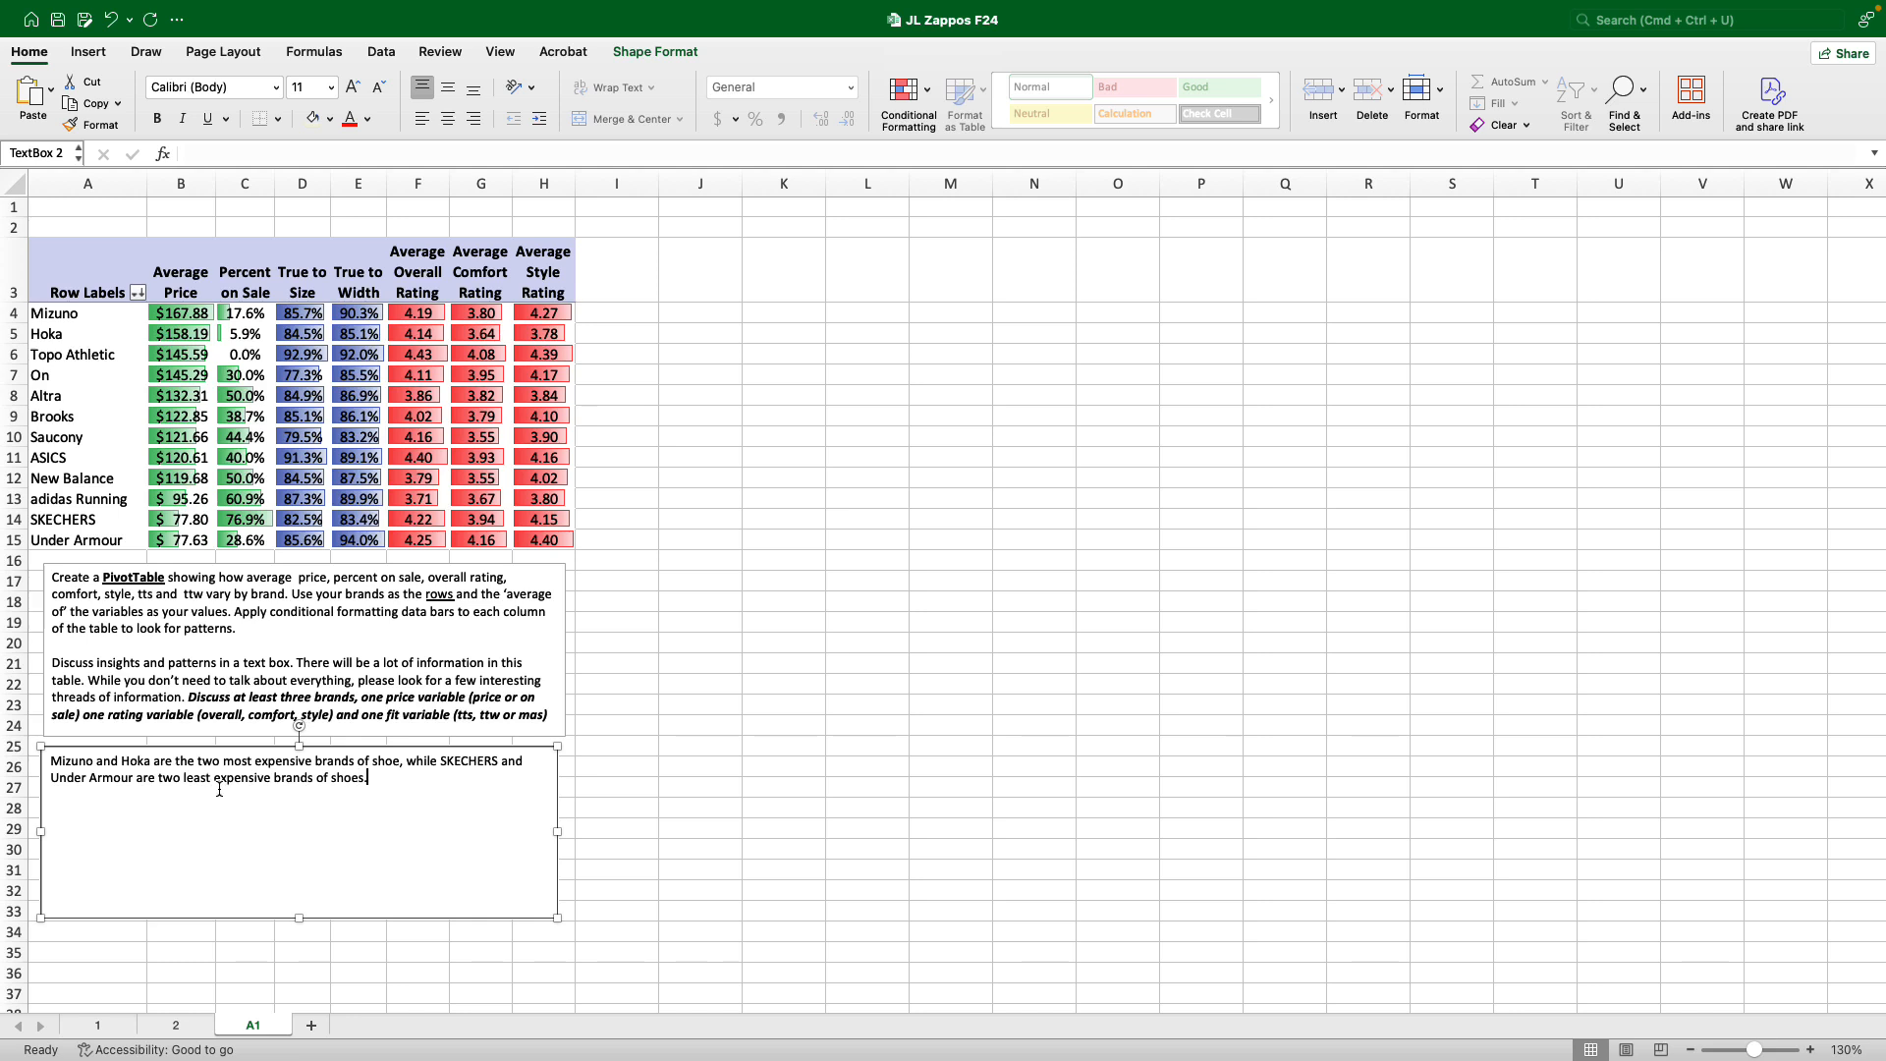
Continue the paragraph with "Generally, more expensive brands of shoes have fewer models on sale".
type(" Generally, more expensive shoes tend to be")
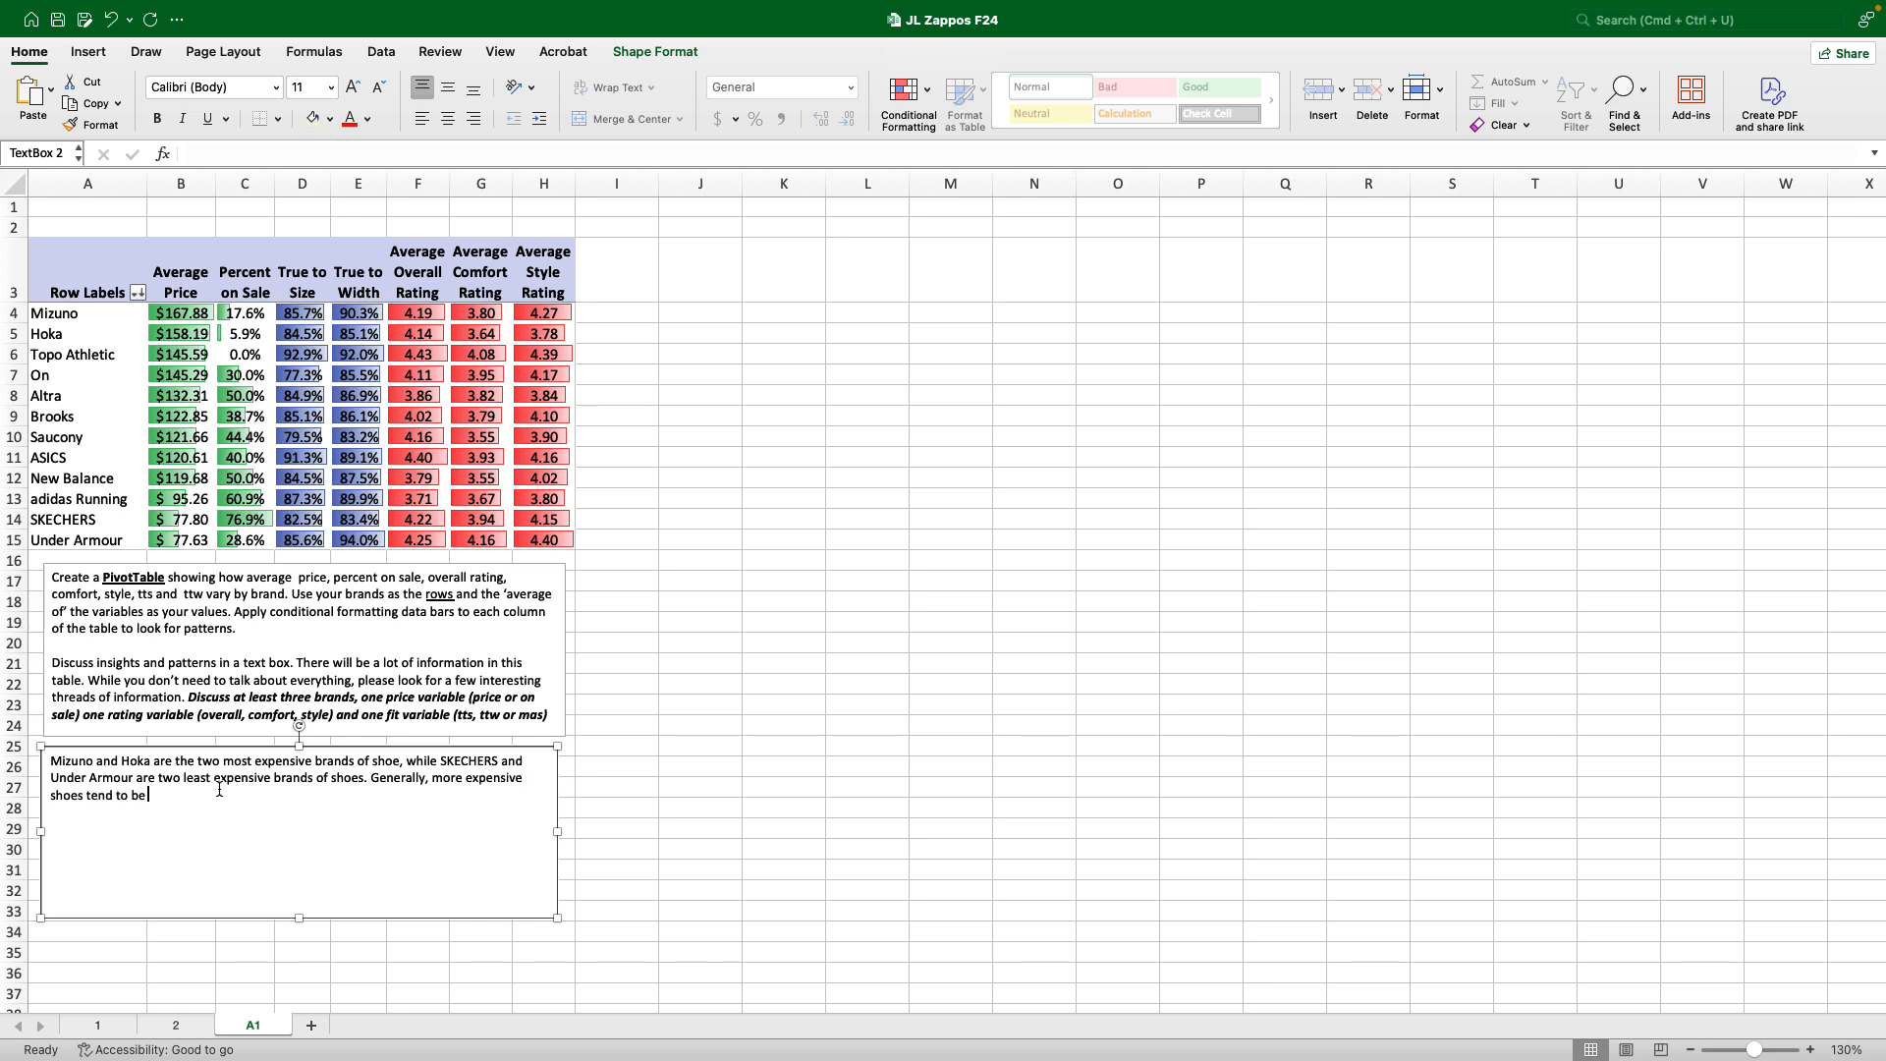
type(" less")
key("BackSpace")
key("BackSpace")
key("BackSpace")
key("BackSpace")
key("BackSpace")
key("BackSpace")
key("BackSpace")
key("BackSpace")
key("BackSpace")
key("BackSpace")
key("BackSpace")
key("BackSpace")
key("BackSpace")
key("BackSpace")
key("BackSpace")
key("BackSpace")
key("BackSpace")
key("BackSpace")
key("BackSpace")
key("BackSpace")
key("BackSpace")
type("brands of sh")
type("oes are")
type(" less lik")
key("BackSpace")
key("BackSpace")
key("BackSpace")
key("BackSpace")
key("BackSpace")
key("BackSpace")
key("BackSpace")
key("BackSpace")
type("have fewer models on sale")
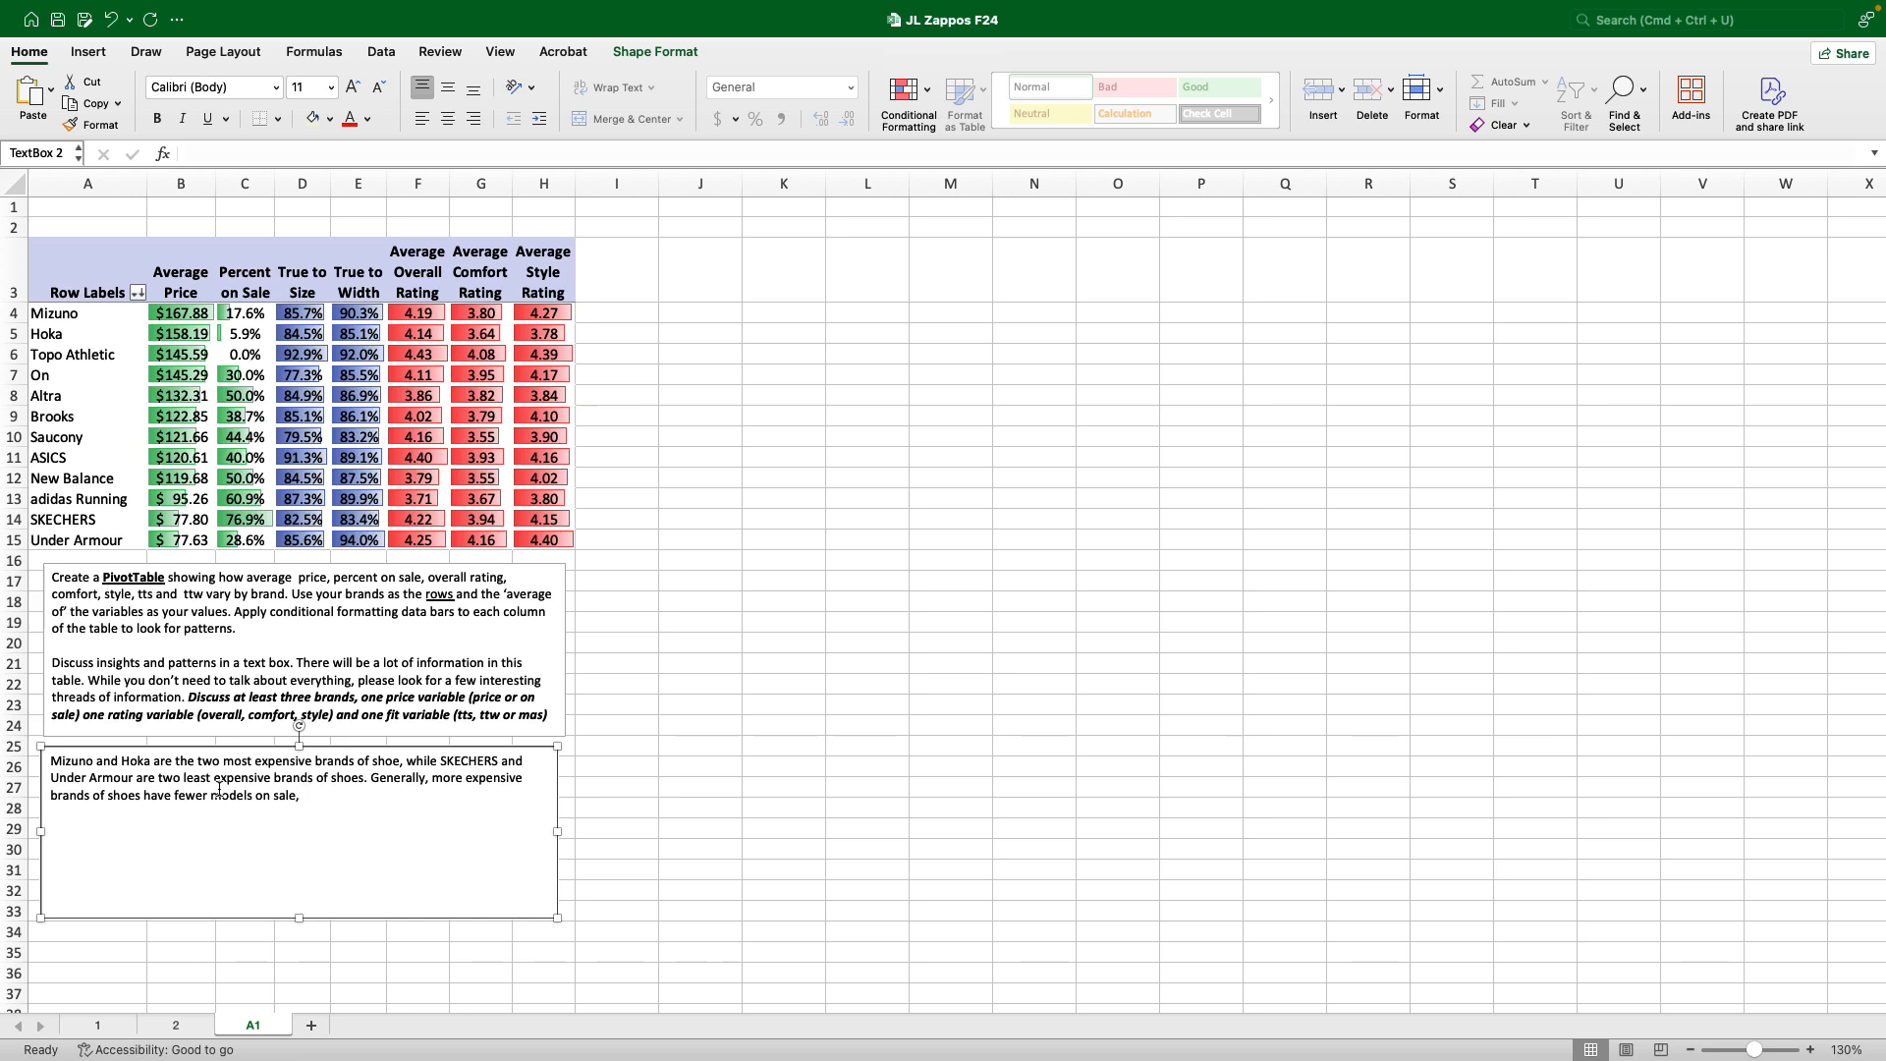
Finish the paragraph with "(and vice versa), the exception is Under Armour which seems to sell at a generally low price point.".
type(", with the e")
key("BackSpace")
key("BackSpace")
key("BackSpace")
key("BackSpace")
key("BackSpace")
key("BackSpace")
key("BackSpace")
key("BackSpace")
key("BackSpace")
key("BackSpace")
type("(and vice cer")
key("BackSpace")
key("BackSpace")
key("BackSpace")
type("versa), the exception is Under Armour")
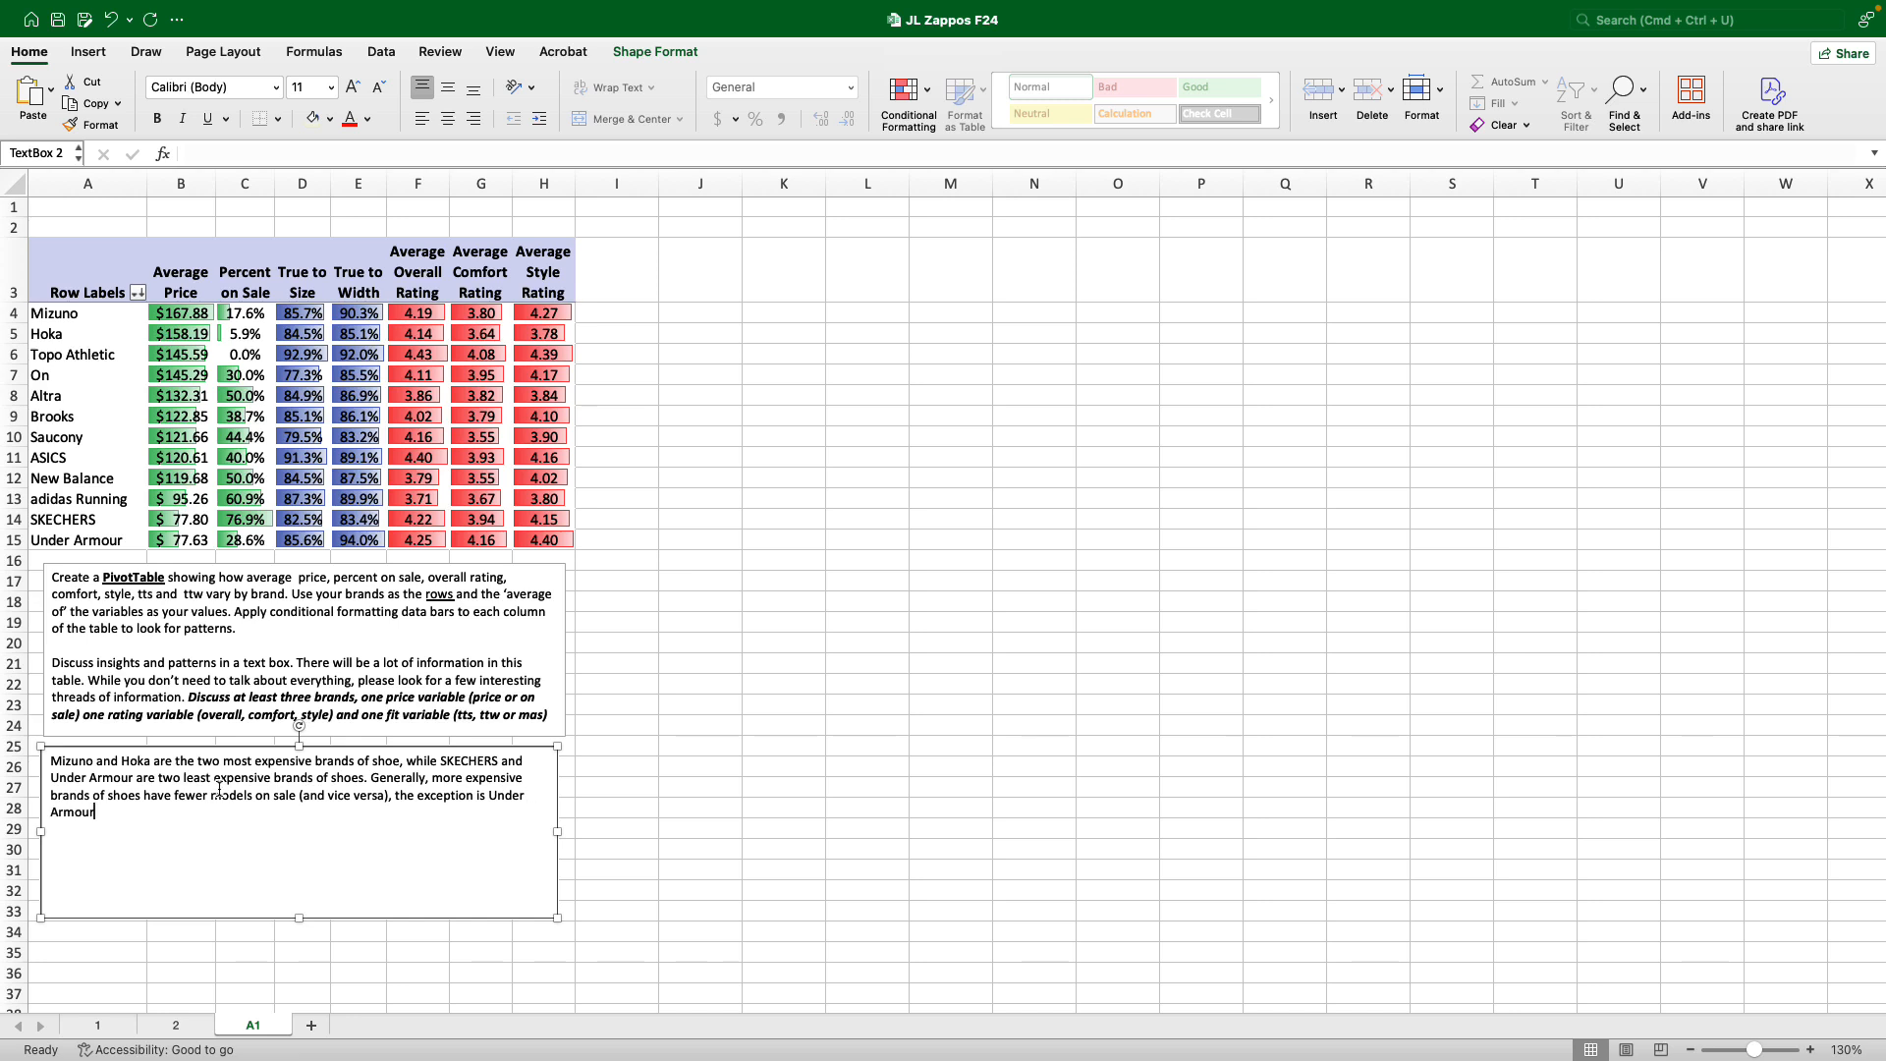
type(" that")
key("BackSpace")
key("BackSpace")
key("BackSpace")
key("BackSpace")
type("which seems to sell at a generally low price point.")
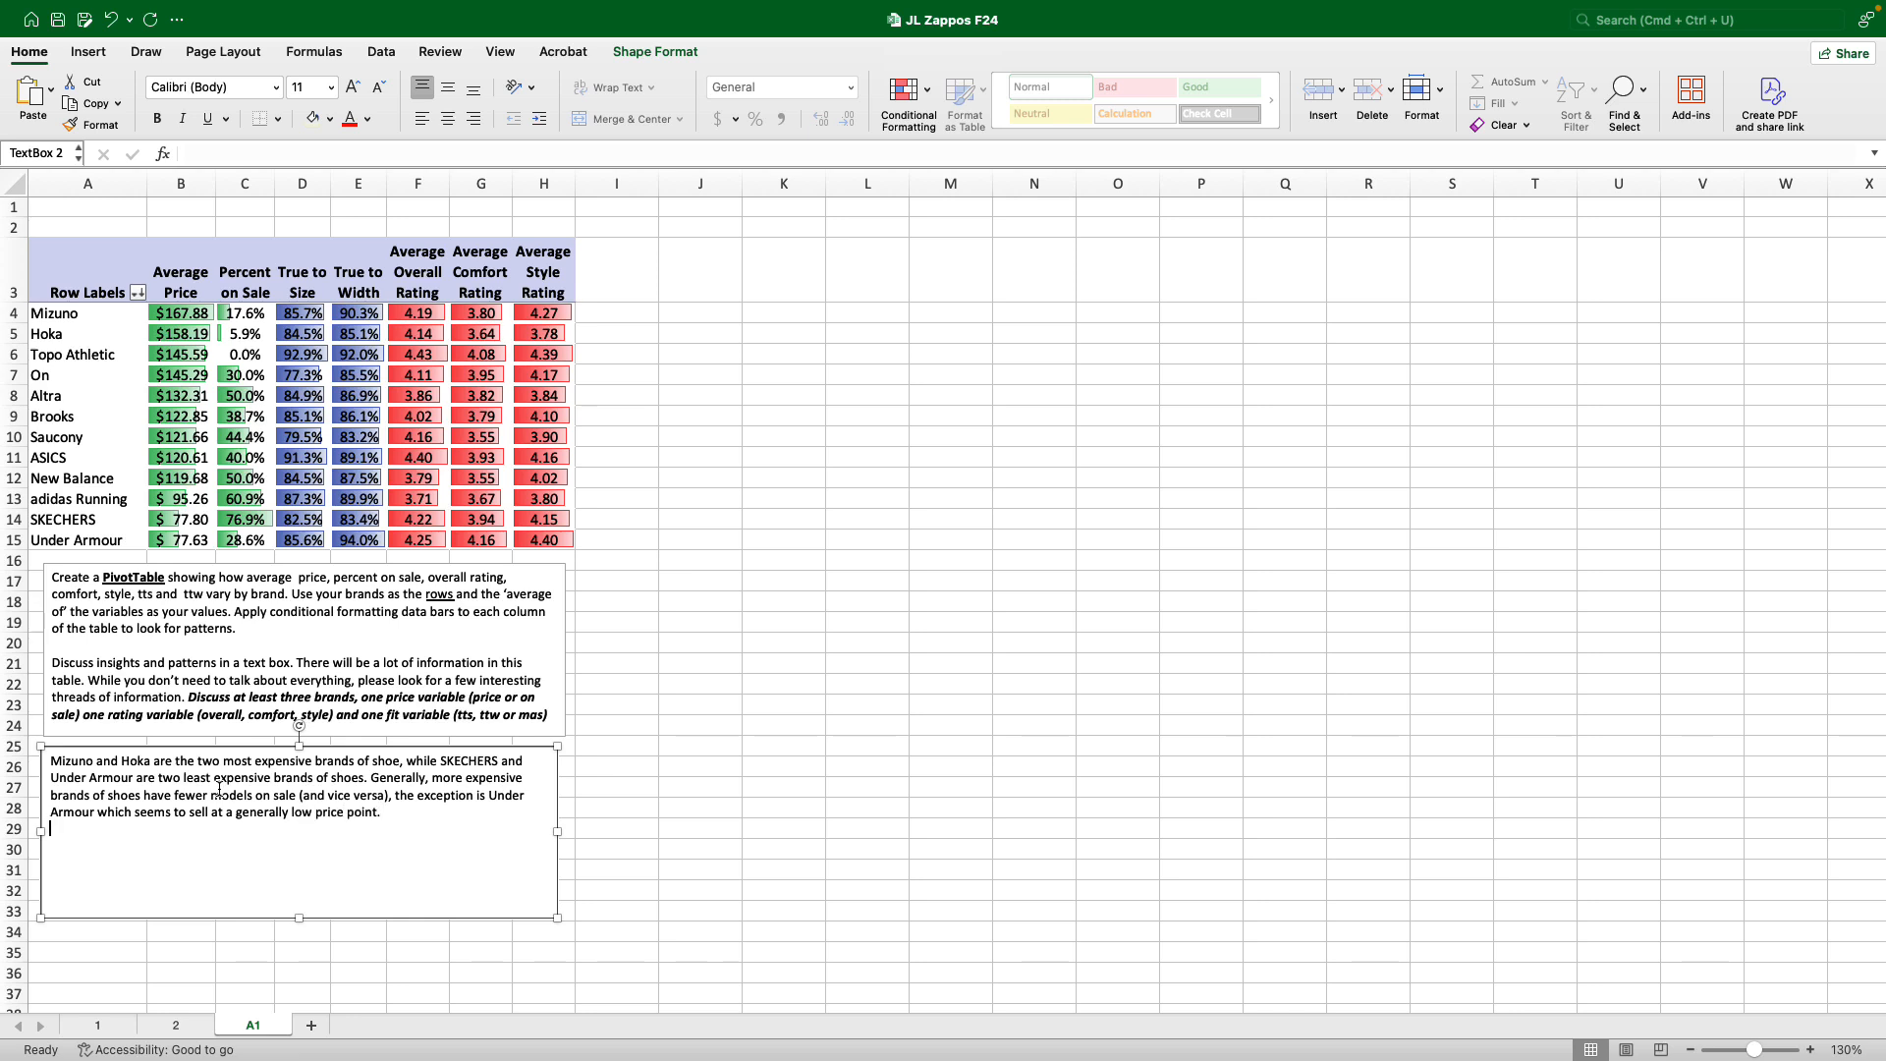
key("Return")
Sort the PivotTable's brands by True to Size in descending order.
left_click(138, 293)
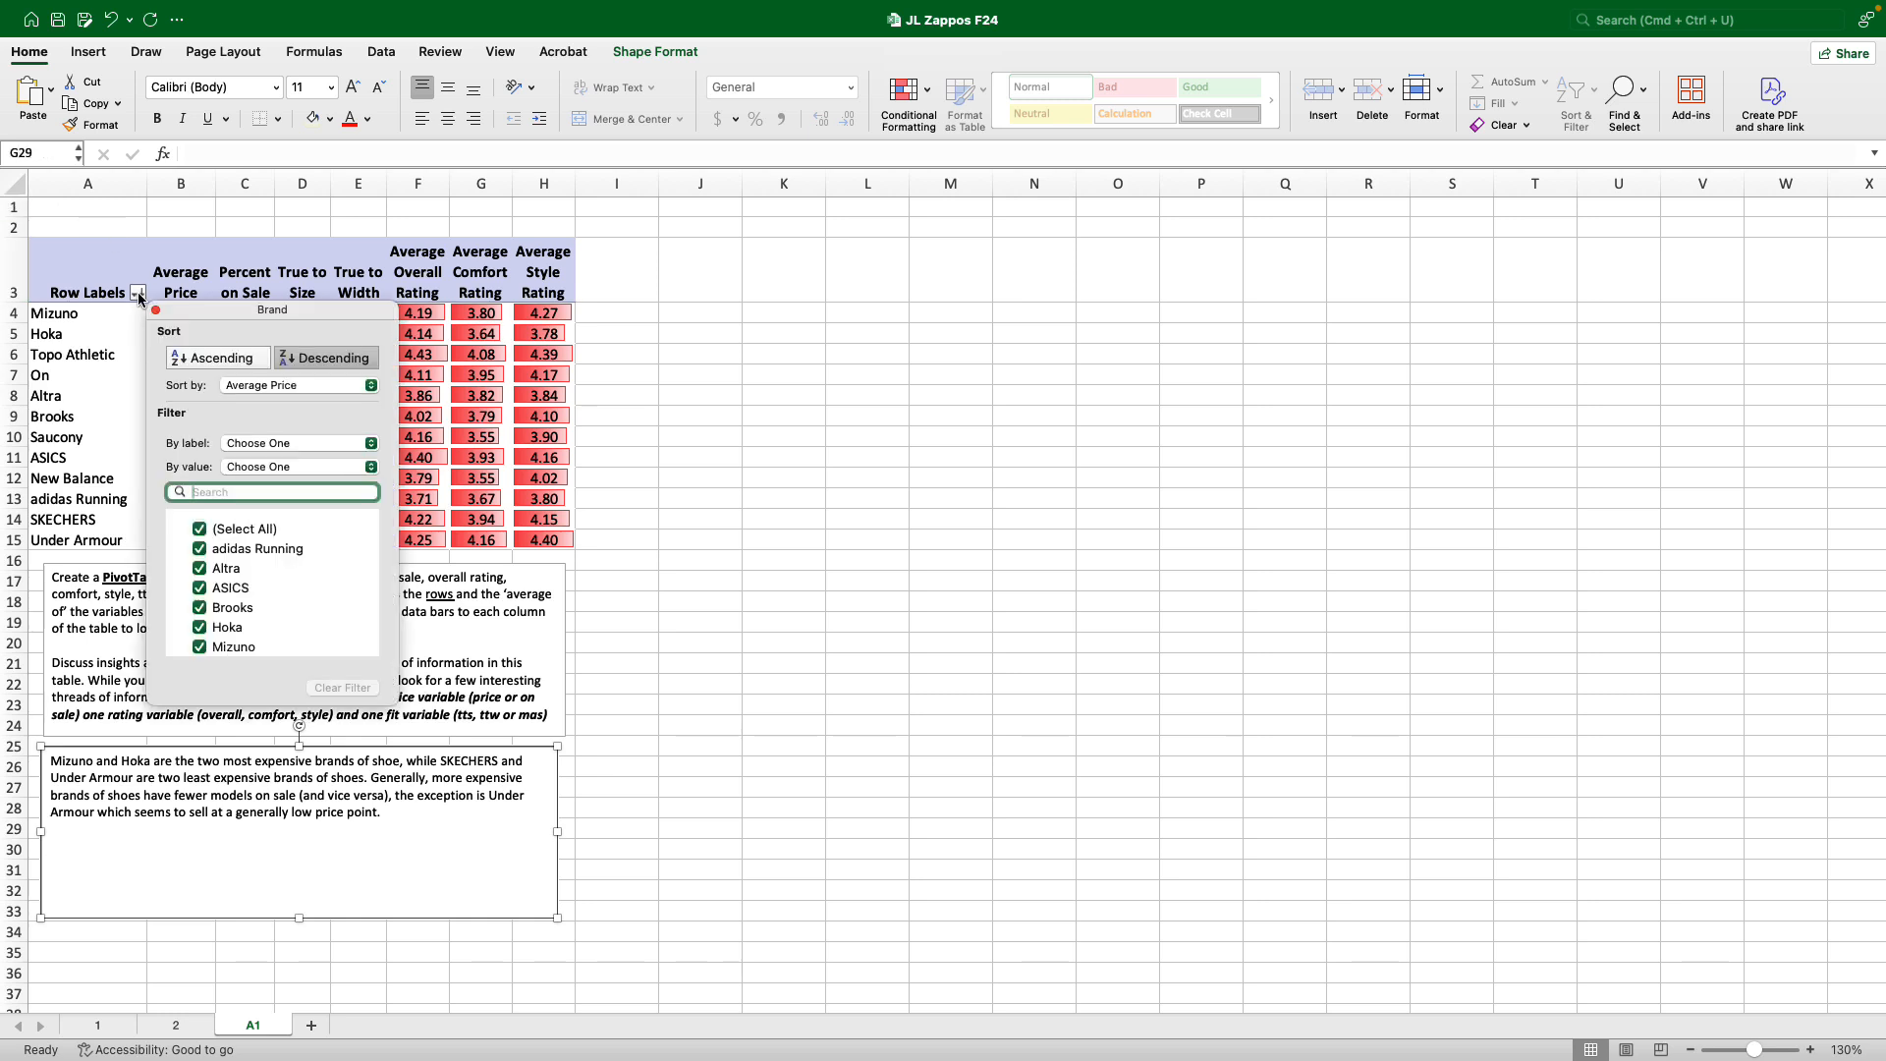
left_click(244, 385)
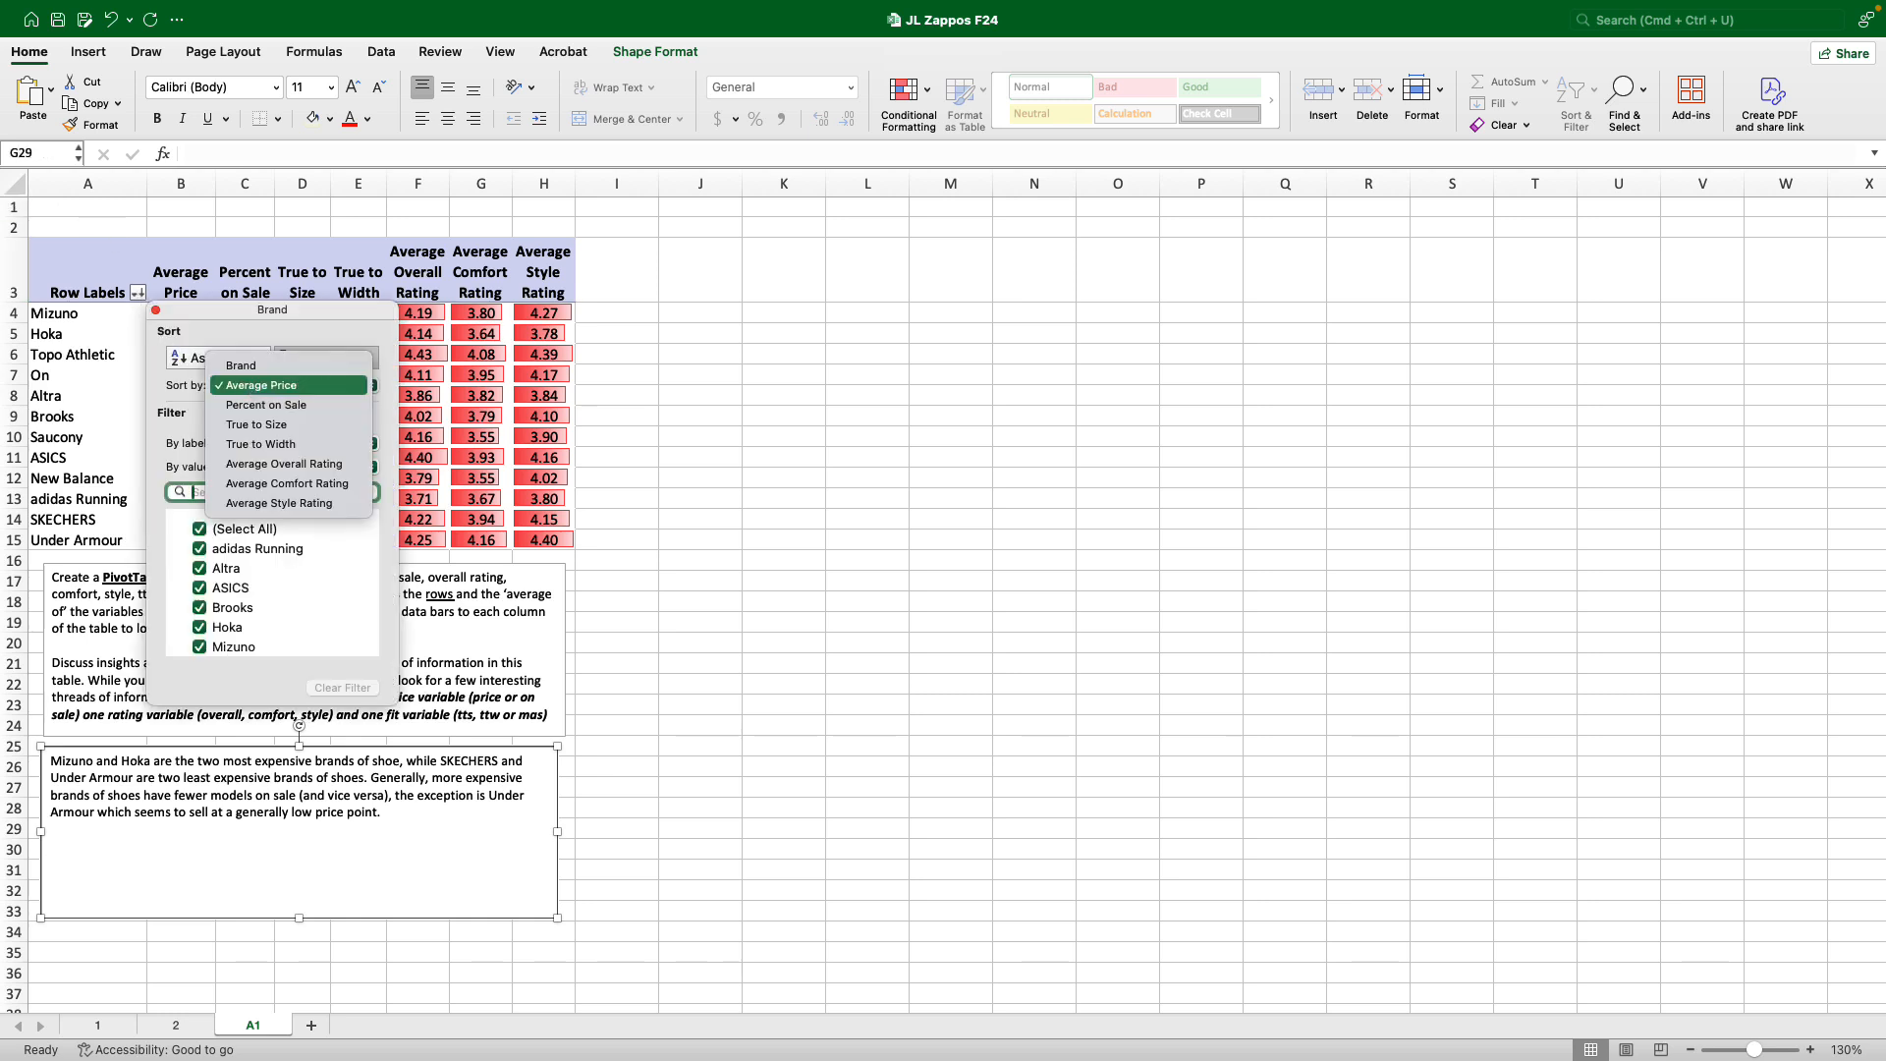
left_click(256, 424)
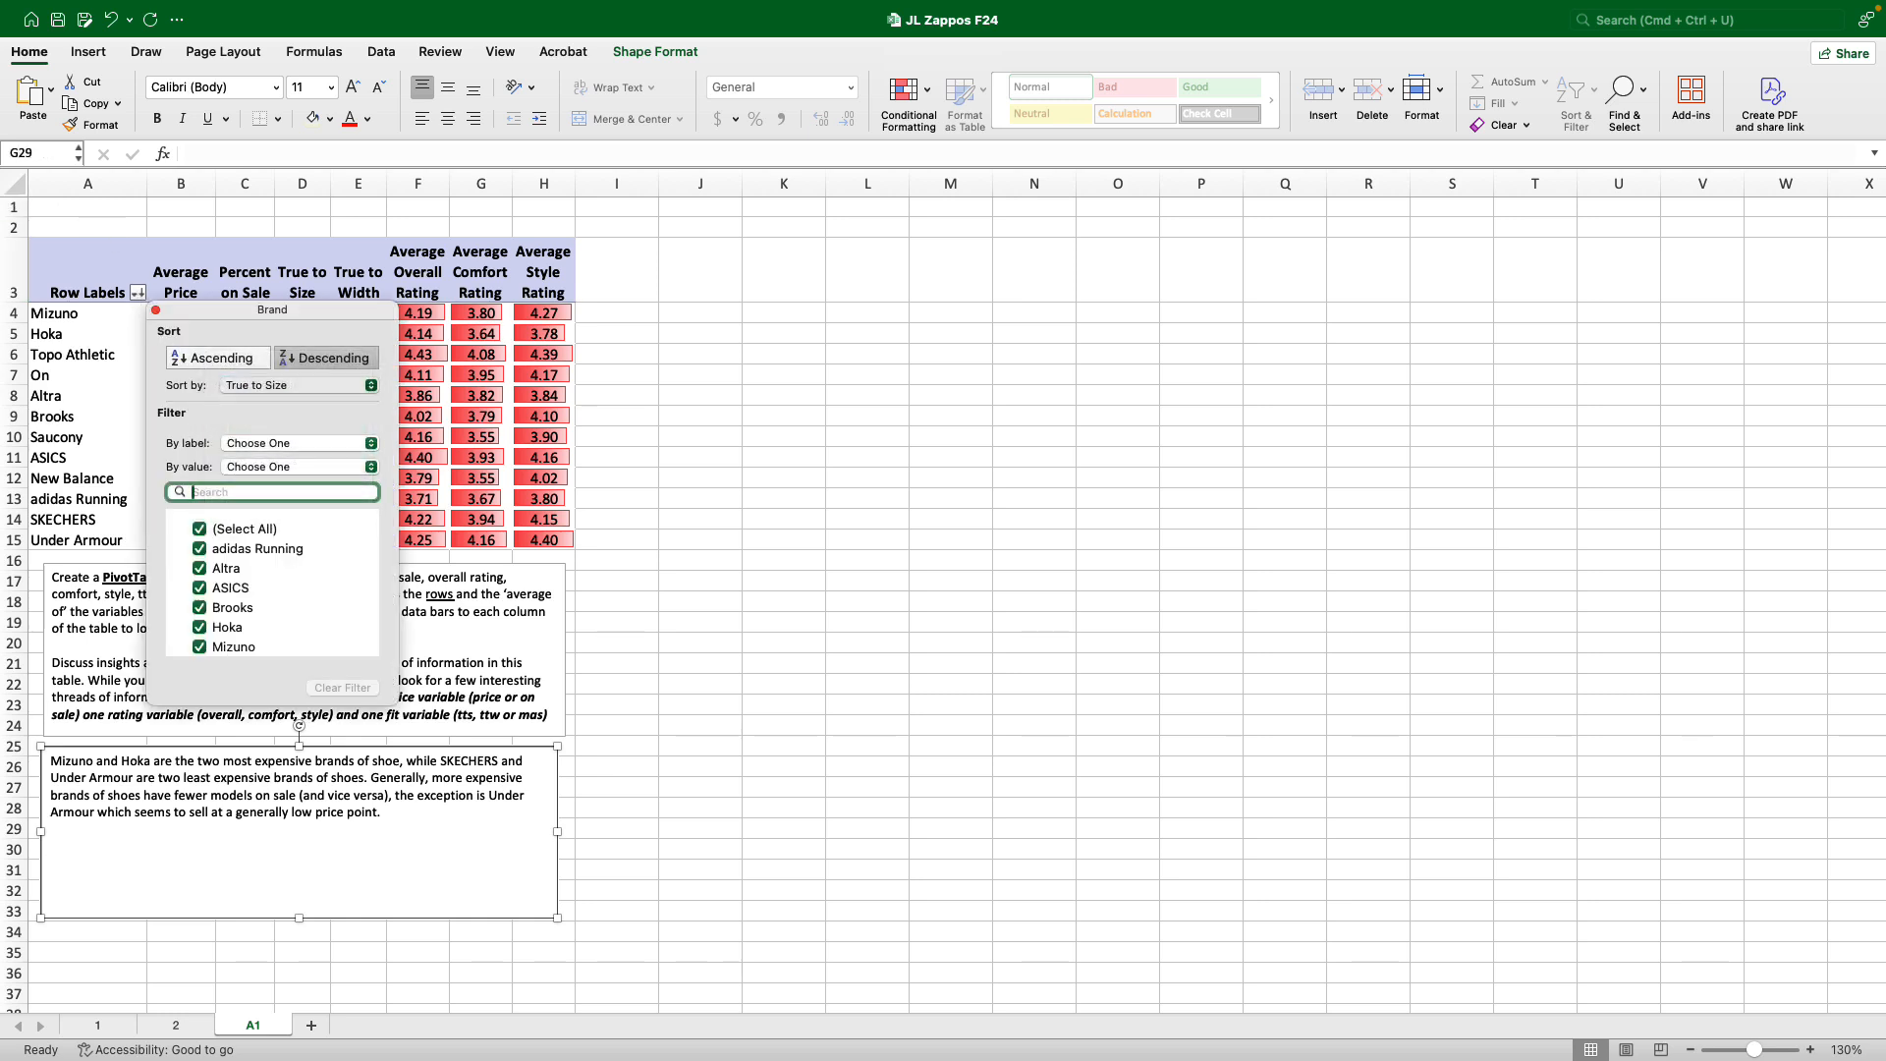
left_click(156, 311)
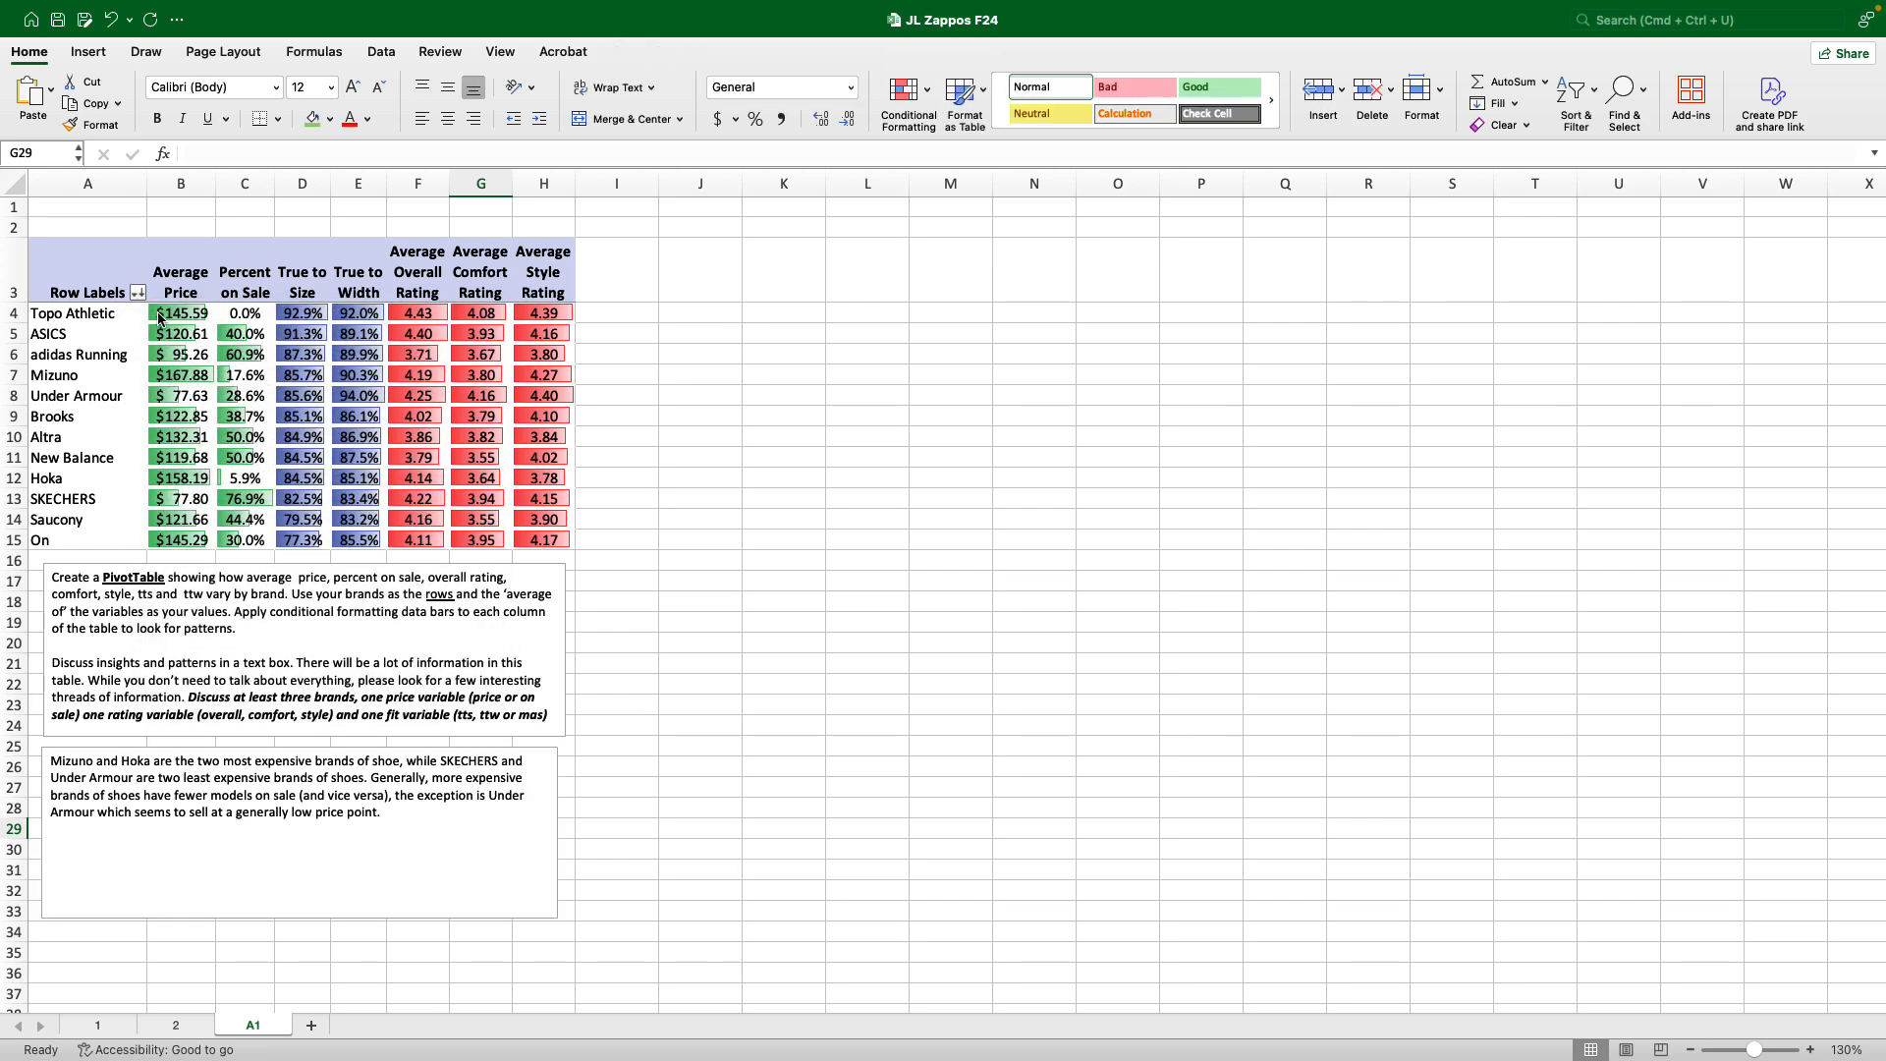
Add the paragraph "Topo Athletic and ASICS have the higest ratings for being True to Size, and both brands score well for being True to Width.".
left_click(87, 840)
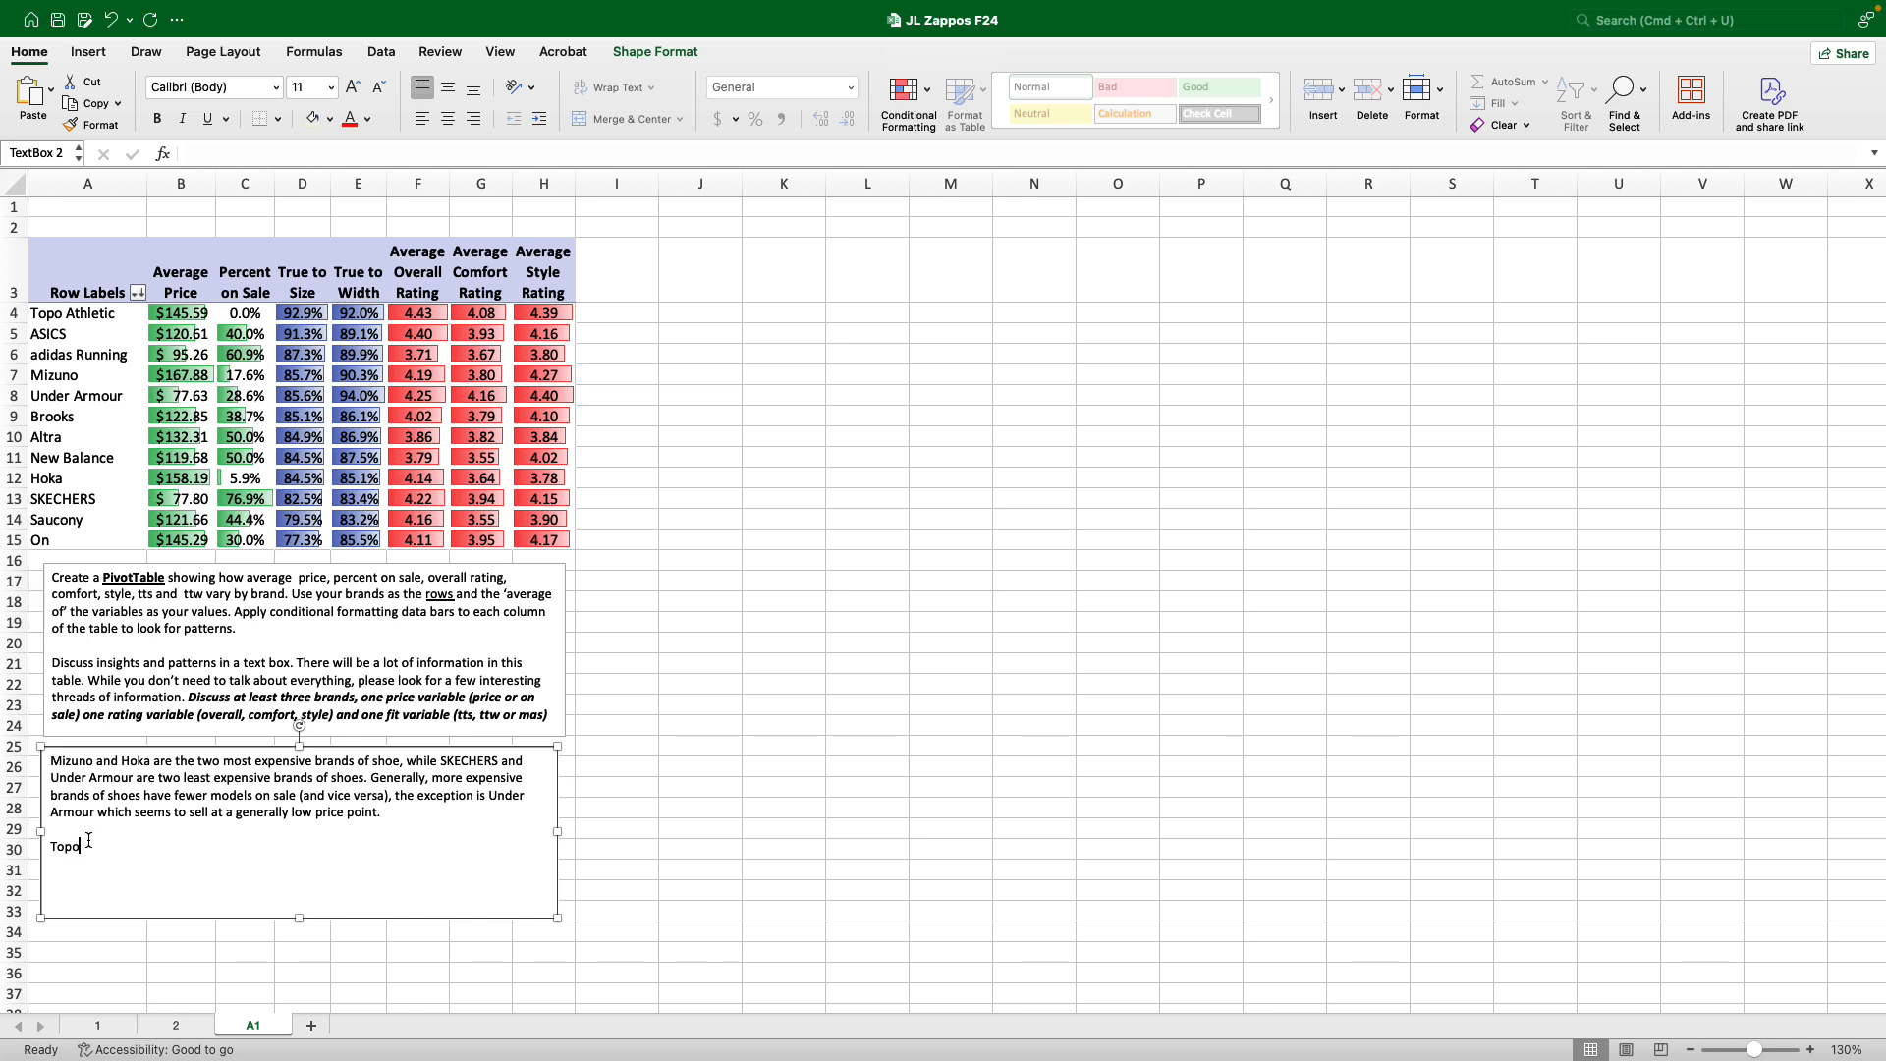
type("Athletic and ASICS have the higest")
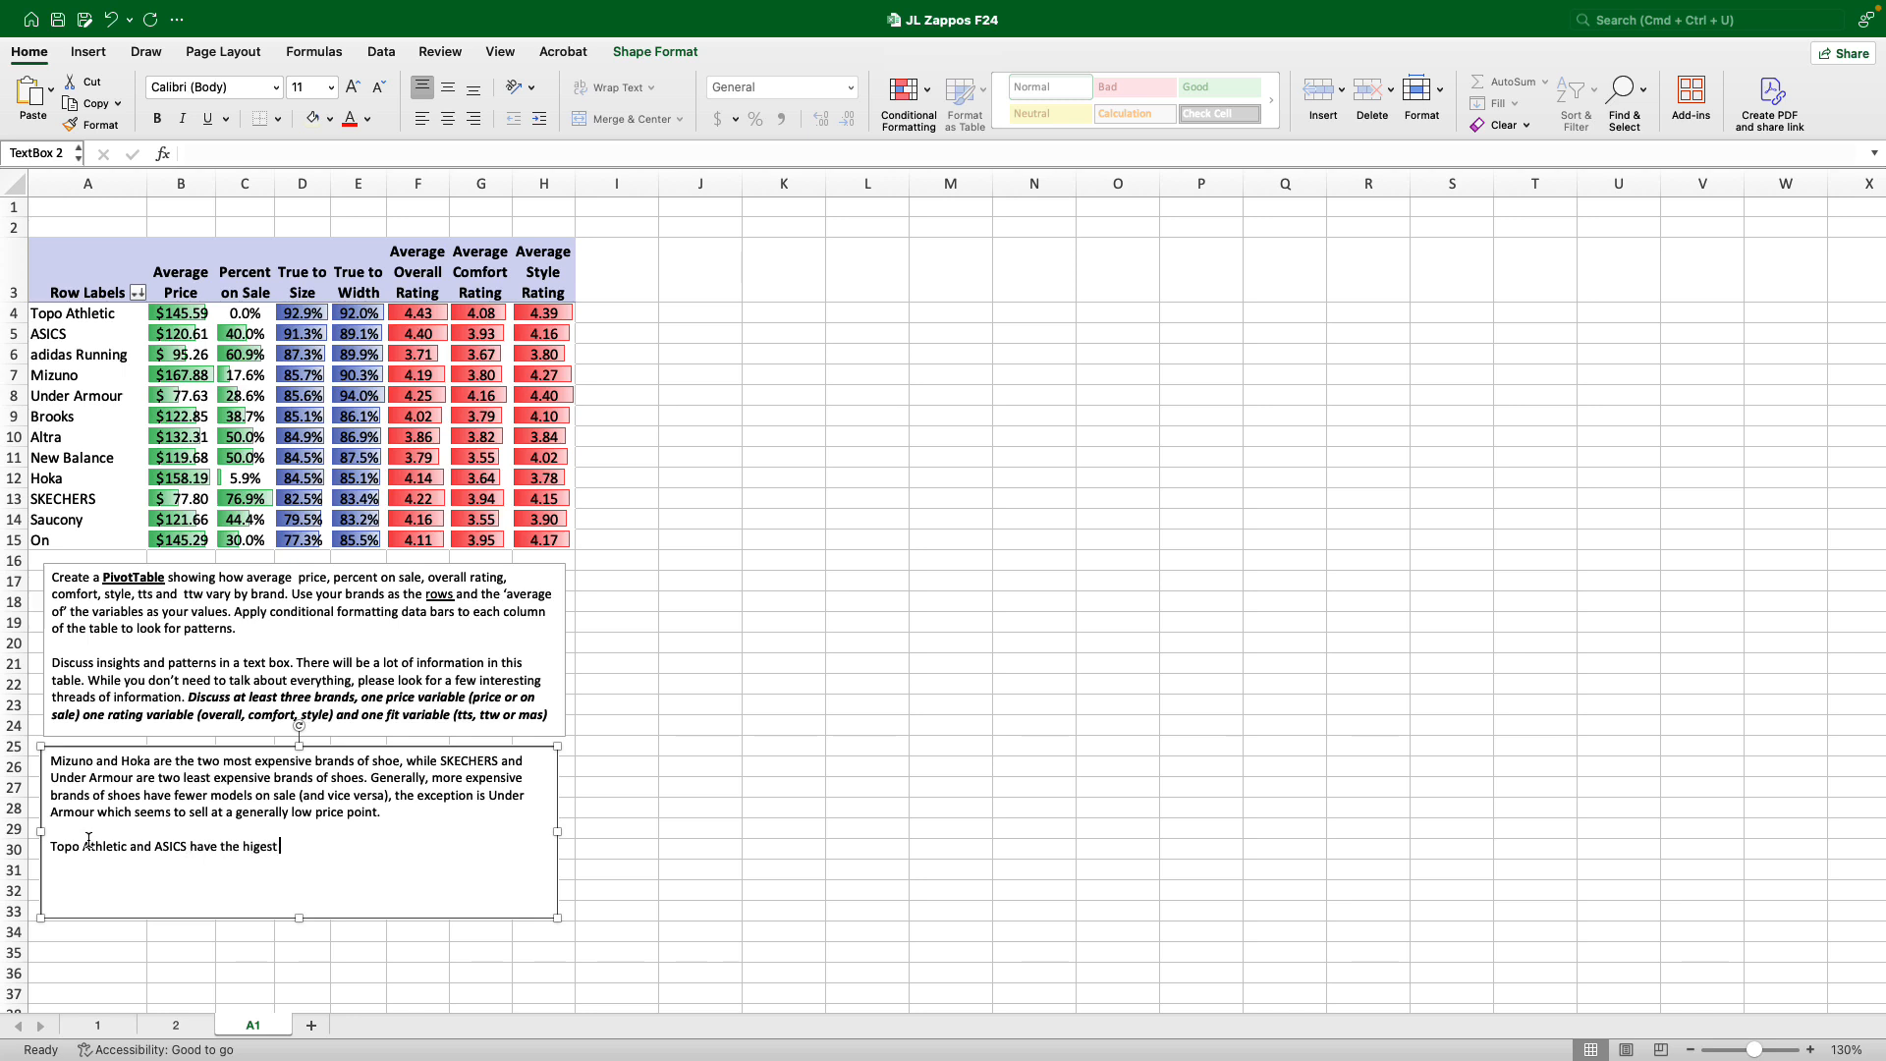
type(" ratings for")
type(" being")
type(" True to")
type(" Size")
type(", and")
type(" so")
type("both brands so")
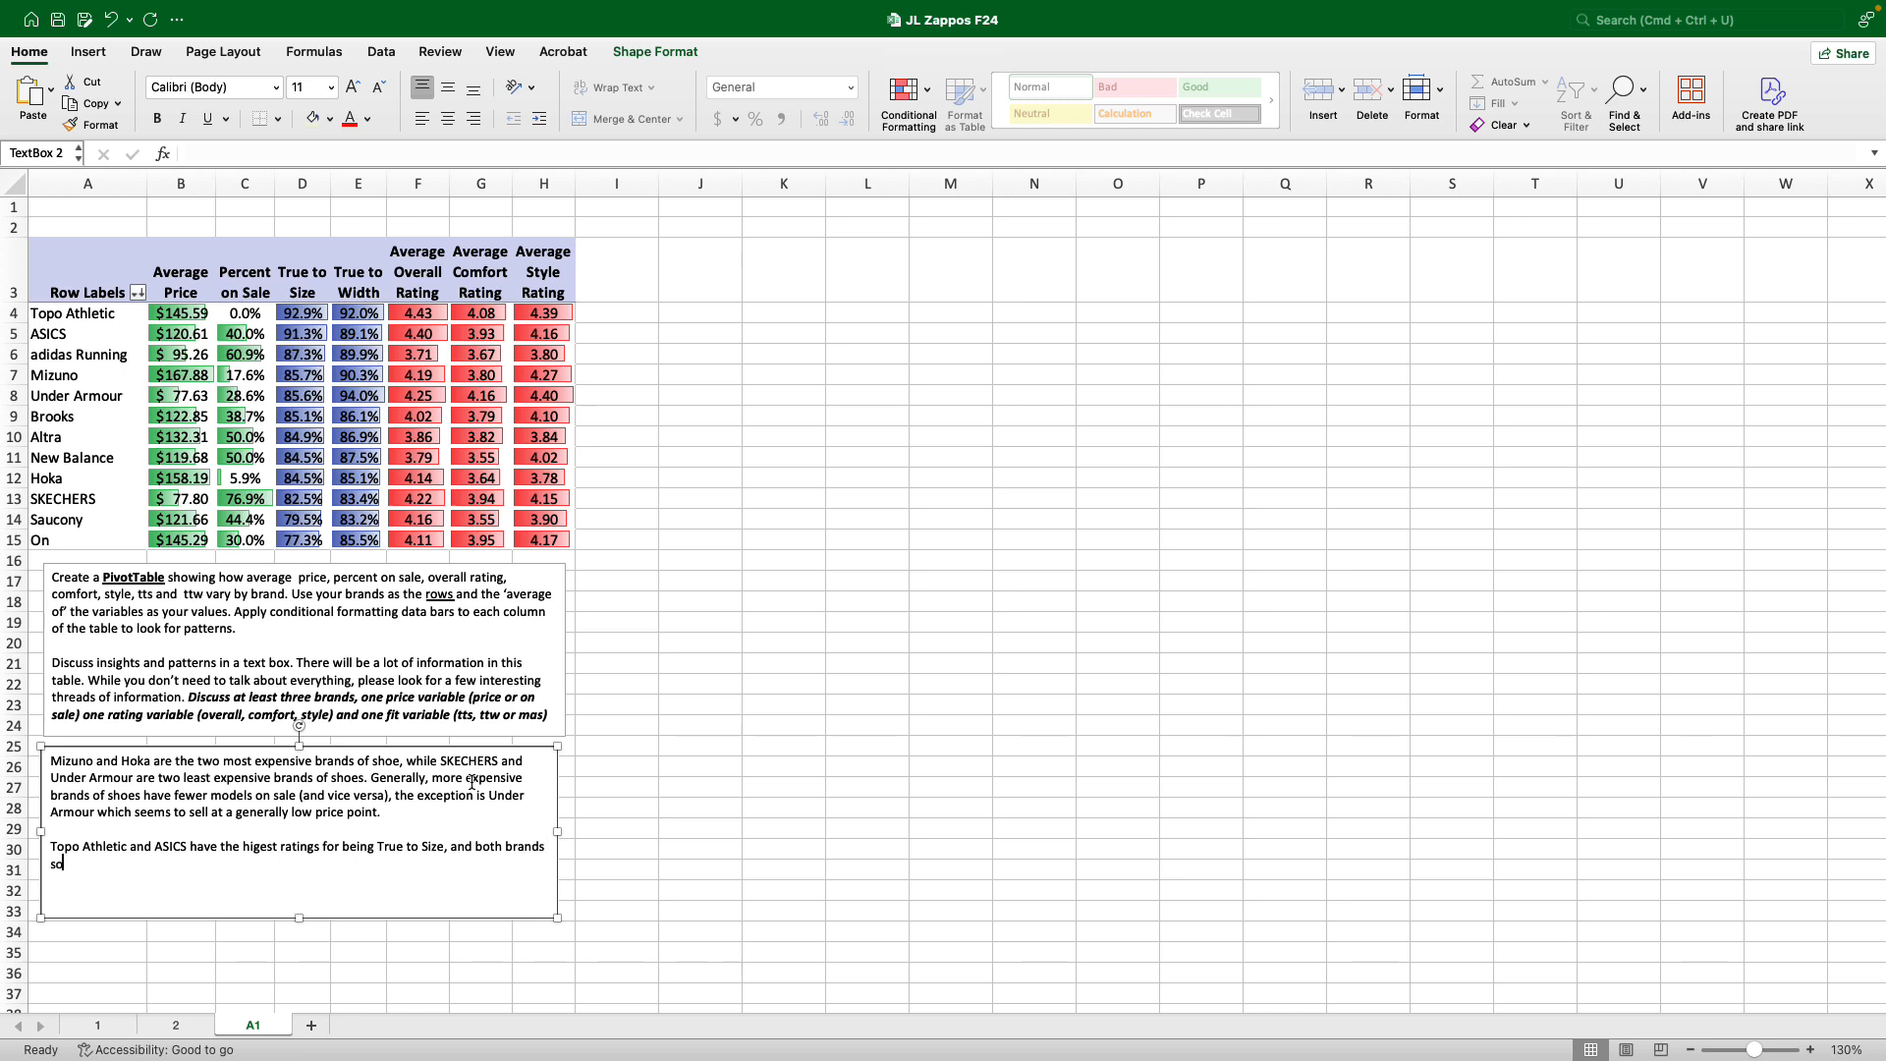
key("BackSpace")
type("core well for being True to Width.")
key("Return")
Sort the PivotTable's brands by Average Overall Rating in descending order.
left_click(139, 294)
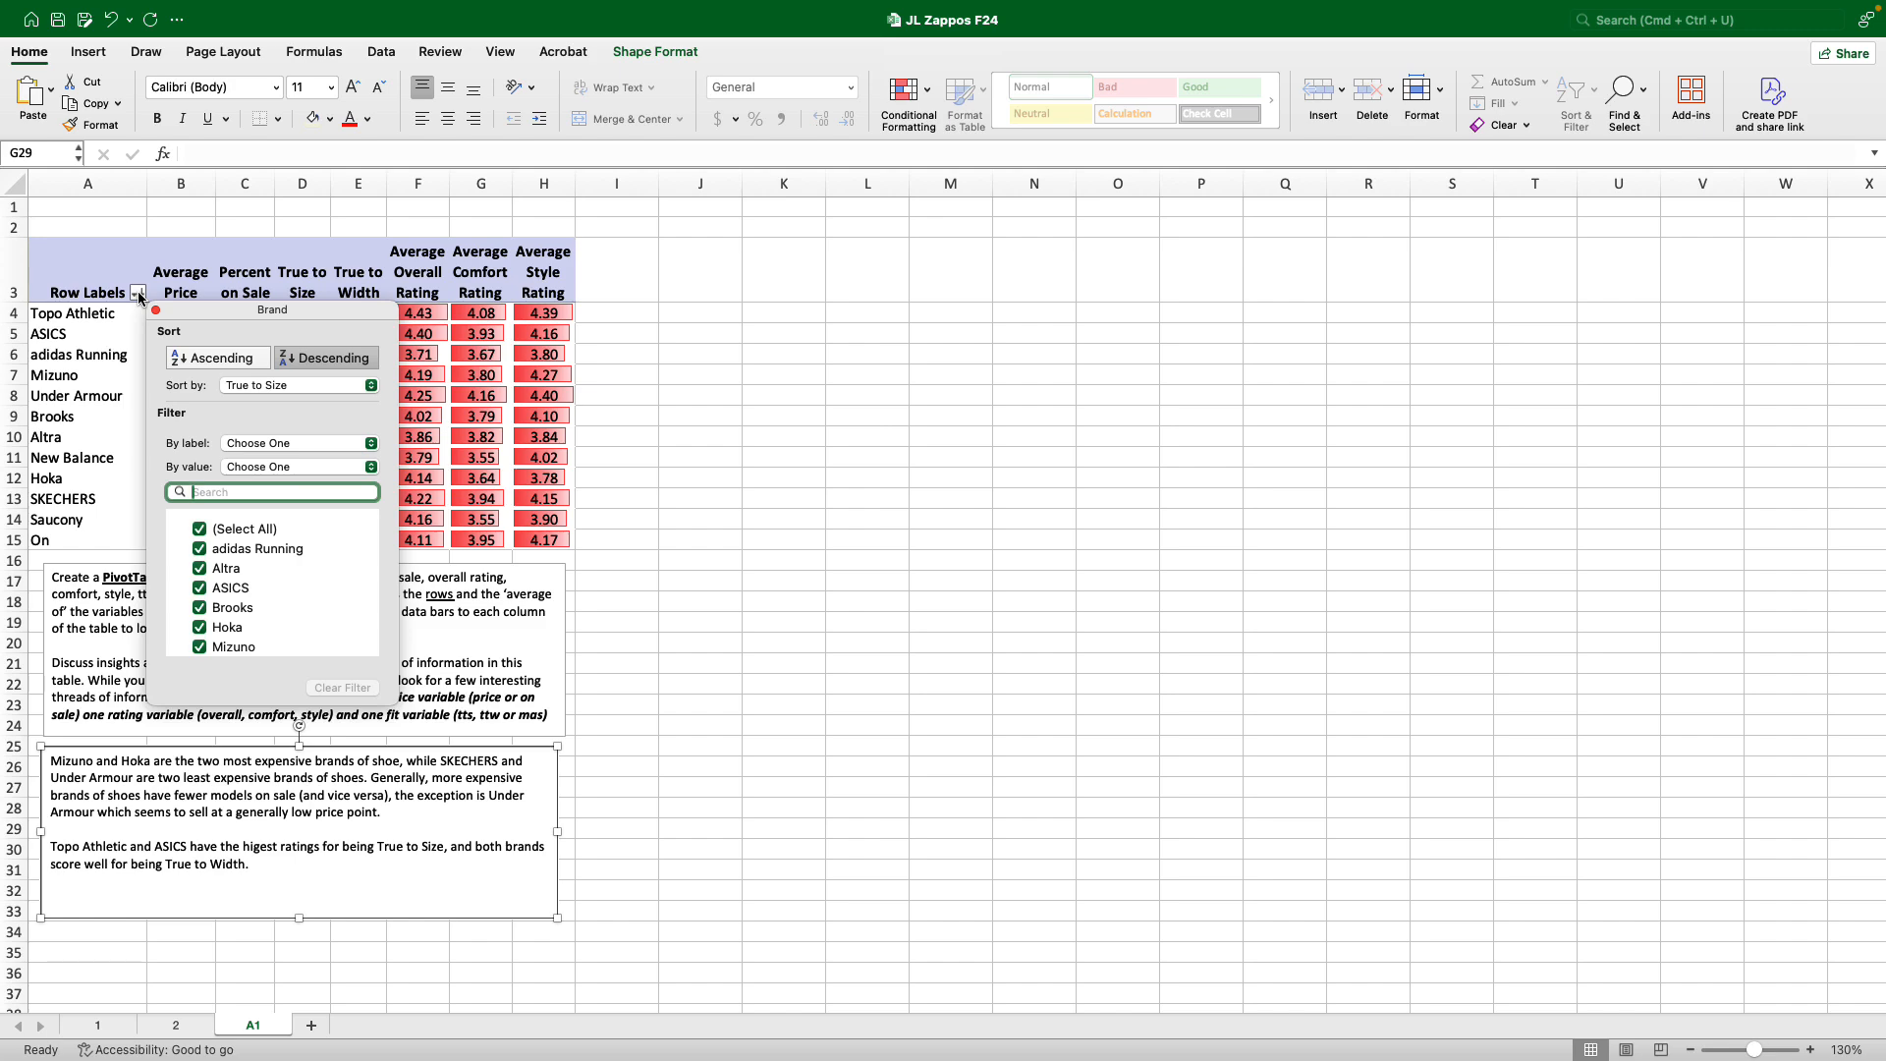
left_click(258, 387)
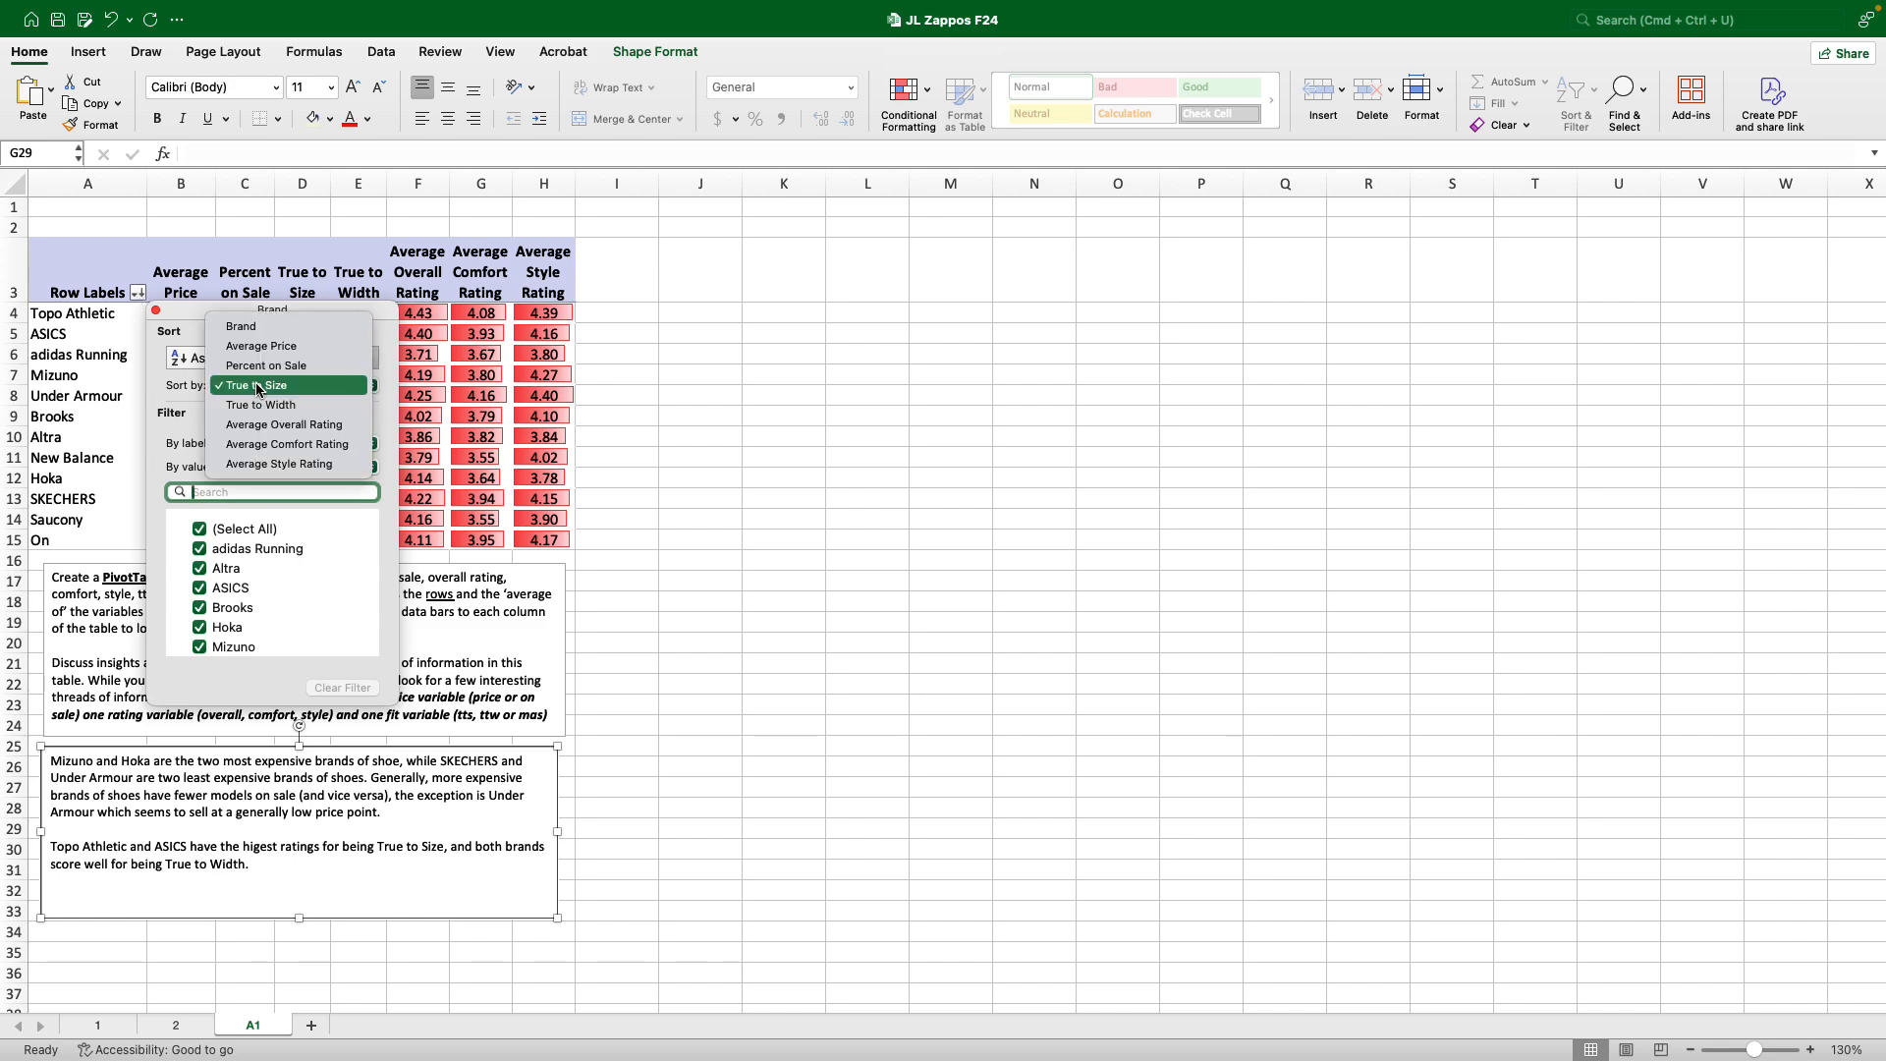
left_click(263, 426)
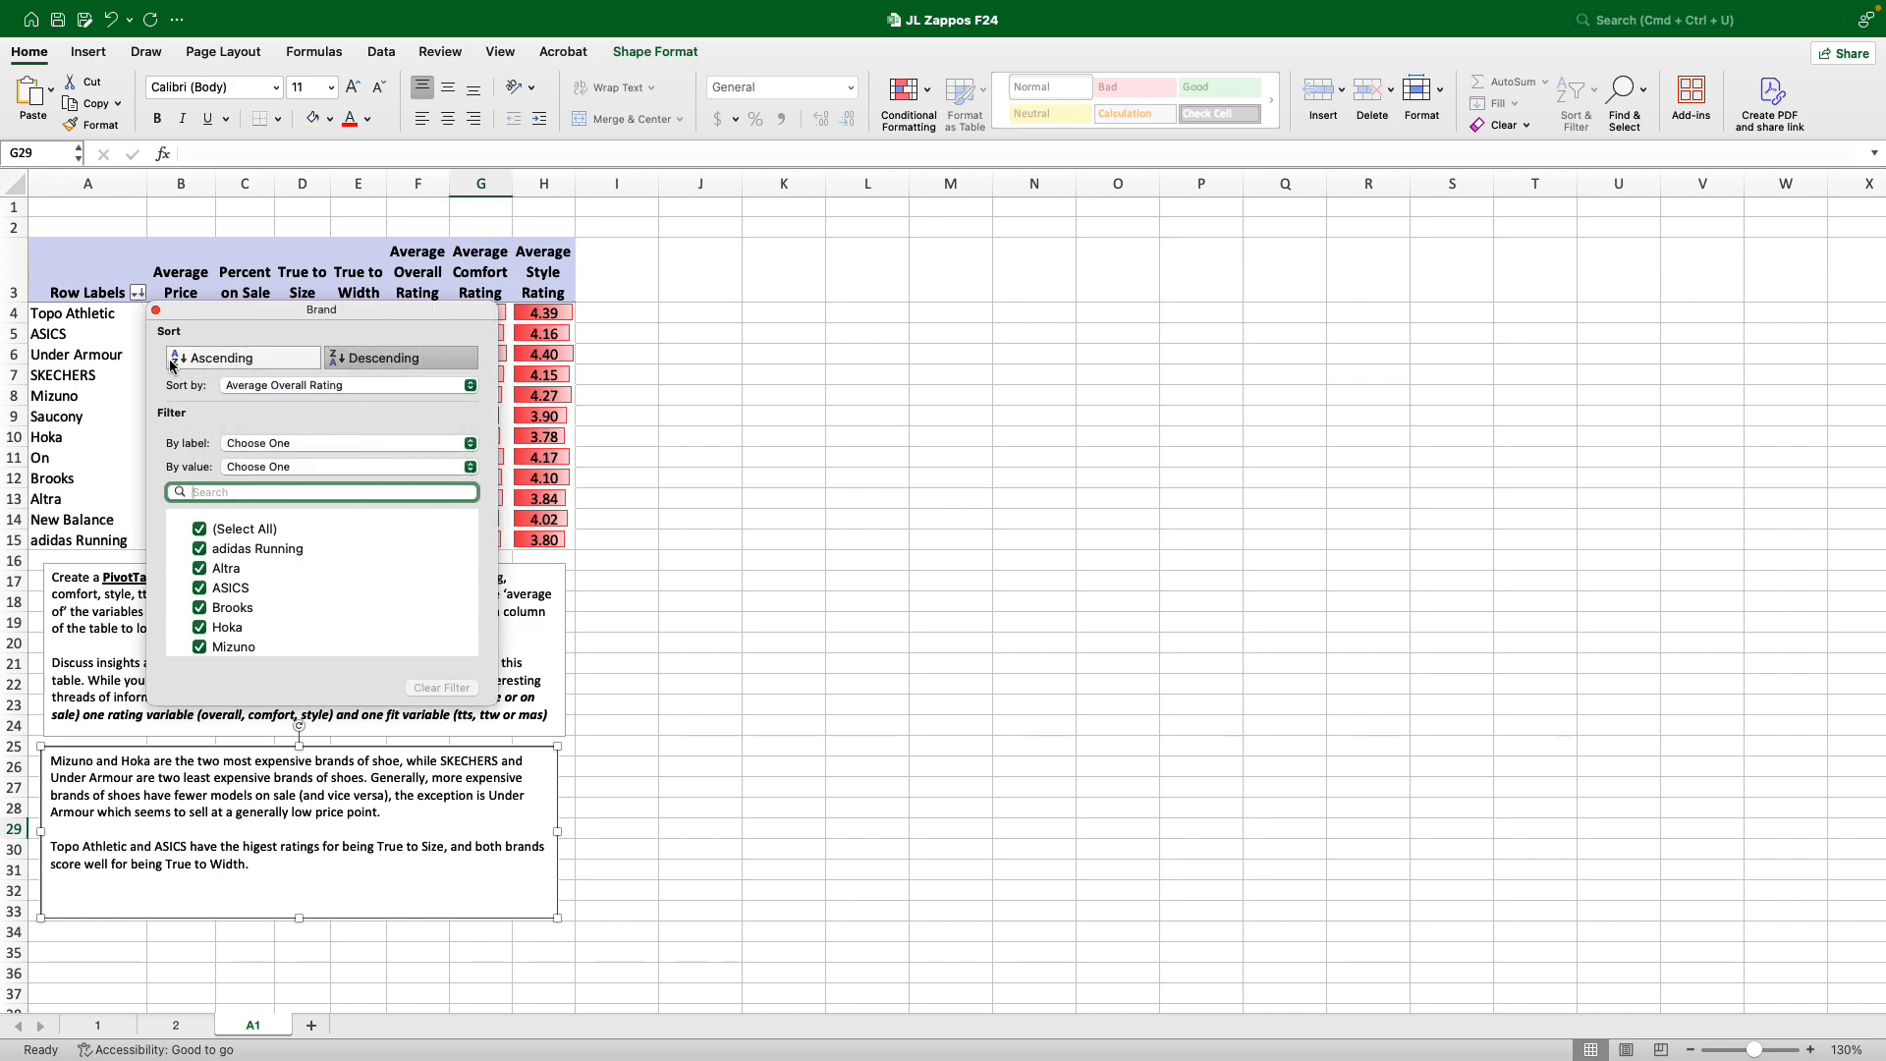
left_click(155, 310)
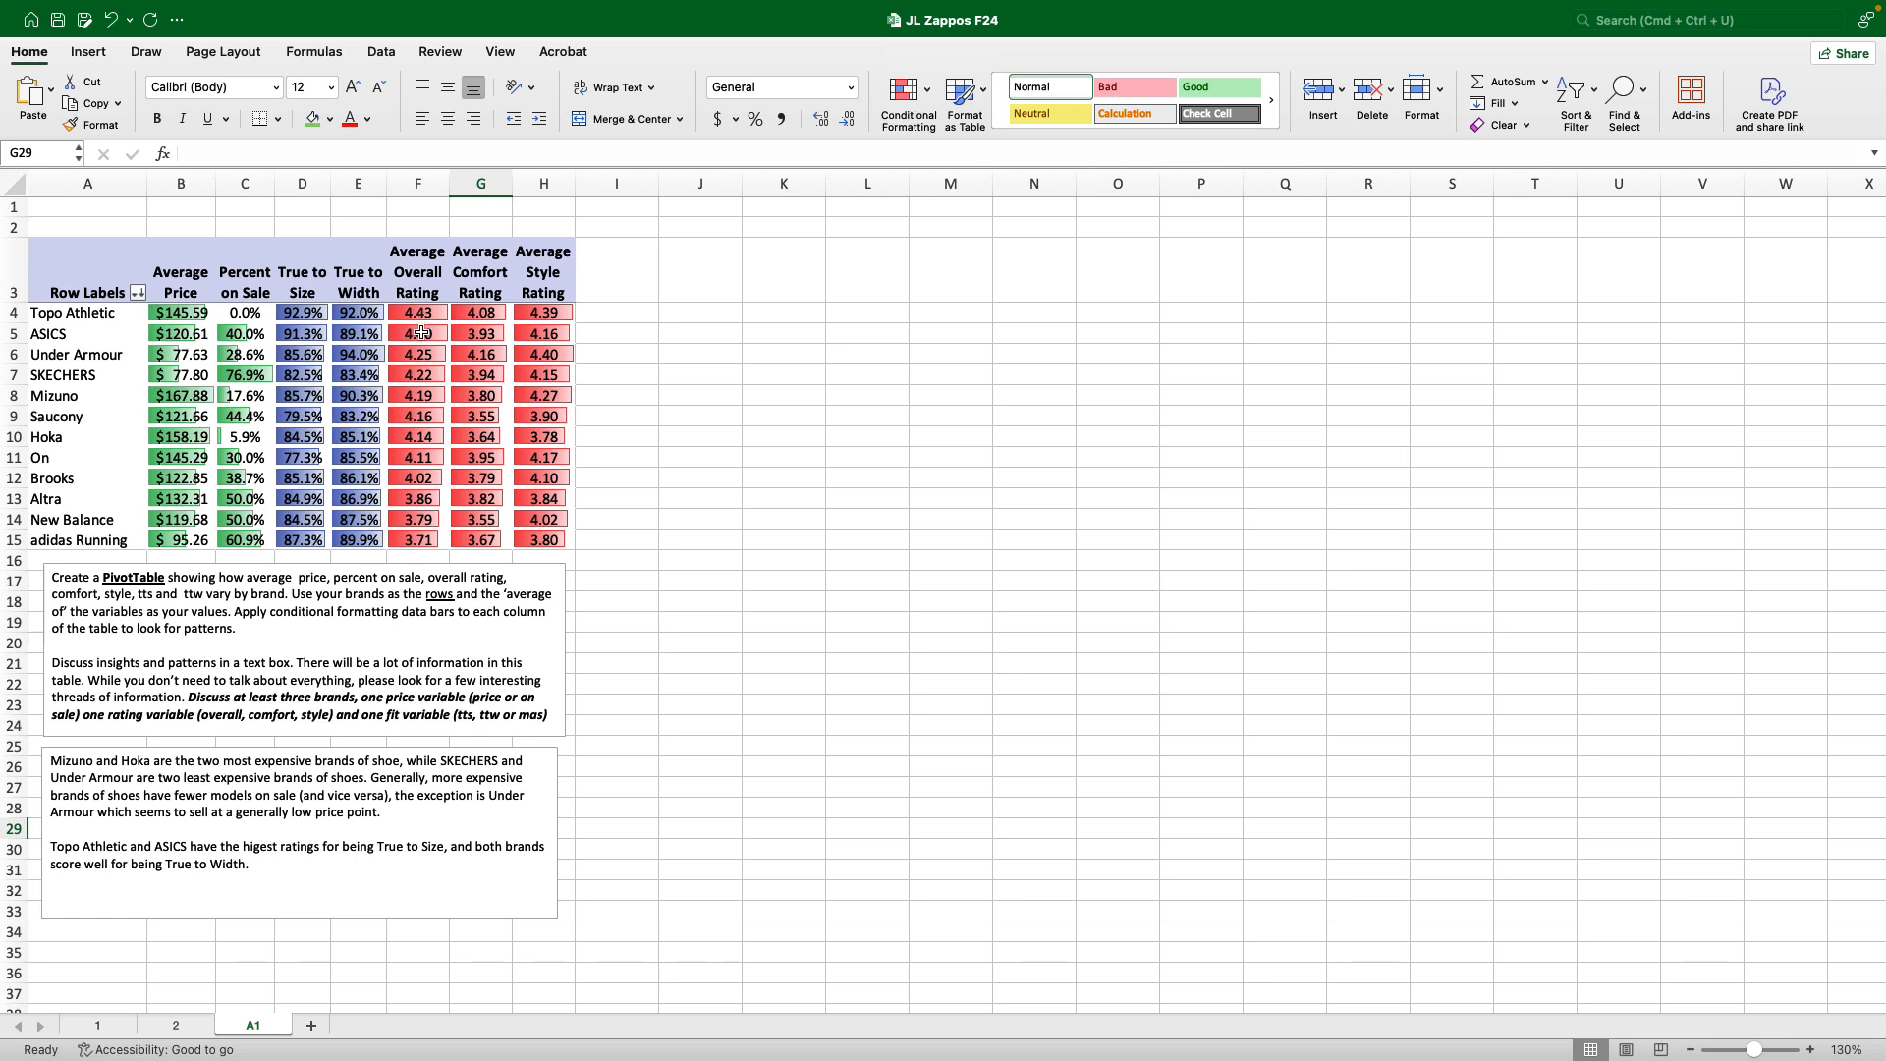
Start a new paragraph in the insights text box with "Topo Athletic and ASICS also are the highest rated brands for Overall Rating".
left_click(265, 869)
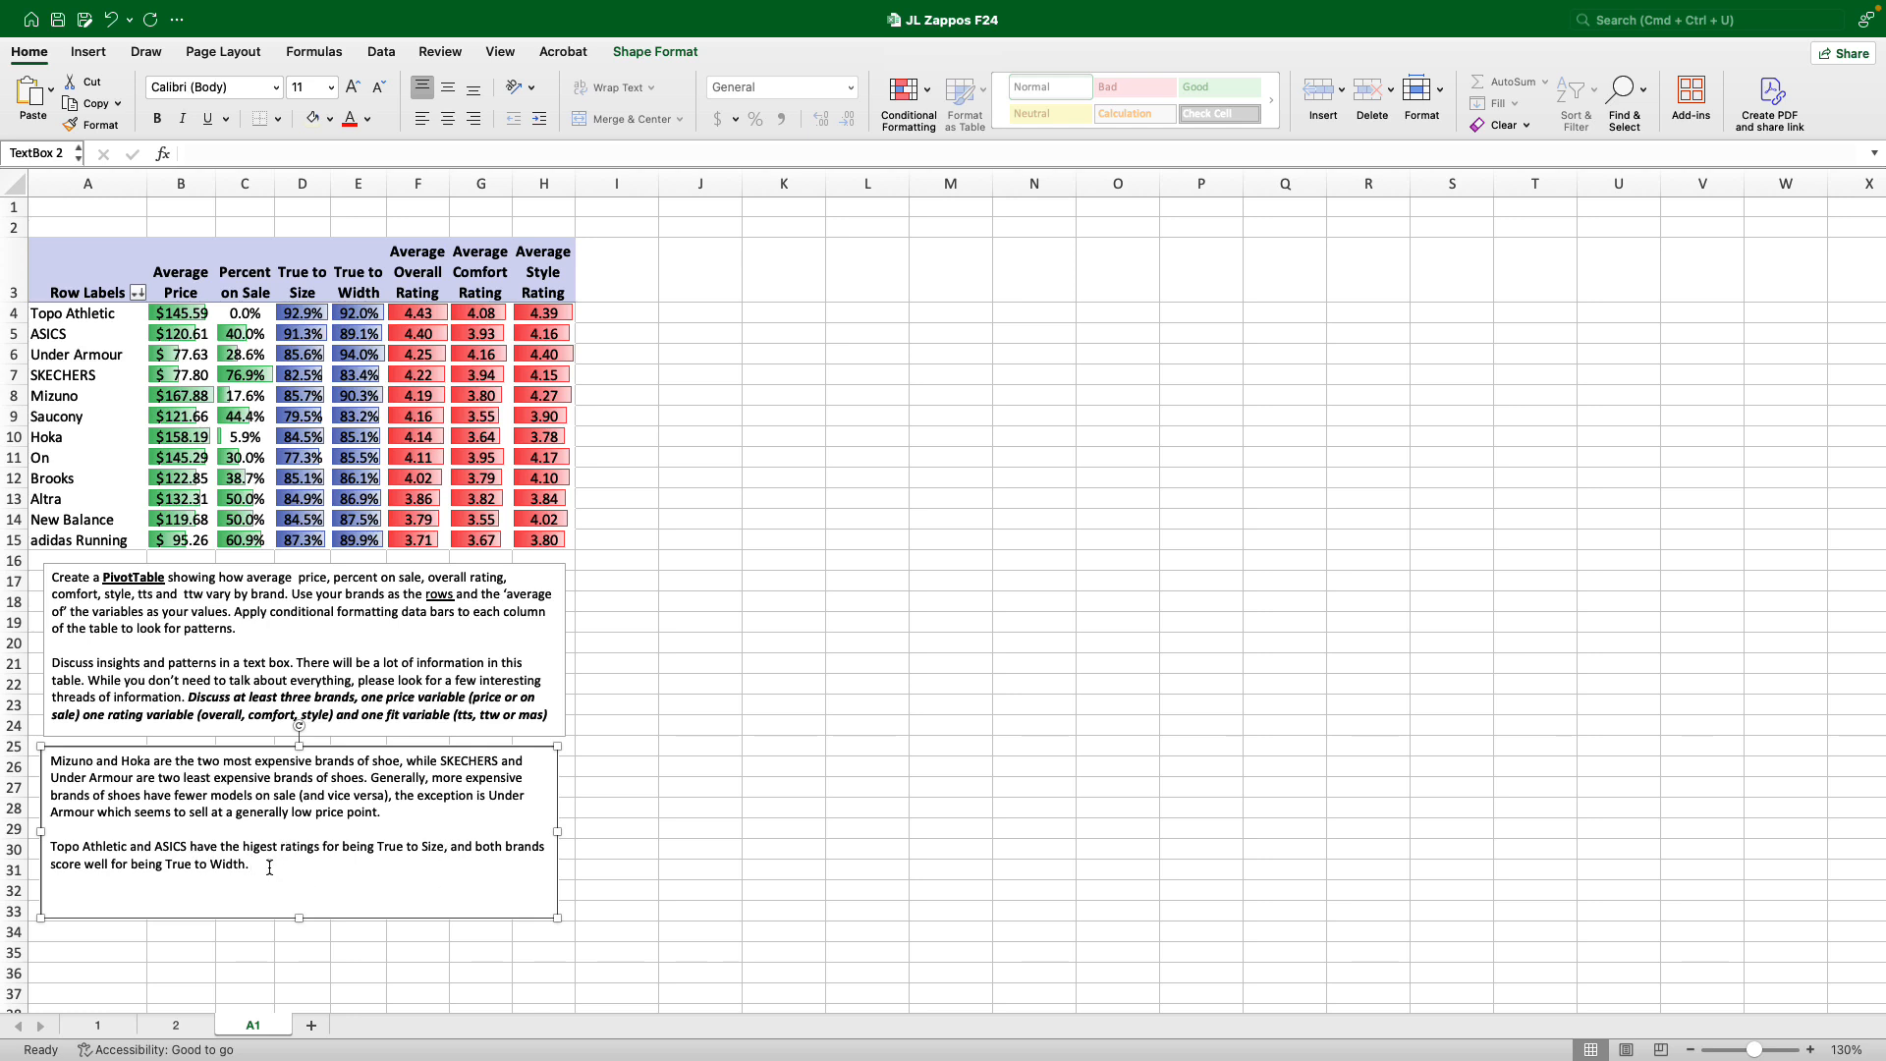
key("Return")
type("Topo Athletic and ASICS also are the highest rated br")
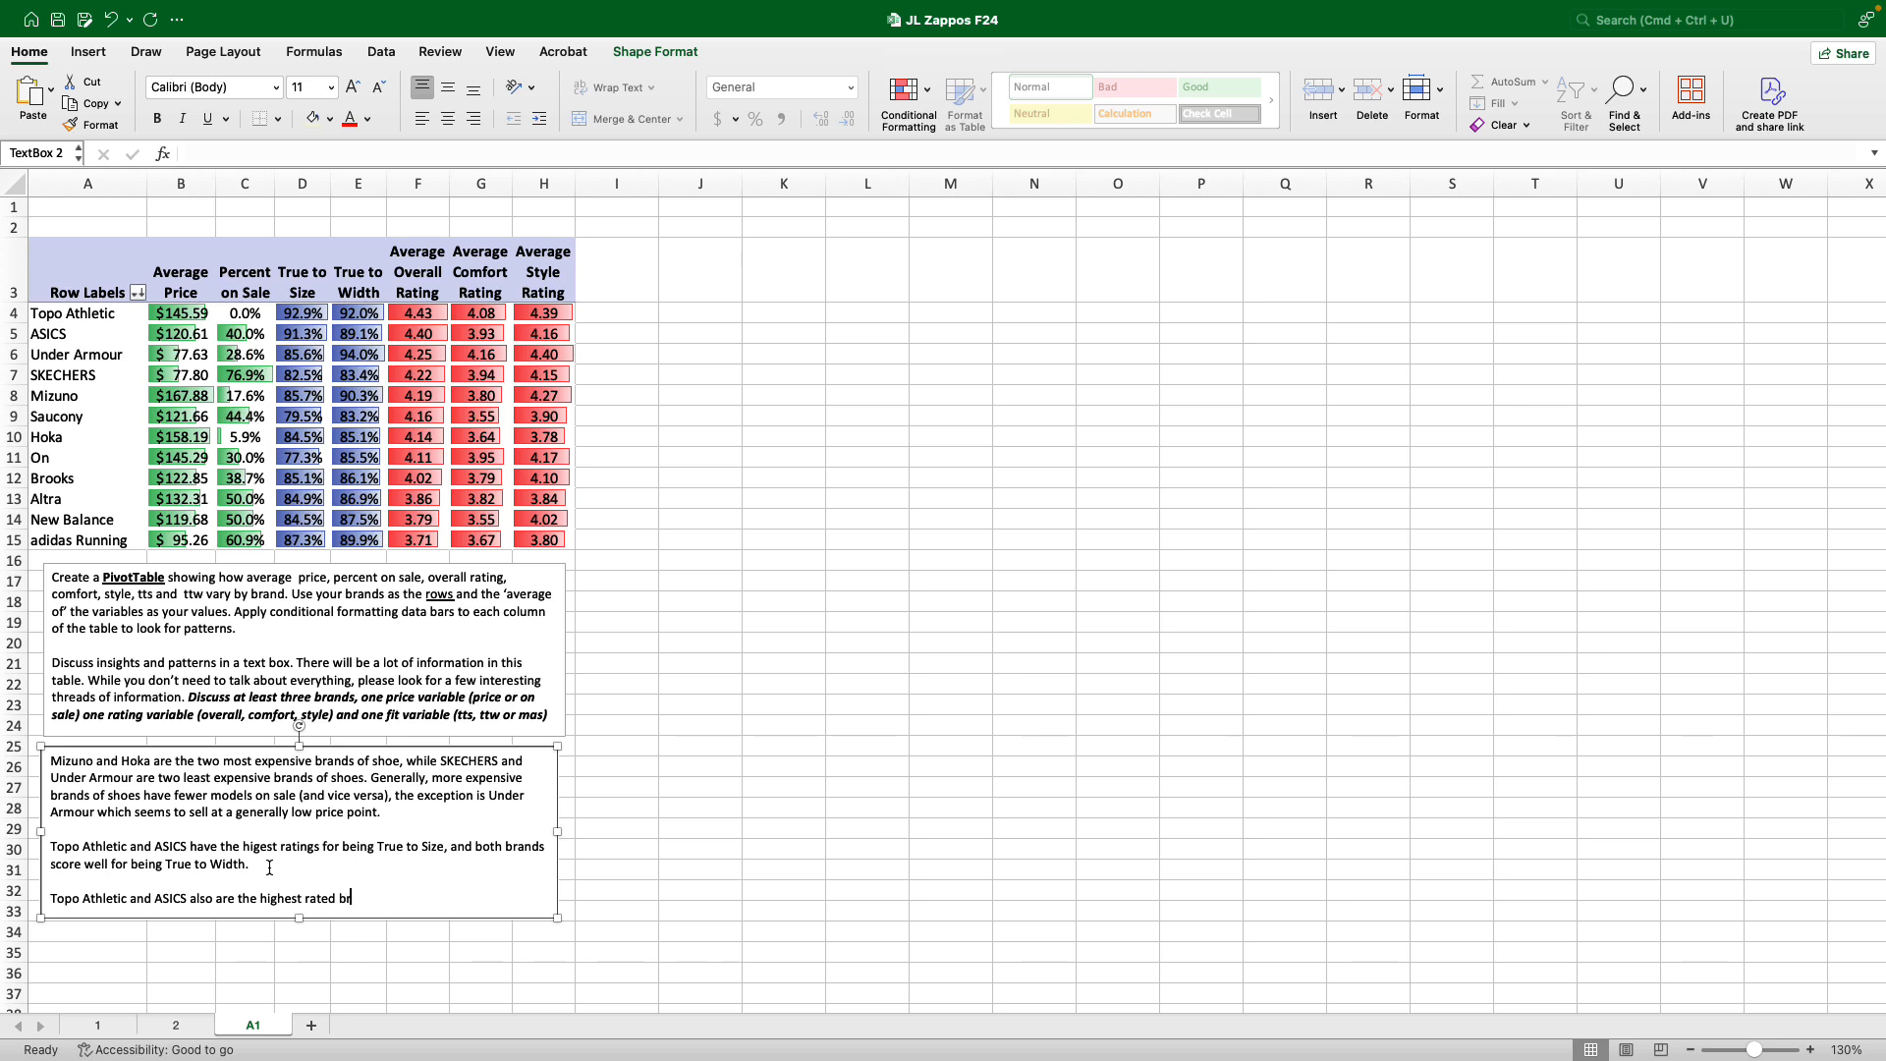
type("ands for Overall Rating")
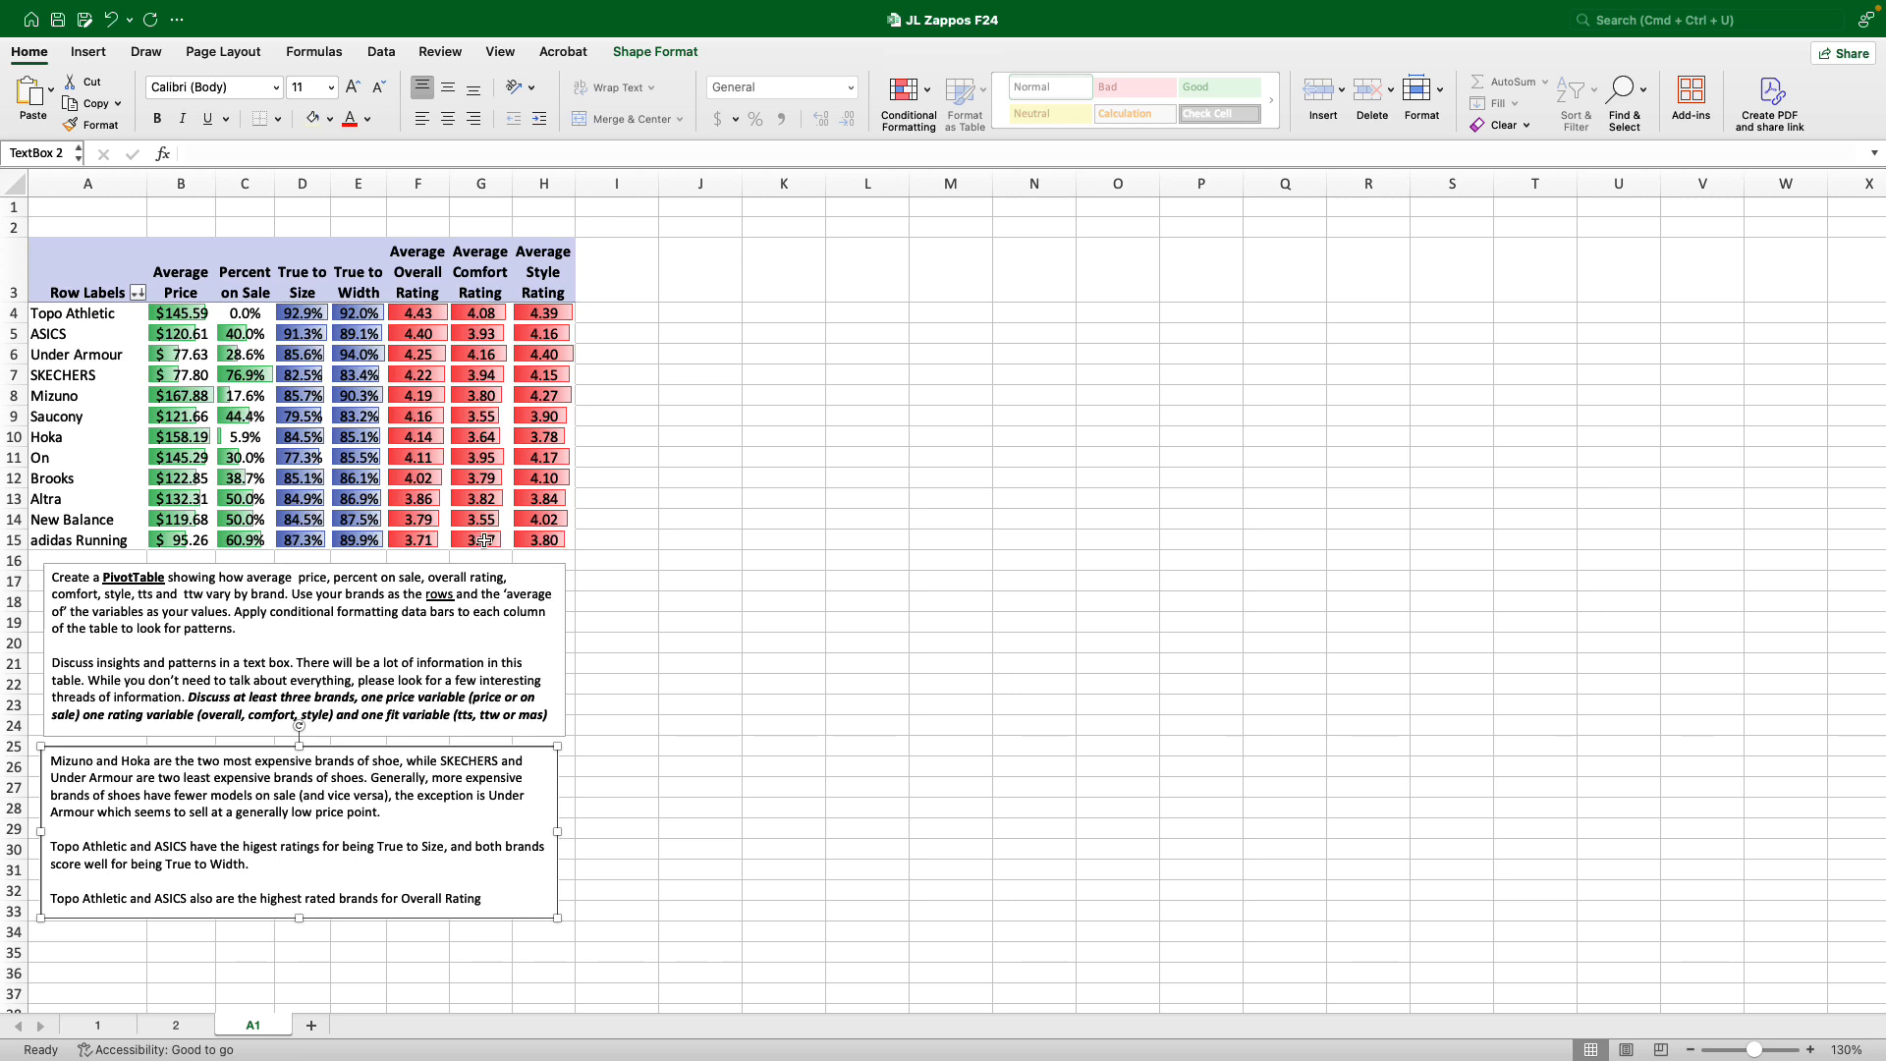
Sort the PivotTable's brands by Average Comfort Rating in descending order.
left_click(472, 315)
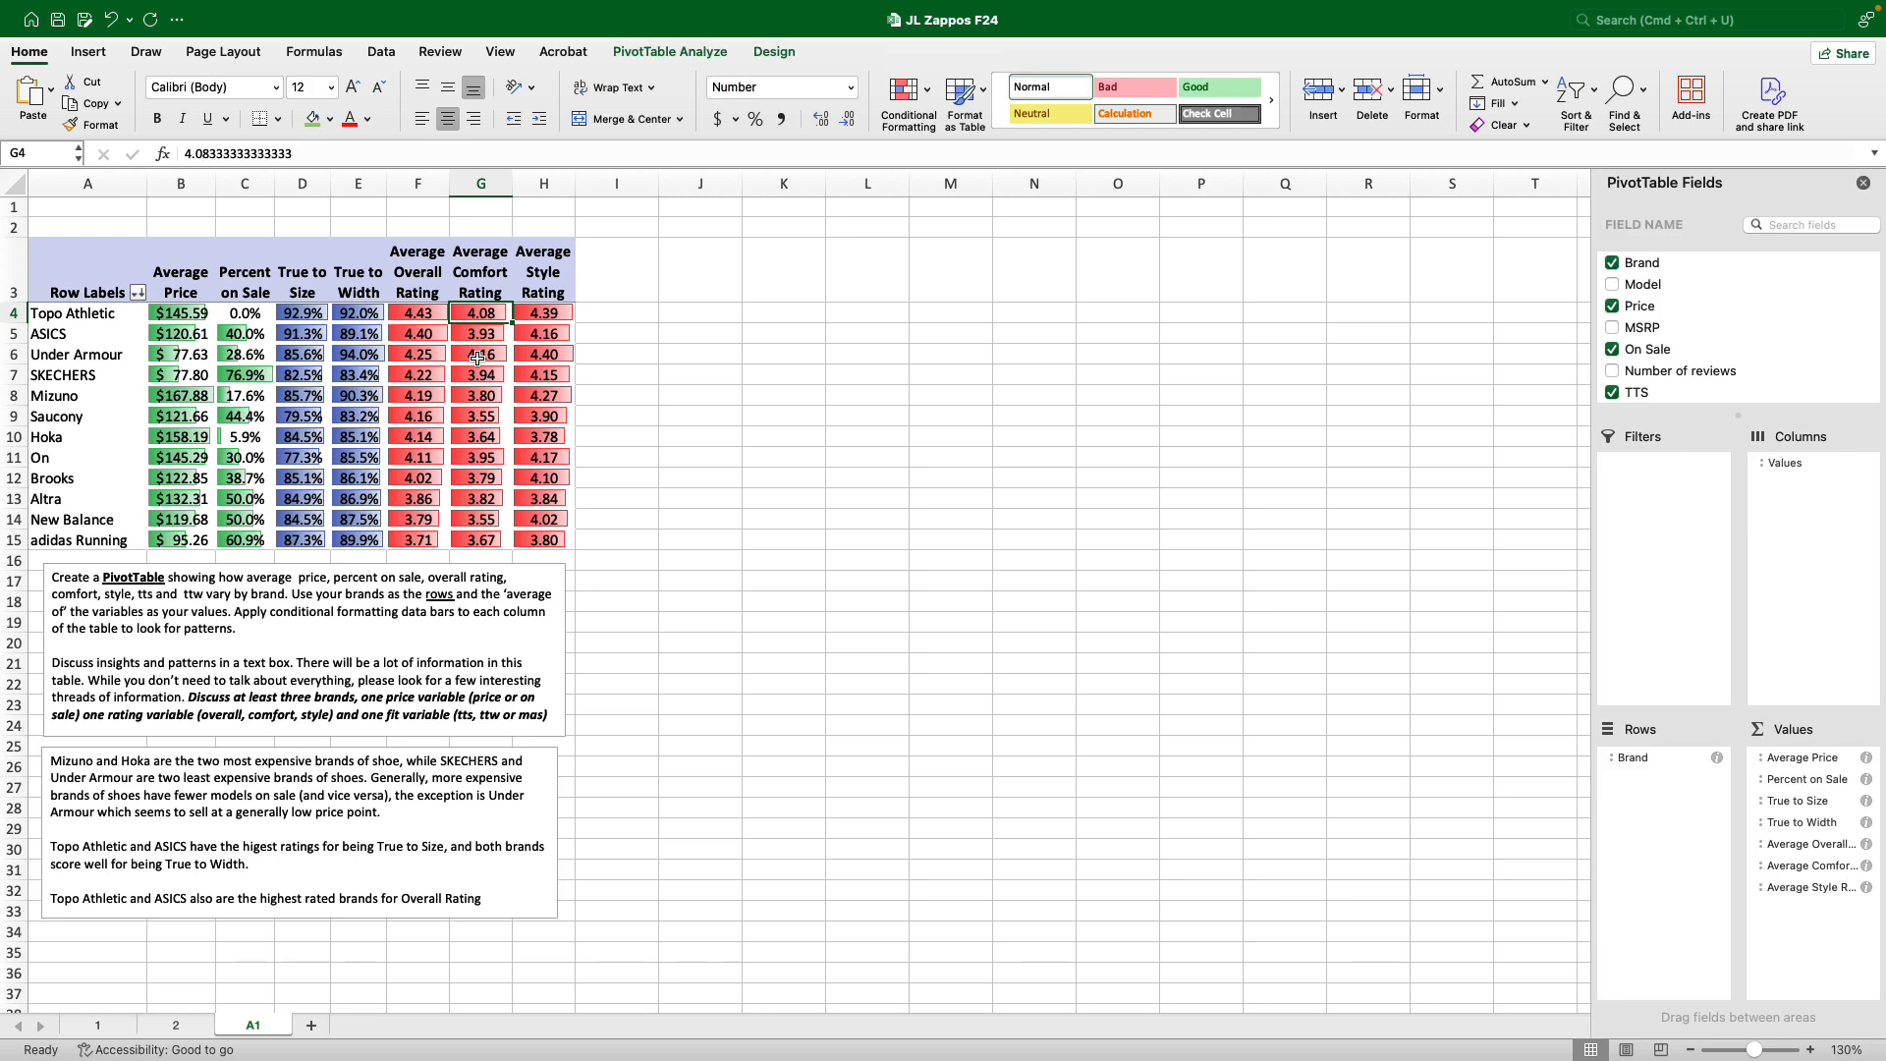
left_click(620, 352)
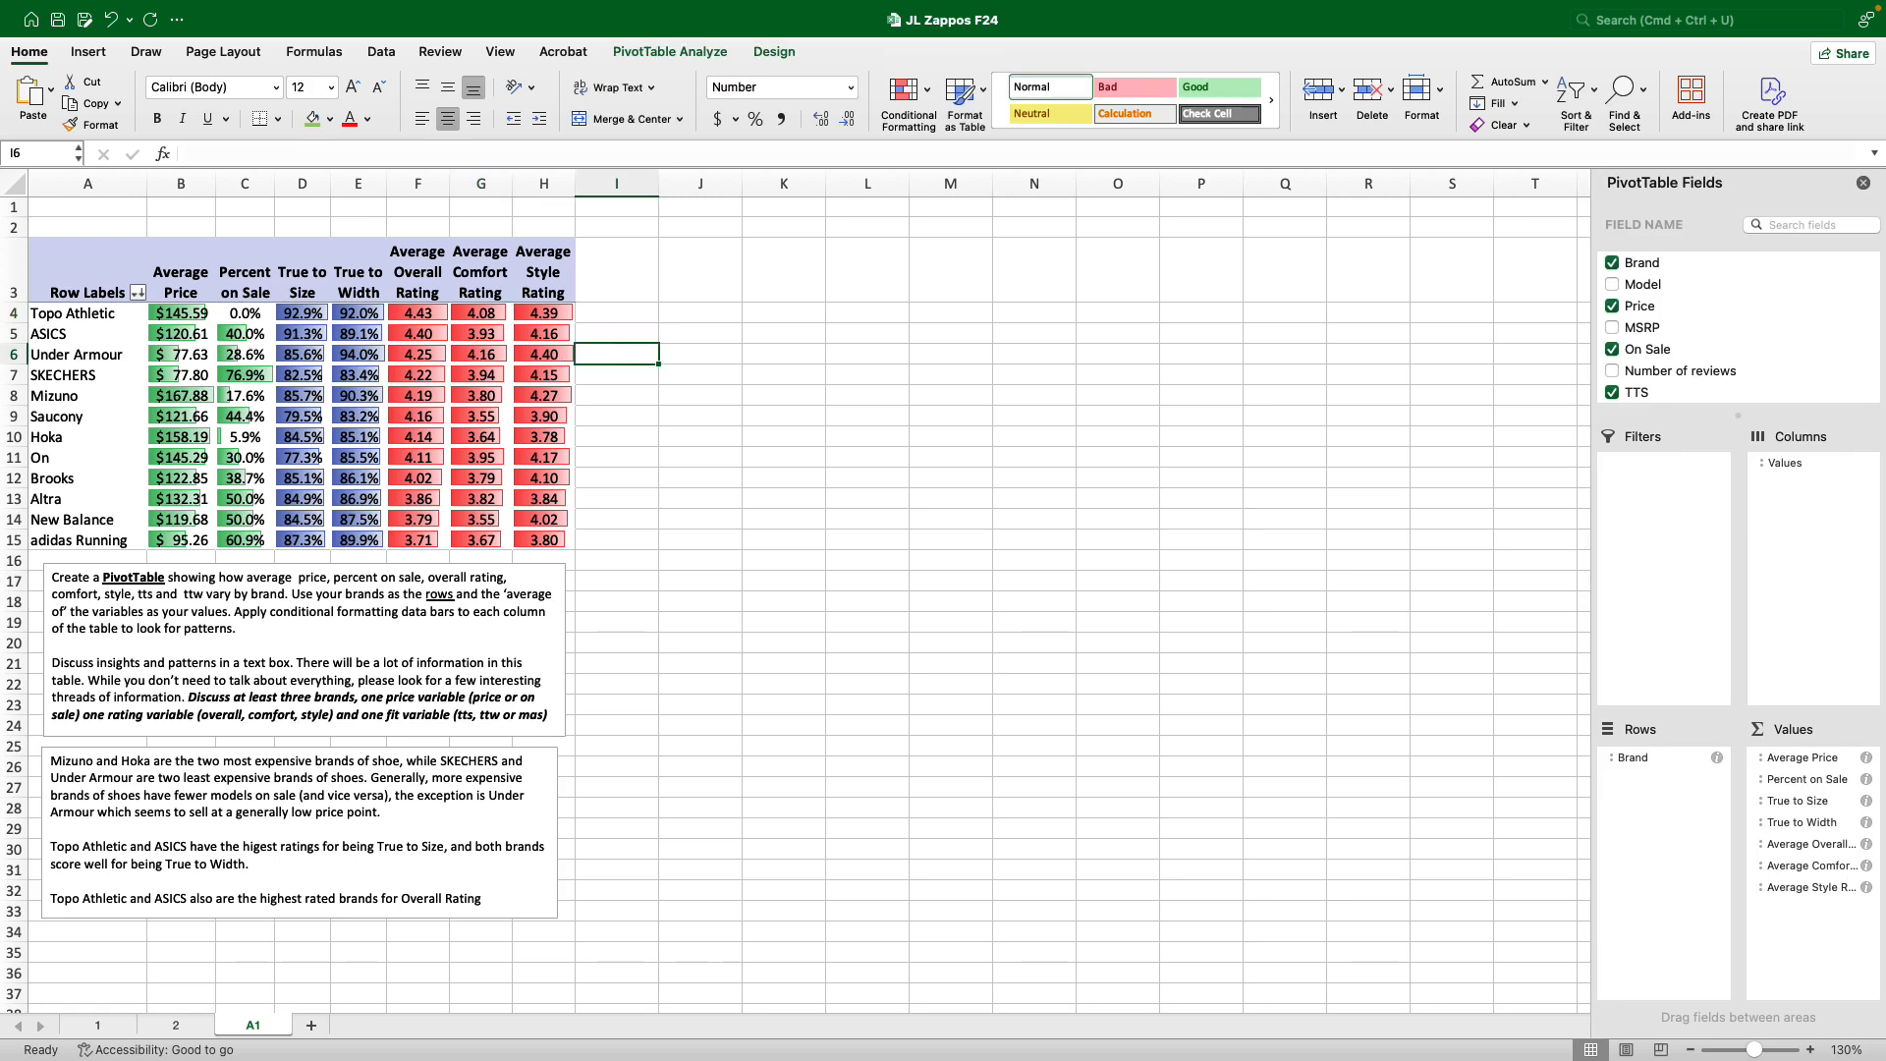
left_click(491, 895)
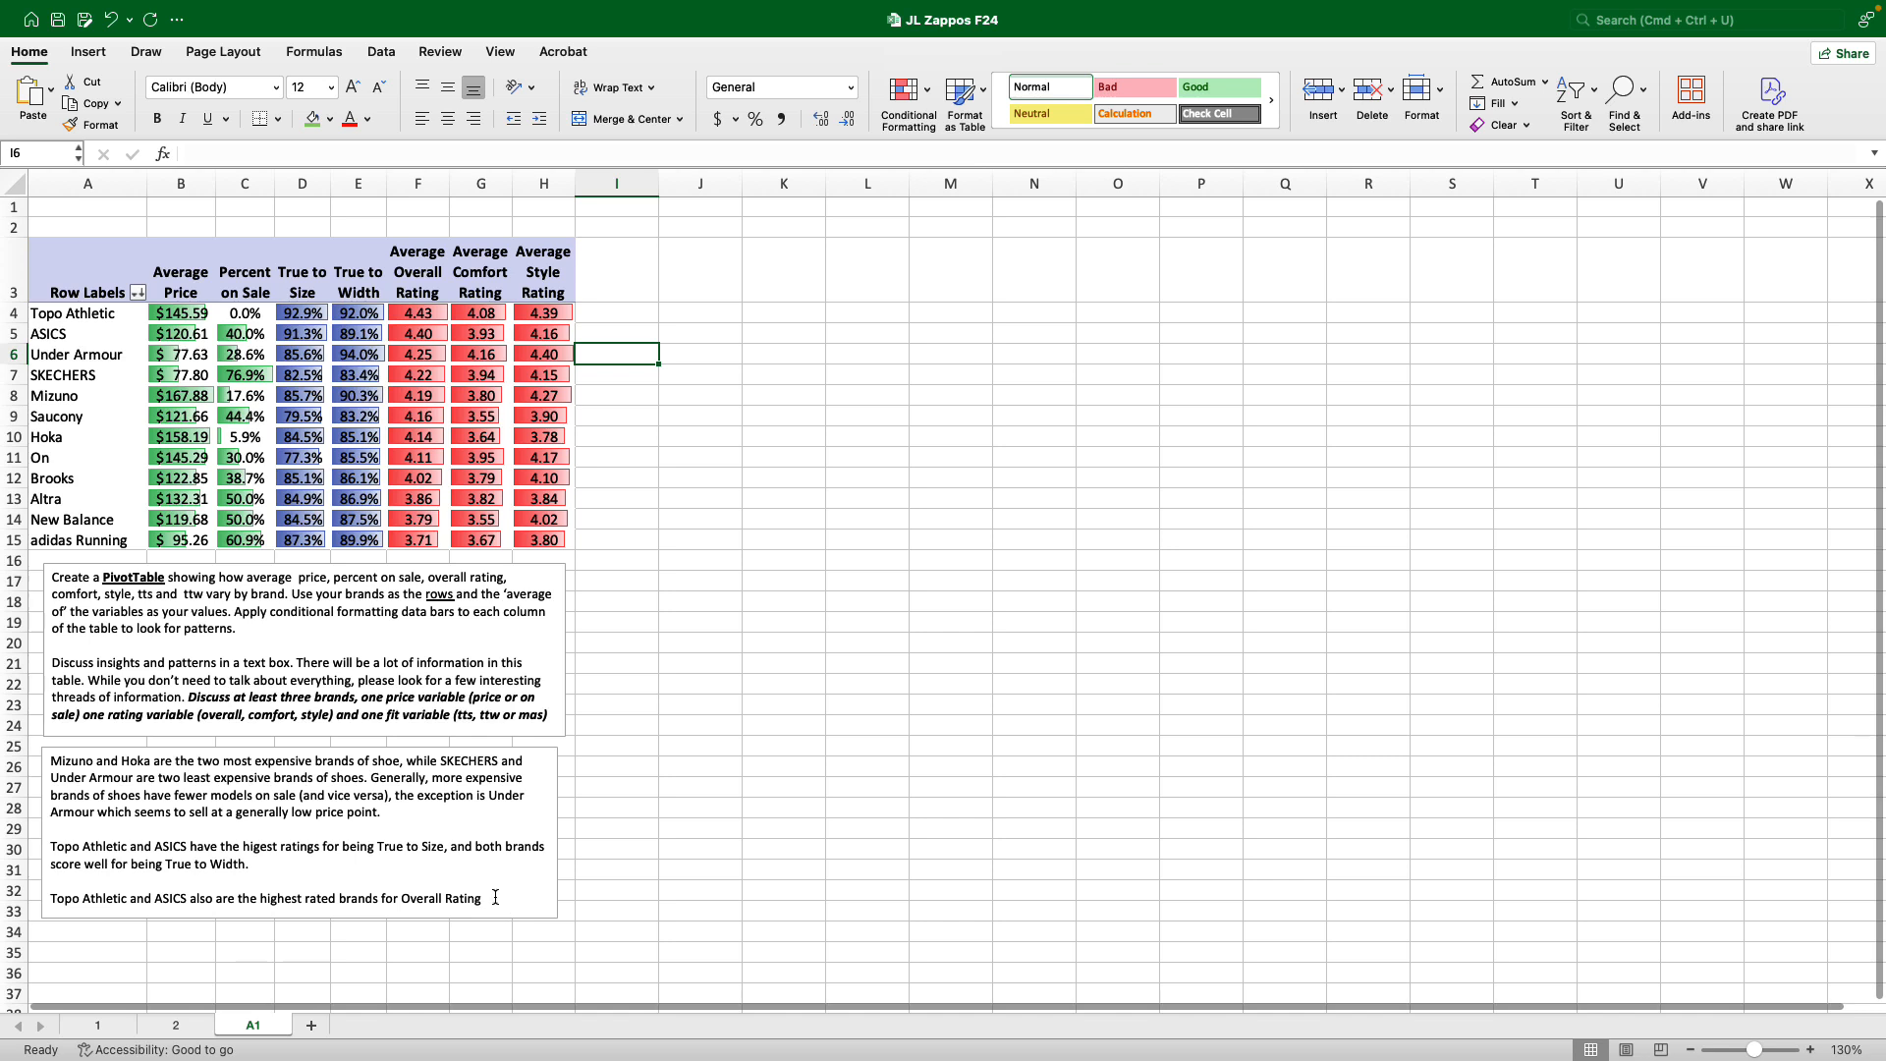
left_click(138, 293)
left_click(286, 388)
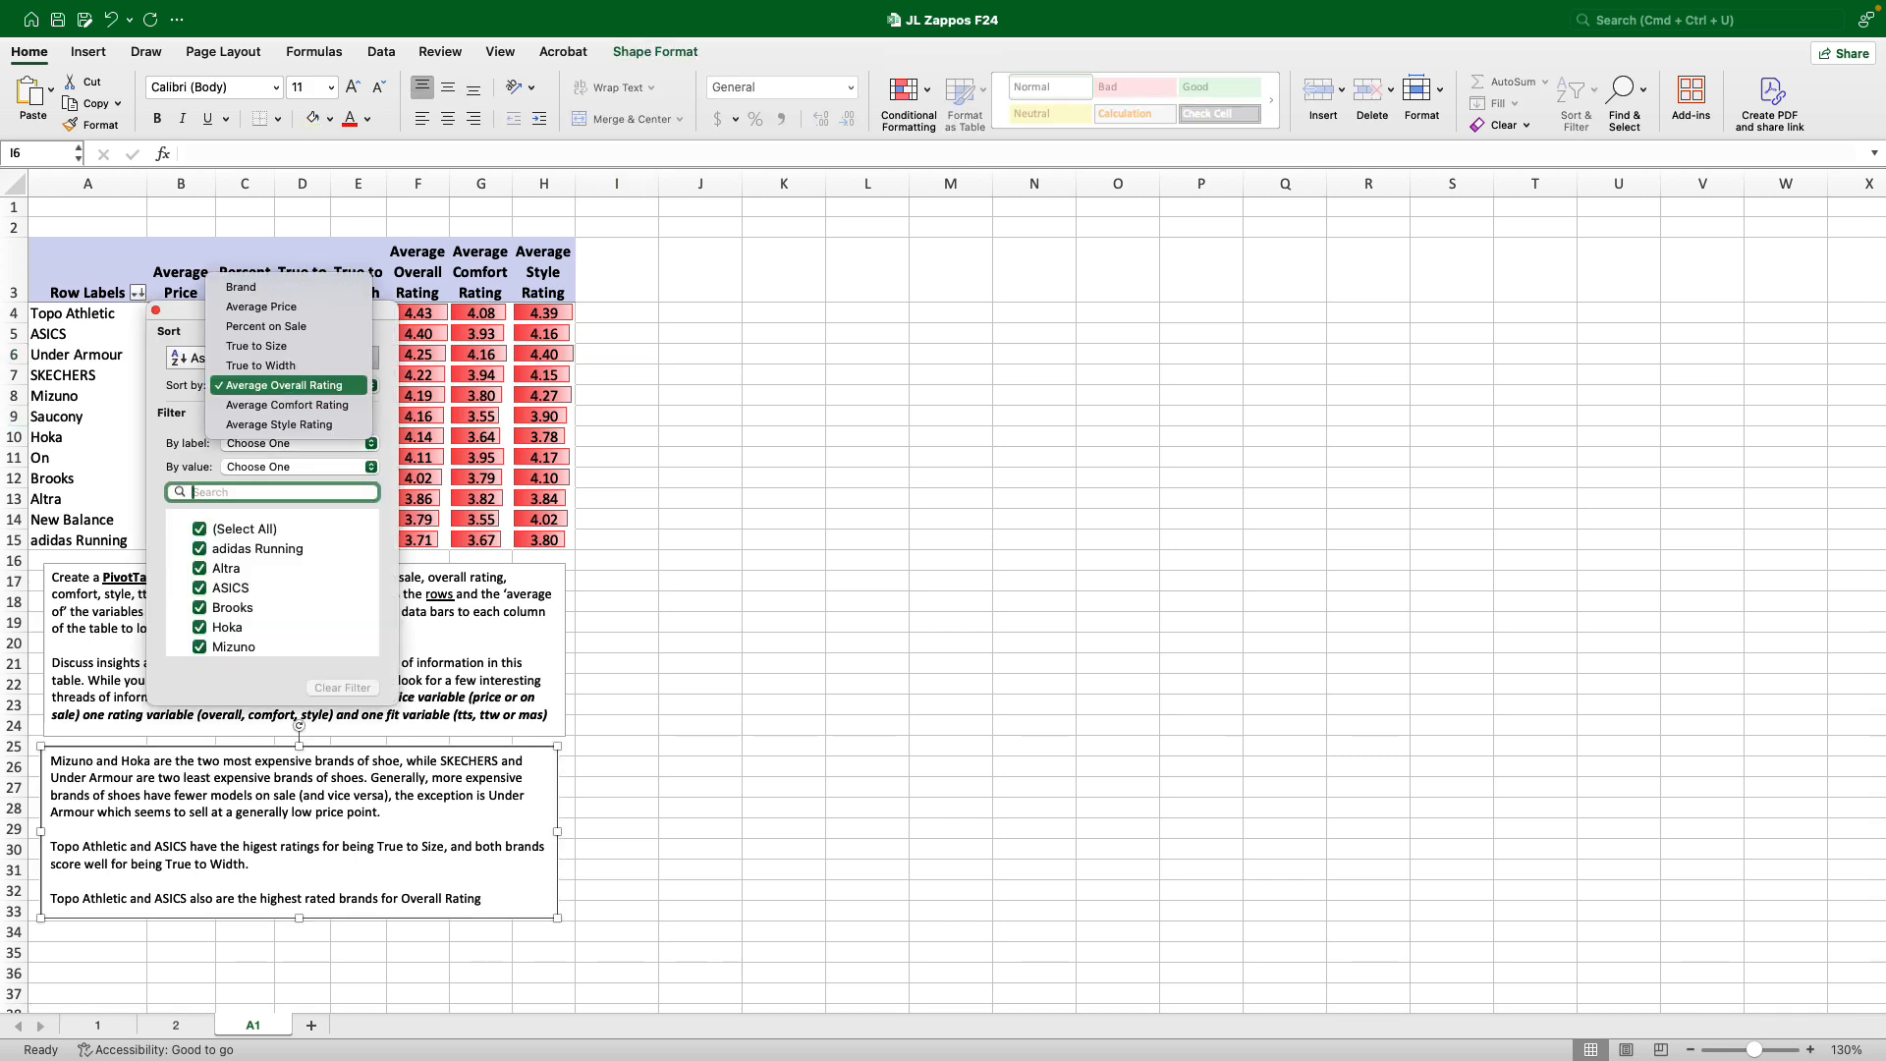
left_click(286, 405)
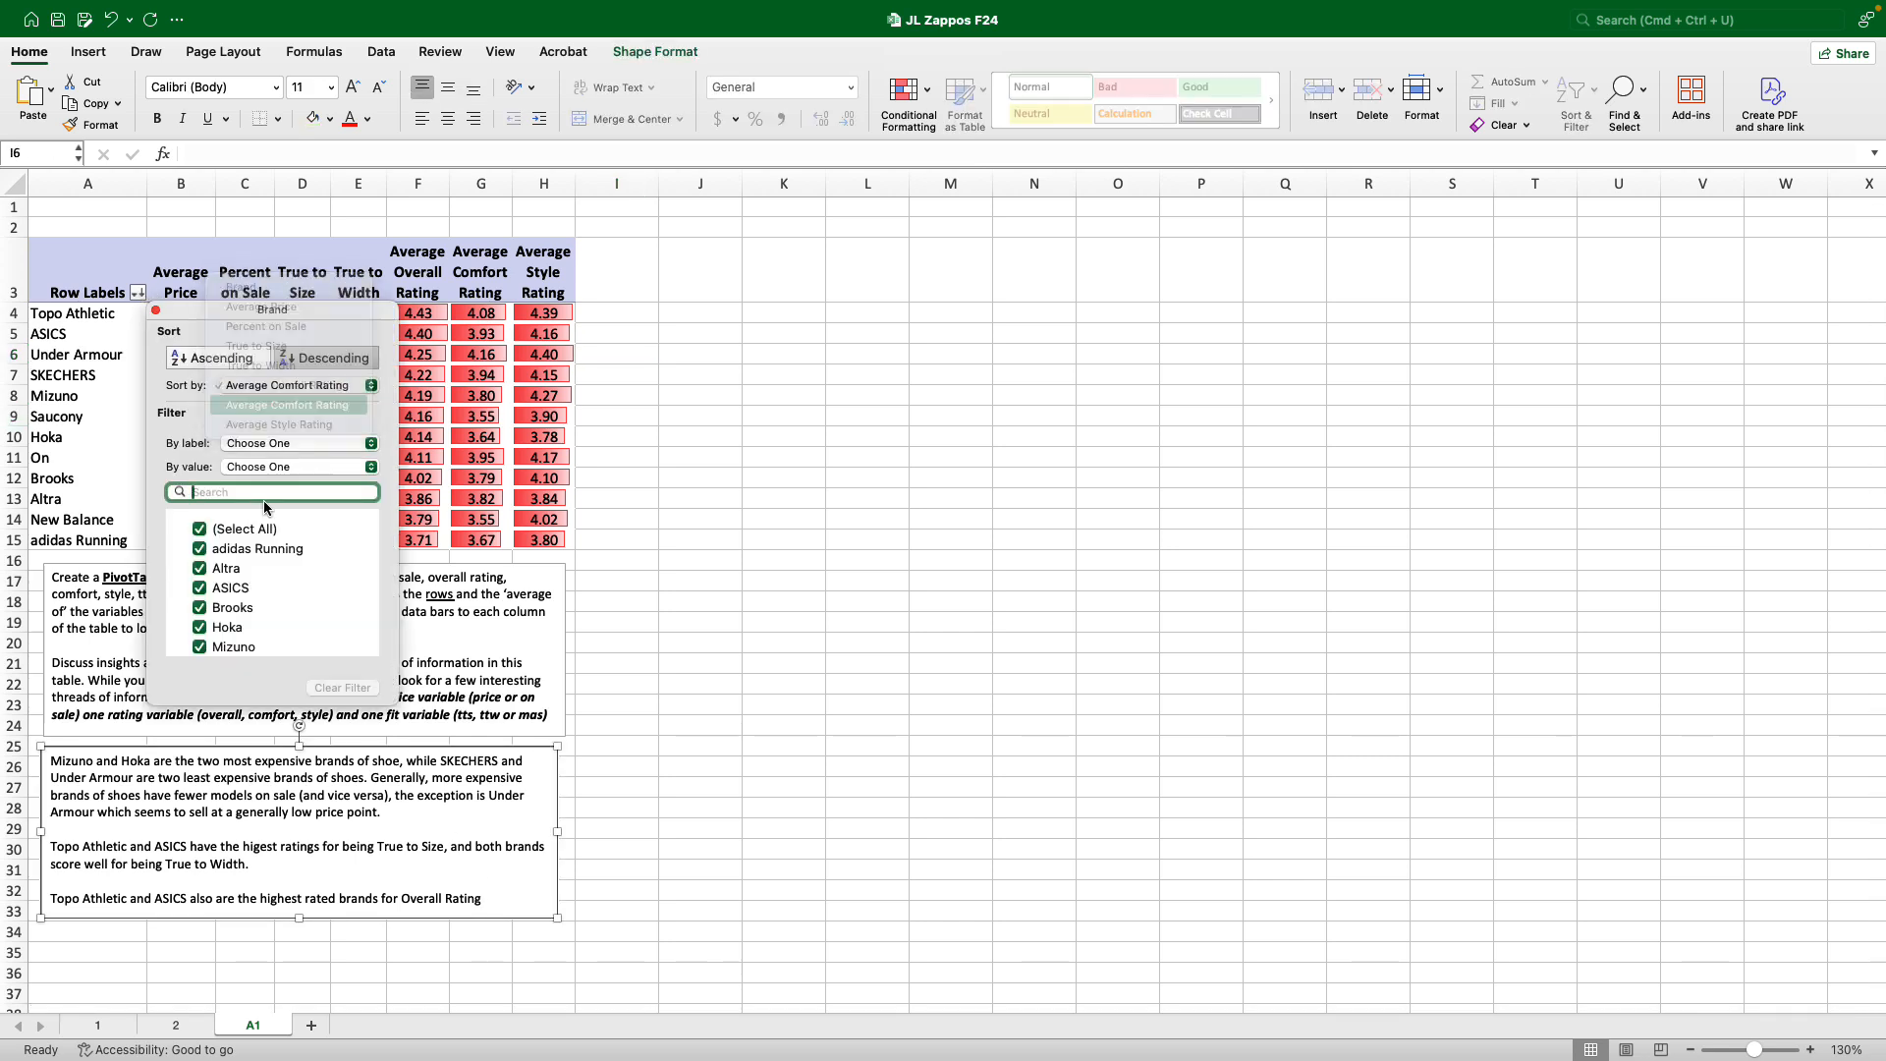
left_click(156, 310)
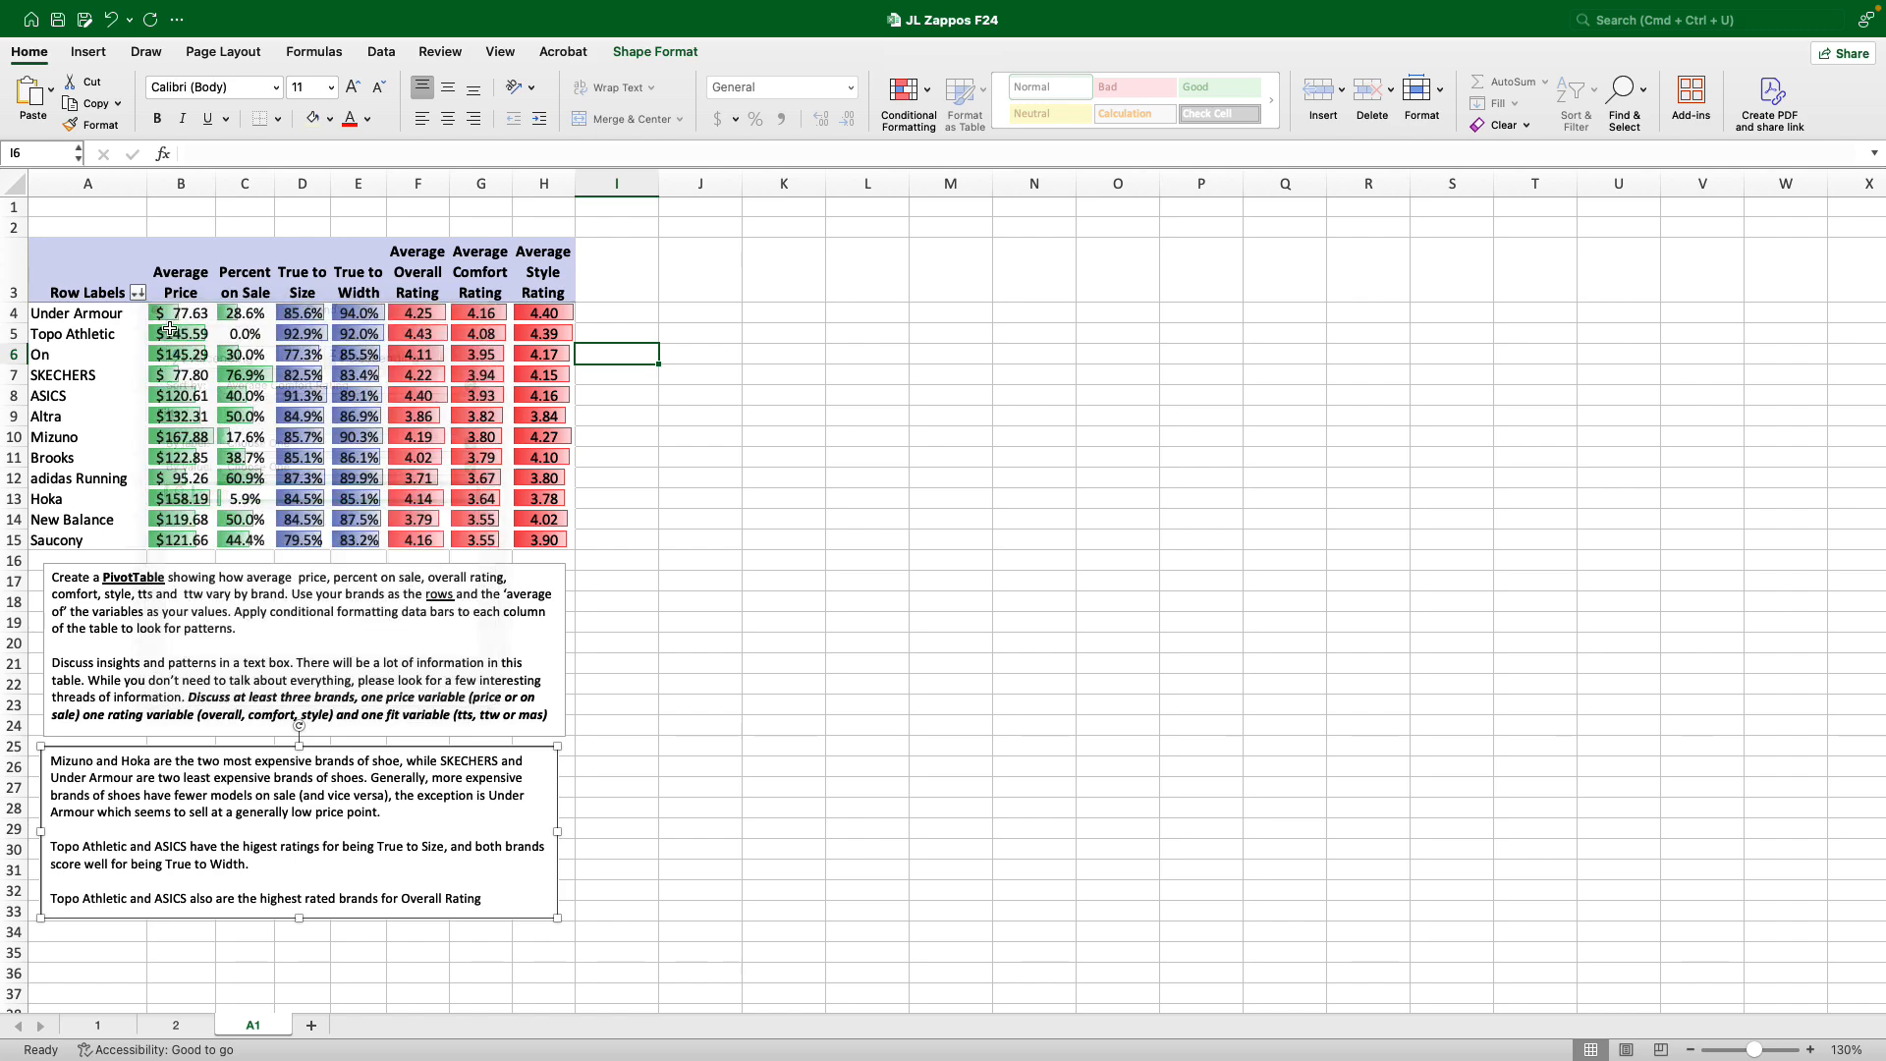
Continue the last sentence with ", while Under Armour is rated as the most comfortable shoe" and extend the text box downward to make room.
left_click(485, 897)
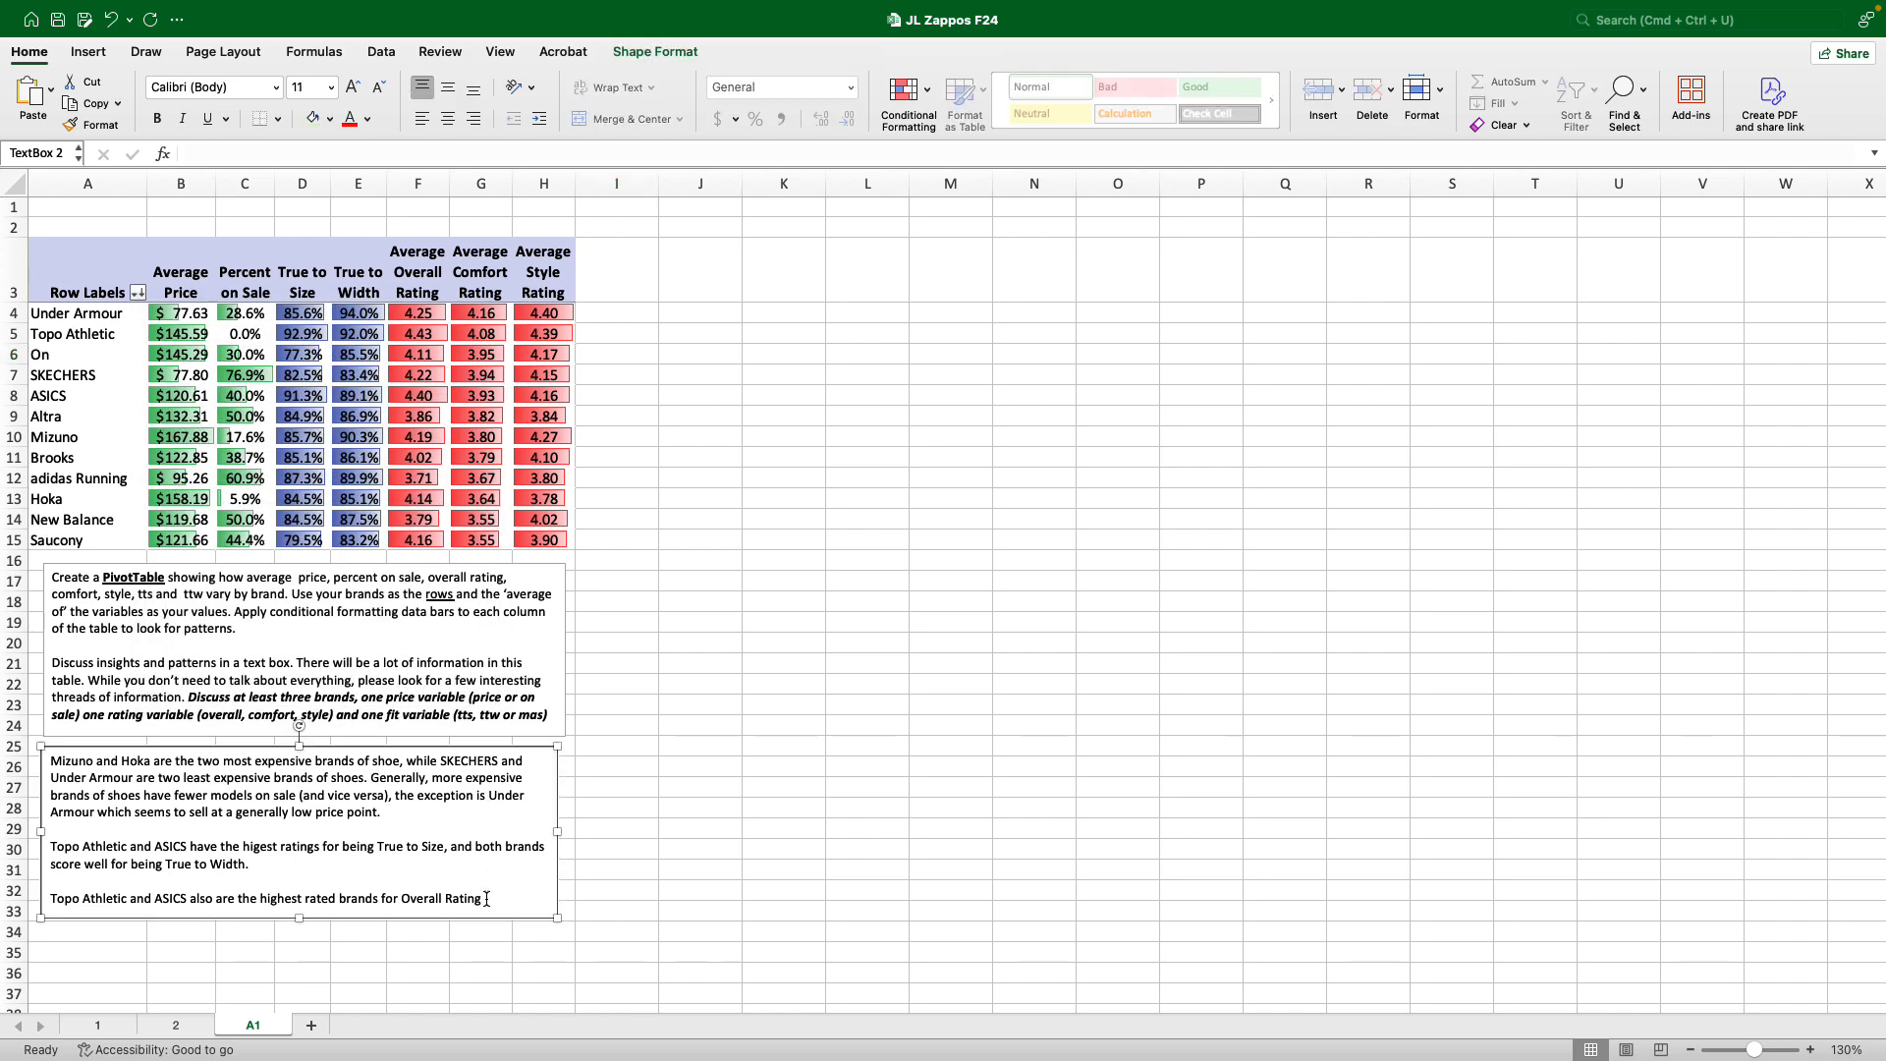
type(", while Under Arm")
type("our is the")
type(" hig")
type("ost com")
key("BackSpace")
key("BackSpace")
key("BackSpace")
key("BackSpace")
key("BackSpace")
key("BackSpace")
key("BackSpace")
key("BackSpace")
key("BackSpace")
key("BackSpace")
key("BackSpace")
left_click_drag(298, 917, 299, 994)
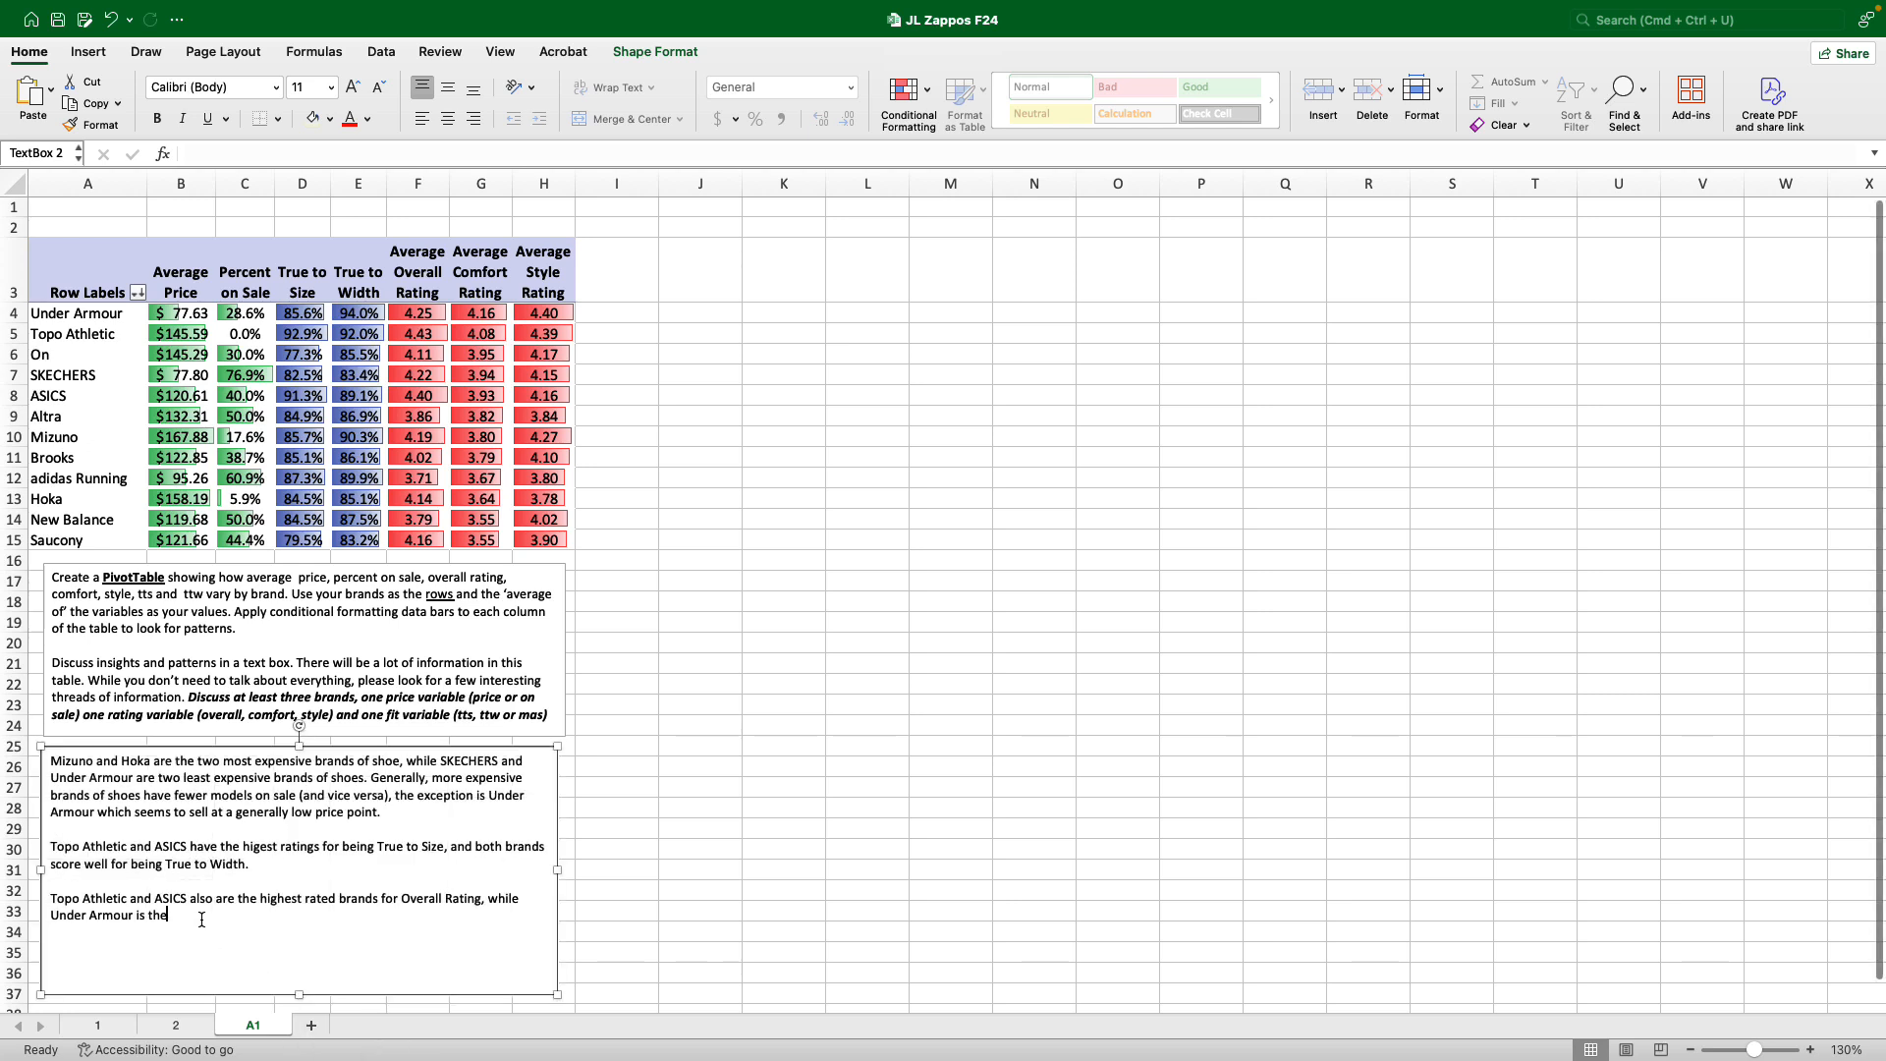
key("BackSpace")
key("BackSpace")
type("rated a")
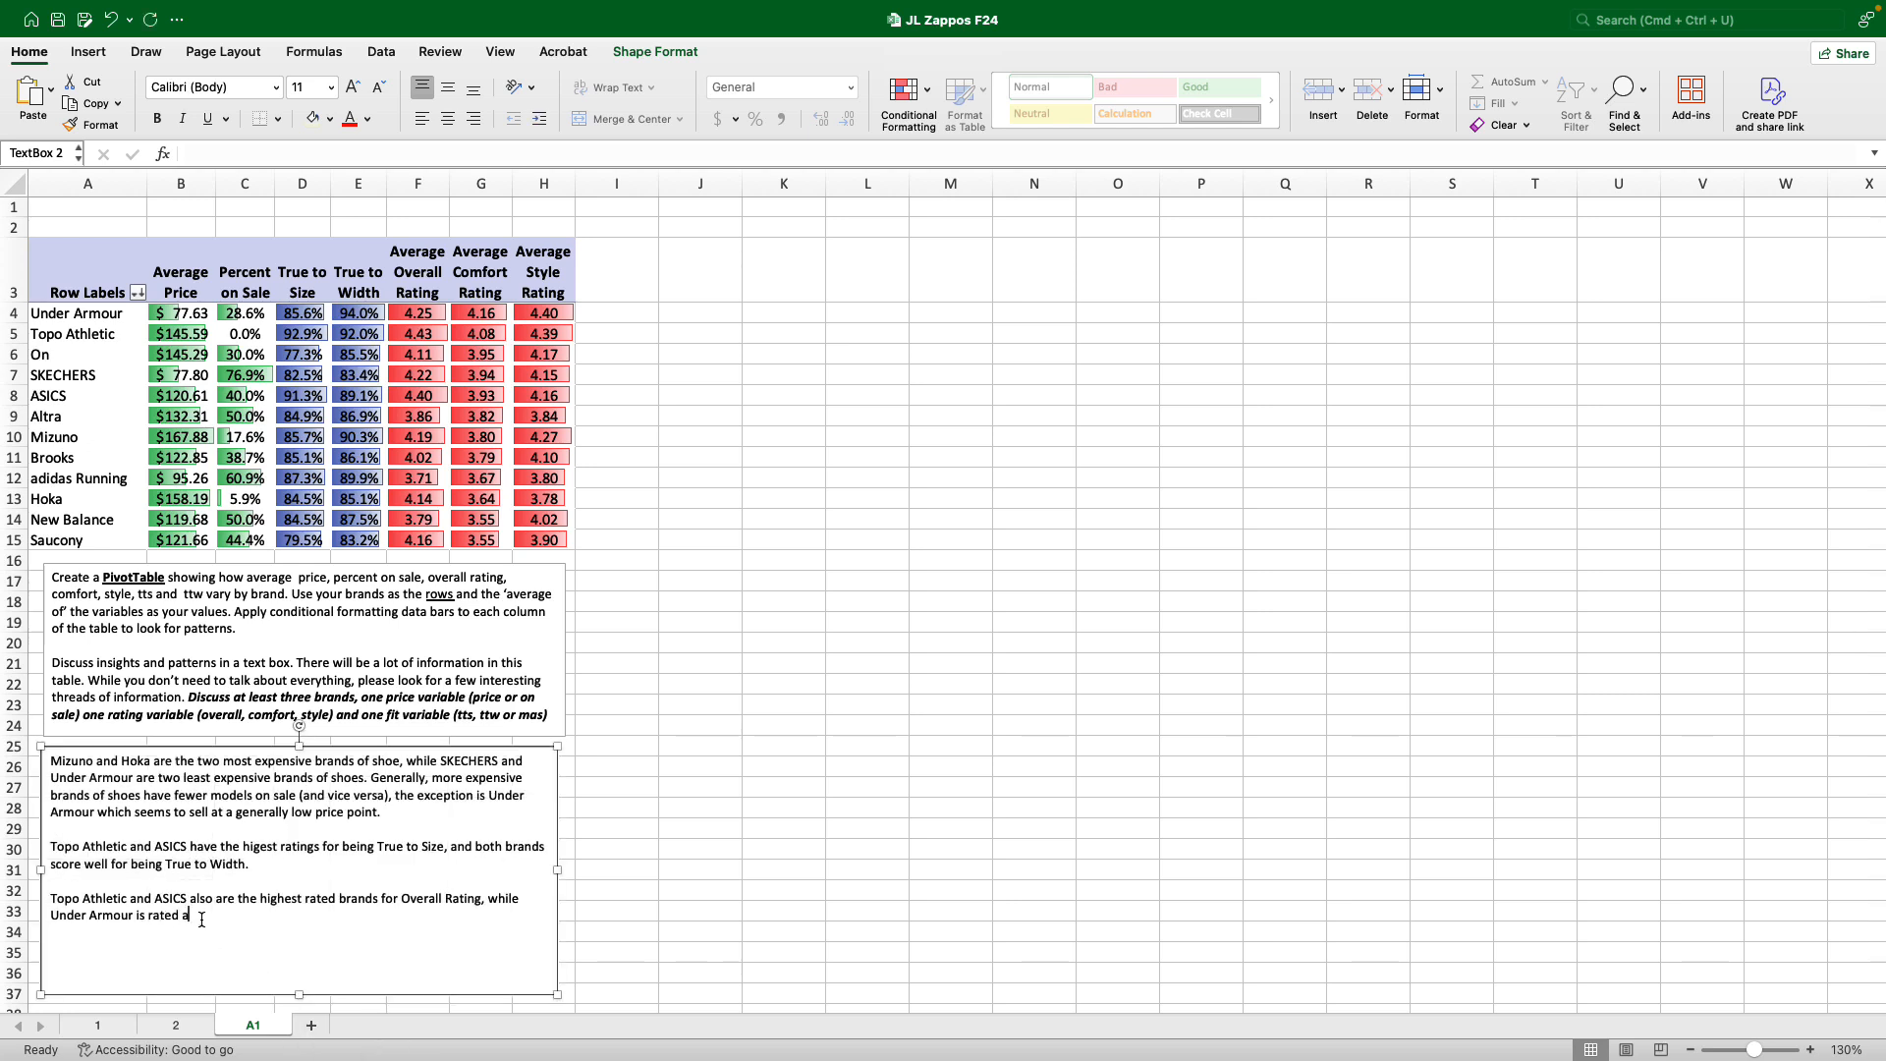
type("s the most comfortable shoe")
Sort the PivotTable's brands by Average Style Rating in descending order.
left_click(139, 293)
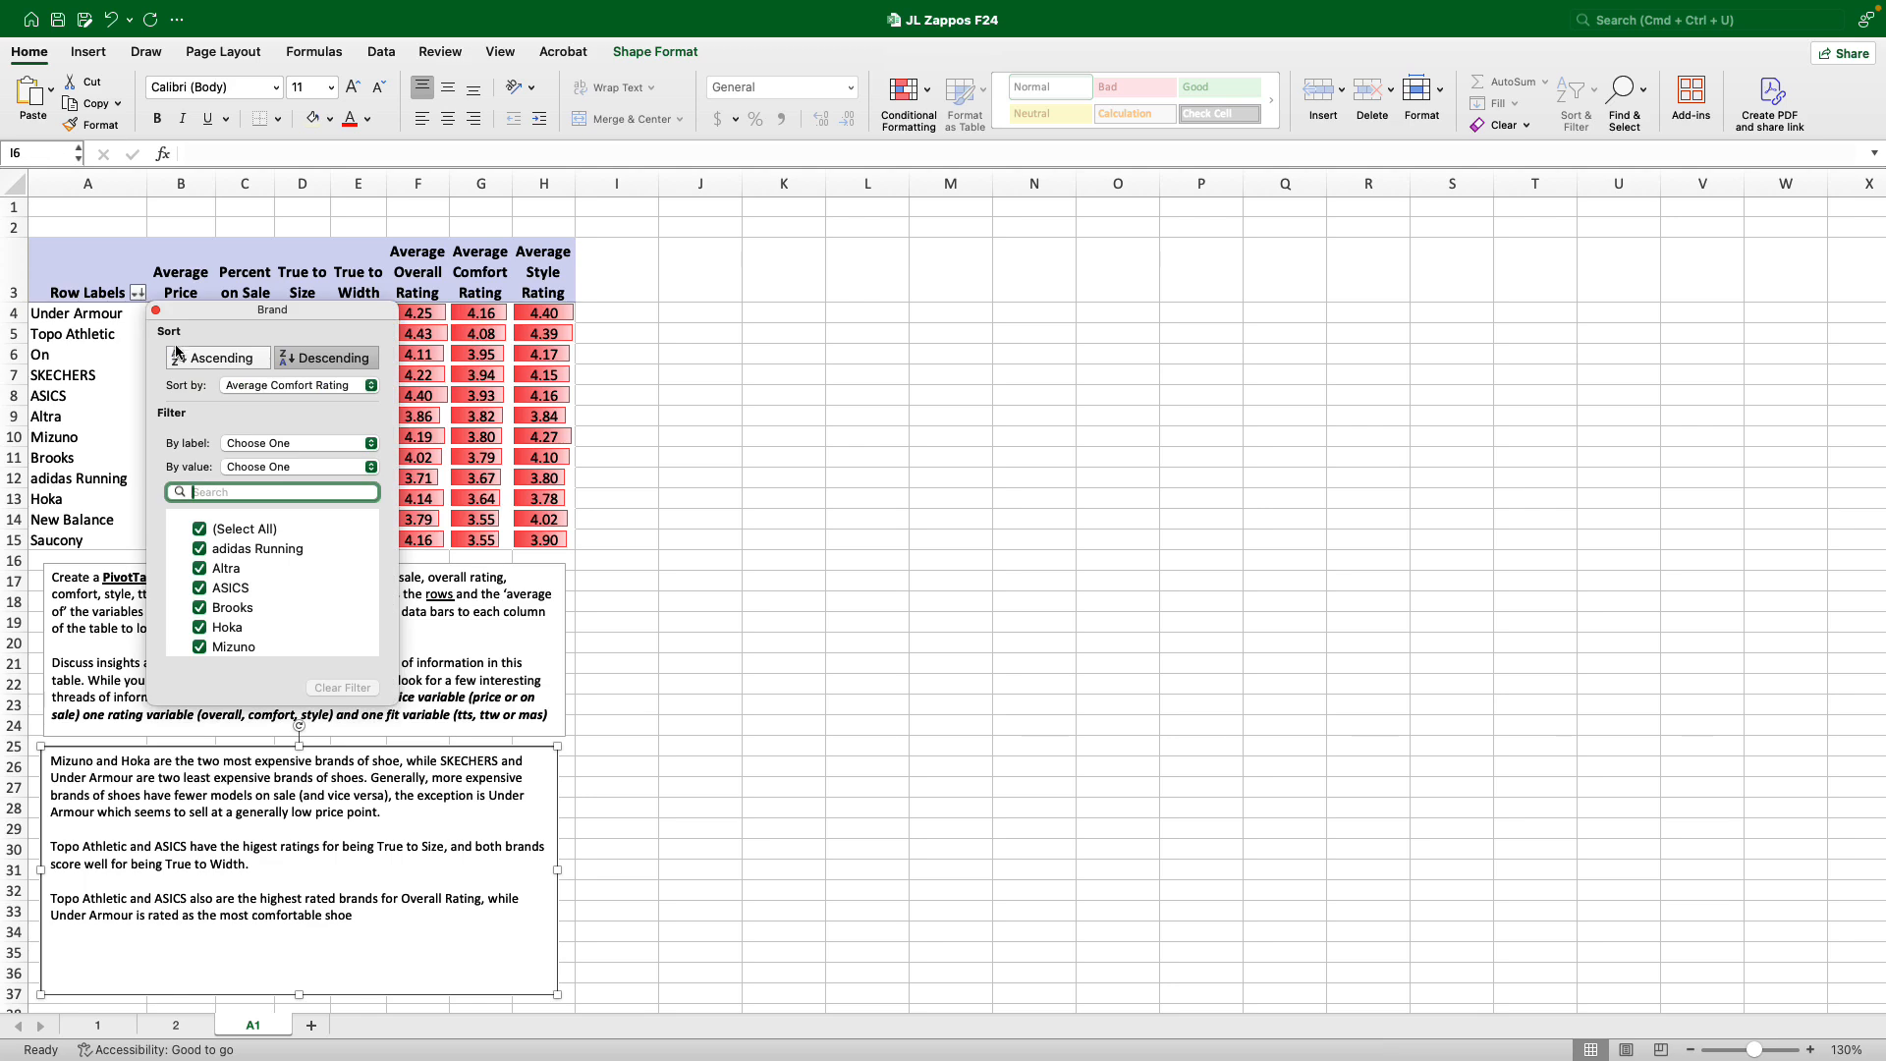
left_click(277, 387)
left_click(278, 404)
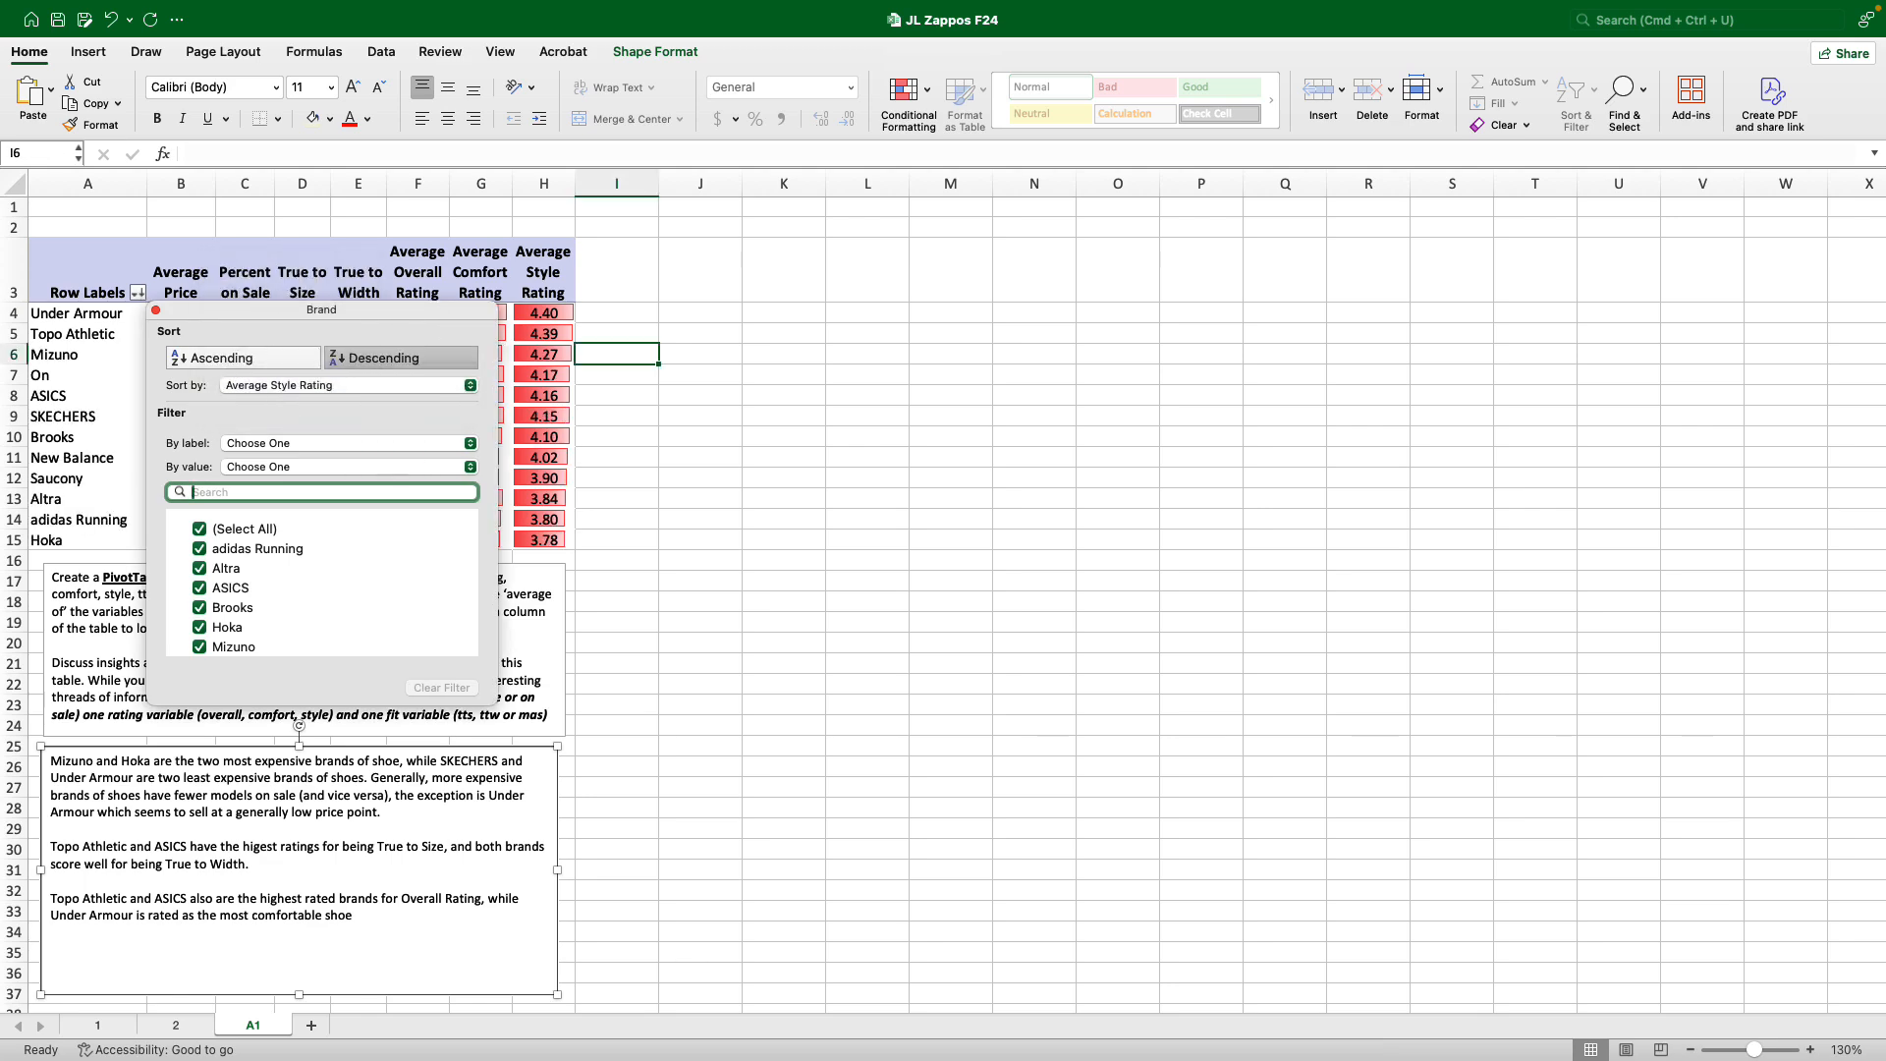
left_click(155, 310)
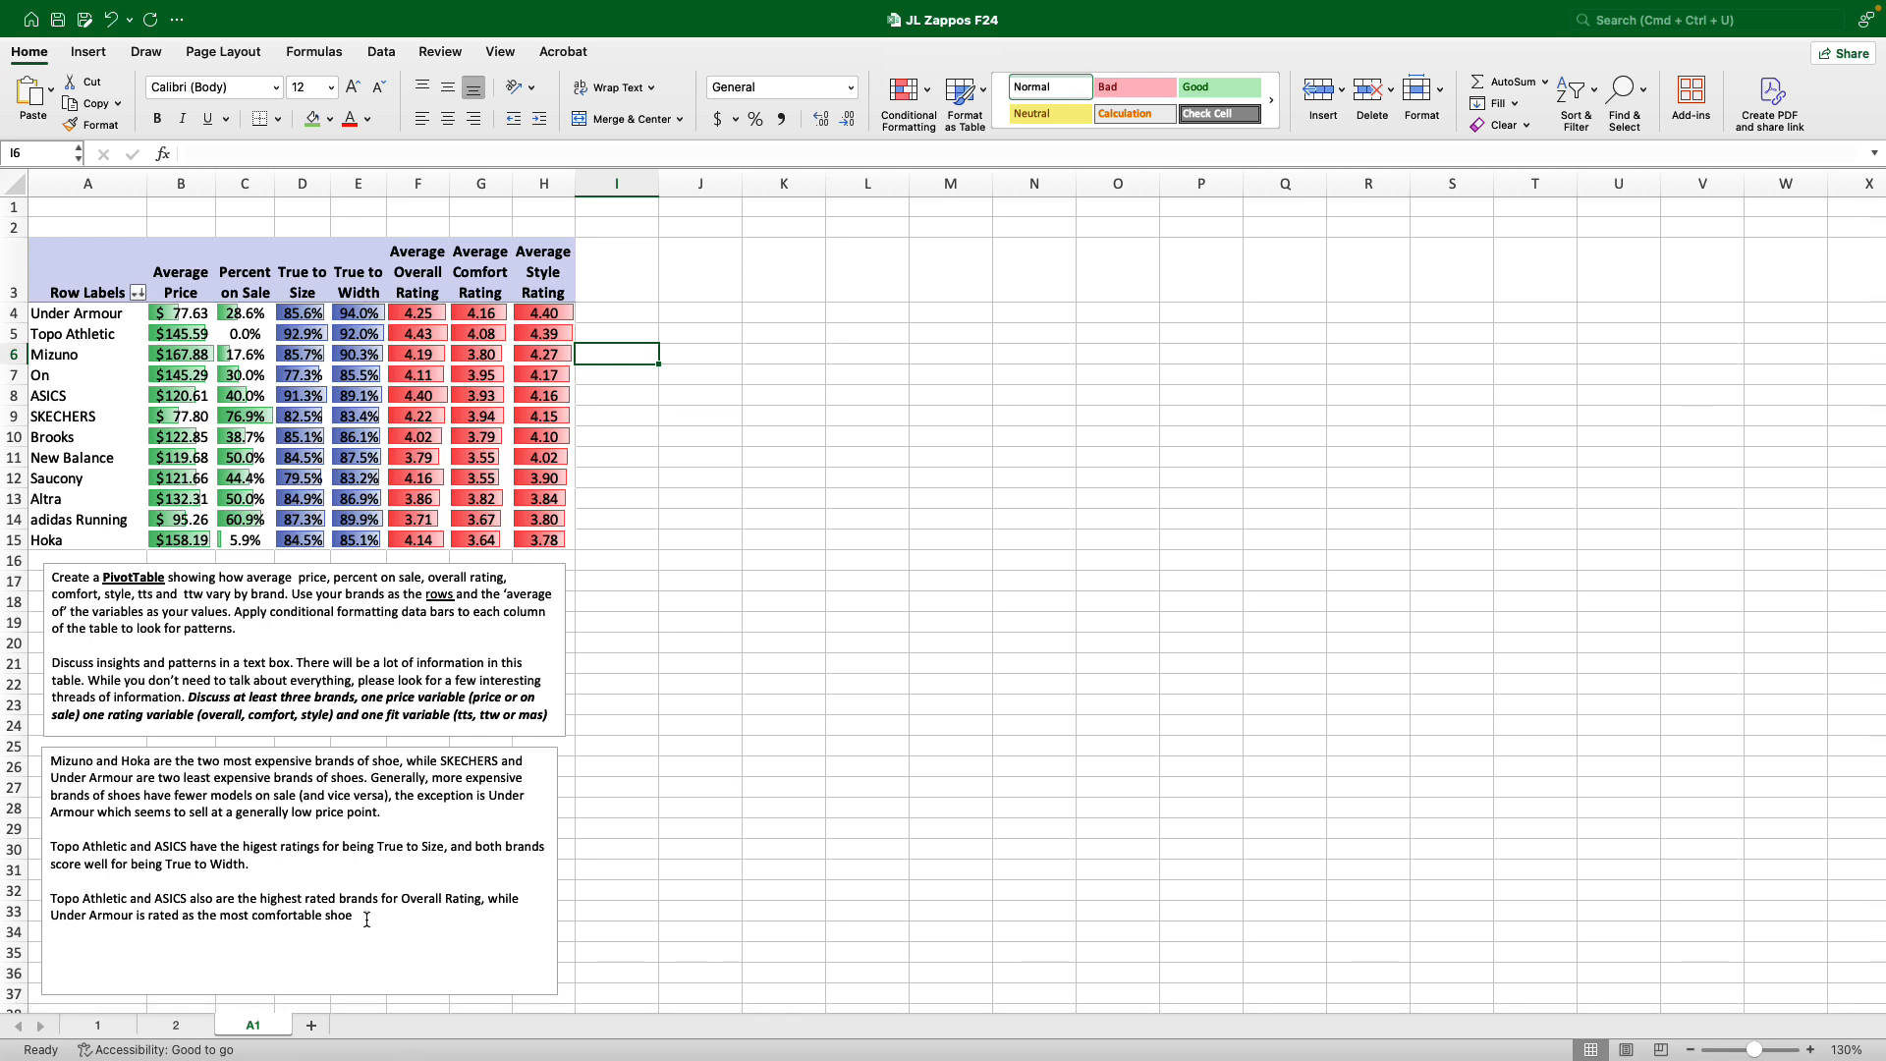
Replace "as the most comfortable shoe" with "highest for both Comfort and Style, while Topo Athletic comes in second.".
left_click_drag(365, 918, 192, 921)
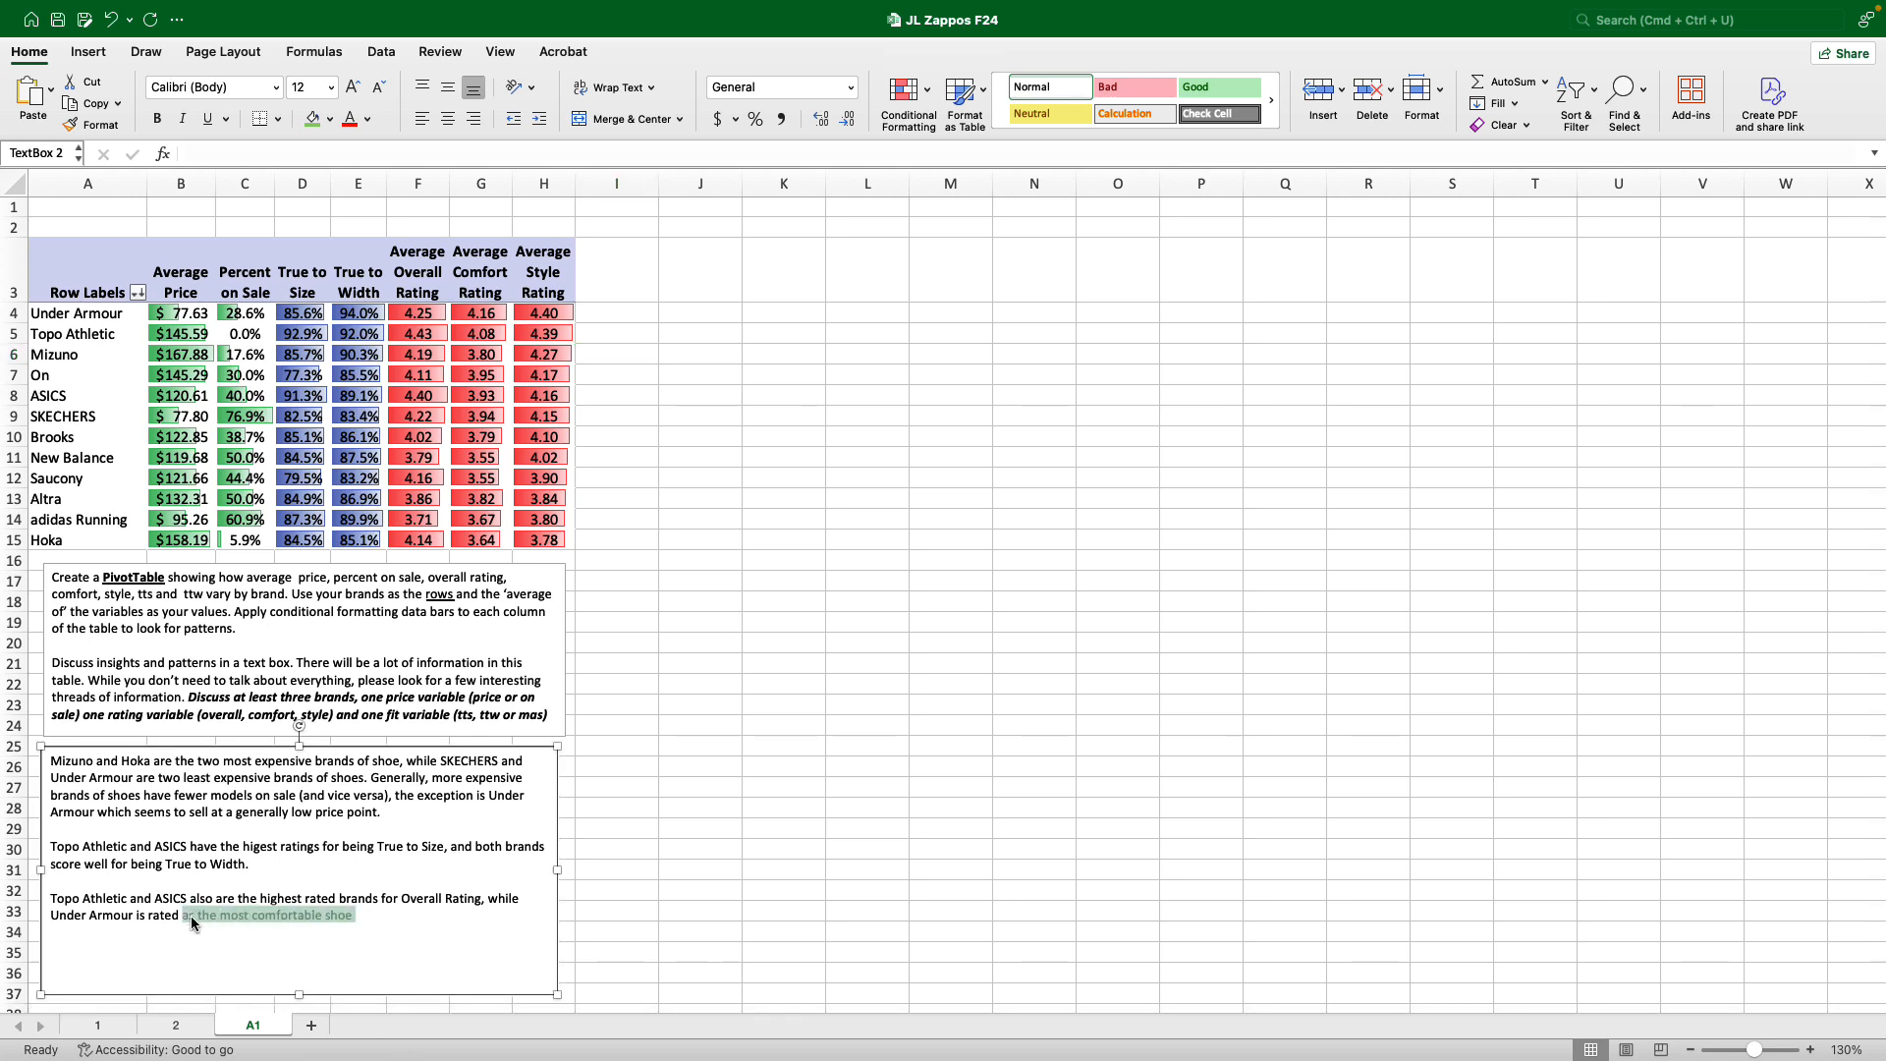
type("highe")
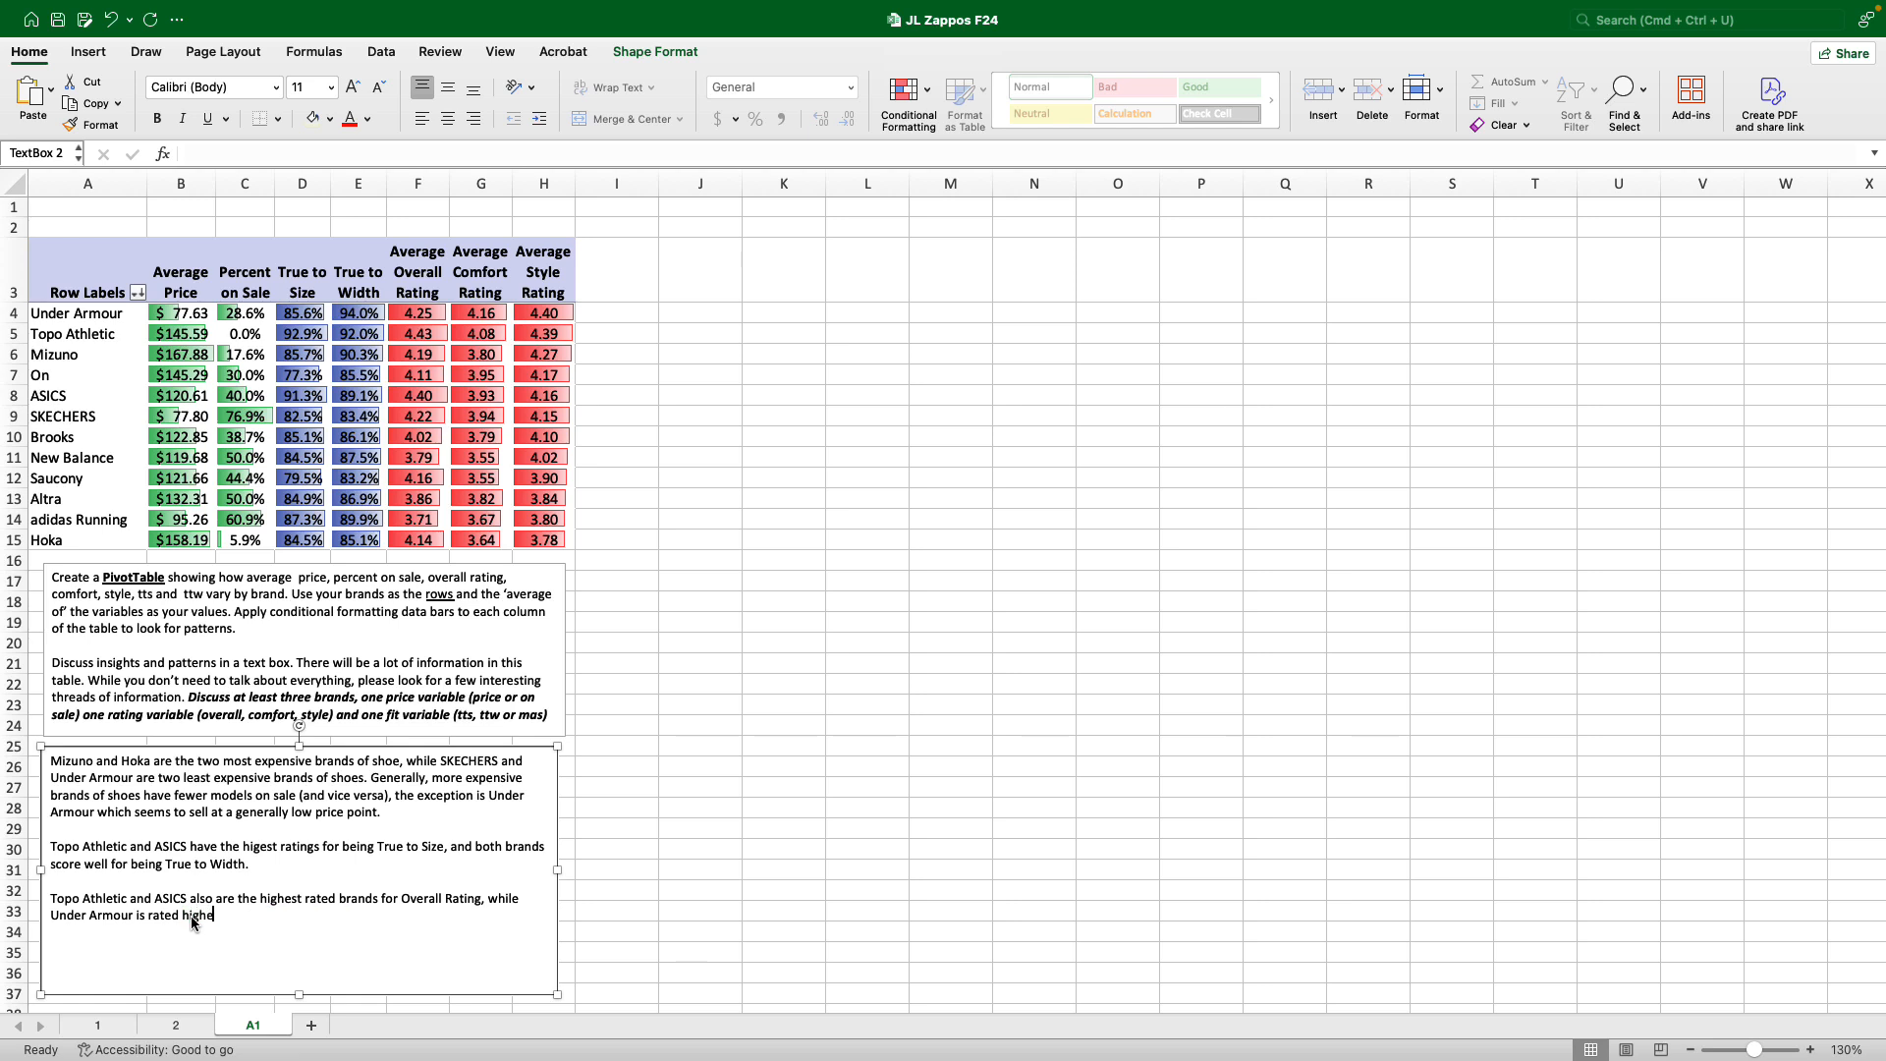
type("st for both Comfort and Style, while Topo")
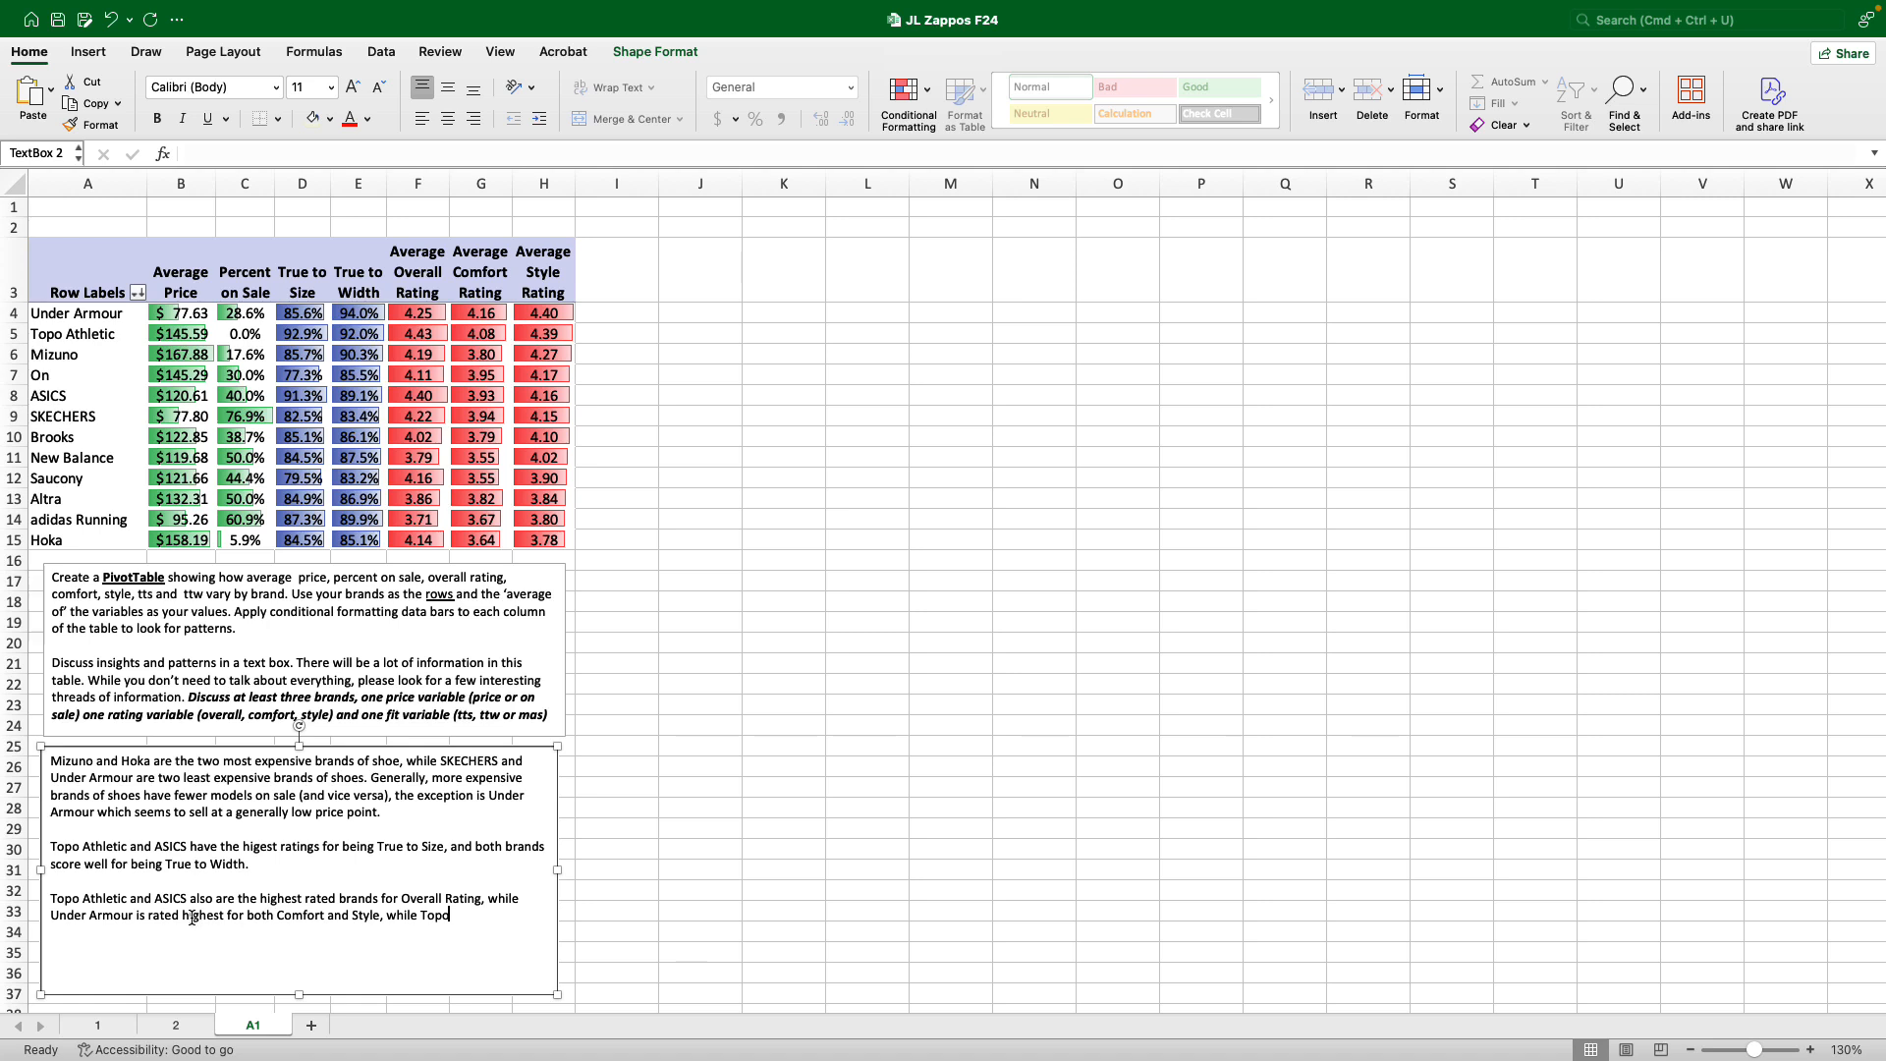
type(" Athletic comes in second.")
Shorten the insights text box to fit its text and give it a light gold fill.
left_click_drag(50, 846, 199, 849)
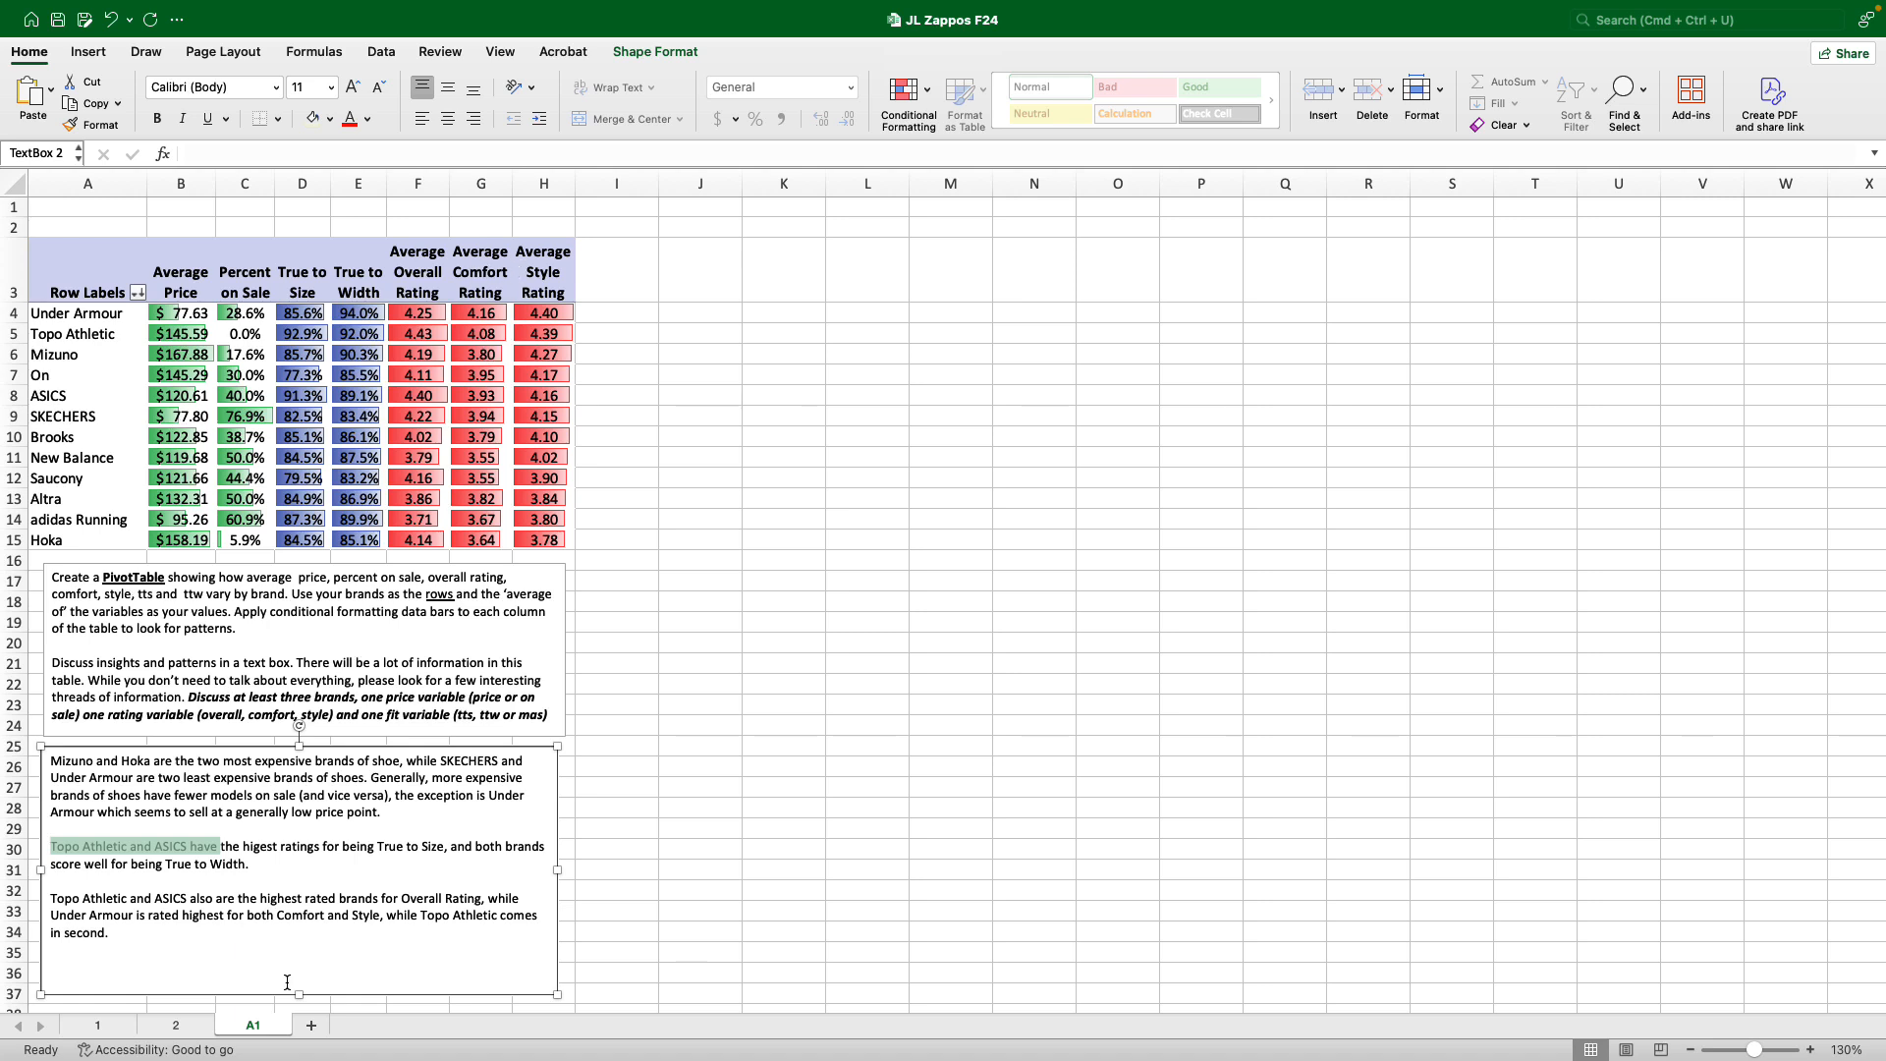
left_click(136, 938)
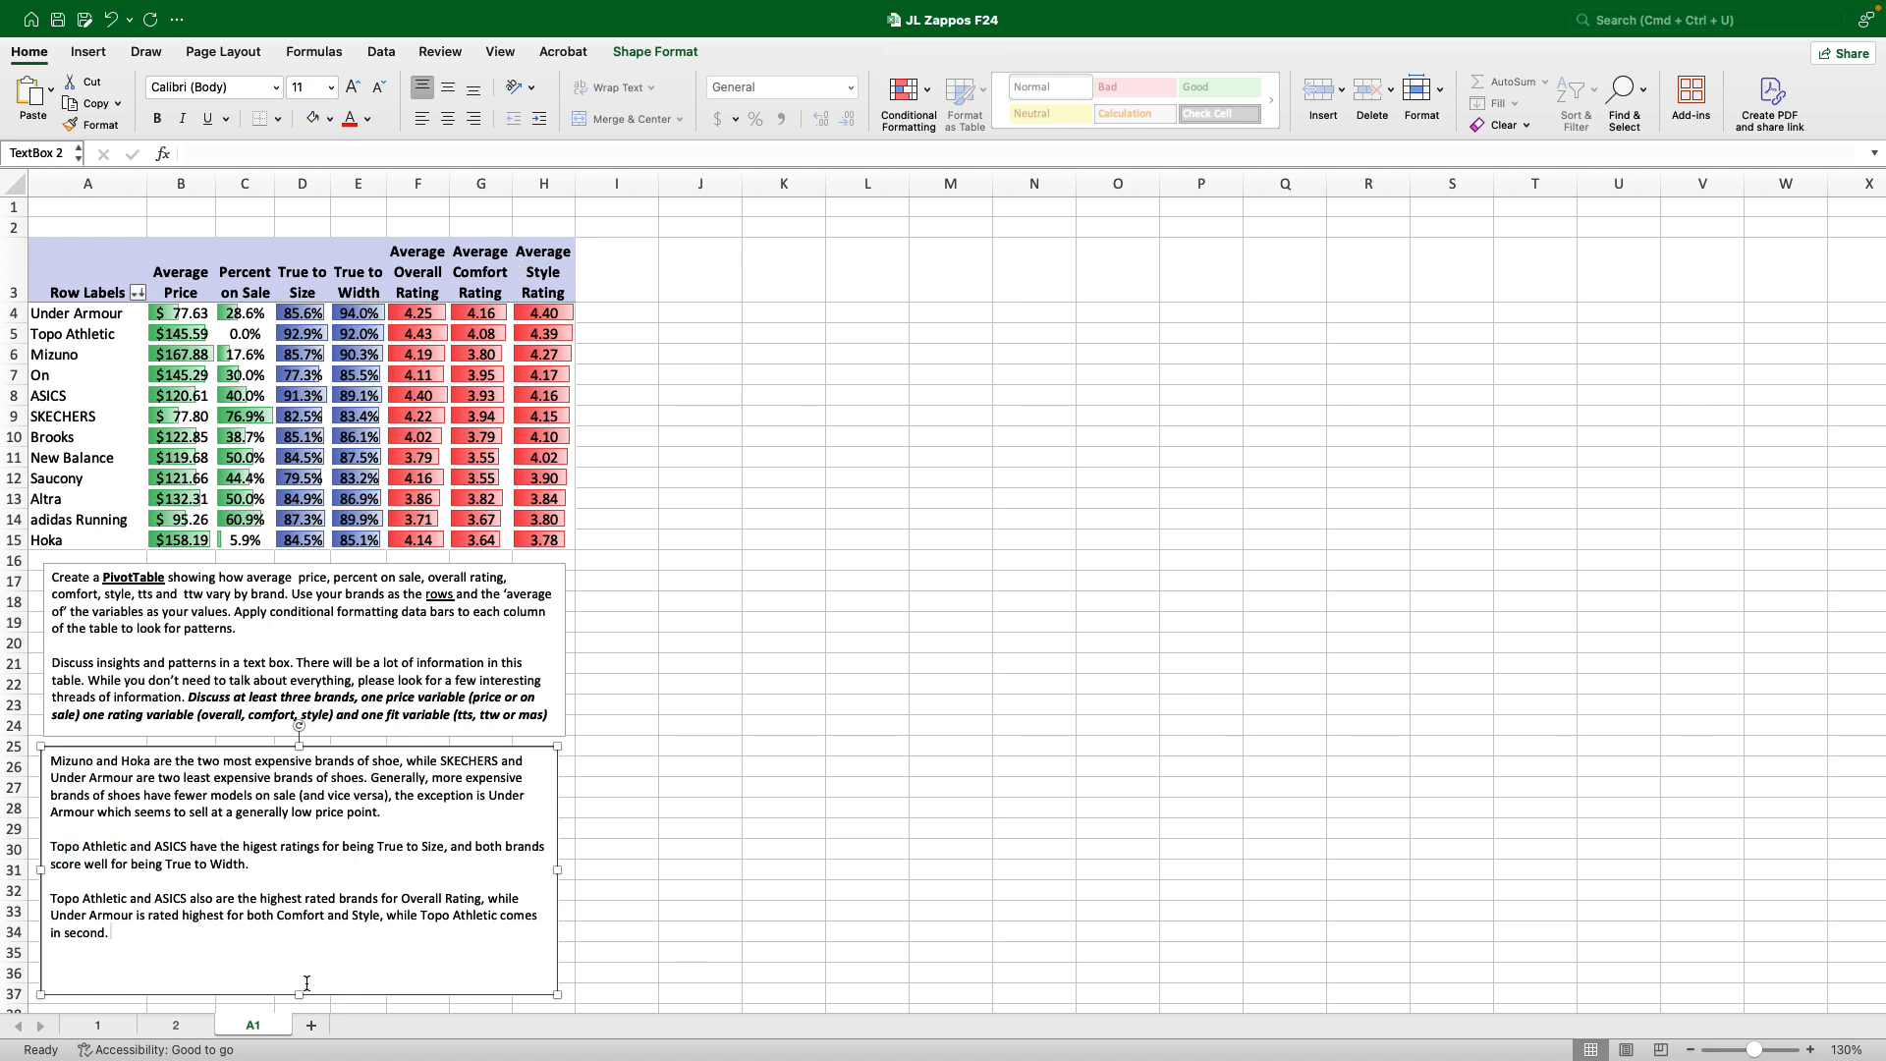
left_click_drag(299, 995, 302, 953)
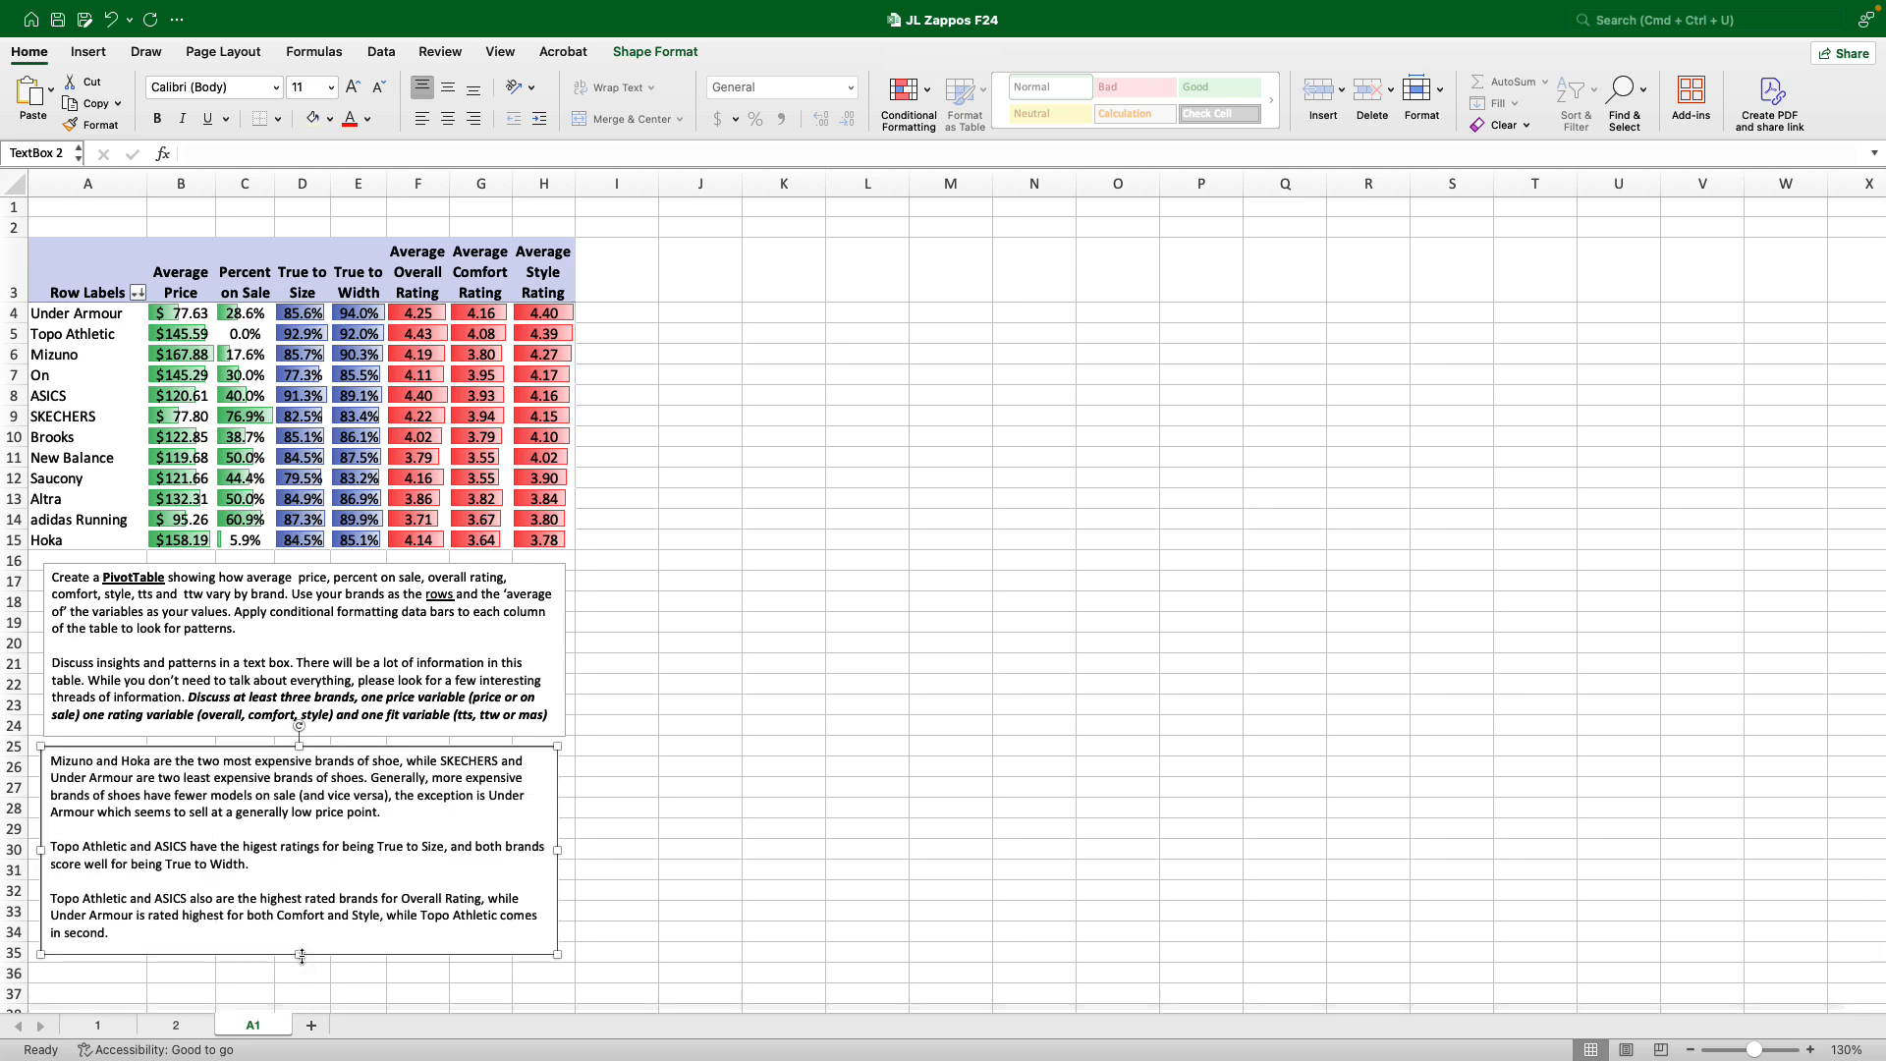
left_click(301, 841)
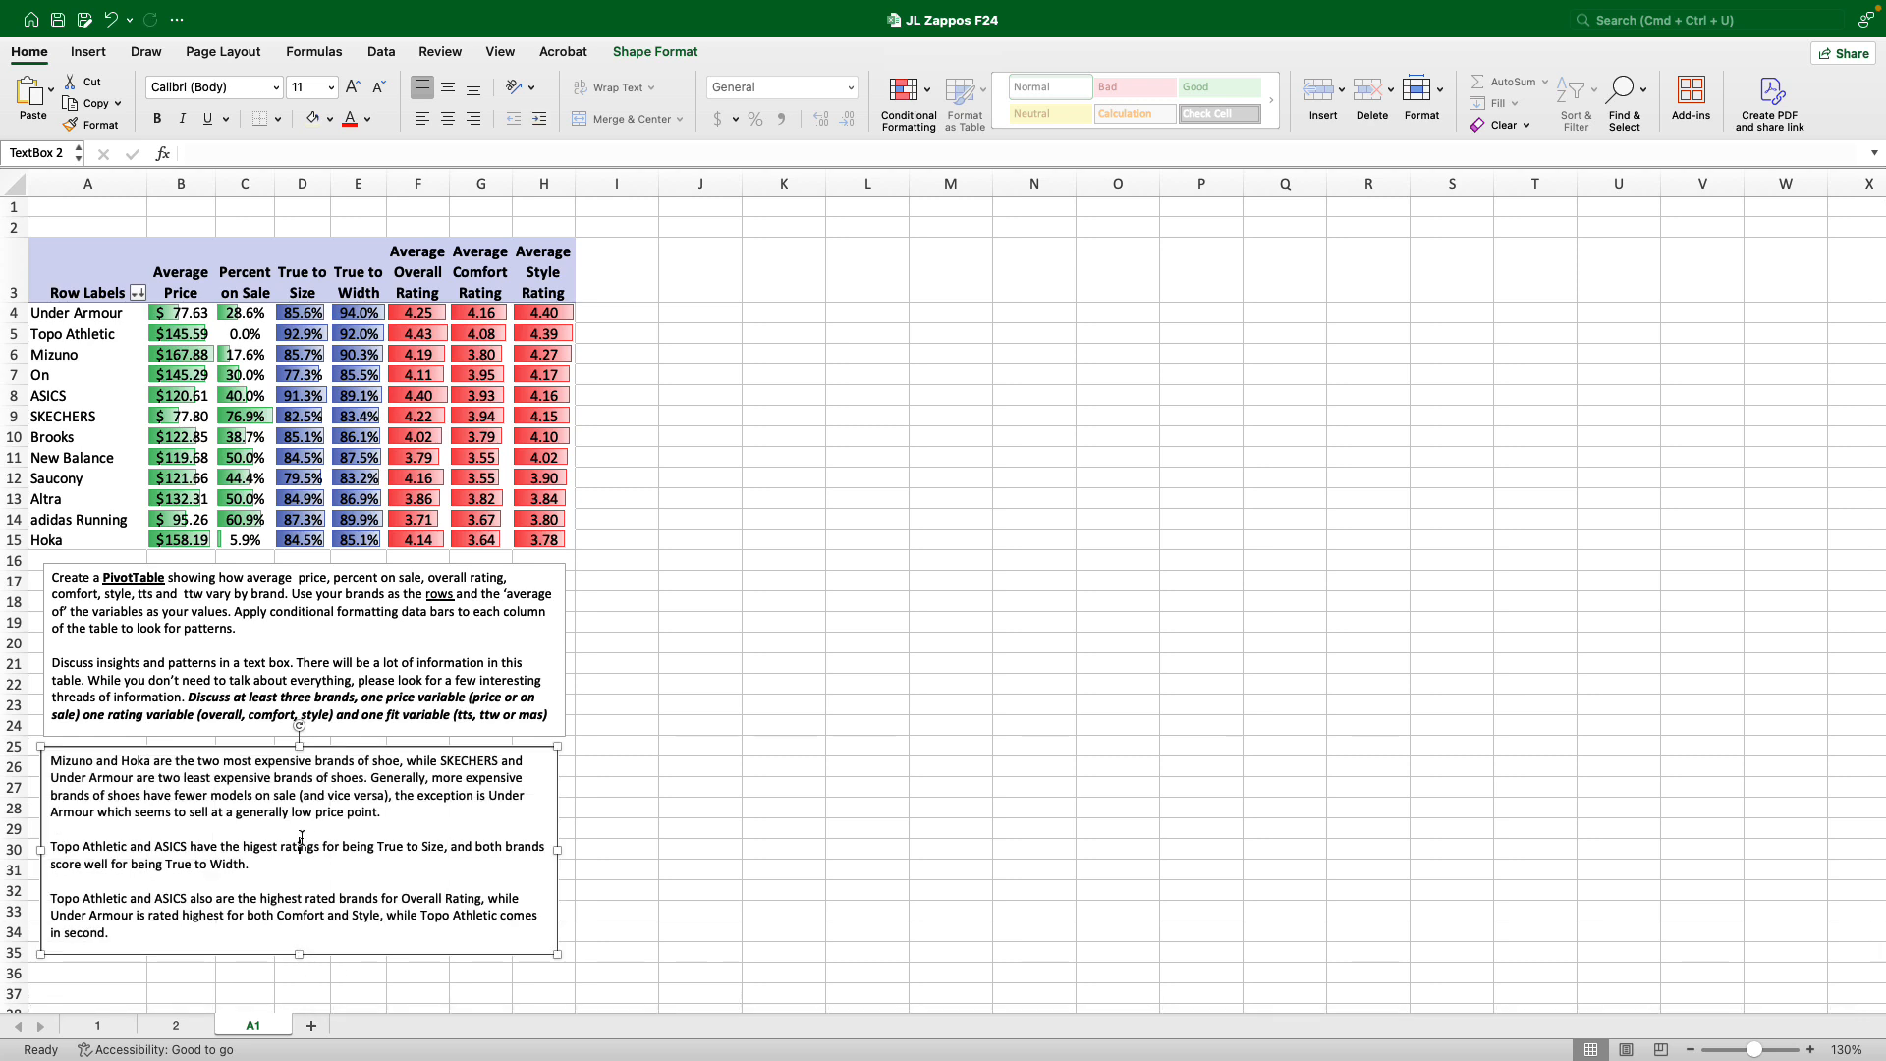
left_click(330, 119)
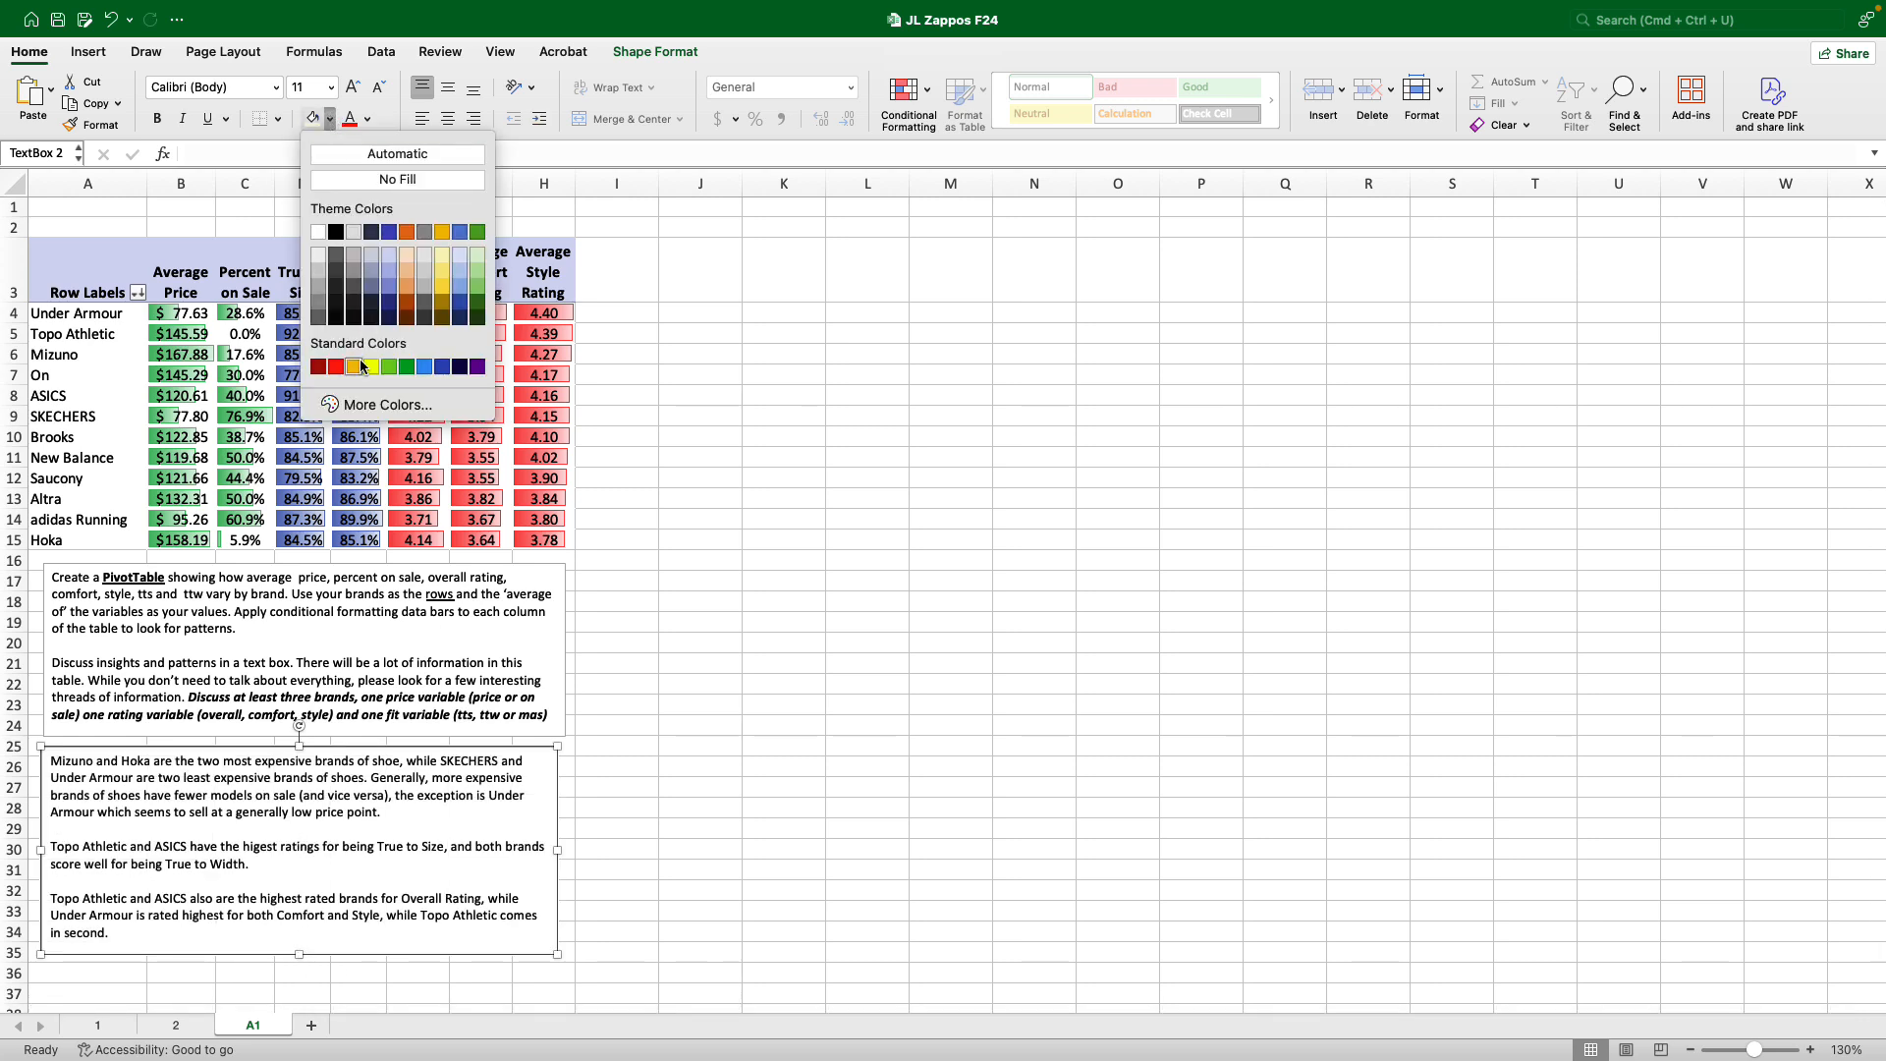
left_click(443, 254)
left_click(680, 643)
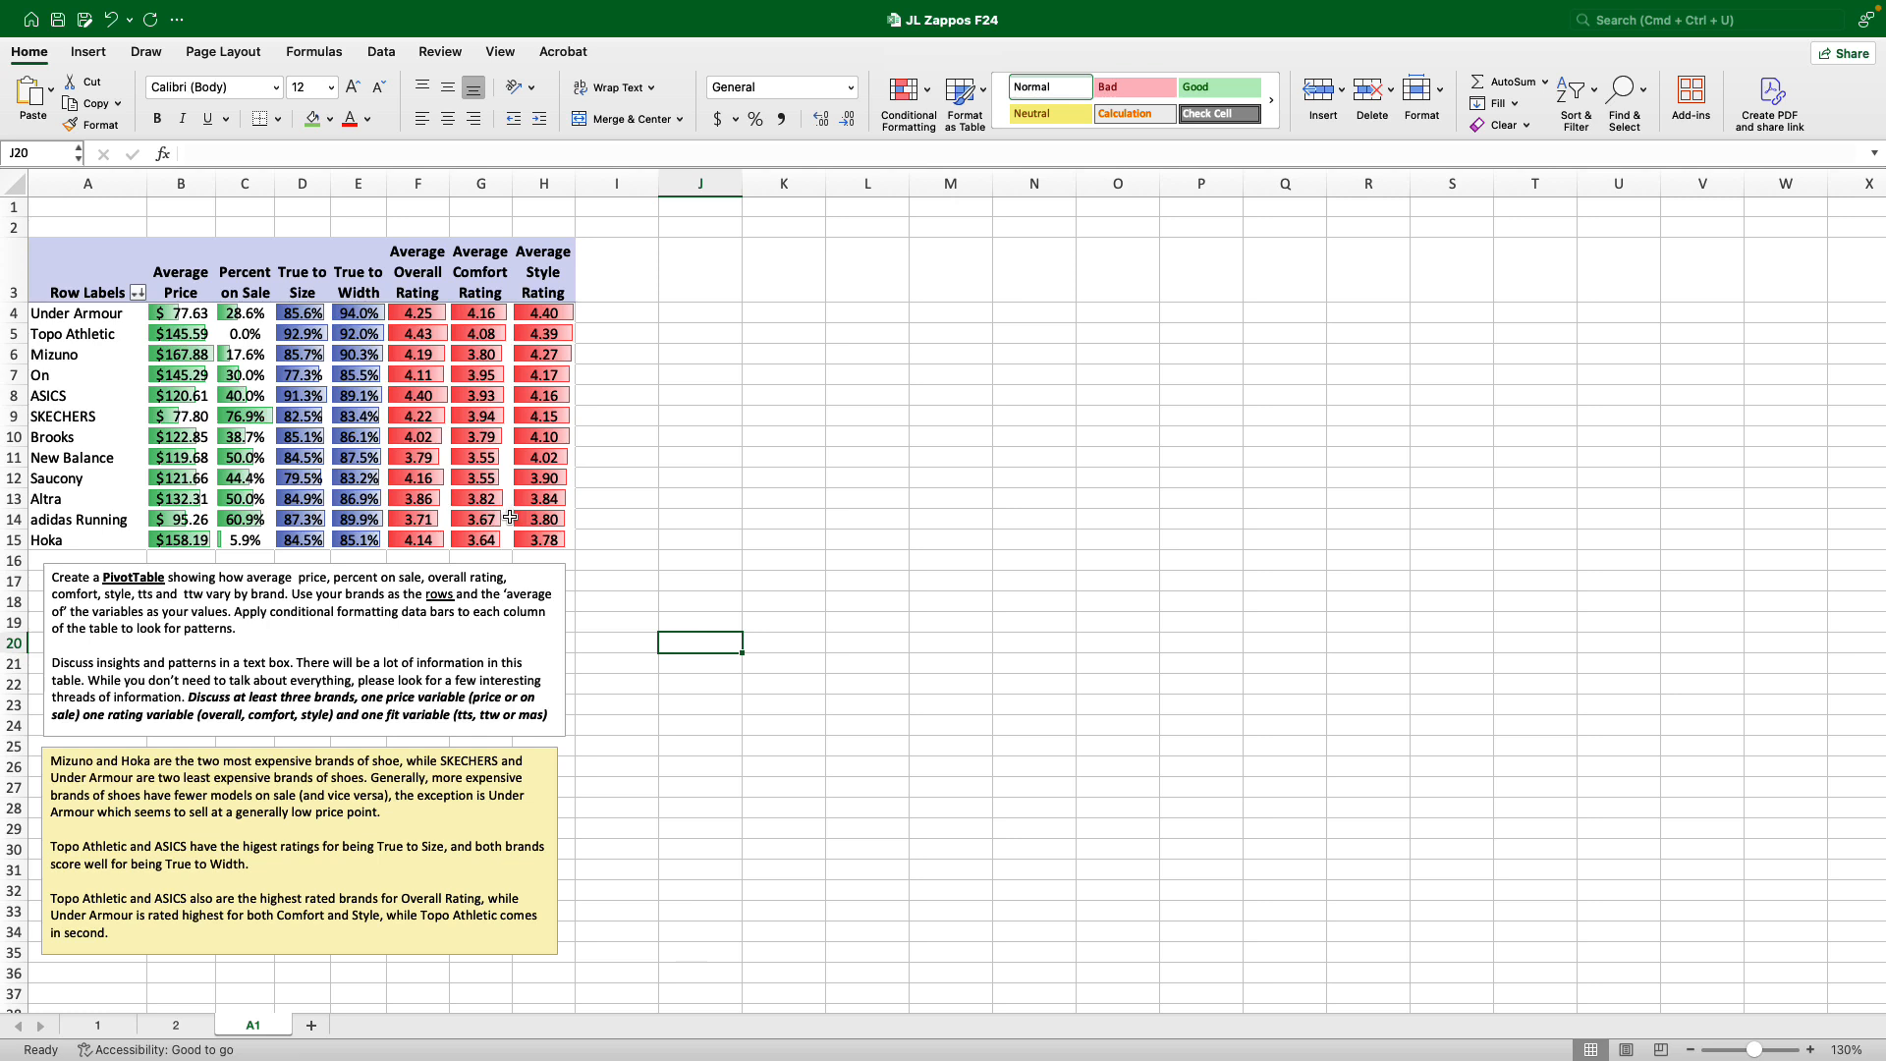
Extend the text box and add the paragraph "Neither adidas Running nor Altra are rated very highly by users for Overall, Comfort or Style.".
left_click(123, 935)
key("Return")
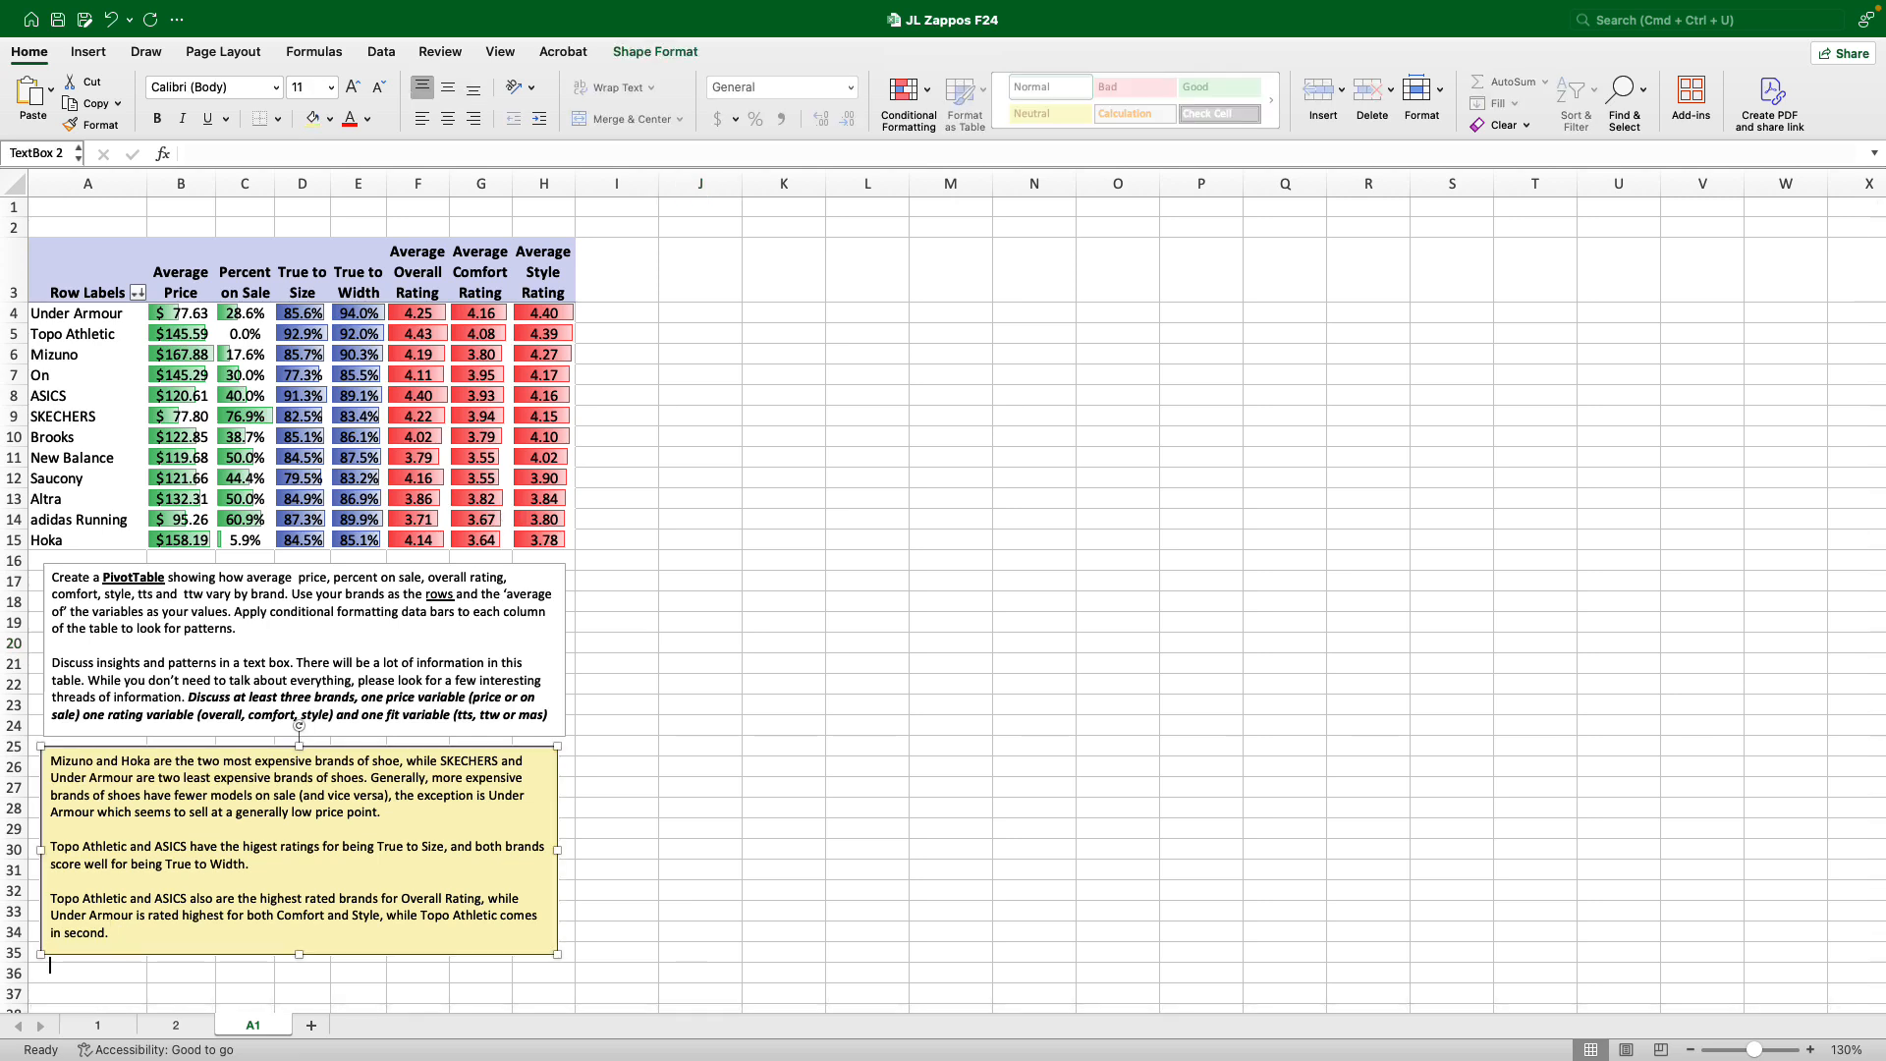
left_click_drag(299, 953, 295, 991)
left_click(62, 968)
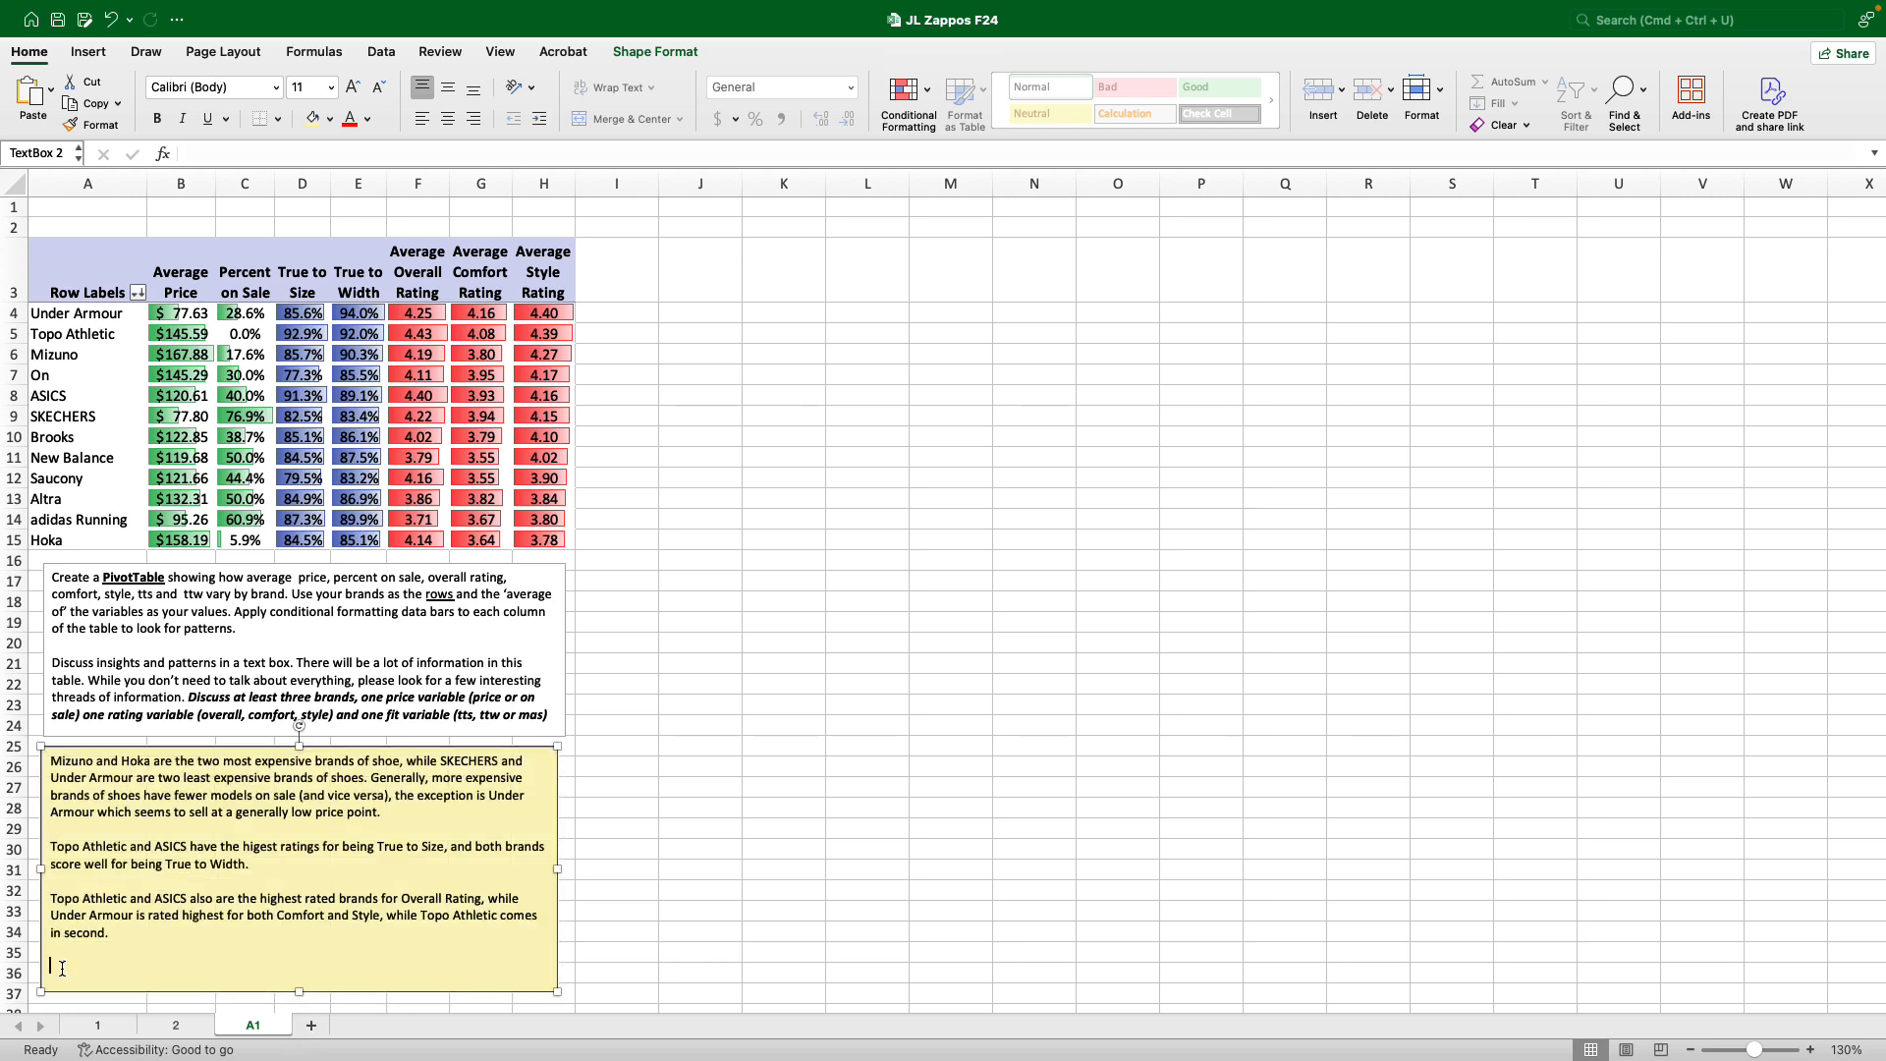
type("Neither A")
key("BackSpace")
type("add")
key("BackSpace")
key("BackSpace")
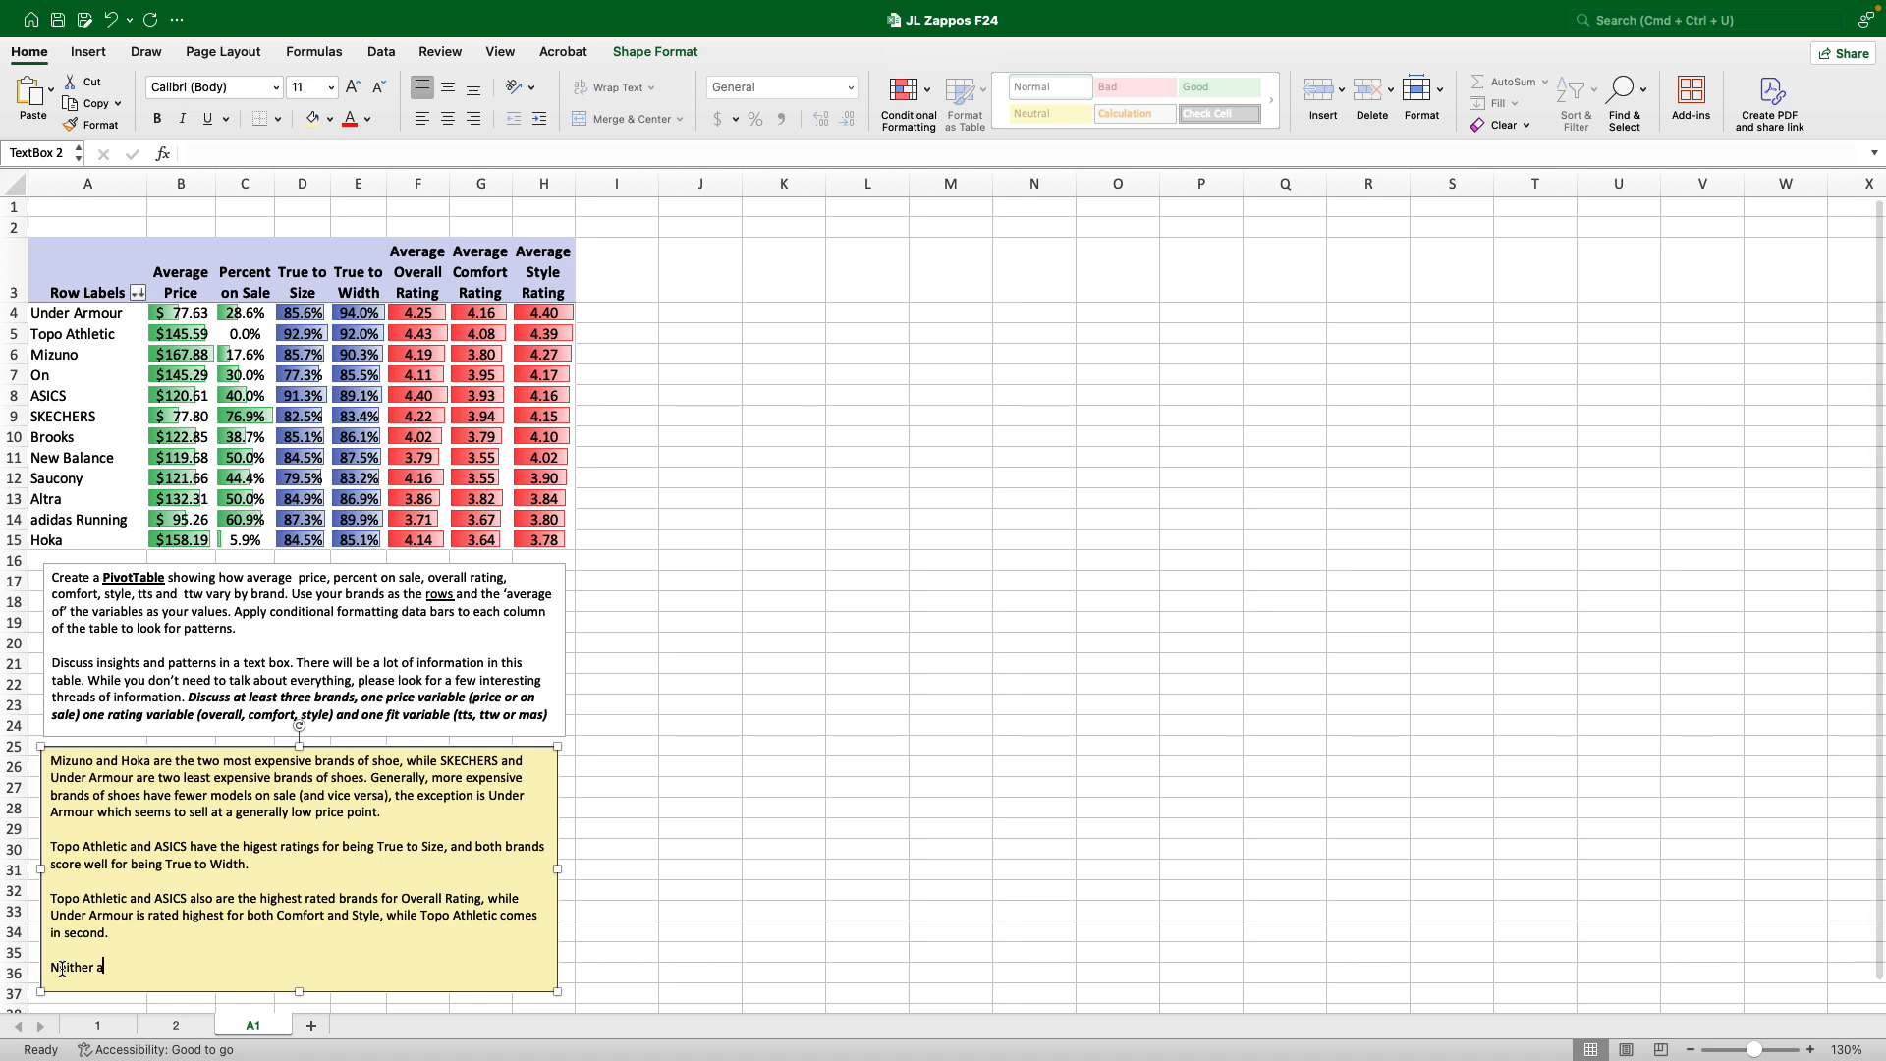
type("didas Run")
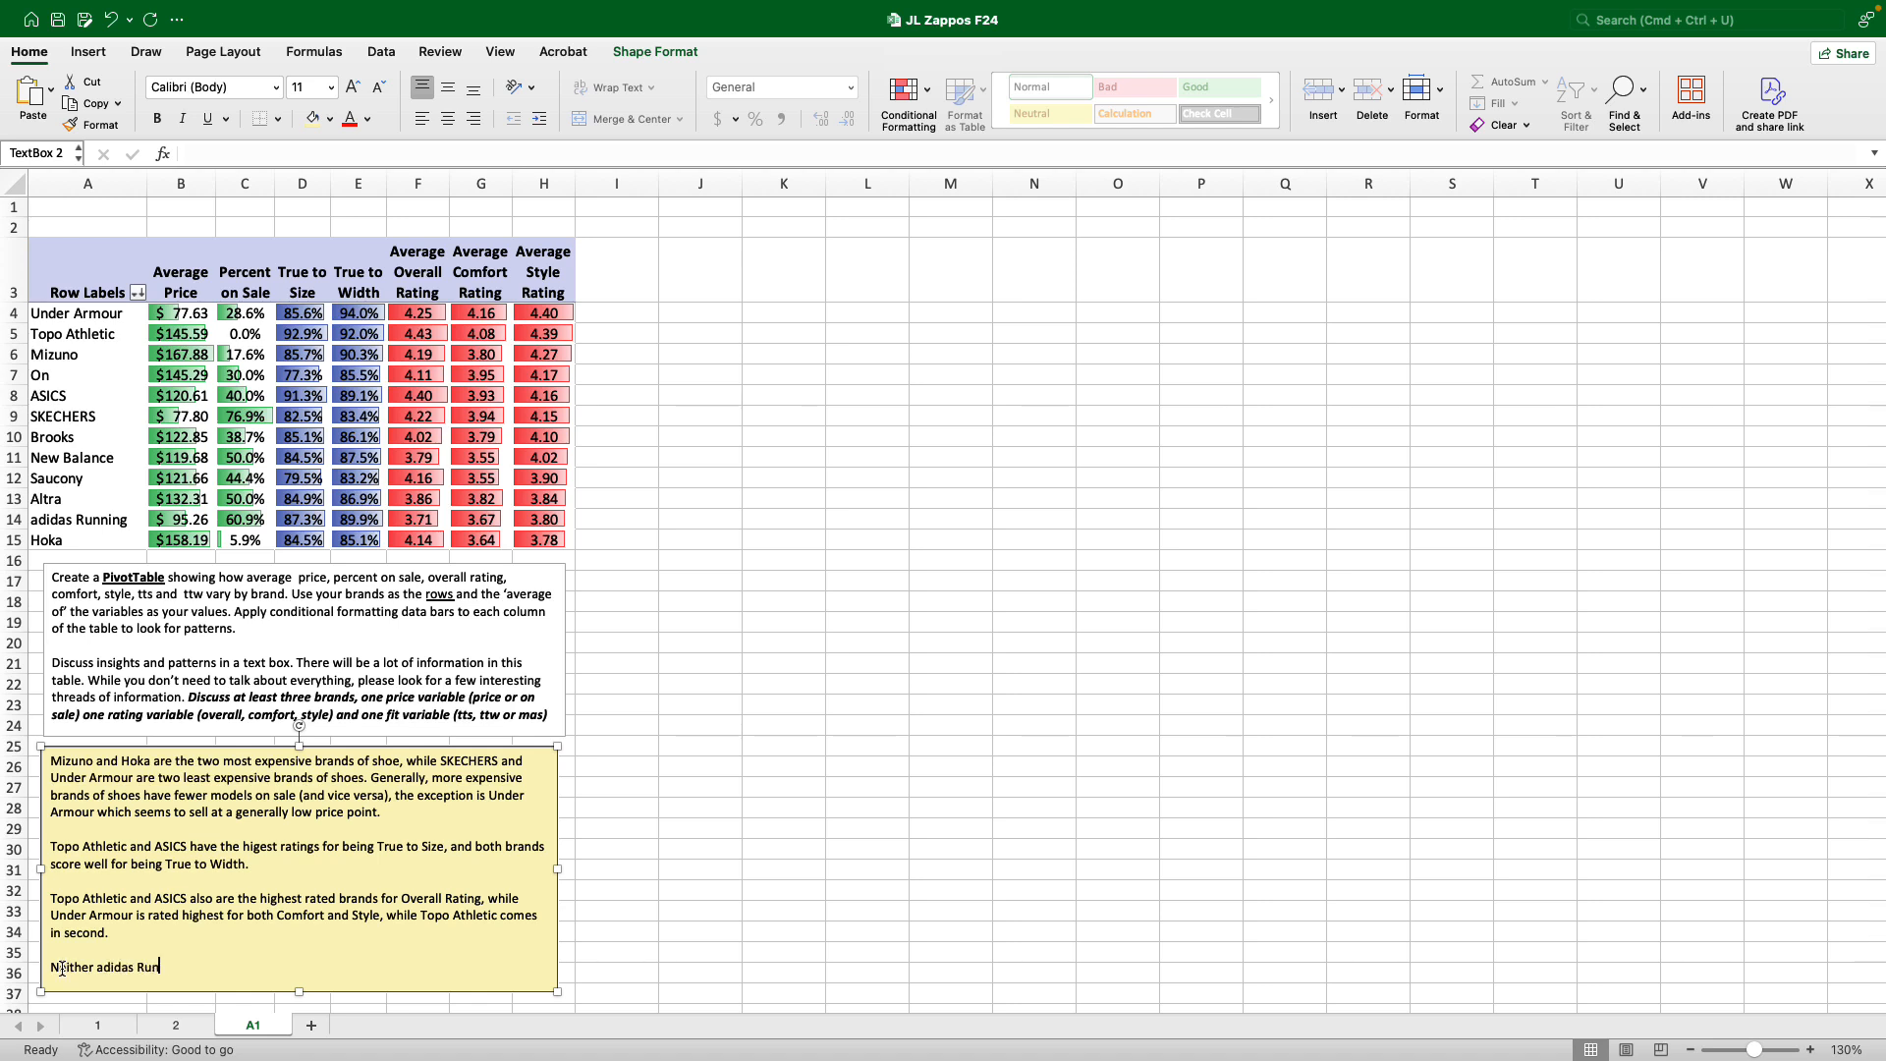
type("ning nor Altra are rated very highly by users")
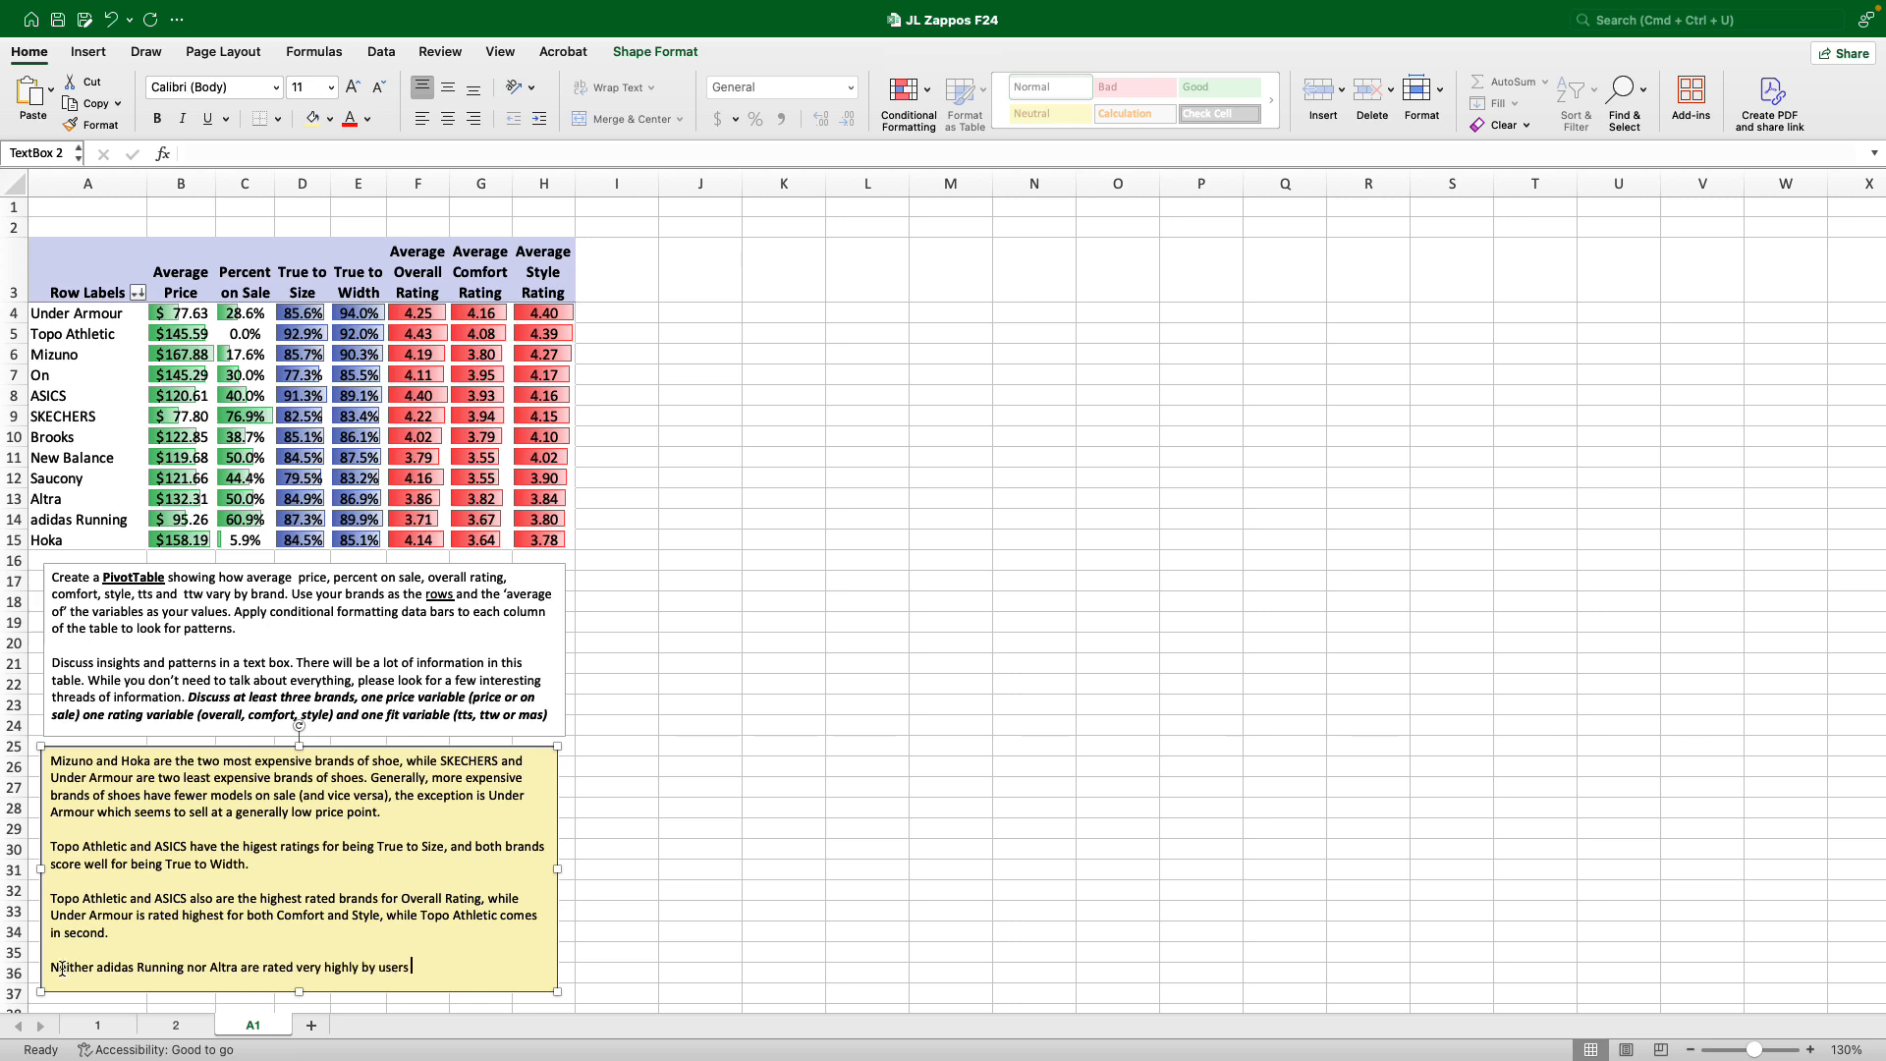
type(" for Overall, Comfort or Style.")
Leave the text box and save the workbook.
left_click(694, 555)
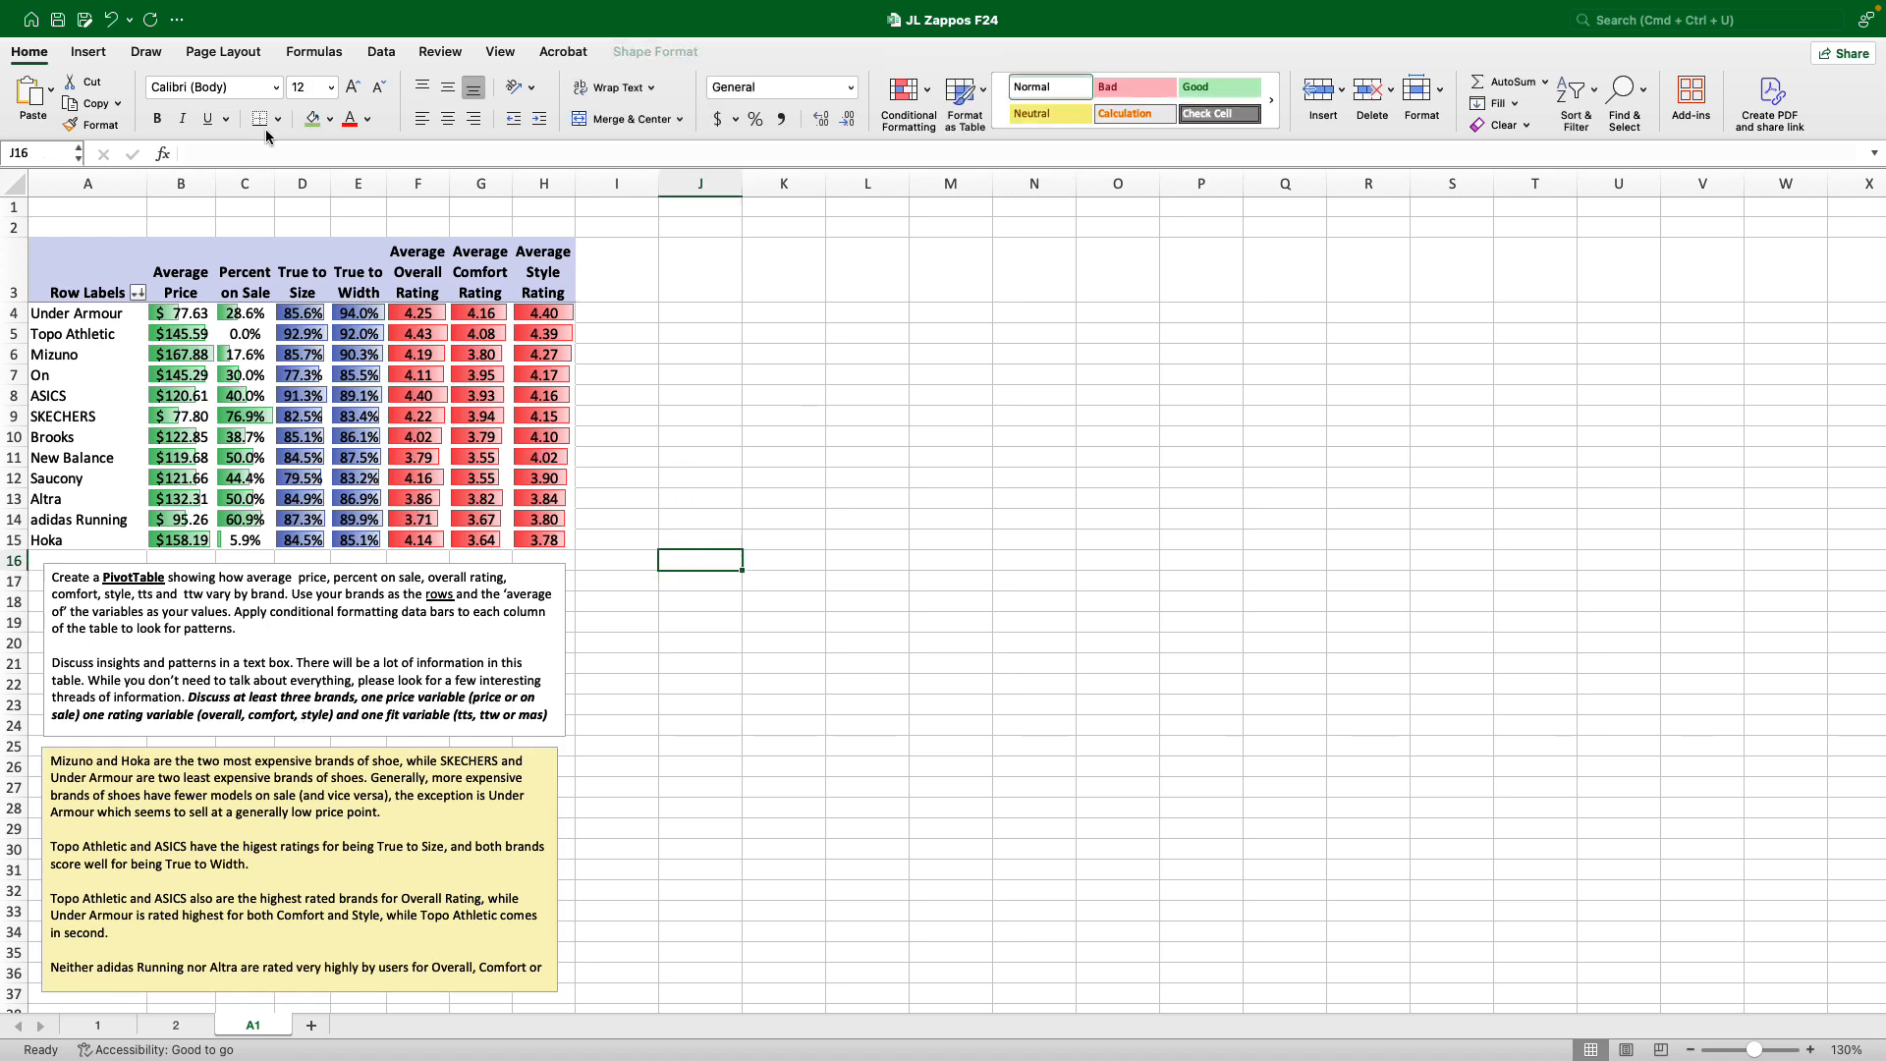
left_click(58, 21)
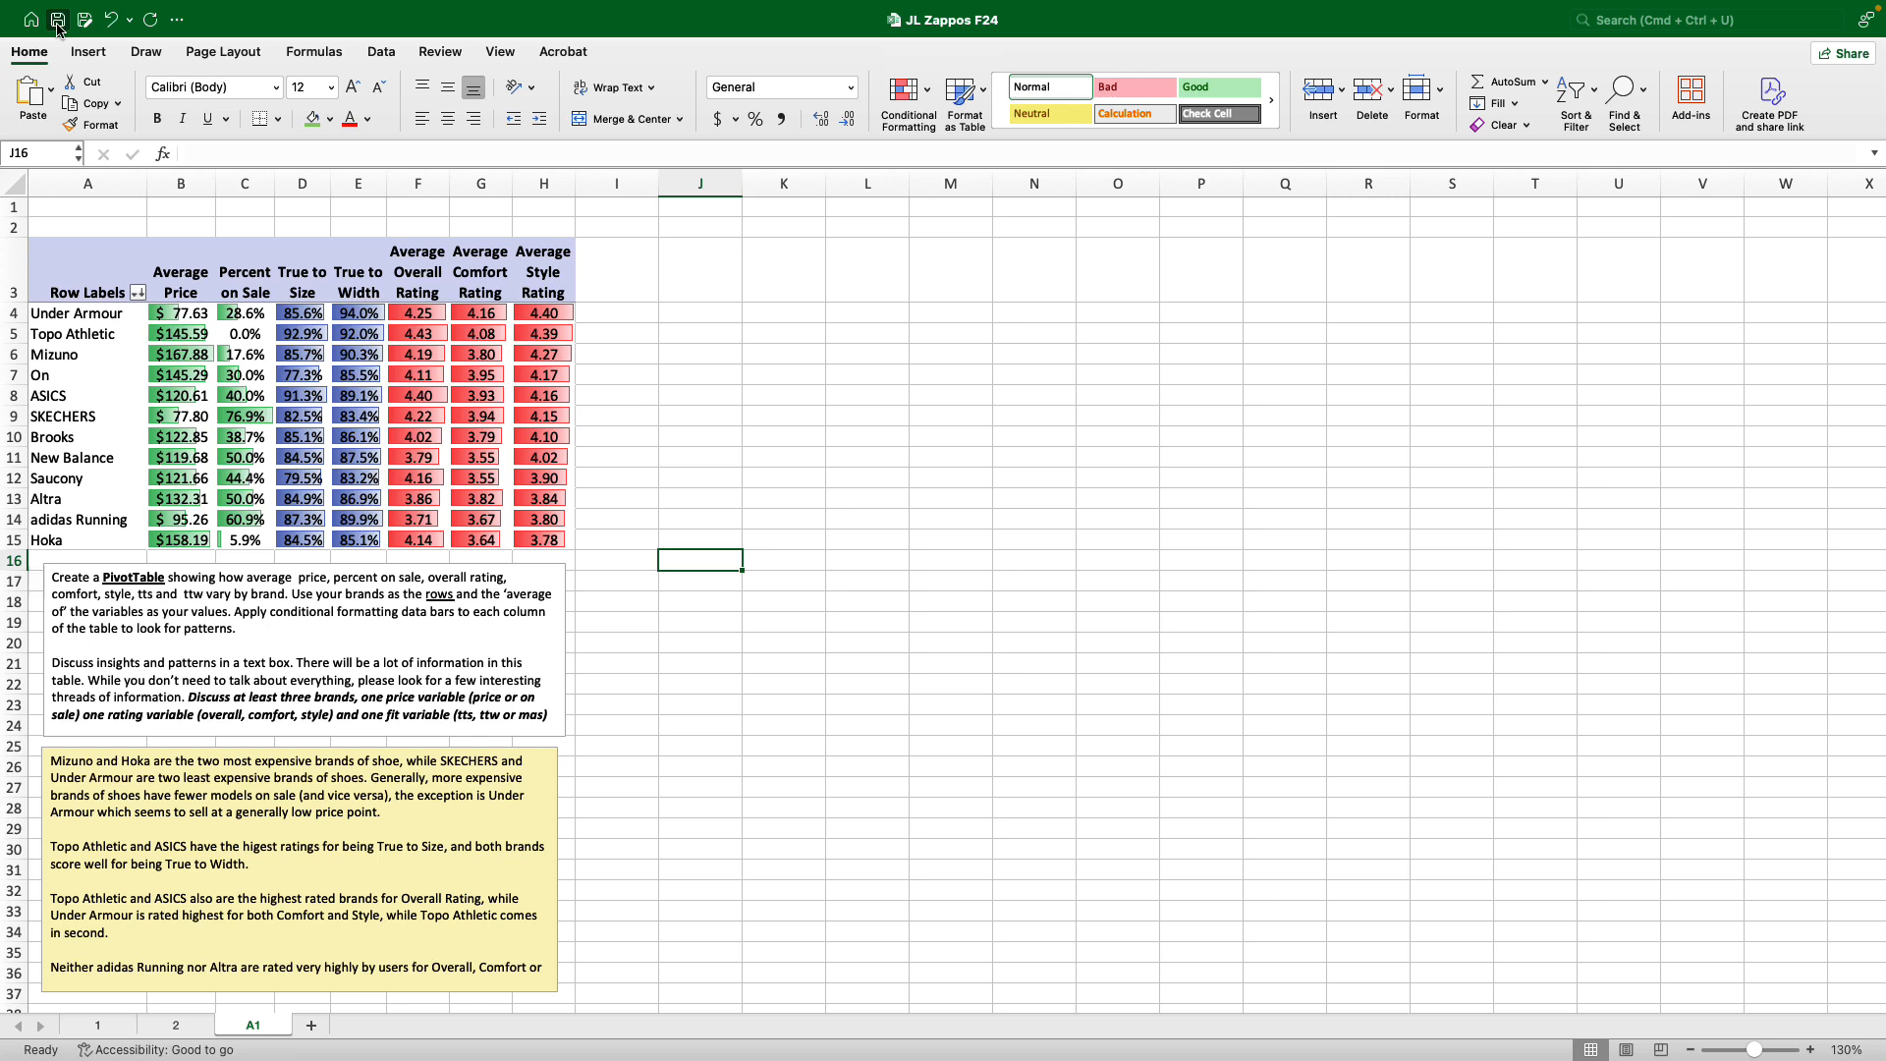